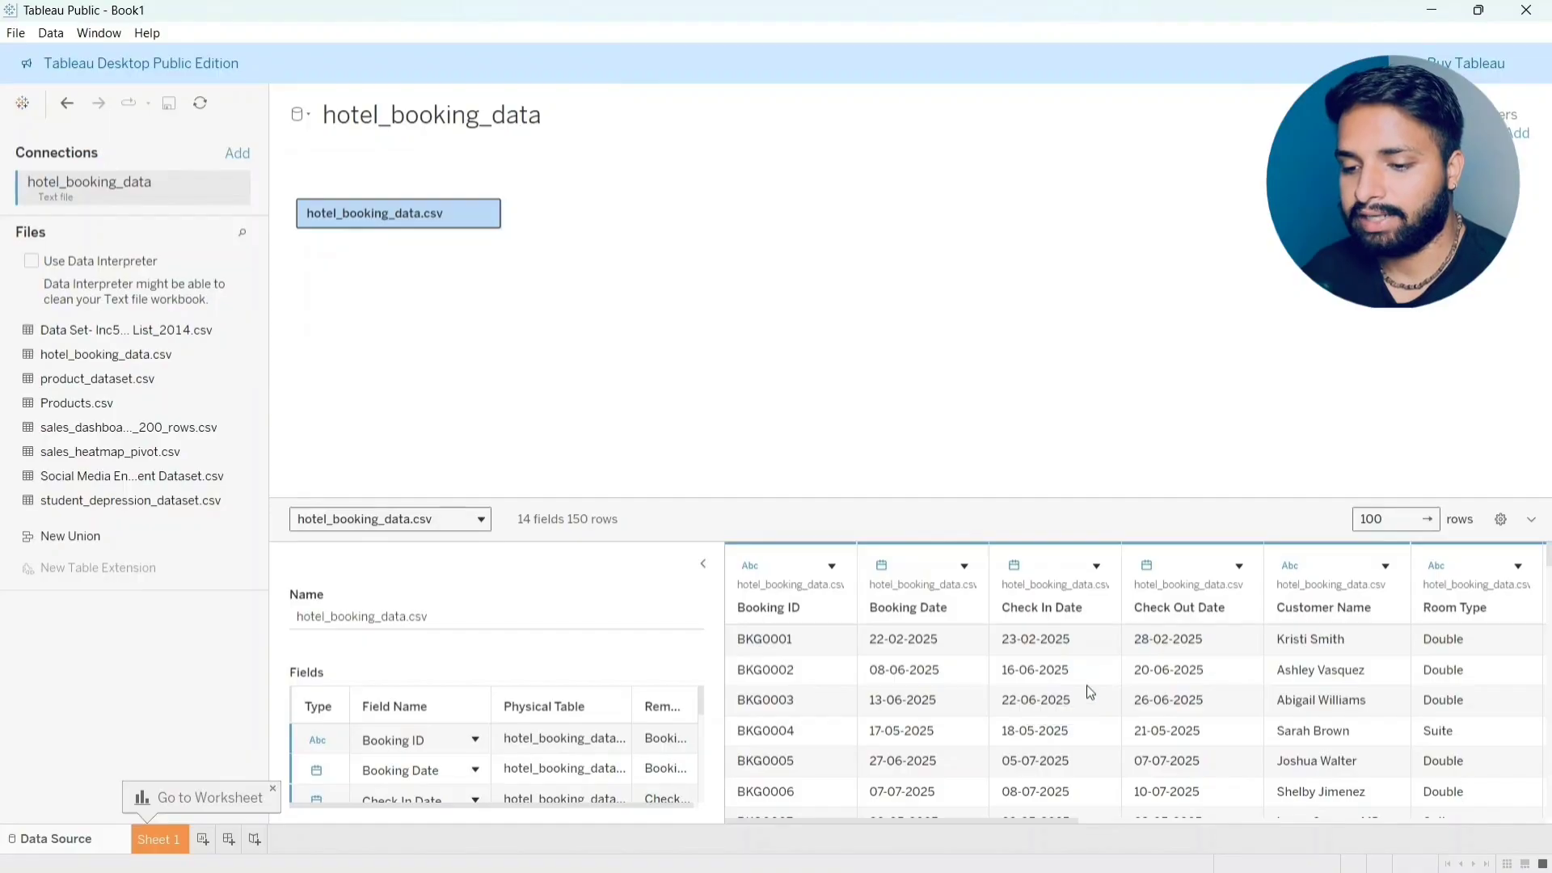
# Step: On Sheet 1, build a bar chart with Booking Channel as columns and the sum of Total Amount as rows
pyautogui.hscroll(5, 1086, 685)
pyautogui.hscroll(10, 1087, 687)
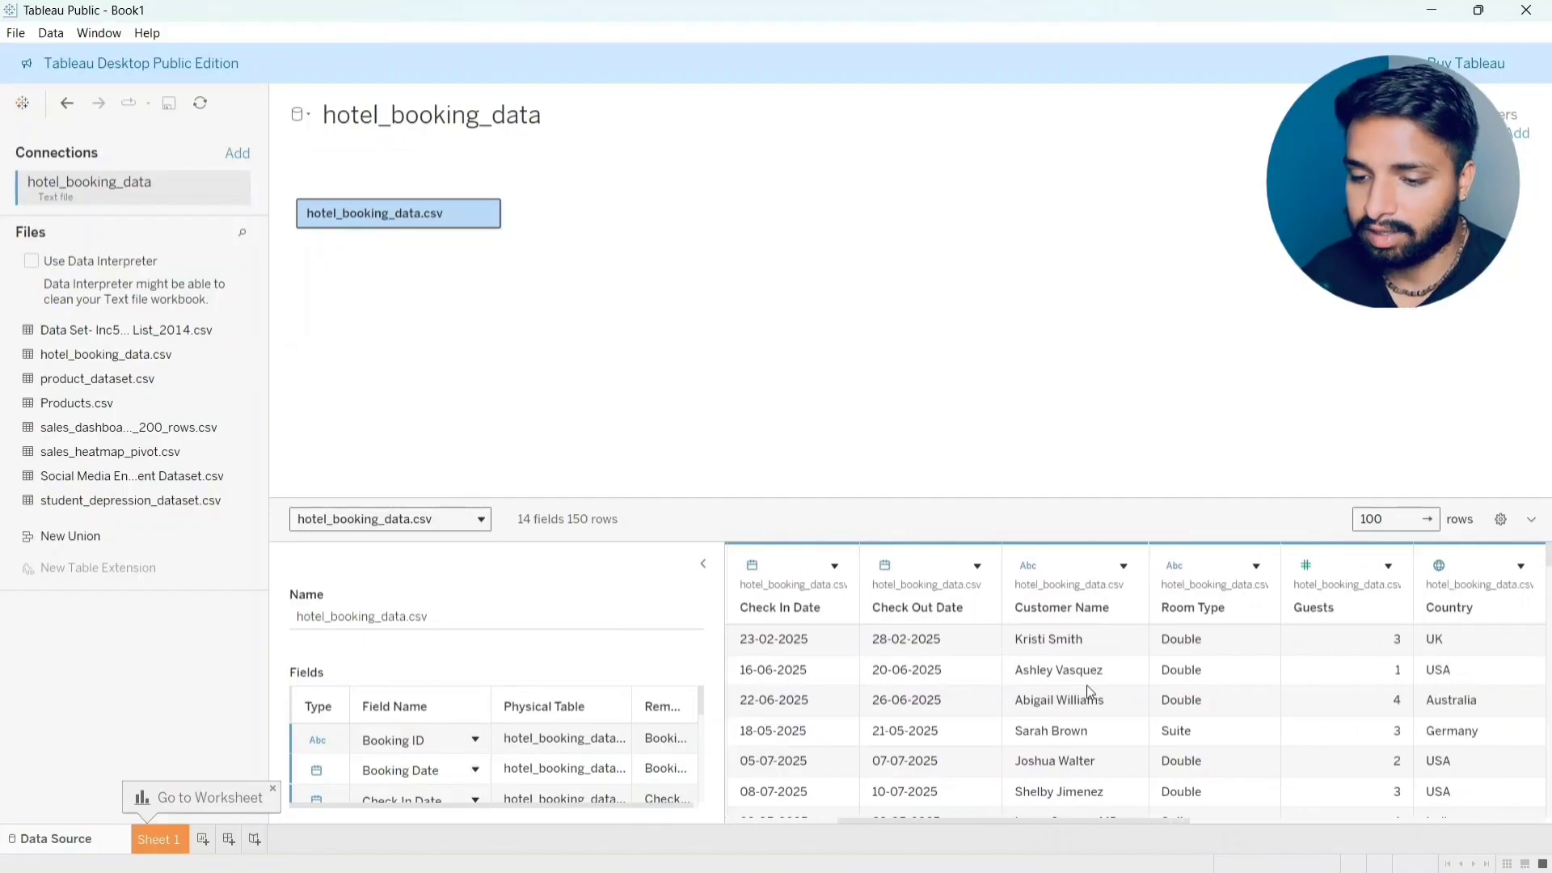
pyautogui.hscroll(4, 1087, 685)
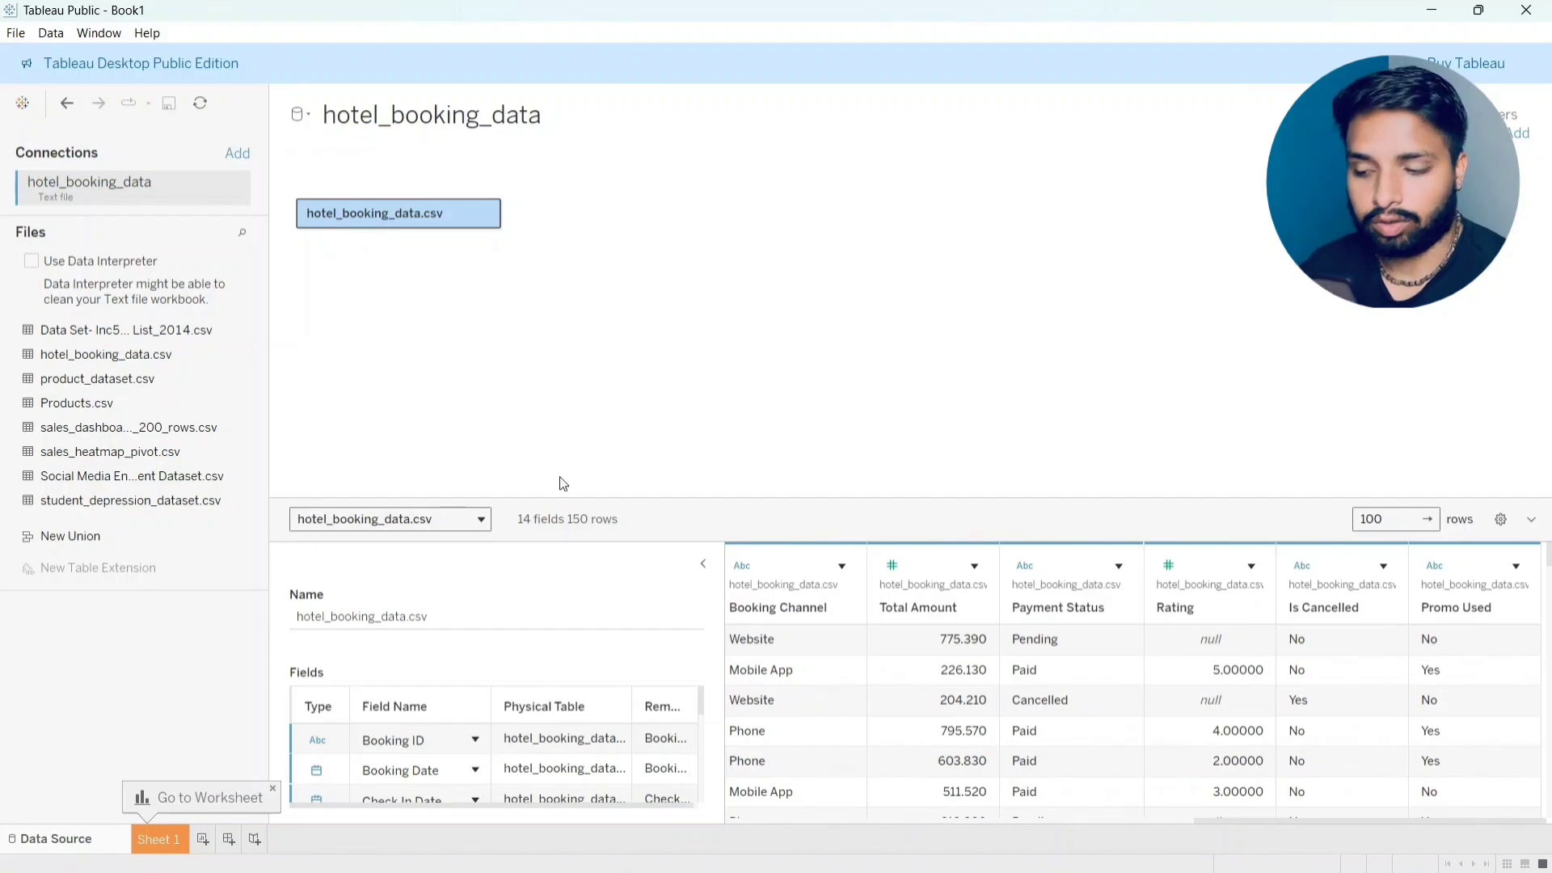
pyautogui.click(163, 841)
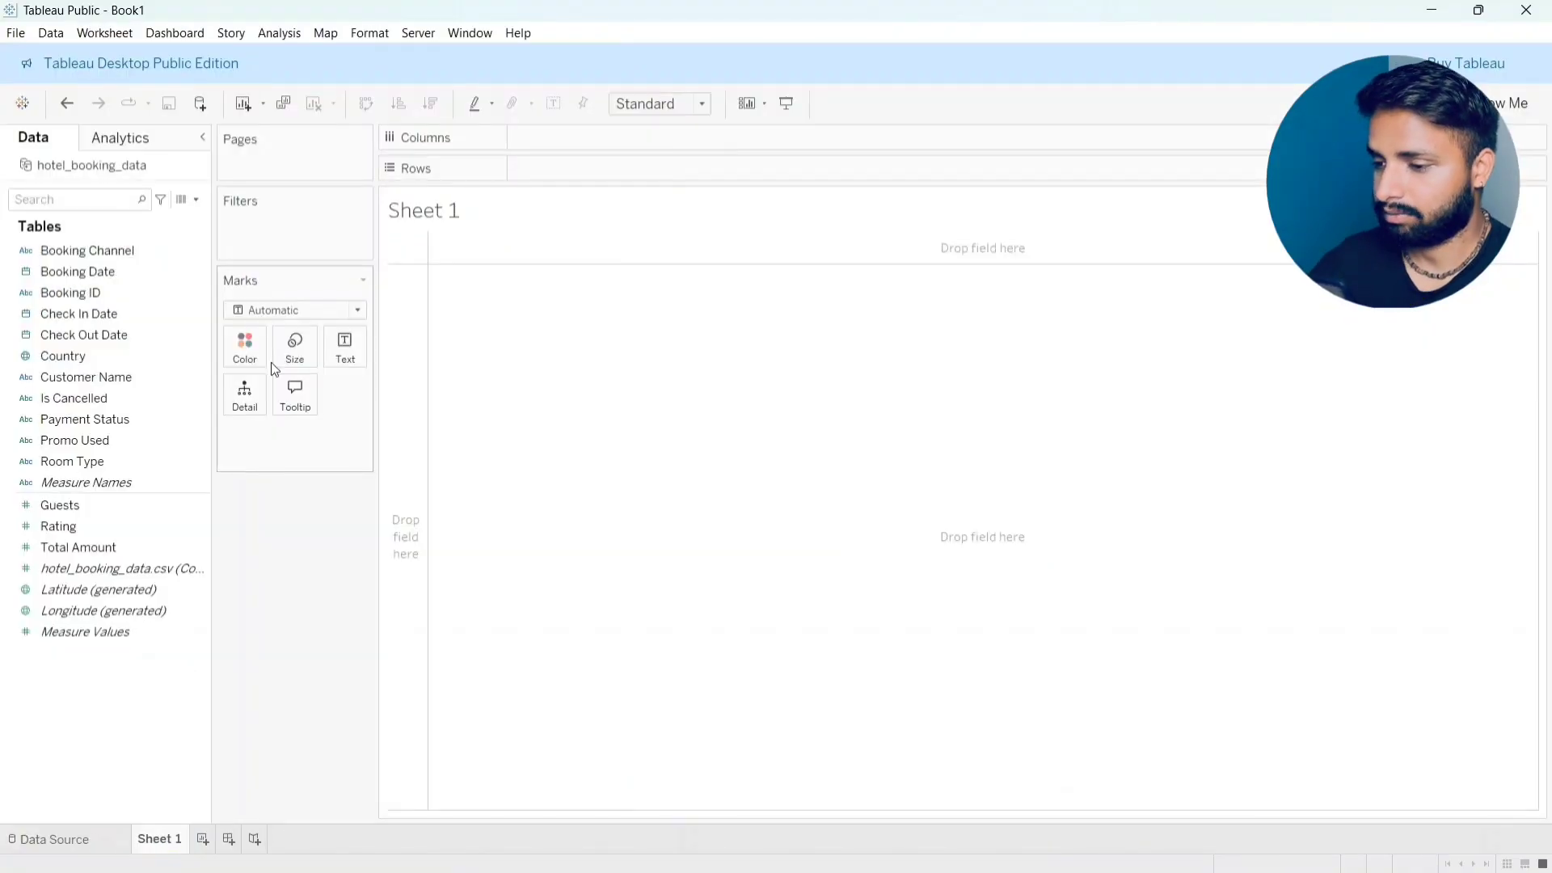
pyautogui.click(147, 319)
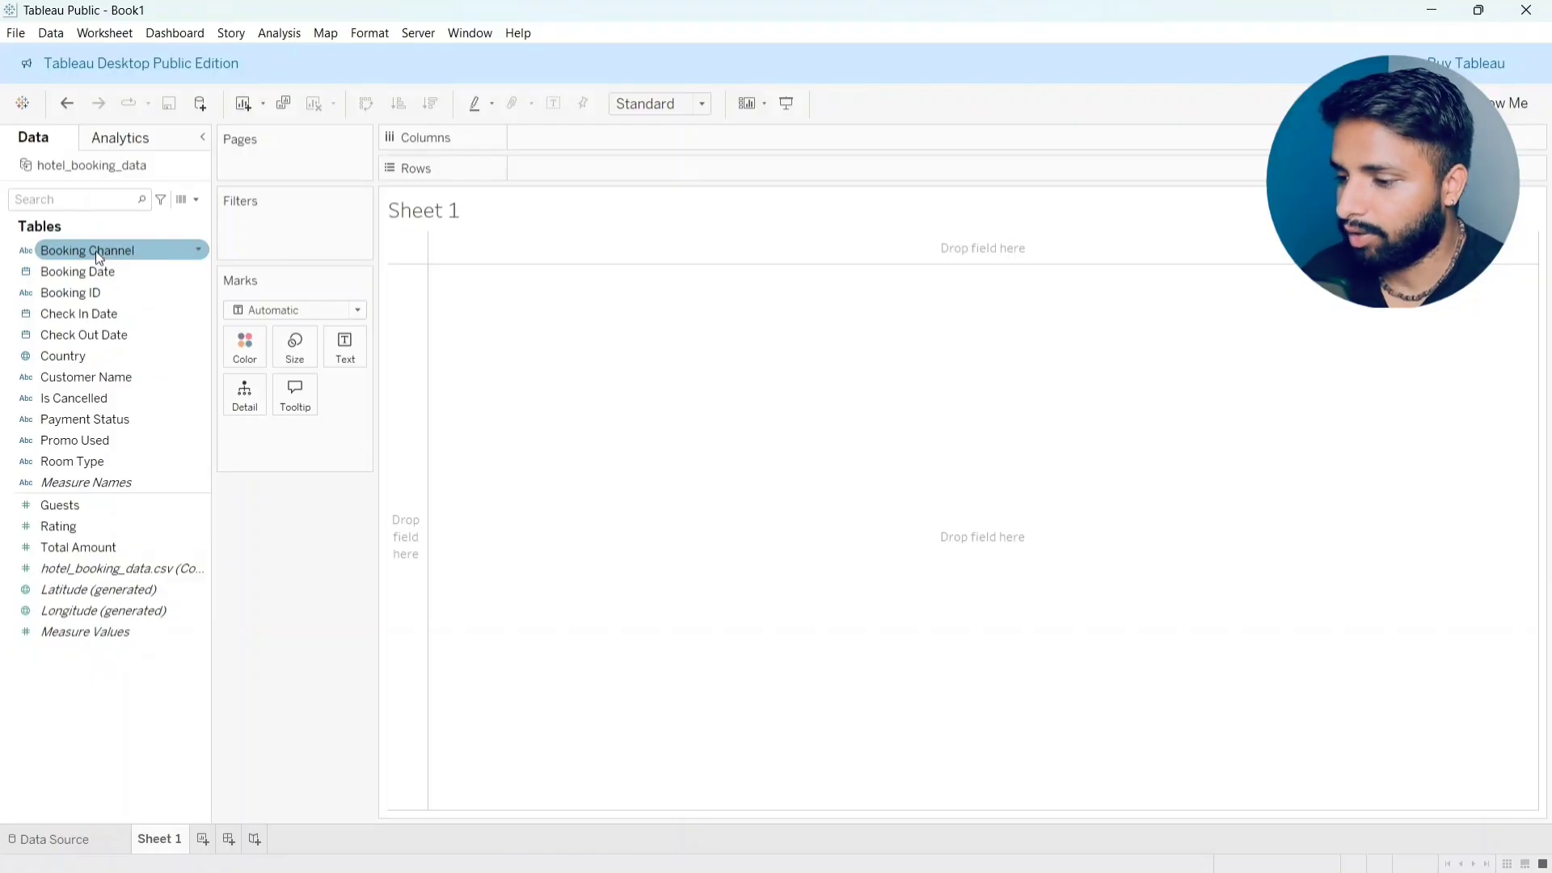
pyautogui.moveTo(84, 250); pyautogui.dragTo(550, 139)
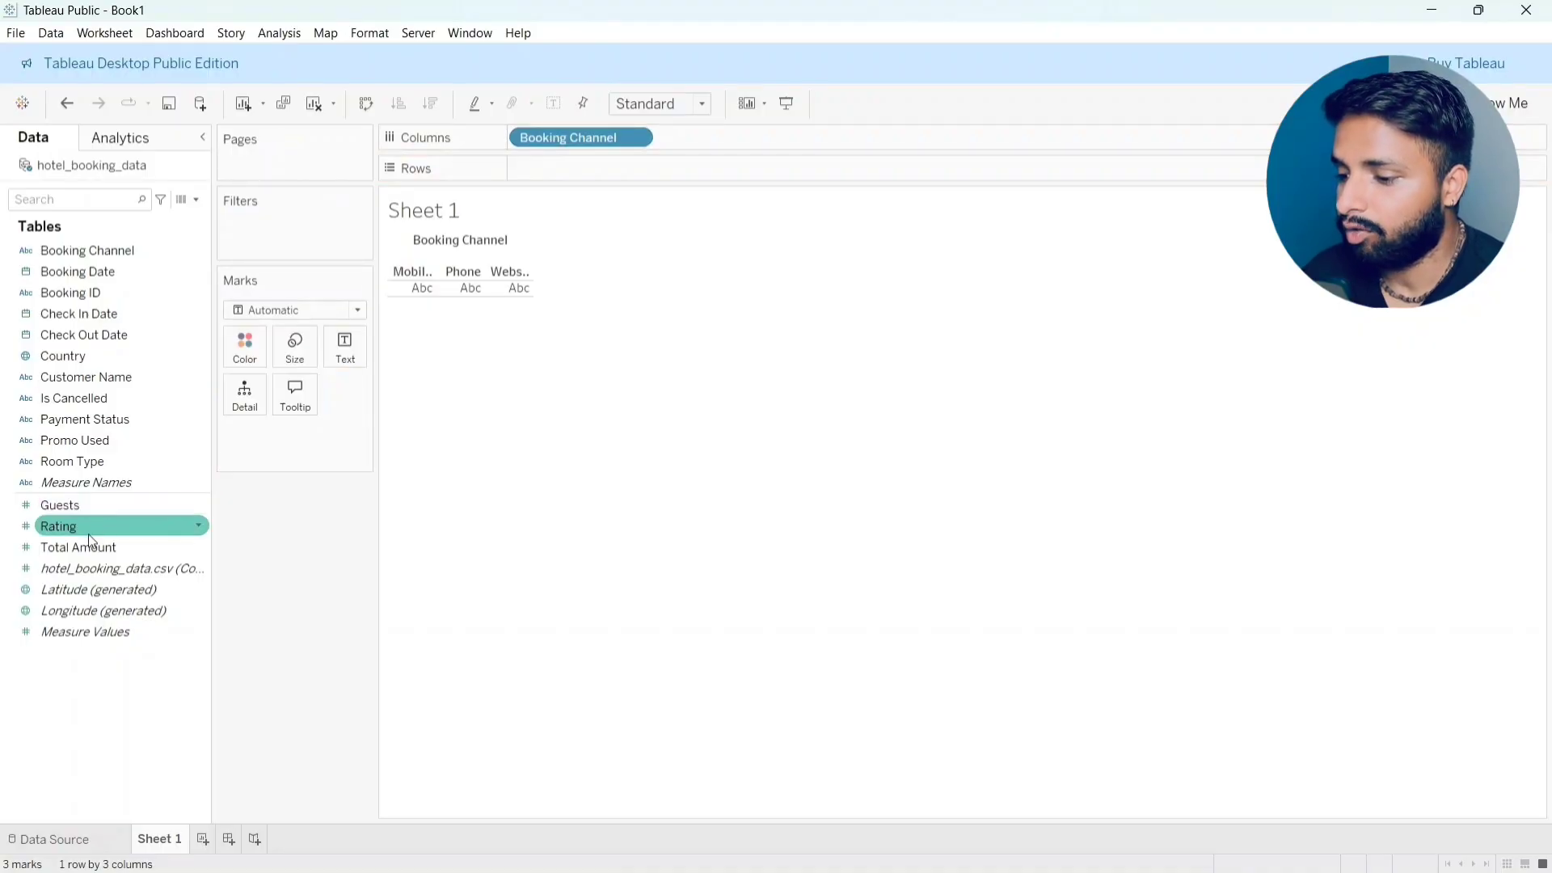
pyautogui.moveTo(121, 547); pyautogui.dragTo(585, 179)
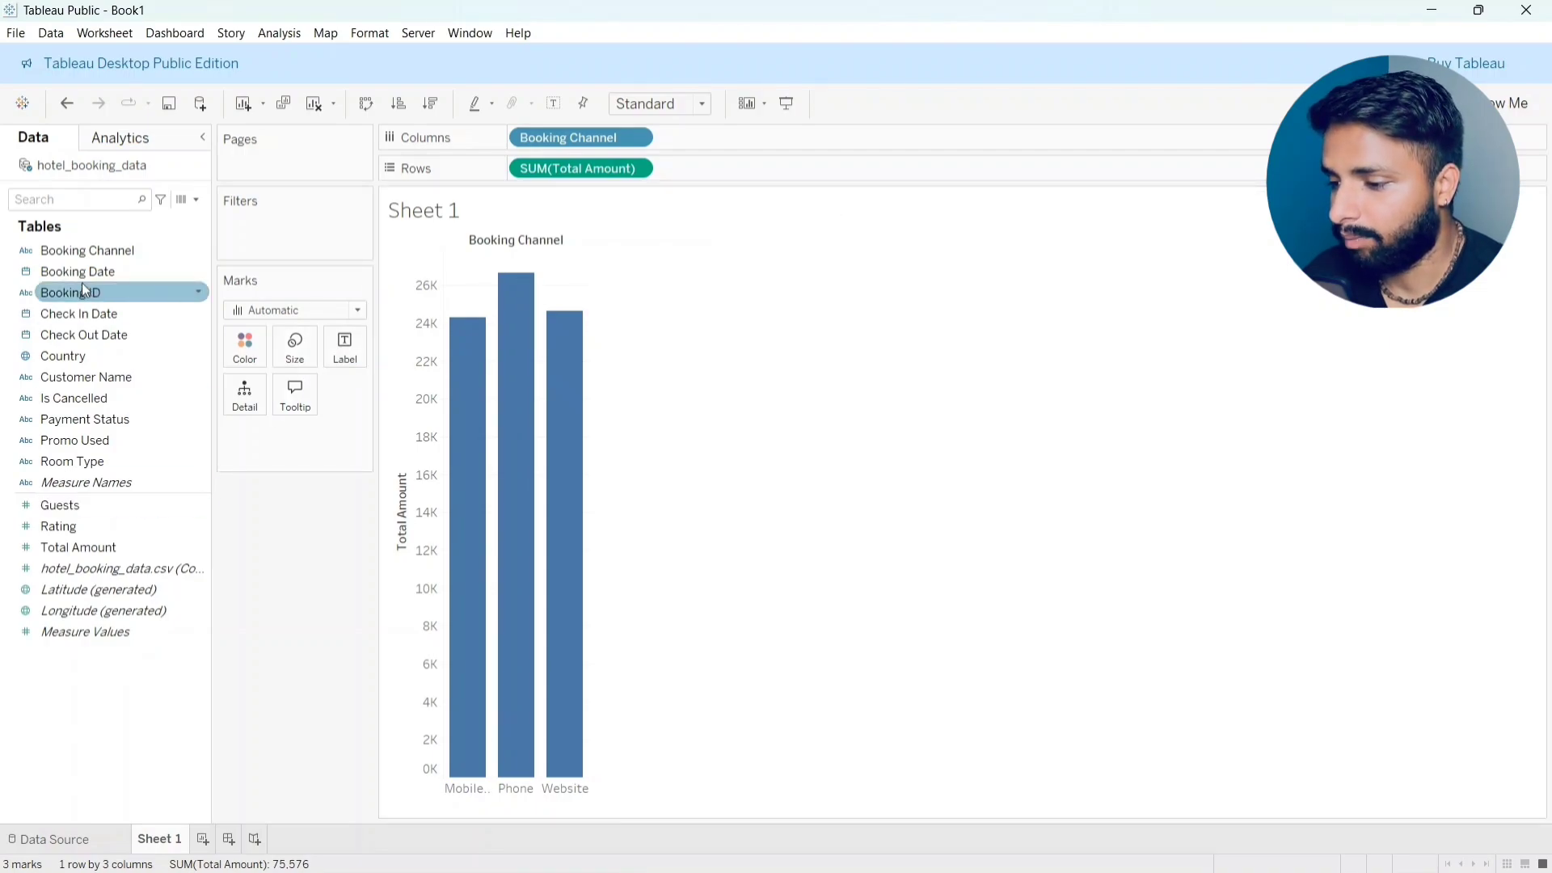
# Step: Colour the bars by Booking Channel with Total Amount as their labels, and hide the column field labels
pyautogui.moveTo(70, 255); pyautogui.dragTo(246, 344)
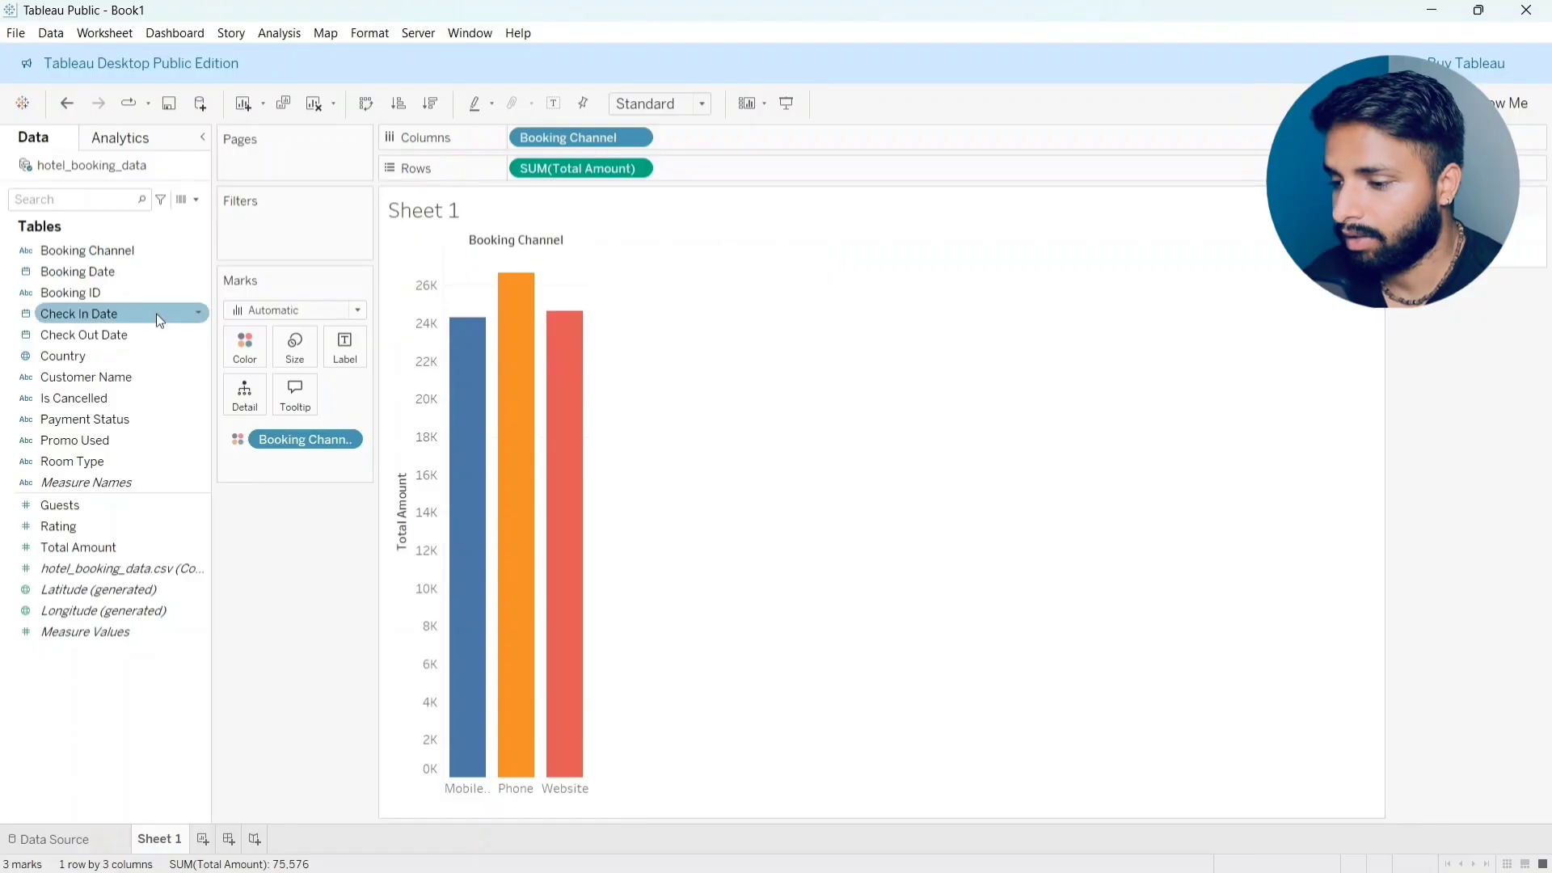
pyautogui.moveTo(105, 547); pyautogui.dragTo(341, 357)
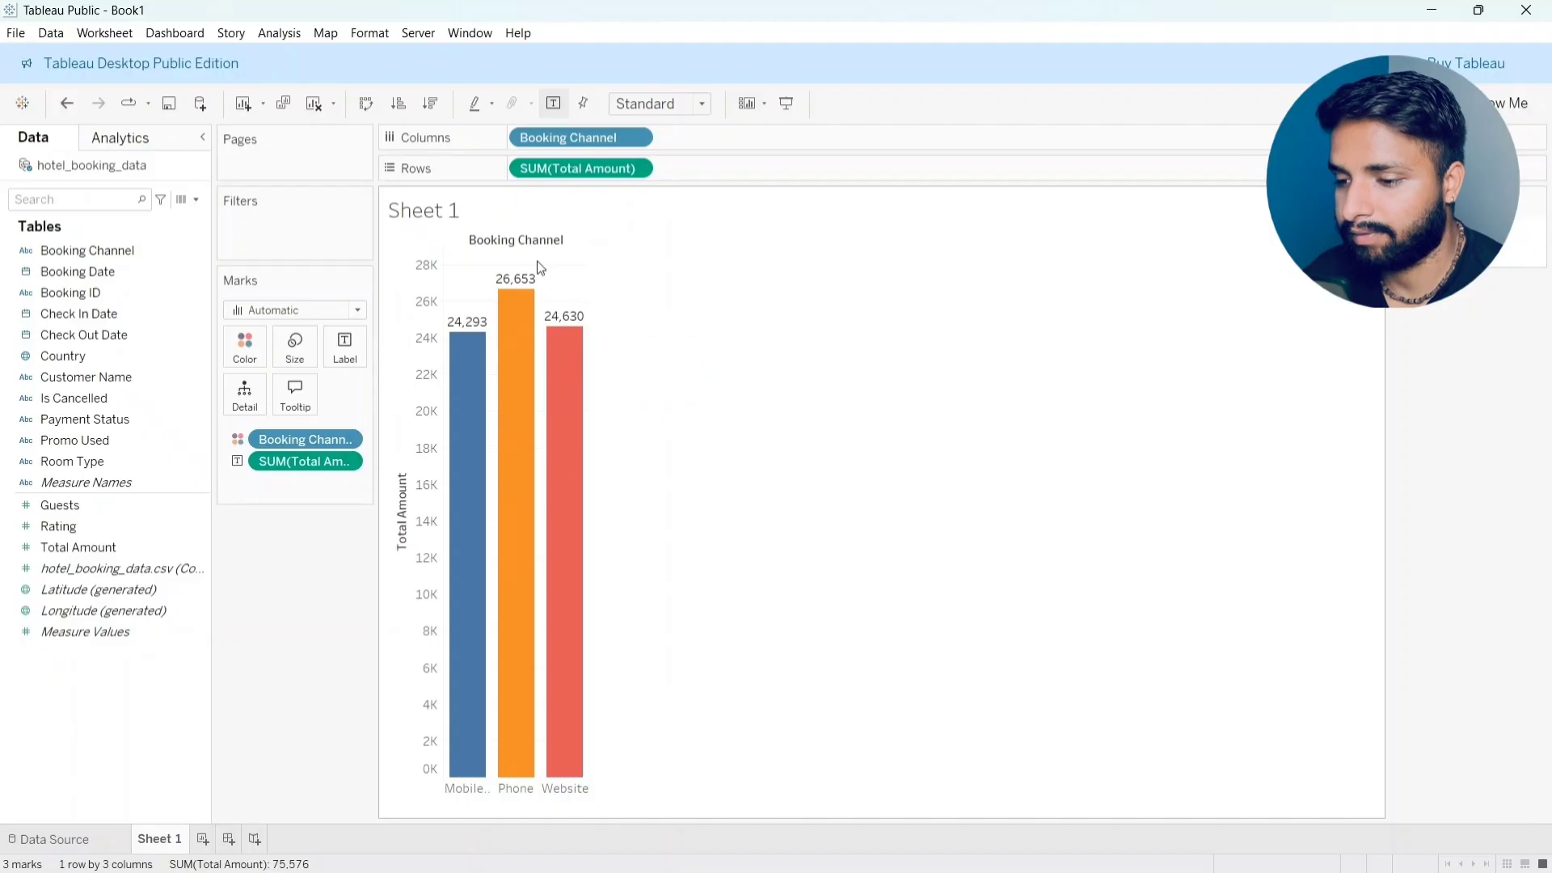
pyautogui.rightClick(483, 240)
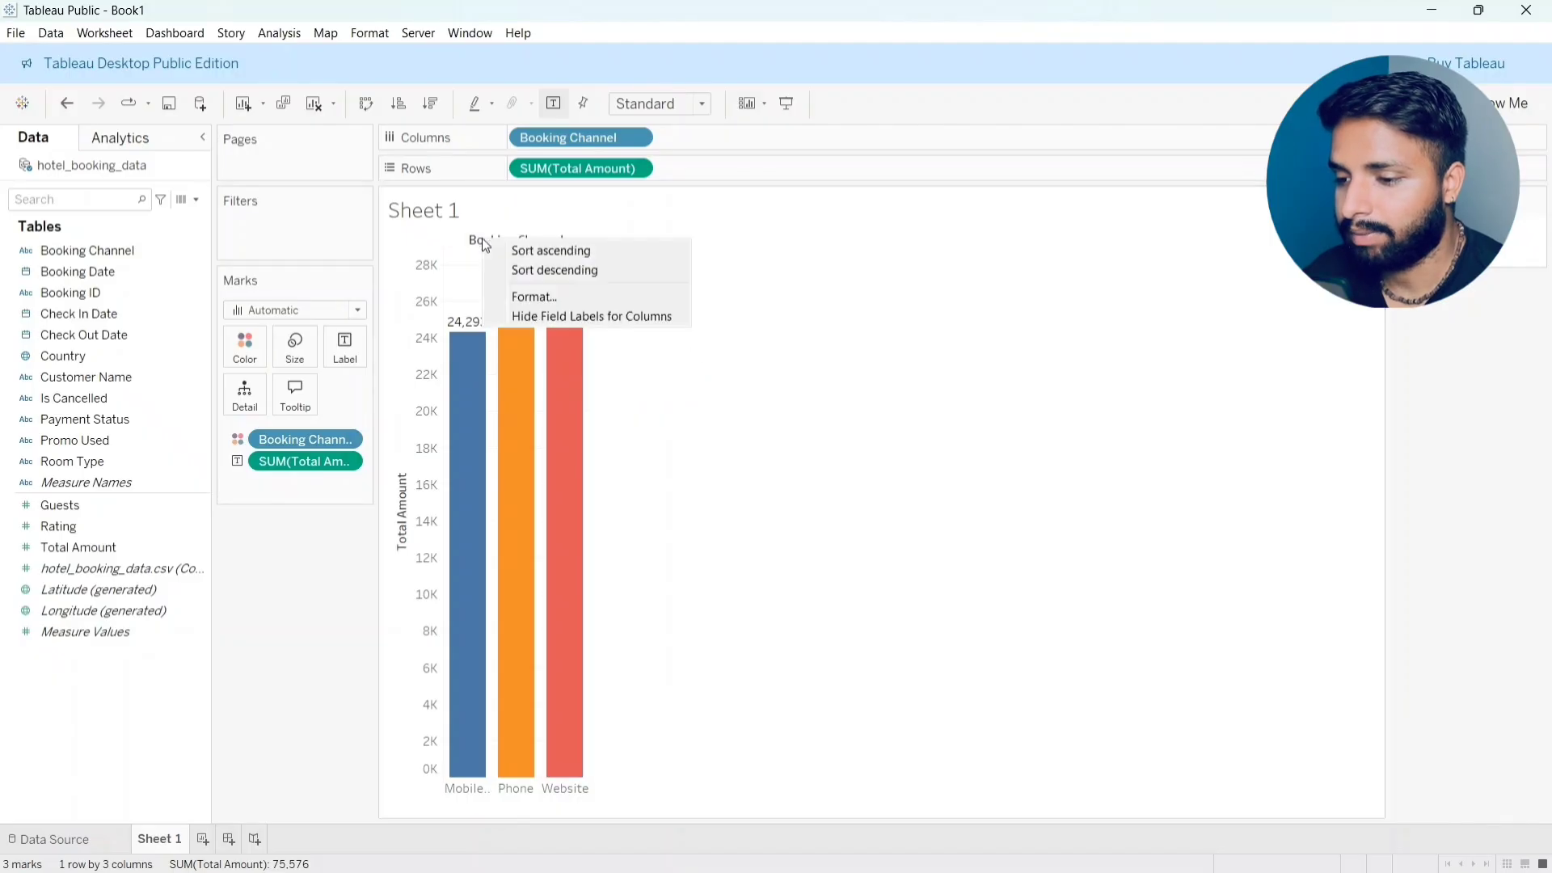
pyautogui.click(552, 315)
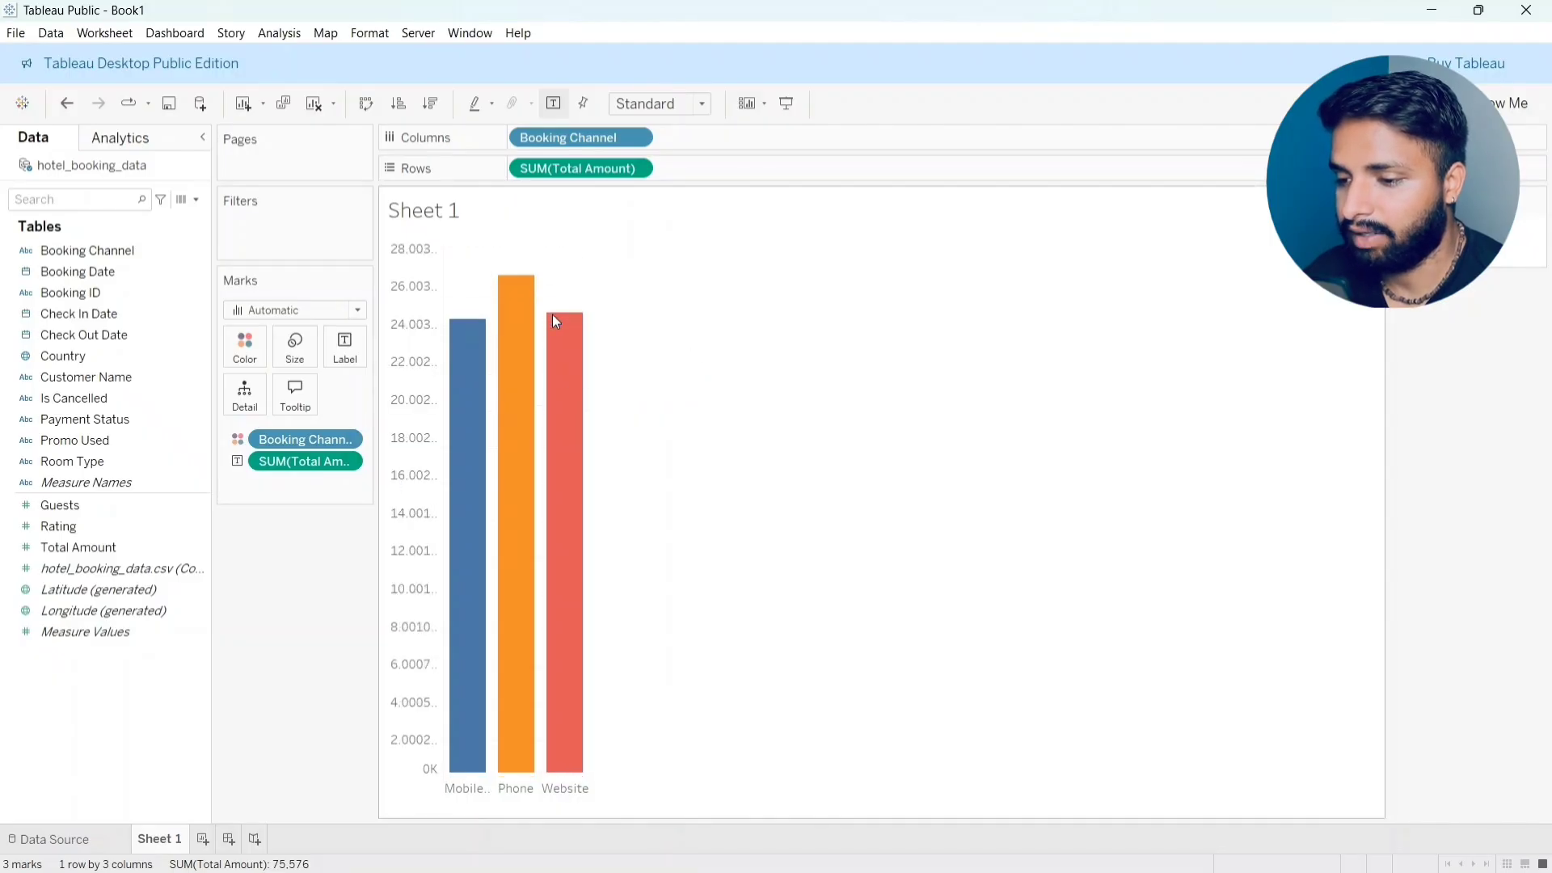
# Step: Replace the chart's sheet-name title with the text "Revenue Generated by Channels"
pyautogui.doubleClick(459, 210)
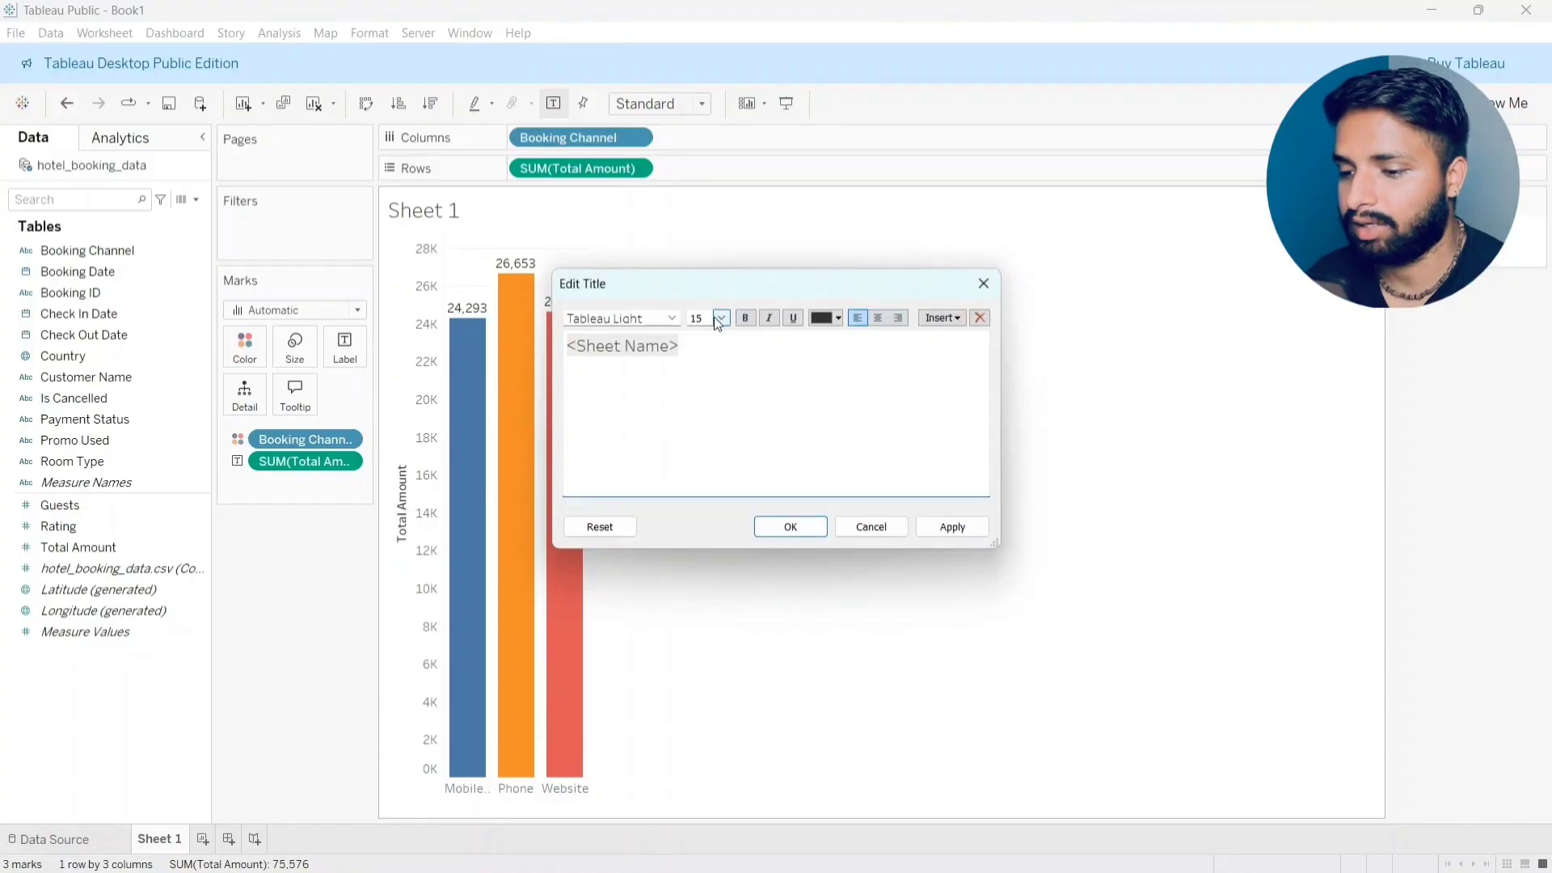
pyautogui.click(717, 344)
pyautogui.press('BackSpace')
pyautogui.press('BackSpace')
pyautogui.press('BackSpace')
pyautogui.press('BackSpace')
pyautogui.press('BackSpace')
pyautogui.press('BackSpace')
pyautogui.press('BackSpace')
pyautogui.press('BackSpace')
pyautogui.press('BackSpace')
pyautogui.press('BackSpace')
pyautogui.press('BackSpace')
pyautogui.press('BackSpace')
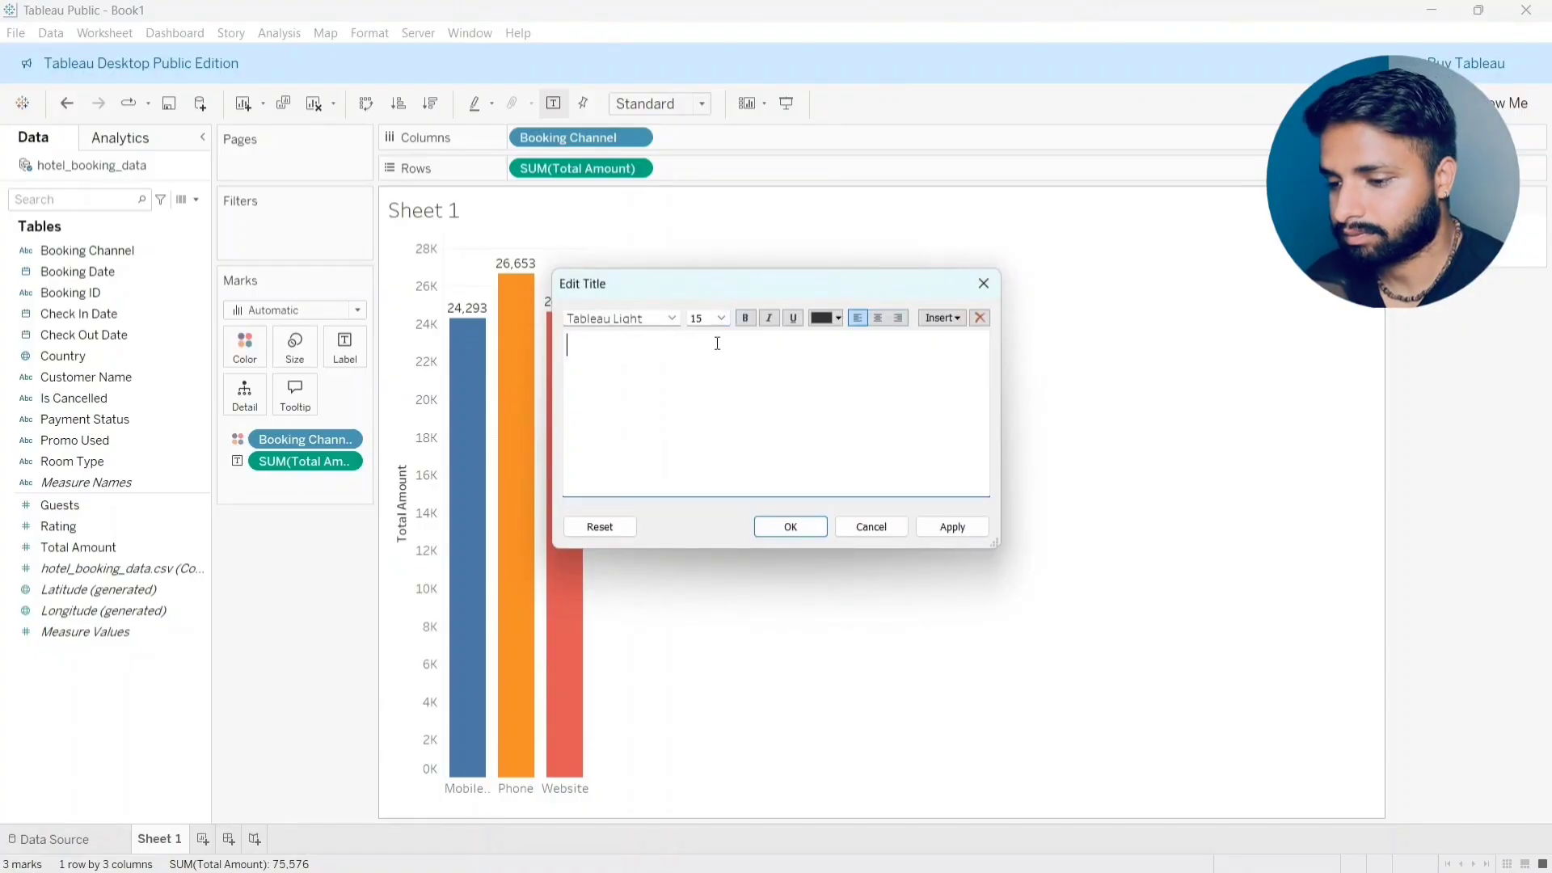
pyautogui.write('Revenue')
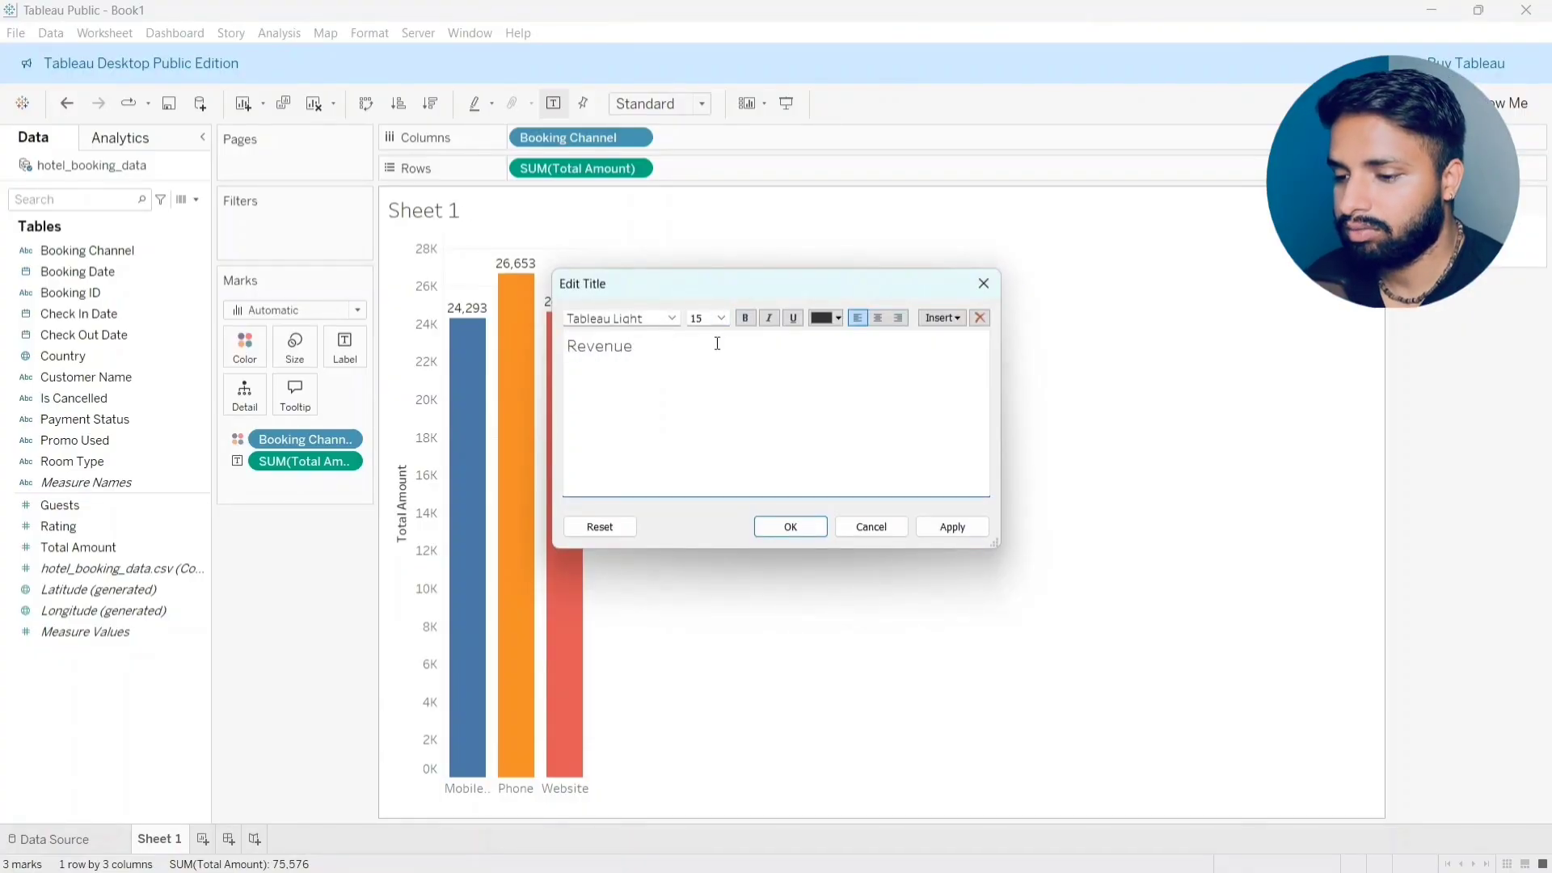
pyautogui.write(' Generated by')
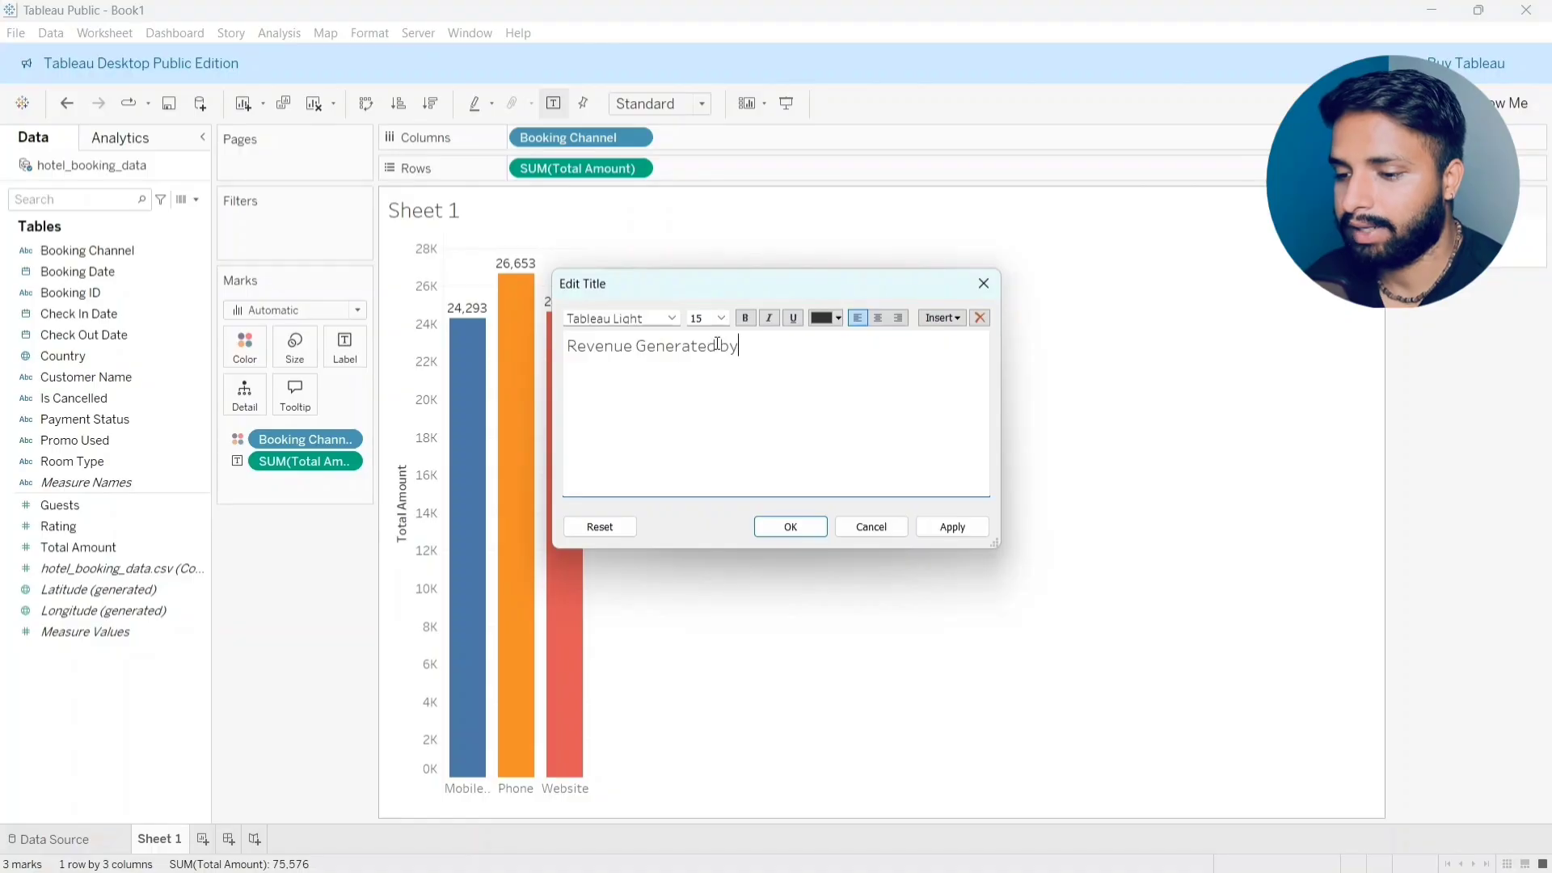
pyautogui.write(' Chann')
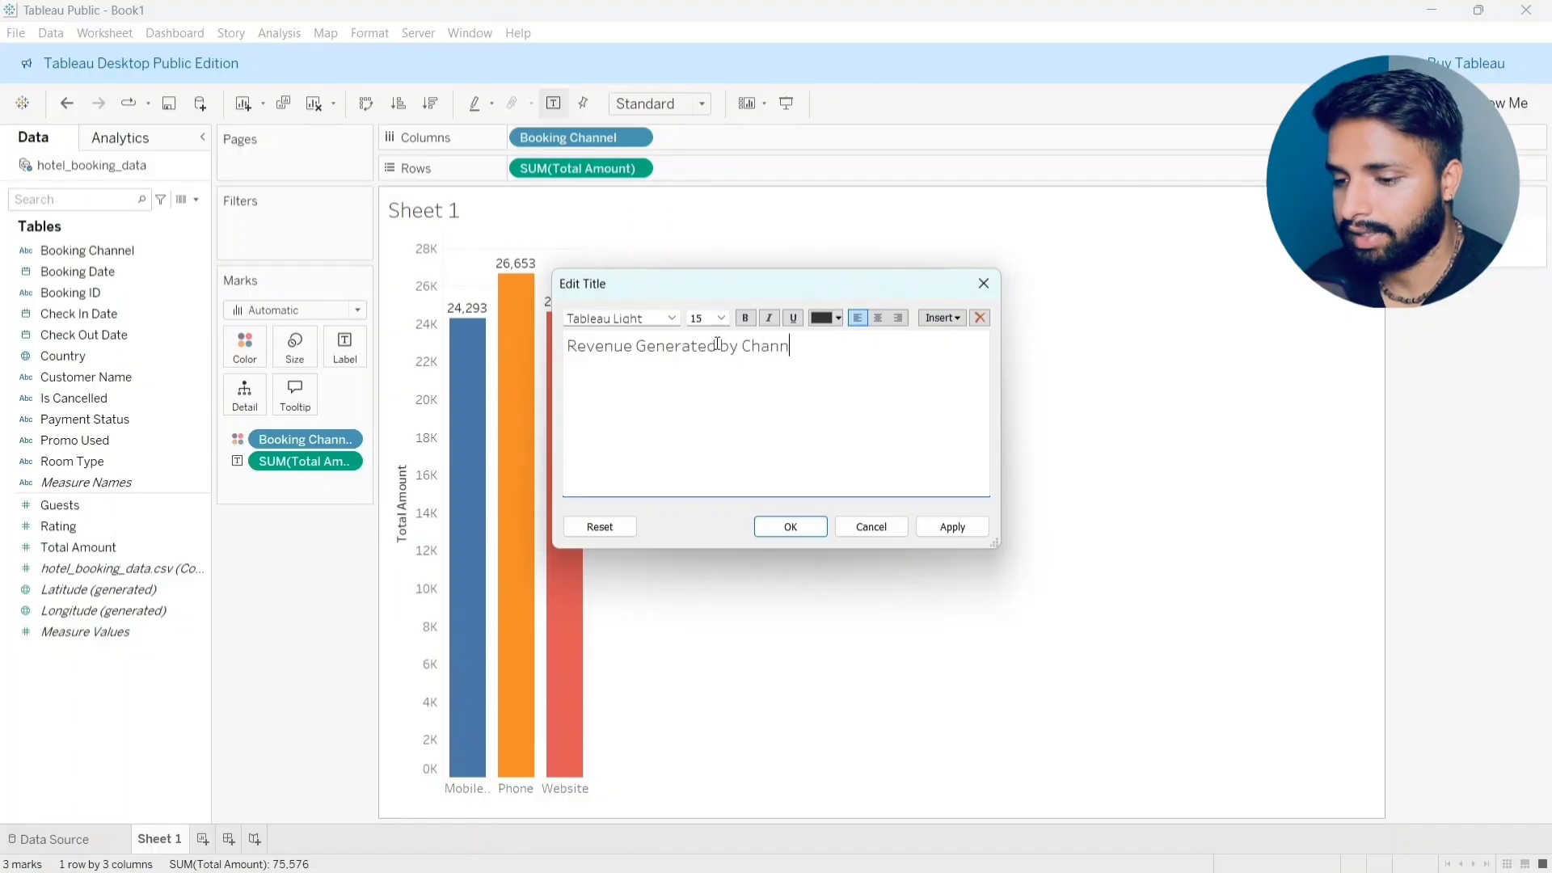
pyautogui.write('els')
# Step: Format the entire chart title as bold, blue and centred, and apply the title changes
pyautogui.hotkey('shift', 'Left')
pyautogui.hotkey('shift', 'Left')
pyautogui.hotkey('shift', 'Left')
pyautogui.hotkey('shift', 'Left')
pyautogui.hotkey('shift', 'Left')
pyautogui.hotkey('shift', 'Left')
pyautogui.hotkey('shift', 'Left')
pyautogui.hotkey('shift', 'Left')
pyautogui.hotkey('shift', 'Left')
pyautogui.hotkey('shift', 'Left')
pyautogui.hotkey('shift', 'Left')
pyautogui.hotkey('shift', 'Left')
pyautogui.hotkey('shift', 'Left')
pyautogui.hotkey('shift', 'Left')
pyautogui.hotkey('shift', 'Left')
pyautogui.hotkey('shift', 'Left')
pyautogui.hotkey('shift', 'Left')
pyautogui.hotkey('shift', 'Left')
pyautogui.hotkey('shift', 'Left')
pyautogui.hotkey('shift', 'Left')
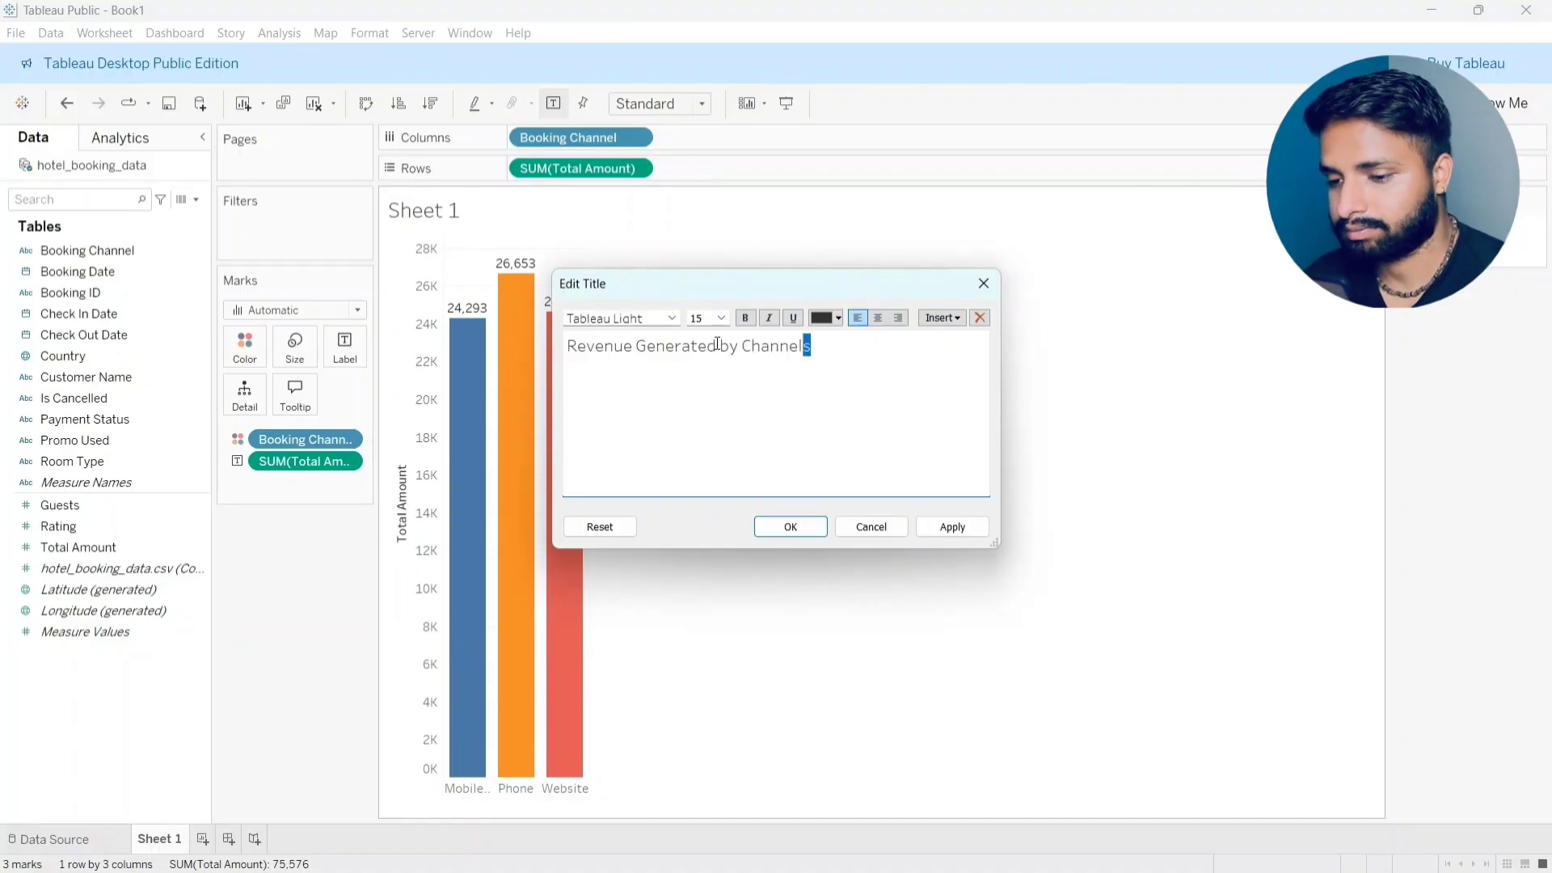
pyautogui.hotkey('shift', 'Left')
pyautogui.hotkey('shift', 'Left')
pyautogui.hotkey('shift', 'Left')
pyautogui.hotkey('shift', 'Left')
pyautogui.hotkey('shift', 'Left')
pyautogui.hotkey('shift', 'Left')
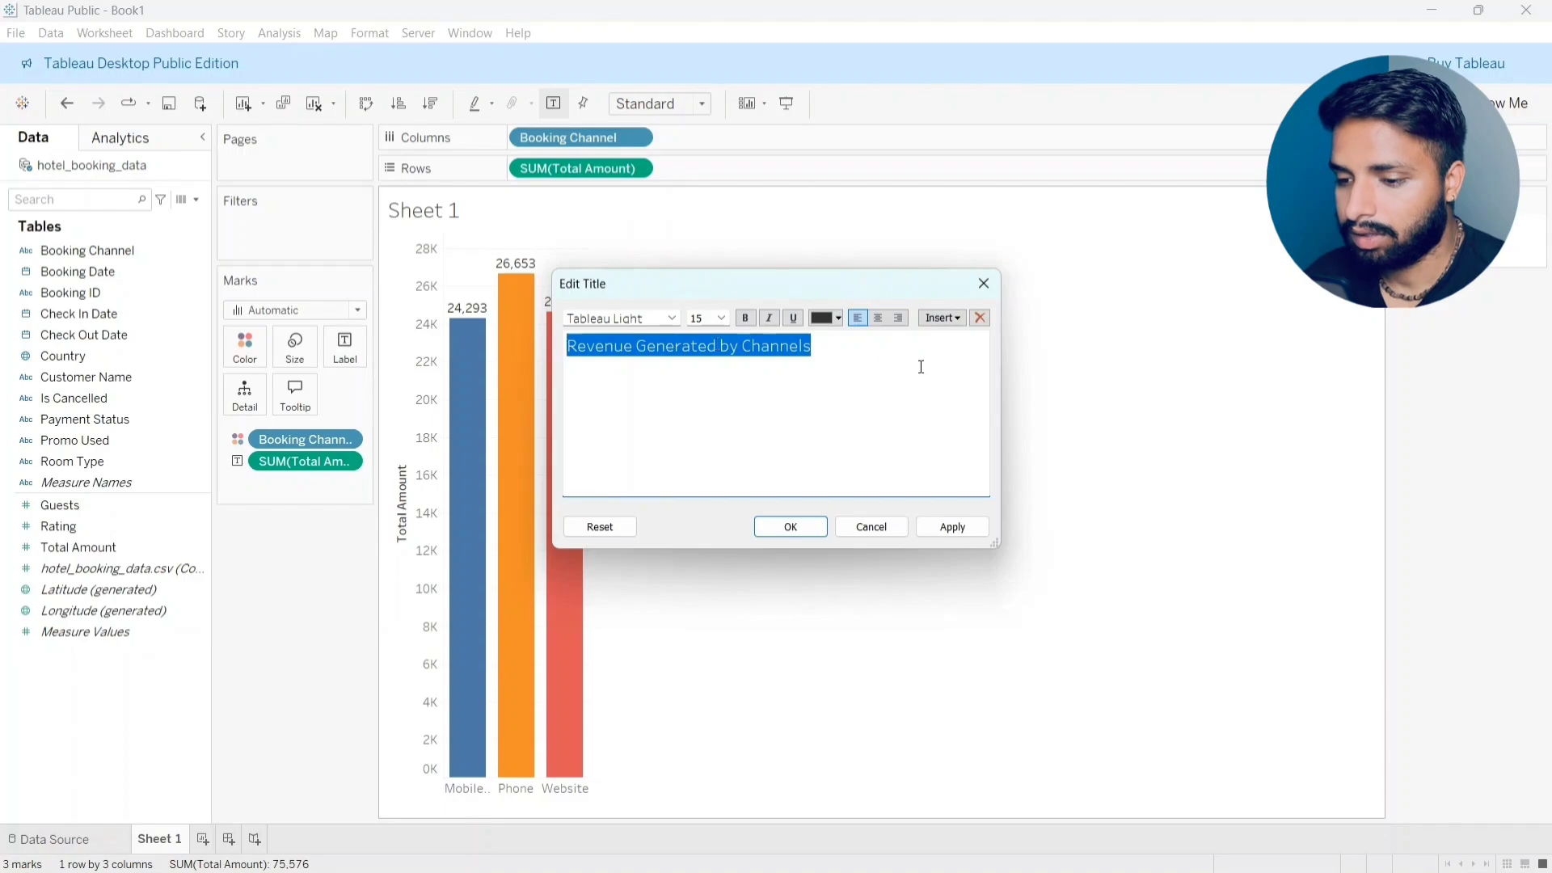
pyautogui.click(746, 318)
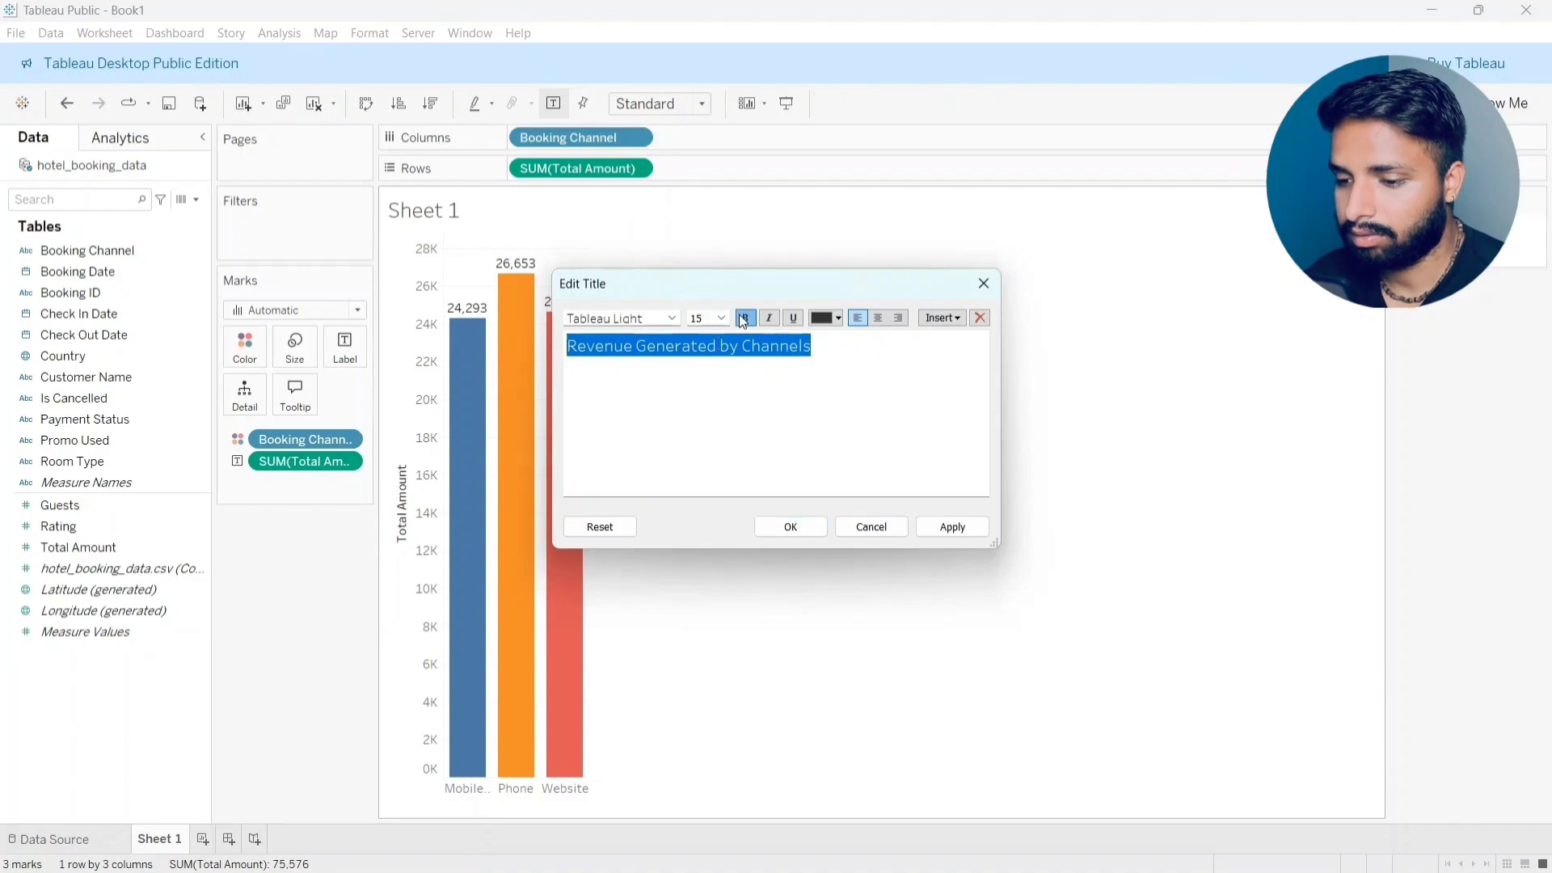
pyautogui.click(839, 321)
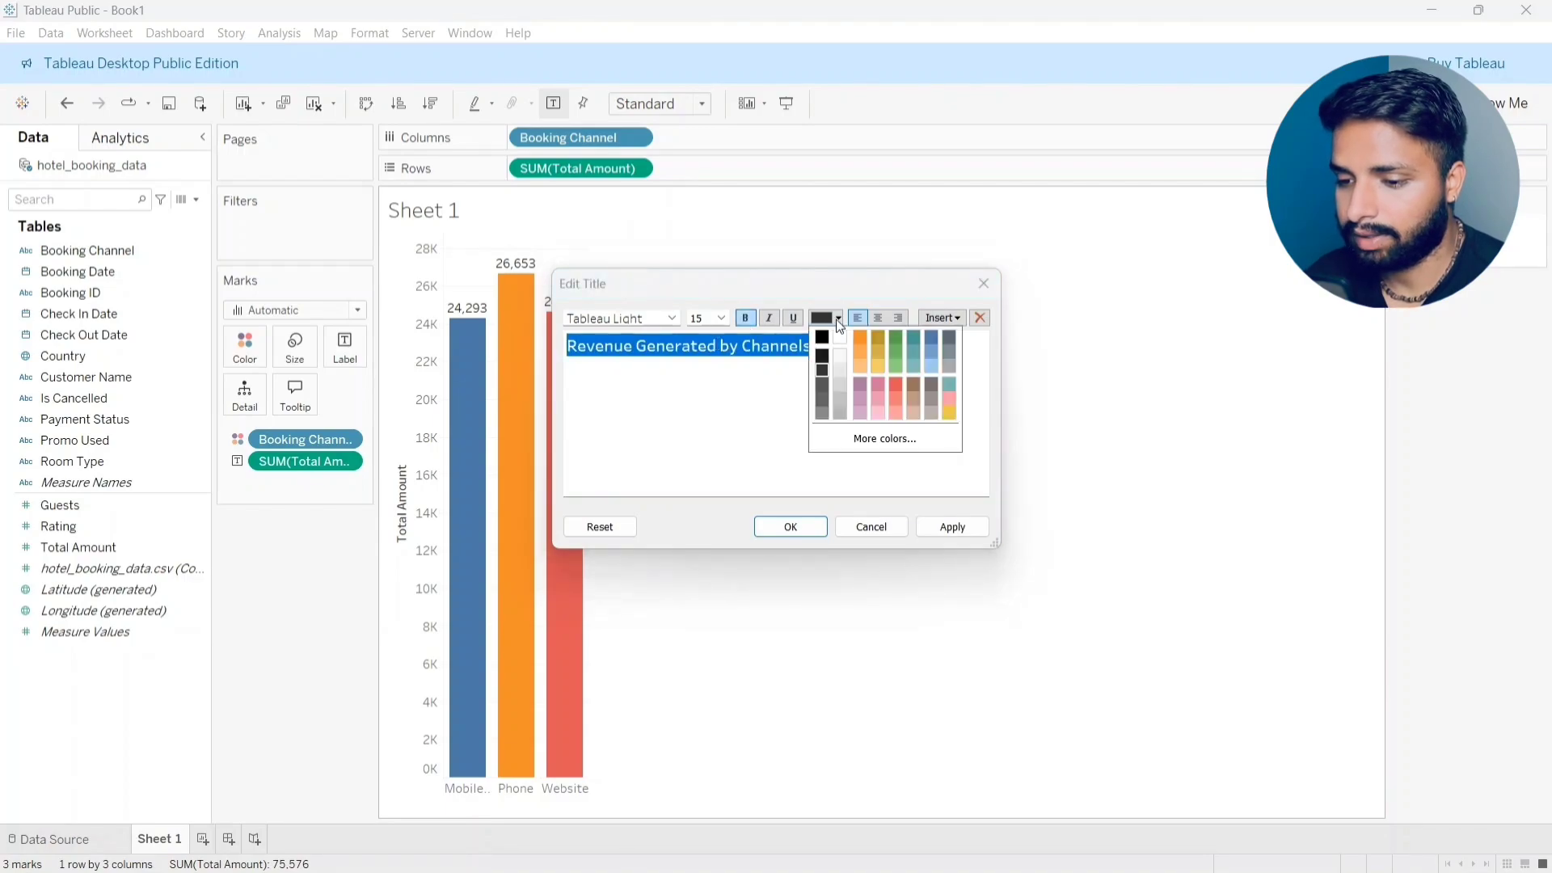
pyautogui.click(929, 338)
pyautogui.click(883, 323)
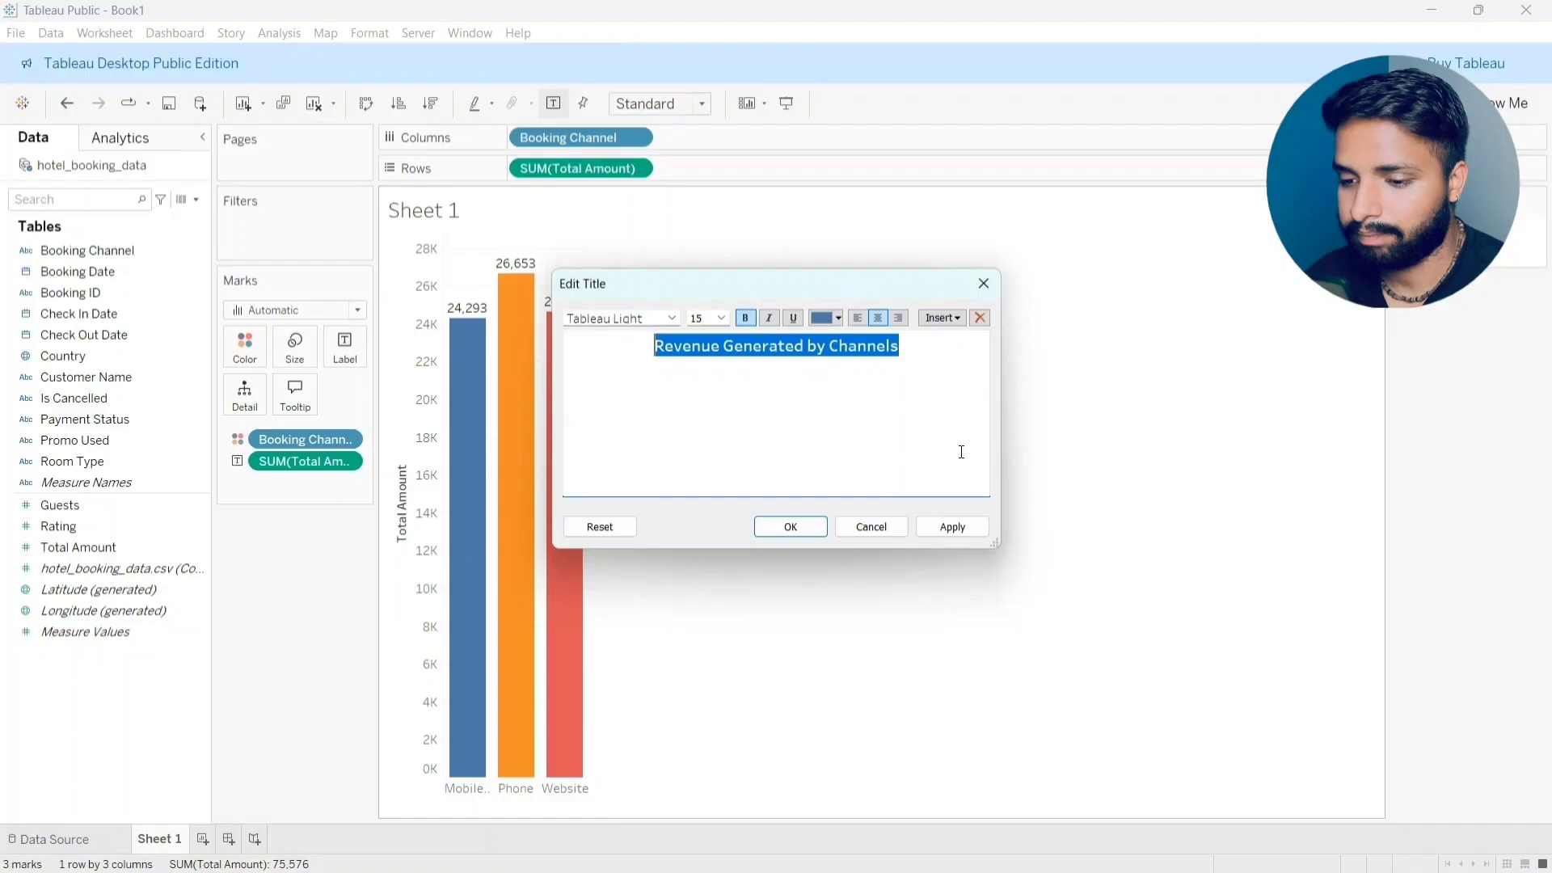
pyautogui.click(975, 525)
pyautogui.click(808, 530)
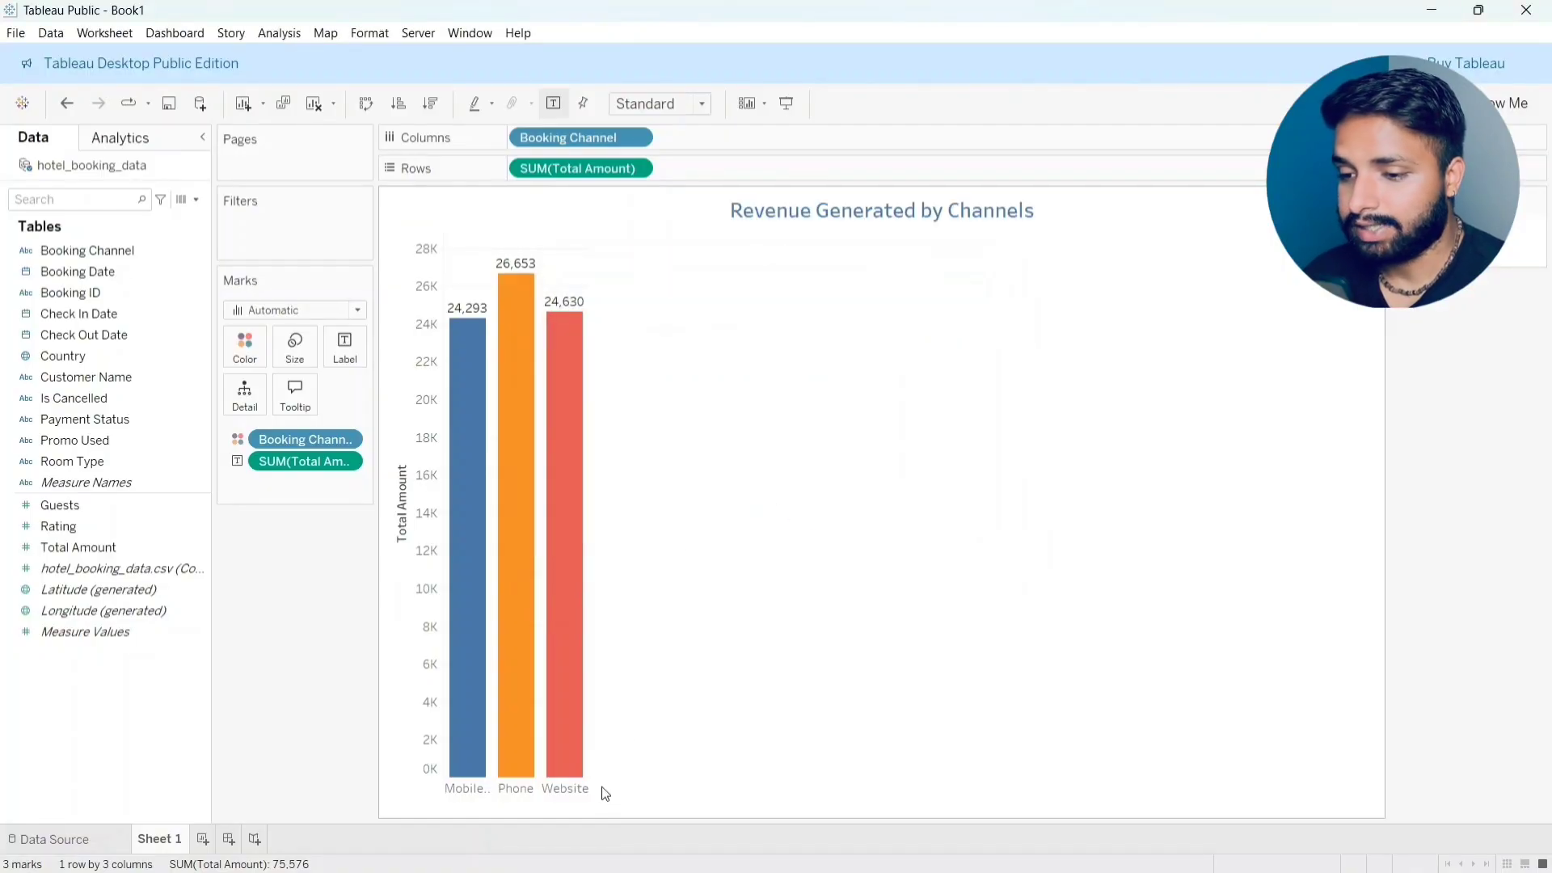
# Step: Rename the Sheet 1 worksheet as "rvn by chnl"
pyautogui.doubleClick(173, 840)
pyautogui.press('BackSpace')
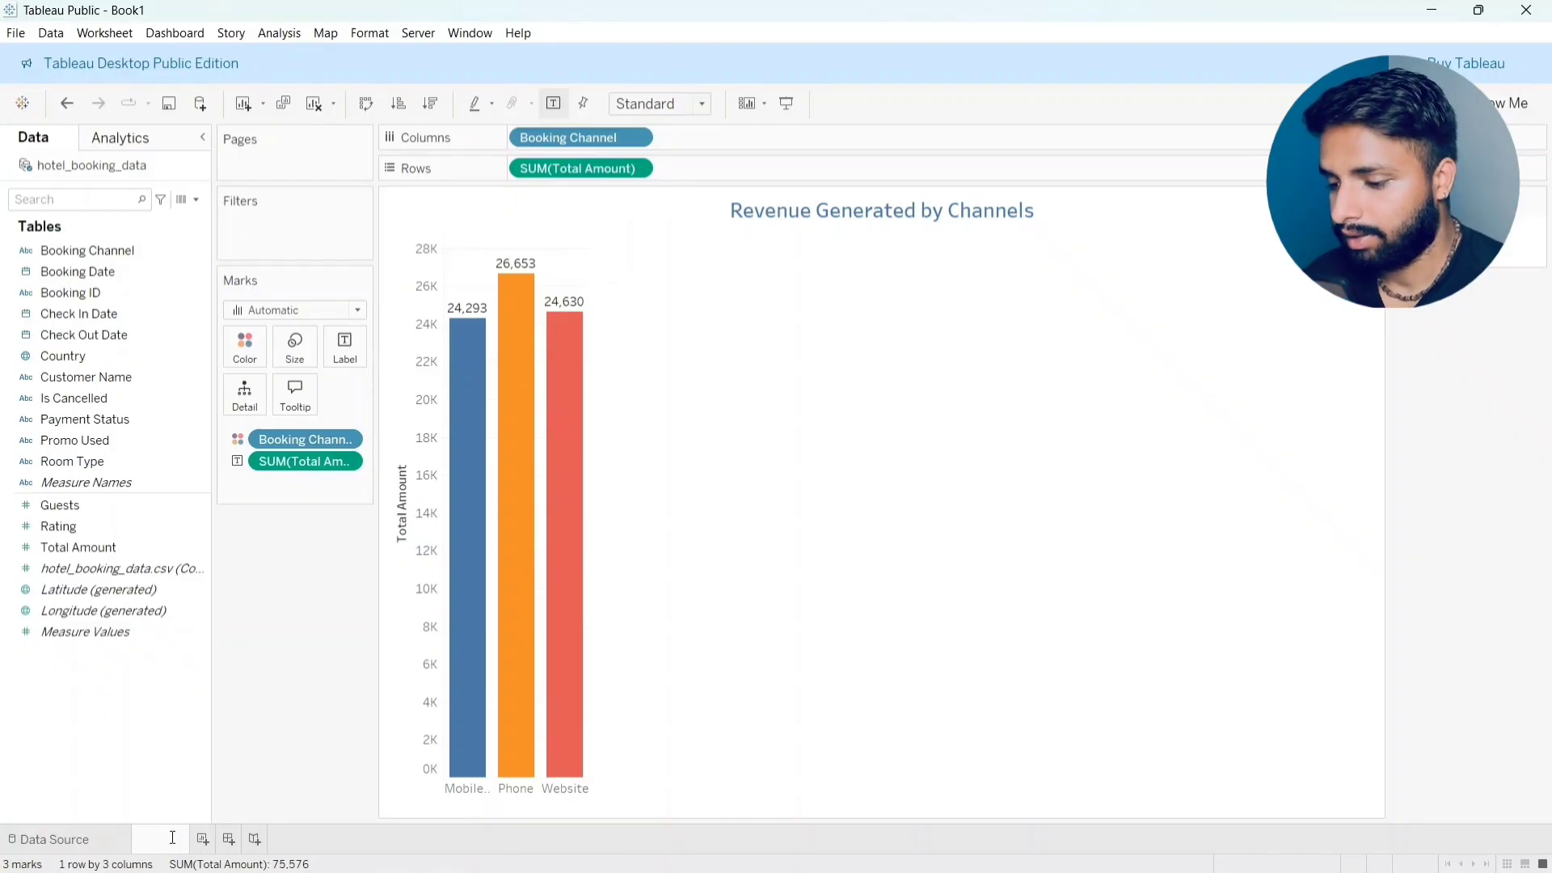
pyautogui.write('rvn b')
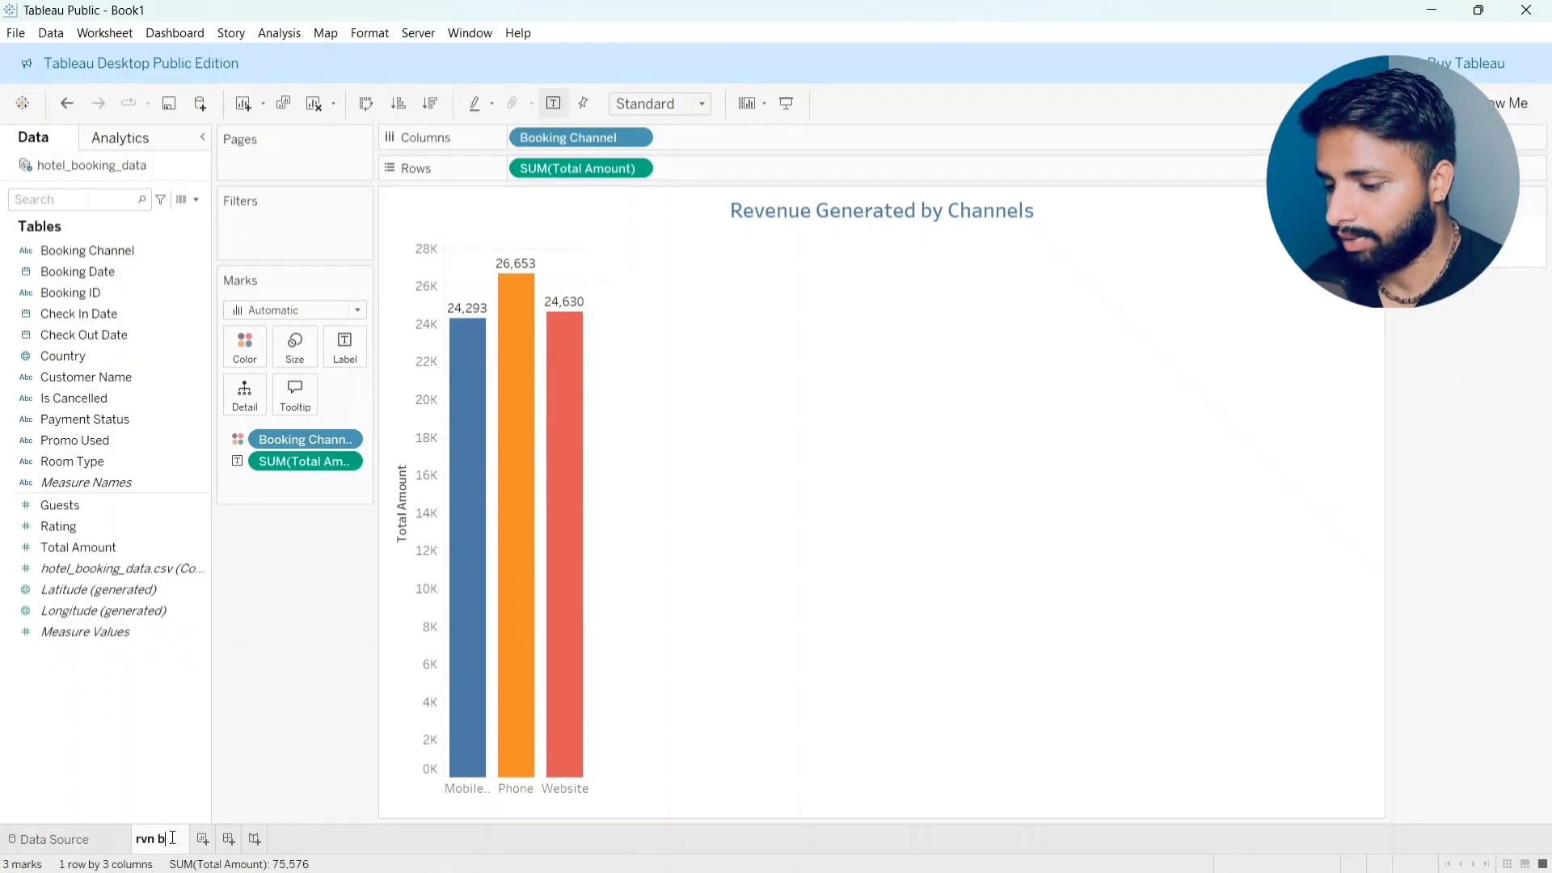
pyautogui.write('y chnl')
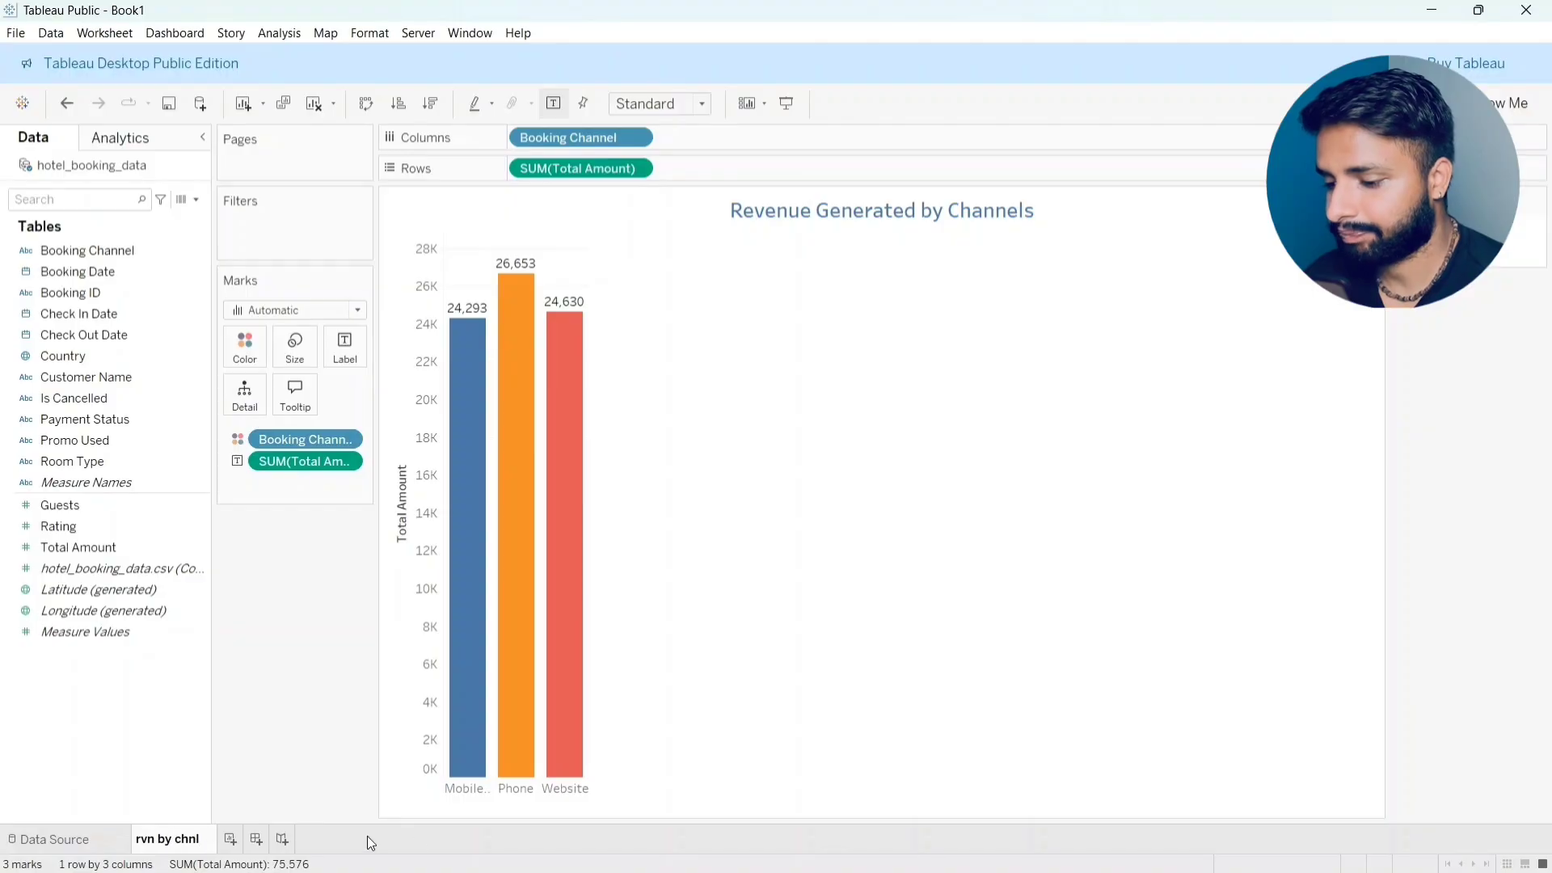
# Step: Add a new worksheet and build a bar chart with Country as columns and the sum of Total Amount as rows
pyautogui.click(228, 841)
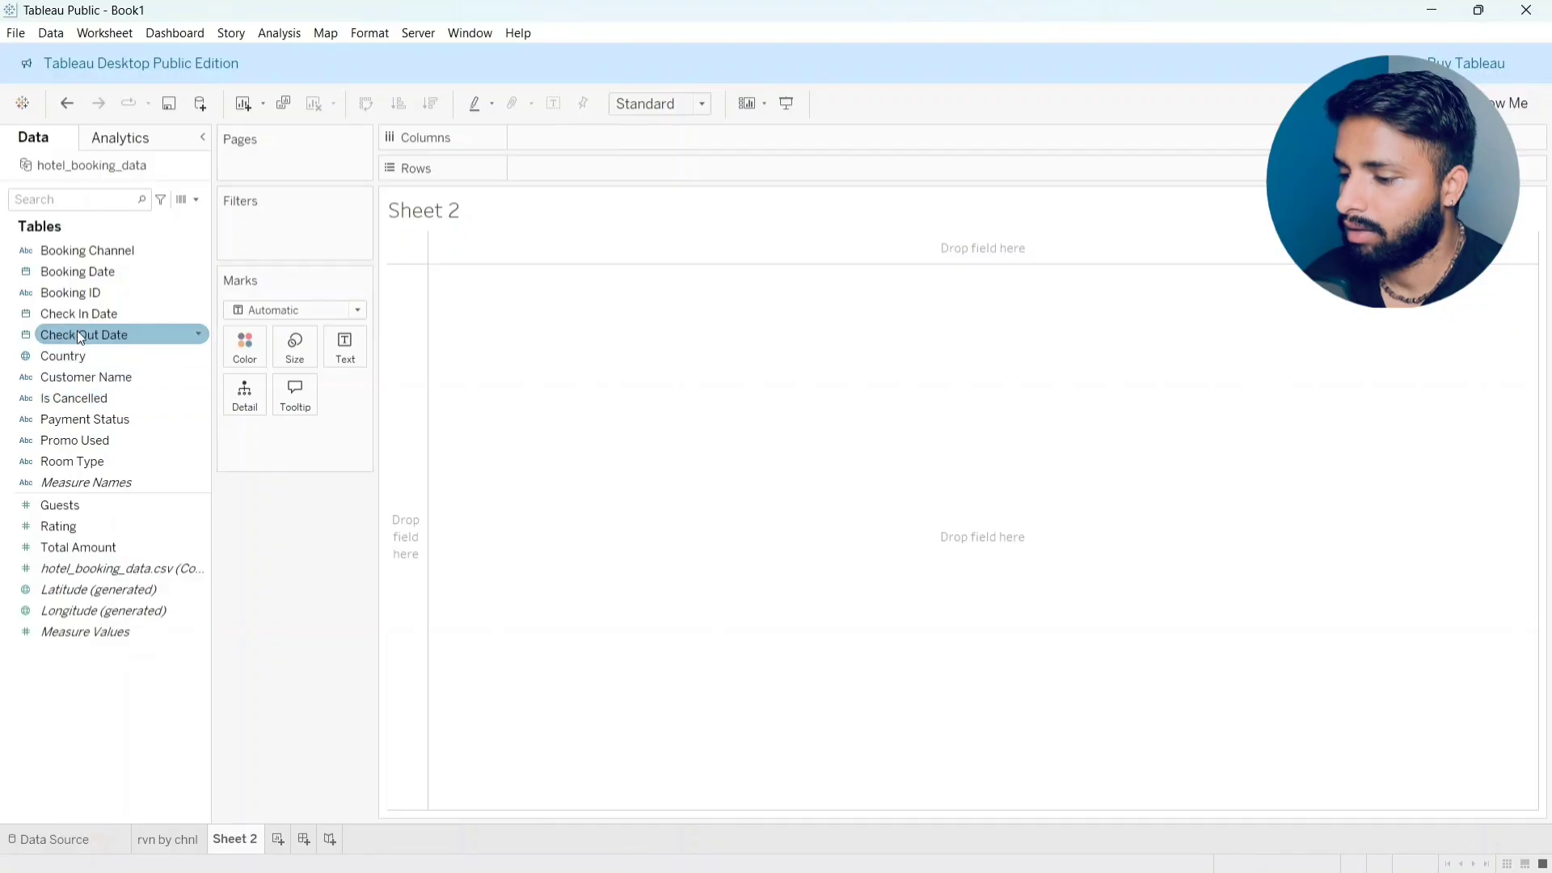
pyautogui.moveTo(65, 356); pyautogui.dragTo(542, 139)
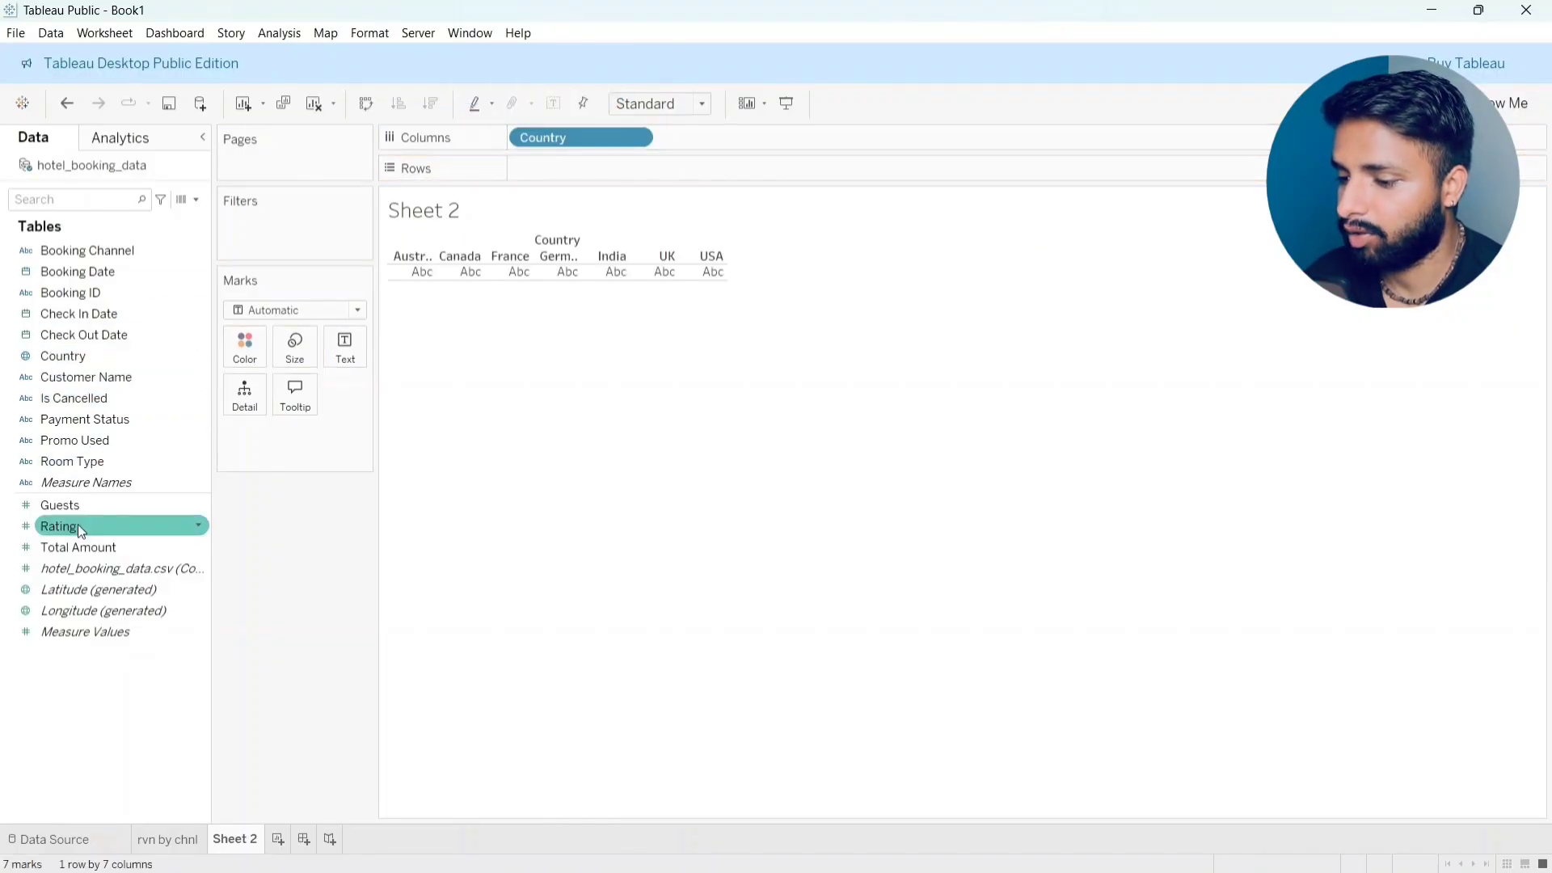
pyautogui.moveTo(75, 547); pyautogui.dragTo(564, 171)
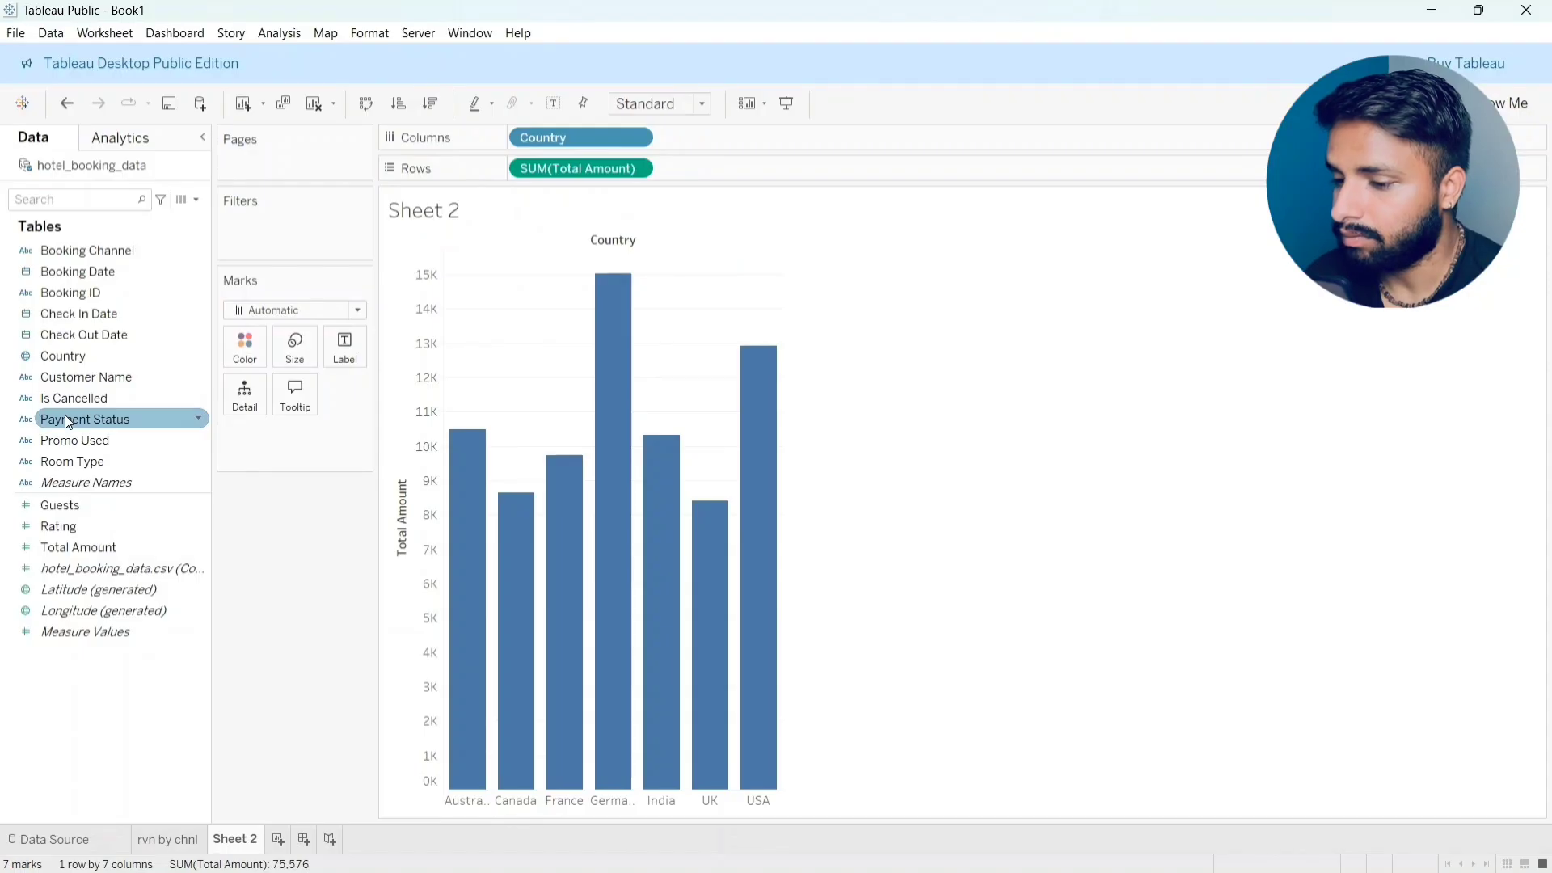
# Step: Stack the country bars by Payment Status colour with Total Amount labels, and hide the column field labels
pyautogui.moveTo(65, 414); pyautogui.dragTo(233, 348)
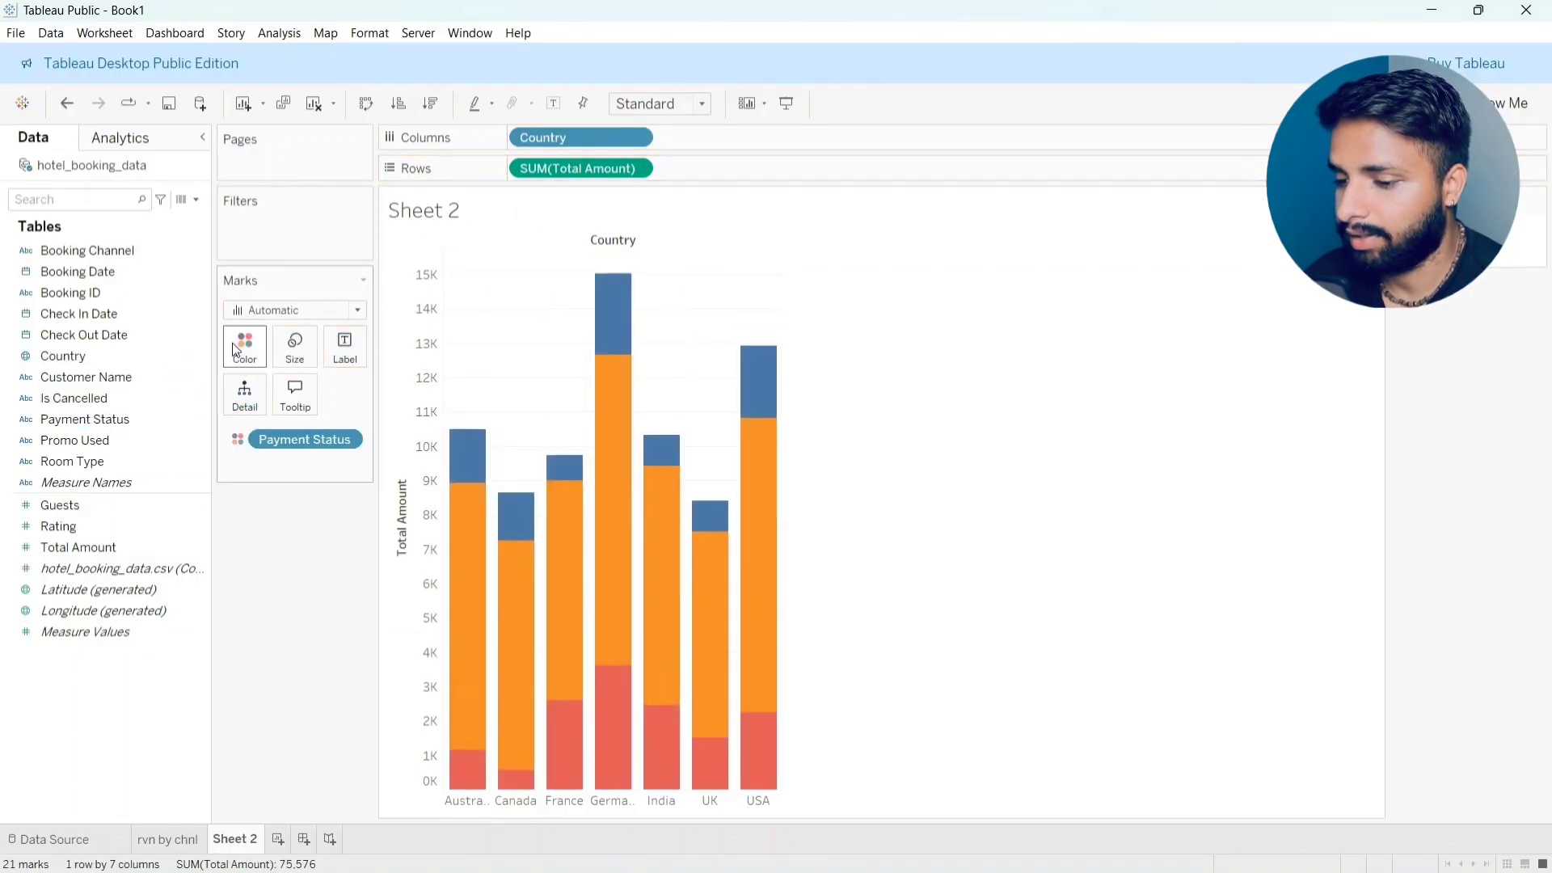
pyautogui.moveTo(464, 522)
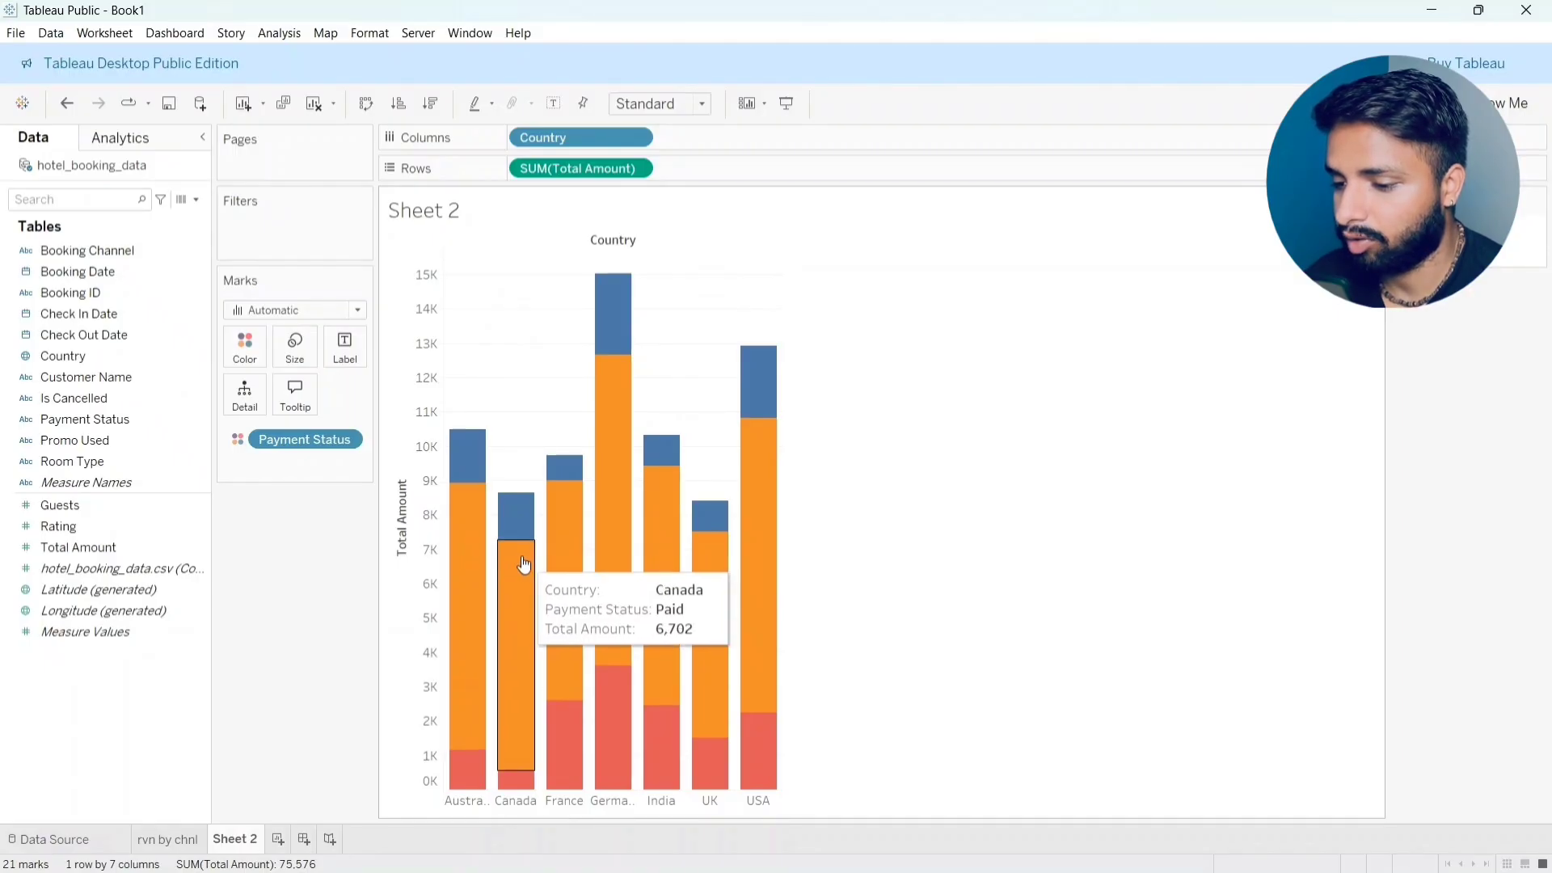
pyautogui.moveTo(553, 579)
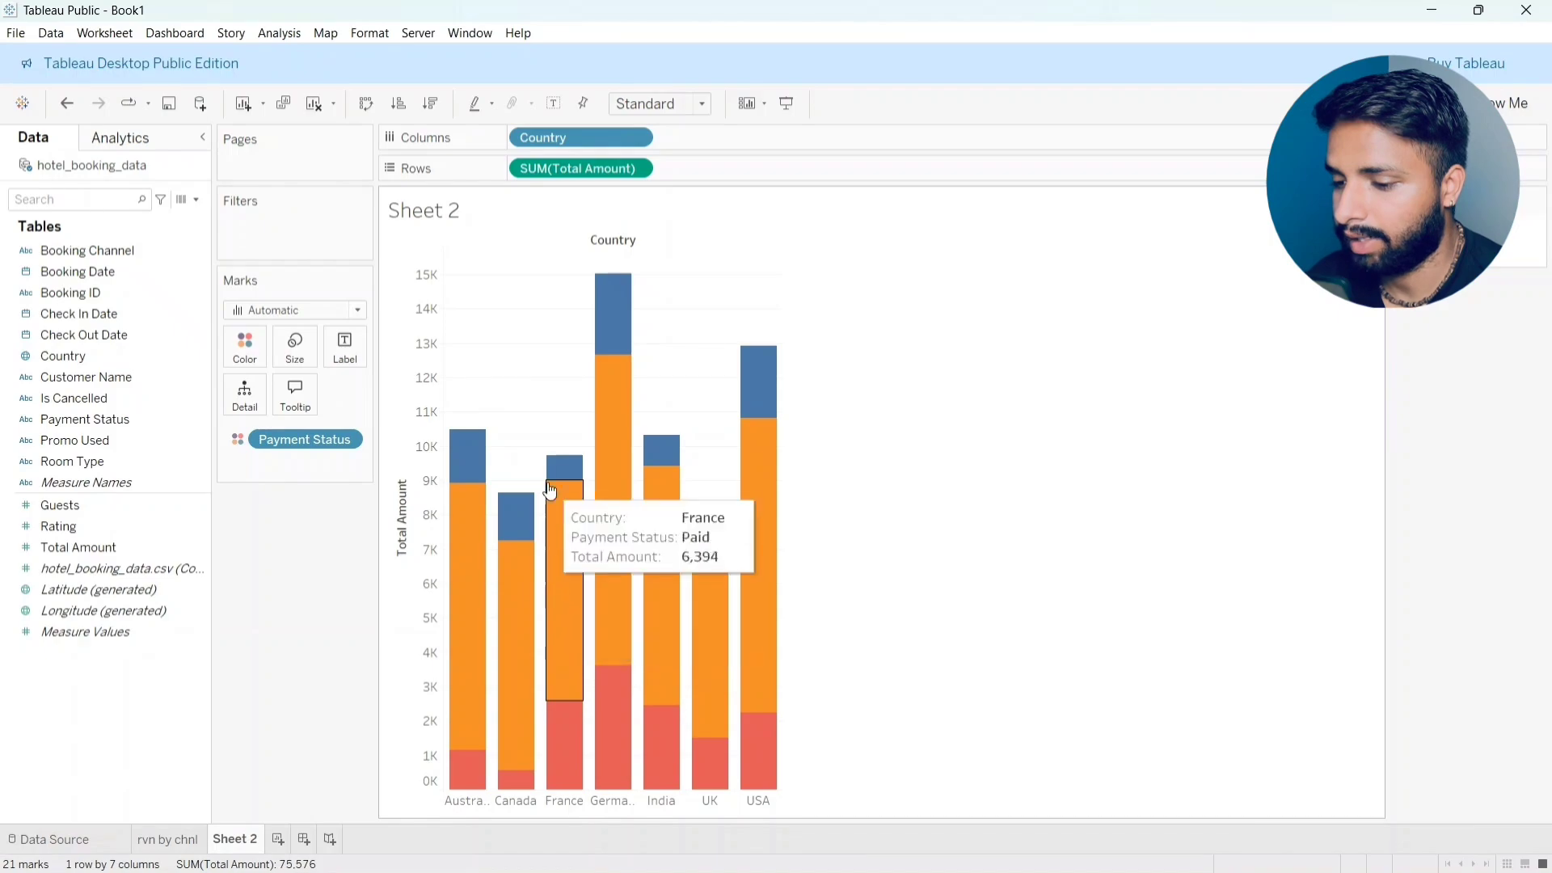
pyautogui.moveTo(113, 547); pyautogui.dragTo(351, 357)
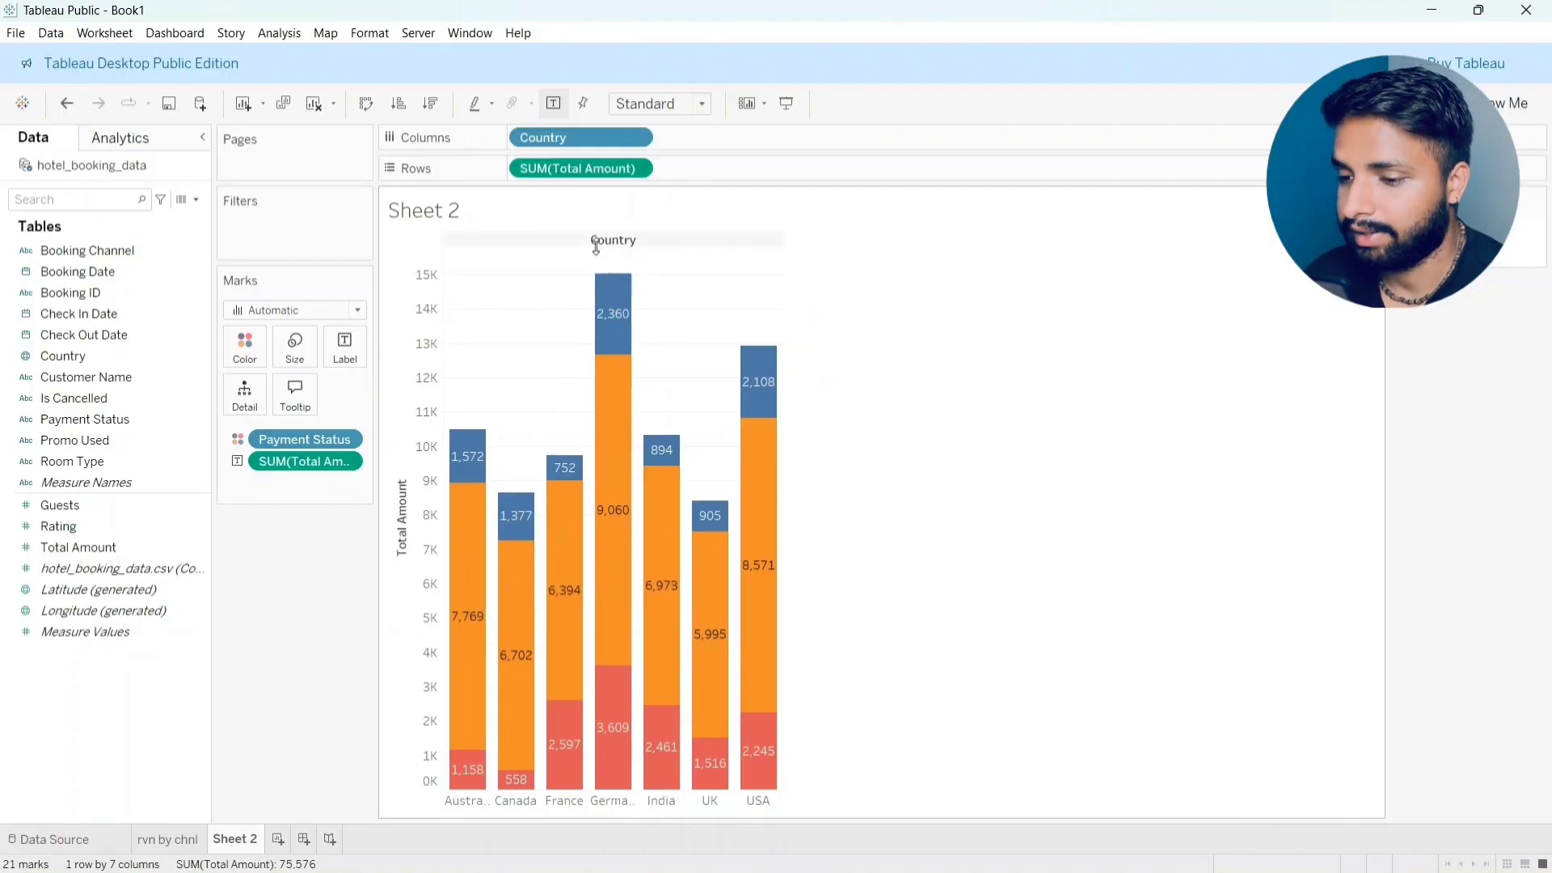
pyautogui.rightClick(569, 235)
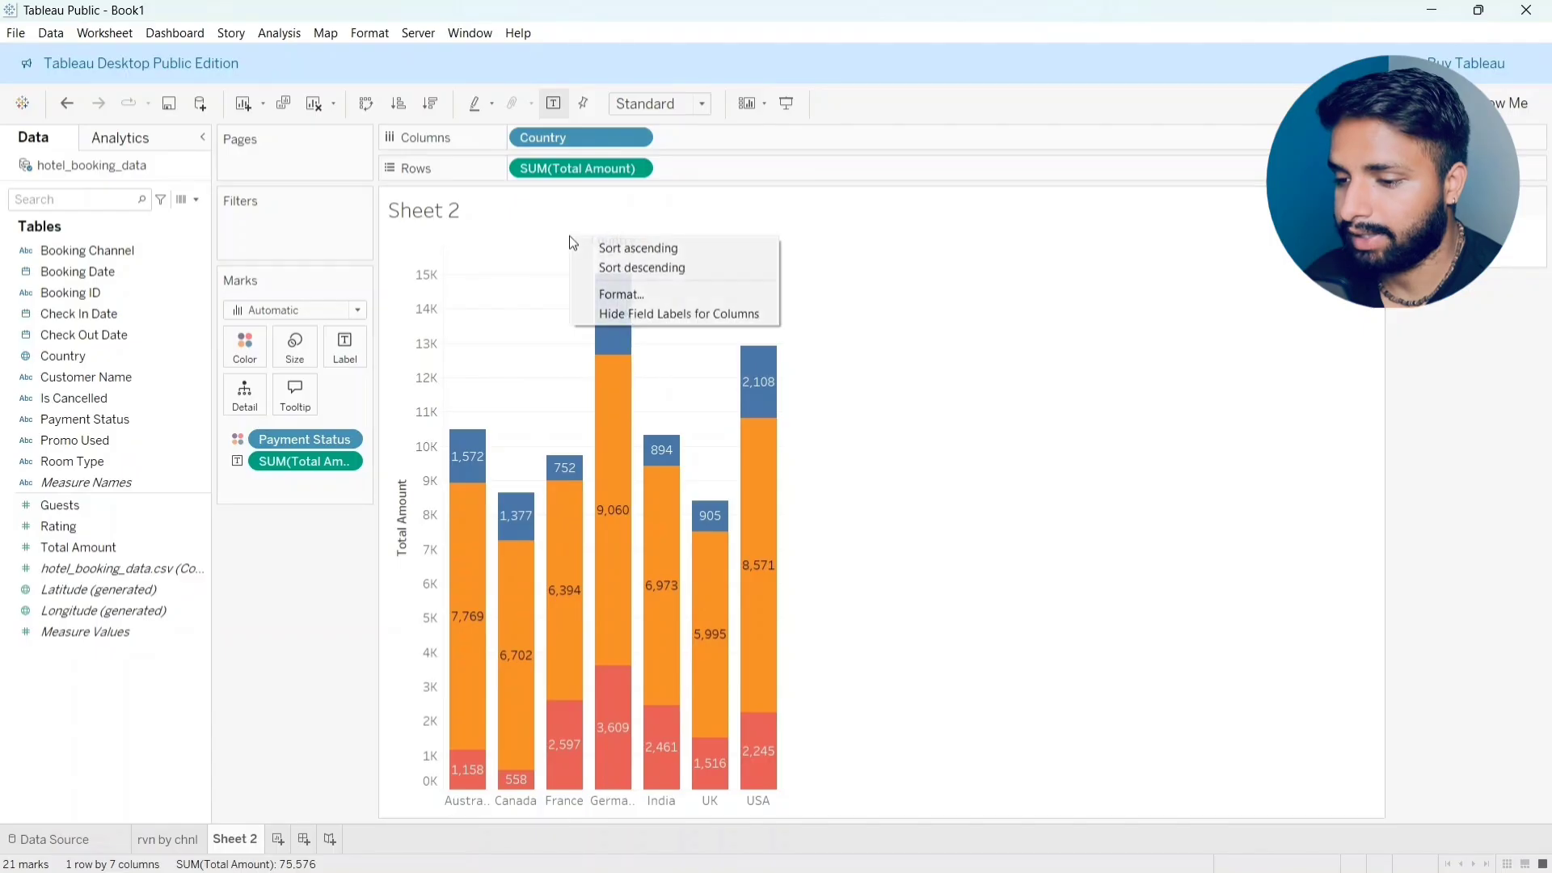
pyautogui.click(632, 317)
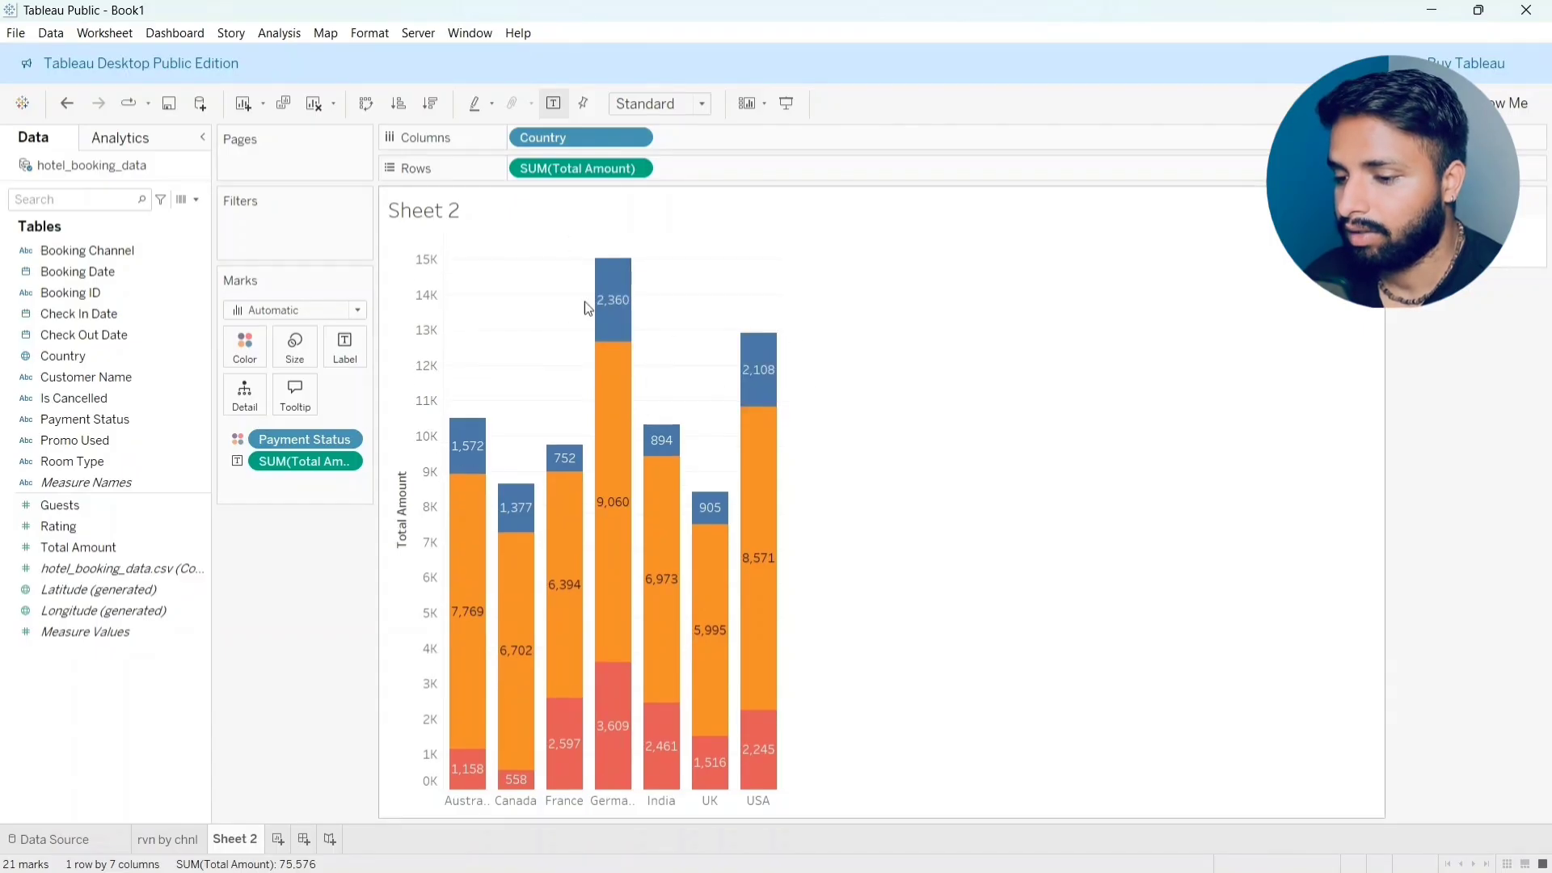
# Step: Replace the Sheet 2 chart title with "Revenue Generated by countries"
pyautogui.doubleClick(485, 209)
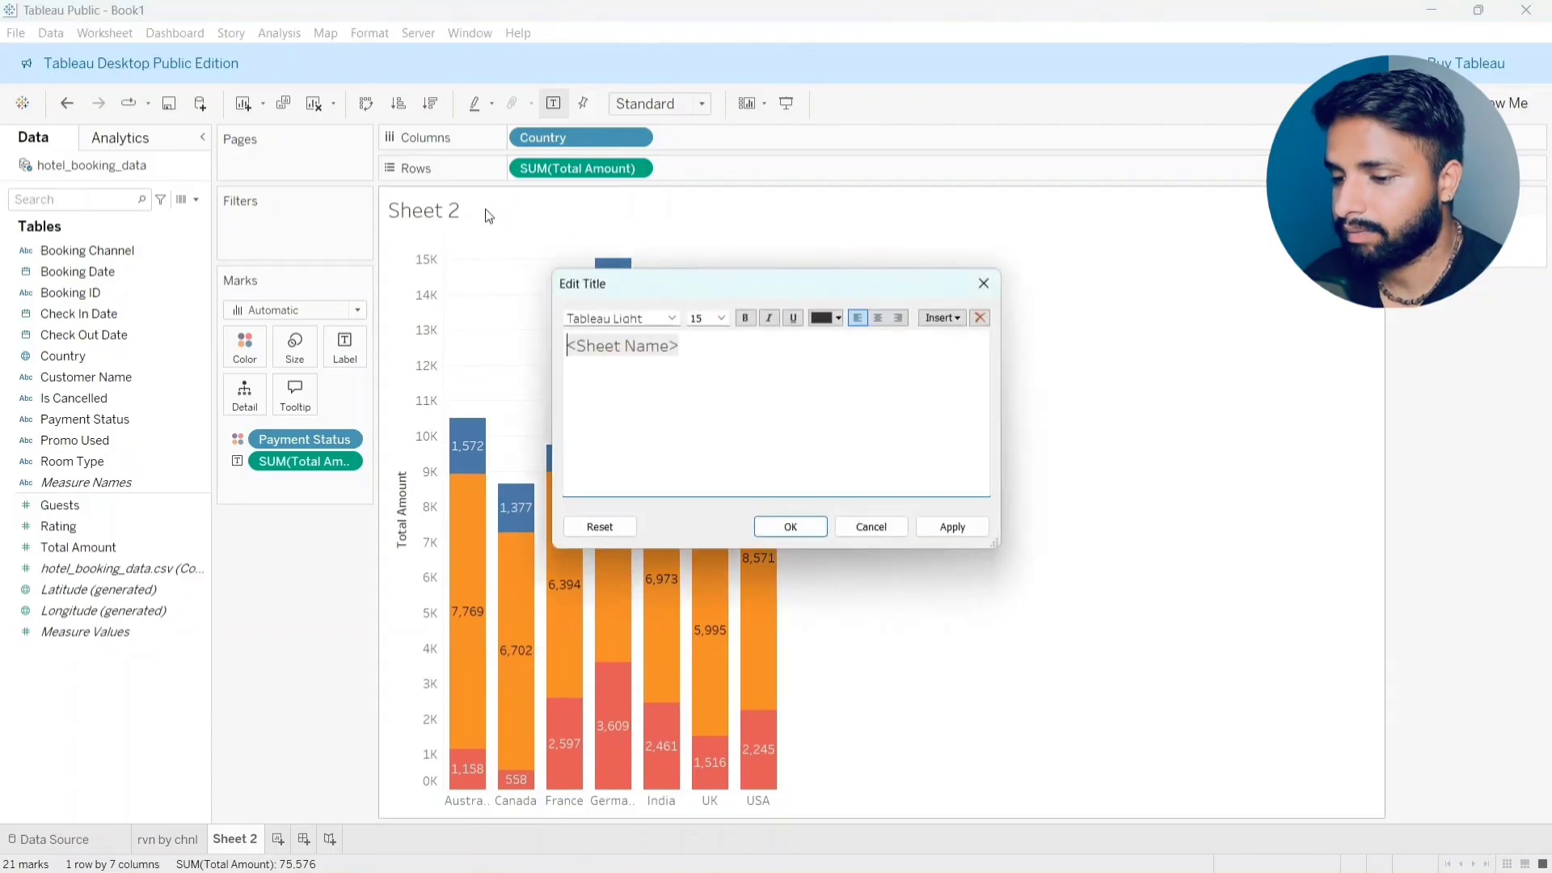
pyautogui.moveTo(687, 361); pyautogui.dragTo(565, 347)
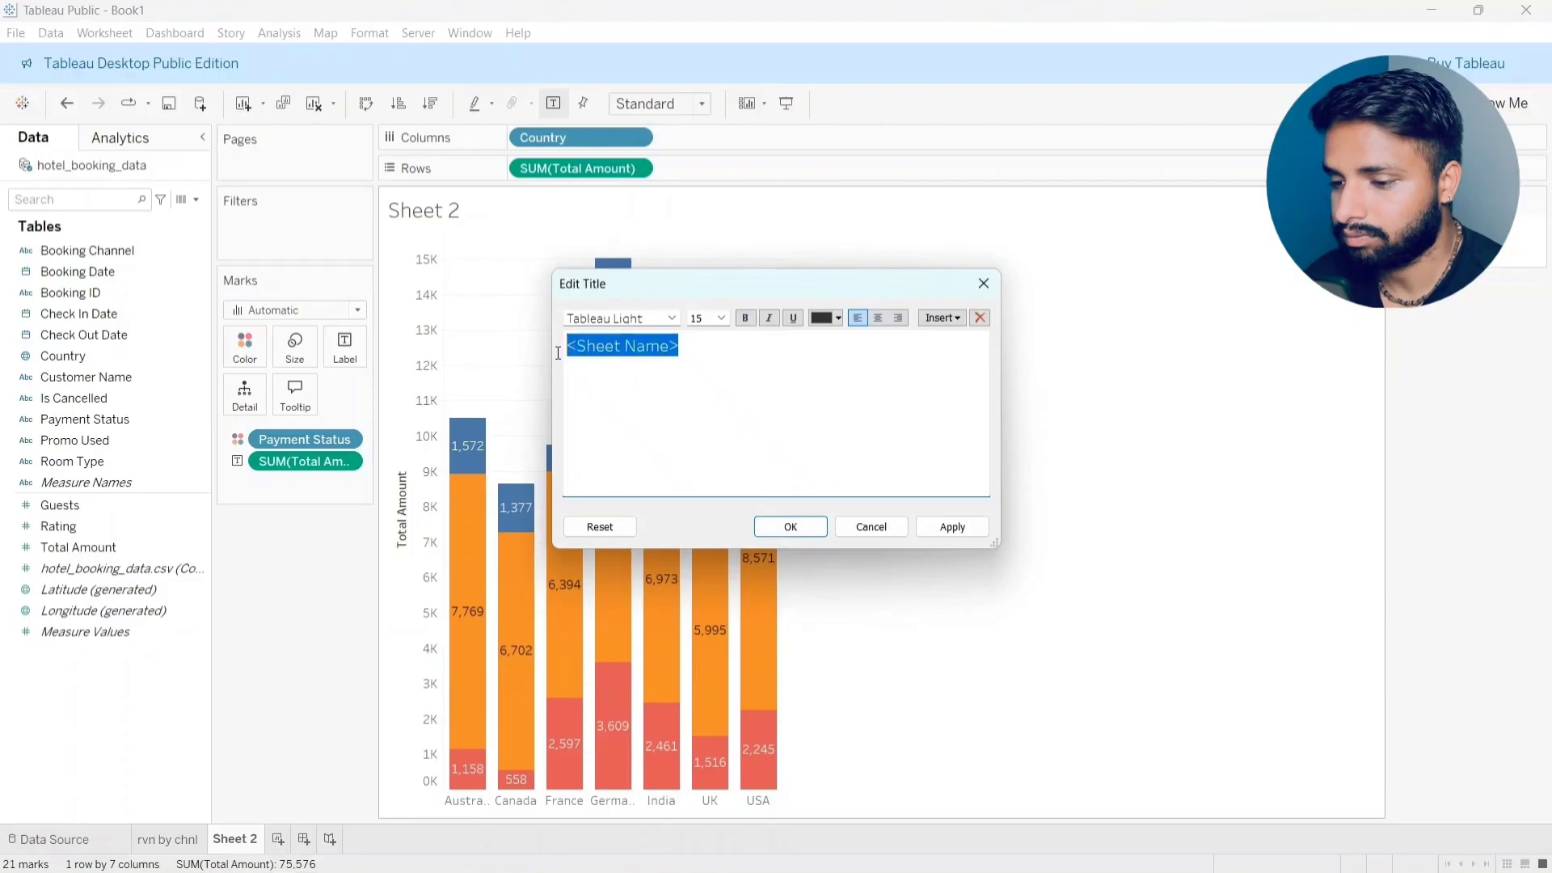
pyautogui.press('BackSpace')
pyautogui.write('Revenue')
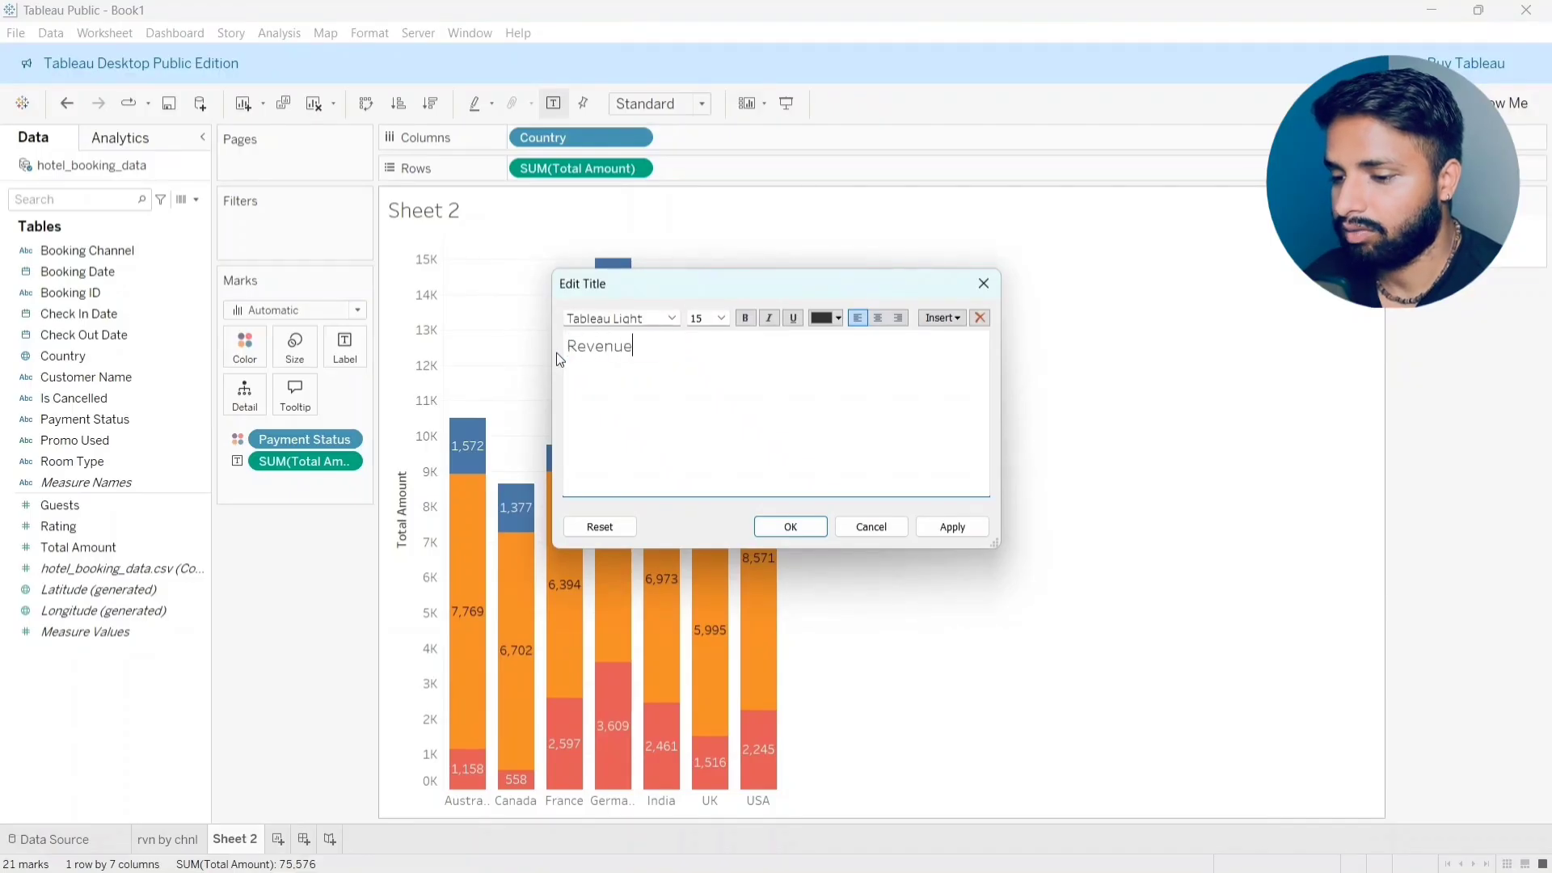
pyautogui.write(' Generated')
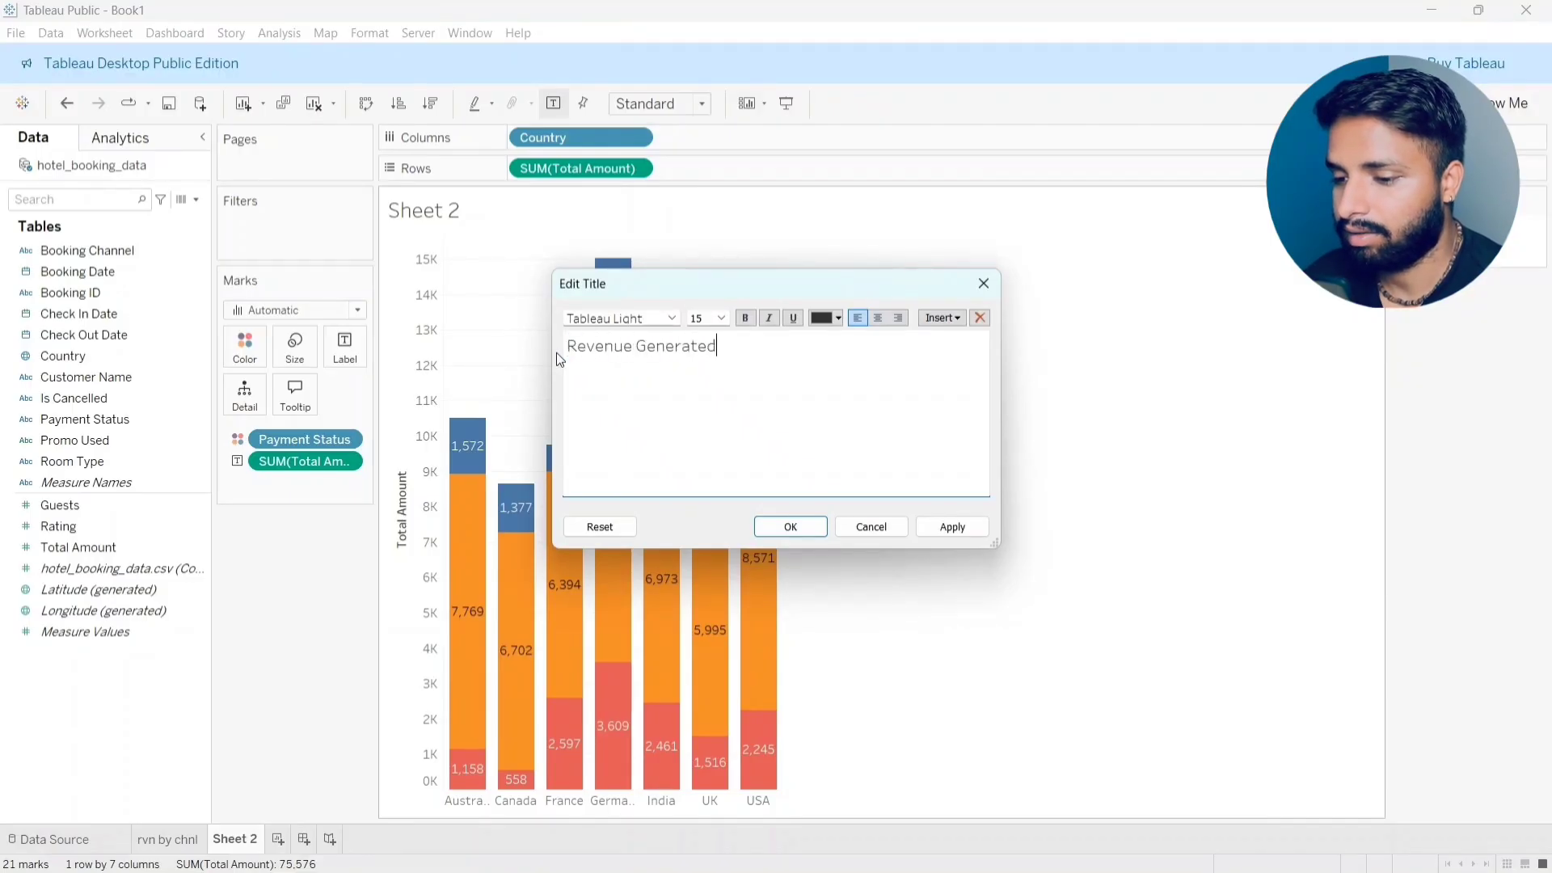
pyautogui.write(' by country')
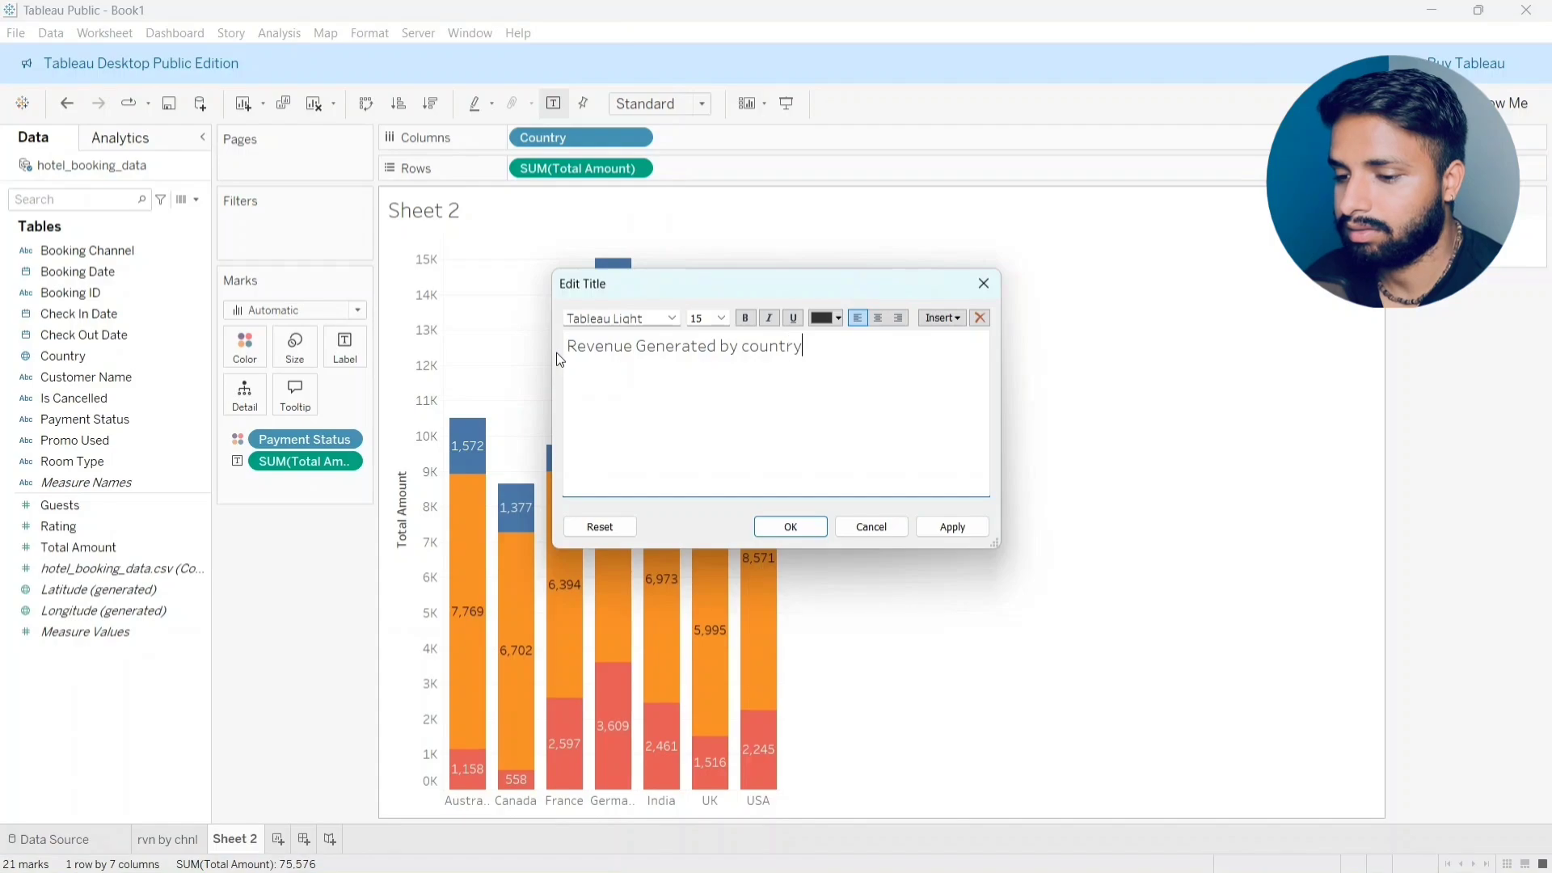
pyautogui.press('BackSpace')
pyautogui.write('ies')
# Step: Format the entire "Revenue Generated by countries" title as bold and blue, and apply the changes
pyautogui.hotkey('shift', 'Left')
pyautogui.hotkey('shift', 'Left')
pyautogui.hotkey('shift', 'Left')
pyautogui.hotkey('shift', 'Left')
pyautogui.hotkey('shift', 'Left')
pyautogui.hotkey('shift', 'Left')
pyautogui.hotkey('shift', 'Left')
pyautogui.hotkey('shift', 'Left')
pyautogui.hotkey('shift', 'Left')
pyautogui.hotkey('shift', 'Left')
pyautogui.hotkey('shift', 'Left')
pyautogui.hotkey('shift', 'Left')
pyautogui.hotkey('shift', 'Left')
pyautogui.hotkey('shift', 'Left')
pyautogui.hotkey('shift', 'Left')
pyautogui.hotkey('shift', 'Left')
pyautogui.hotkey('shift', 'Left')
pyautogui.hotkey('shift', 'Left')
pyautogui.hotkey('shift', 'Left')
pyautogui.hotkey('shift', 'Left')
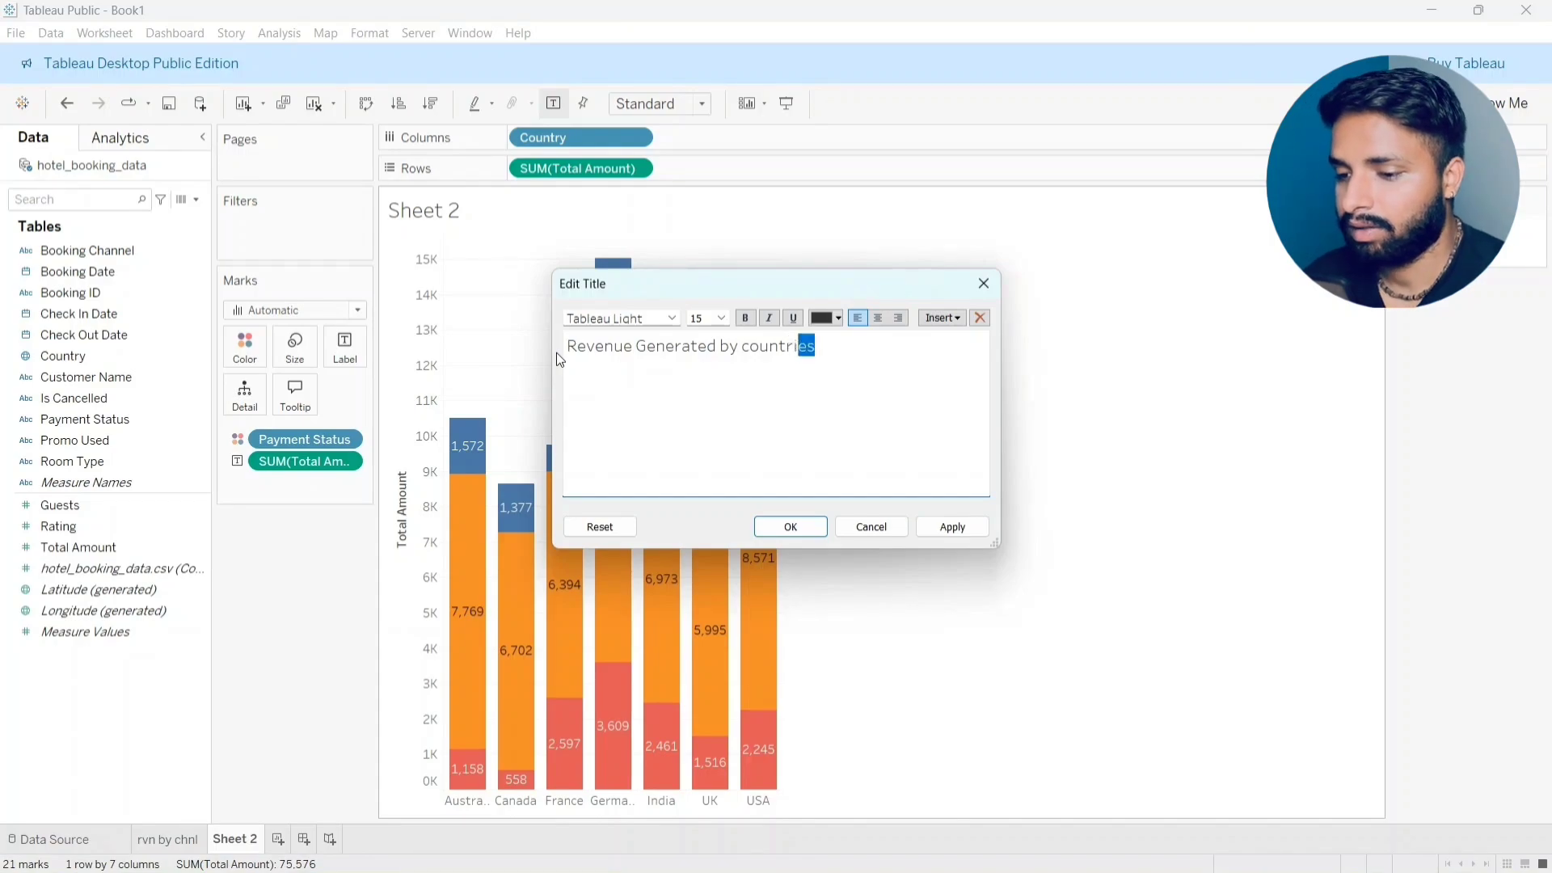
pyautogui.press('Left')
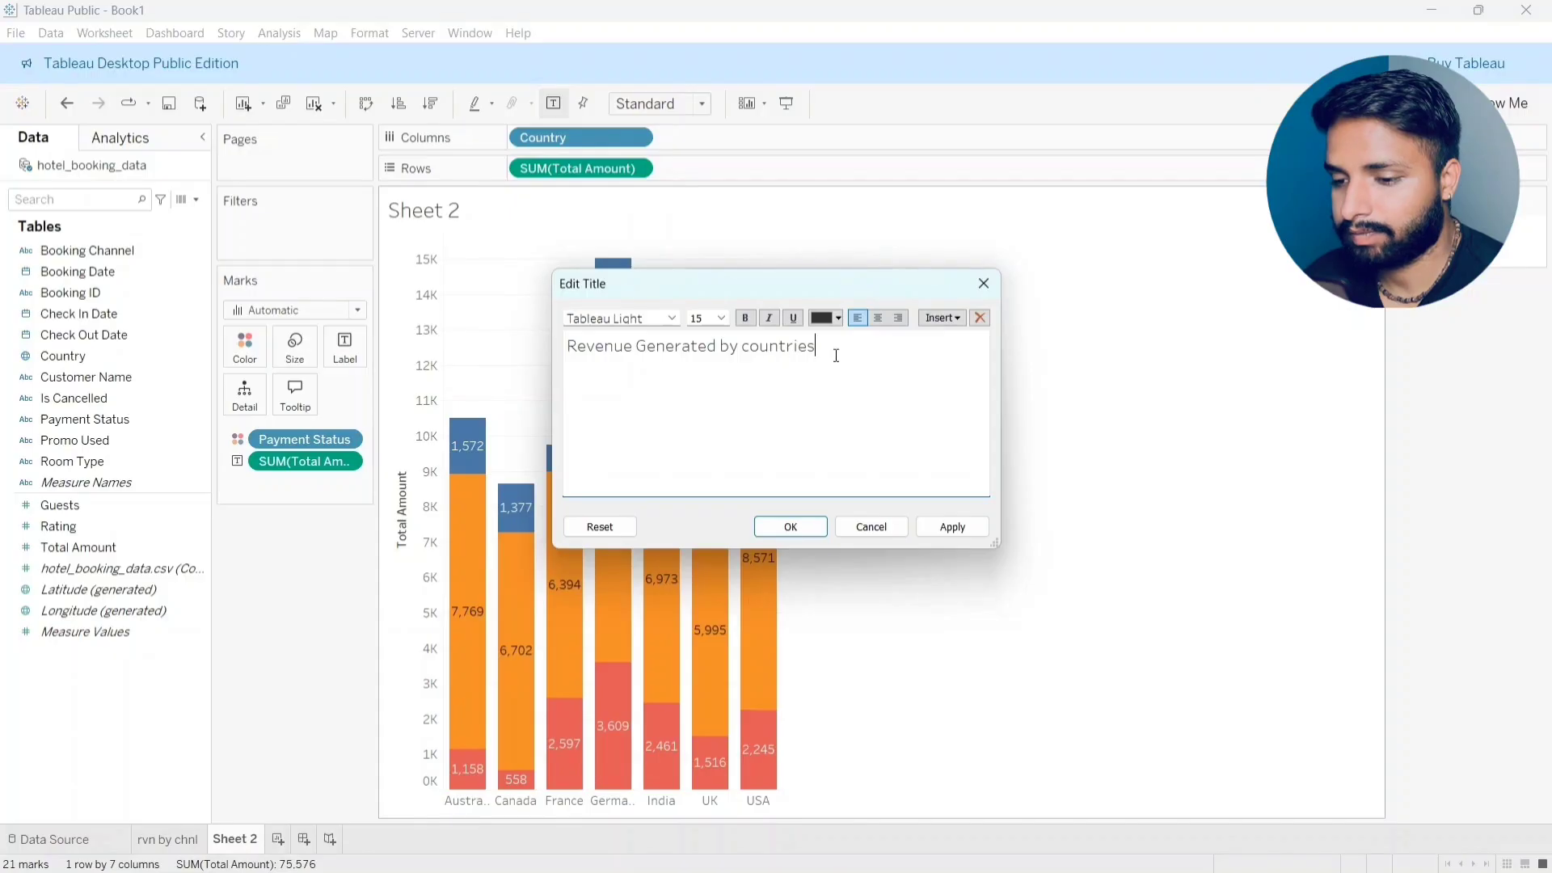
pyautogui.hotkey('shift', 'Left')
pyautogui.hotkey('shift', 'Left')
pyautogui.hotkey('shift', 'Left')
pyautogui.hotkey('shift', 'Left')
pyautogui.hotkey('shift', 'Left')
pyautogui.hotkey('shift', 'Left')
pyautogui.hotkey('shift', 'Left')
pyautogui.hotkey('shift', 'Left')
pyautogui.hotkey('shift', 'Left')
pyautogui.hotkey('shift', 'Left')
pyautogui.hotkey('shift', 'Left')
pyautogui.hotkey('shift', 'Left')
pyautogui.hotkey('shift', 'Left')
pyautogui.hotkey('shift', 'Left')
pyautogui.hotkey('shift', 'Left')
pyautogui.hotkey('shift', 'Left')
pyautogui.hotkey('shift', 'Left')
pyautogui.hotkey('shift', 'Left')
pyautogui.hotkey('shift', 'Left')
pyautogui.hotkey('shift', 'Left')
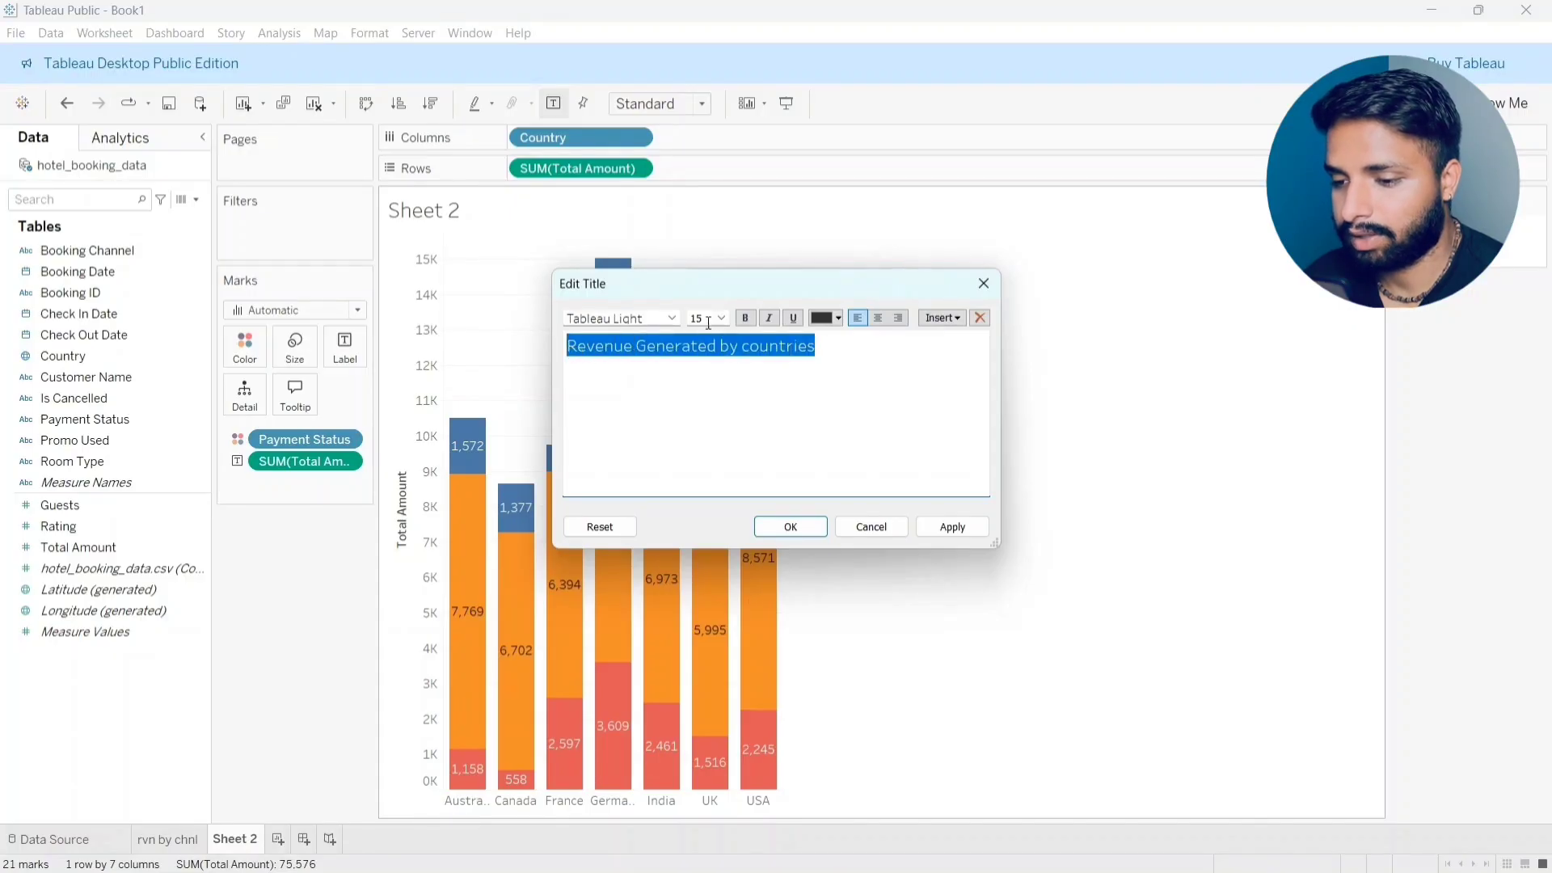
pyautogui.click(744, 317)
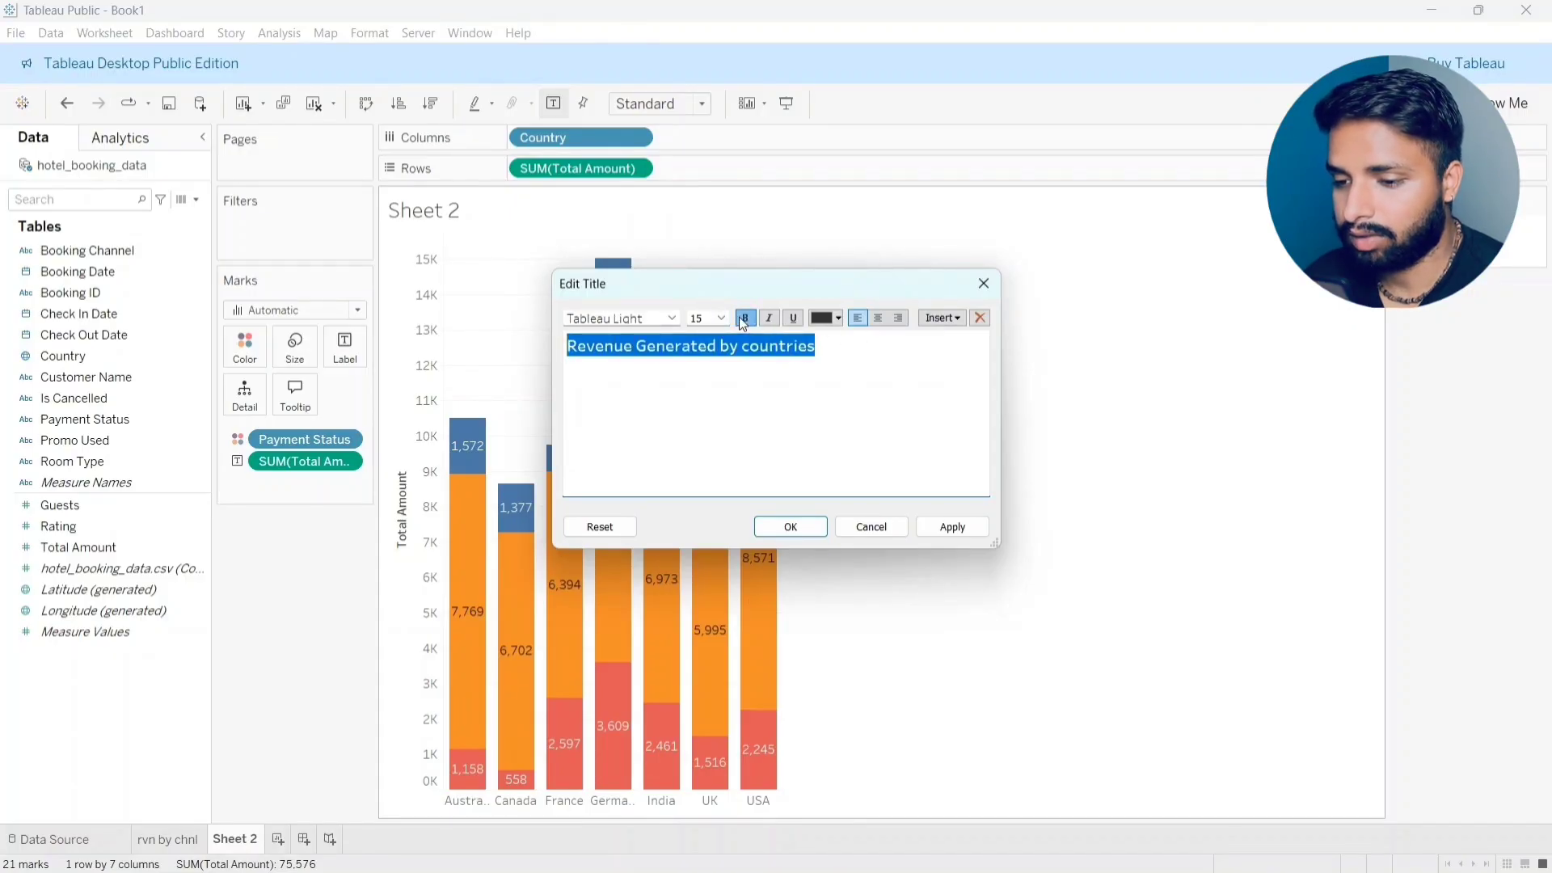
pyautogui.click(839, 318)
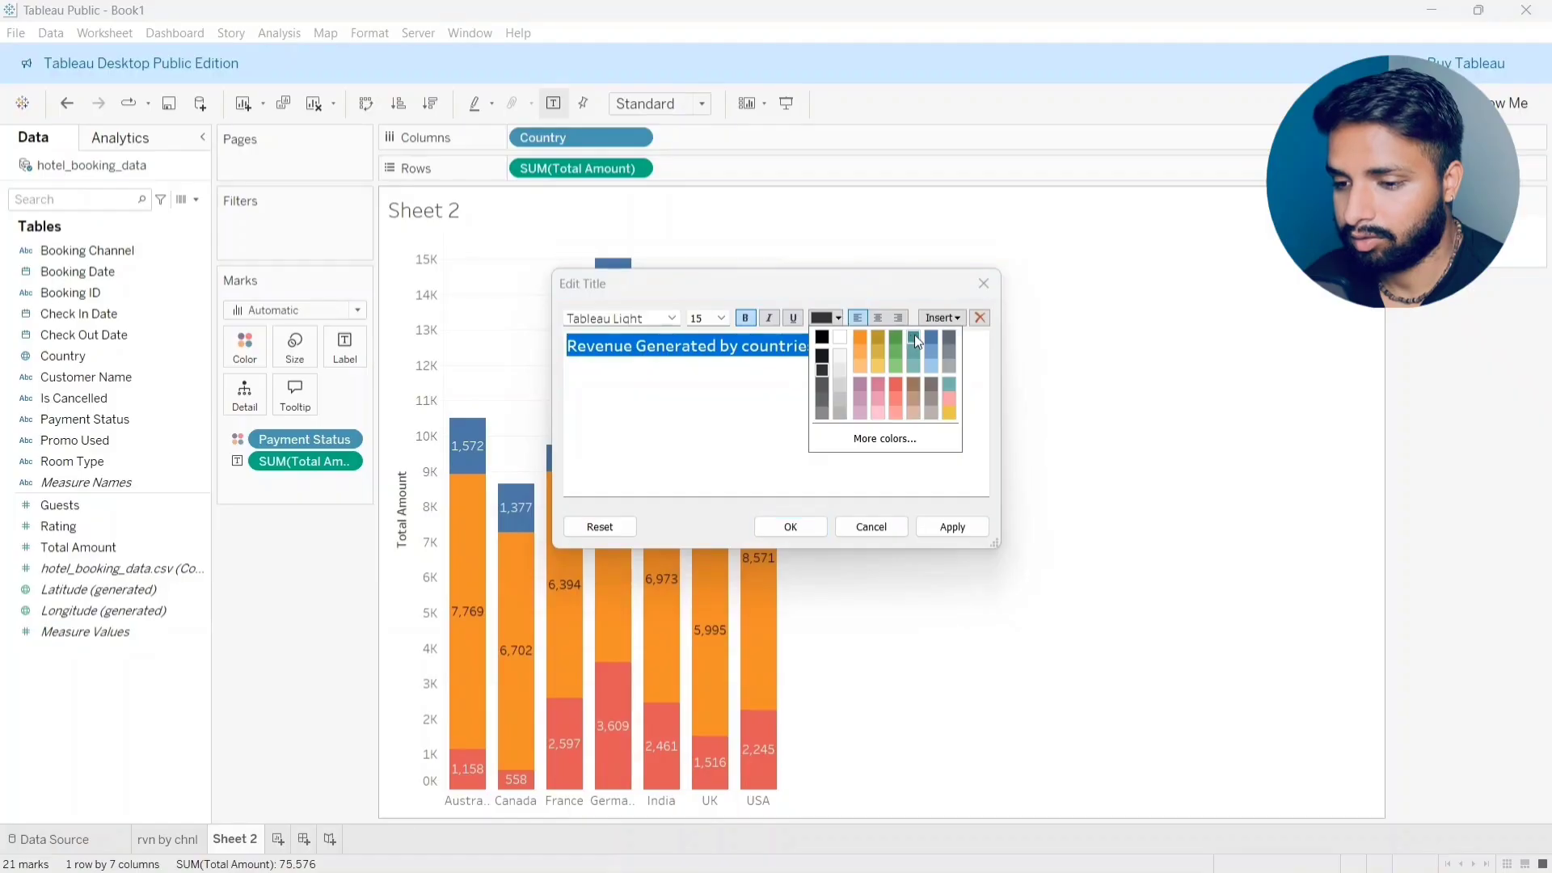
pyautogui.click(934, 334)
pyautogui.click(962, 526)
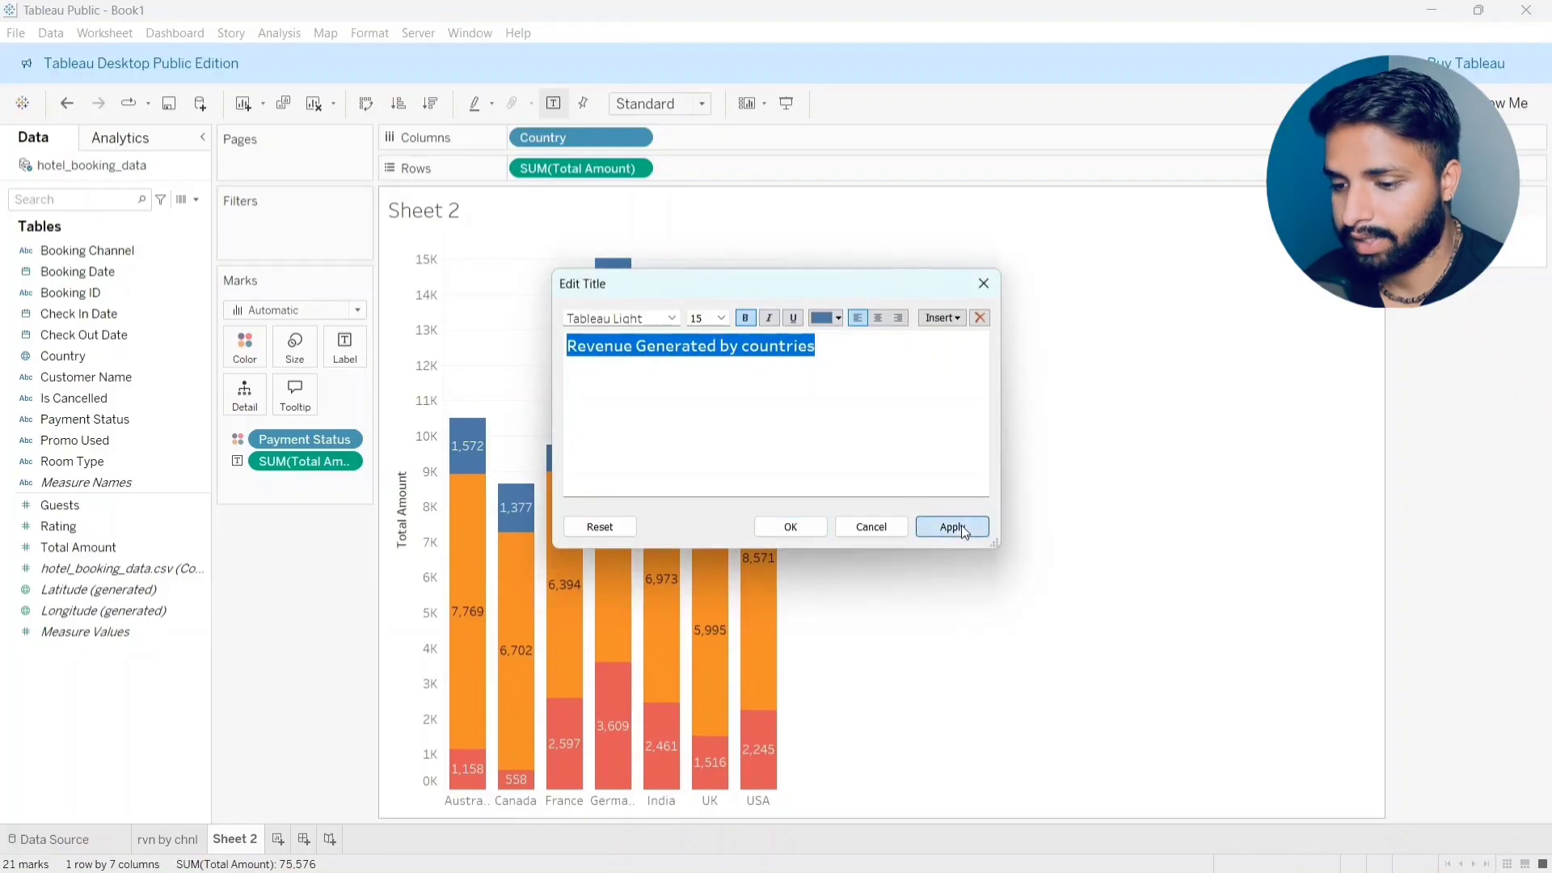
pyautogui.click(793, 527)
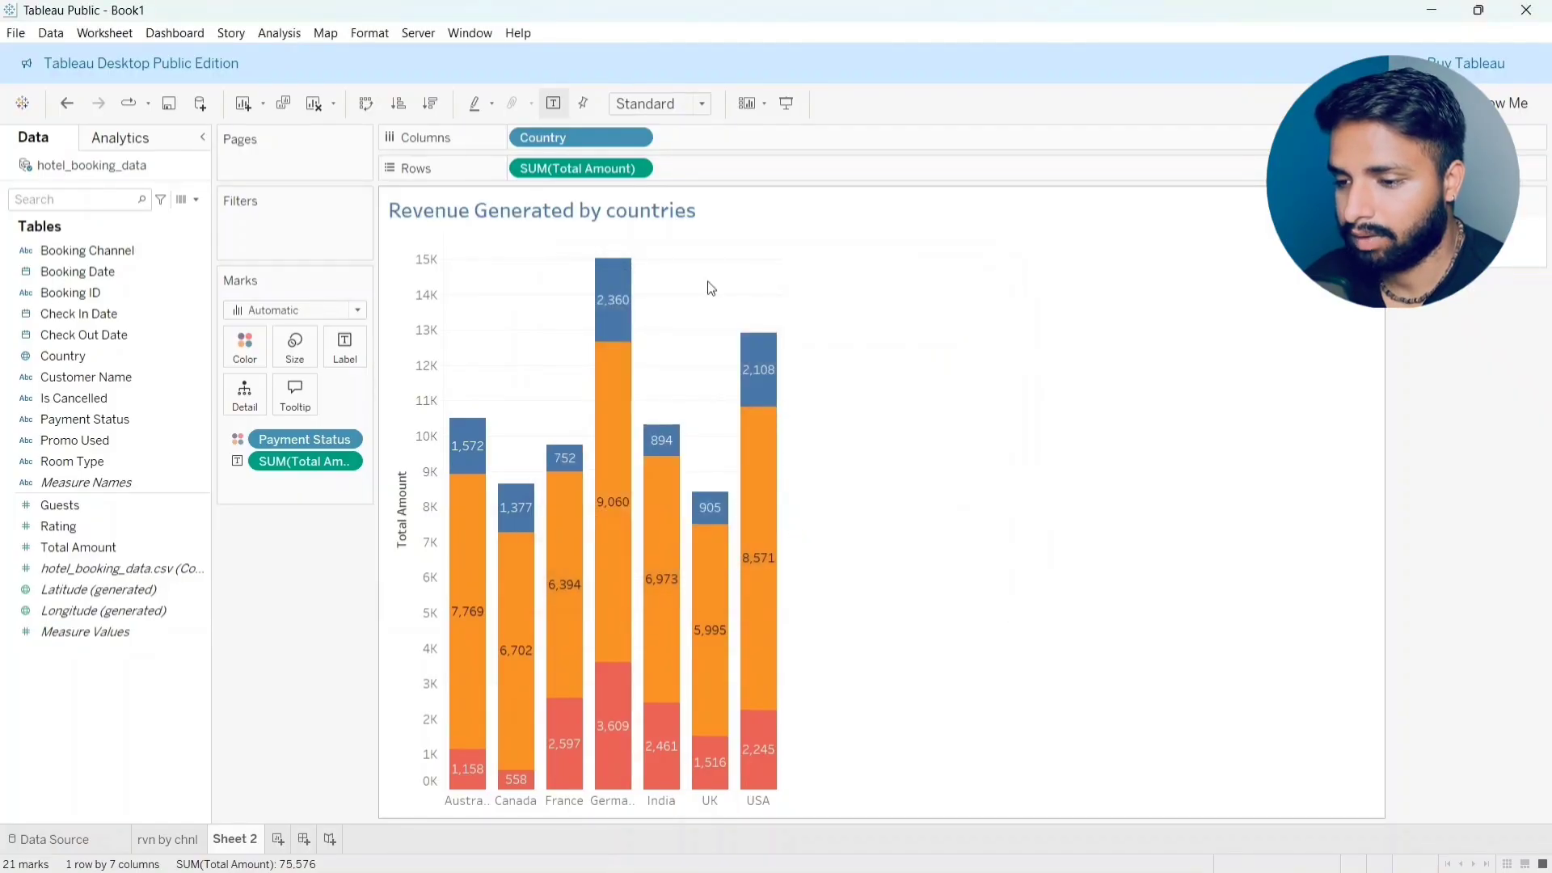
# Step: Centre the country chart's title and apply the alignment
pyautogui.rightClick(715, 213)
pyautogui.click(727, 218)
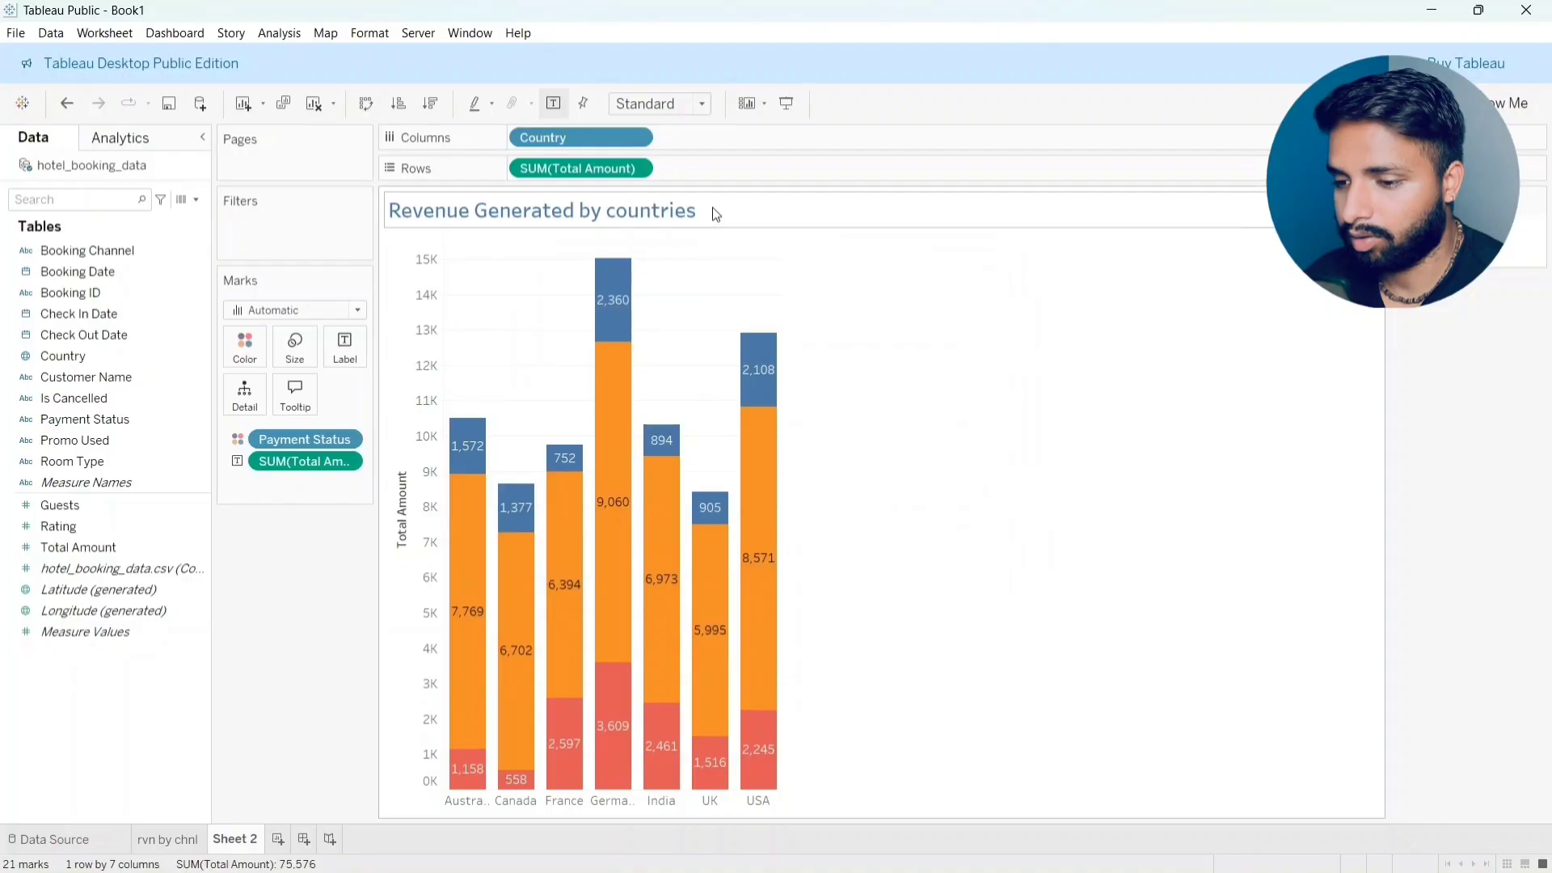
pyautogui.moveTo(854, 340); pyautogui.dragTo(571, 356)
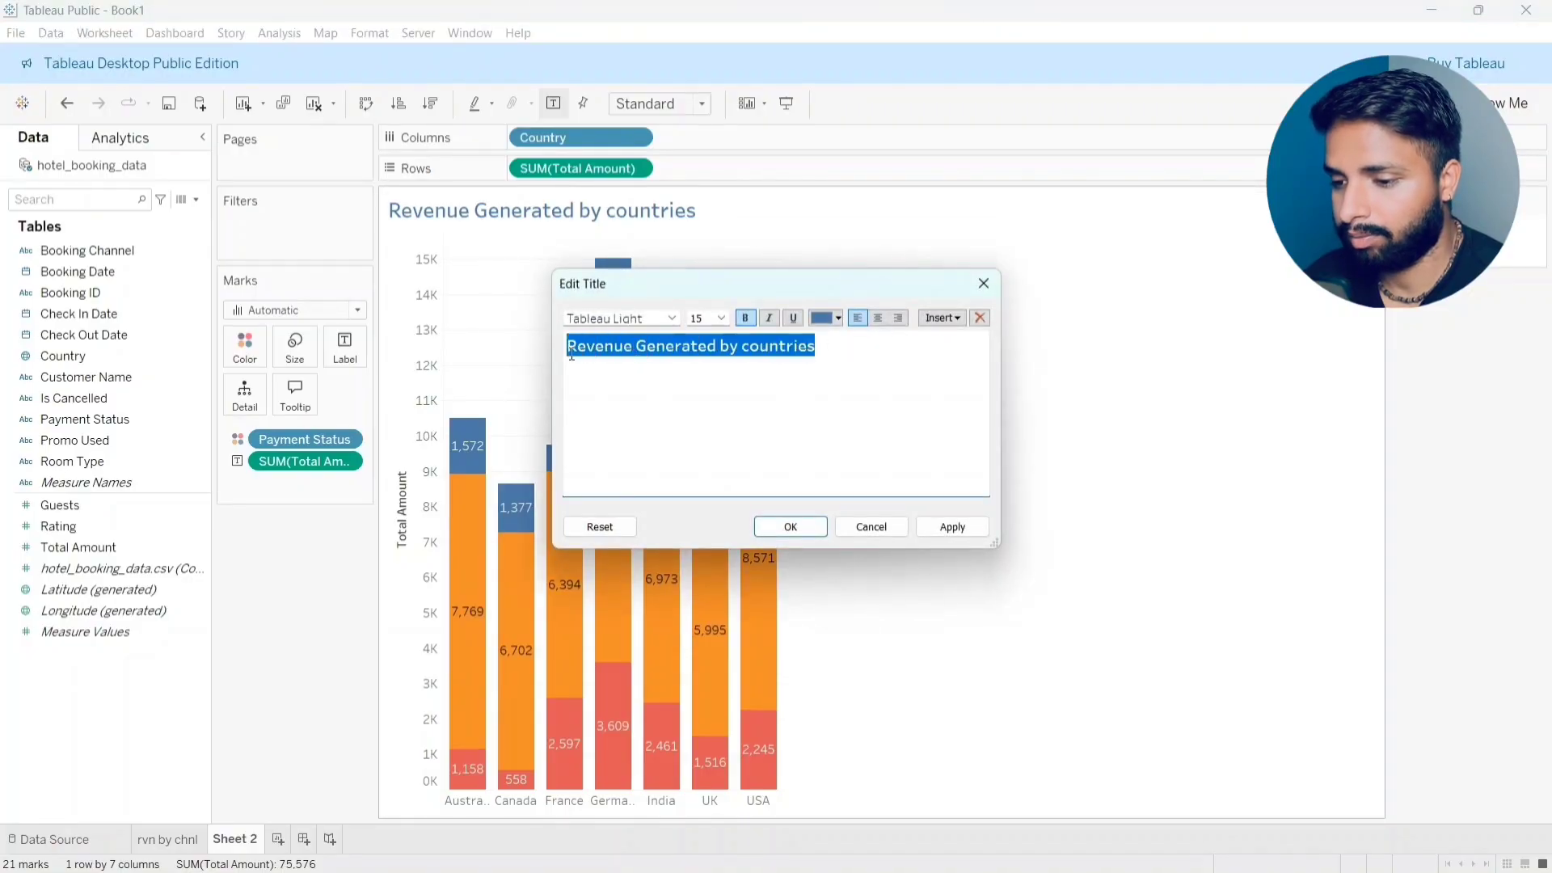
pyautogui.click(879, 325)
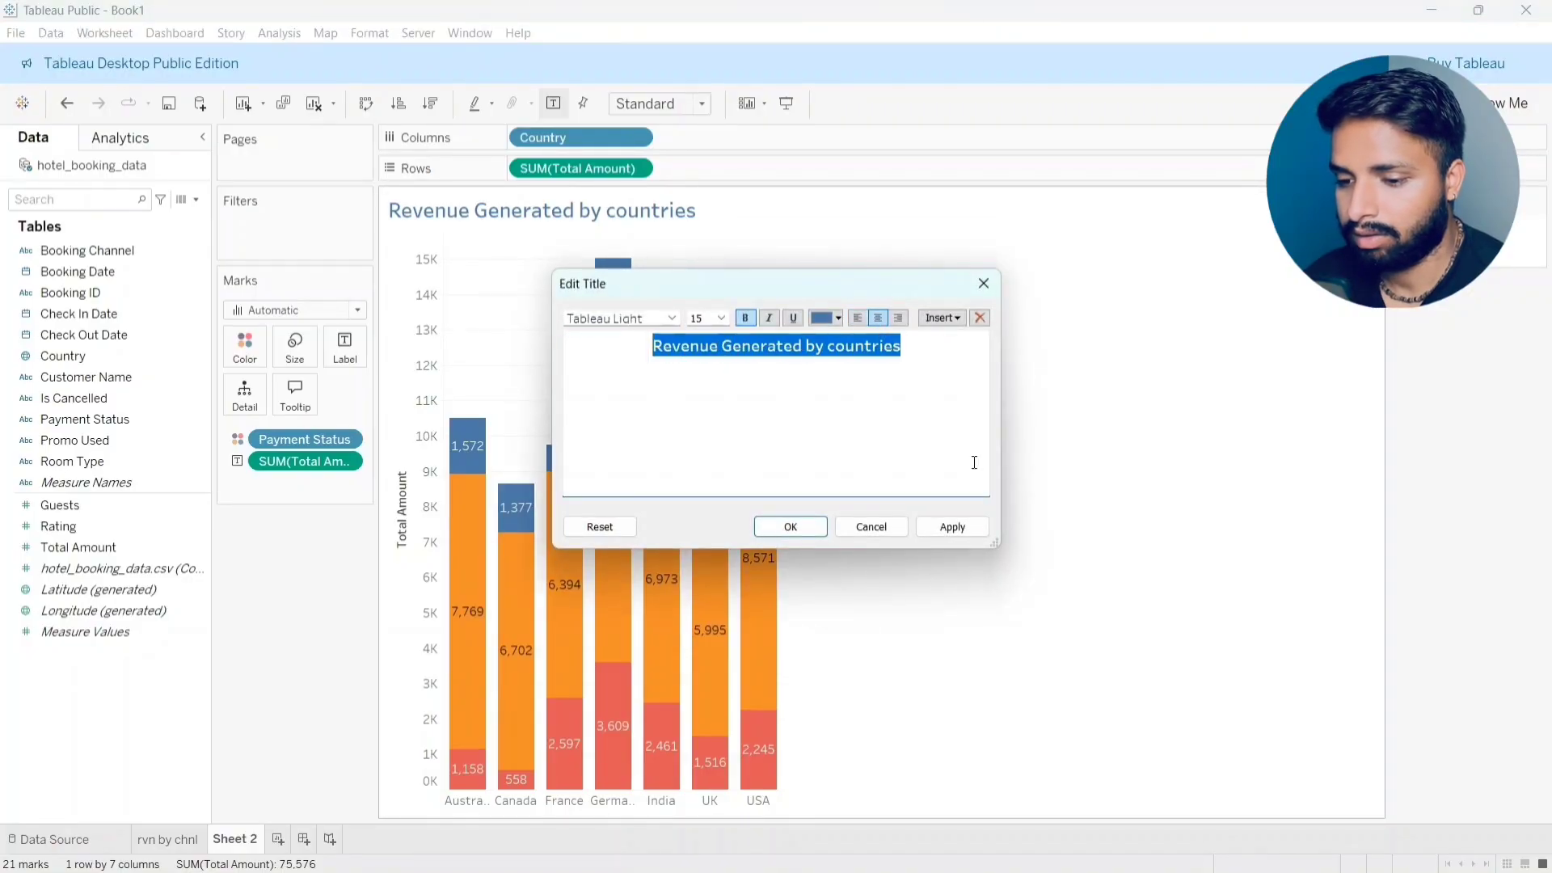
pyautogui.click(973, 535)
pyautogui.click(814, 525)
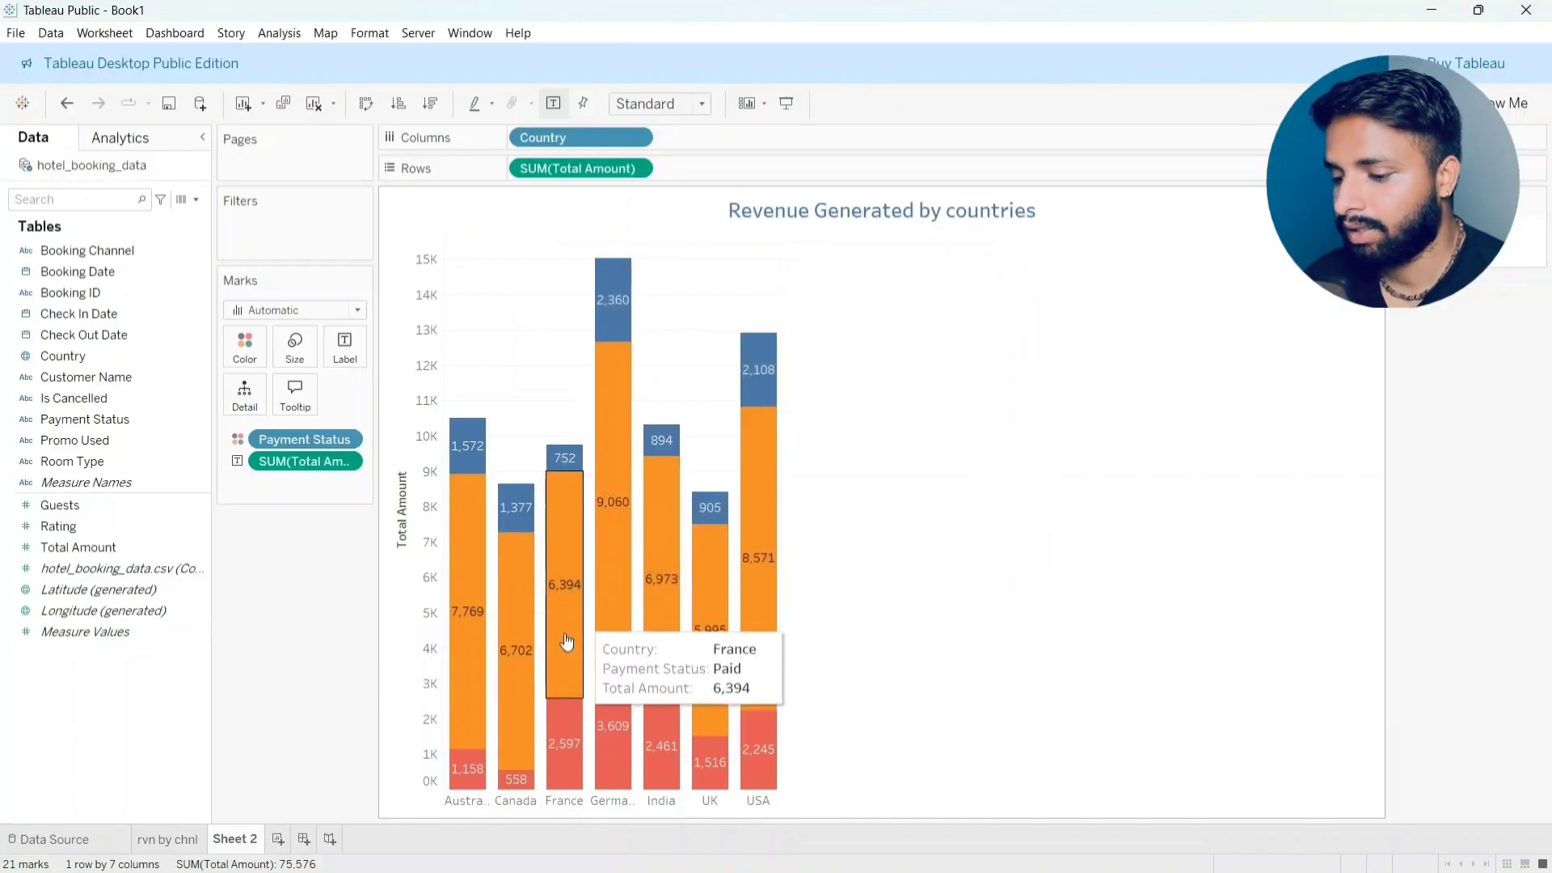
# Step: Rename the Sheet 2 worksheet as "rvn by cntry"
pyautogui.doubleClick(246, 838)
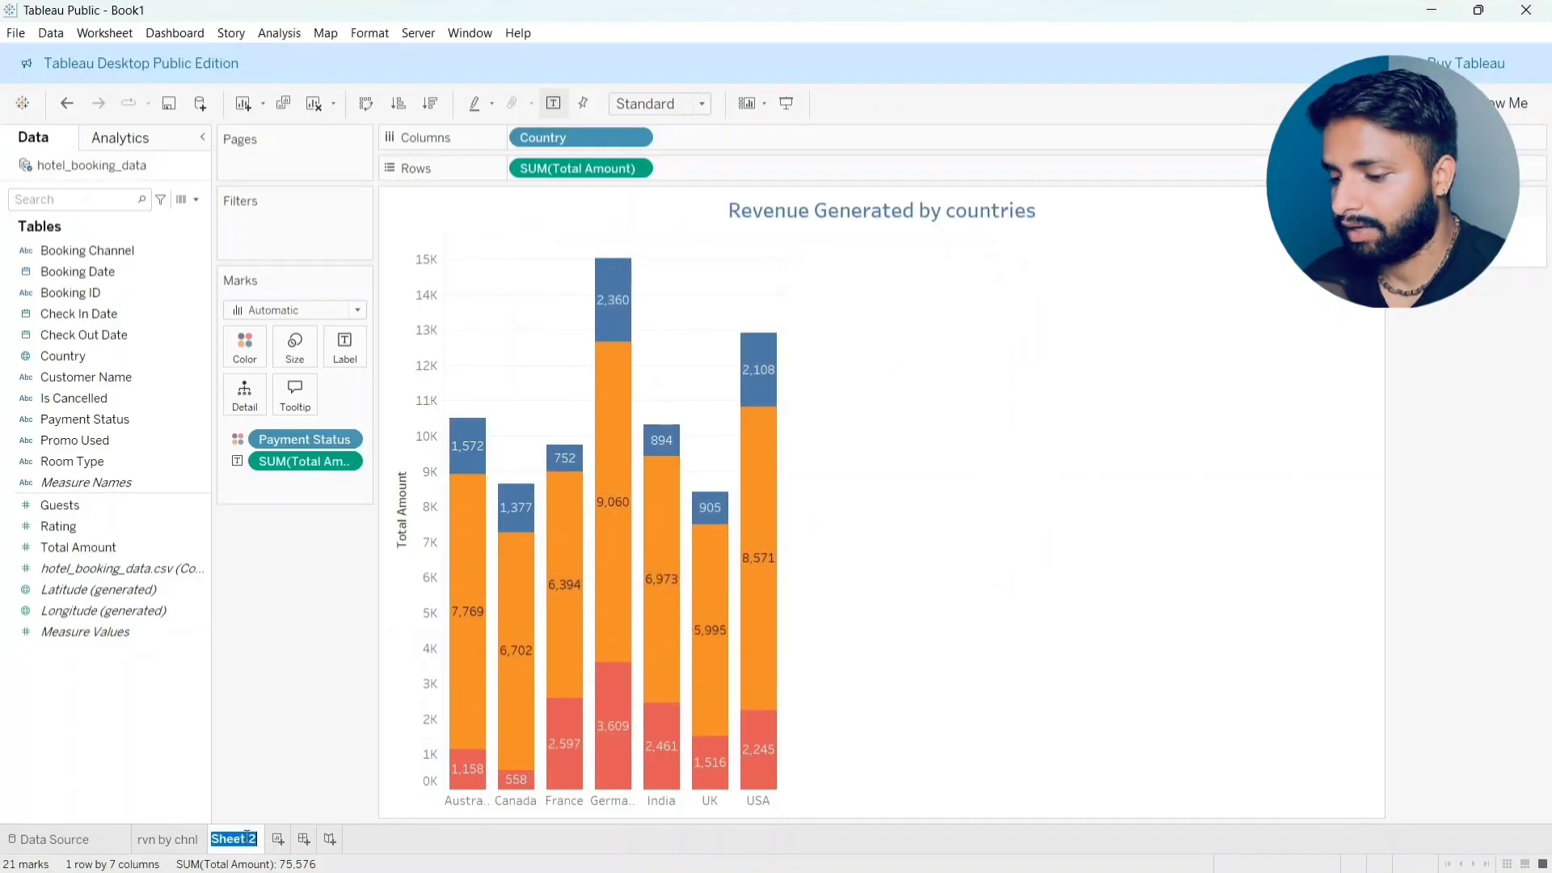
pyautogui.write('=Re')
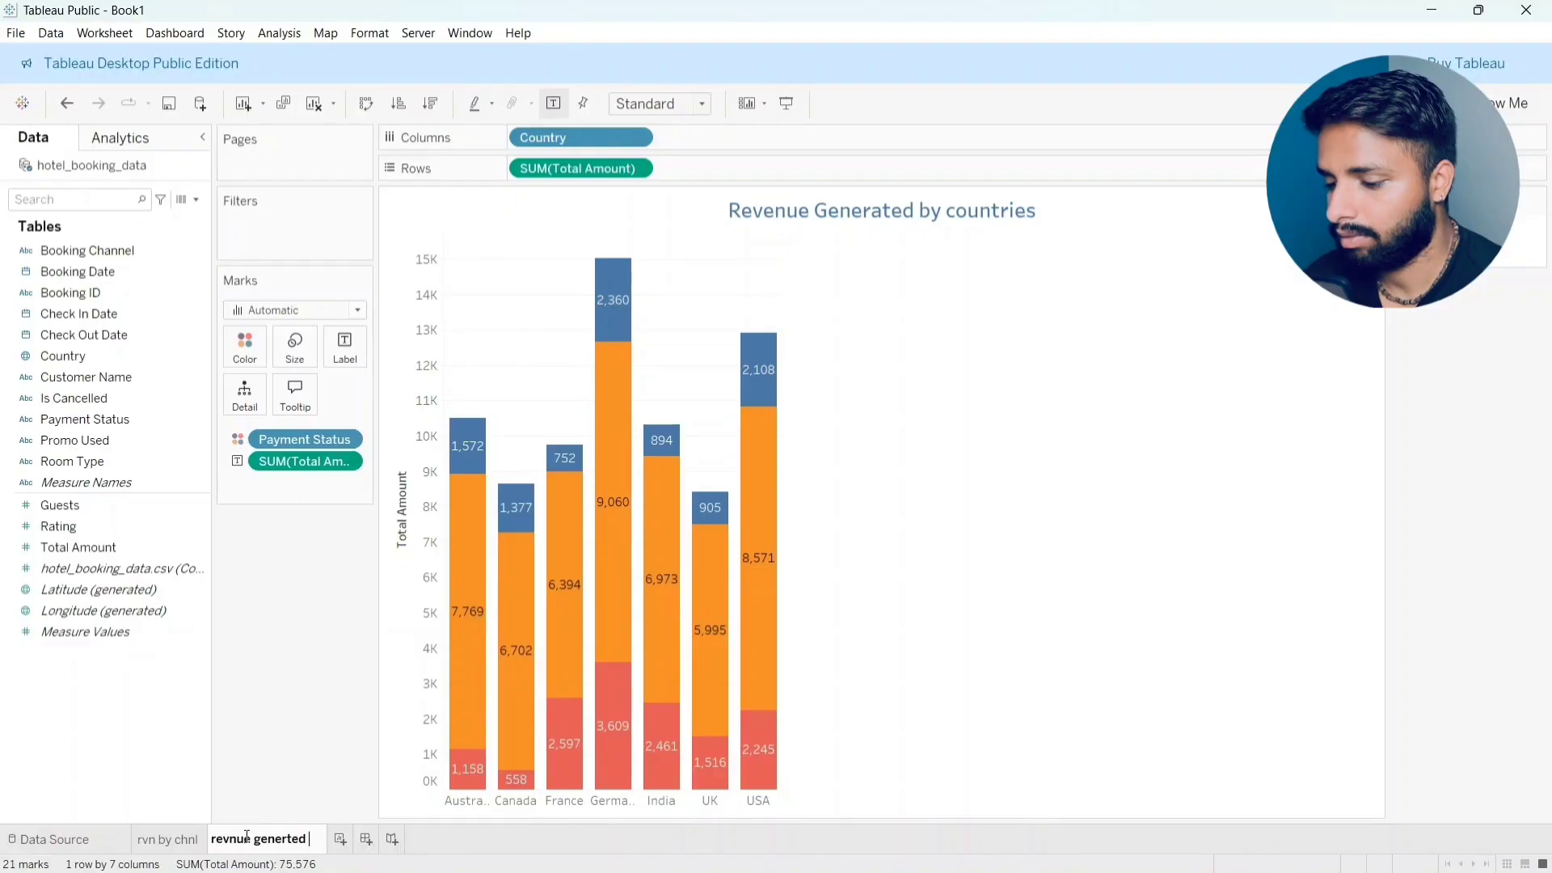
pyautogui.press('BackSpace')
pyautogui.press('BackSpace')
pyautogui.press('BackSpace')
pyautogui.press('BackSpace')
pyautogui.press('BackSpace')
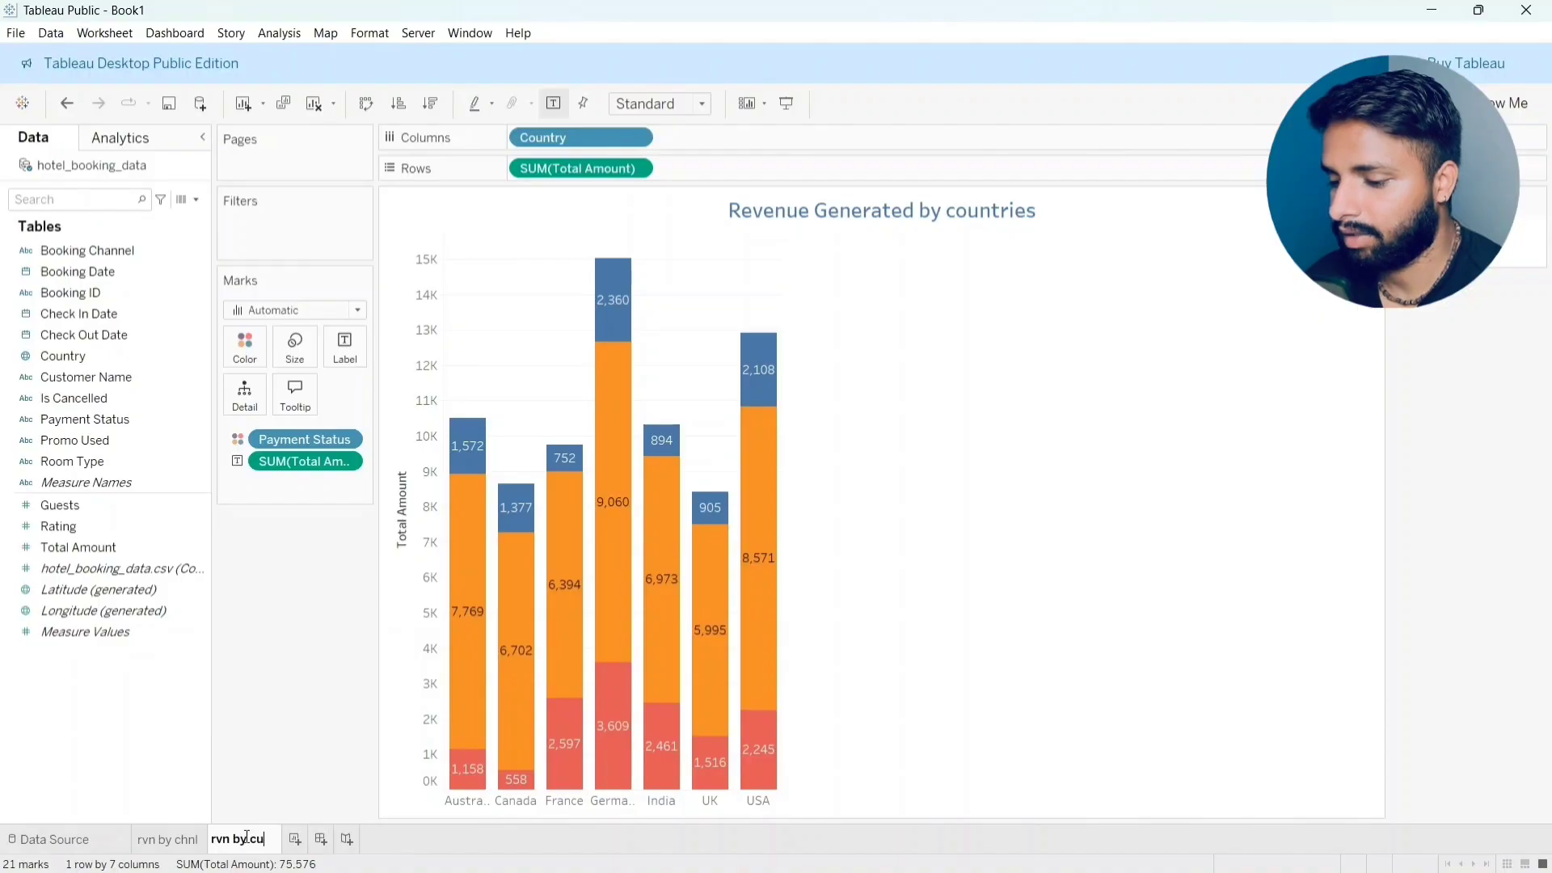
pyautogui.click(463, 839)
# Step: Add a new worksheet and build a bar chart with Country as columns and the sum of Rating as rows
pyautogui.click(301, 839)
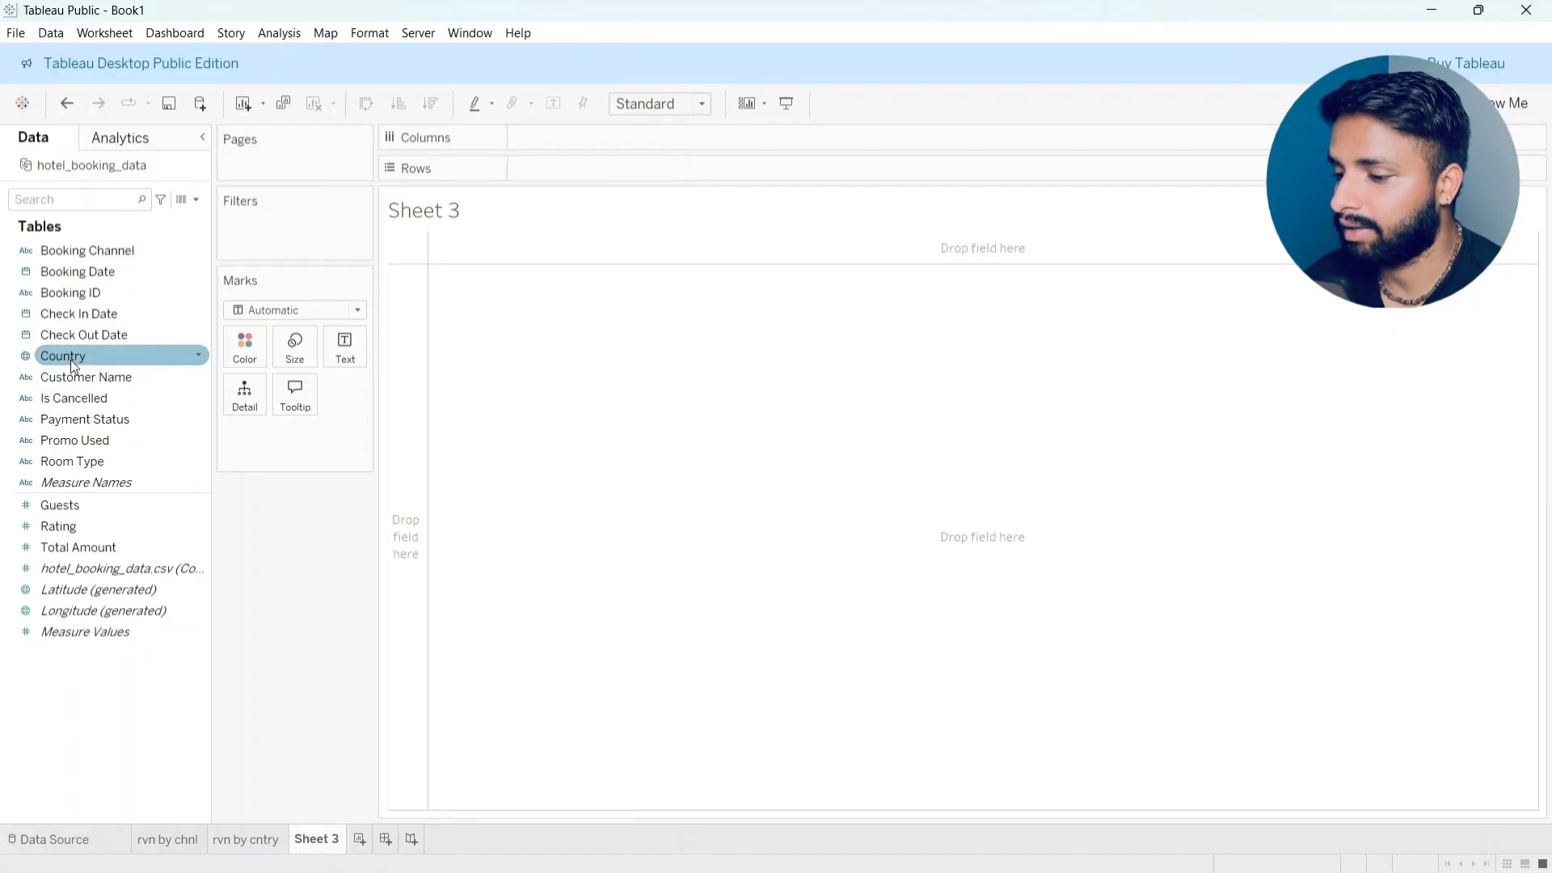
pyautogui.moveTo(71, 360); pyautogui.dragTo(571, 137)
pyautogui.click(100, 521)
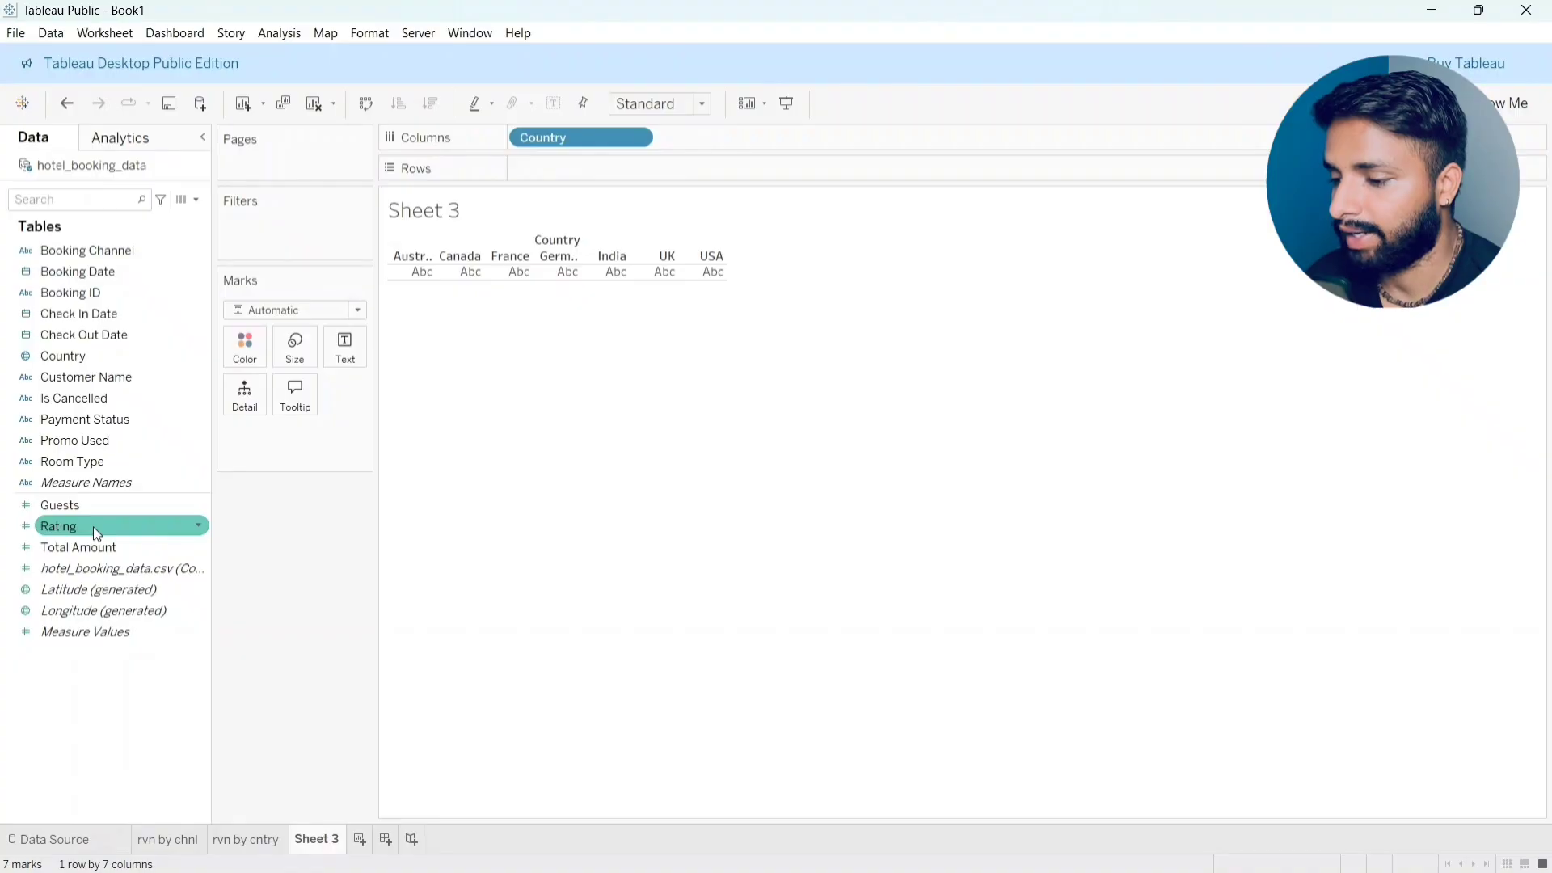
pyautogui.moveTo(94, 526); pyautogui.dragTo(580, 177)
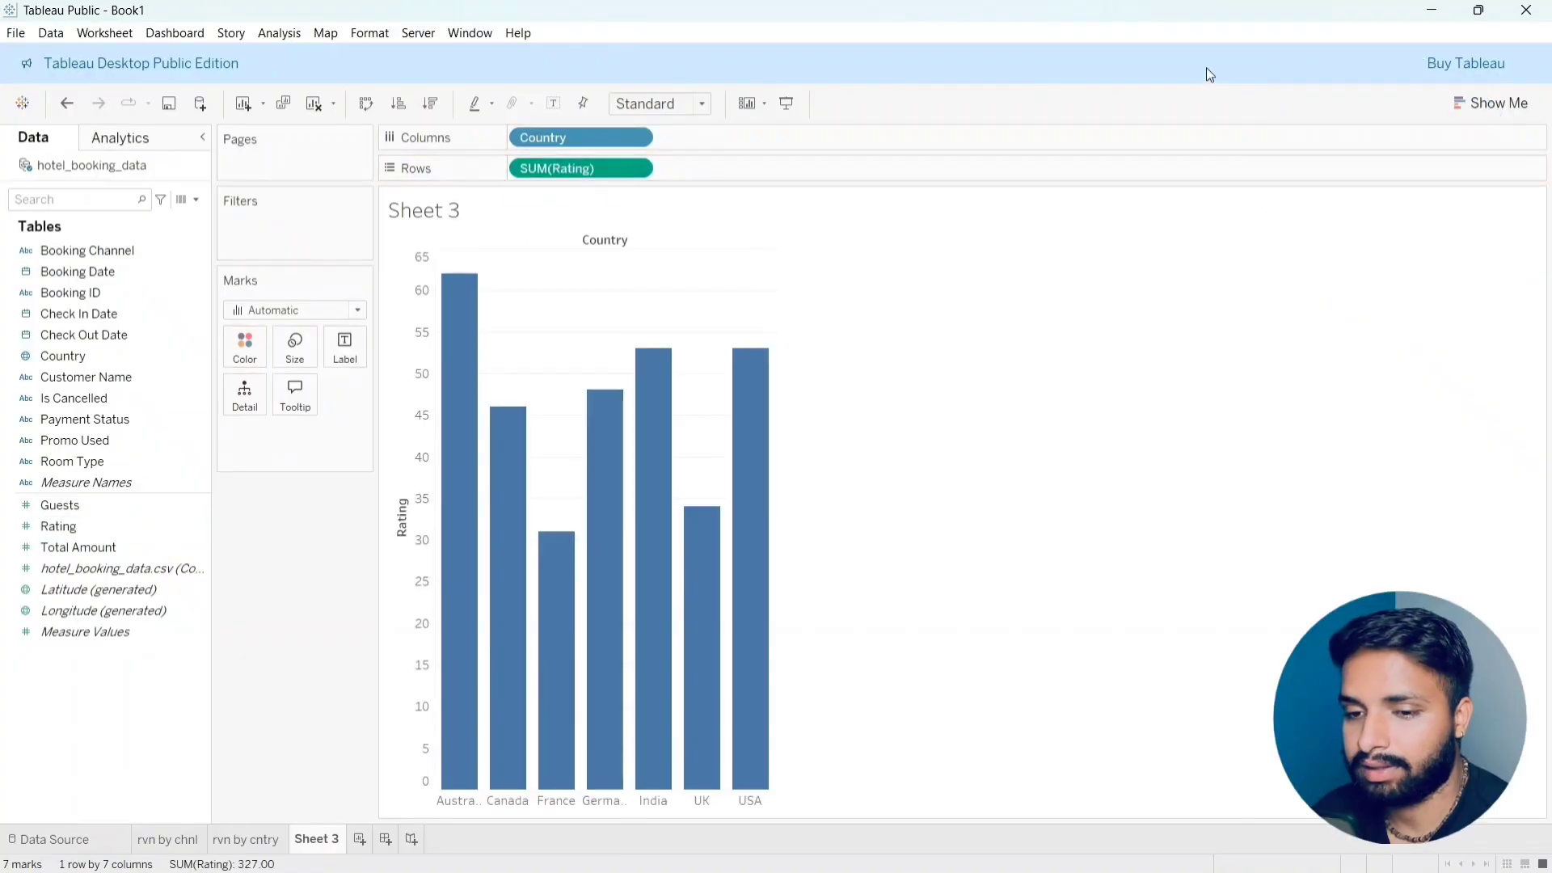
# Step: Convert the rating chart to a filled map of countries and aggregate the Rating colour as Average
pyautogui.click(1505, 102)
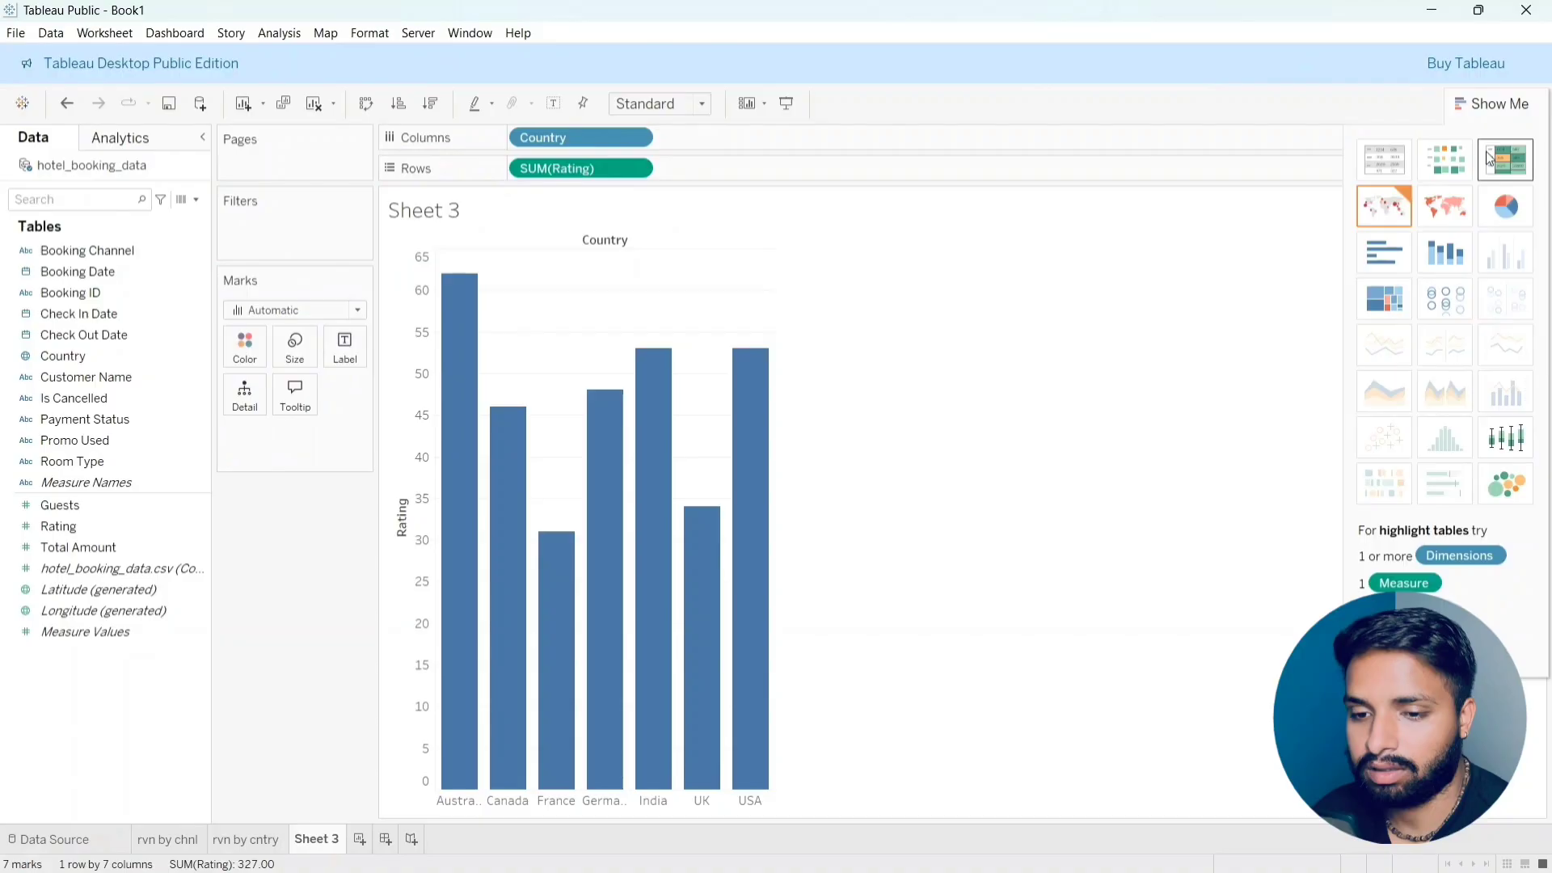
pyautogui.click(1447, 207)
pyautogui.moveTo(964, 374)
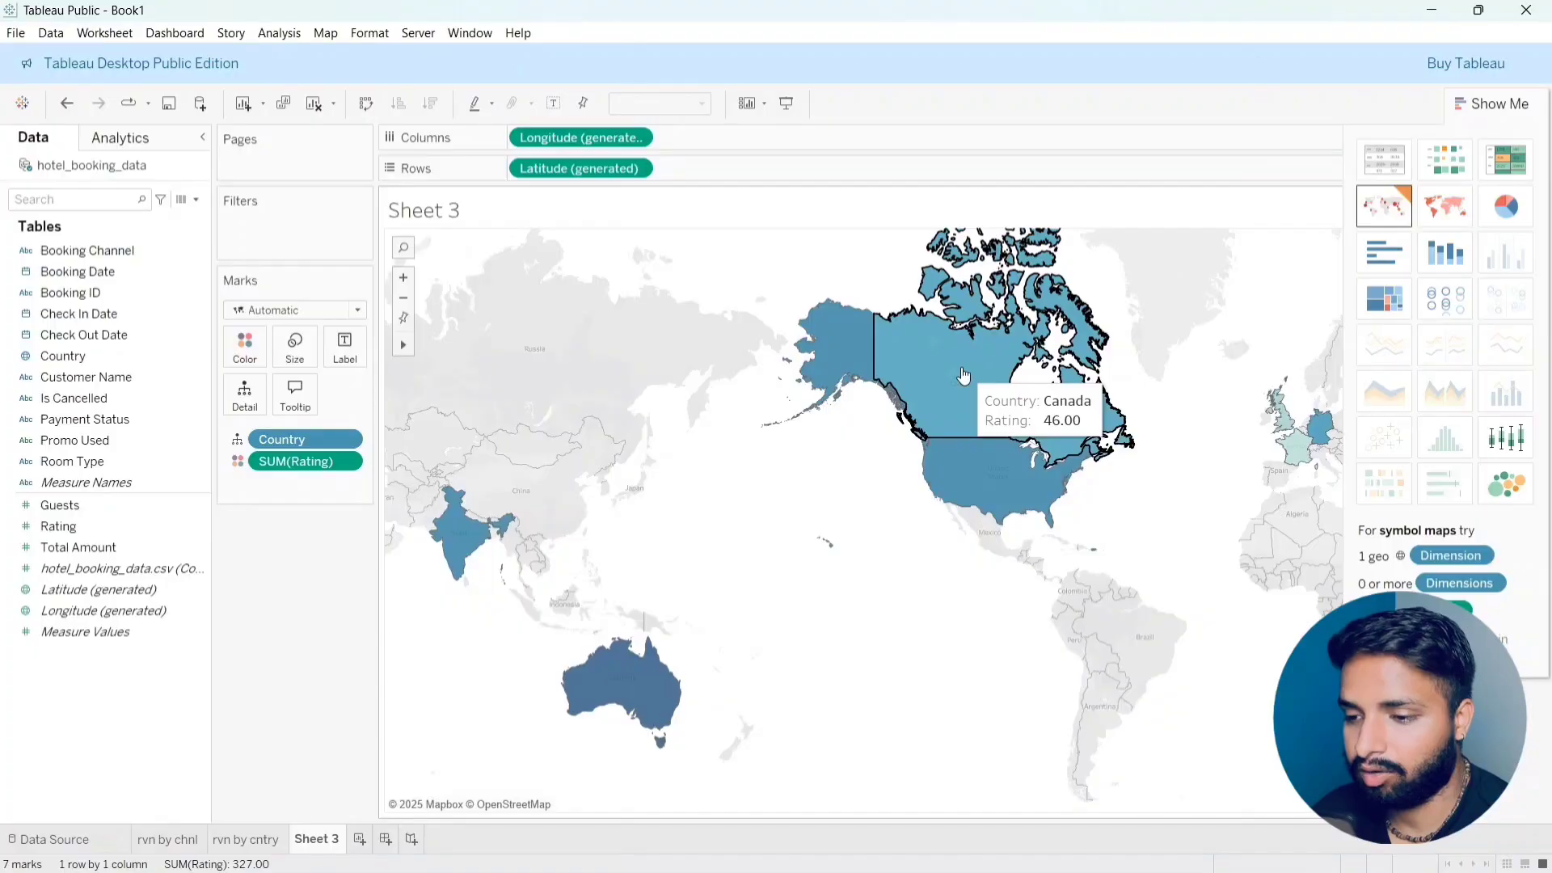
pyautogui.rightClick(346, 464)
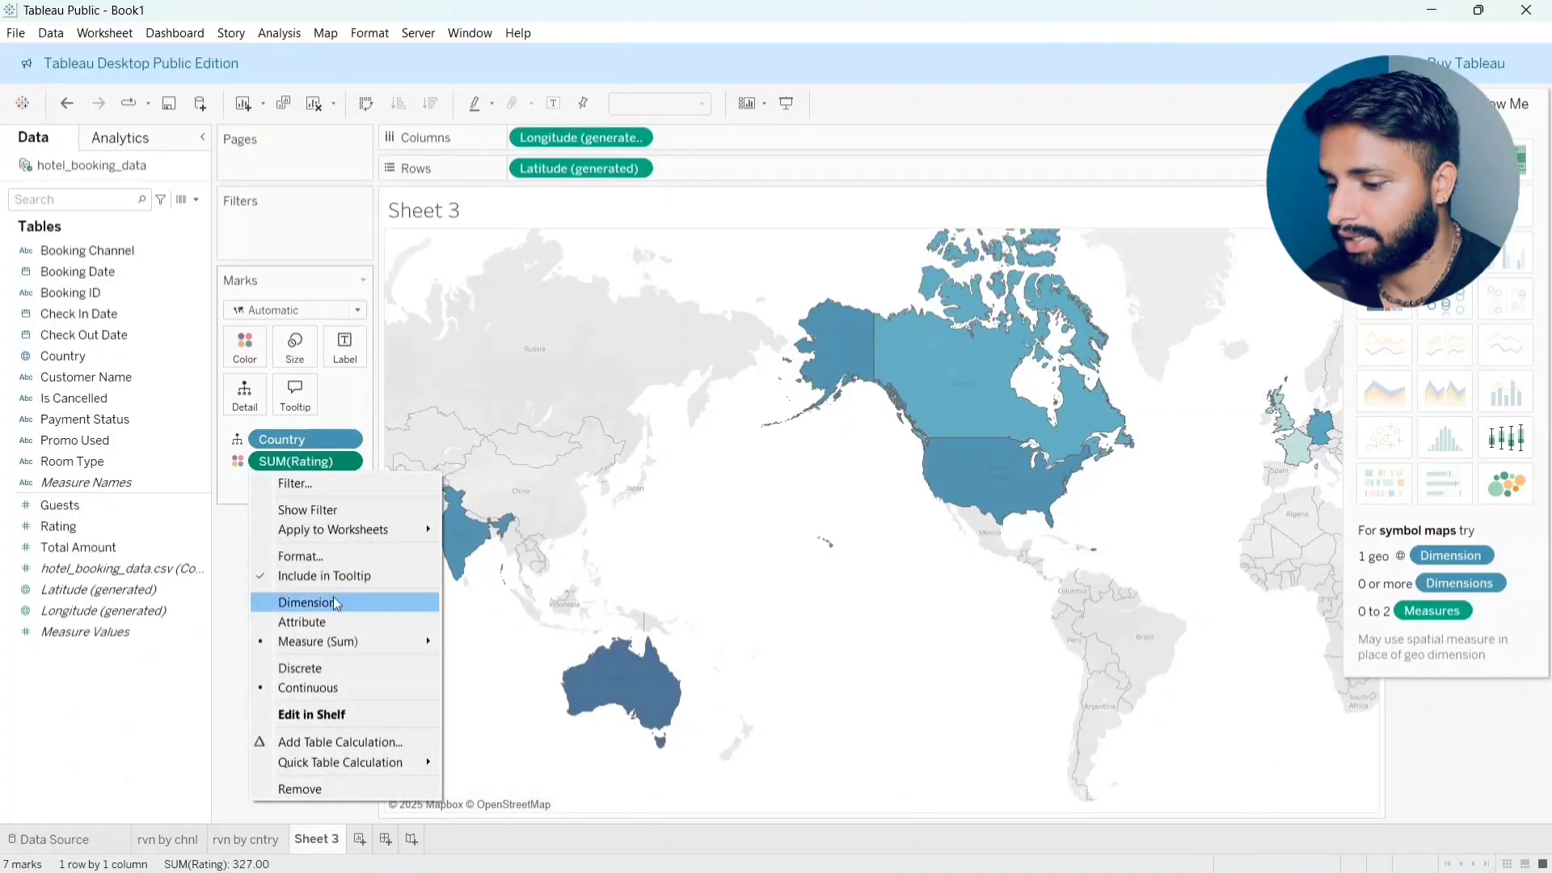
pyautogui.moveTo(329, 642)
pyautogui.click(485, 661)
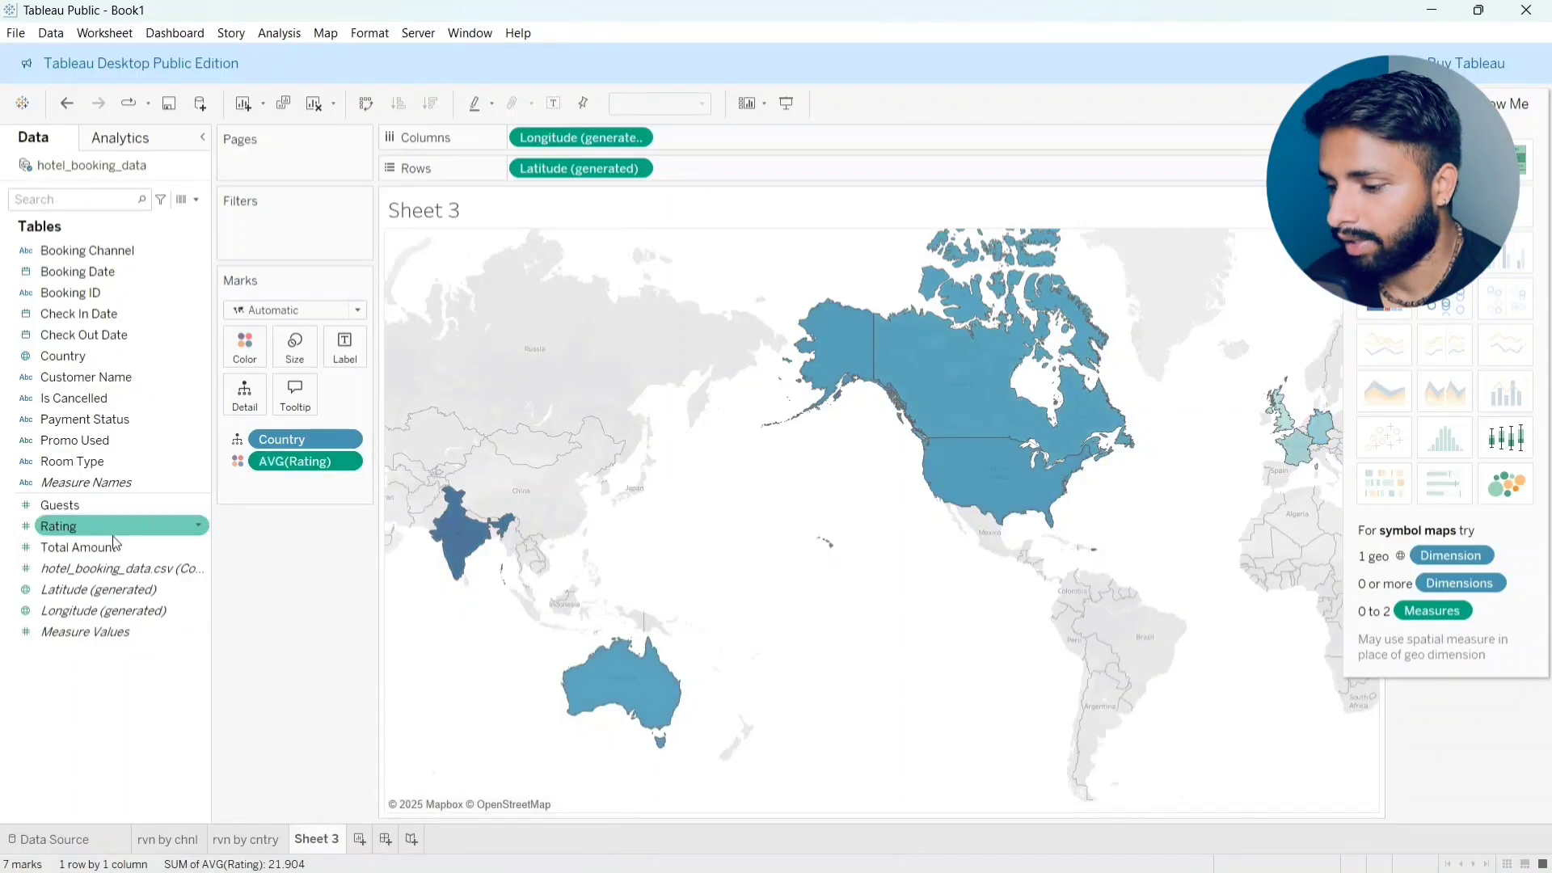
# Step: Add Rating as labels on the filled map and aggregate the label values as Average
pyautogui.moveTo(72, 535); pyautogui.dragTo(343, 349)
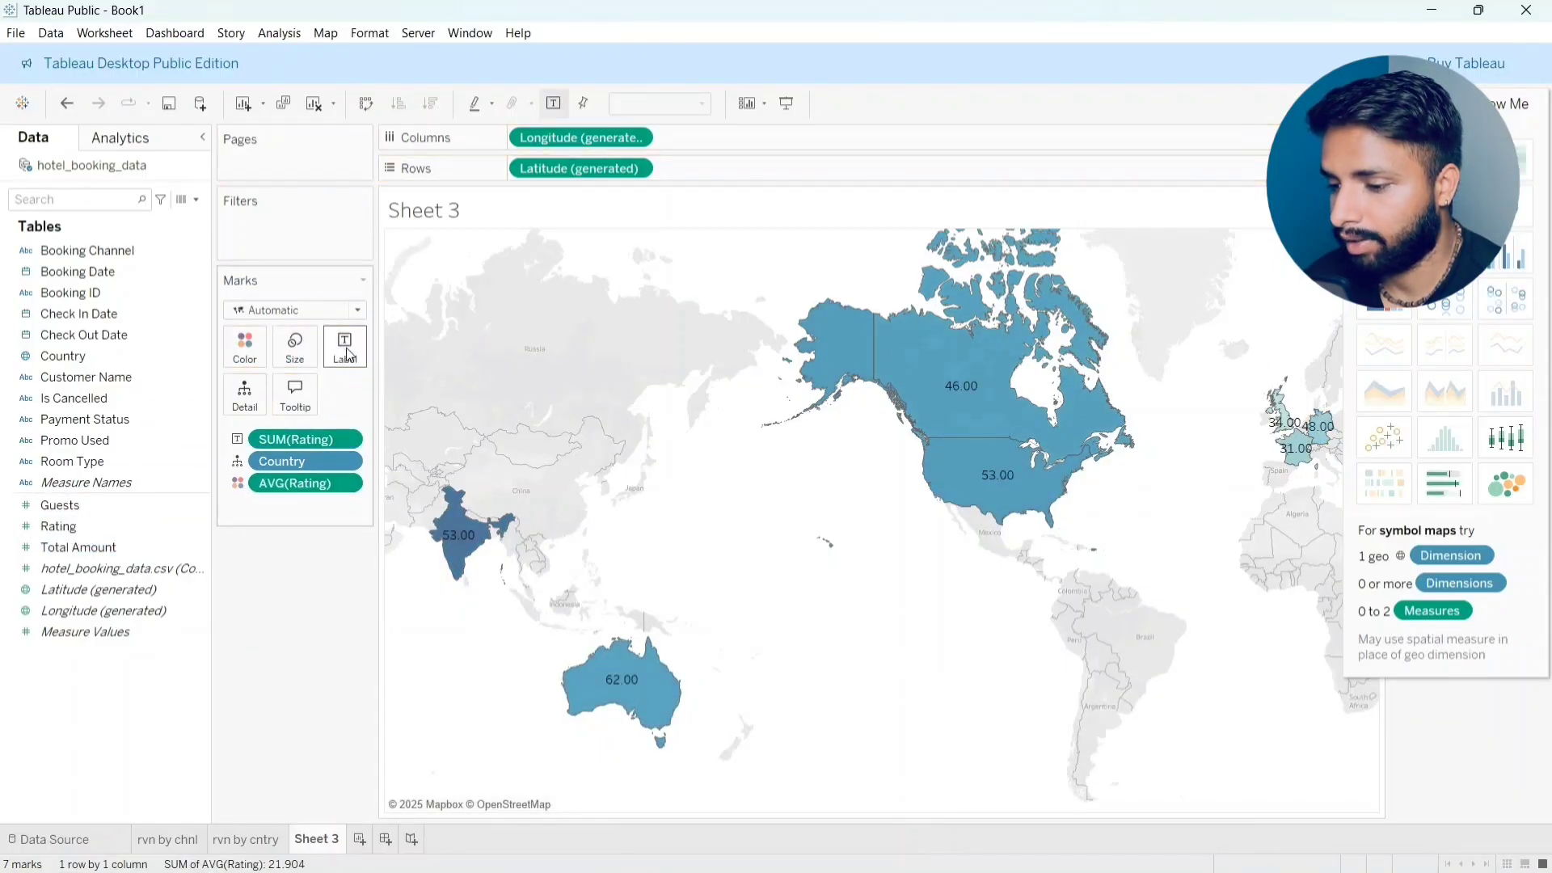
pyautogui.click(346, 439)
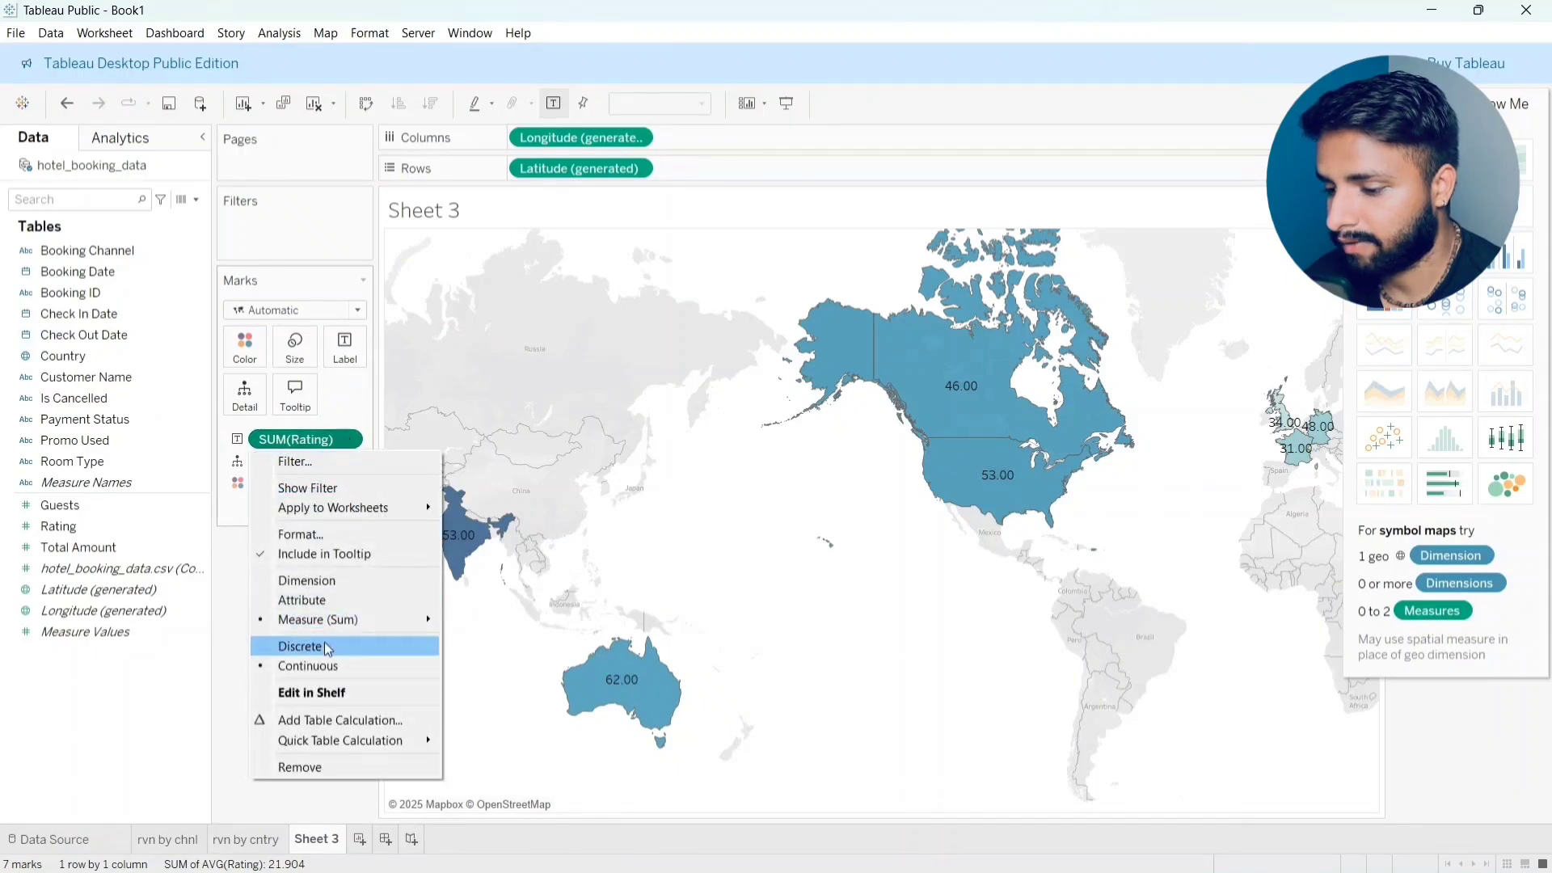
pyautogui.moveTo(333, 618)
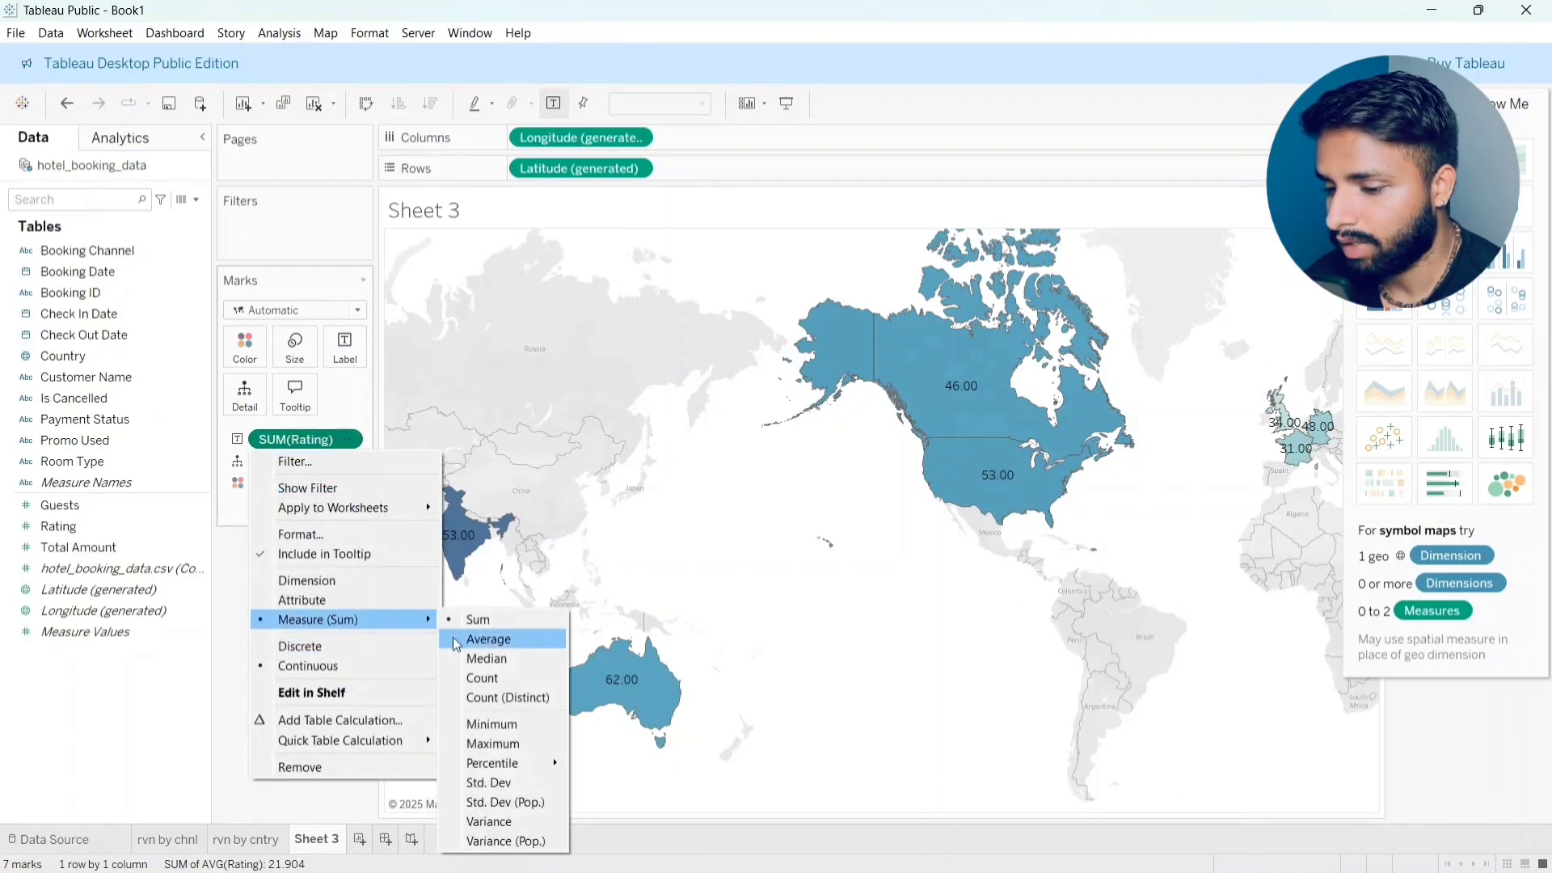
pyautogui.click(488, 640)
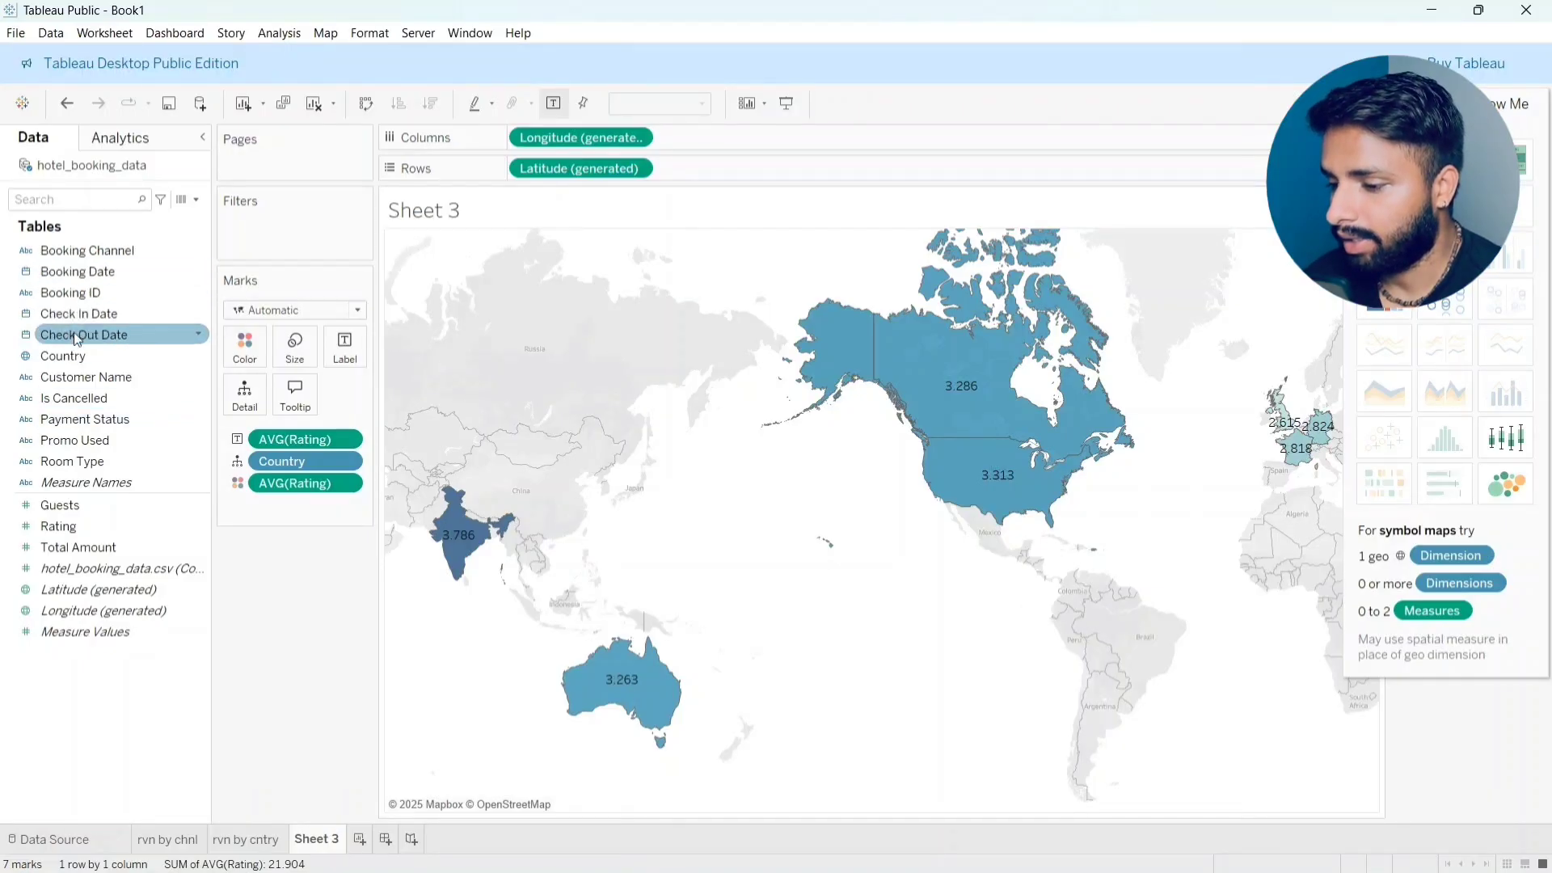
# Step: Try colouring the map by Country, and return to the filled map coloured by average Rating
pyautogui.moveTo(73, 356); pyautogui.dragTo(236, 366)
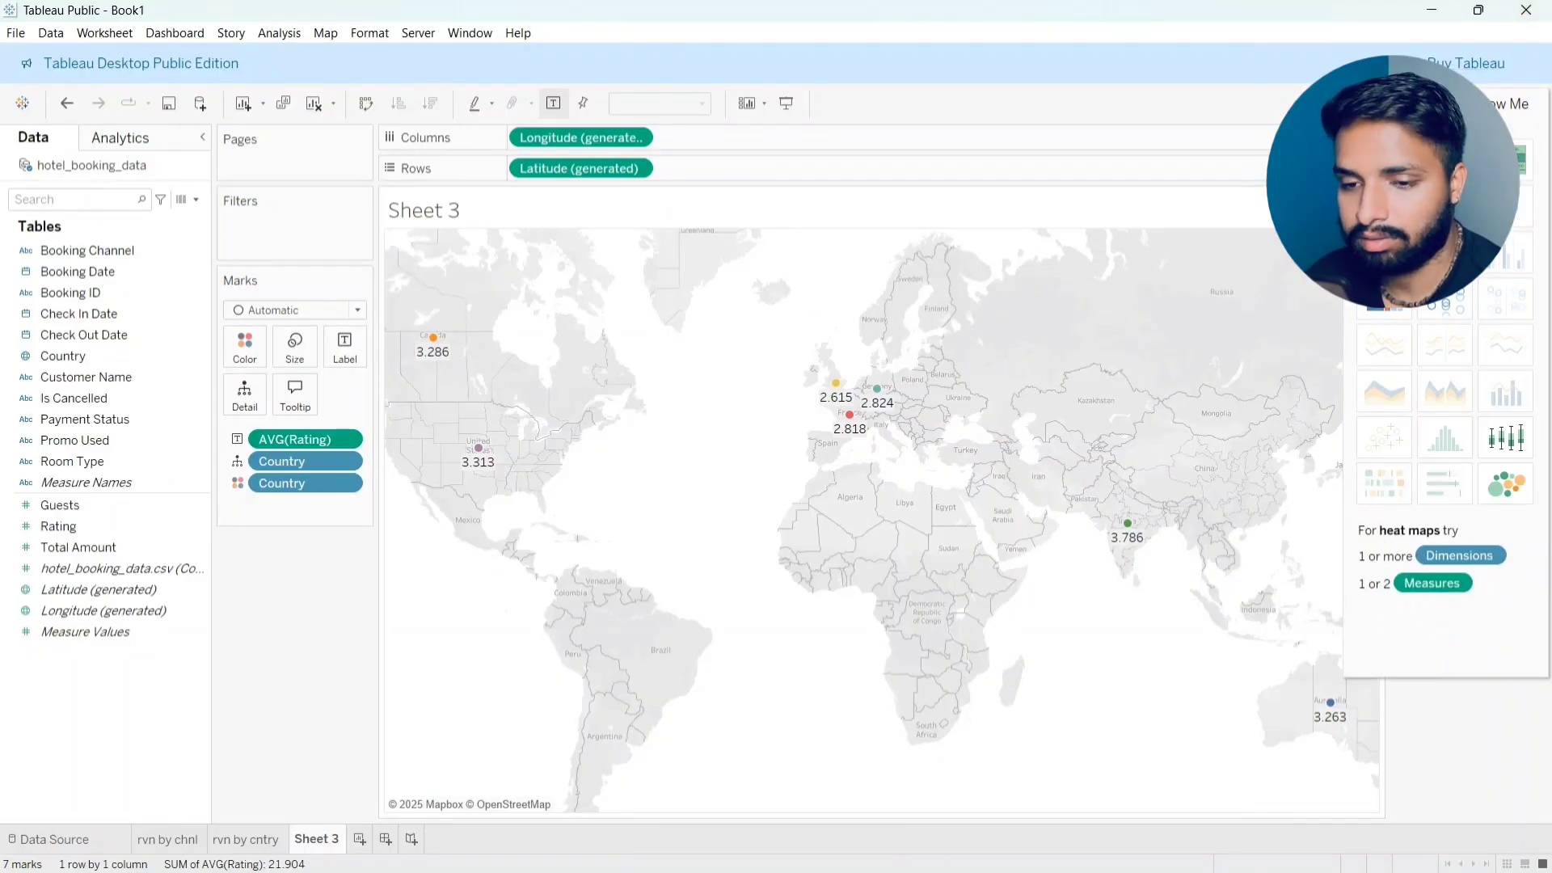
pyautogui.click(1445, 207)
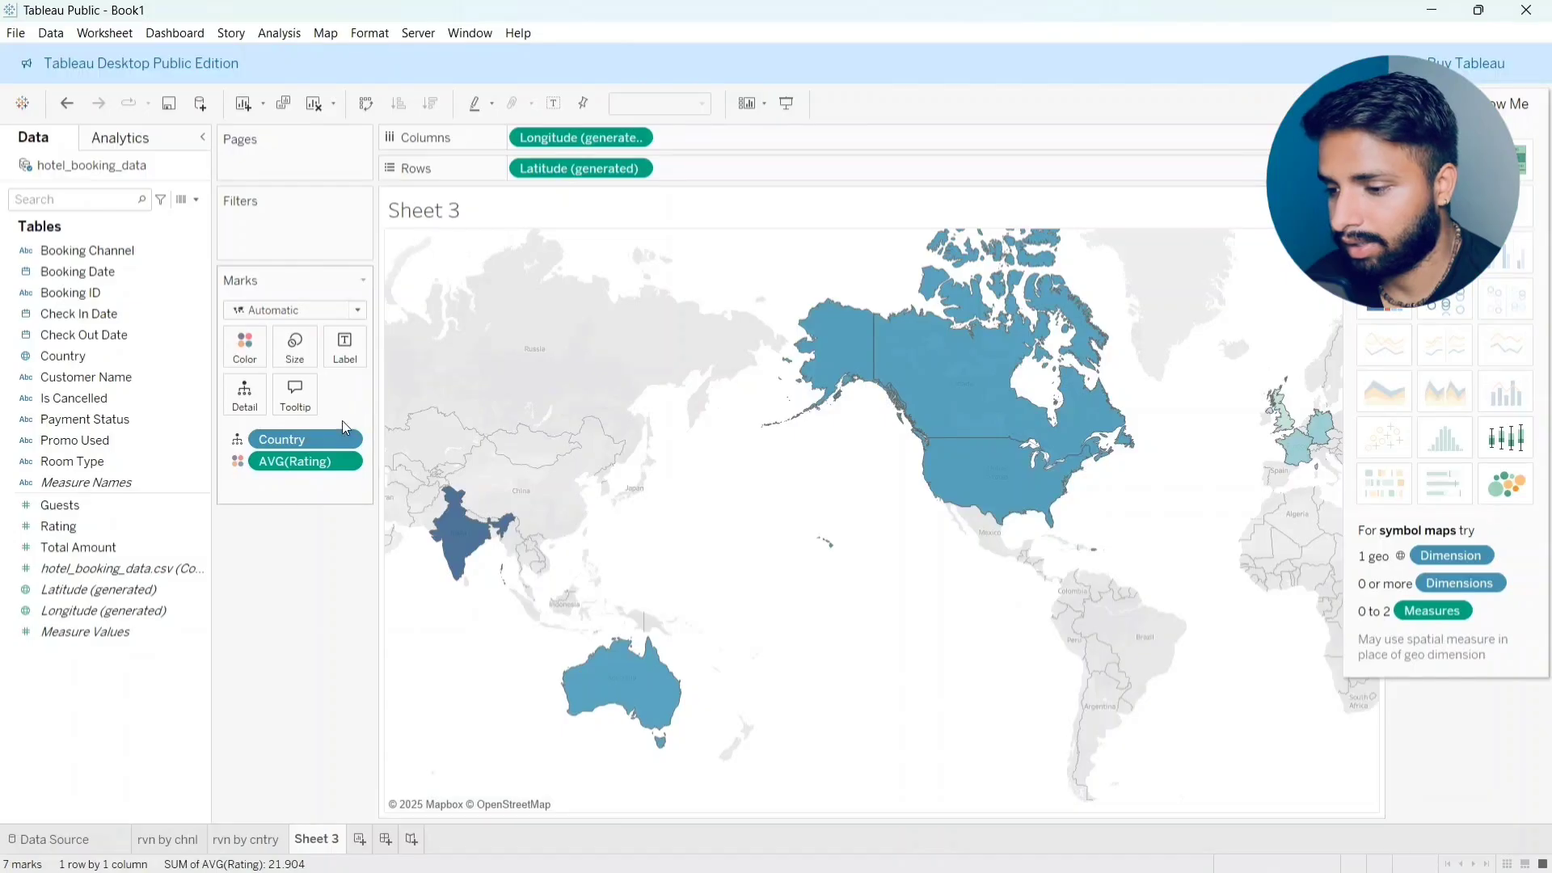
pyautogui.click(242, 444)
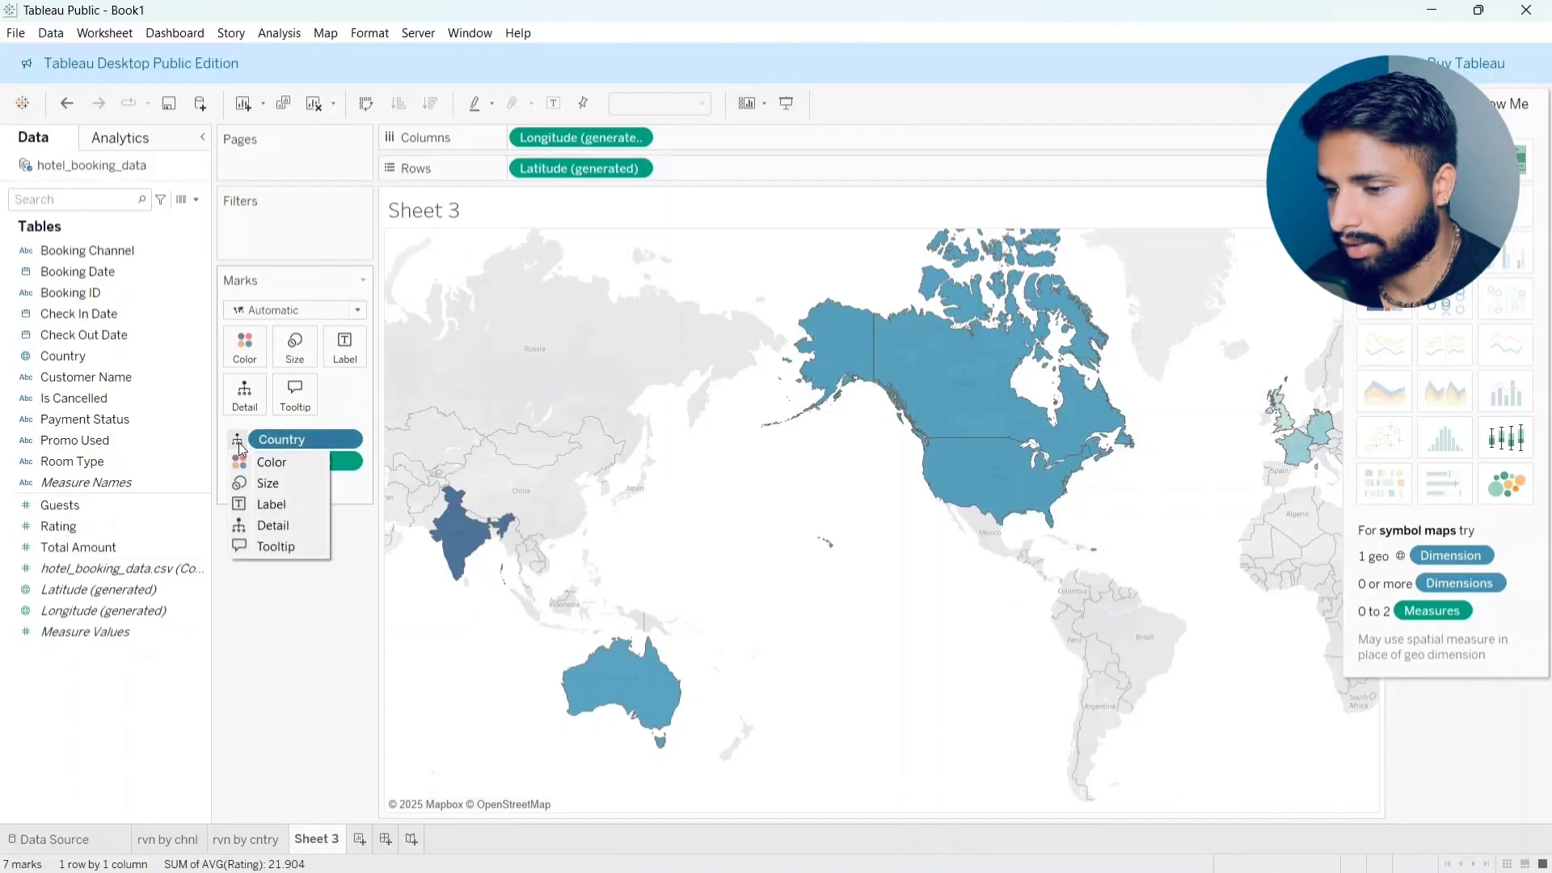
pyautogui.click(239, 616)
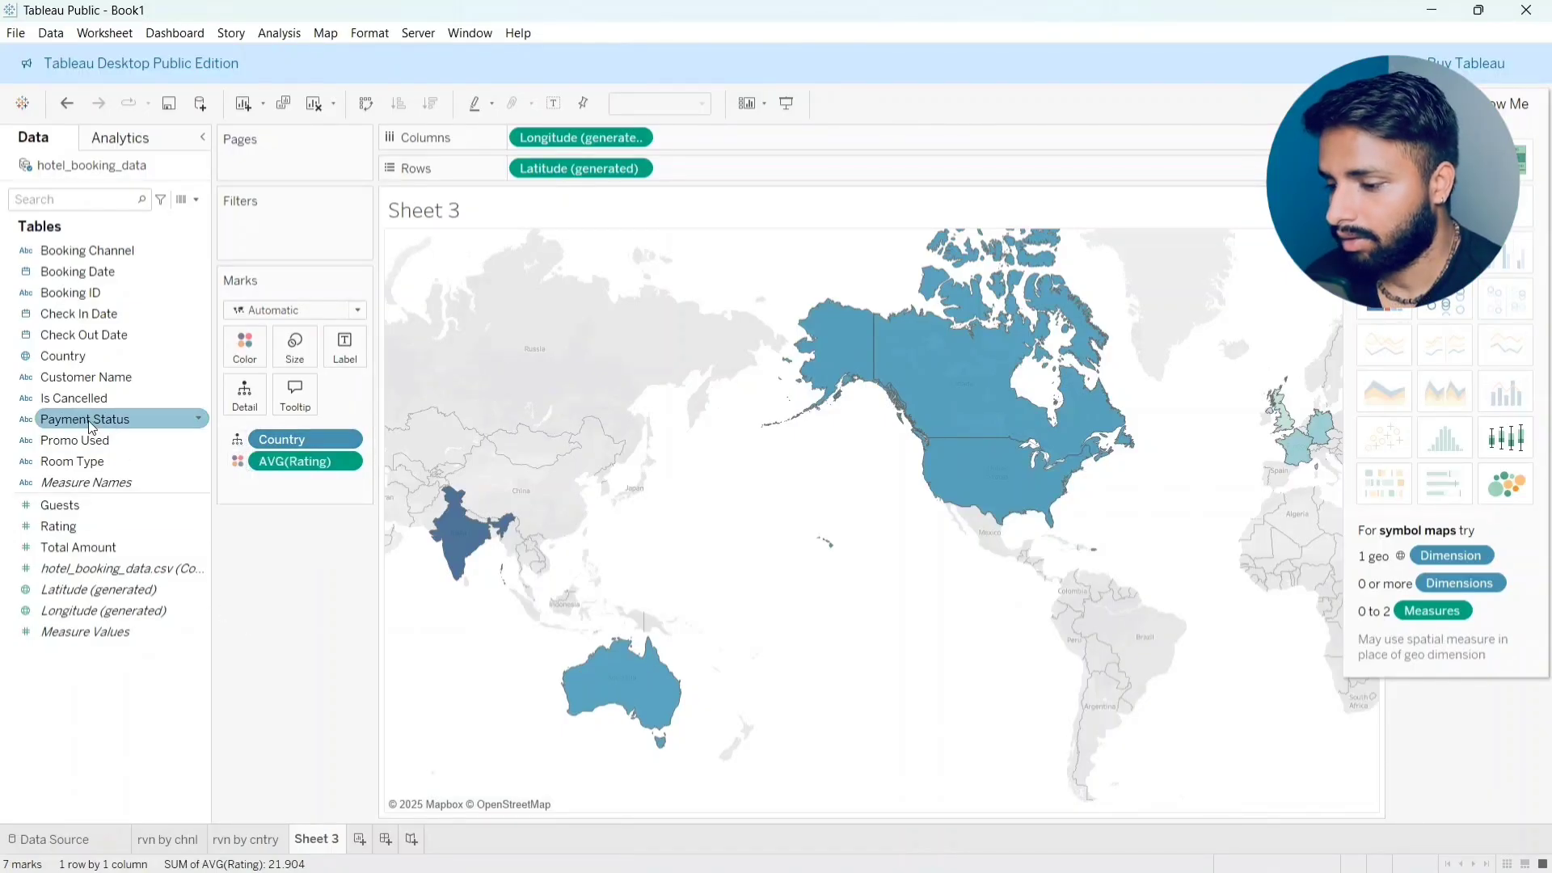
# Step: Label the filled map with Rating and aggregate the label values as Average
pyautogui.moveTo(58, 526); pyautogui.dragTo(339, 357)
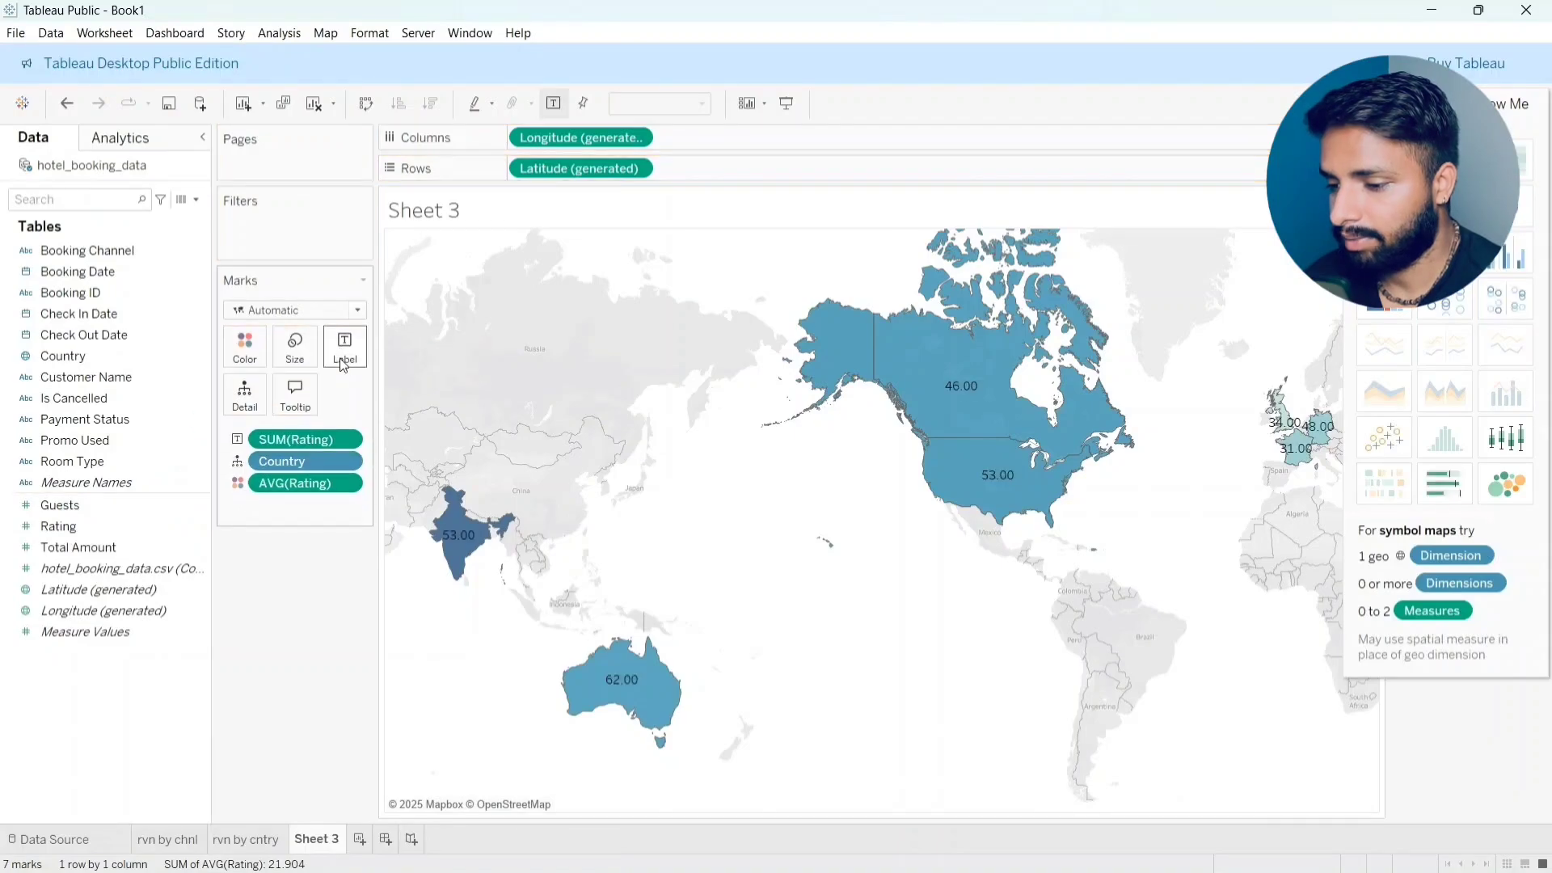
pyautogui.click(346, 439)
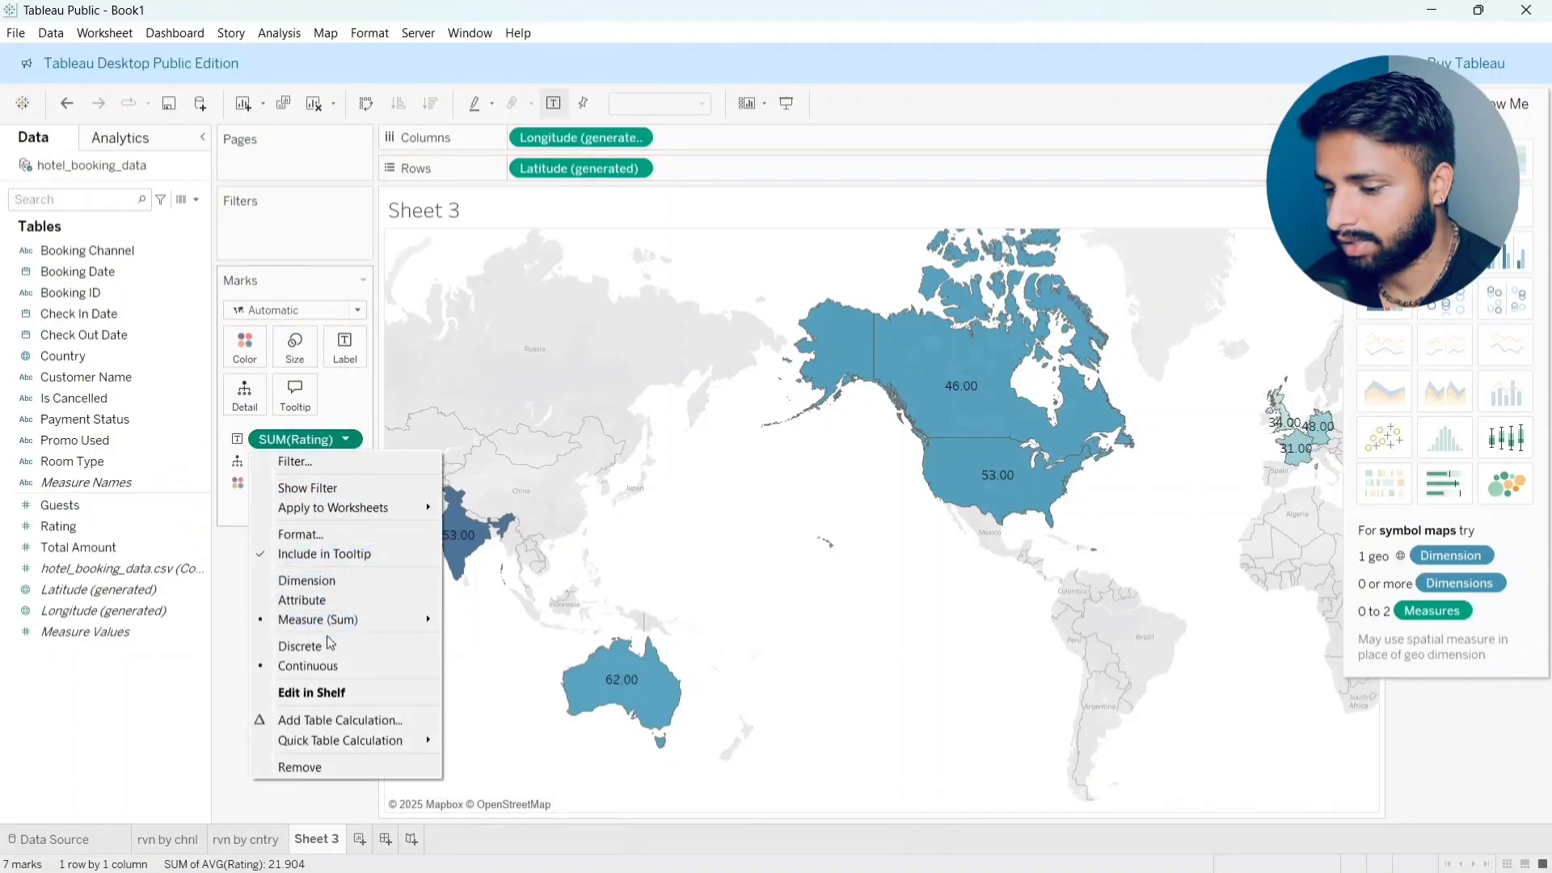
pyautogui.moveTo(328, 623)
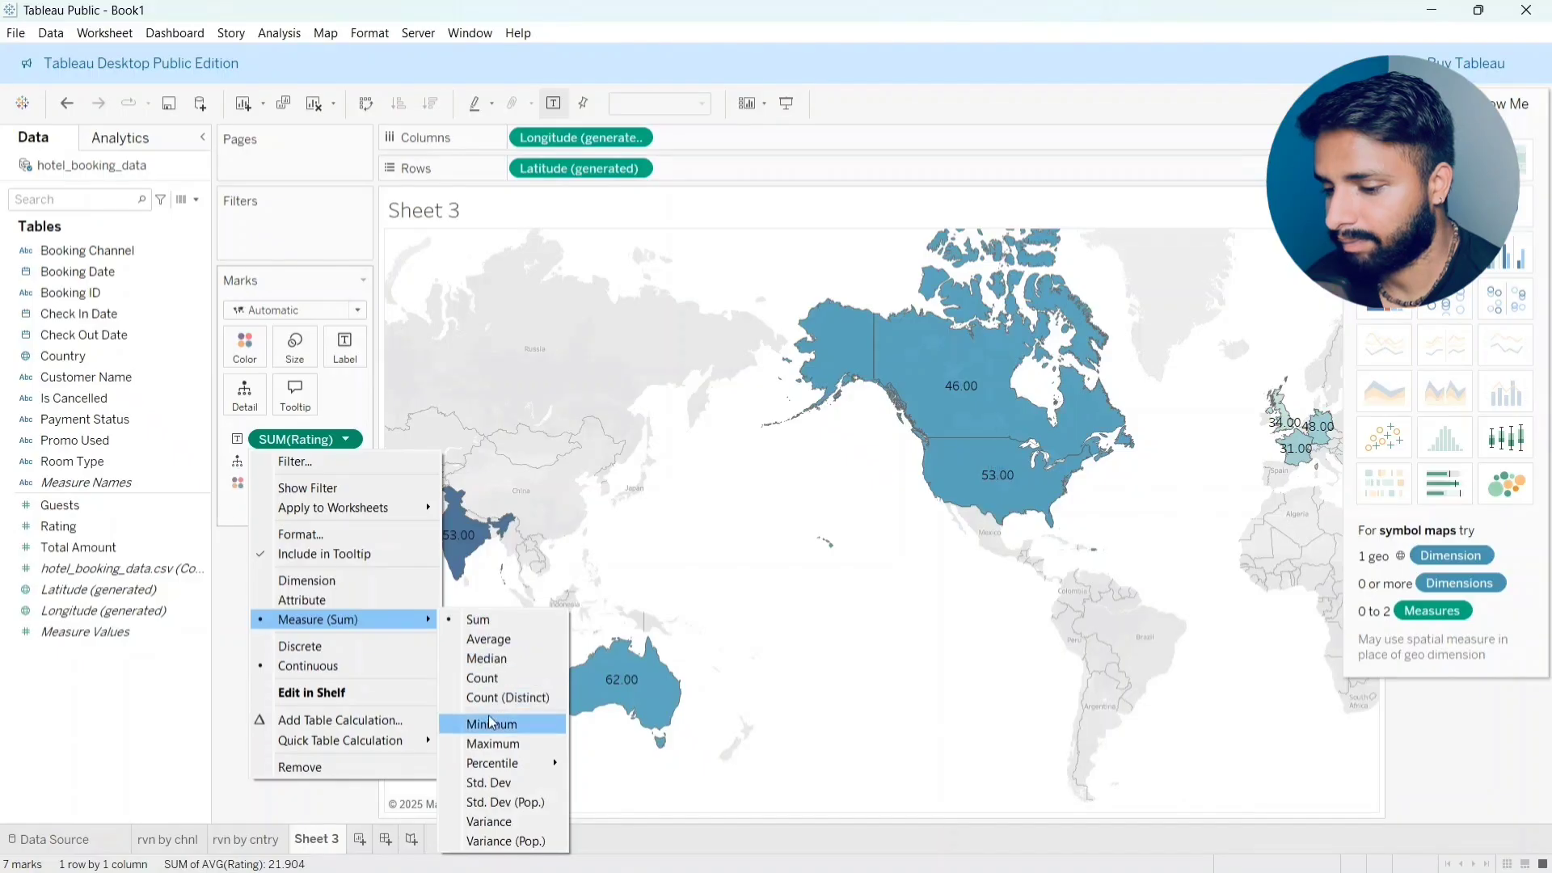
pyautogui.click(485, 640)
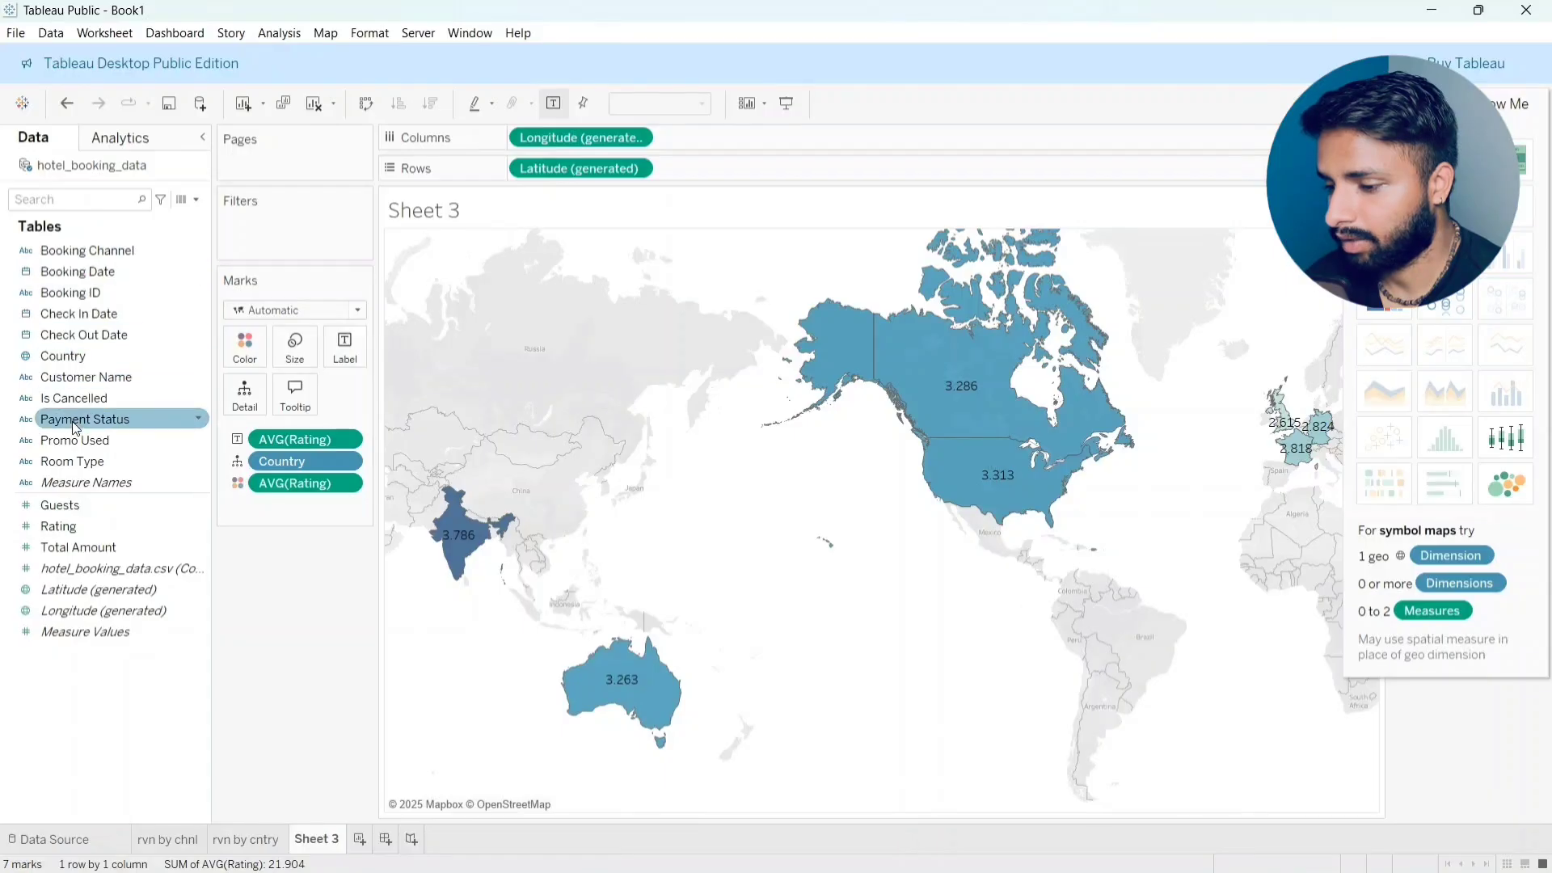
# Step: Try colouring the map by Country in place of average Rating, and undo the change
pyautogui.click(78, 356)
pyautogui.moveTo(78, 361); pyautogui.dragTo(240, 347)
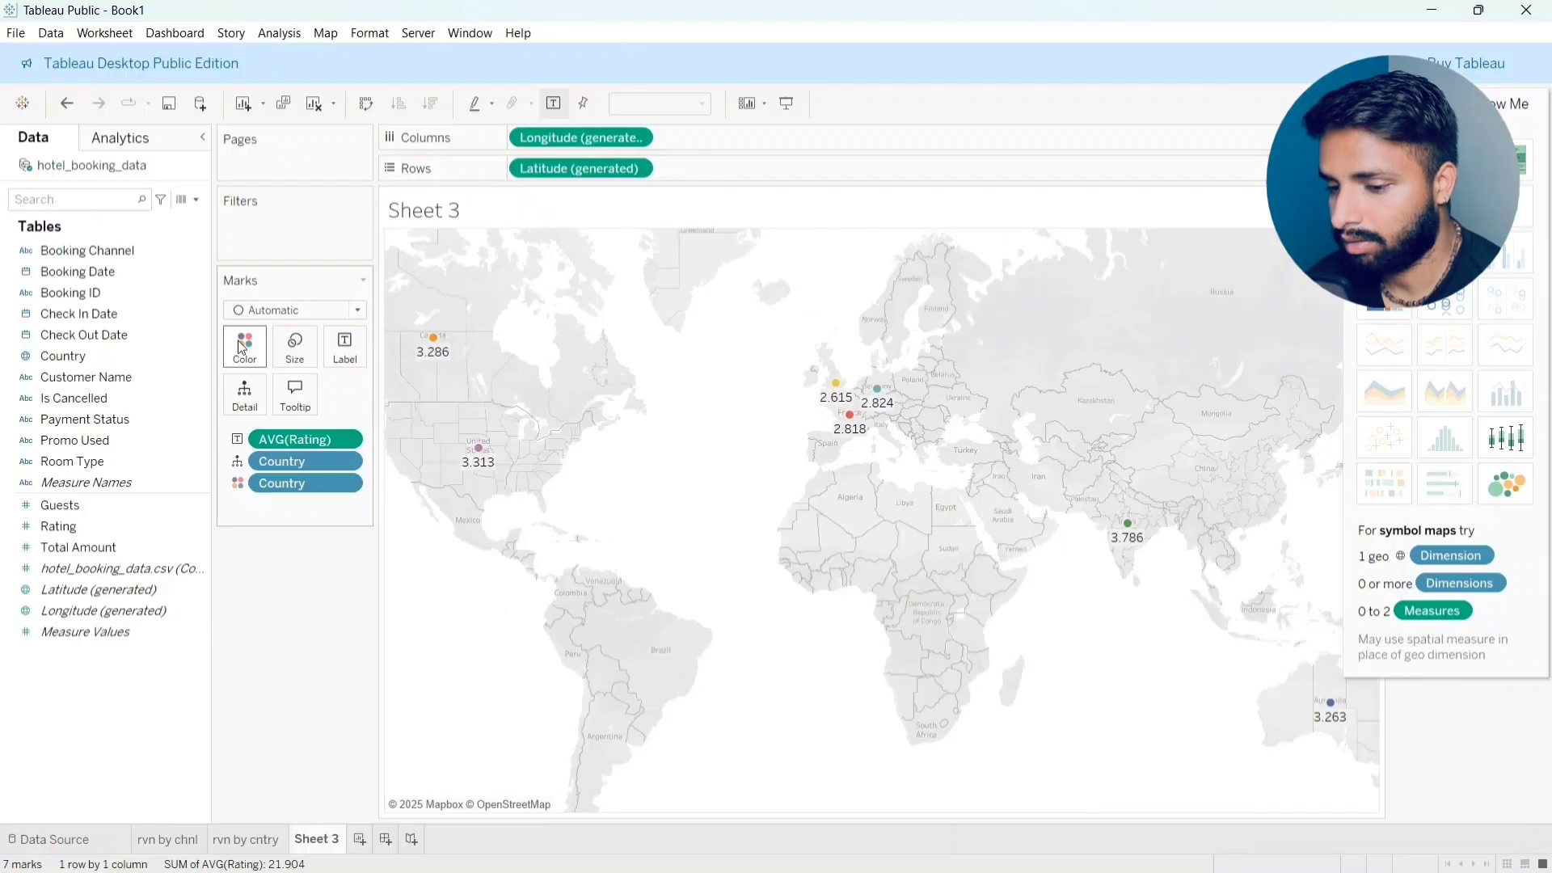
pyautogui.hotkey('ctrl', 'z')
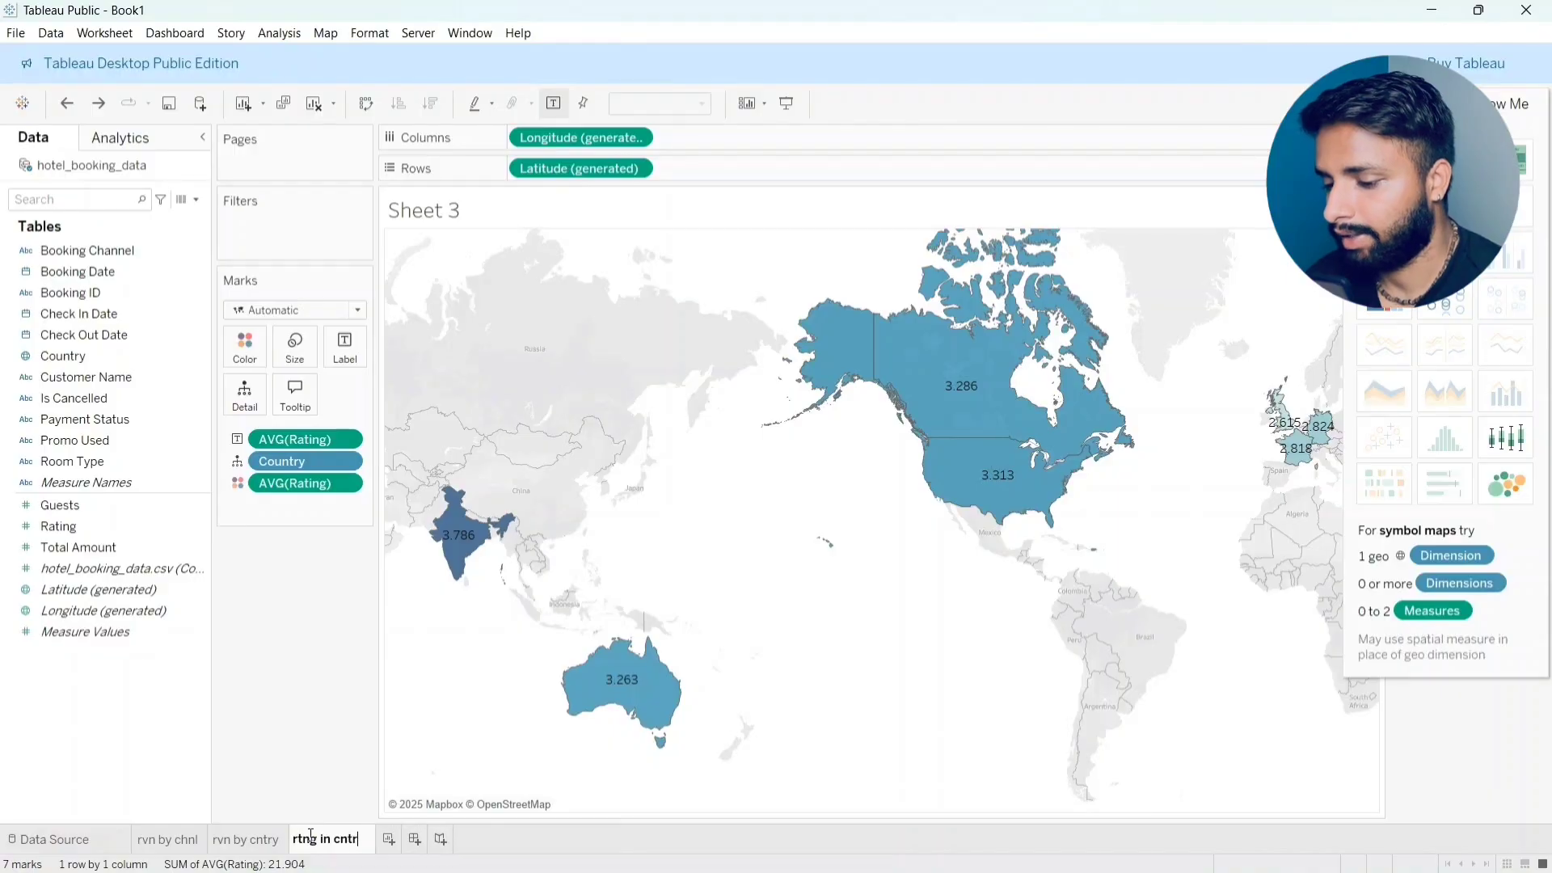
# Step: Rename the map worksheet "rtng in cntry" and add a new worksheet
pyautogui.press('Return')
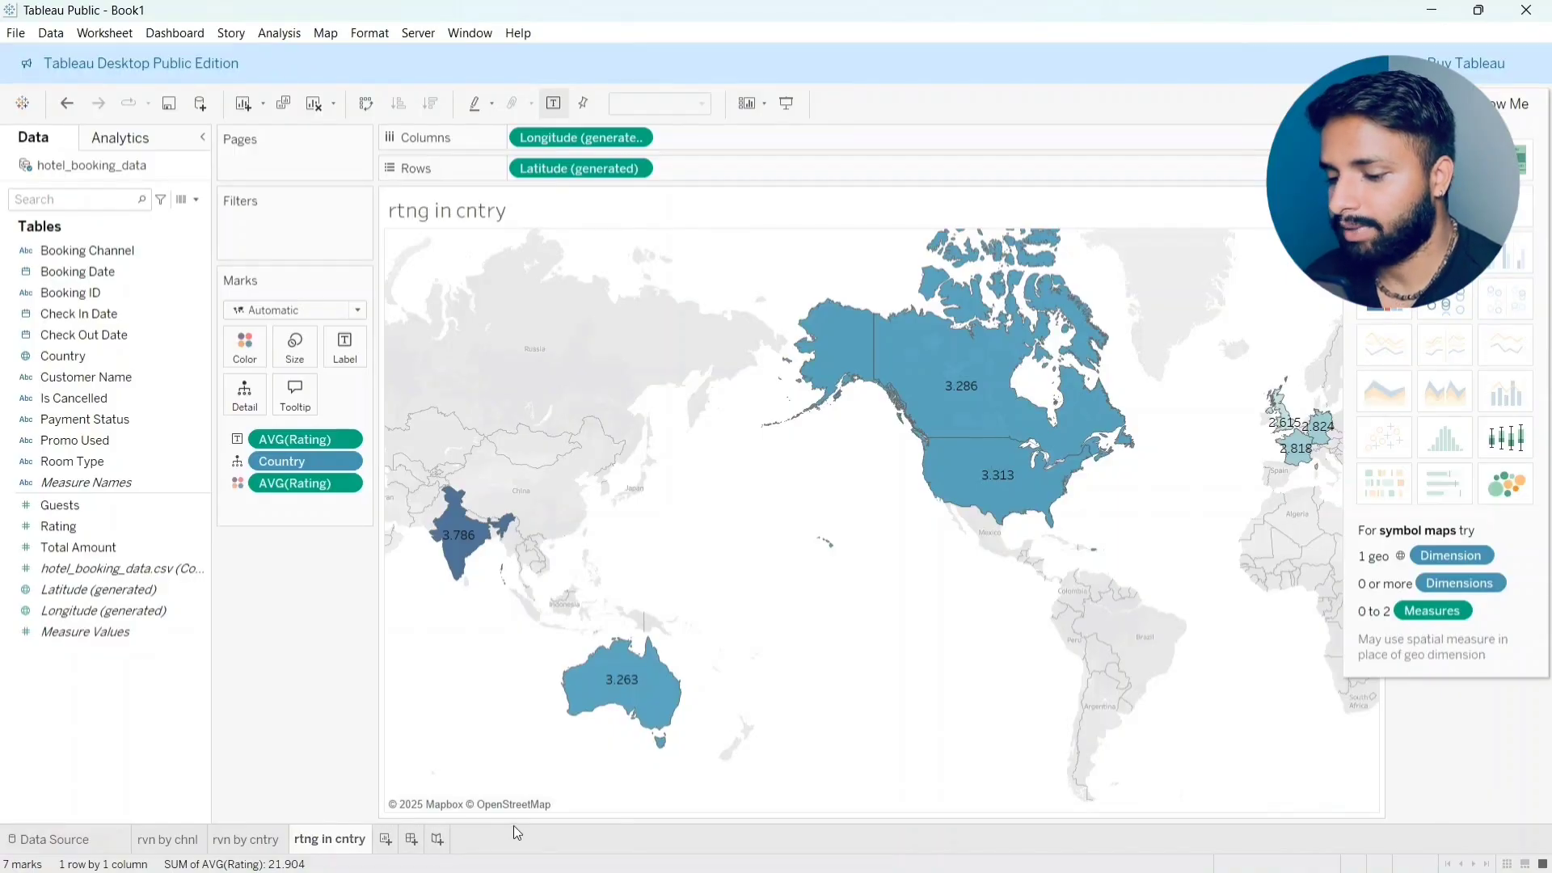
pyautogui.click(387, 840)
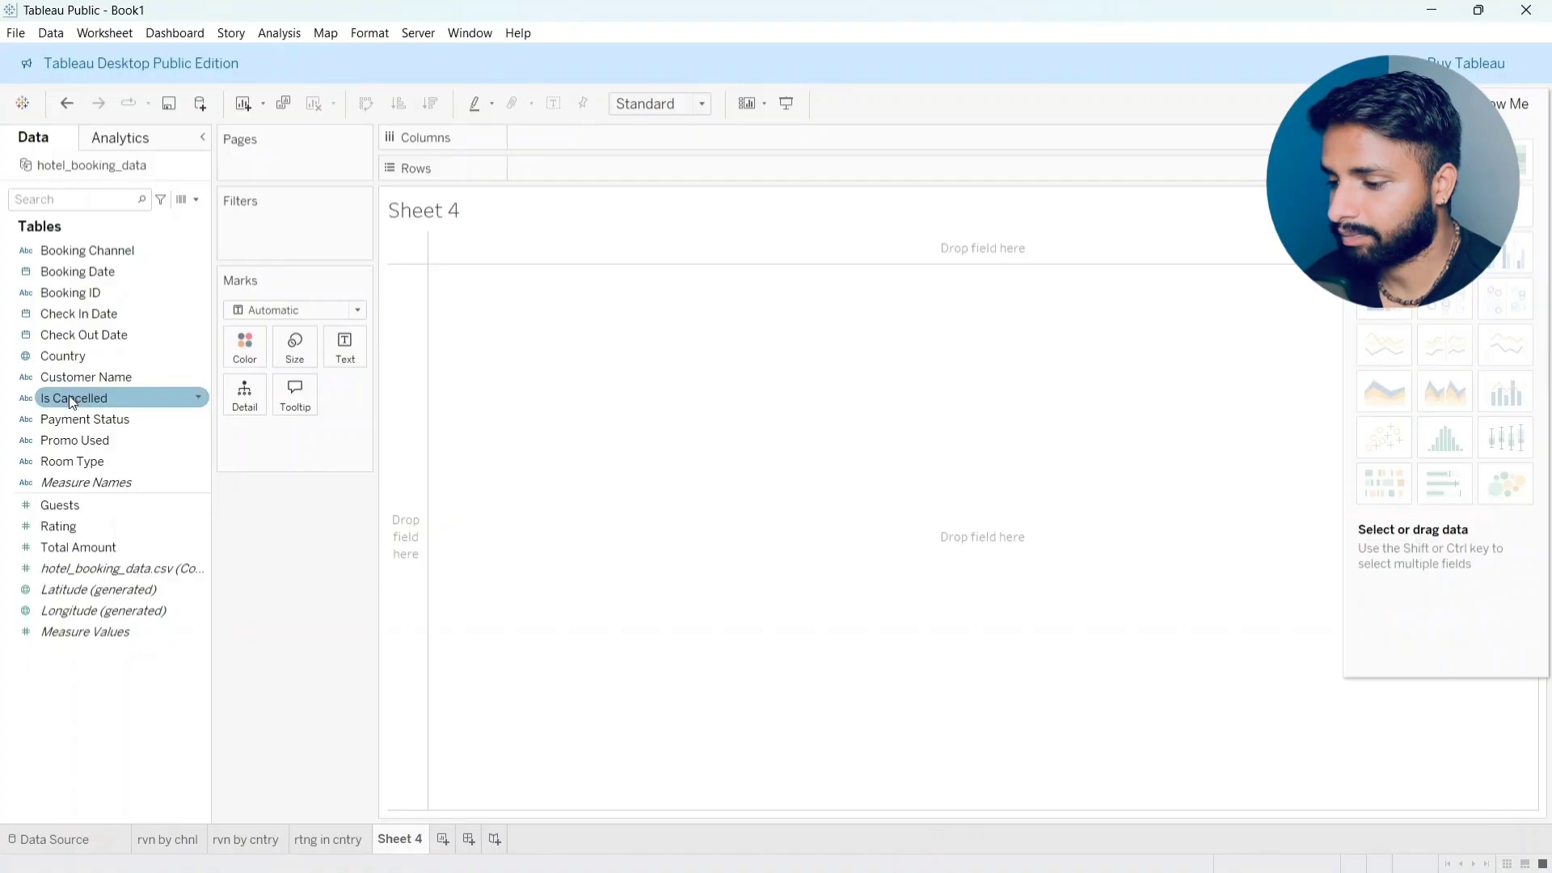
# Step: Build a bar chart with Country as columns and Booking ID aggregated as Count (Distinct) as rows
pyautogui.click(57, 293)
pyautogui.moveTo(56, 294); pyautogui.dragTo(517, 143)
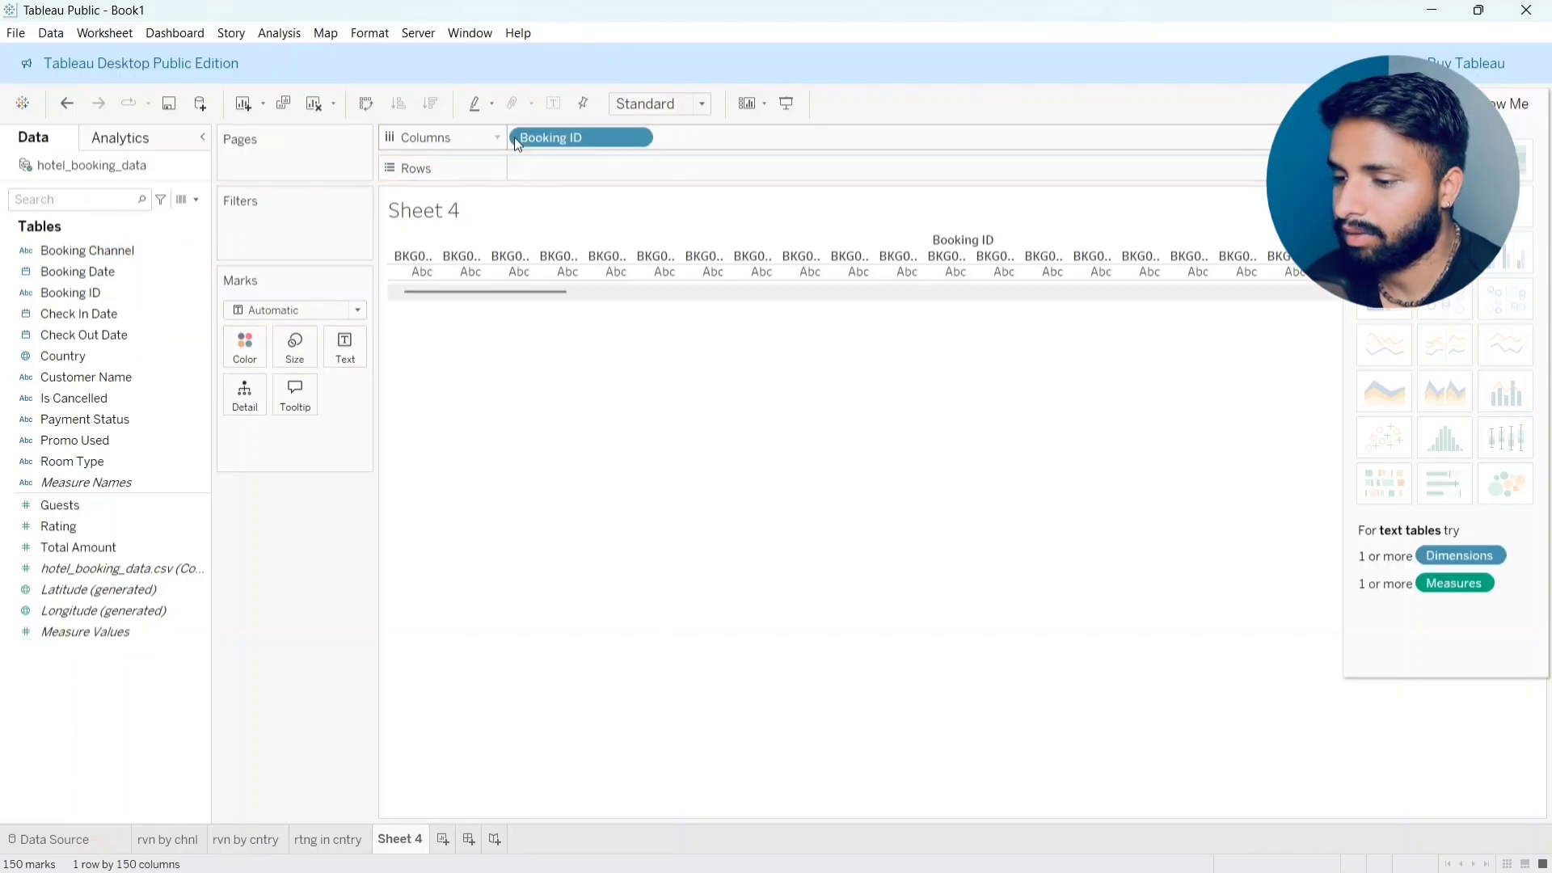
pyautogui.click(636, 138)
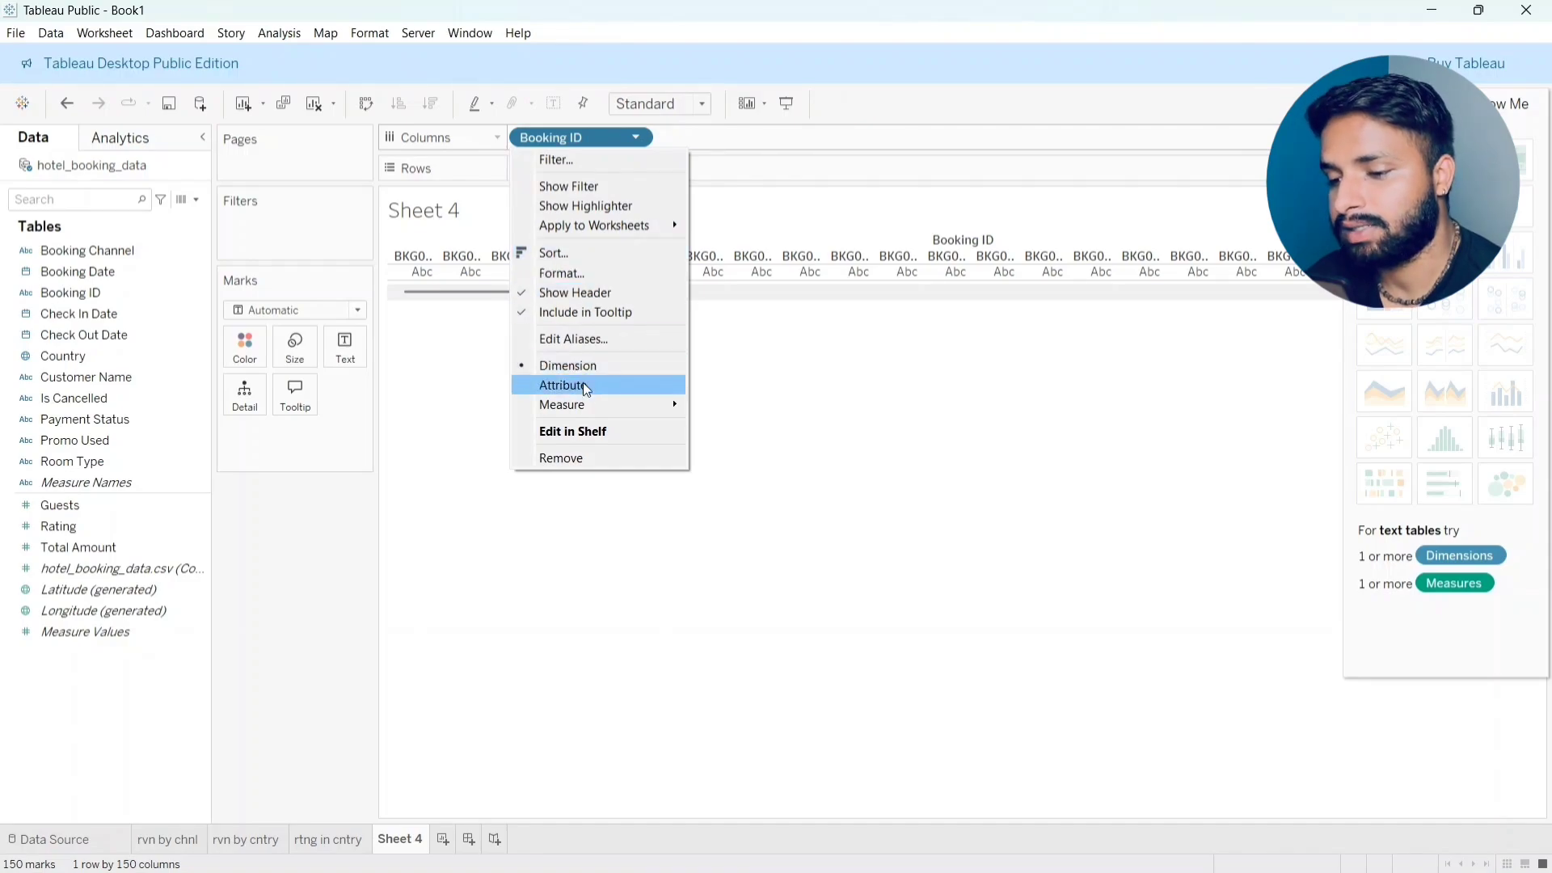
pyautogui.moveTo(588, 404)
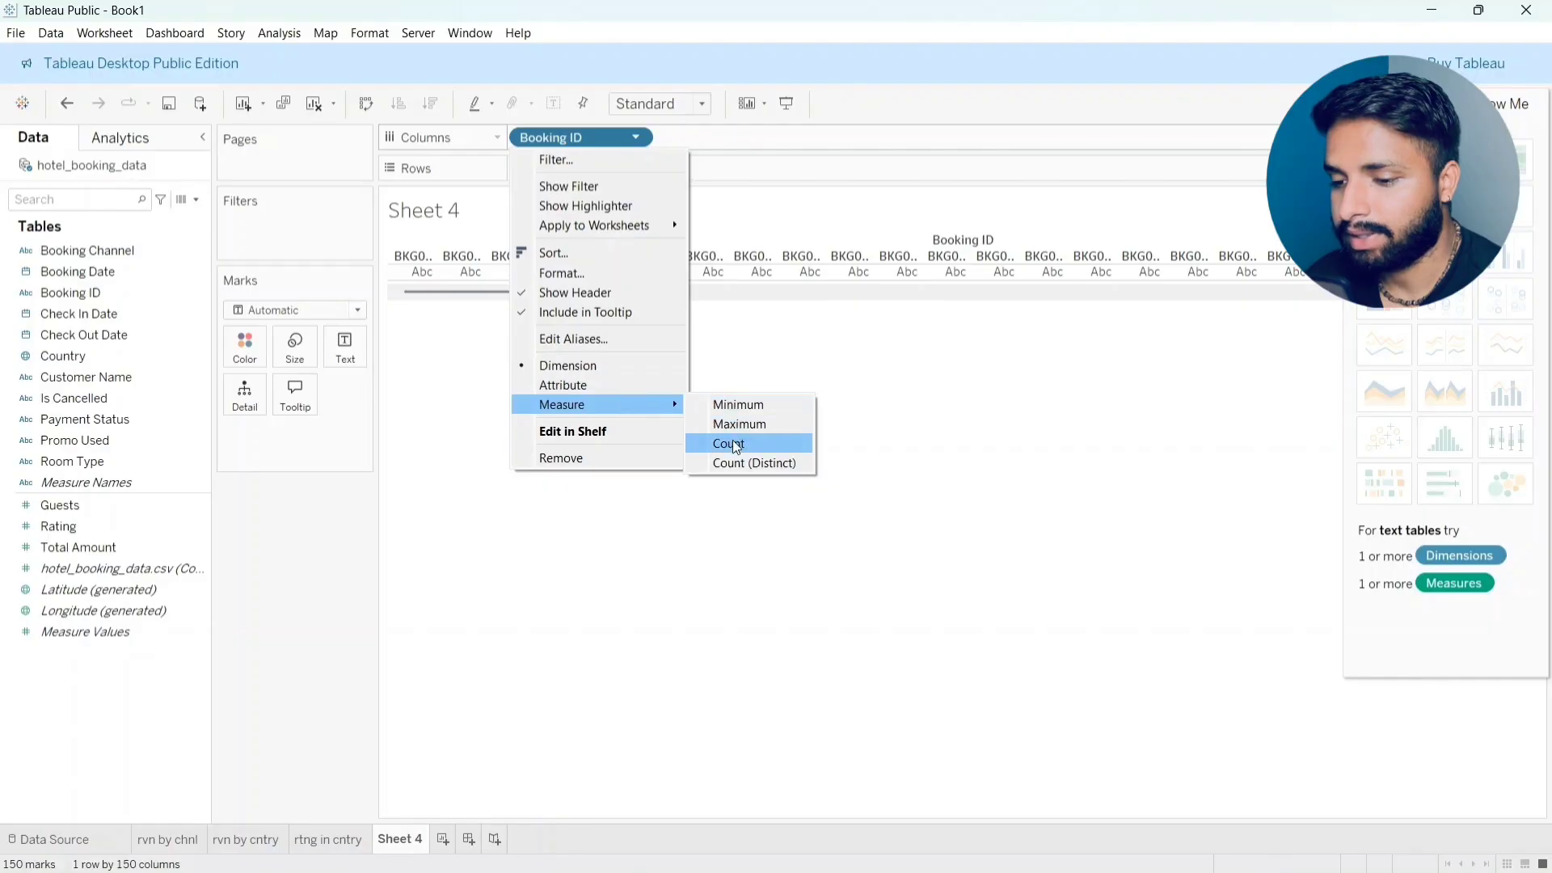
pyautogui.click(737, 463)
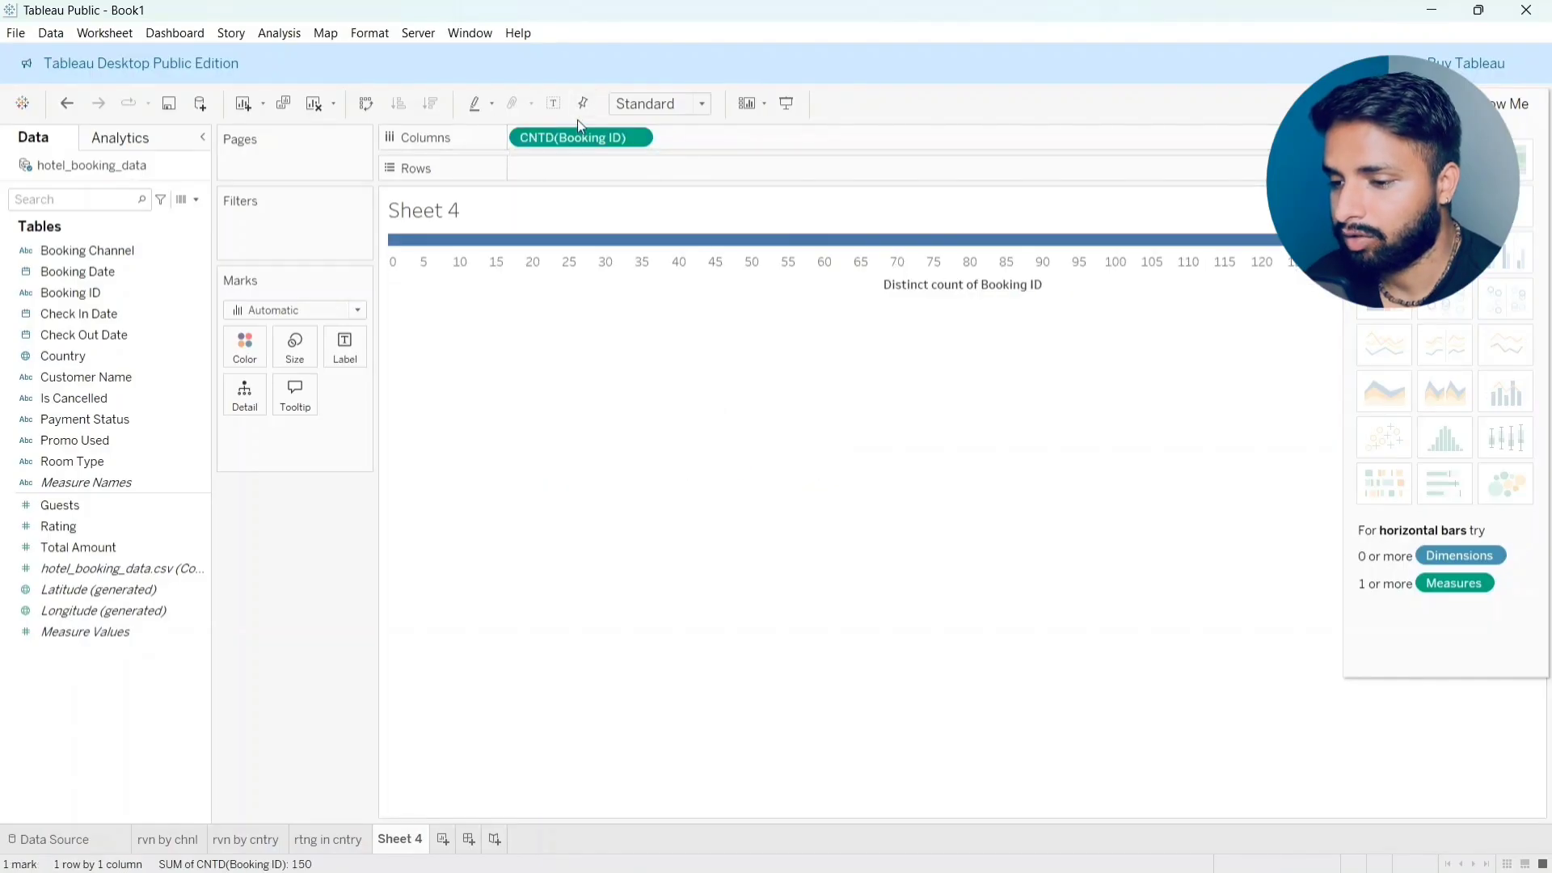
pyautogui.moveTo(572, 143); pyautogui.dragTo(570, 171)
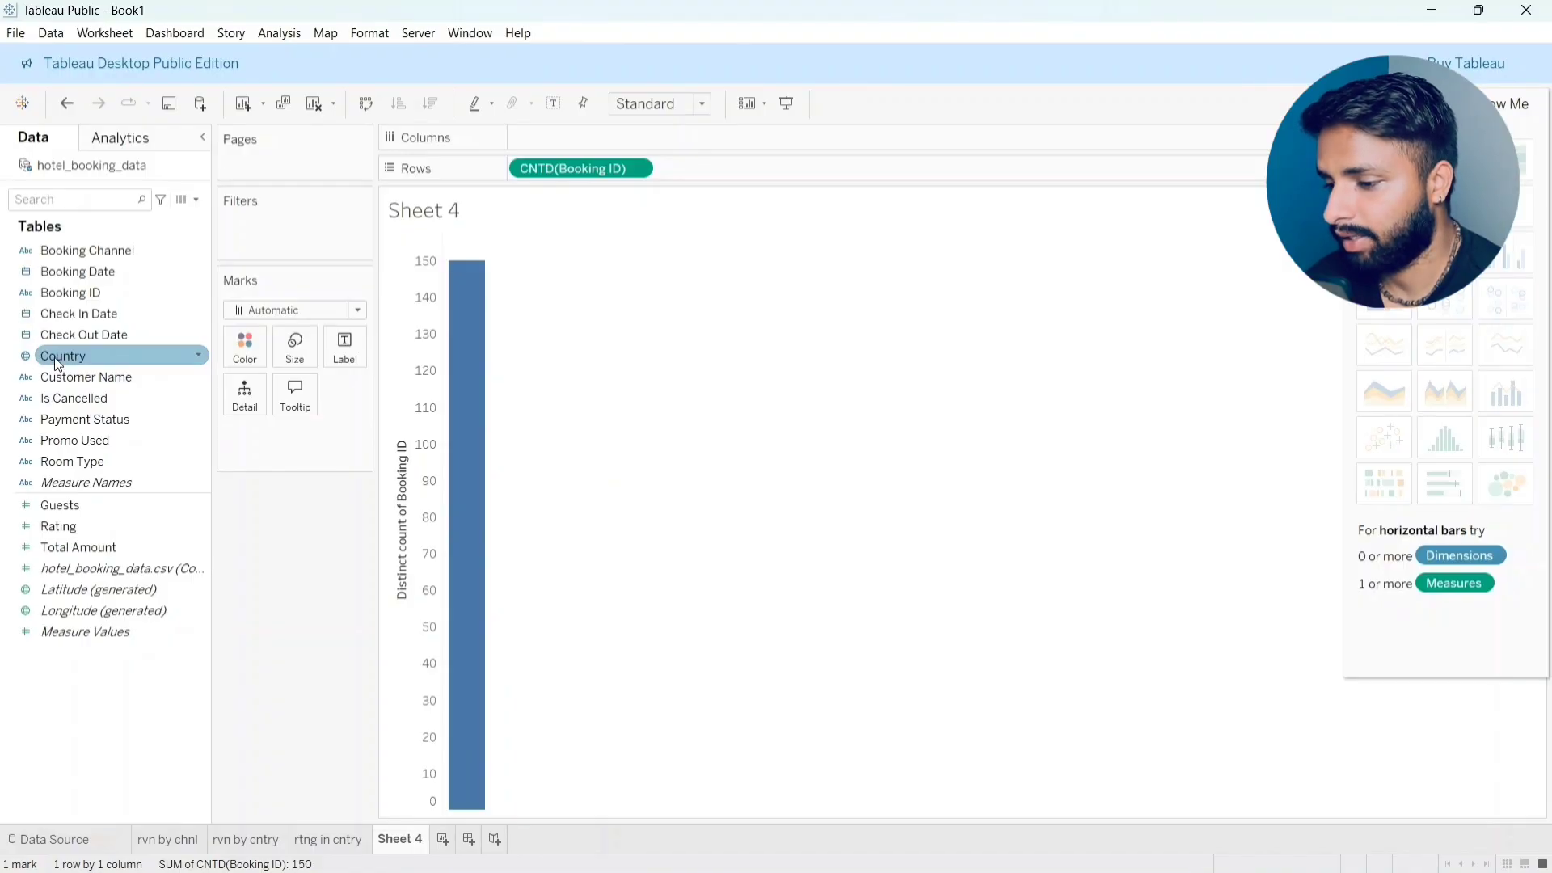
pyautogui.moveTo(55, 354); pyautogui.dragTo(525, 136)
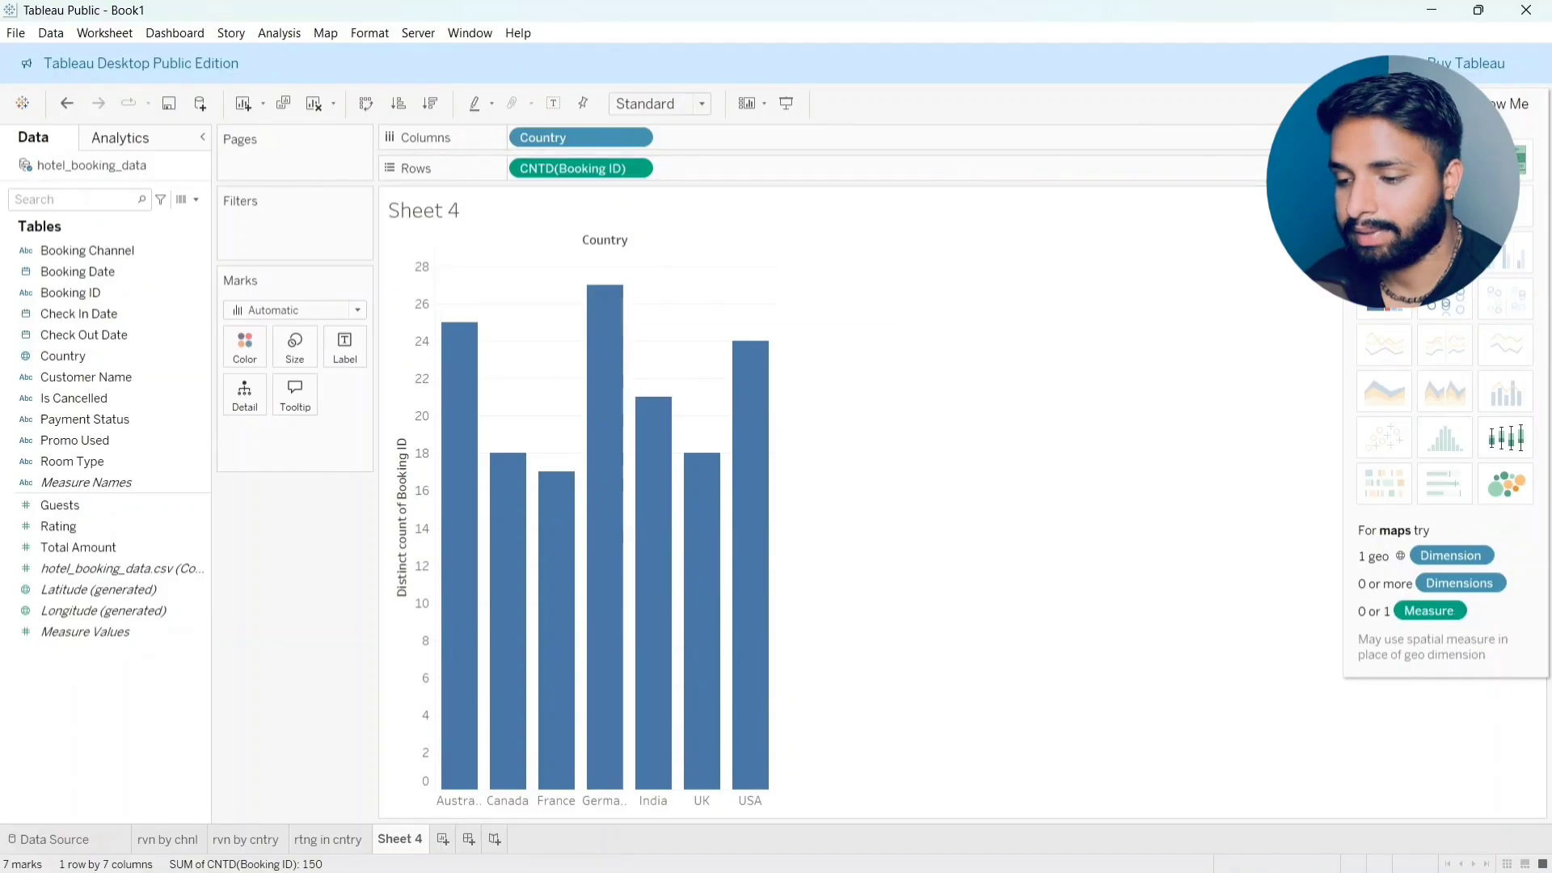
# Step: Convert the booking count chart to a treemap and colour its blocks by Country
pyautogui.click(118, 362)
pyautogui.moveTo(118, 362); pyautogui.dragTo(252, 354)
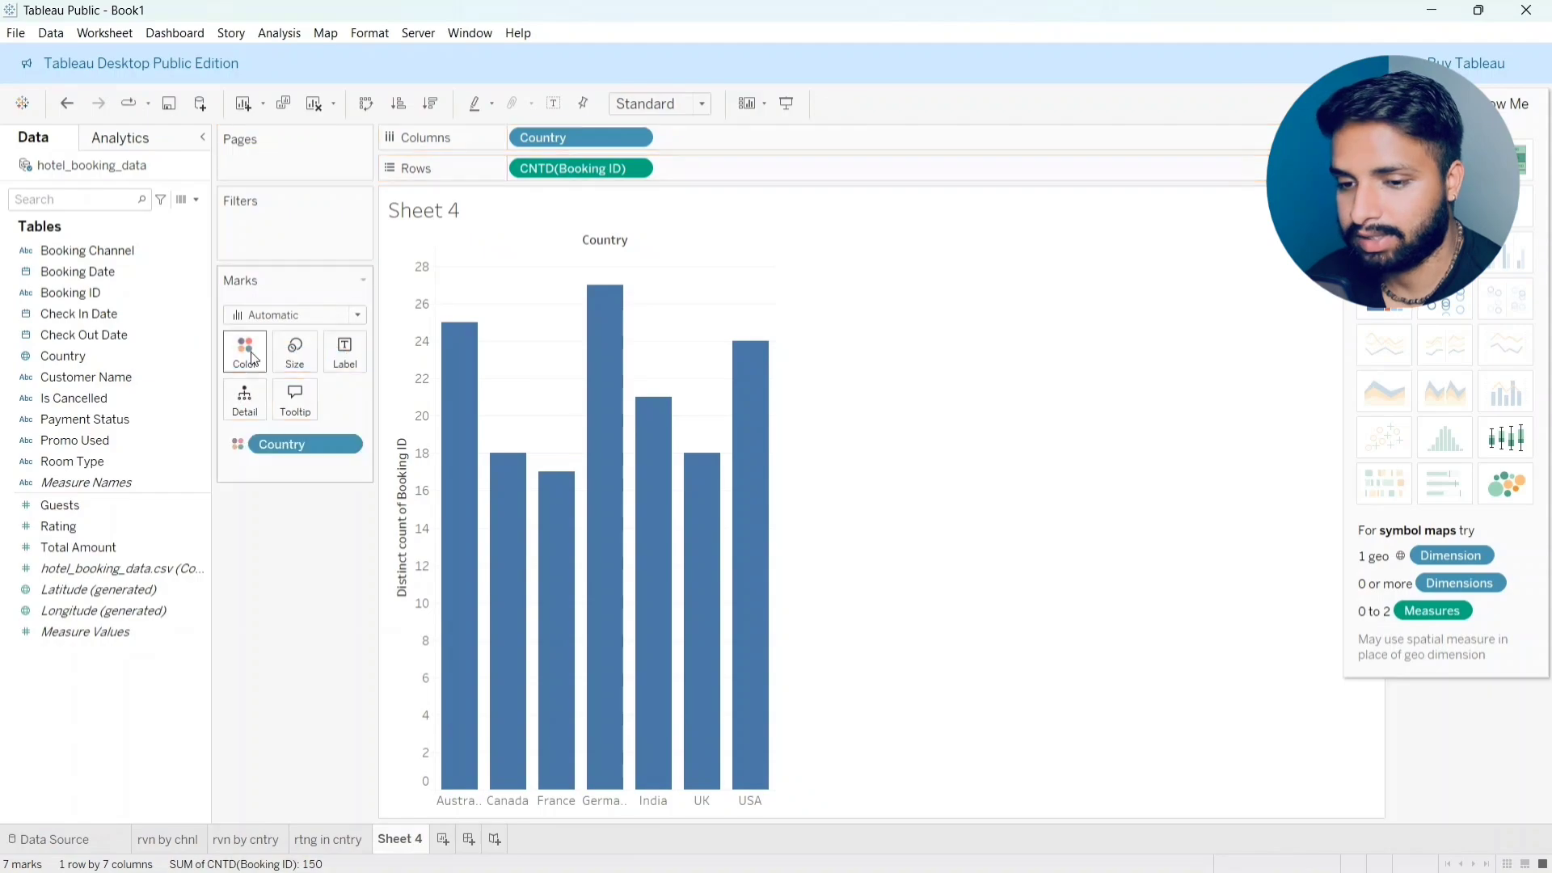
pyautogui.click(1384, 308)
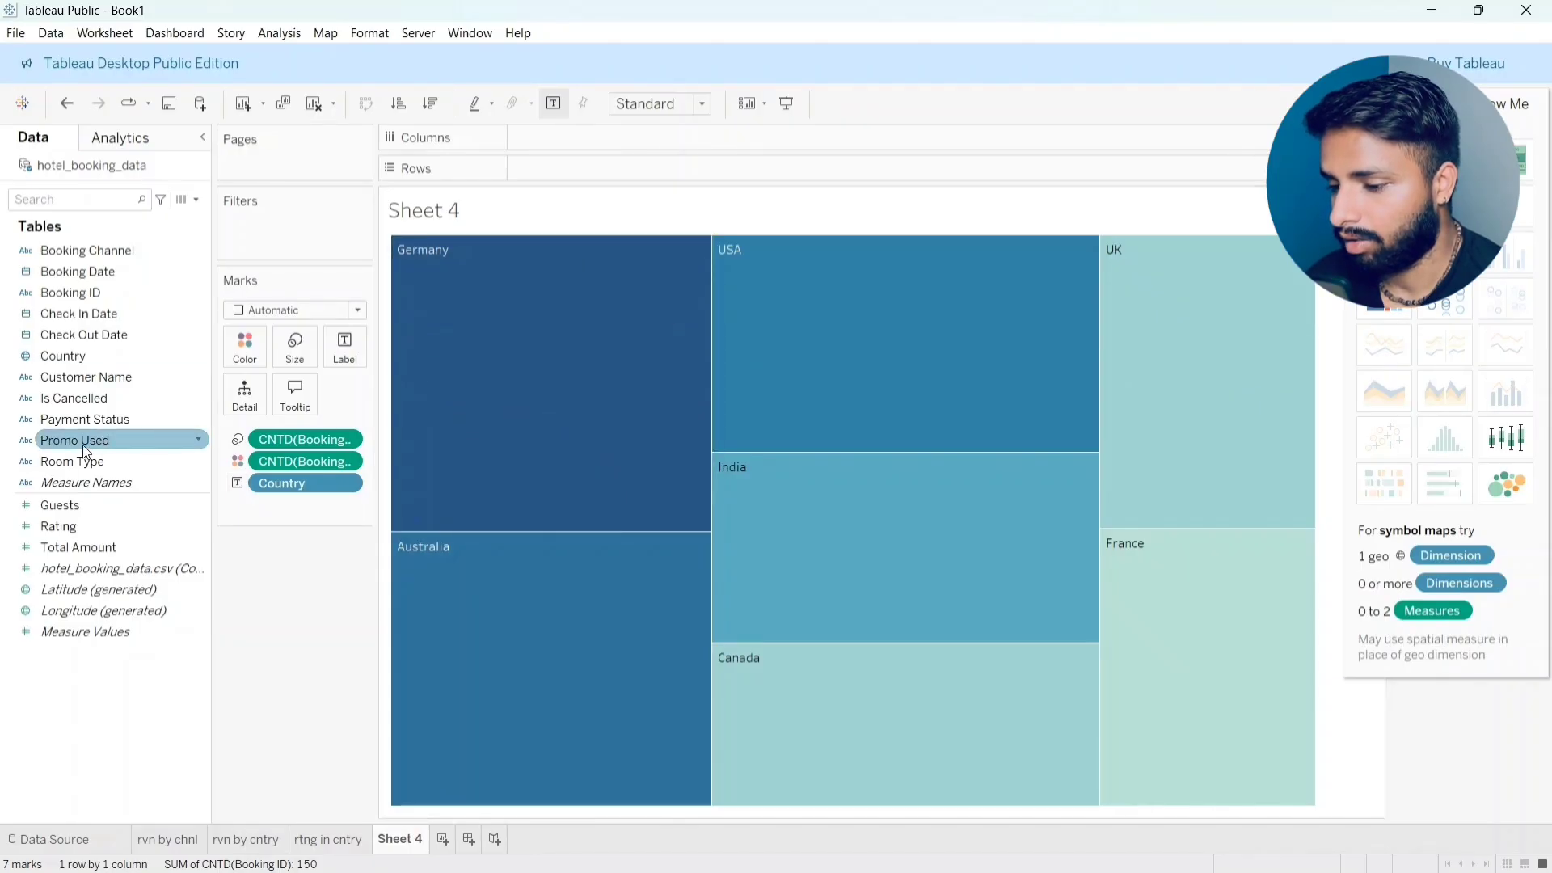
pyautogui.moveTo(46, 357); pyautogui.dragTo(236, 356)
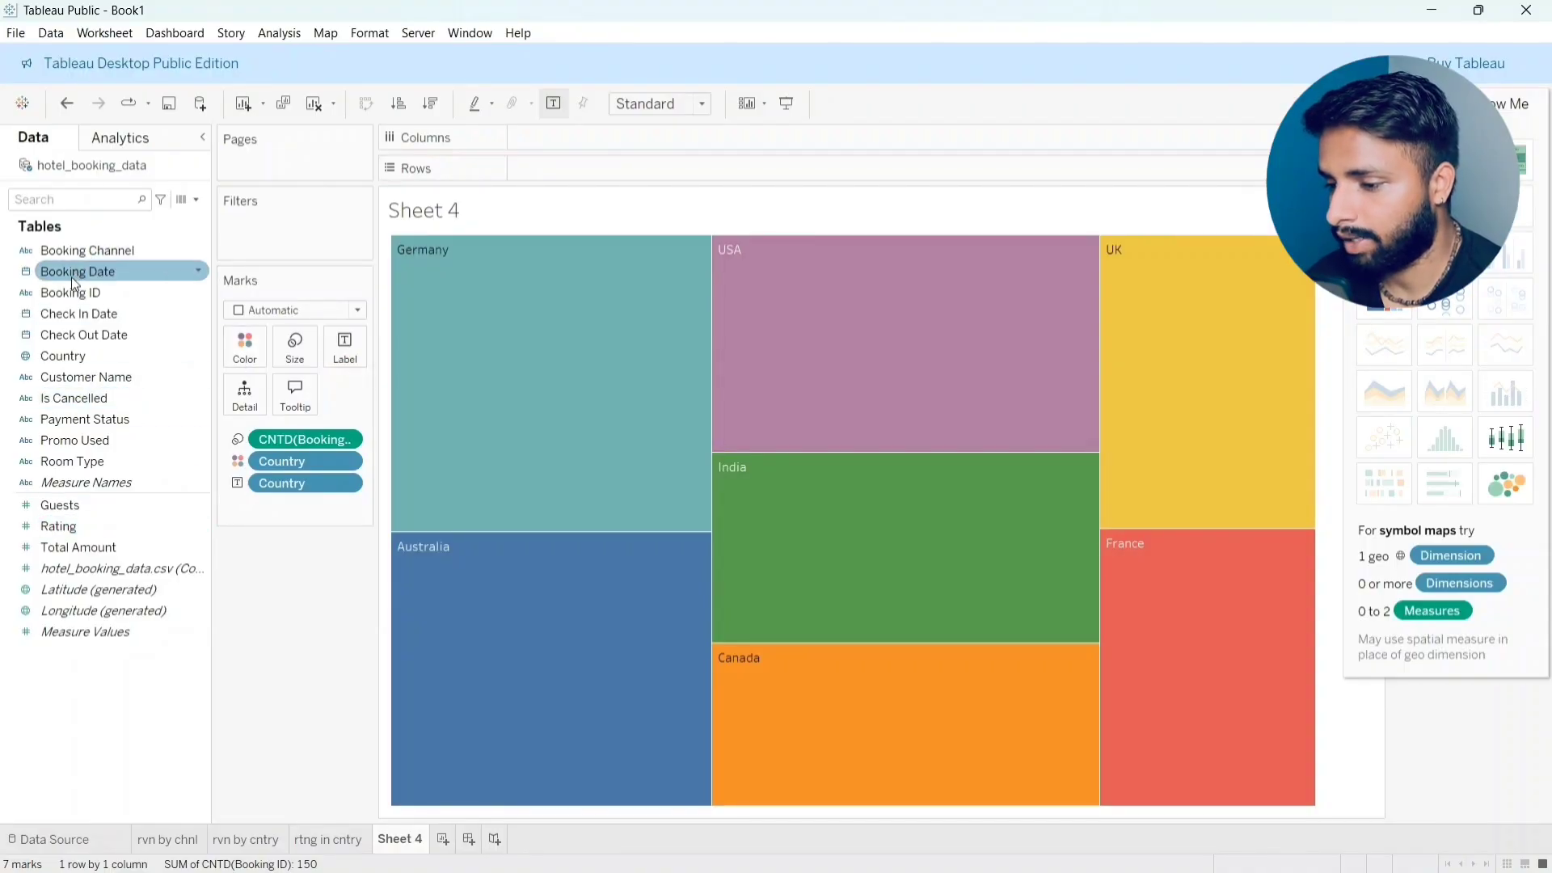
# Step: Add Booking ID to the treemap labels and aggregate it as Count (Distinct)
pyautogui.moveTo(69, 291); pyautogui.dragTo(346, 348)
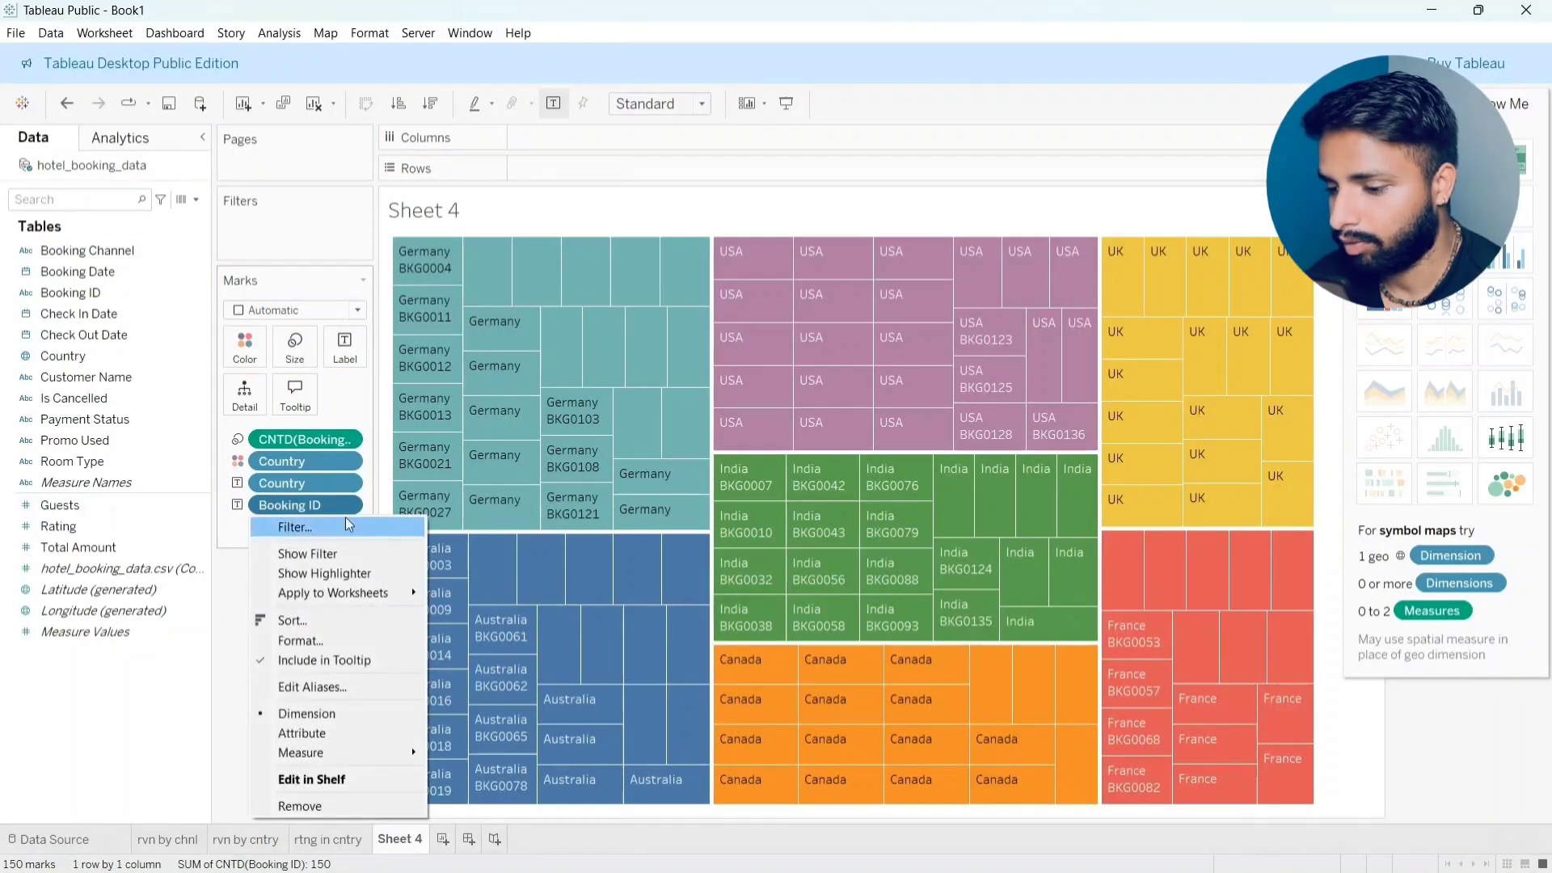
pyautogui.moveTo(363, 754)
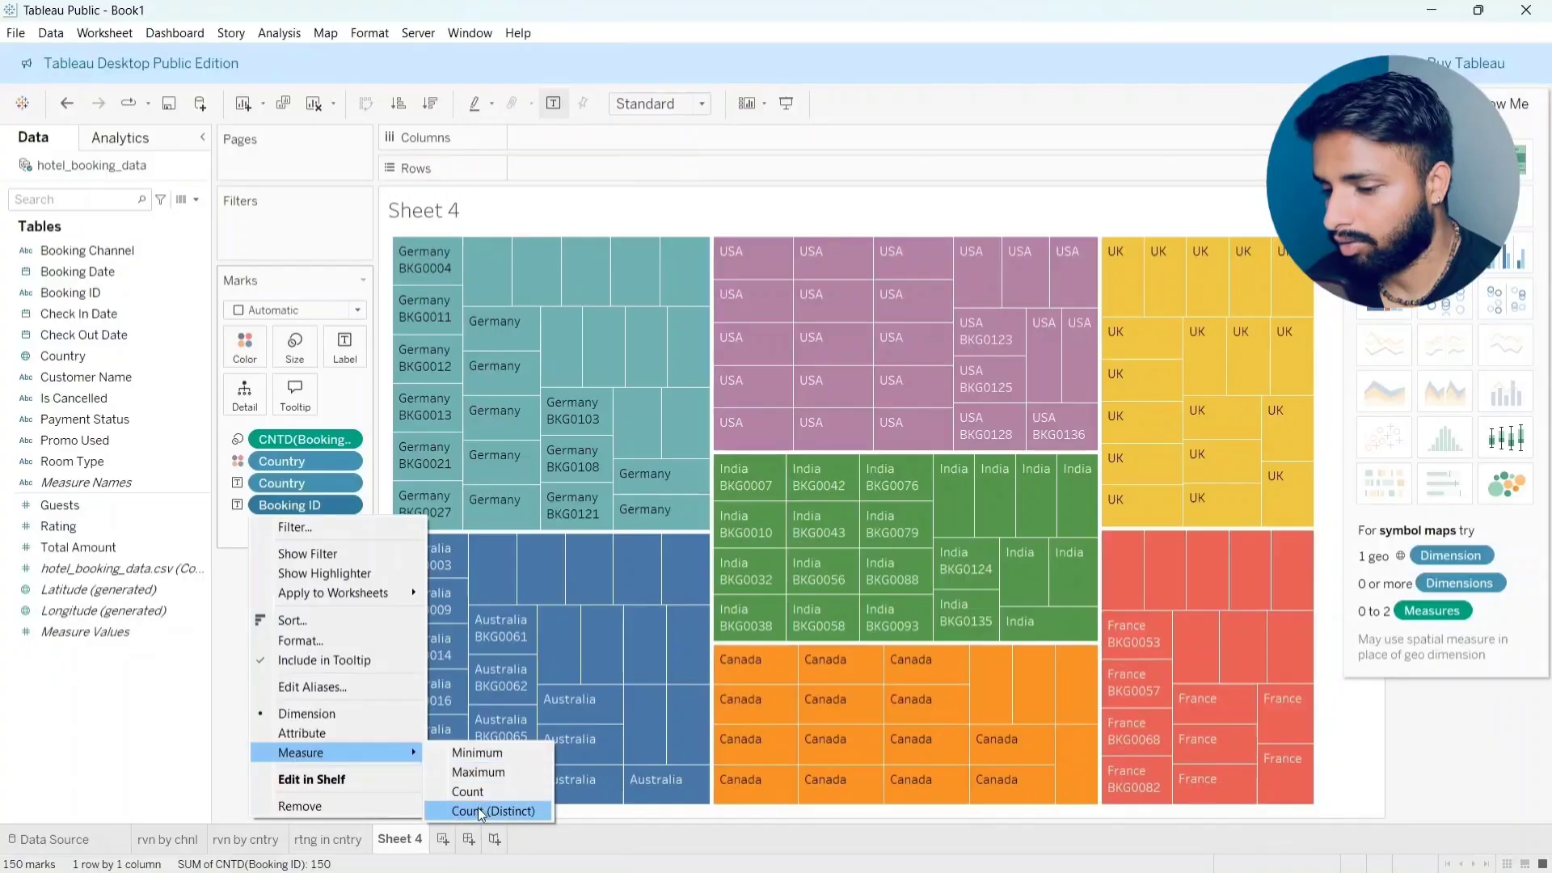
pyautogui.click(477, 808)
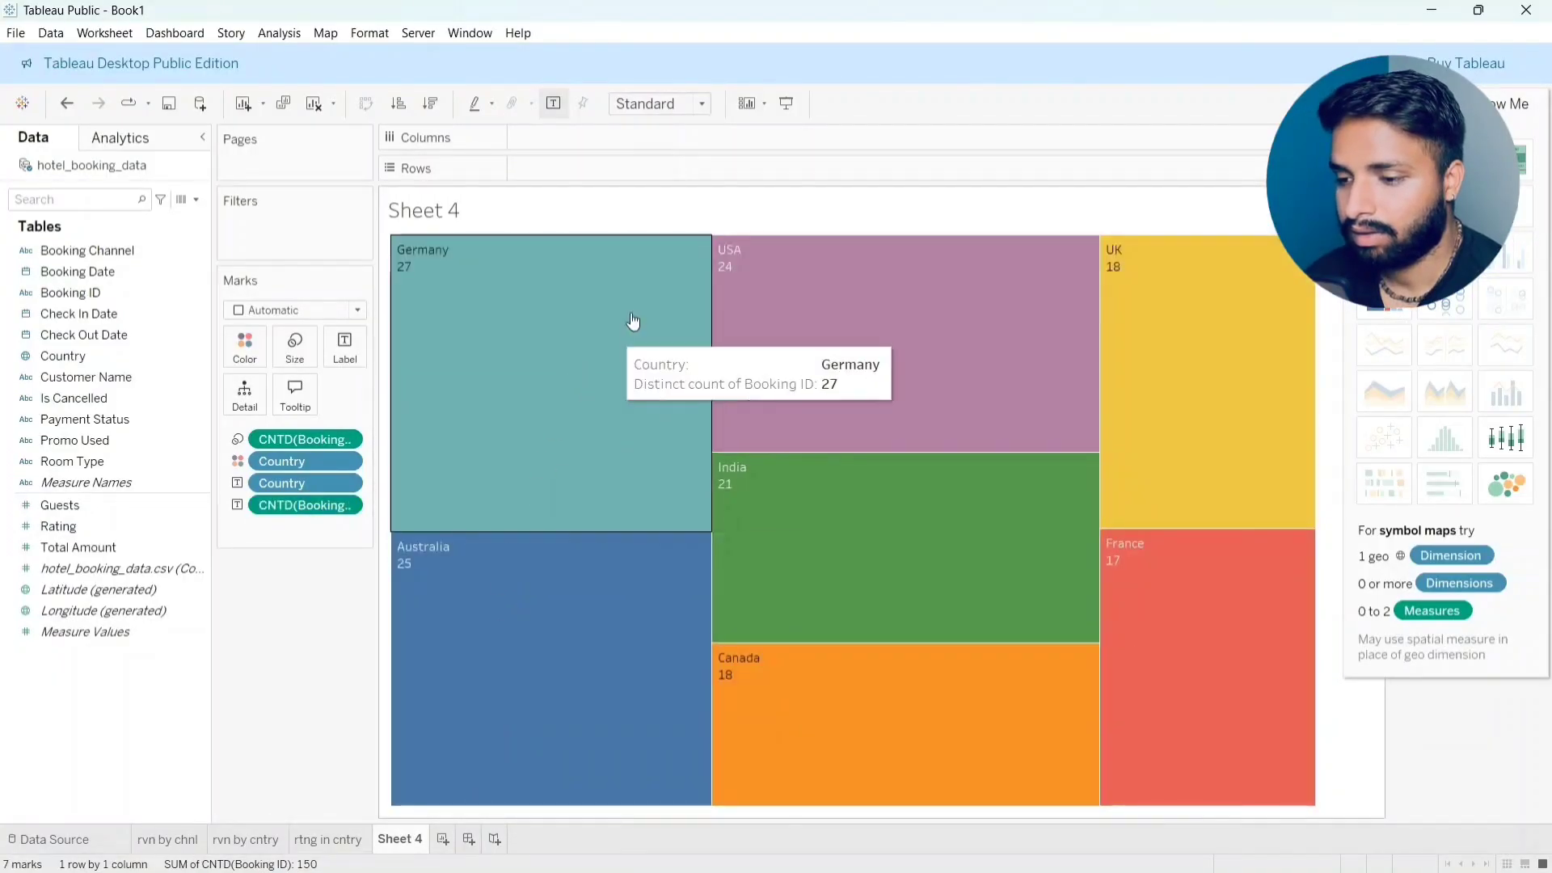
# Step: Replace the treemap's title with "No. of visitors in countries"
pyautogui.doubleClick(462, 213)
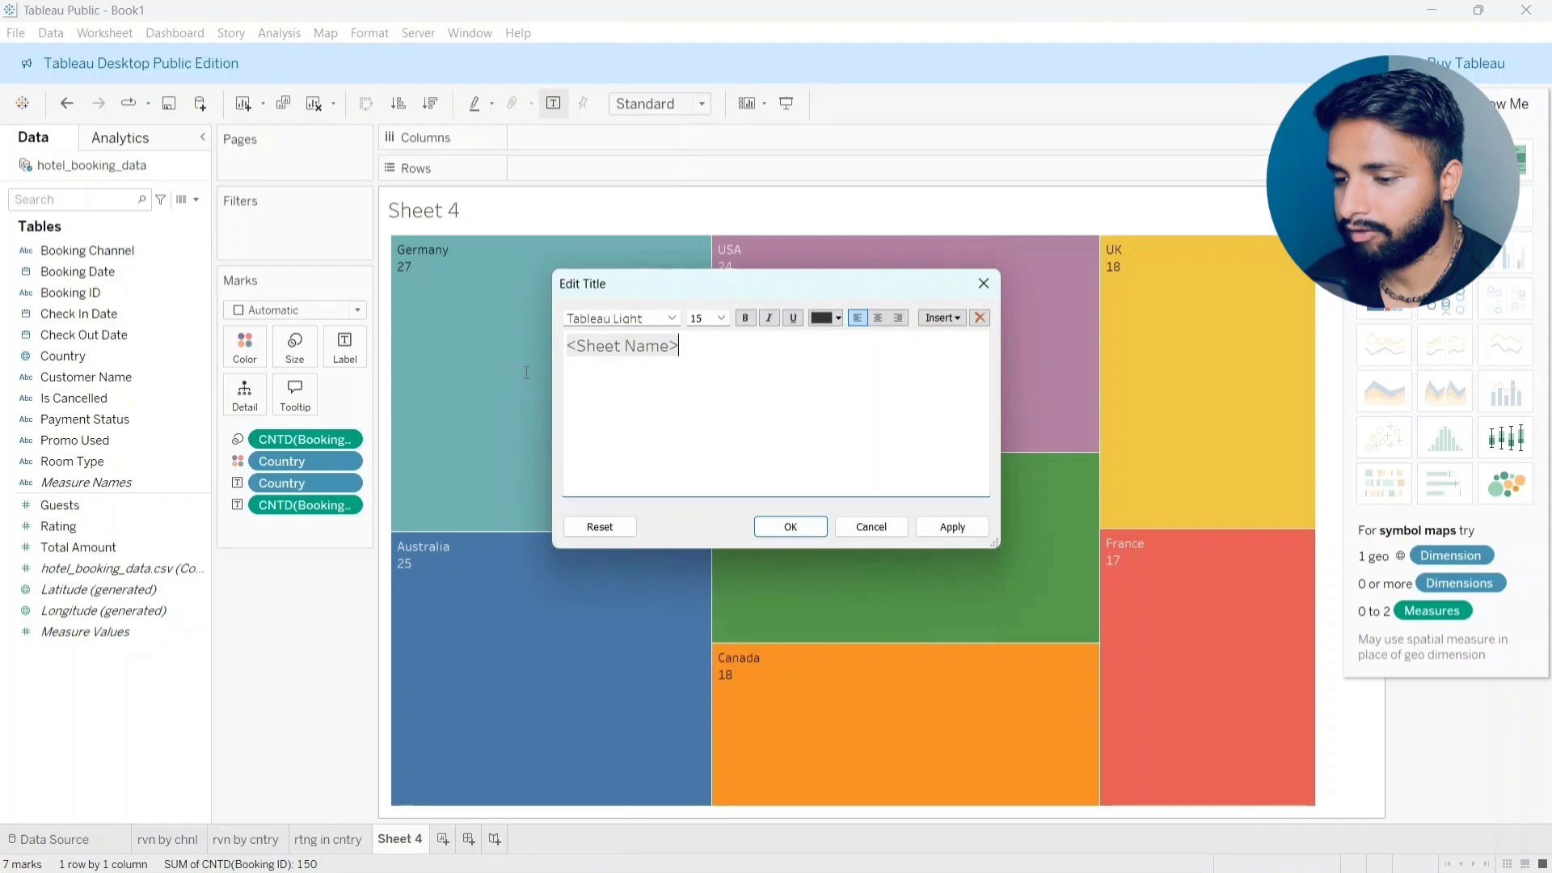
pyautogui.press('BackSpace')
pyautogui.press('BackSpace')
pyautogui.press('BackSpace')
pyautogui.press('BackSpace')
pyautogui.press('BackSpace')
pyautogui.press('BackSpace')
pyautogui.press('BackSpace')
pyautogui.press('BackSpace')
pyautogui.press('BackSpace')
pyautogui.press('BackSpace')
pyautogui.press('BackSpace')
pyautogui.press('BackSpace')
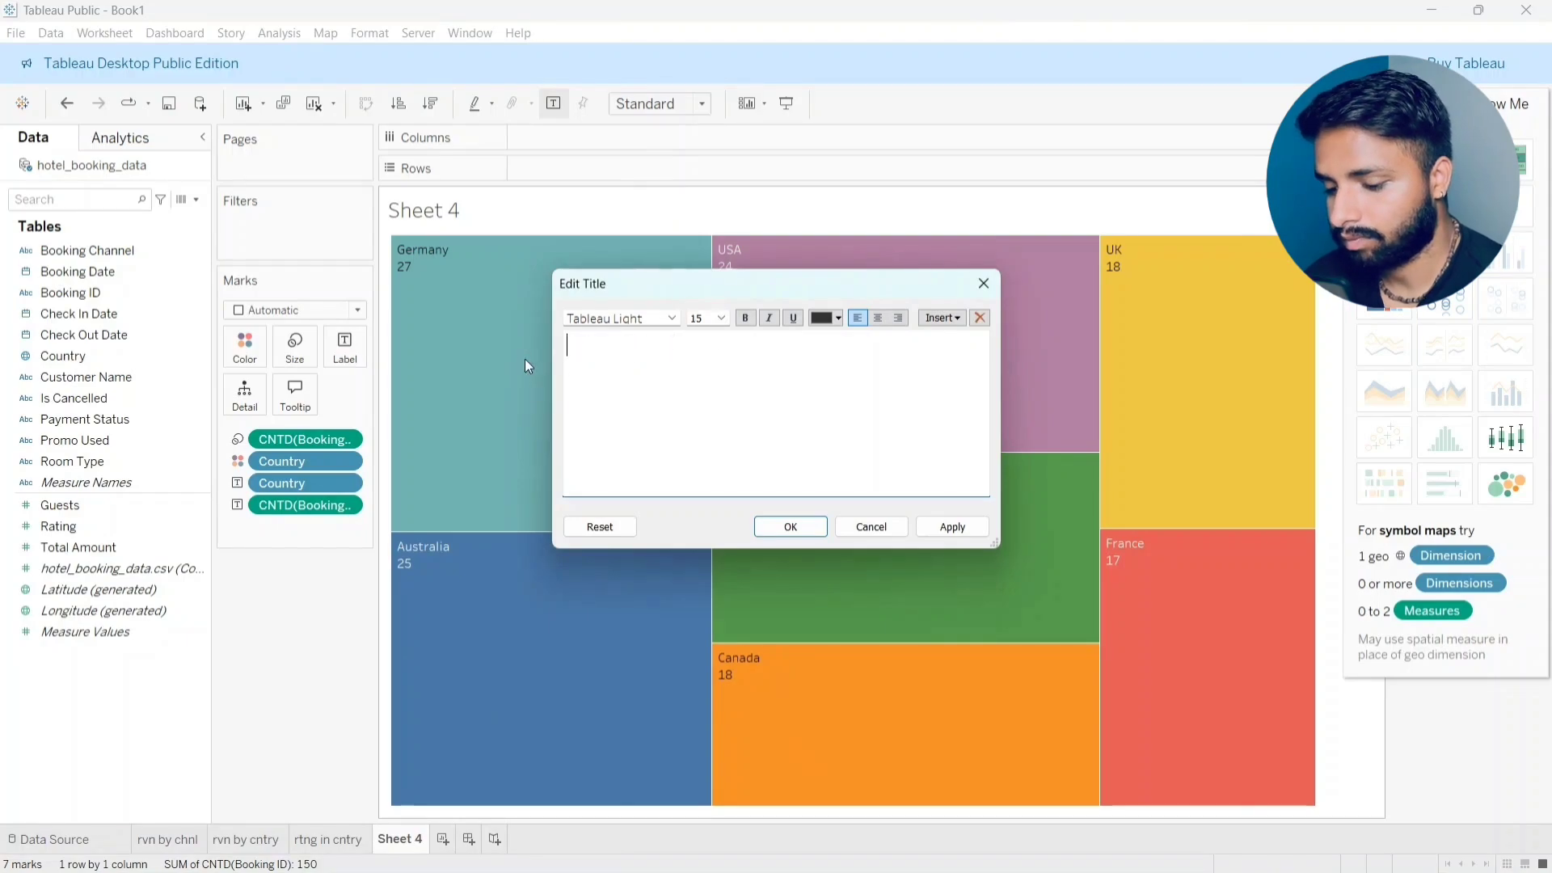
pyautogui.write('No. of ')
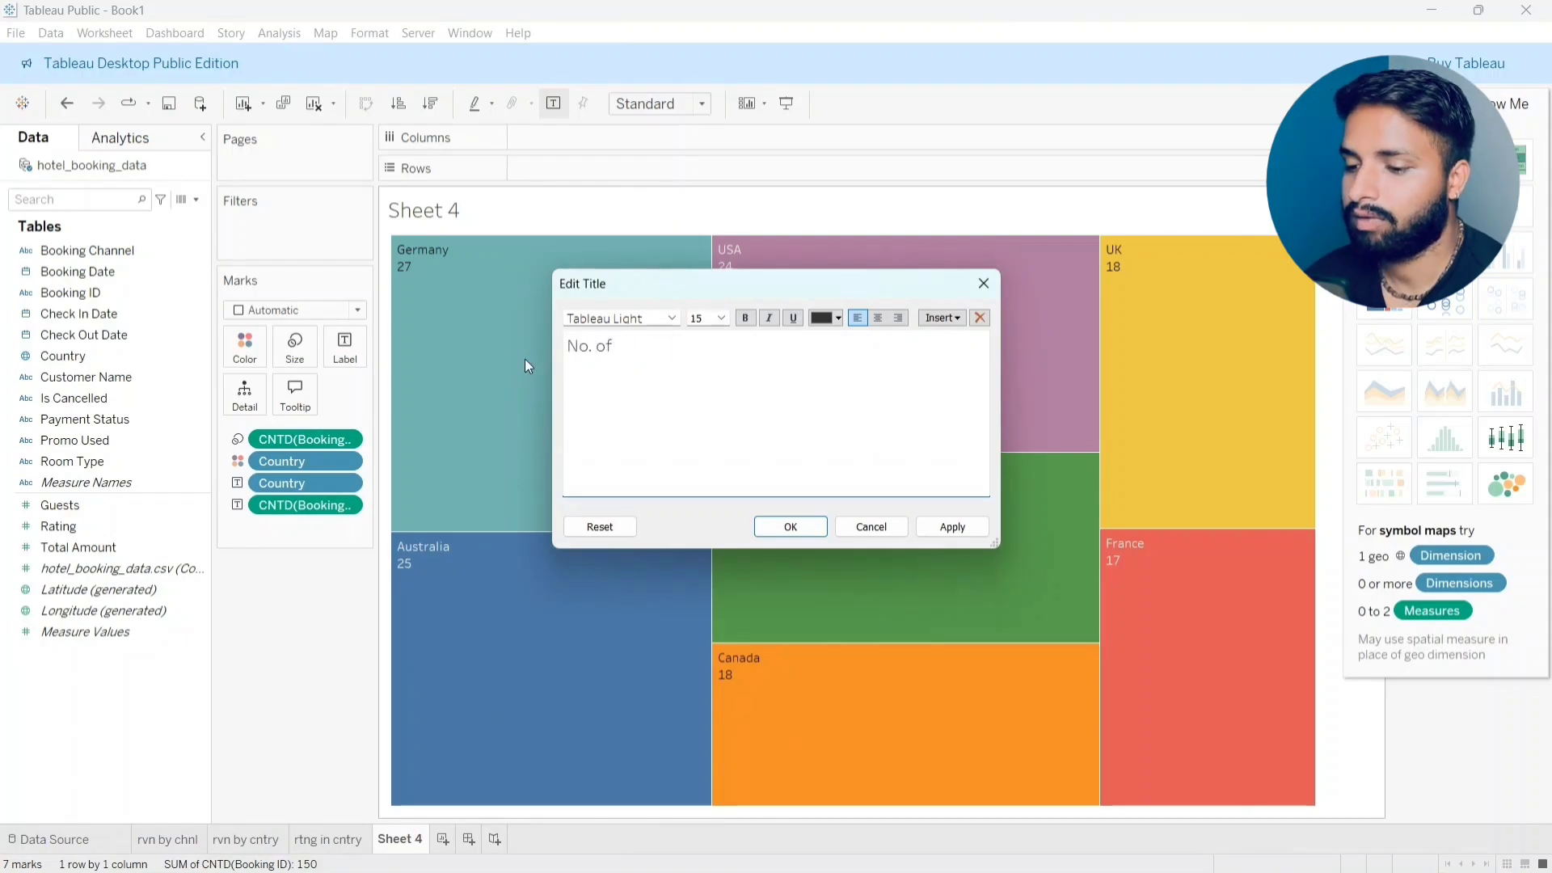
pyautogui.write('visito')
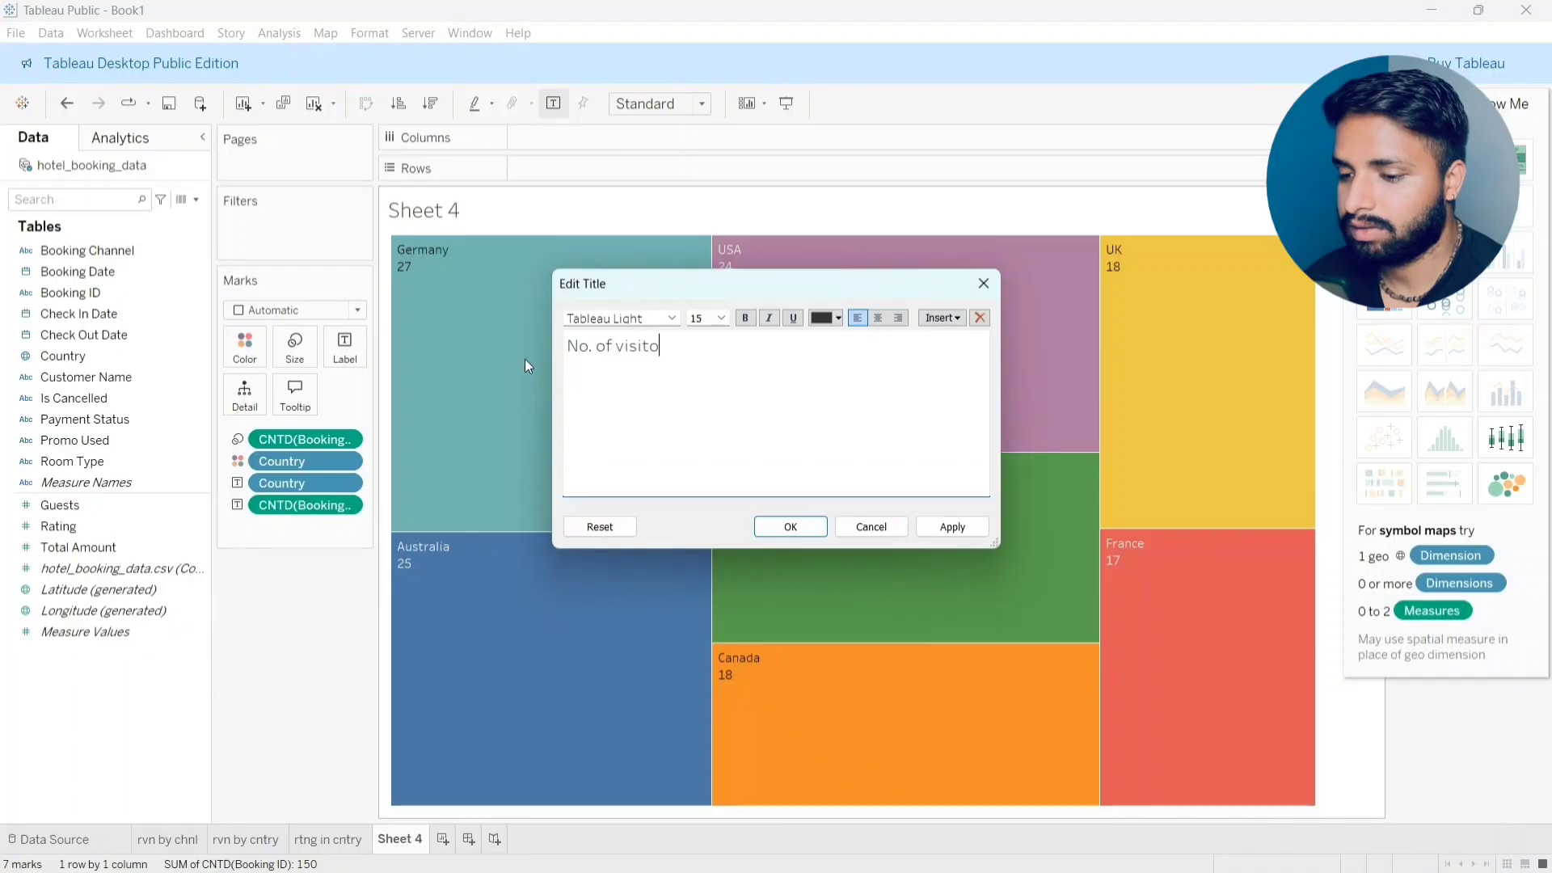
pyautogui.write('rs in countries')
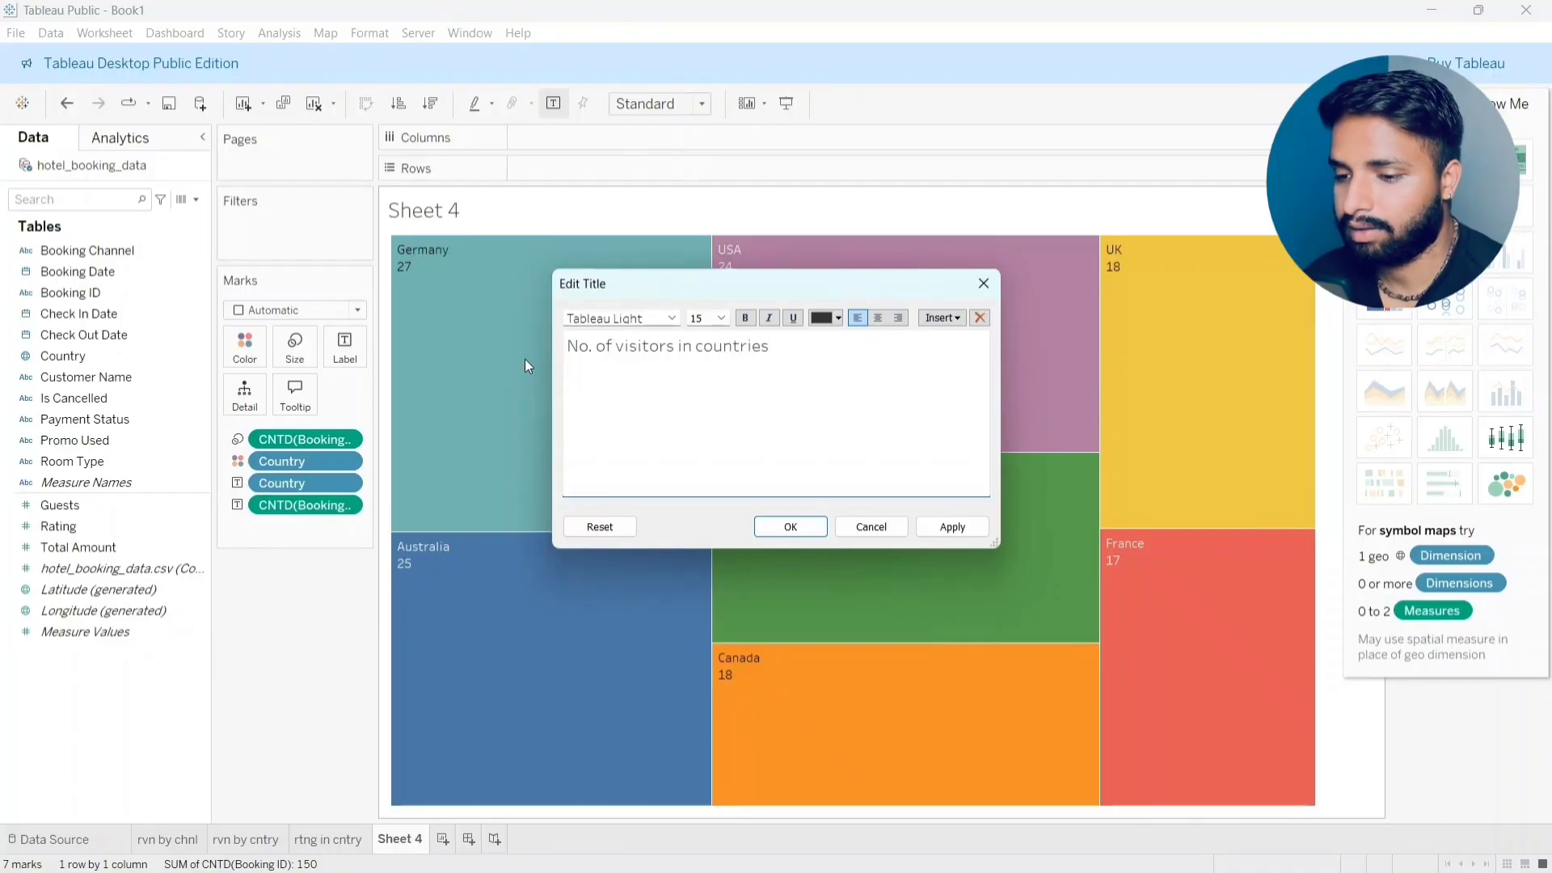
# Step: Format the whole treemap title as centred, bold and blue, and apply it
pyautogui.hotkey('shift', 'Left')
pyautogui.hotkey('shift', 'Left')
pyautogui.hotkey('shift', 'Left')
pyautogui.hotkey('shift', 'Left')
pyautogui.hotkey('shift', 'Left')
pyautogui.hotkey('shift', 'Left')
pyautogui.hotkey('shift', 'Left')
pyautogui.hotkey('shift', 'Left')
pyautogui.hotkey('shift', 'Left')
pyautogui.hotkey('shift', 'Left')
pyautogui.hotkey('shift', 'Left')
pyautogui.hotkey('shift', 'Left')
pyautogui.hotkey('shift', 'Left')
pyautogui.hotkey('shift', 'Left')
pyautogui.hotkey('shift', 'Left')
pyautogui.hotkey('shift', 'Left')
pyautogui.hotkey('shift', 'Left')
pyautogui.hotkey('shift', 'Left')
pyautogui.hotkey('shift', 'Left')
pyautogui.hotkey('shift', 'Left')
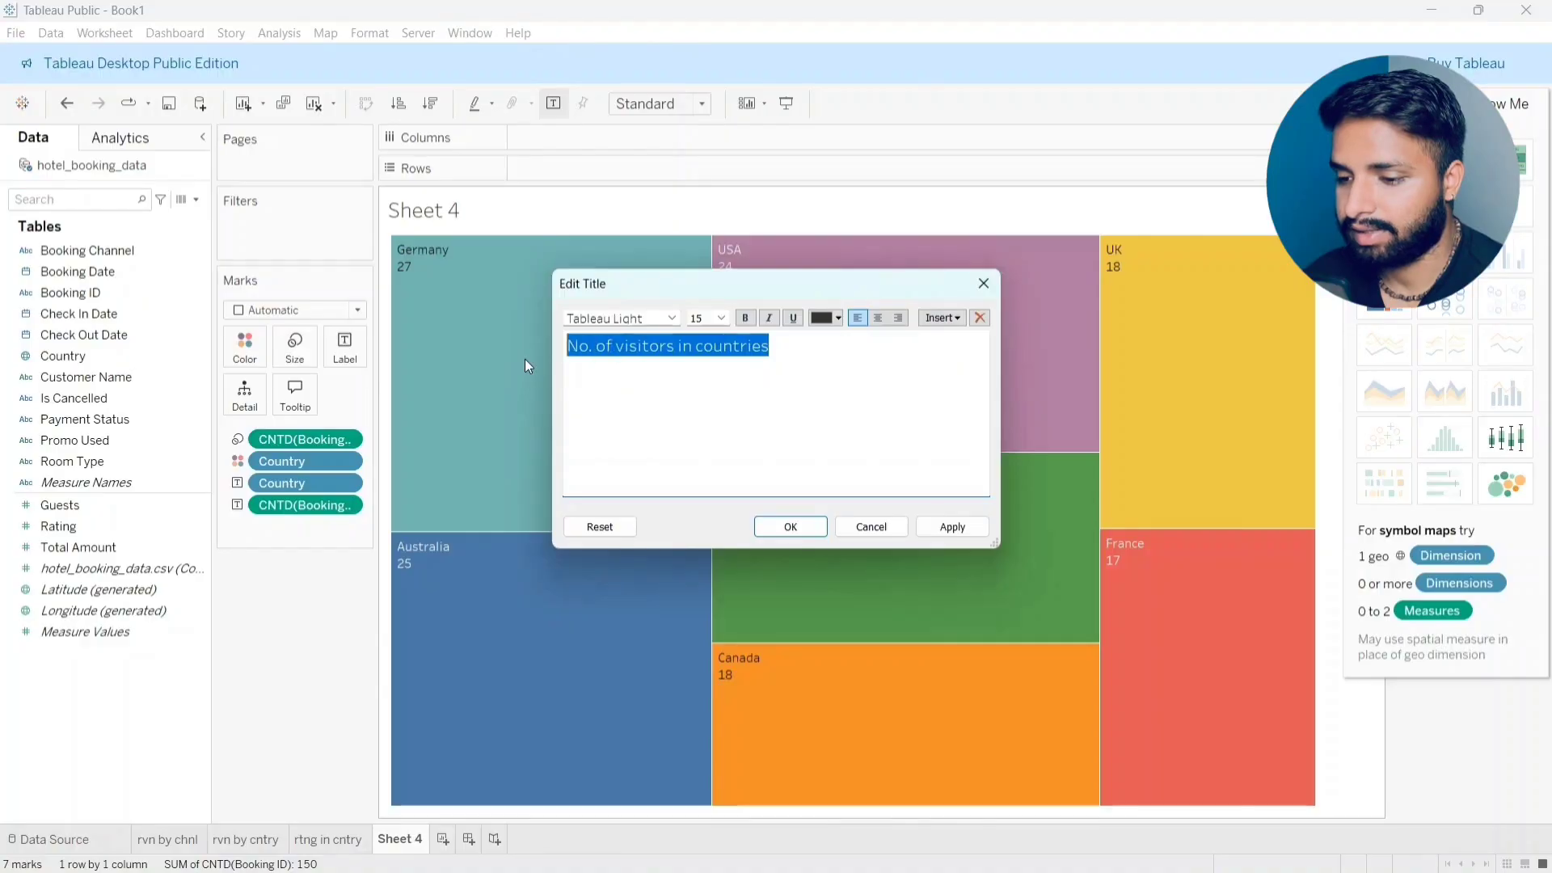
pyautogui.click(878, 319)
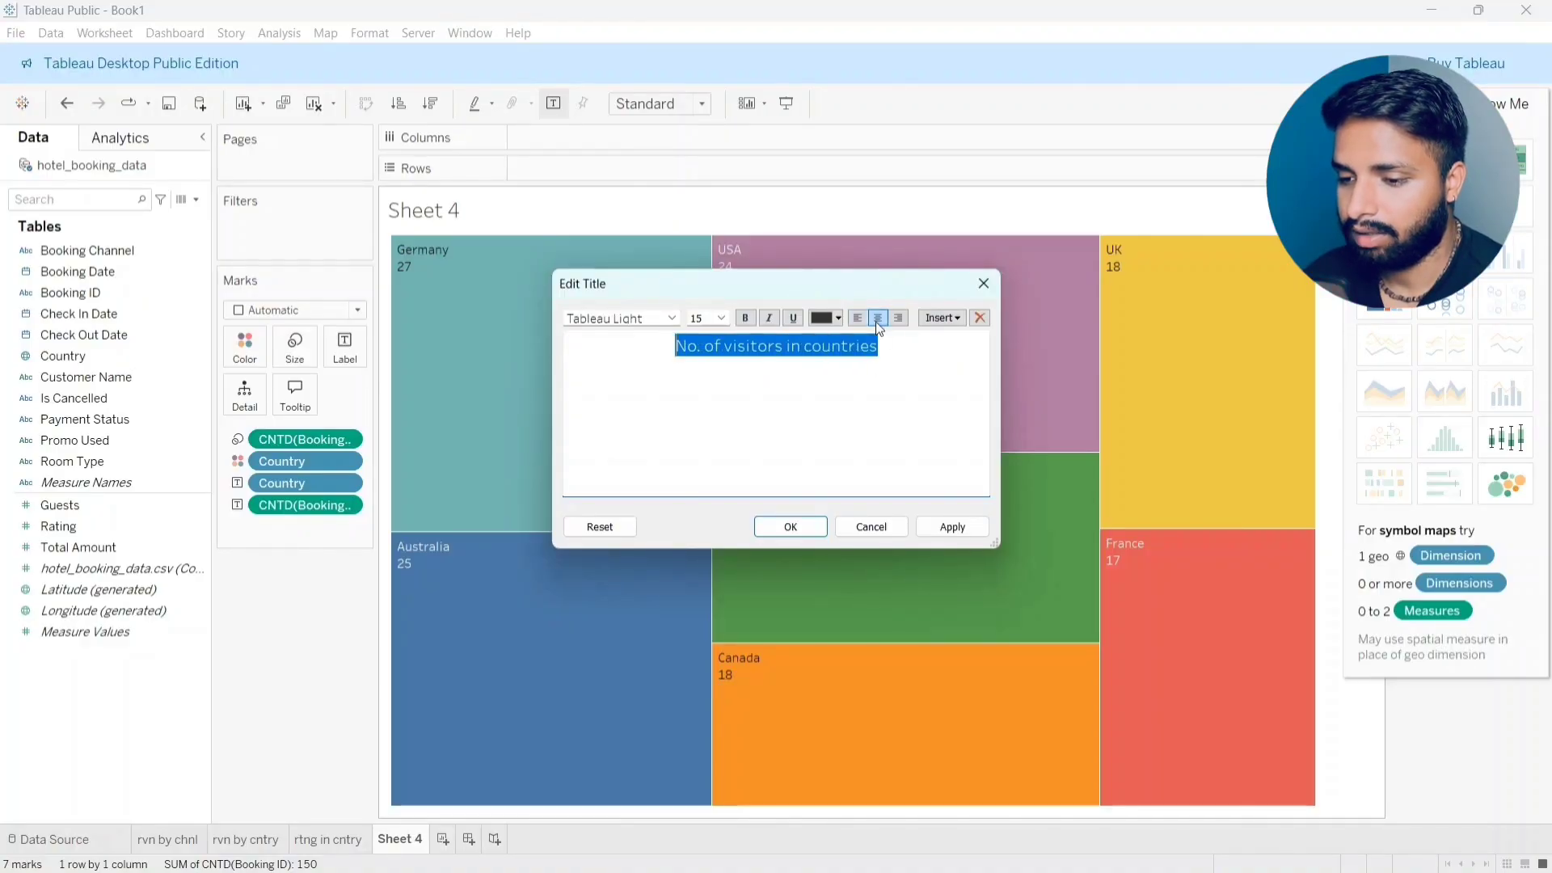
pyautogui.click(741, 320)
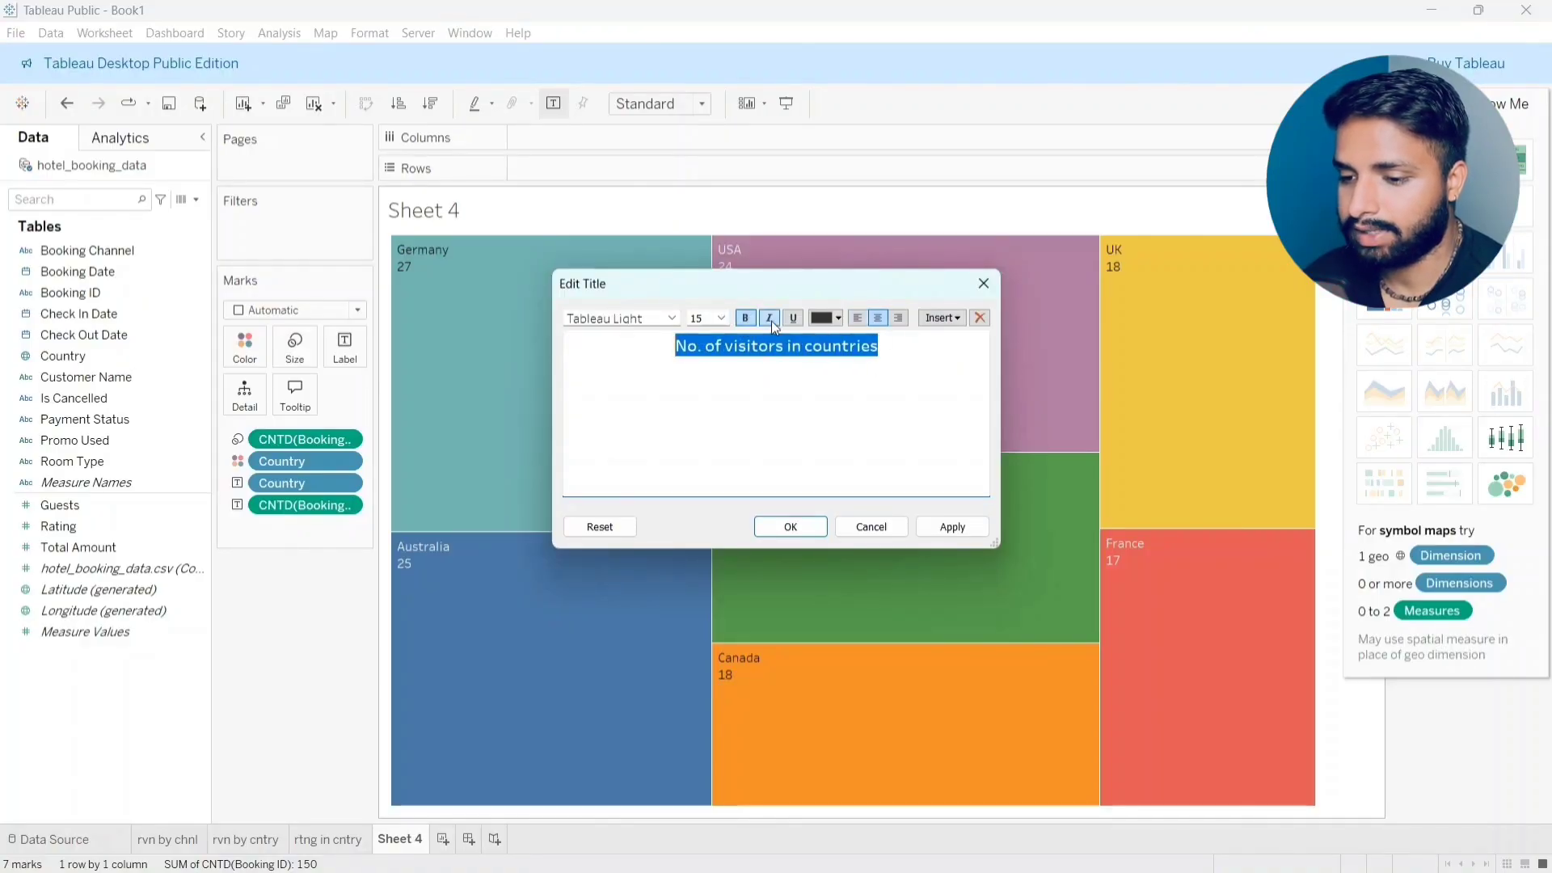
pyautogui.click(838, 319)
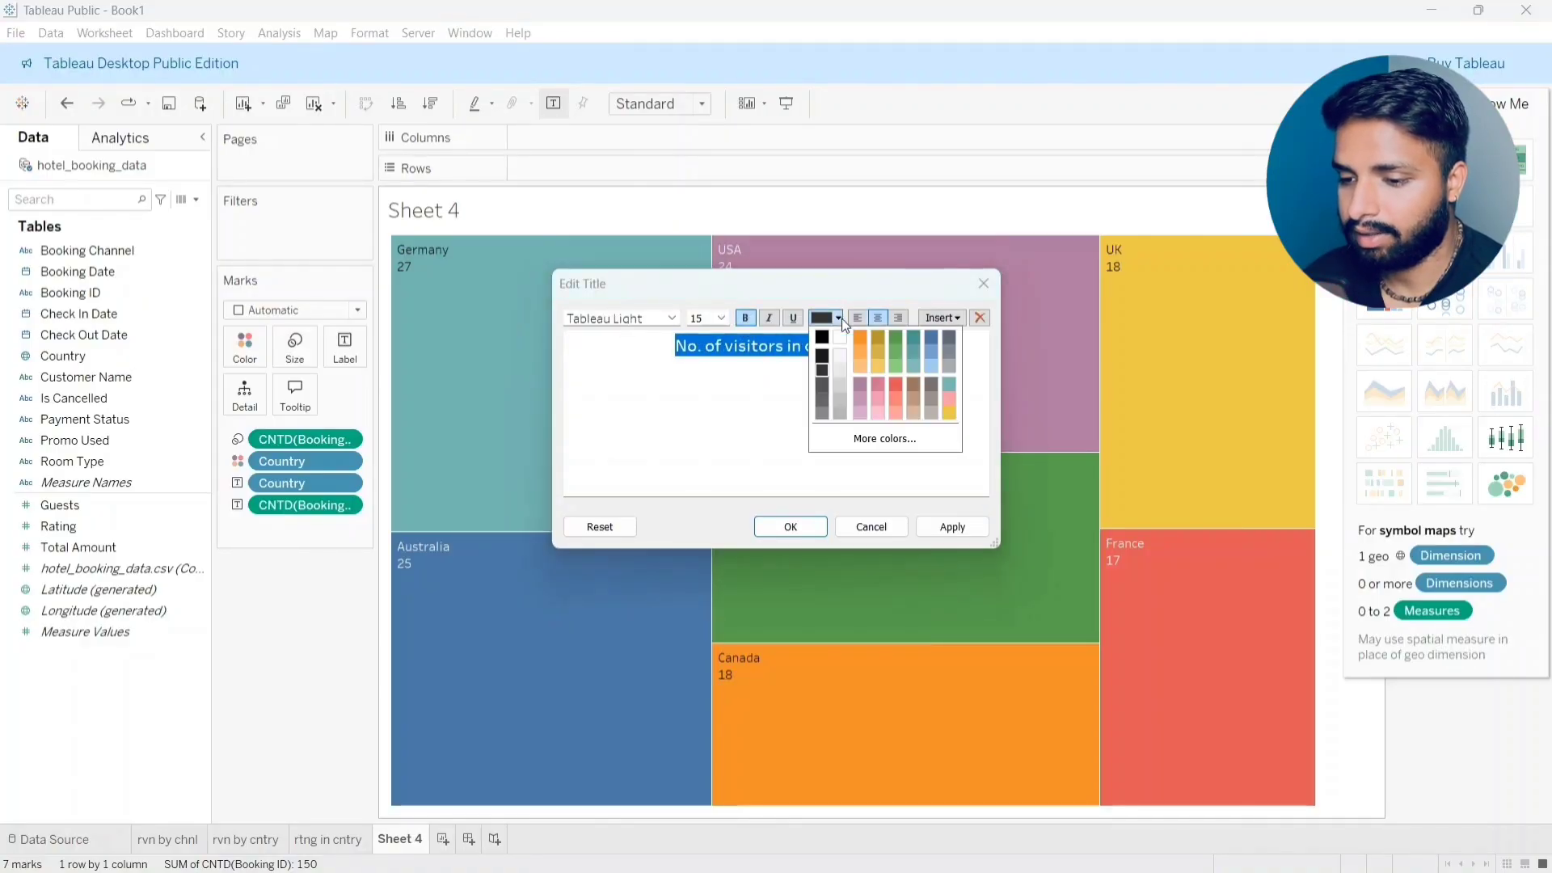
pyautogui.click(932, 336)
pyautogui.click(952, 527)
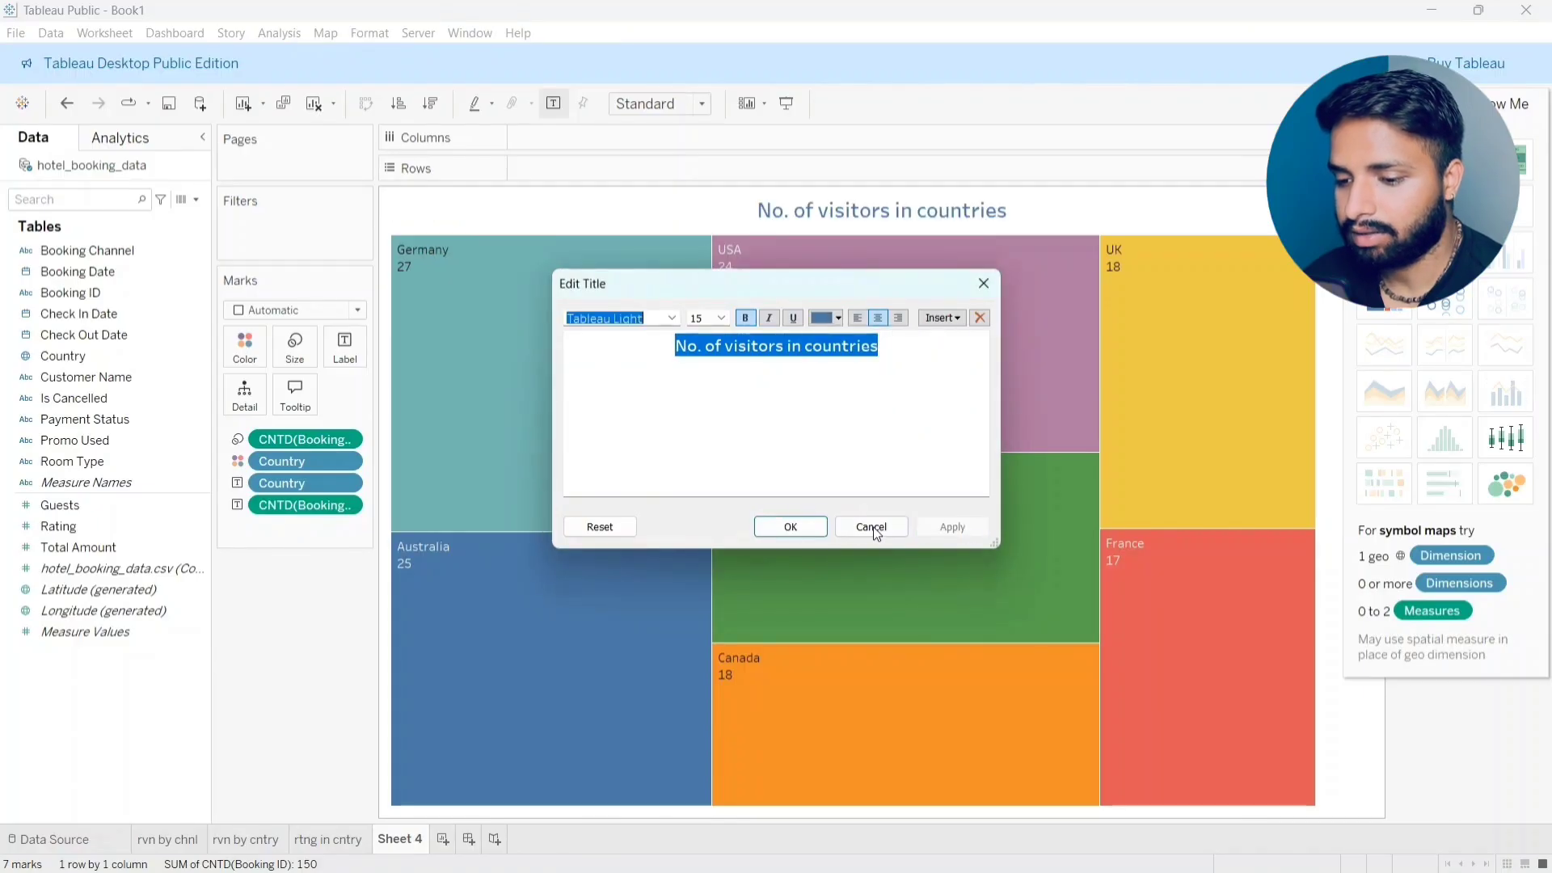
pyautogui.click(792, 527)
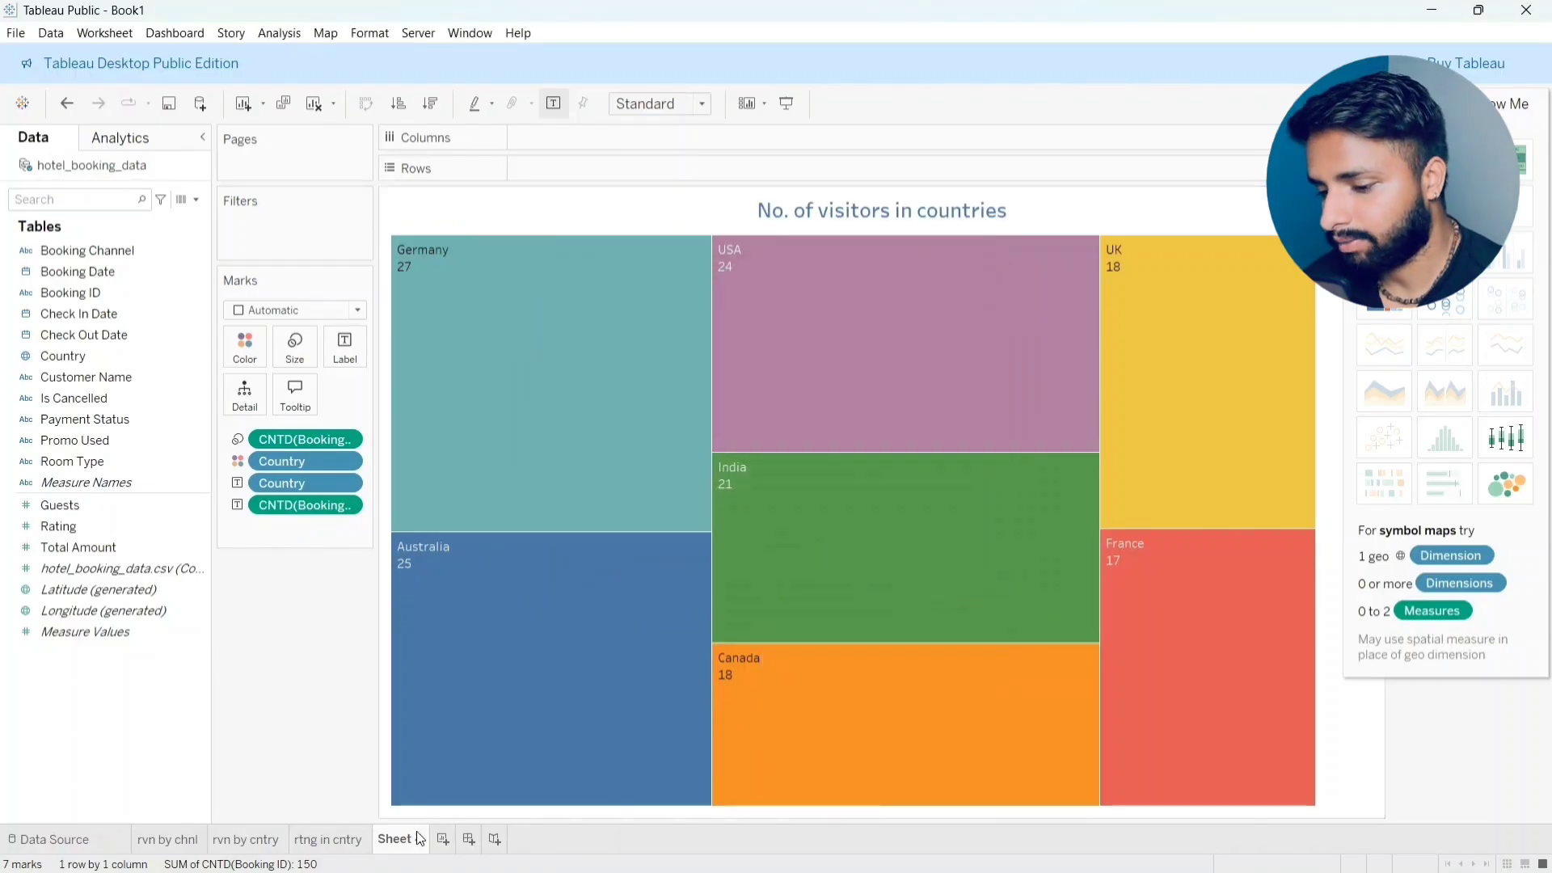
# Step: Replace the title of the "rtng in cntry" map with "Rating in countries"
pyautogui.click(322, 844)
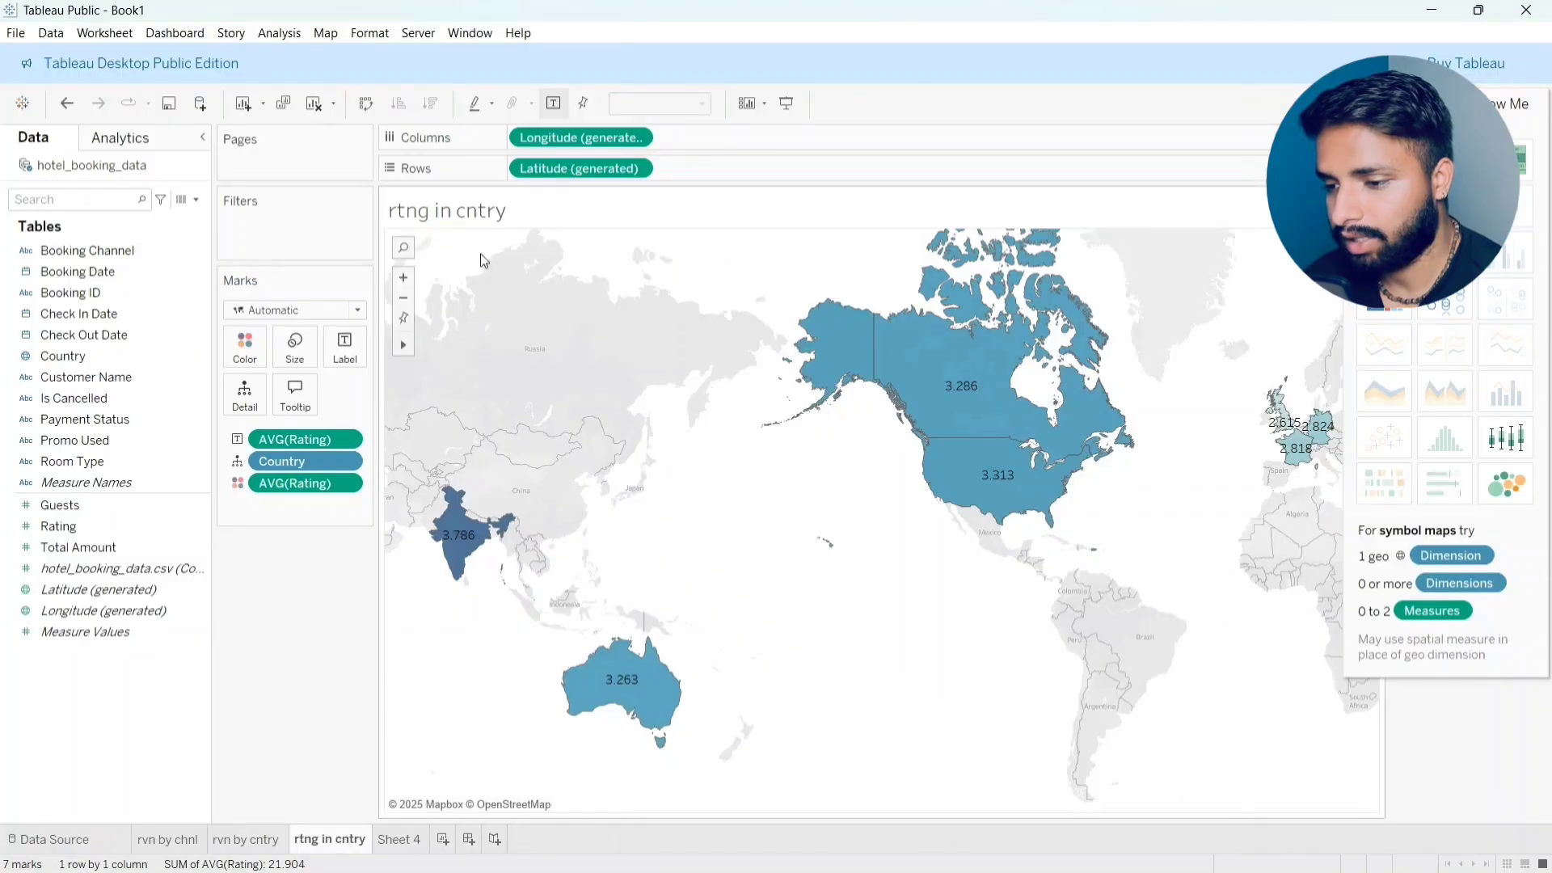
pyautogui.doubleClick(478, 215)
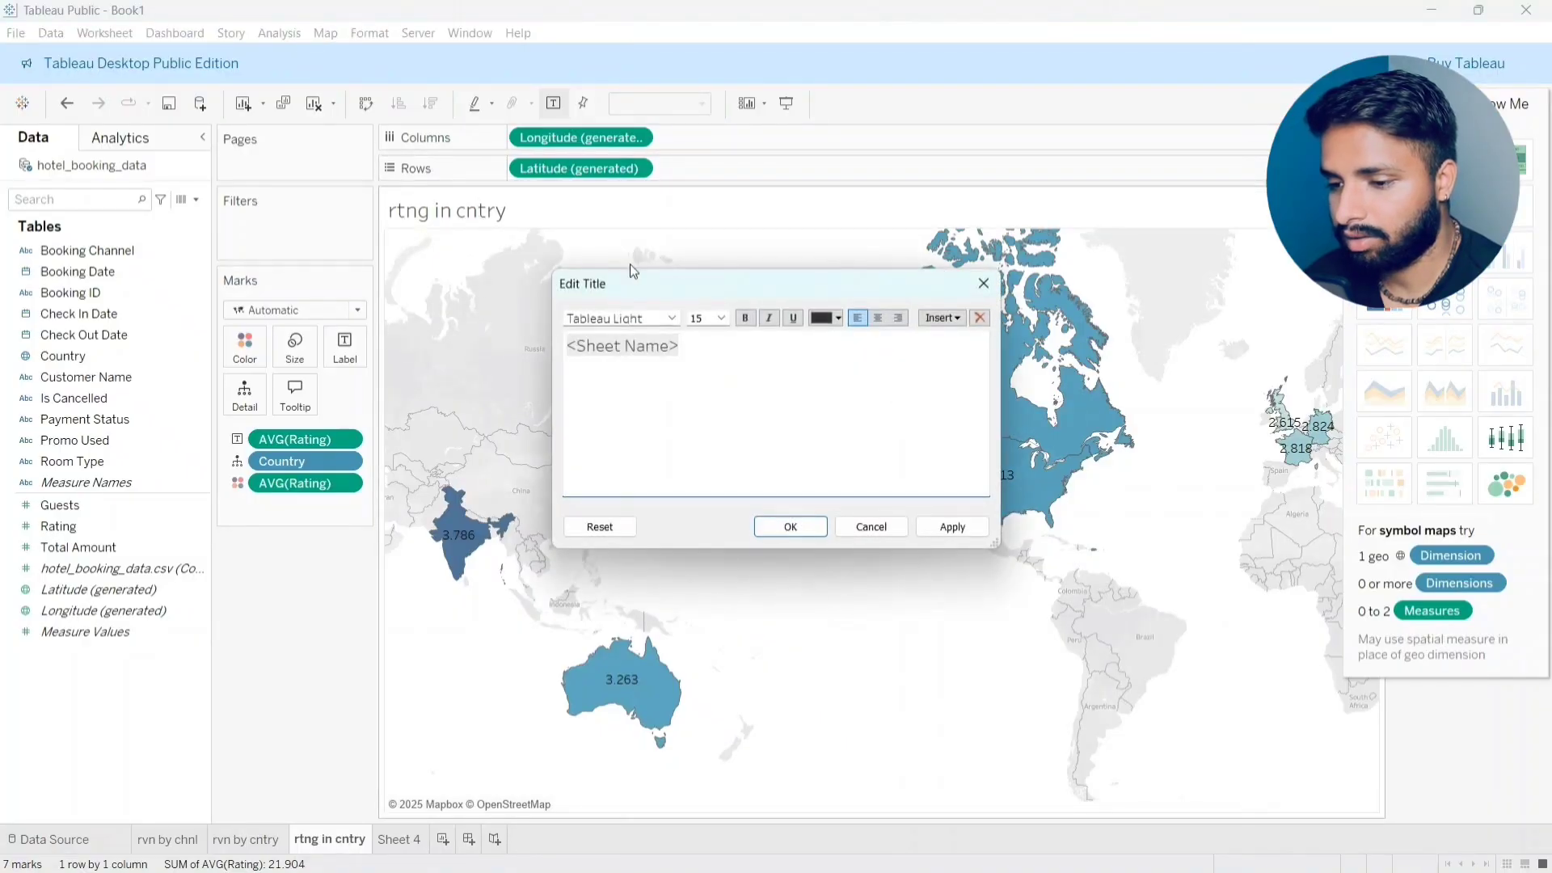
pyautogui.moveTo(606, 358); pyautogui.dragTo(558, 352)
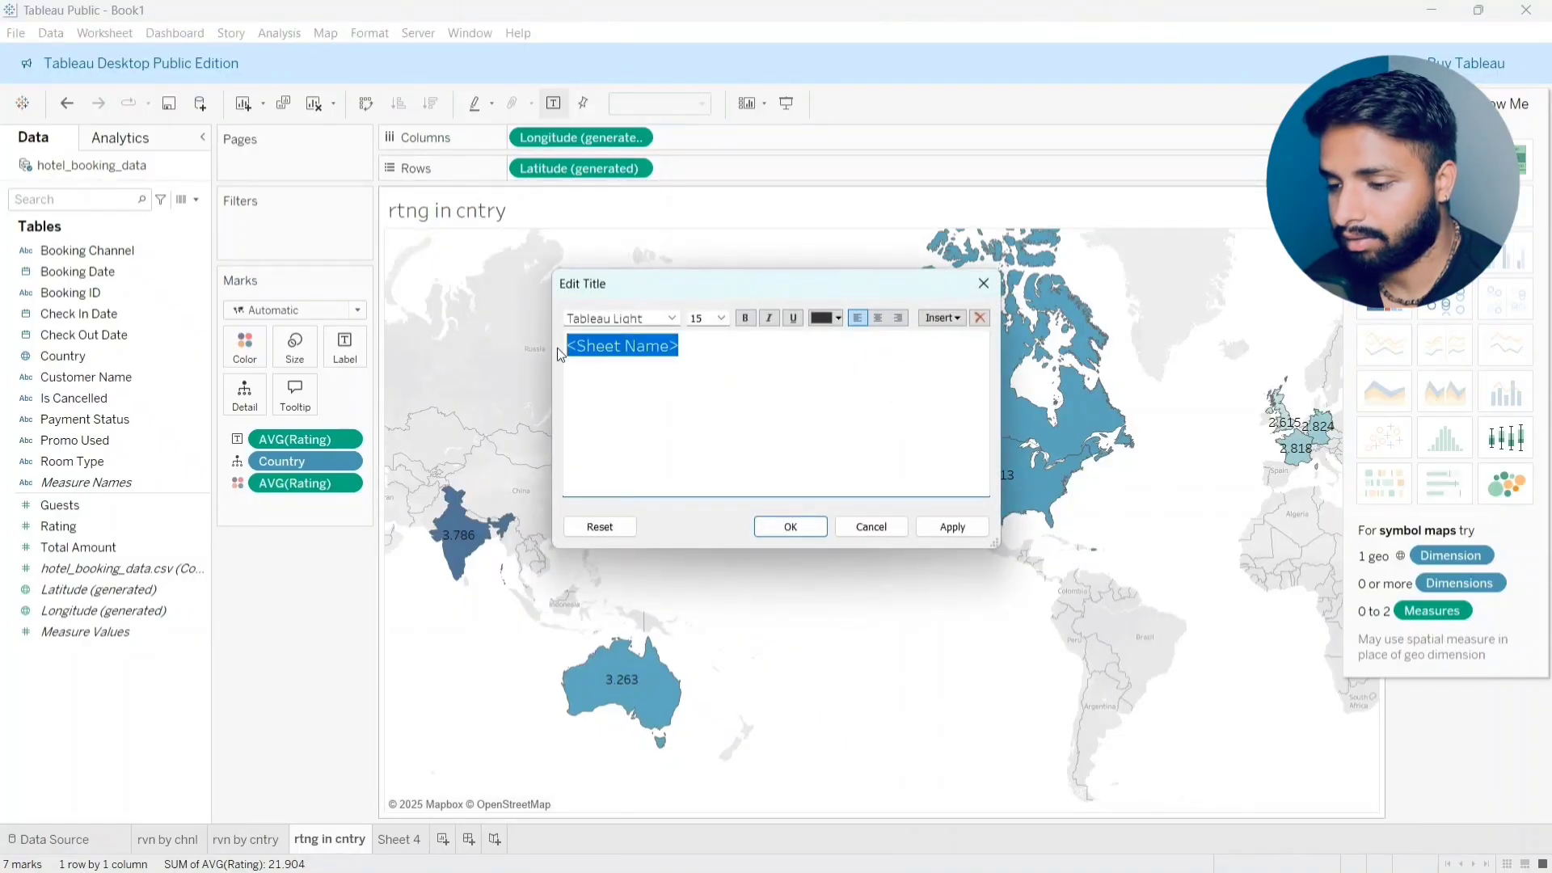
pyautogui.press('BackSpace')
pyautogui.write('Rating in')
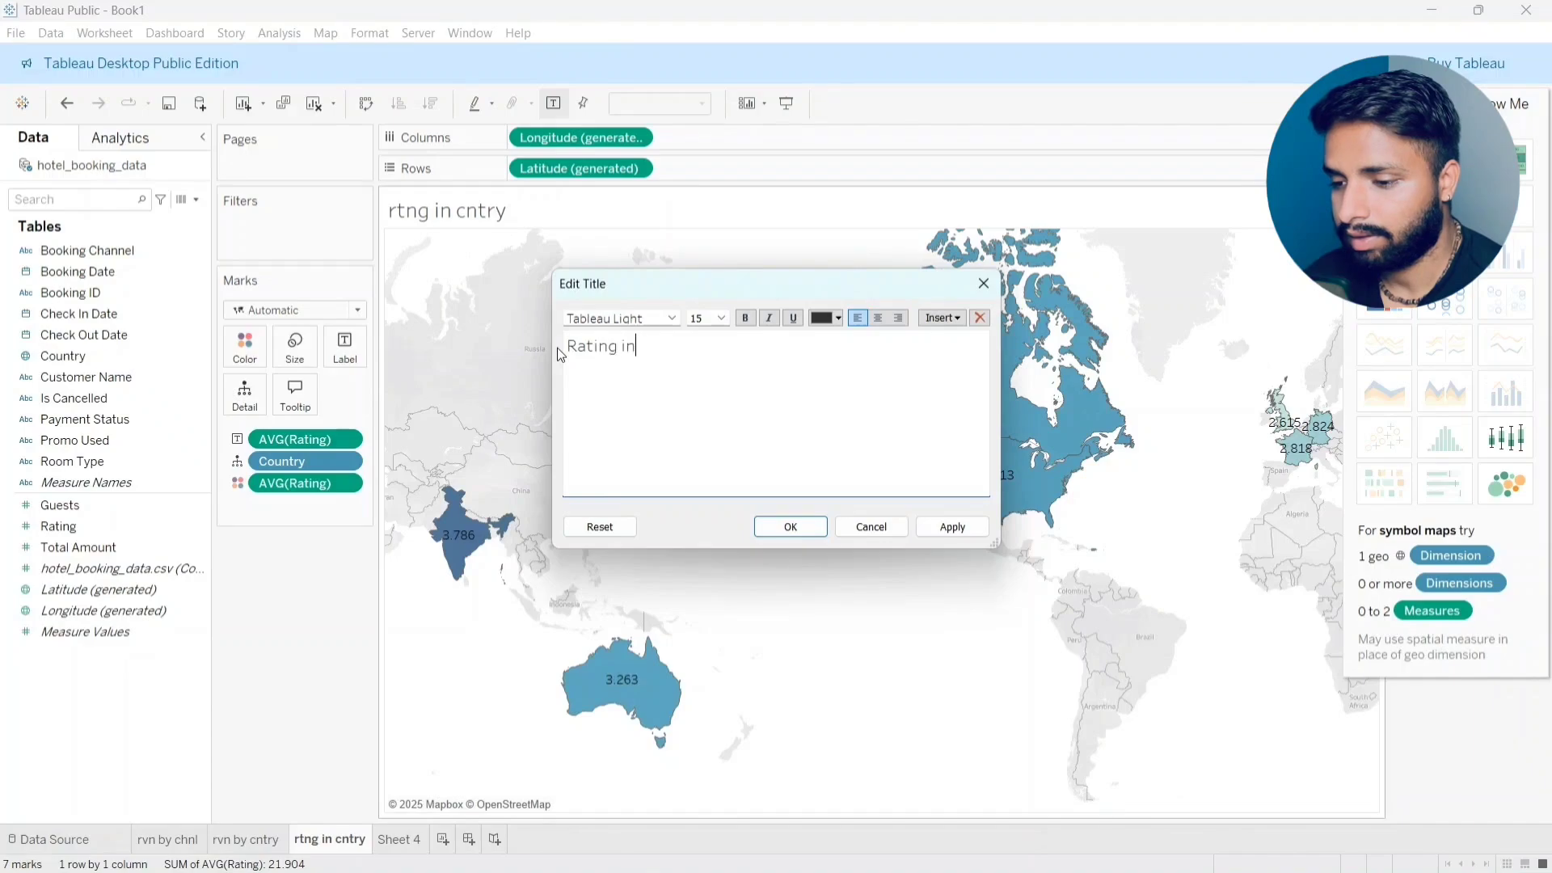
pyautogui.write(' country')
pyautogui.press('BackSpace')
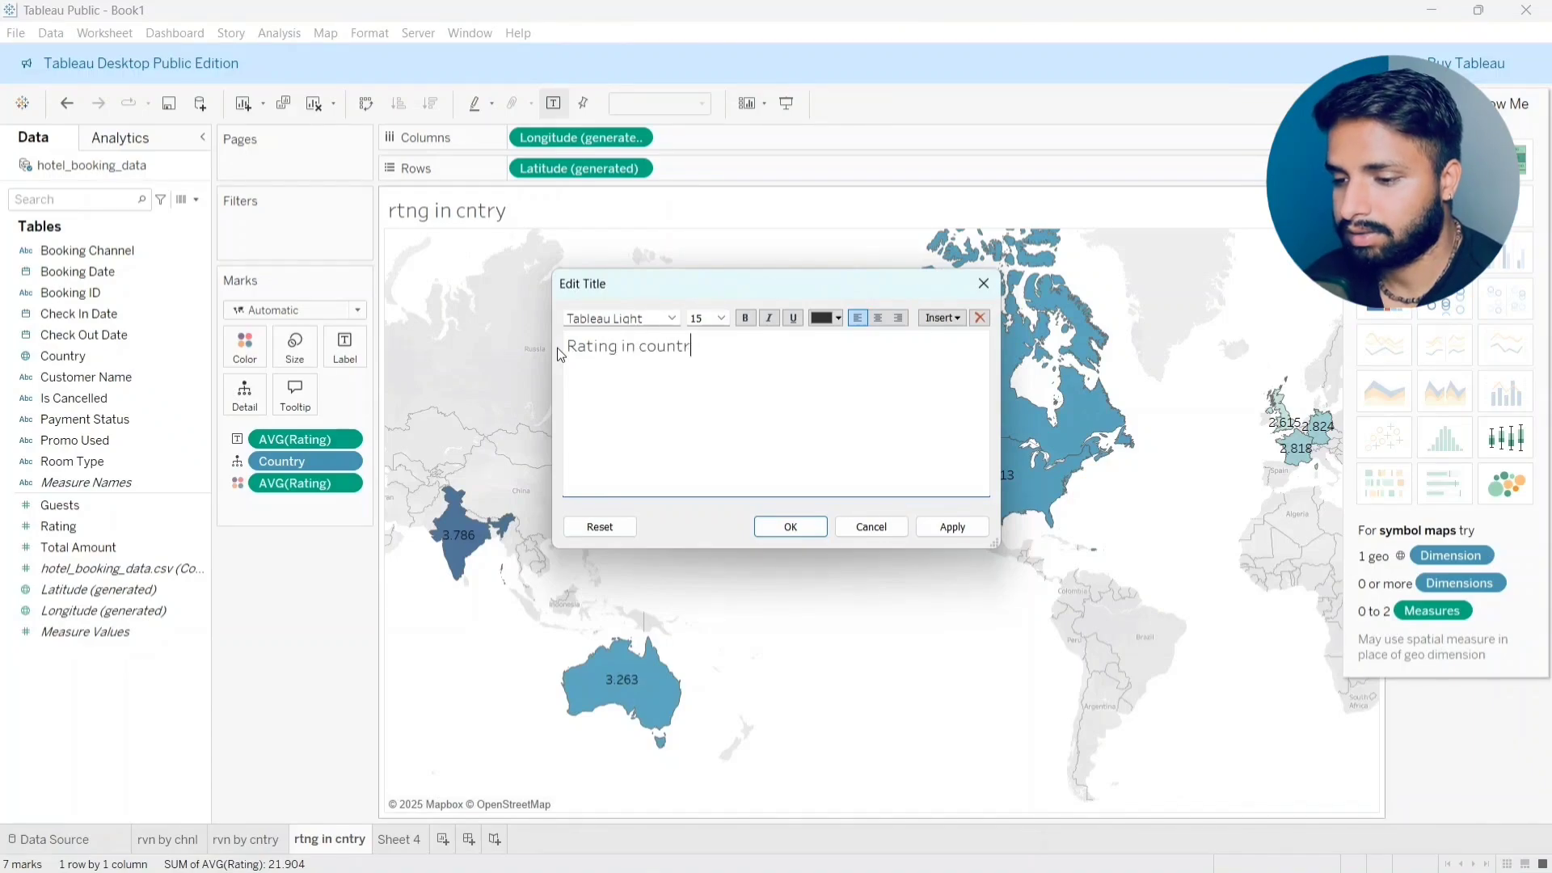
pyautogui.write('ies')
# Step: Format the whole map title as bold, centred and blue, and apply it
pyautogui.hotkey('shift', 'Left')
pyautogui.hotkey('shift', 'Left')
pyautogui.hotkey('shift', 'Left')
pyautogui.hotkey('shift', 'Left')
pyautogui.hotkey('shift', 'Left')
pyautogui.hotkey('shift', 'Left')
pyautogui.hotkey('shift', 'Left')
pyautogui.hotkey('shift', 'Left')
pyautogui.hotkey('shift', 'Left')
pyautogui.hotkey('shift', 'Left')
pyautogui.hotkey('shift', 'Left')
pyautogui.hotkey('shift', 'Left')
pyautogui.hotkey('shift', 'Left')
pyautogui.hotkey('shift', 'Left')
pyautogui.hotkey('shift', 'Left')
pyautogui.hotkey('shift', 'Left')
pyautogui.hotkey('shift', 'Left')
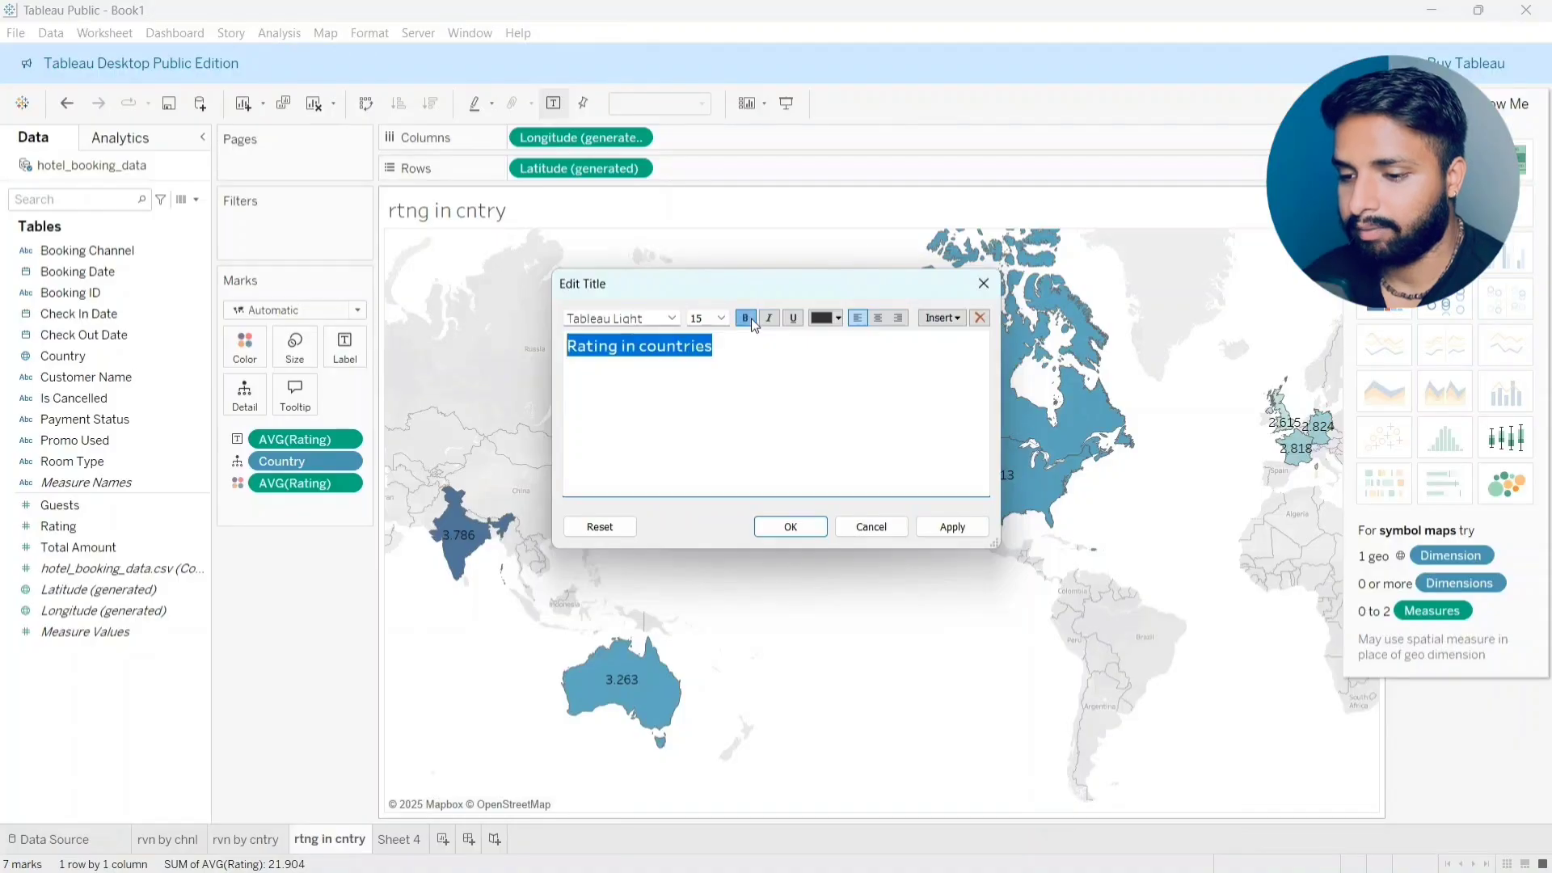
pyautogui.click(878, 318)
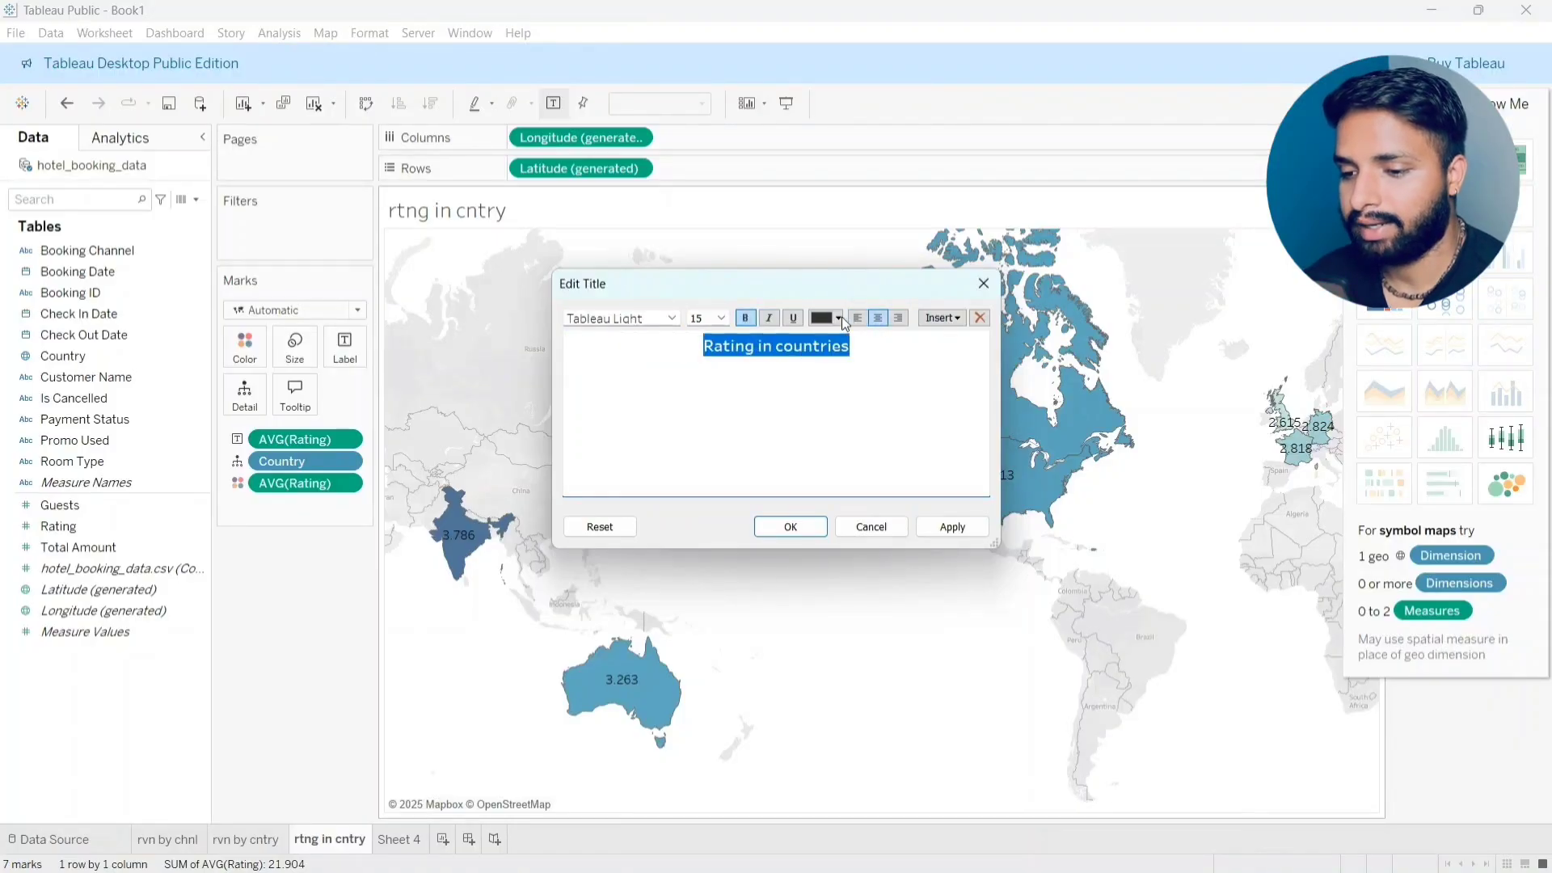
pyautogui.click(839, 318)
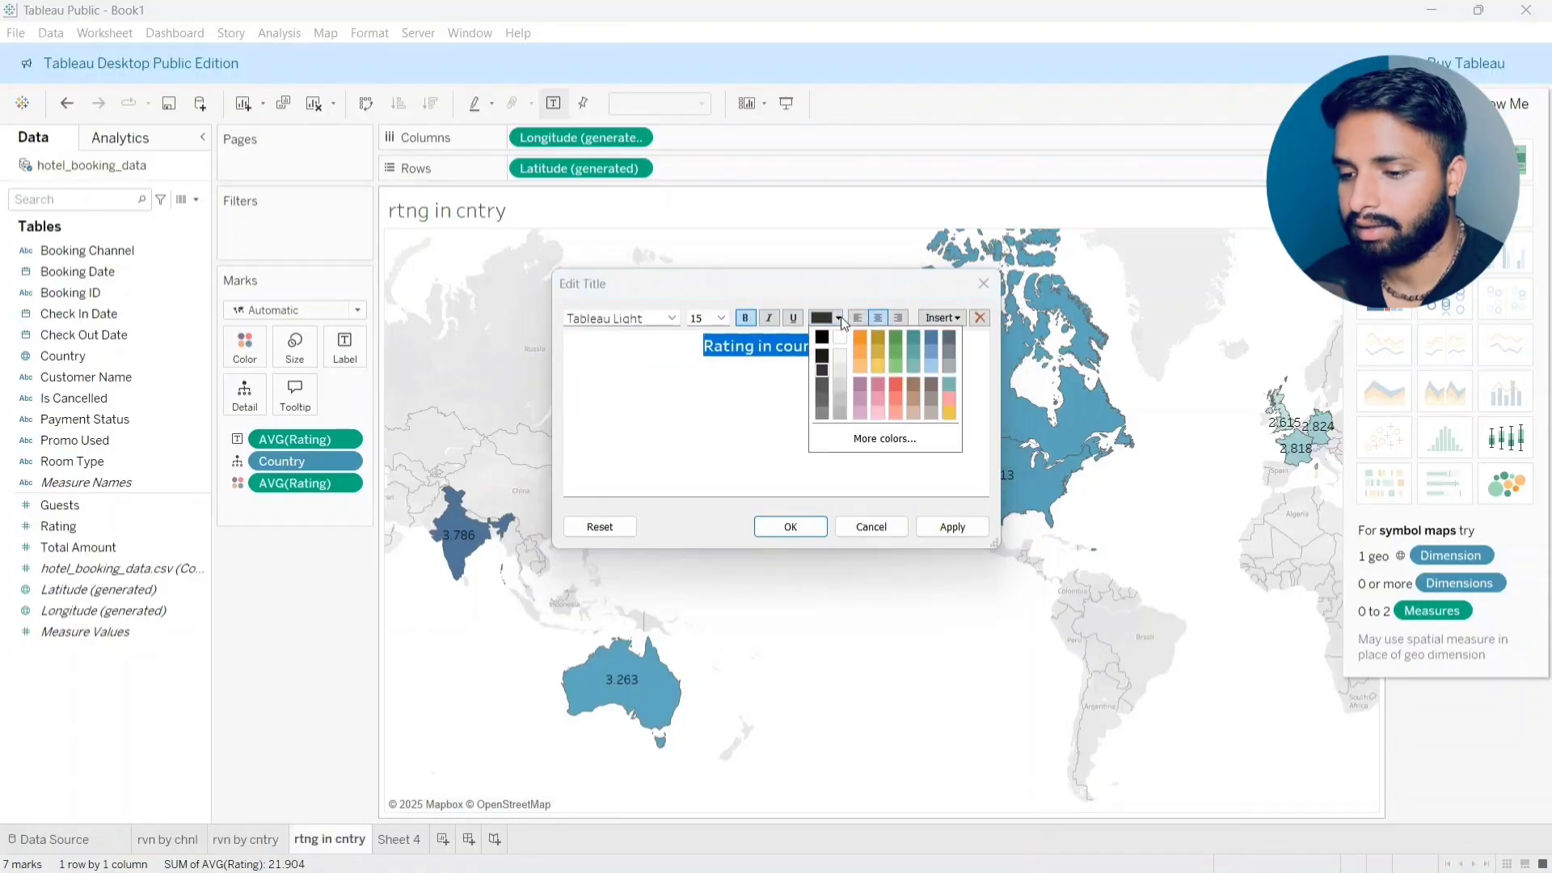
pyautogui.click(933, 334)
pyautogui.click(965, 529)
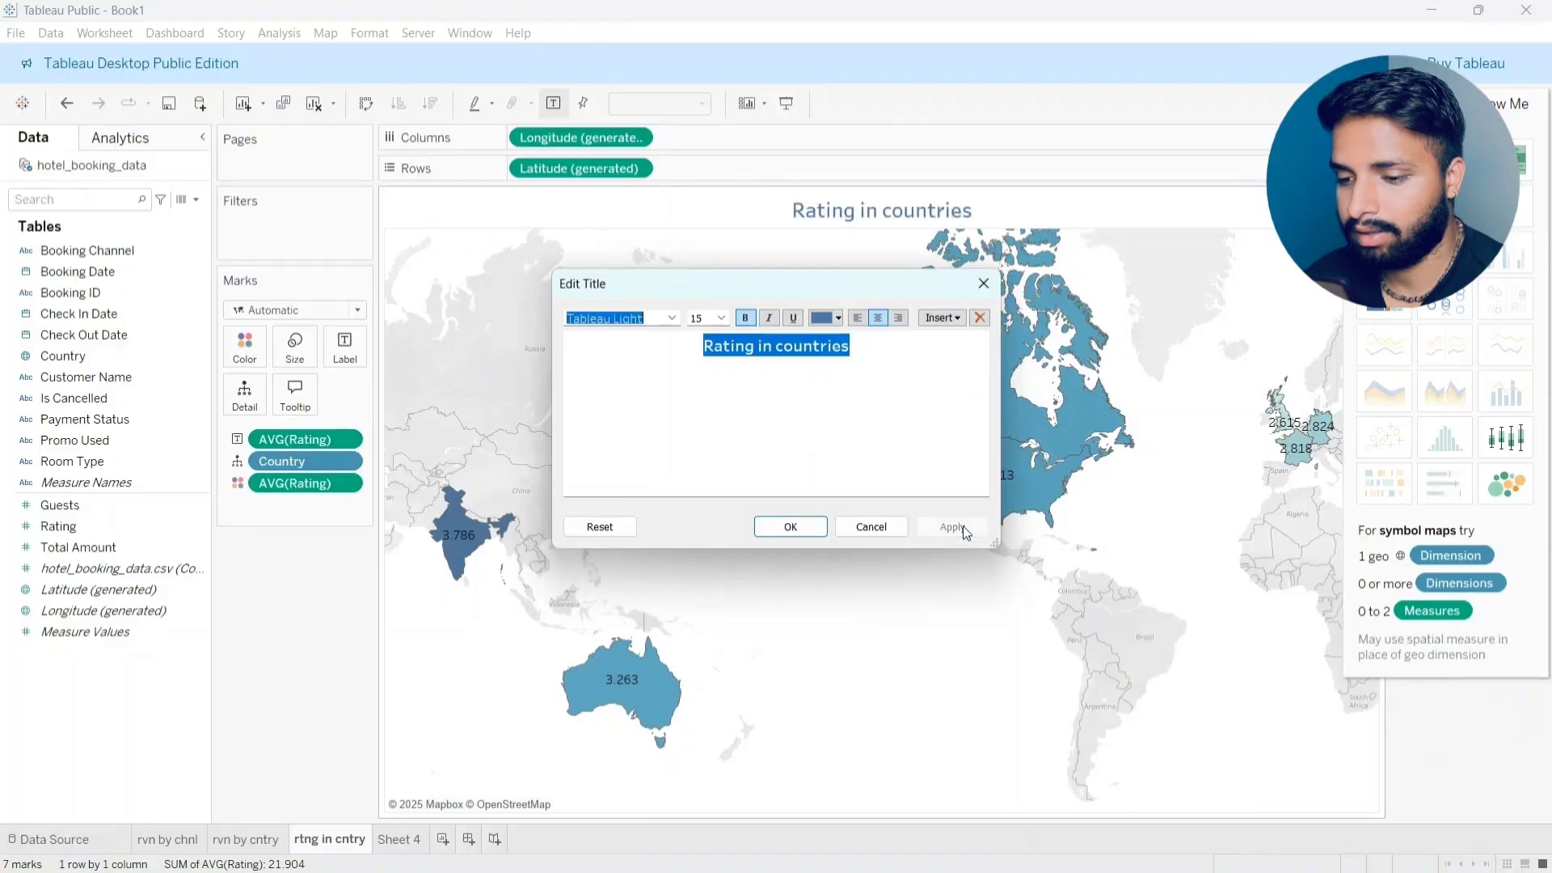
pyautogui.click(813, 530)
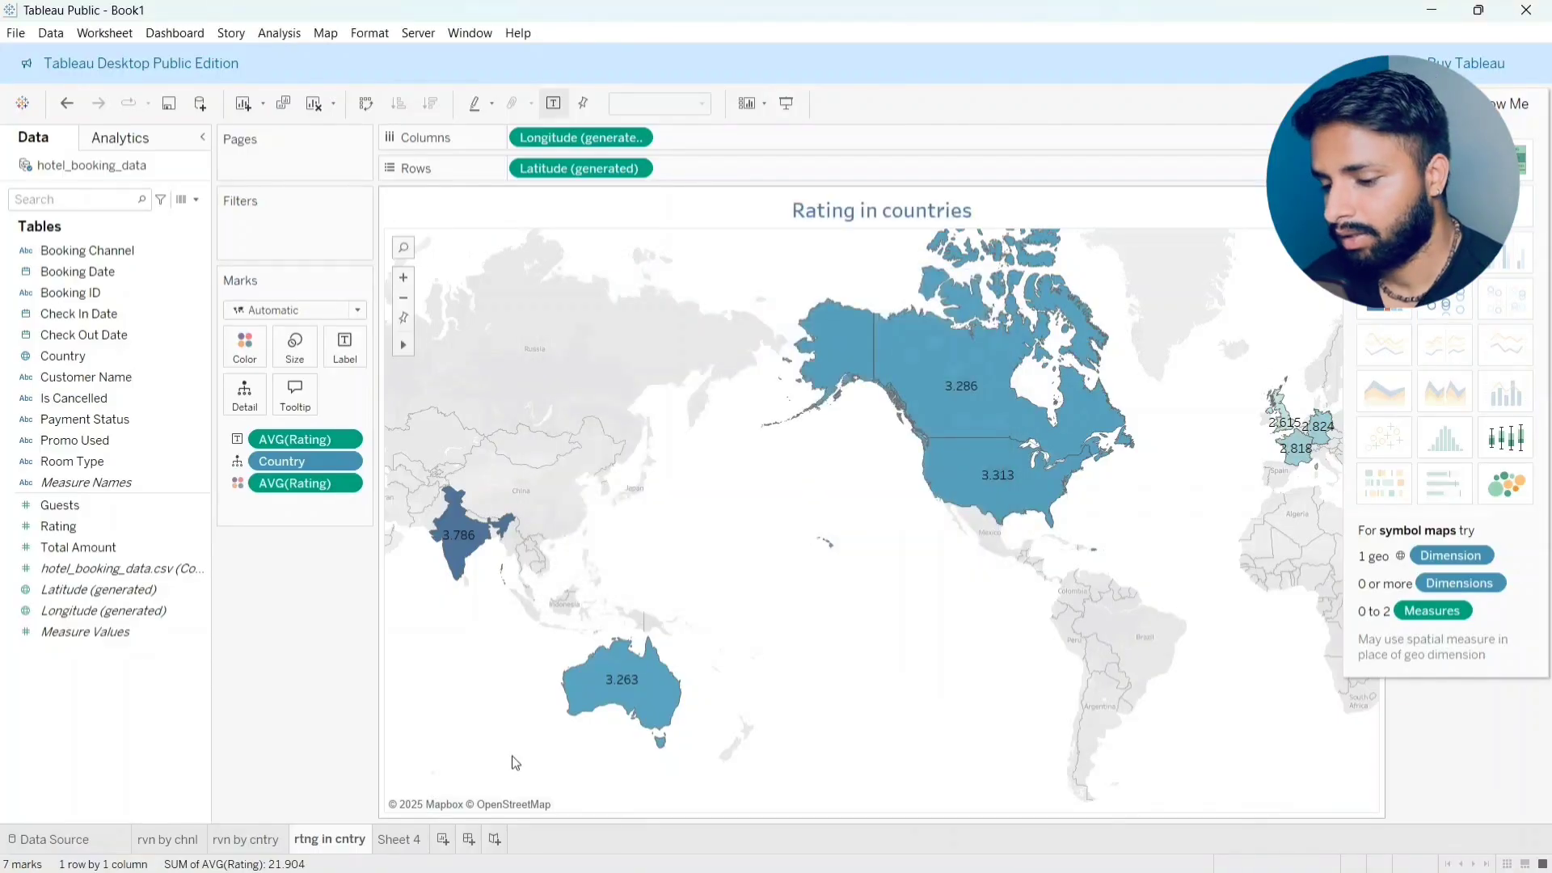
# Step: Rename the treemap worksheet Sheet 4 as "vstrs in cntry"
pyautogui.click(410, 840)
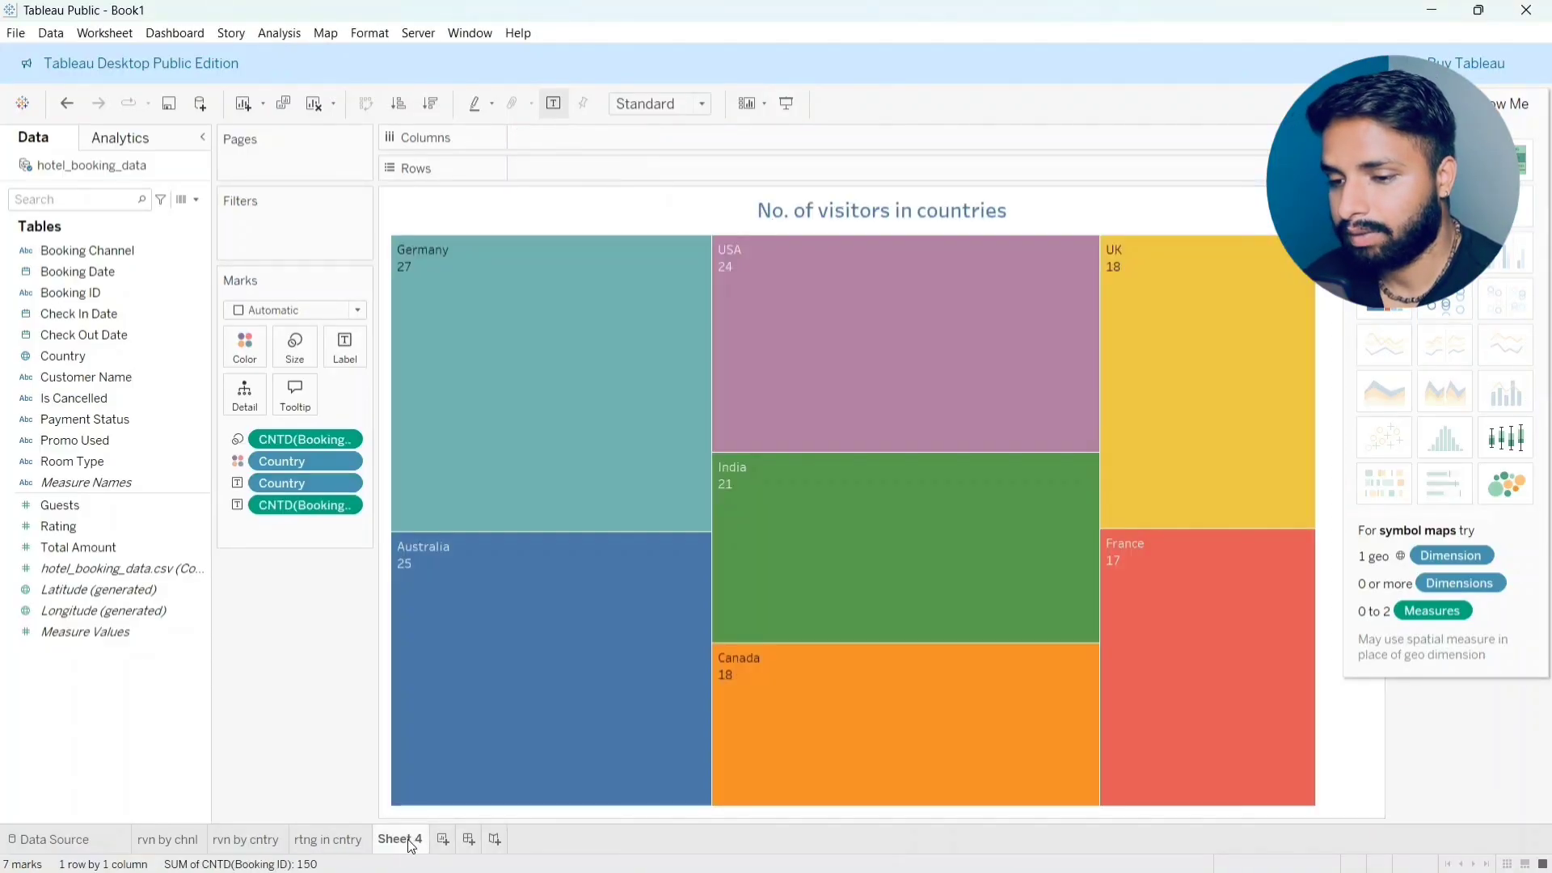
pyautogui.doubleClick(410, 841)
pyautogui.press('BackSpace')
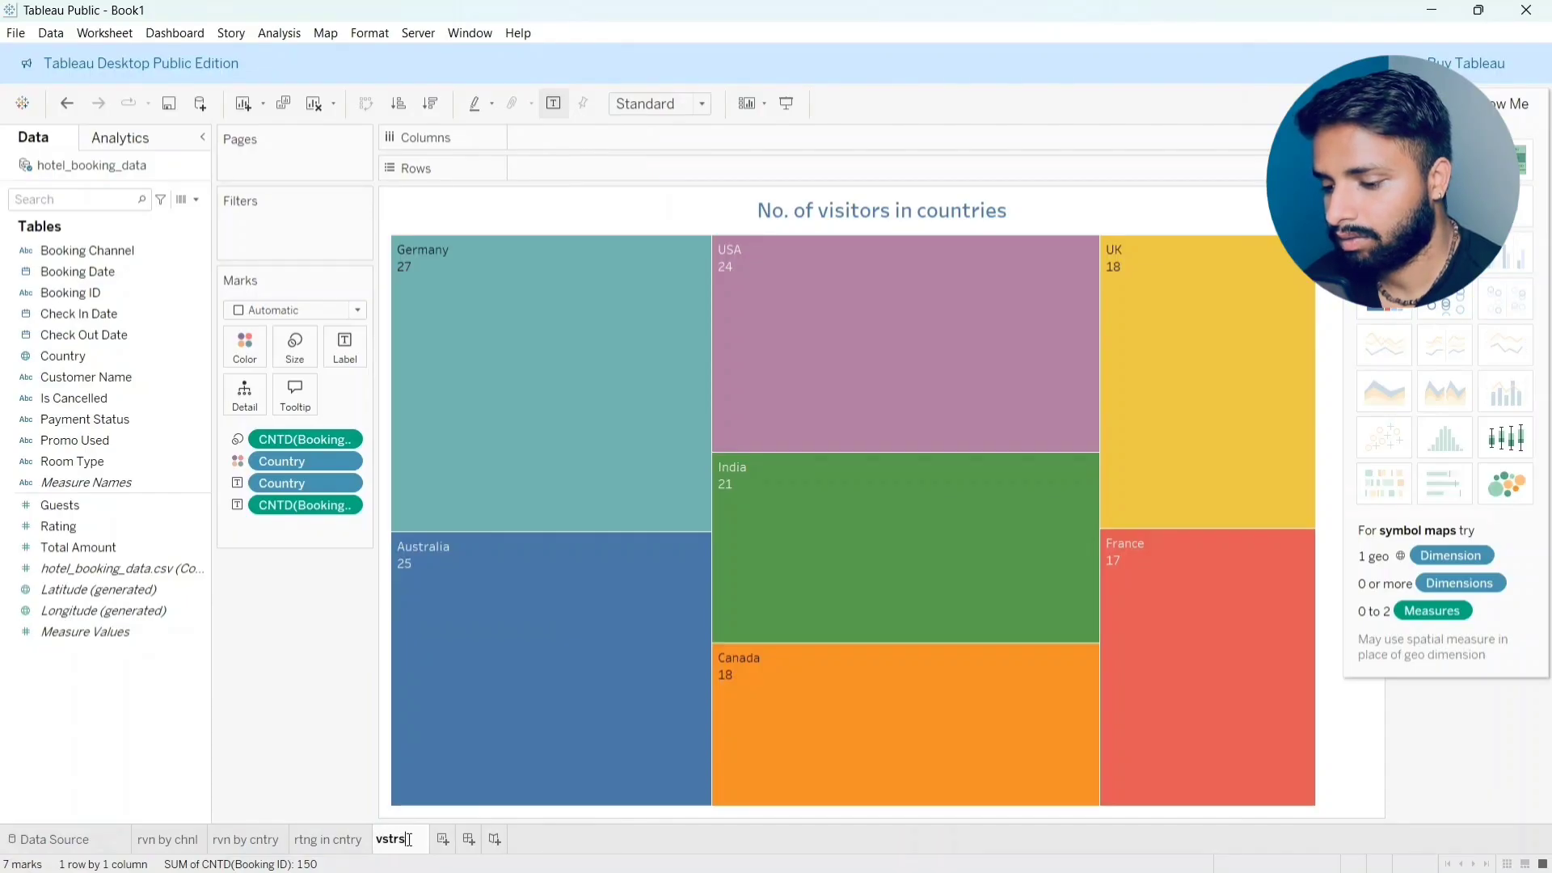
pyautogui.write('vstrs in cntry')
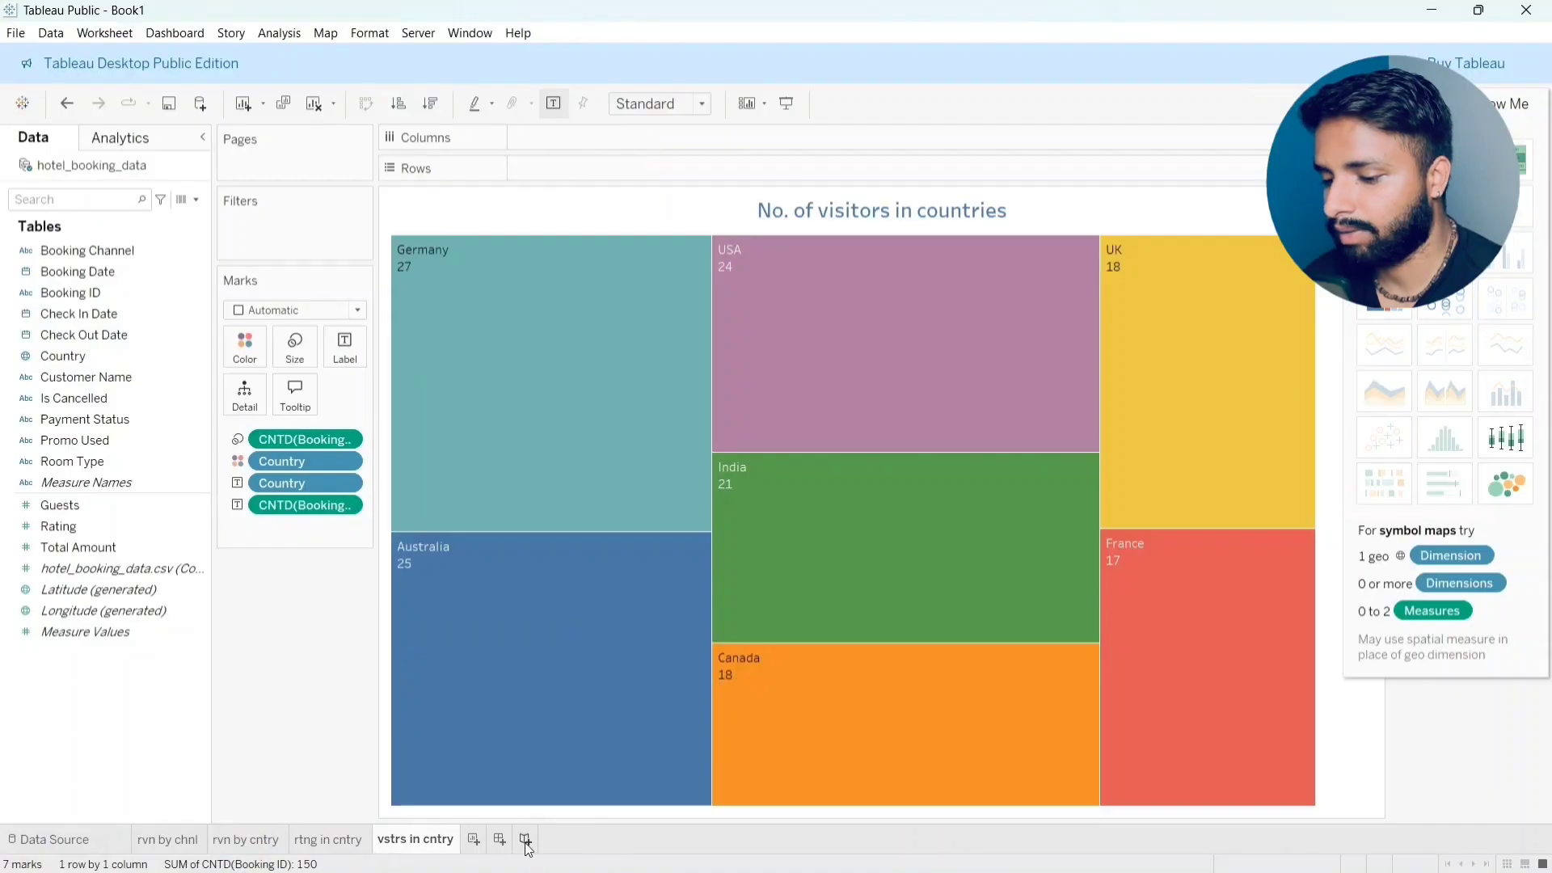
# Step: On a new worksheet, build a vertical bar chart of Total Amount by Room Type
pyautogui.click(483, 840)
pyautogui.click(170, 422)
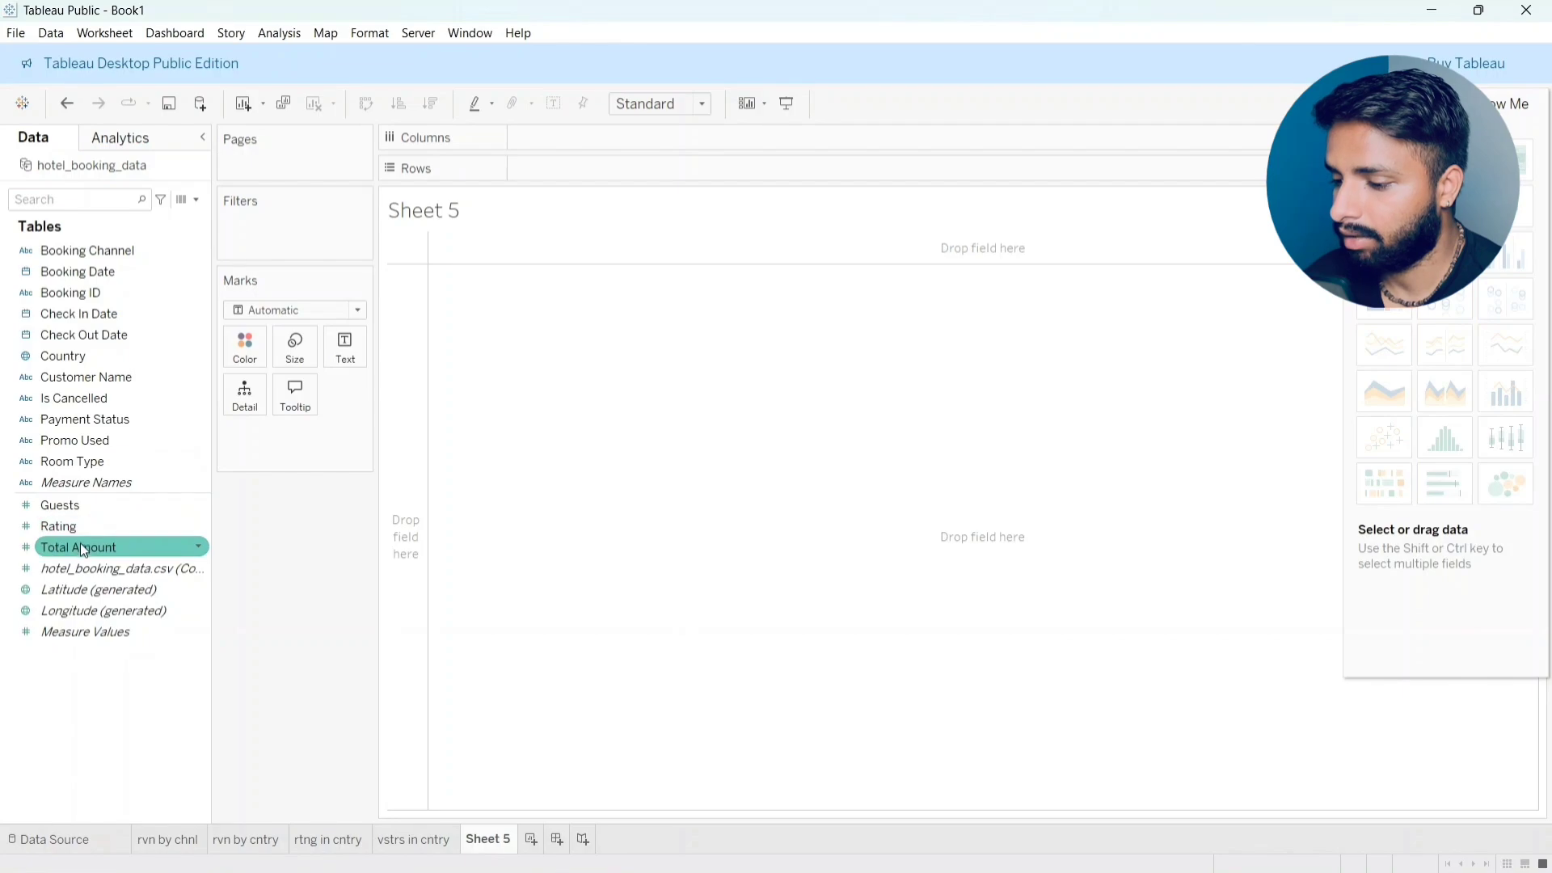
pyautogui.moveTo(82, 549); pyautogui.dragTo(550, 165)
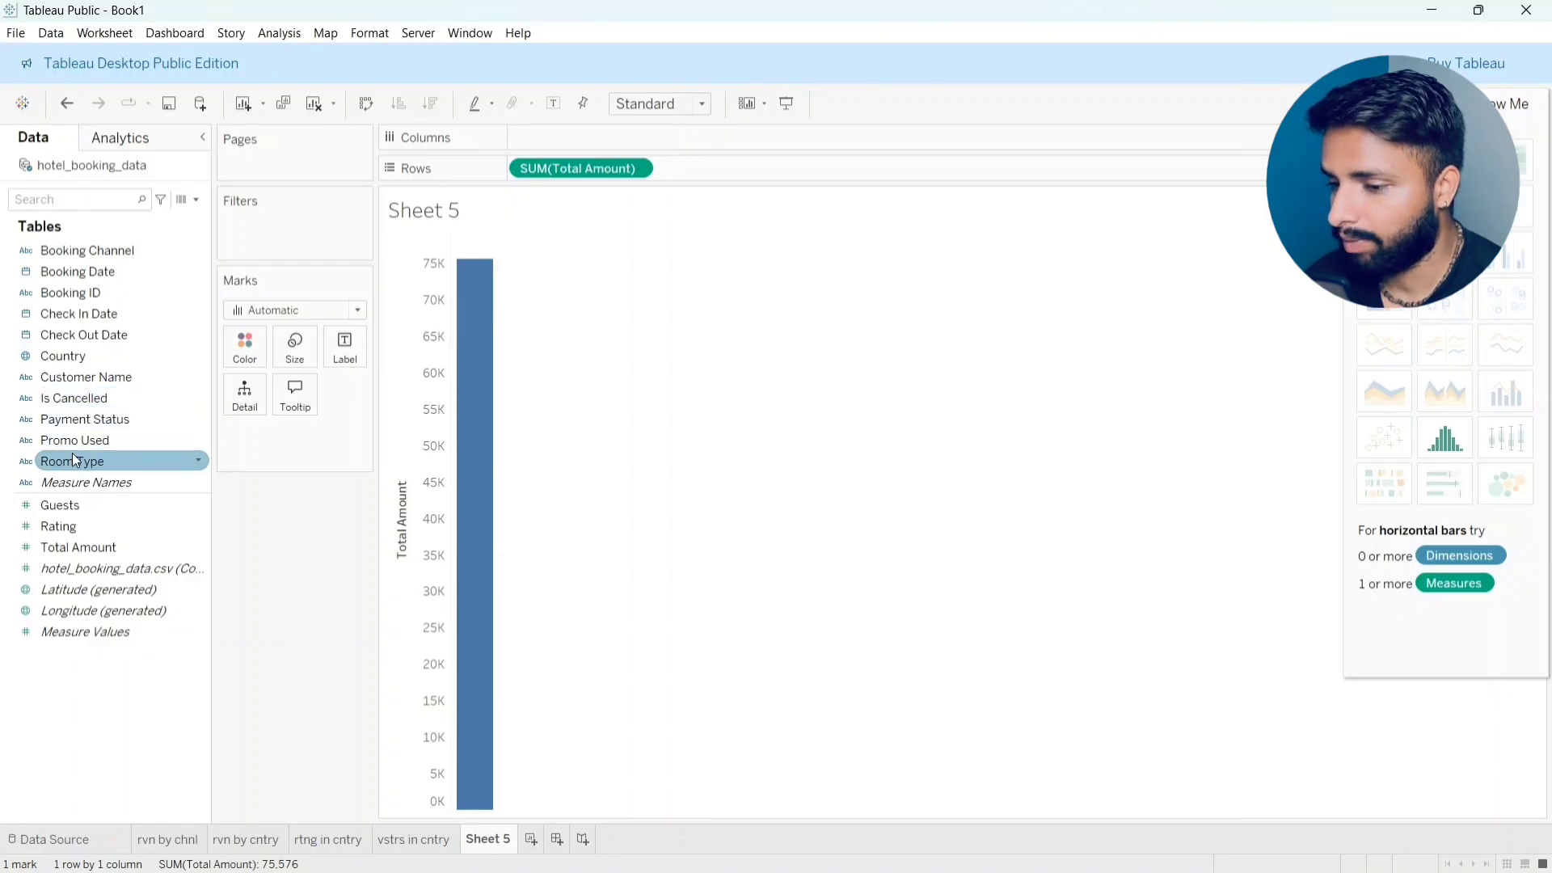
pyautogui.moveTo(71, 461); pyautogui.dragTo(540, 134)
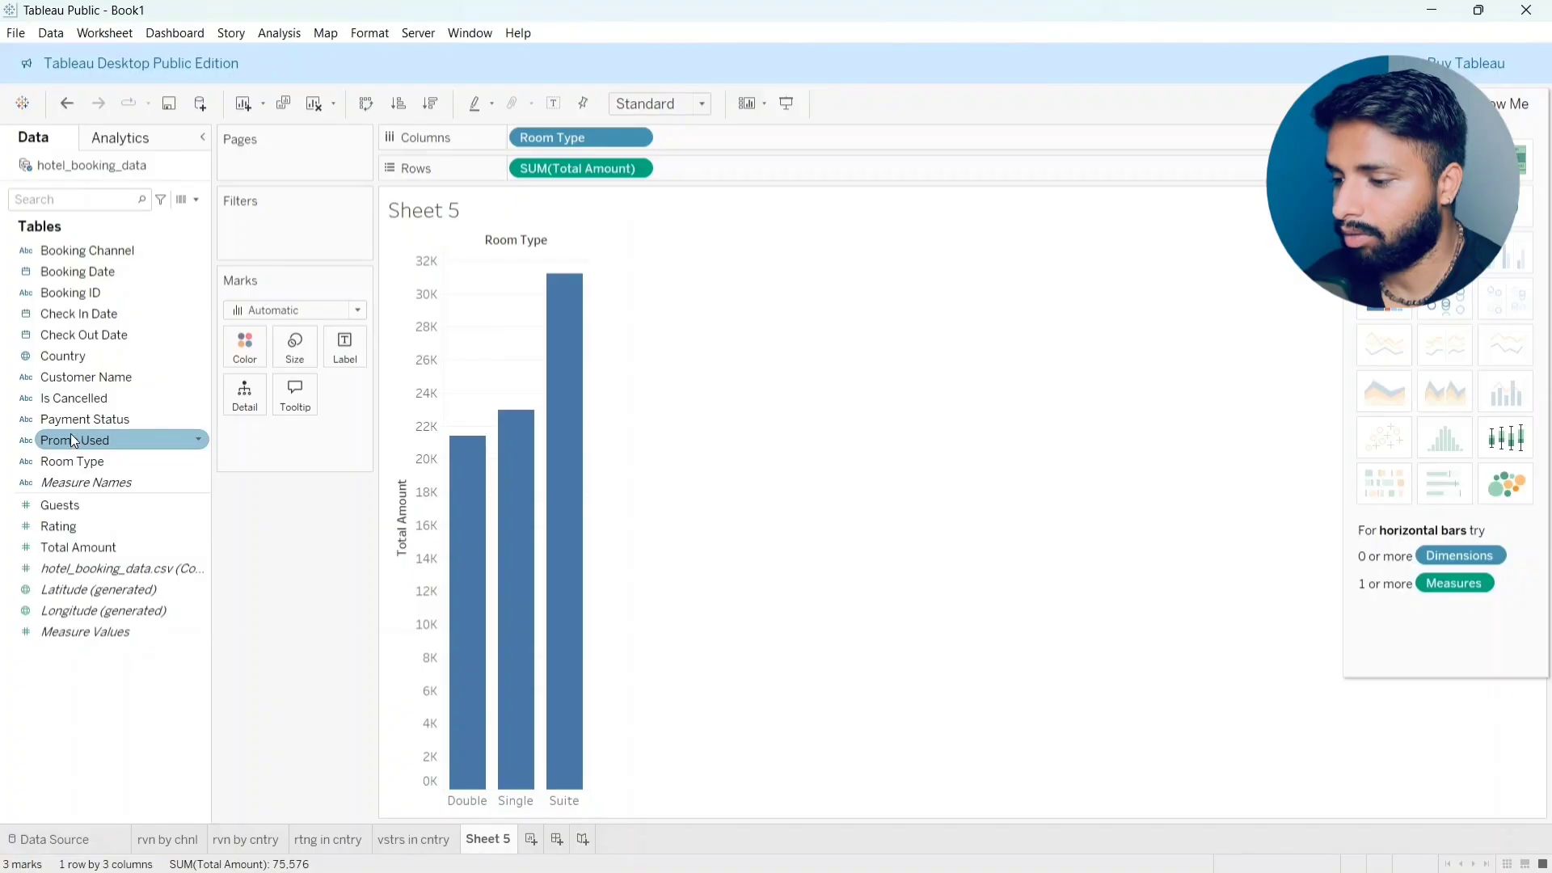
# Step: Colour the room type bars by Promo Used and label them with Total Amount
pyautogui.moveTo(71, 439); pyautogui.dragTo(230, 346)
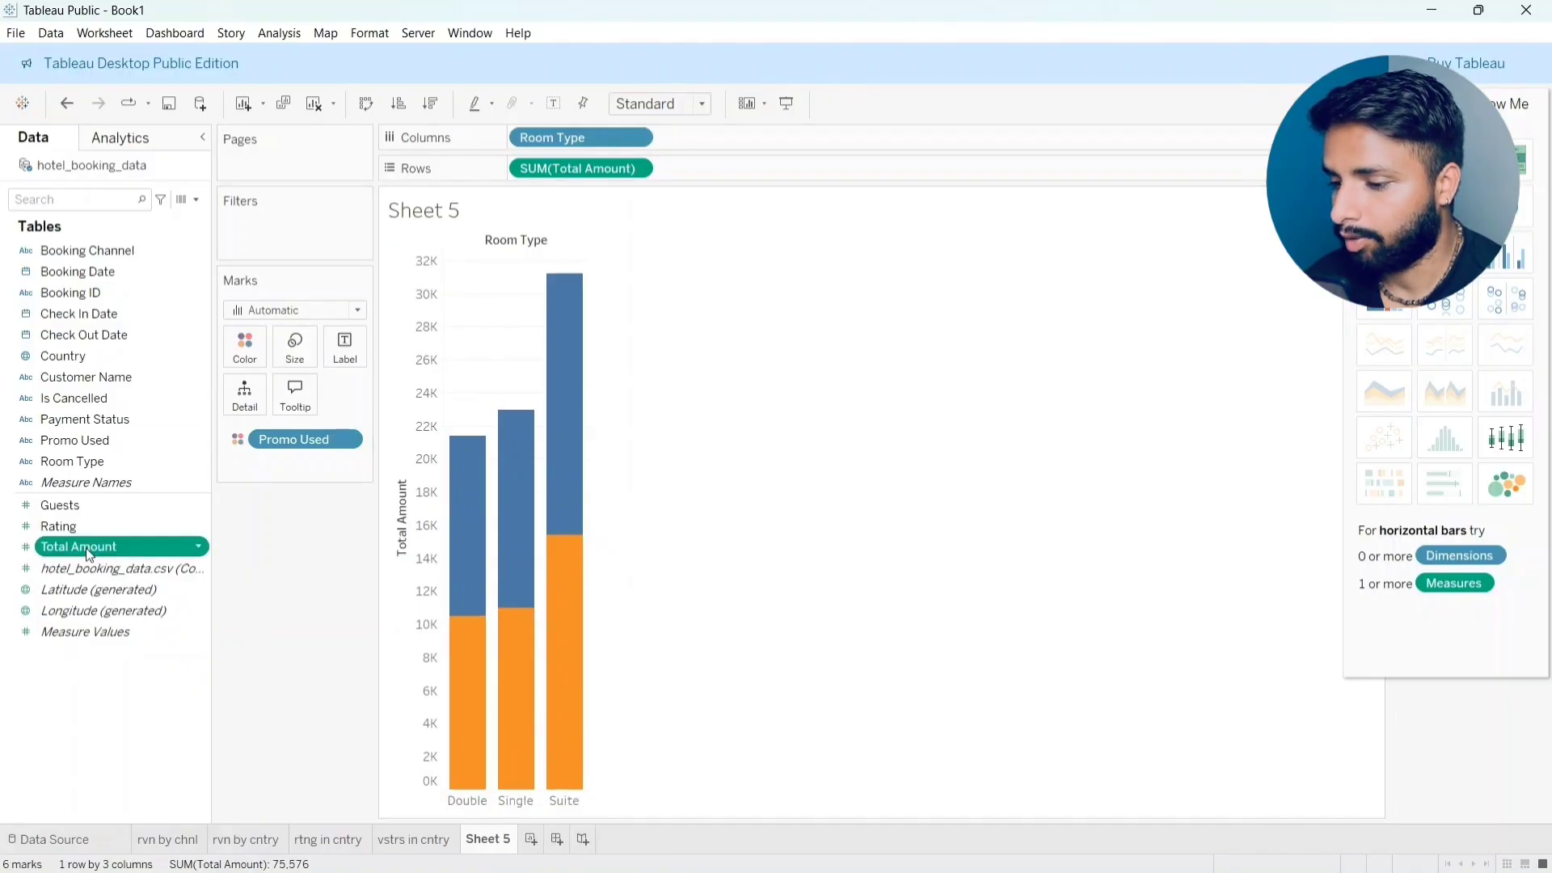
pyautogui.moveTo(81, 547); pyautogui.dragTo(341, 348)
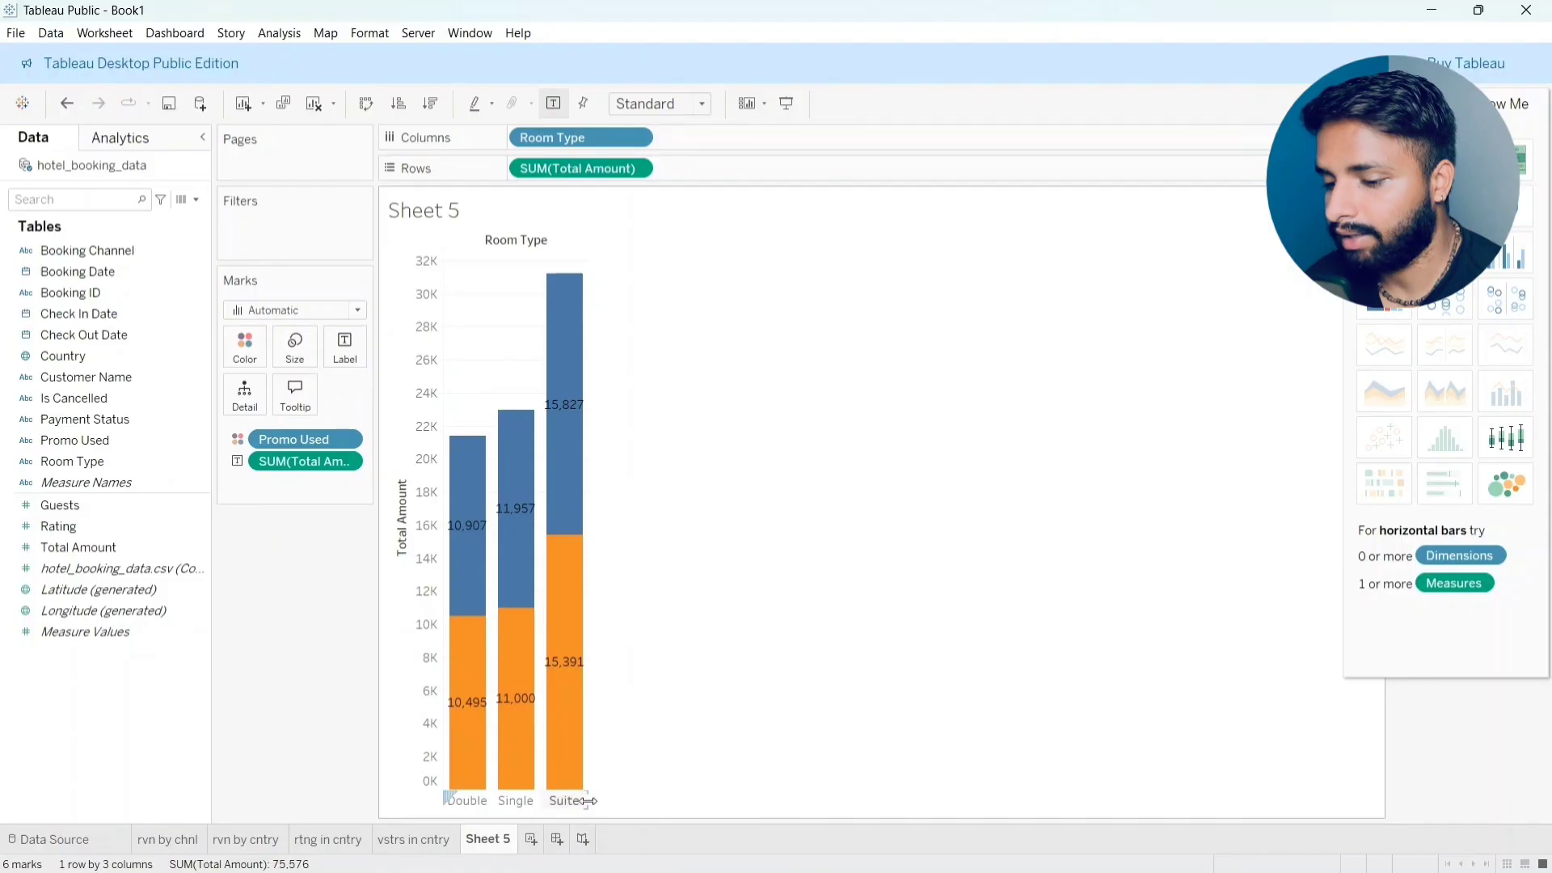
# Step: Widen the bar columns and hide the Room Type field label above the chart
pyautogui.moveTo(589, 800); pyautogui.dragTo(614, 802)
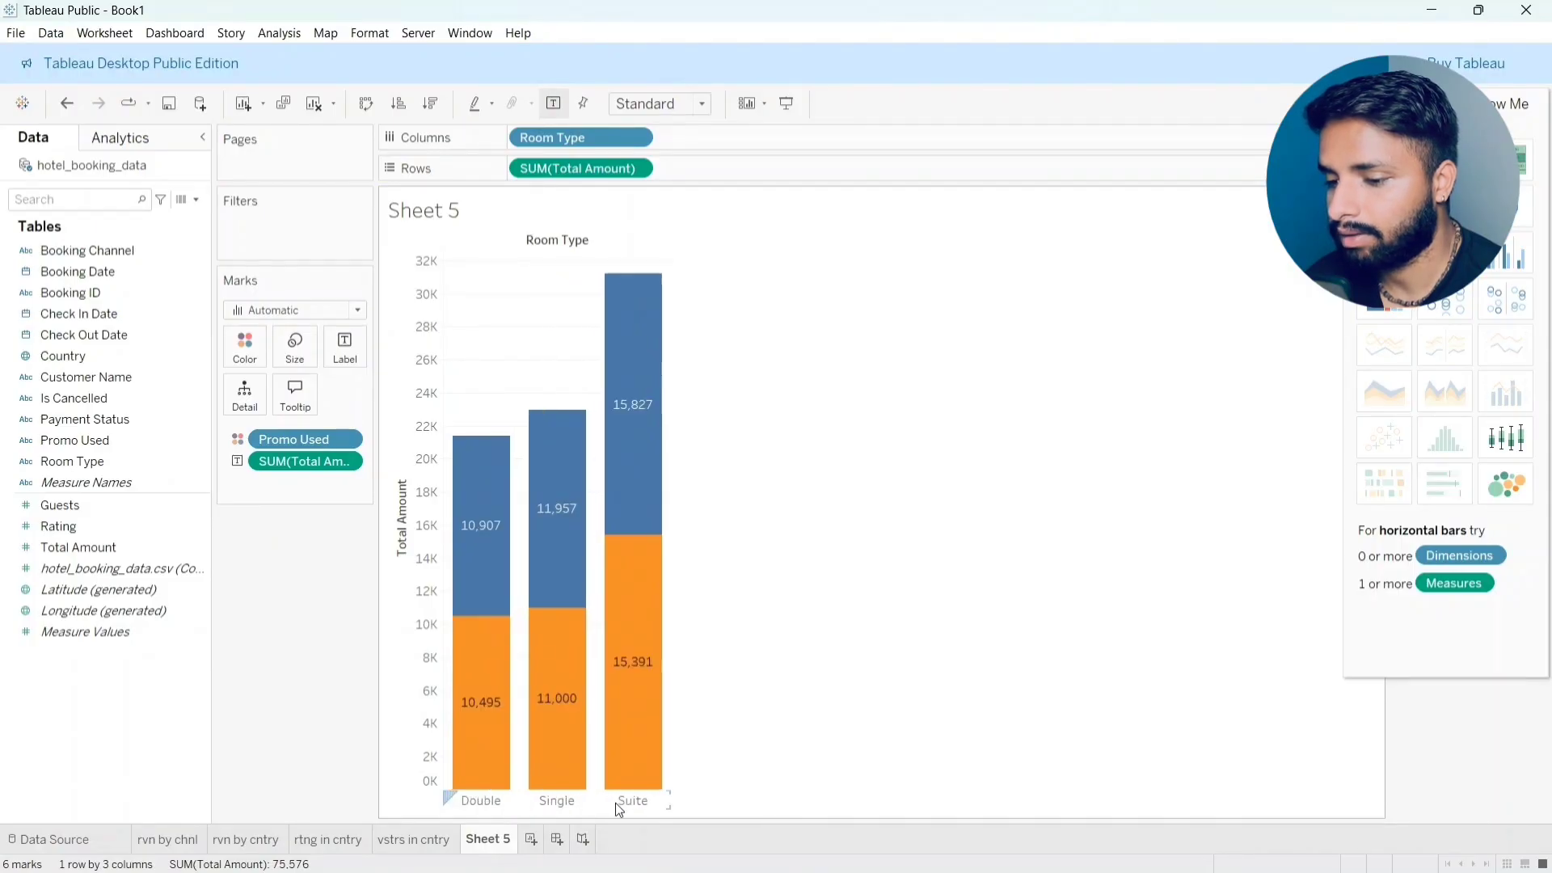
pyautogui.rightClick(574, 240)
pyautogui.click(643, 317)
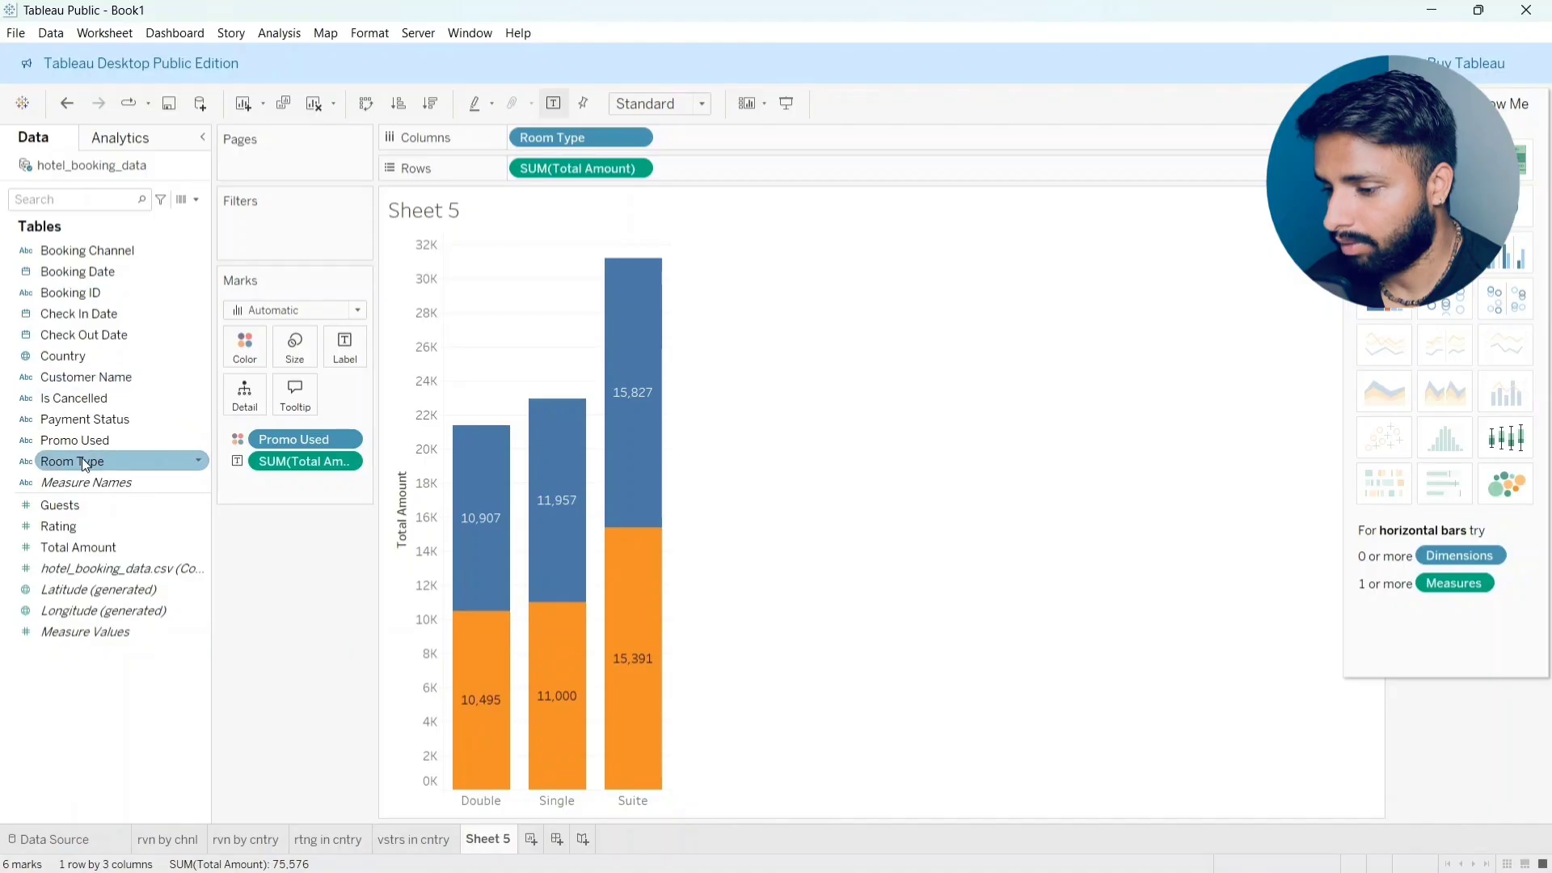
# Step: Add Room Type and Promo Used to the bar labels
pyautogui.moveTo(82, 459); pyautogui.dragTo(362, 360)
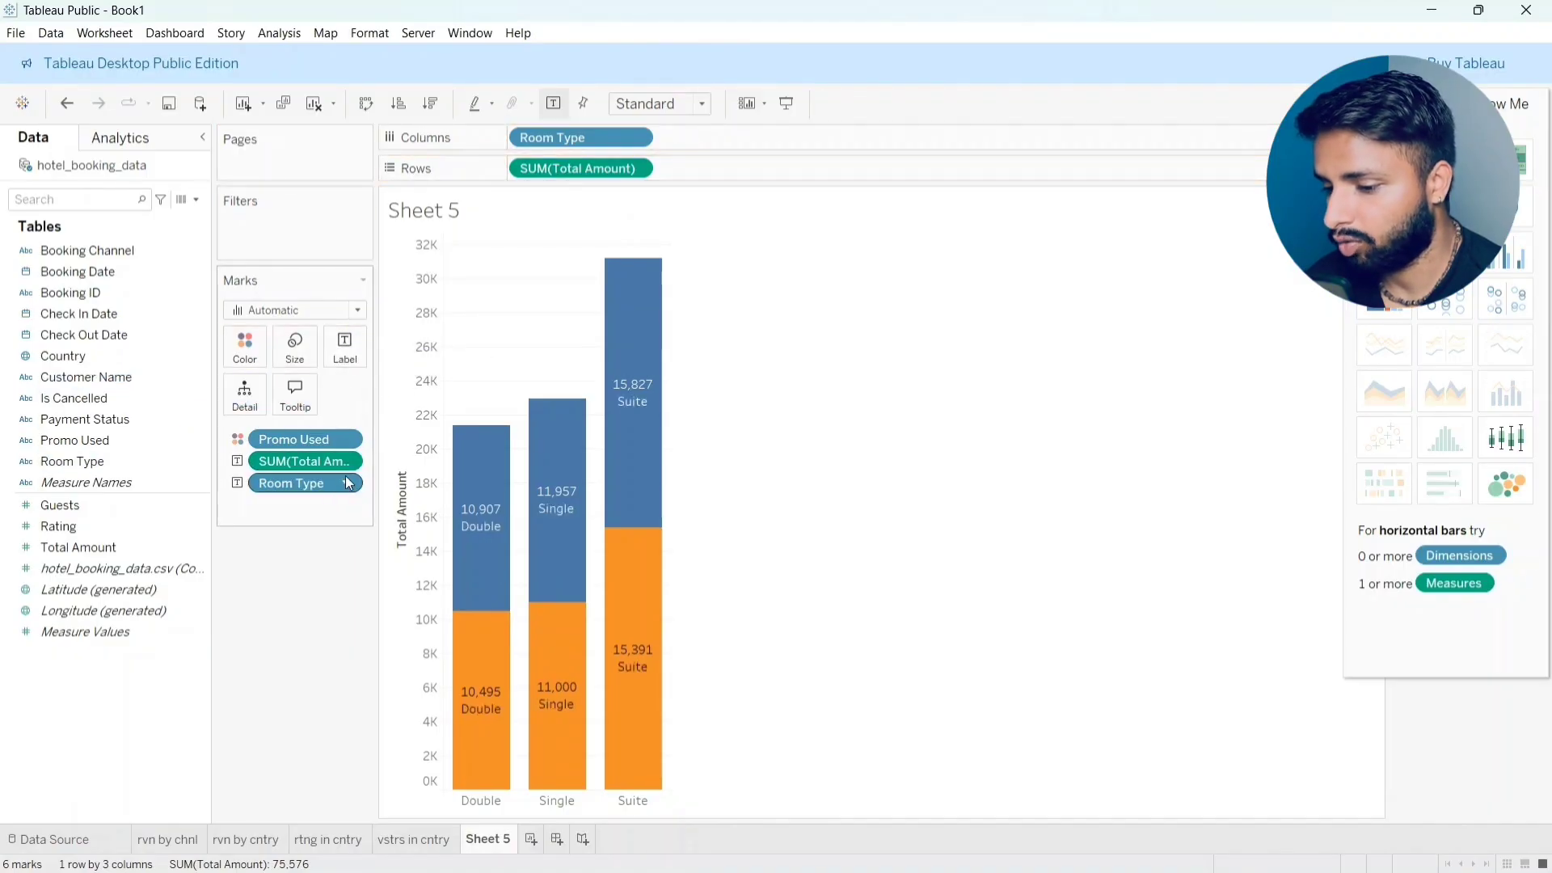
pyautogui.click(167, 436)
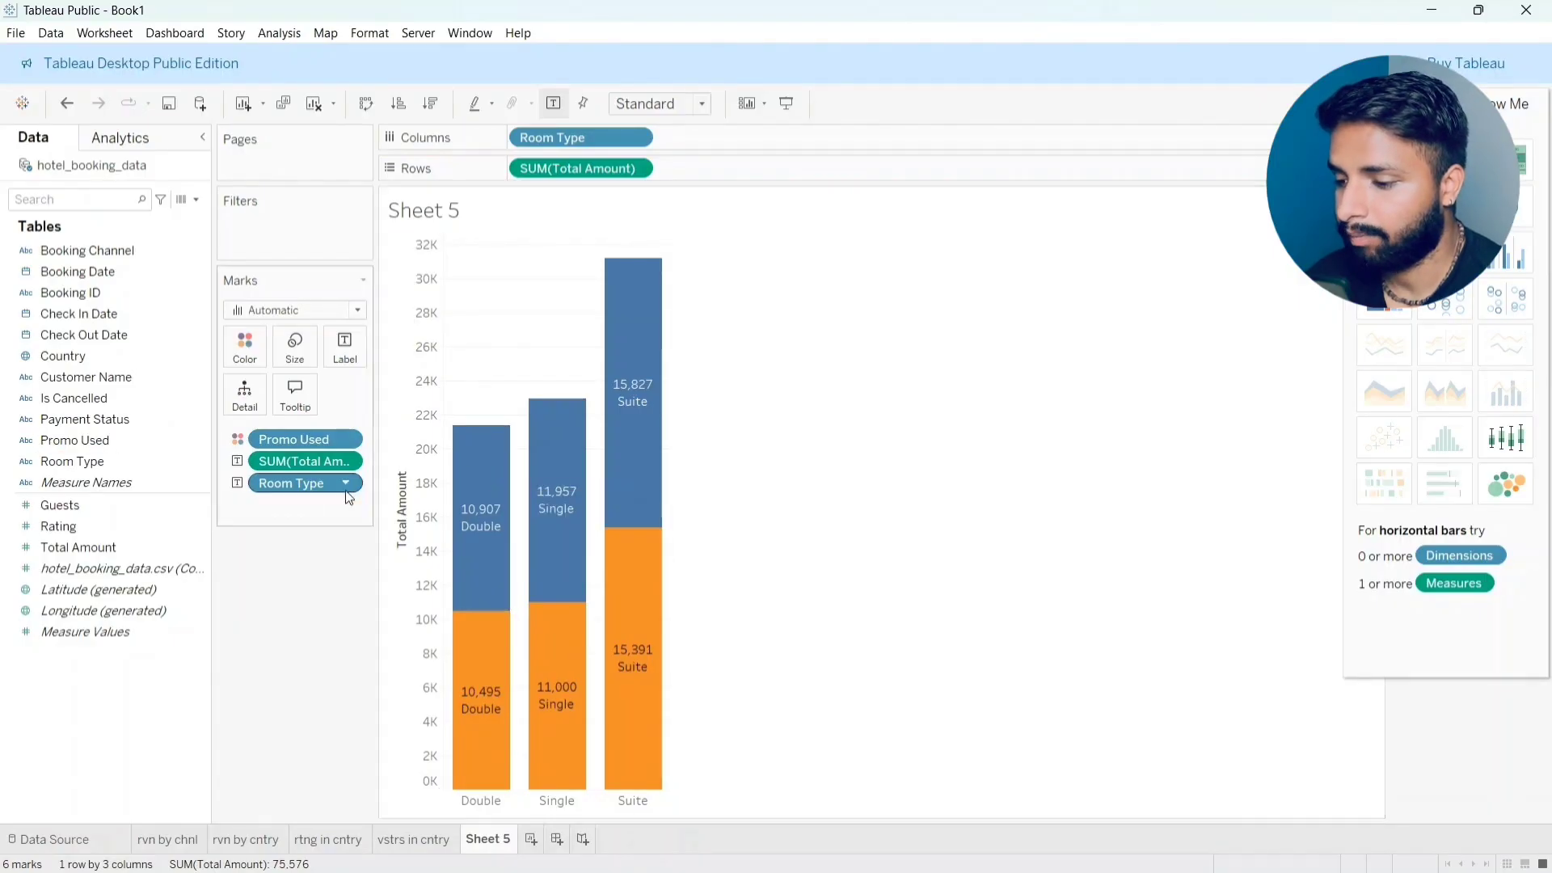
pyautogui.click(189, 465)
pyautogui.moveTo(107, 447); pyautogui.dragTo(345, 357)
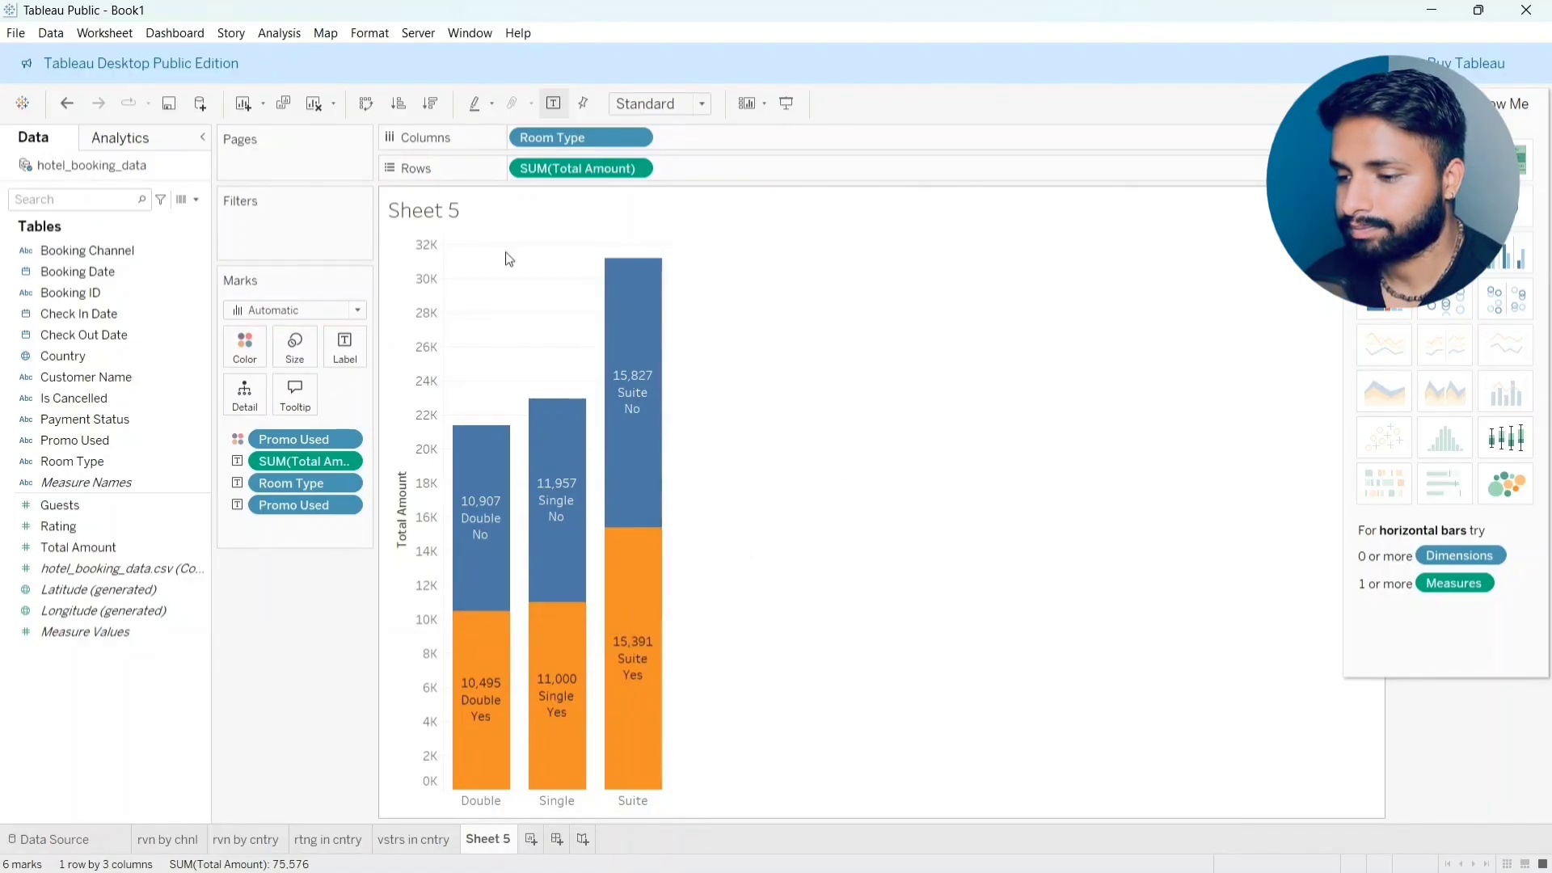
# Step: Replace the bar chart's title with "Revenue by room type"
pyautogui.doubleClick(472, 208)
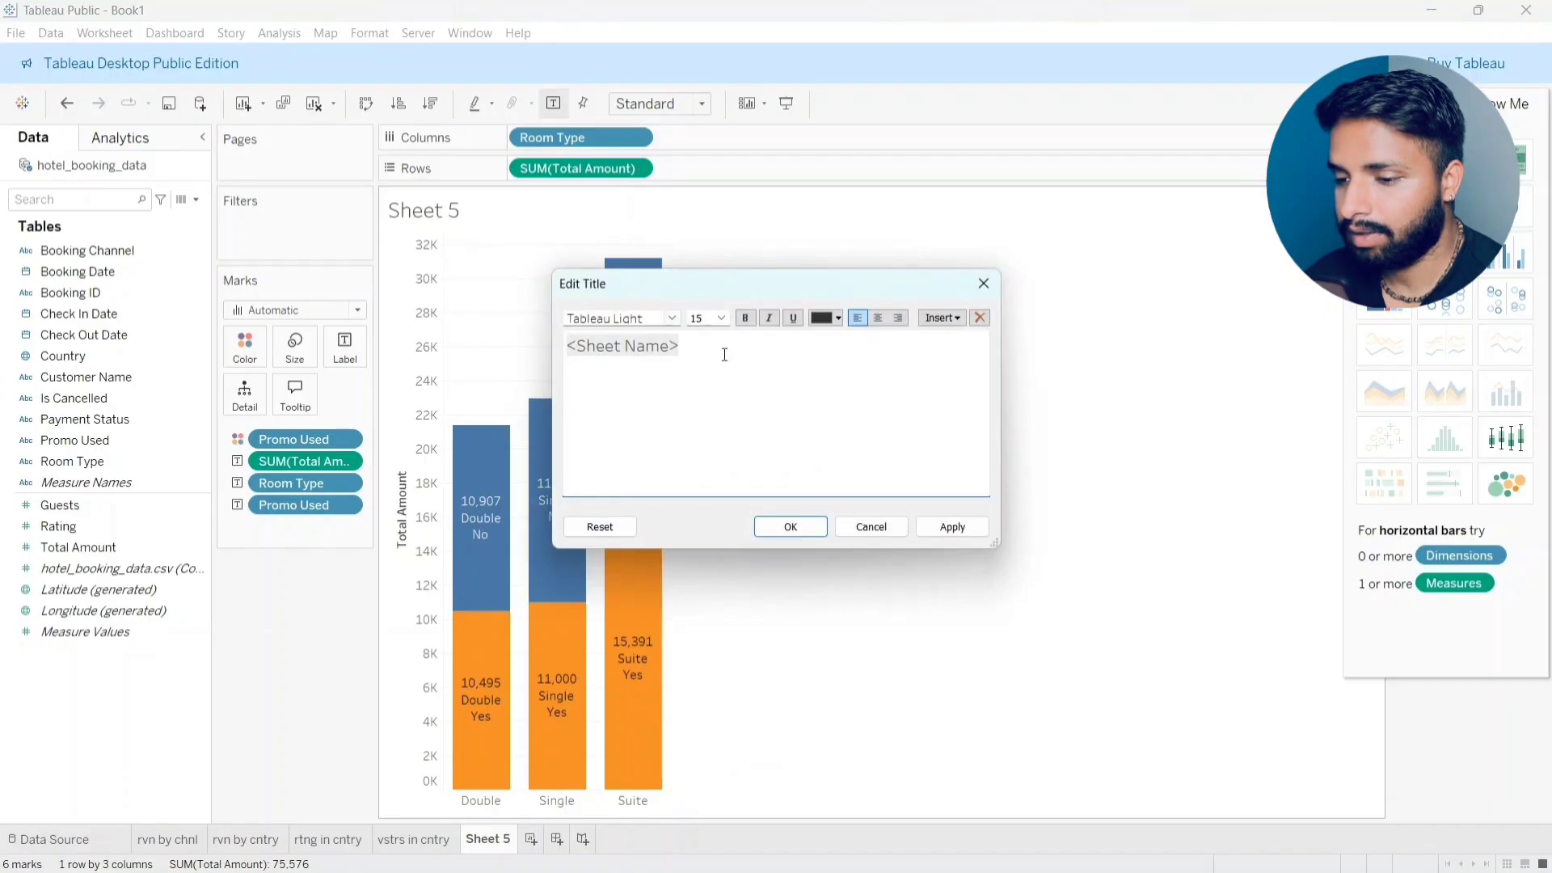
pyautogui.moveTo(725, 355); pyautogui.dragTo(558, 346)
pyautogui.press('BackSpace')
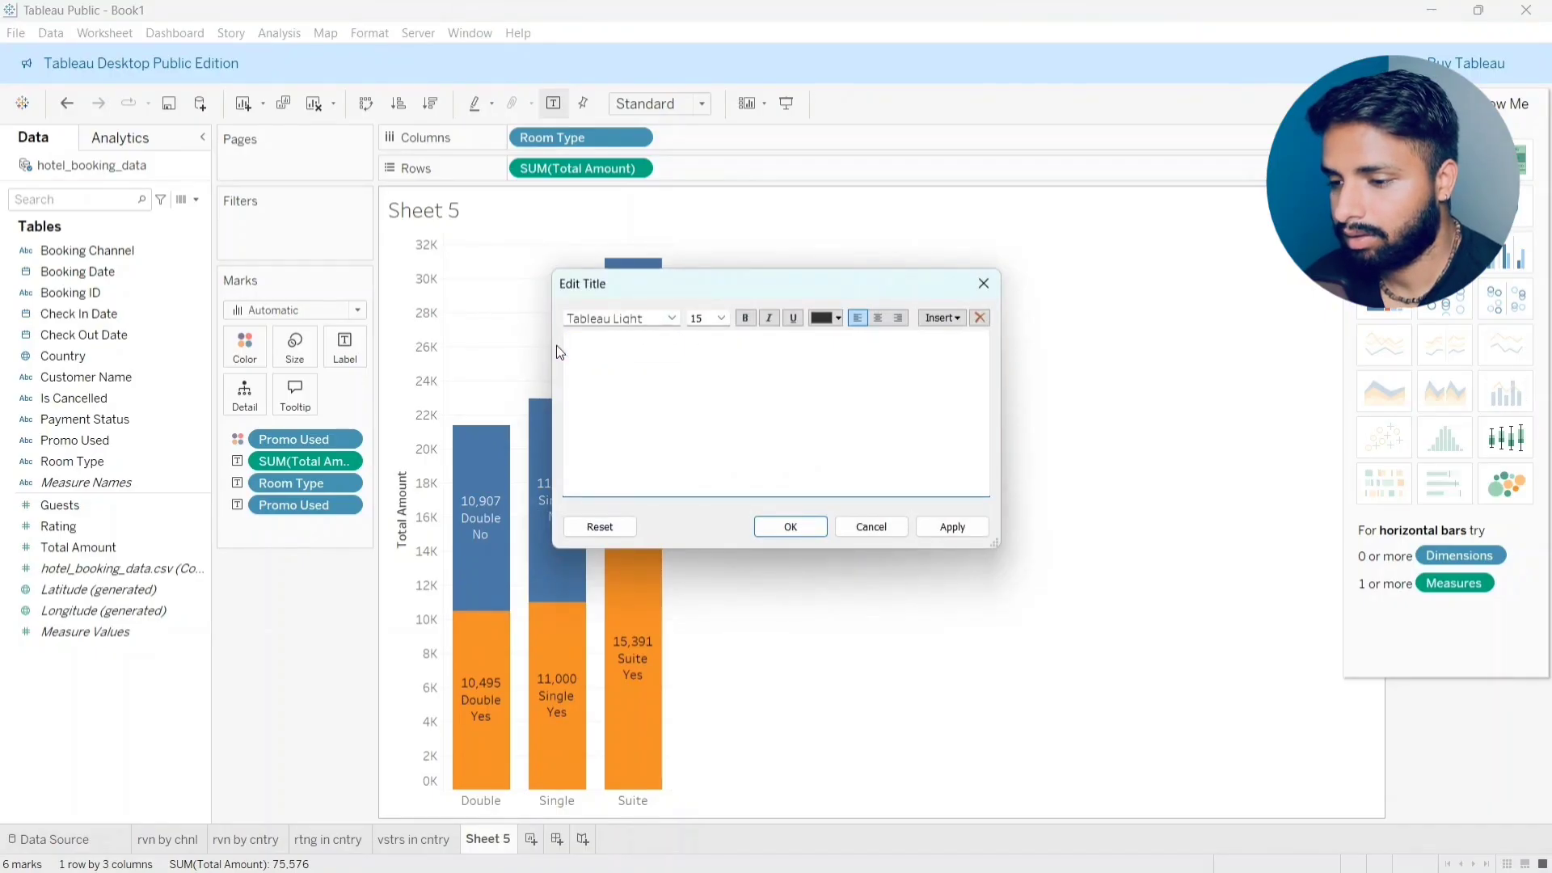
pyautogui.write('Revenue by')
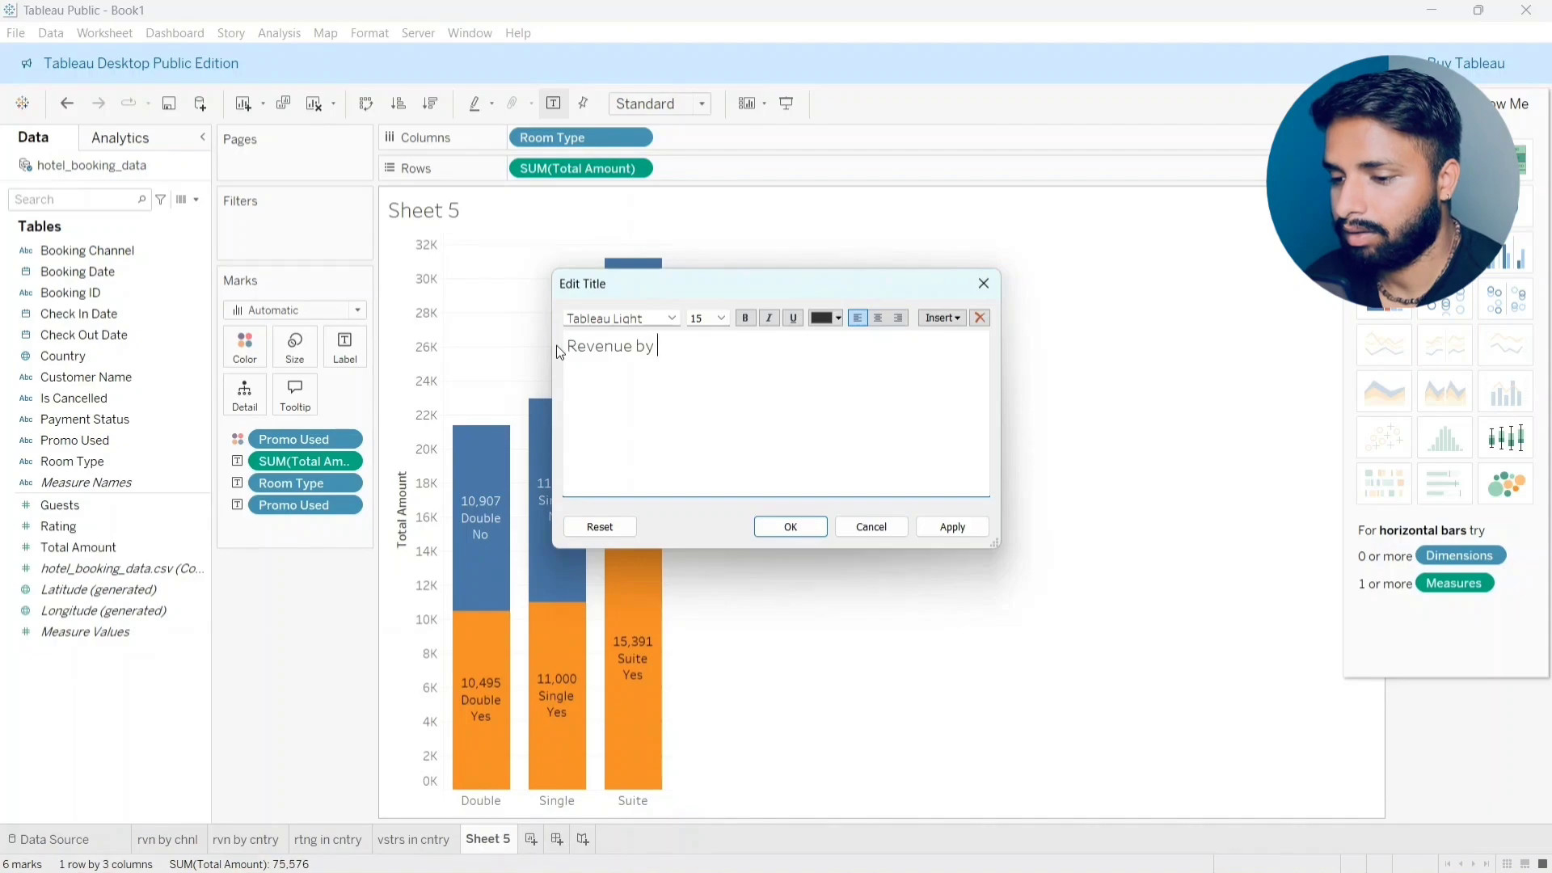
pyautogui.write(' room type')
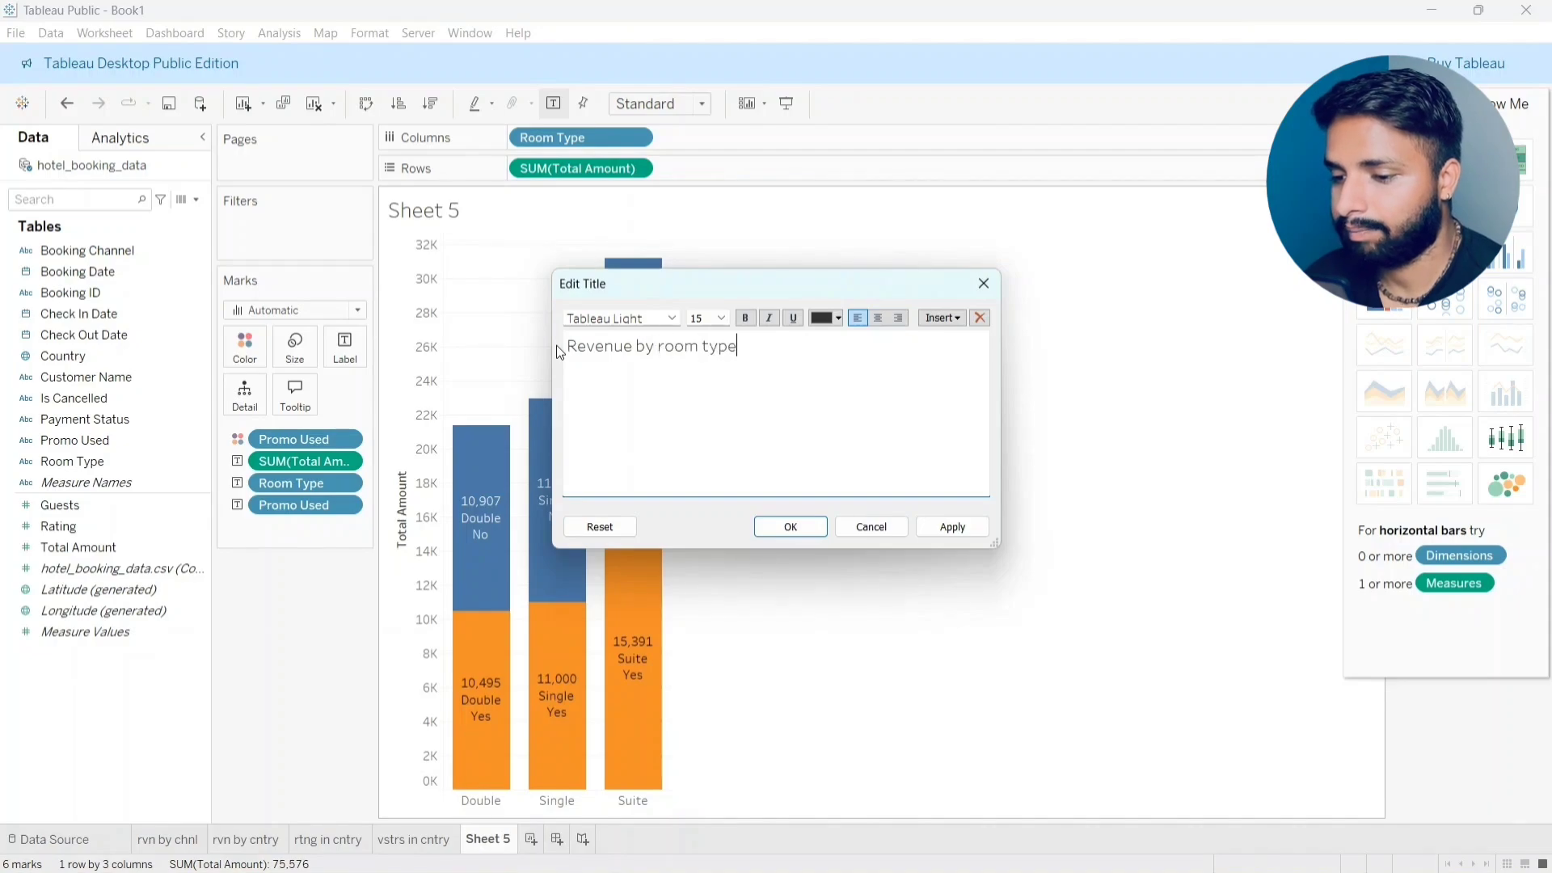
# Step: Format the whole bar chart title as blue, bold and centred, and apply it
pyautogui.moveTo(750, 351); pyautogui.dragTo(529, 354)
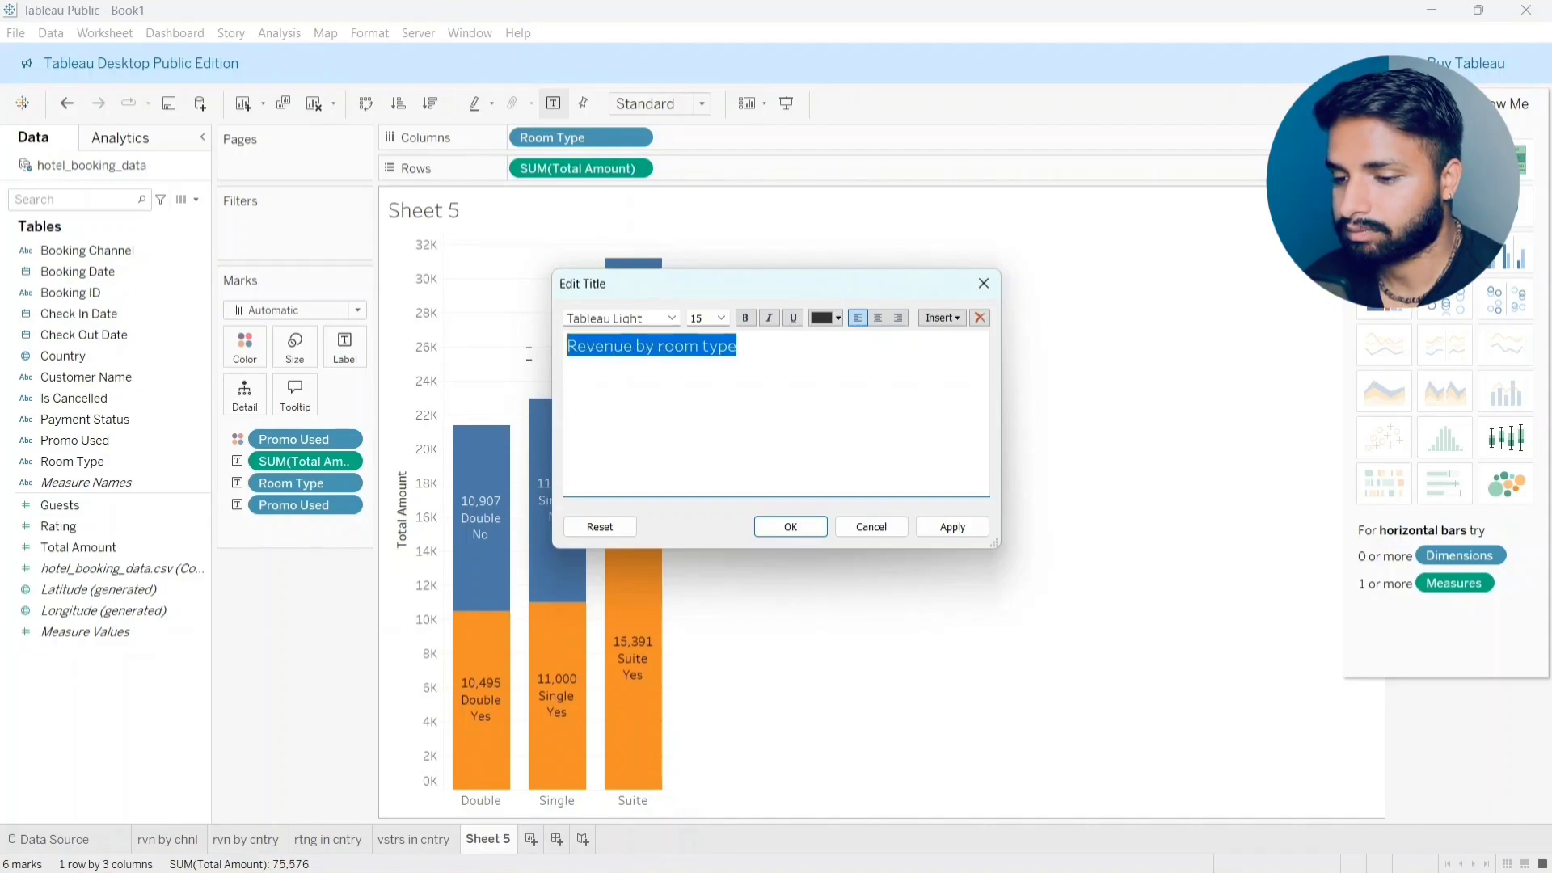
pyautogui.click(836, 319)
pyautogui.click(930, 338)
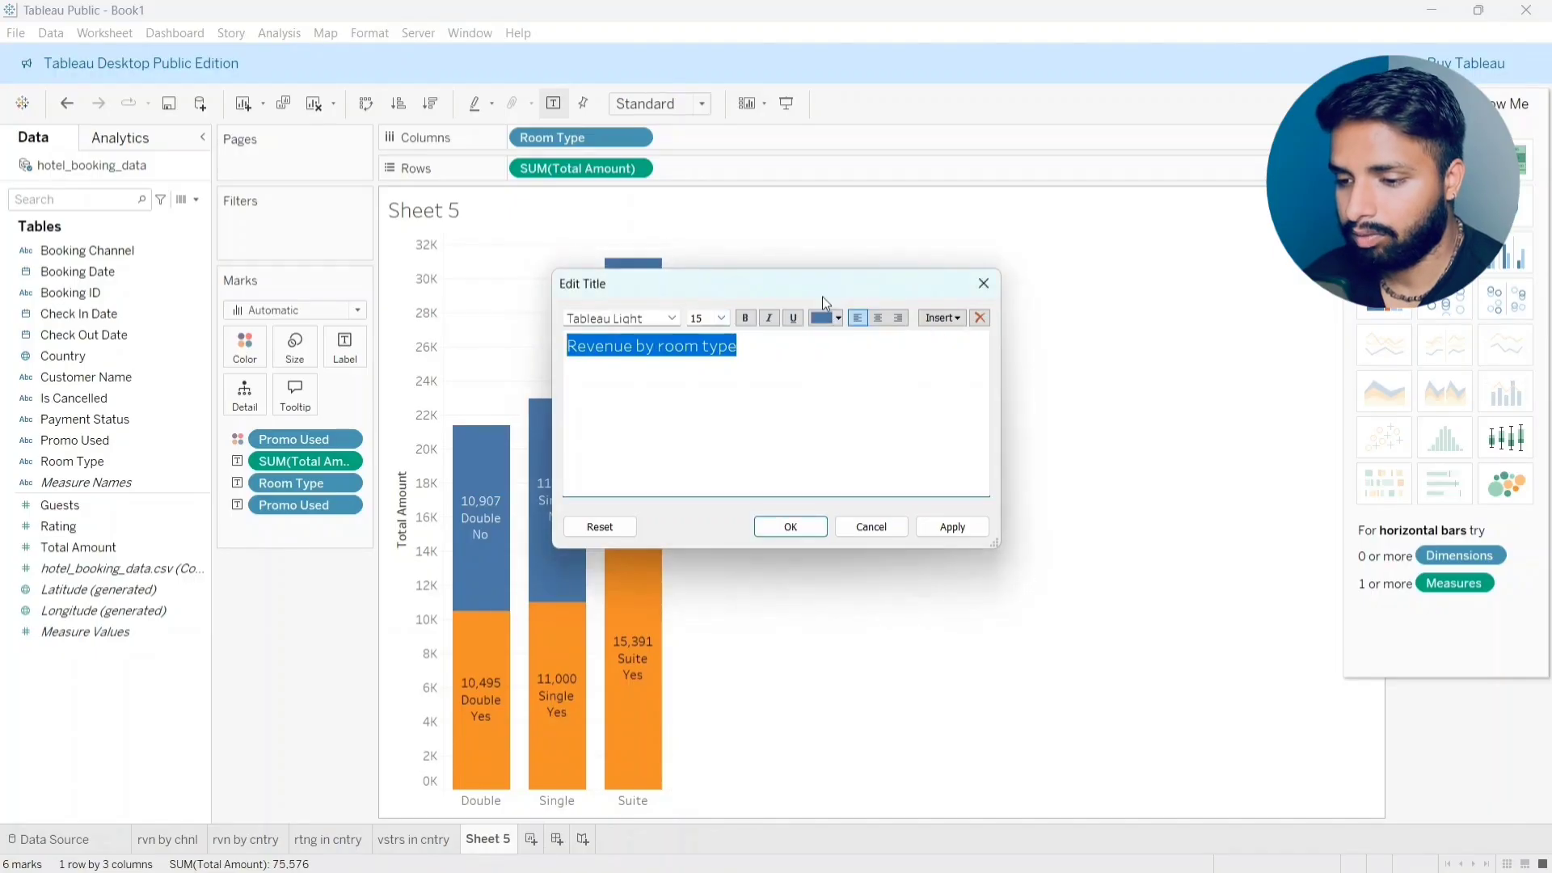
pyautogui.click(746, 317)
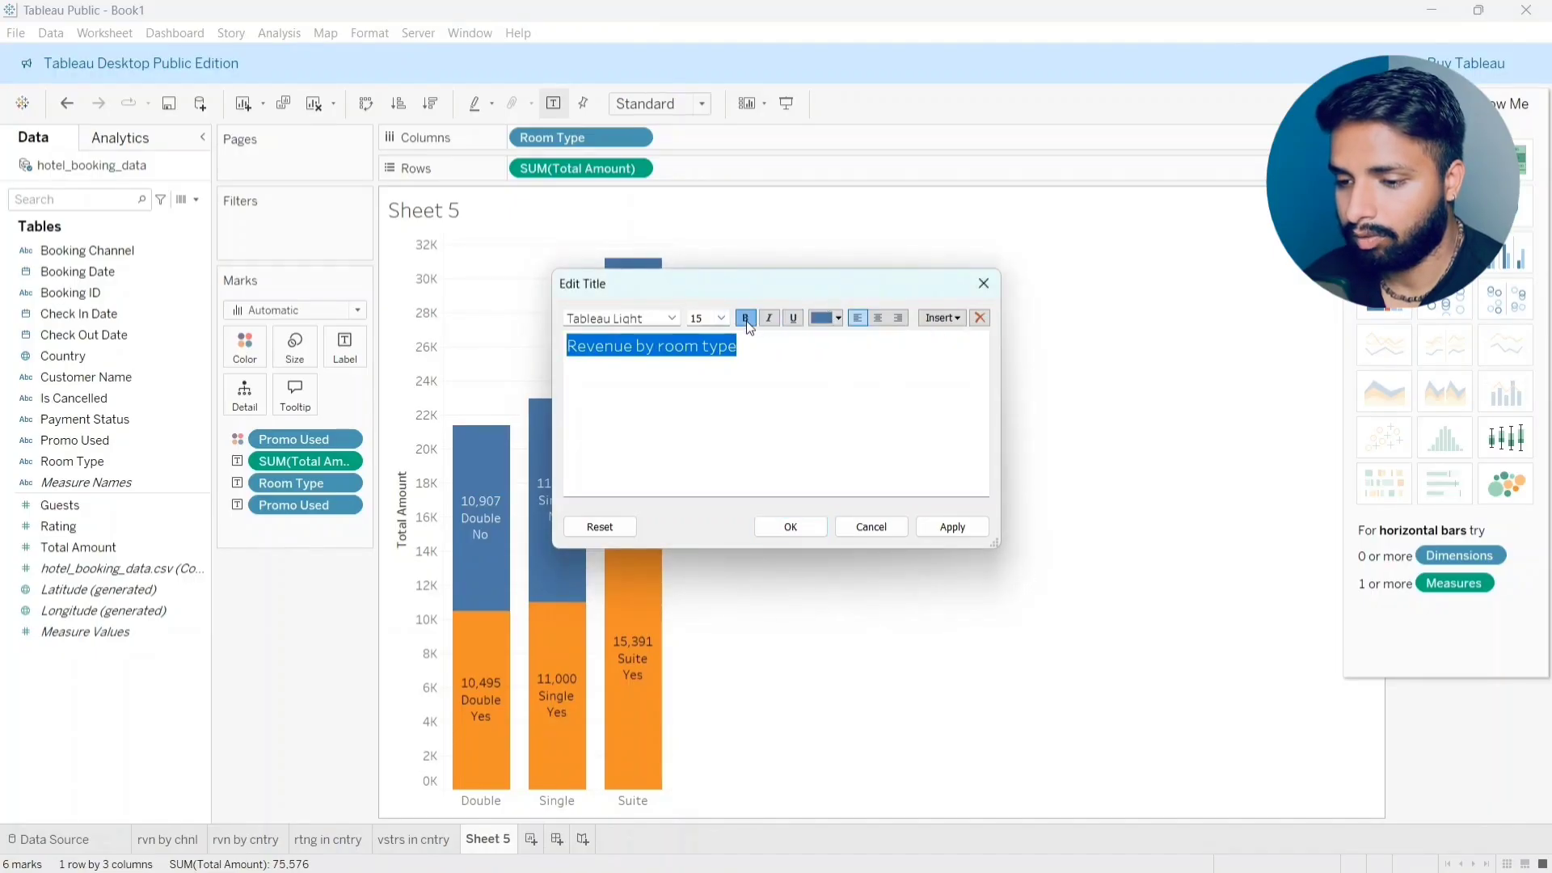
pyautogui.click(883, 324)
pyautogui.click(963, 531)
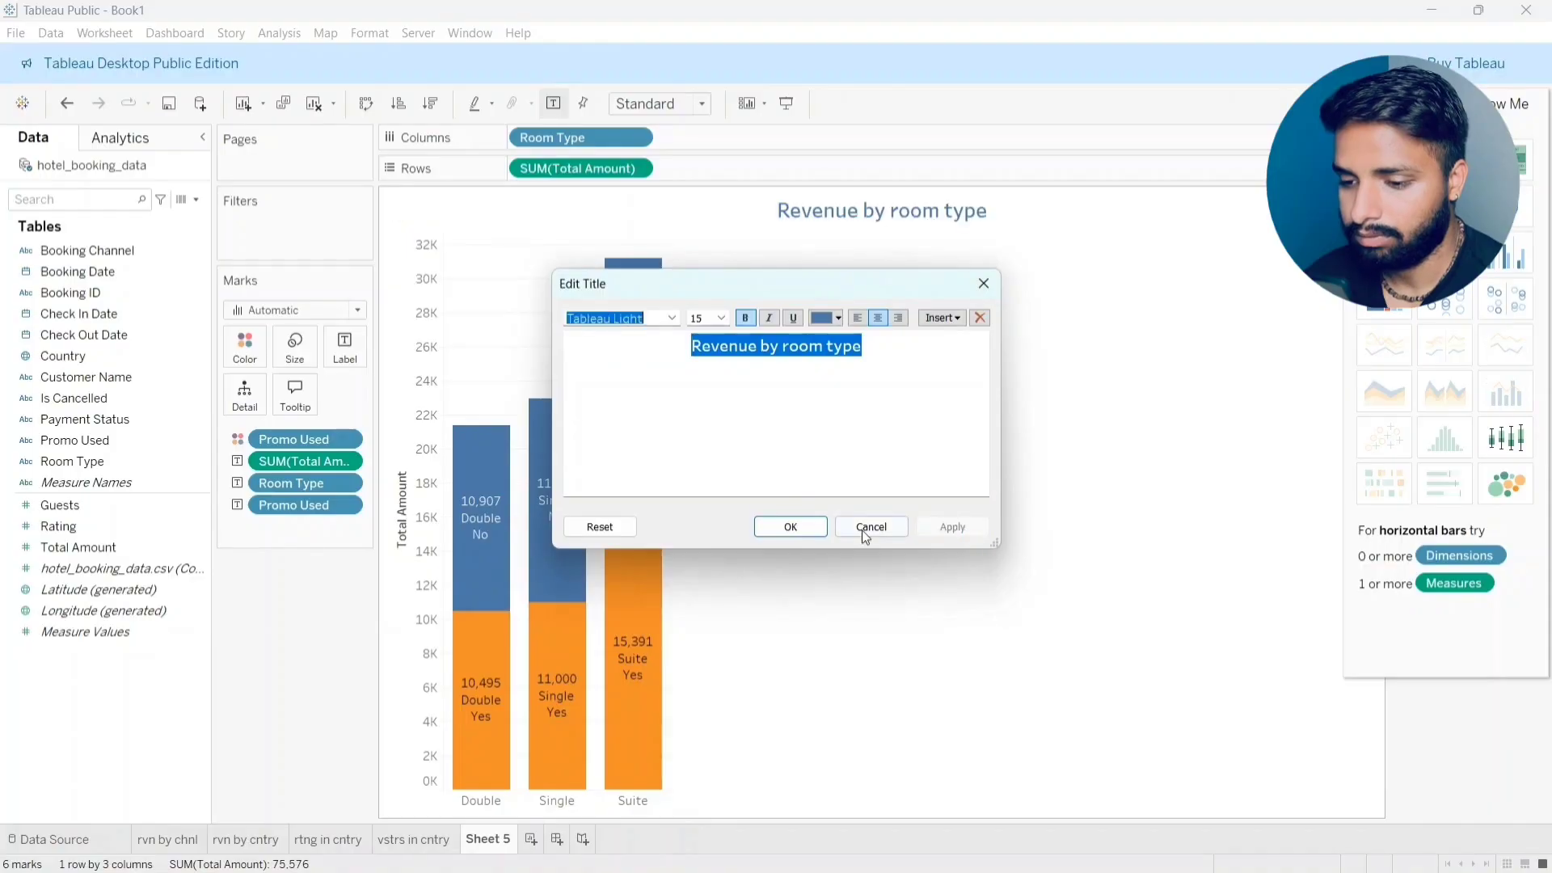
pyautogui.click(808, 532)
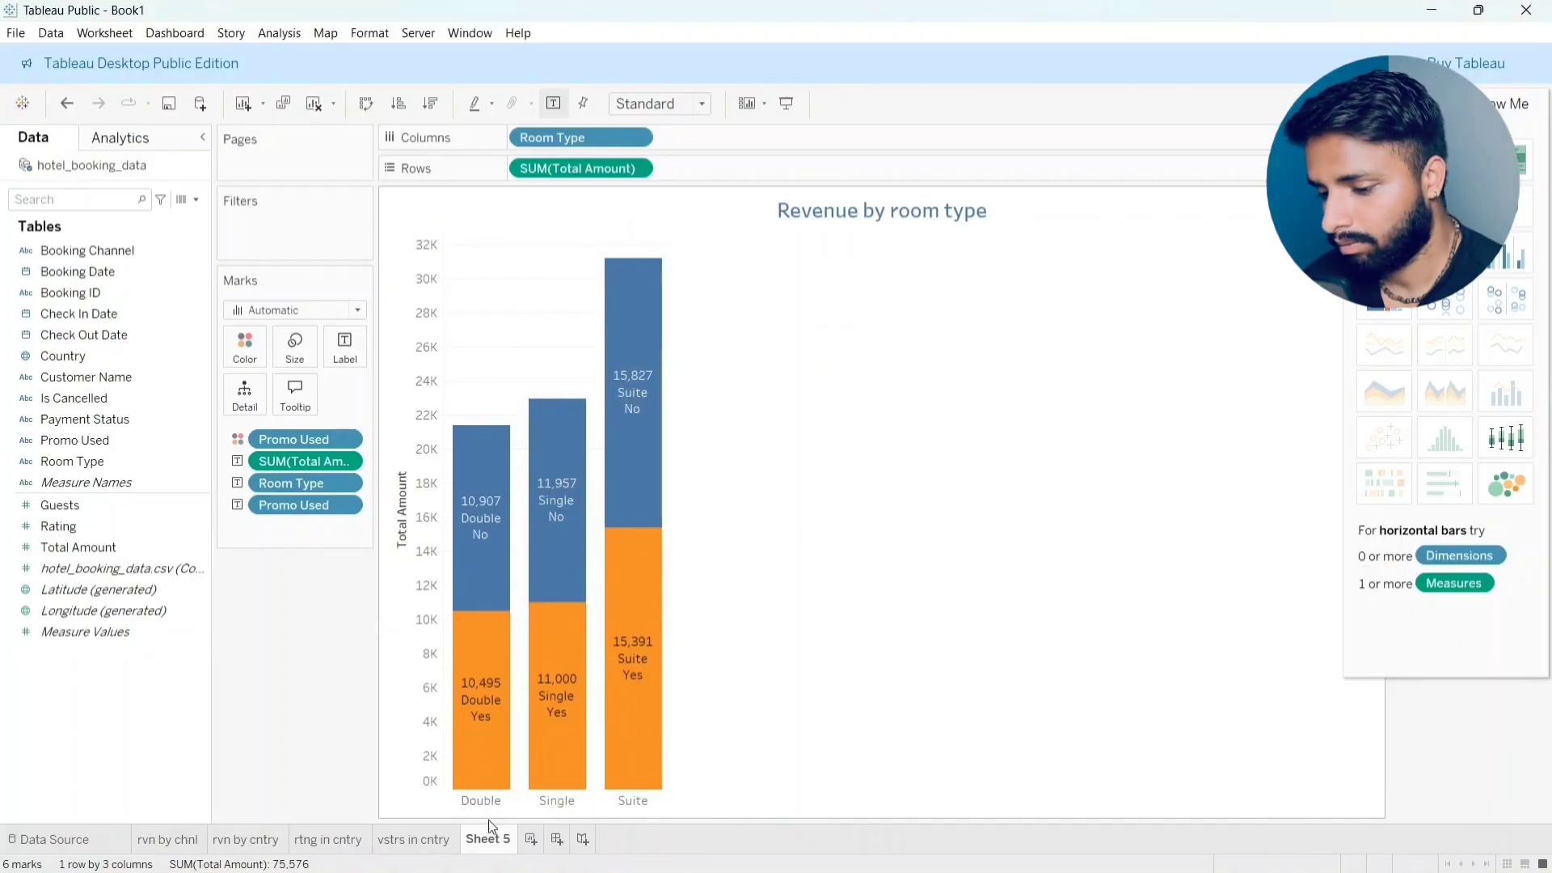
# Step: Rename the bar chart worksheet as "rvn by room type" and add another blank worksheet
pyautogui.doubleClick(488, 841)
pyautogui.press('BackSpace')
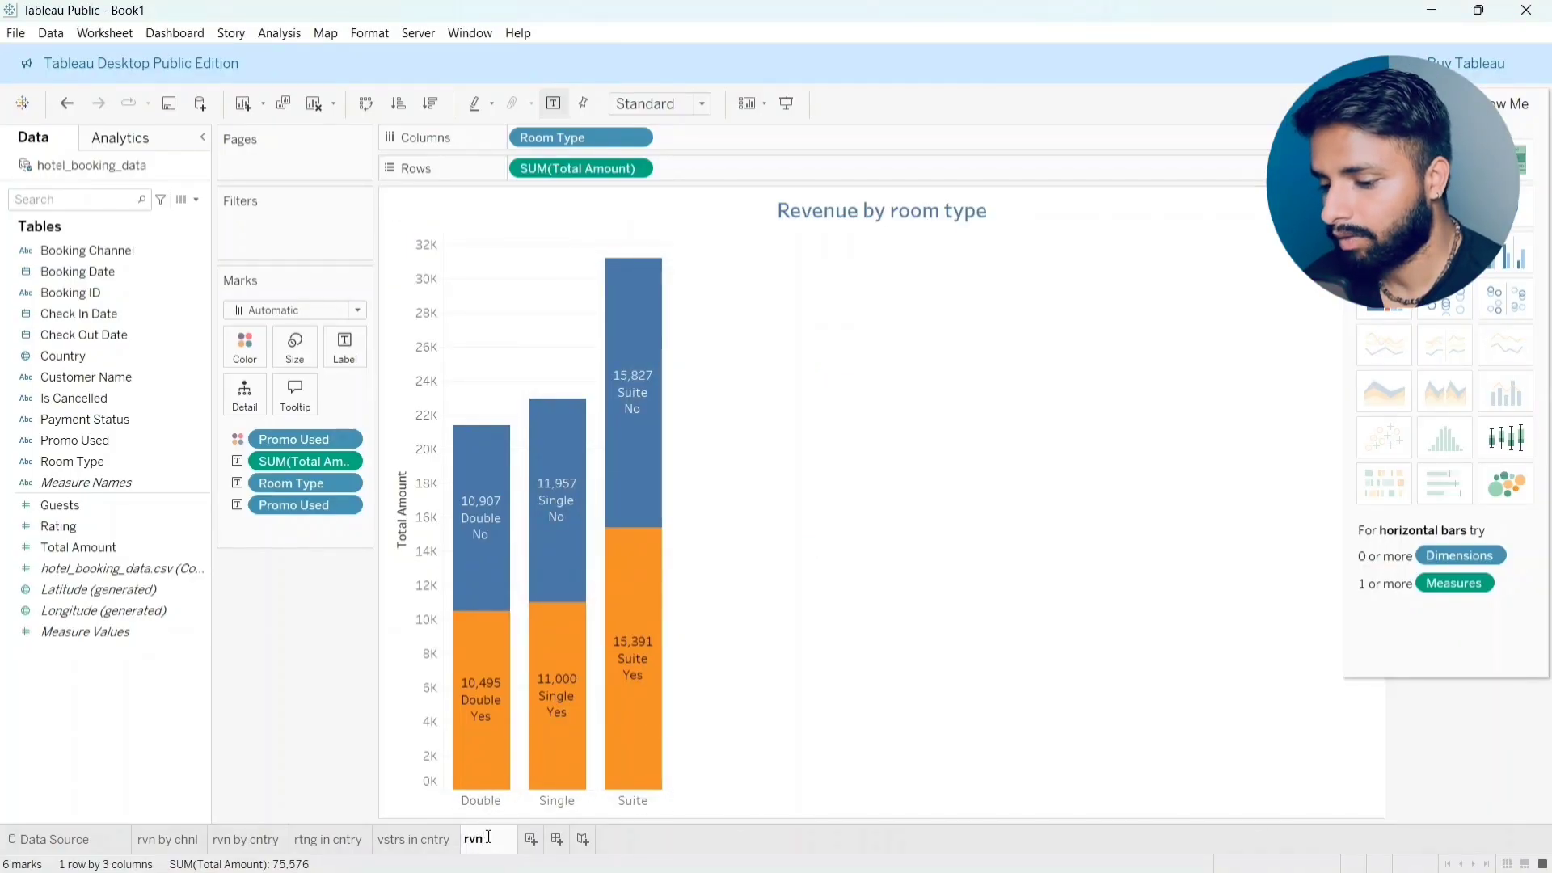
pyautogui.write('rvn by room type')
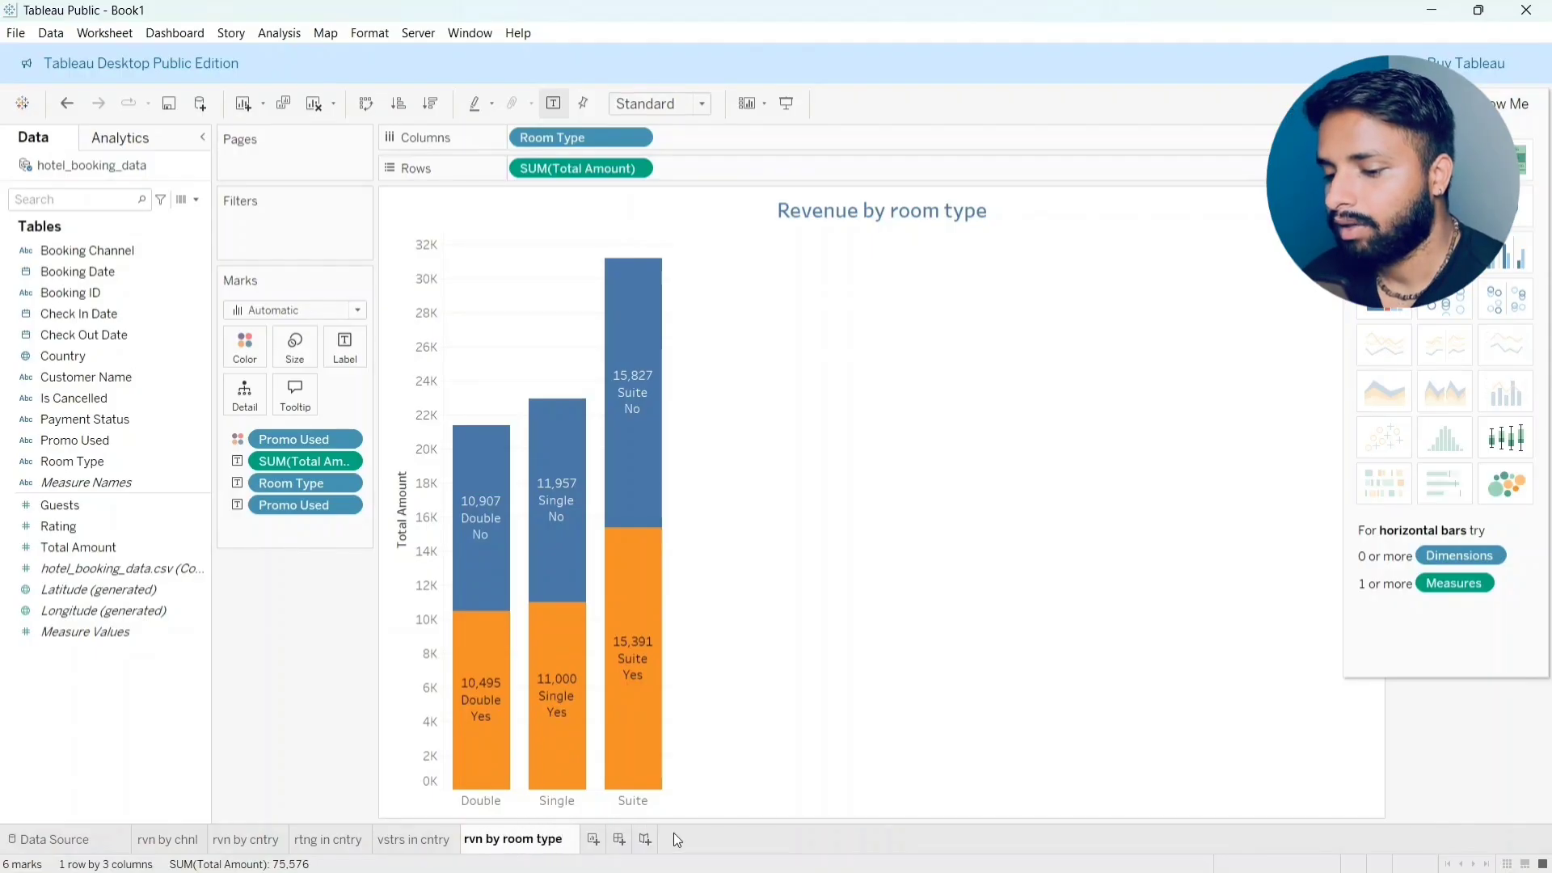
pyautogui.click(588, 843)
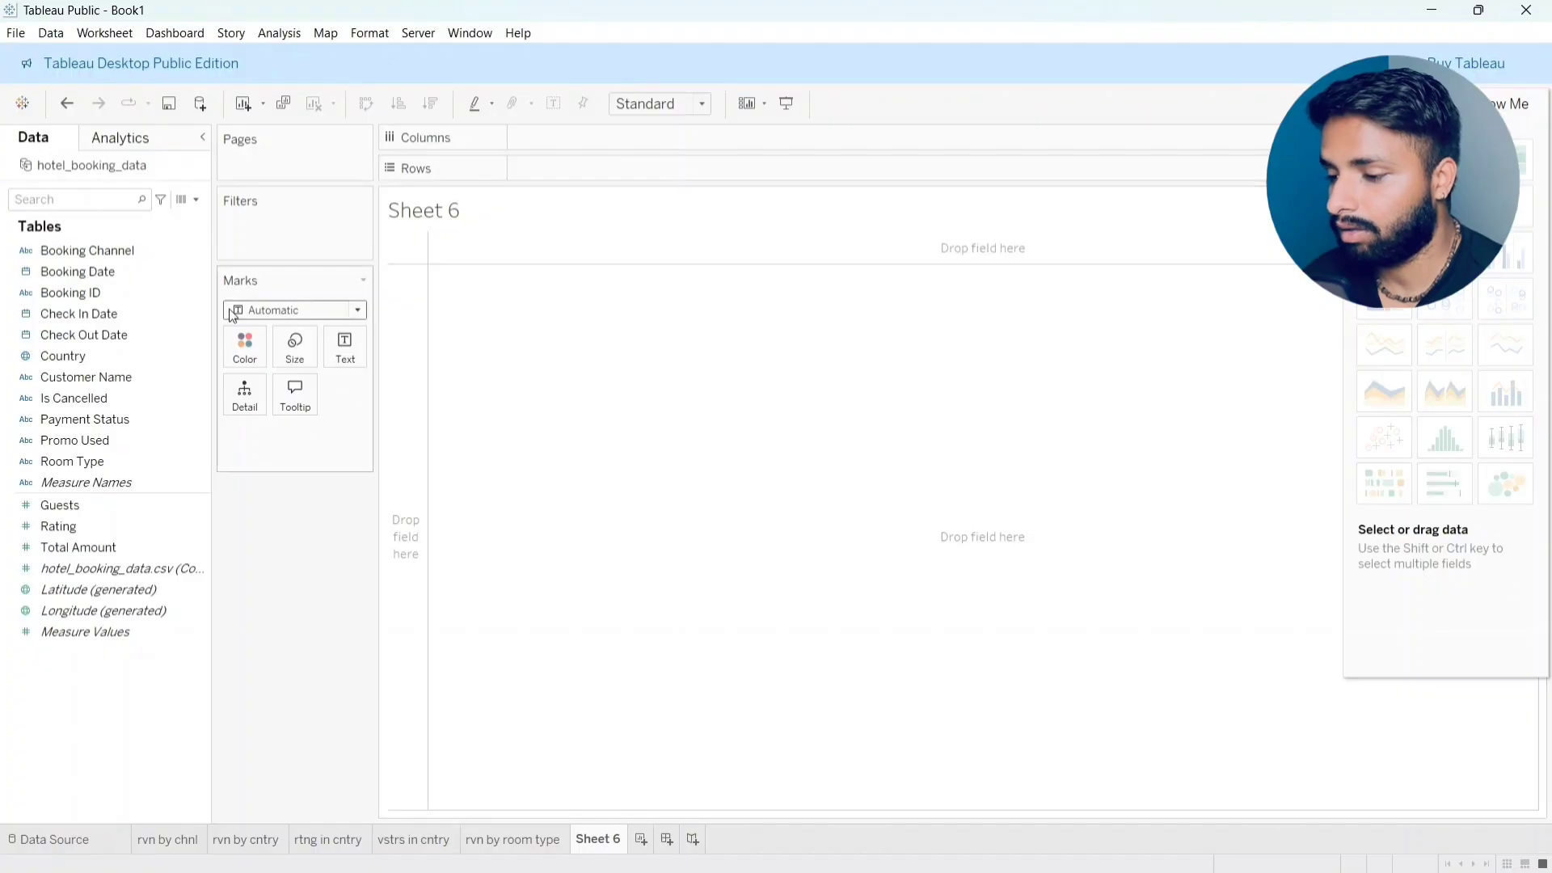
# Step: Place Booking ID on the columns of the blank sheet and aggregate it as Count (Distinct)
pyautogui.click(57, 254)
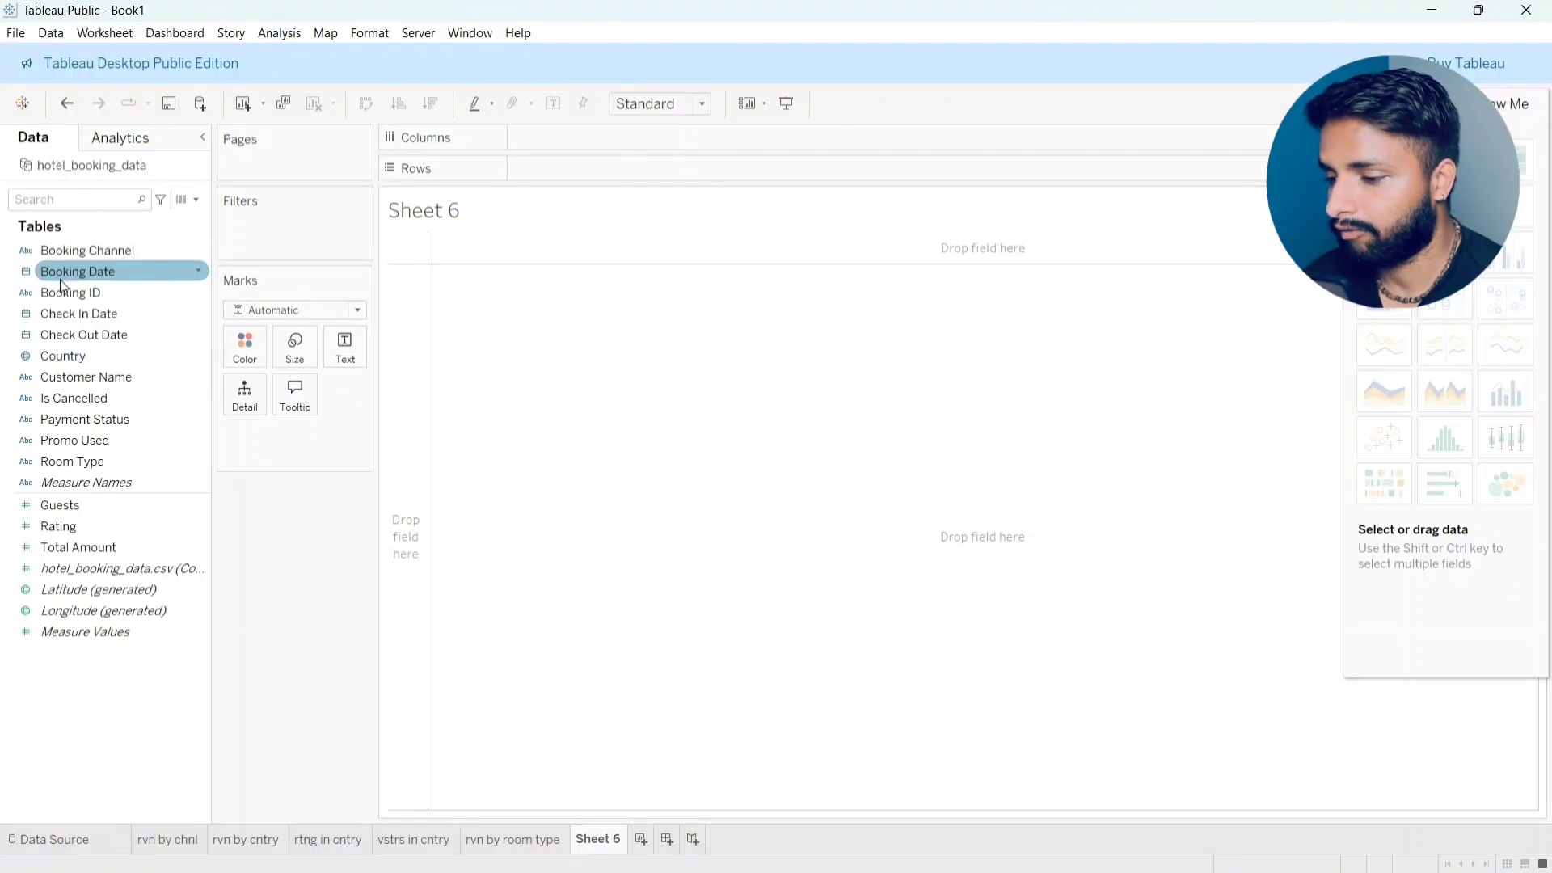
pyautogui.moveTo(62, 289); pyautogui.dragTo(537, 131)
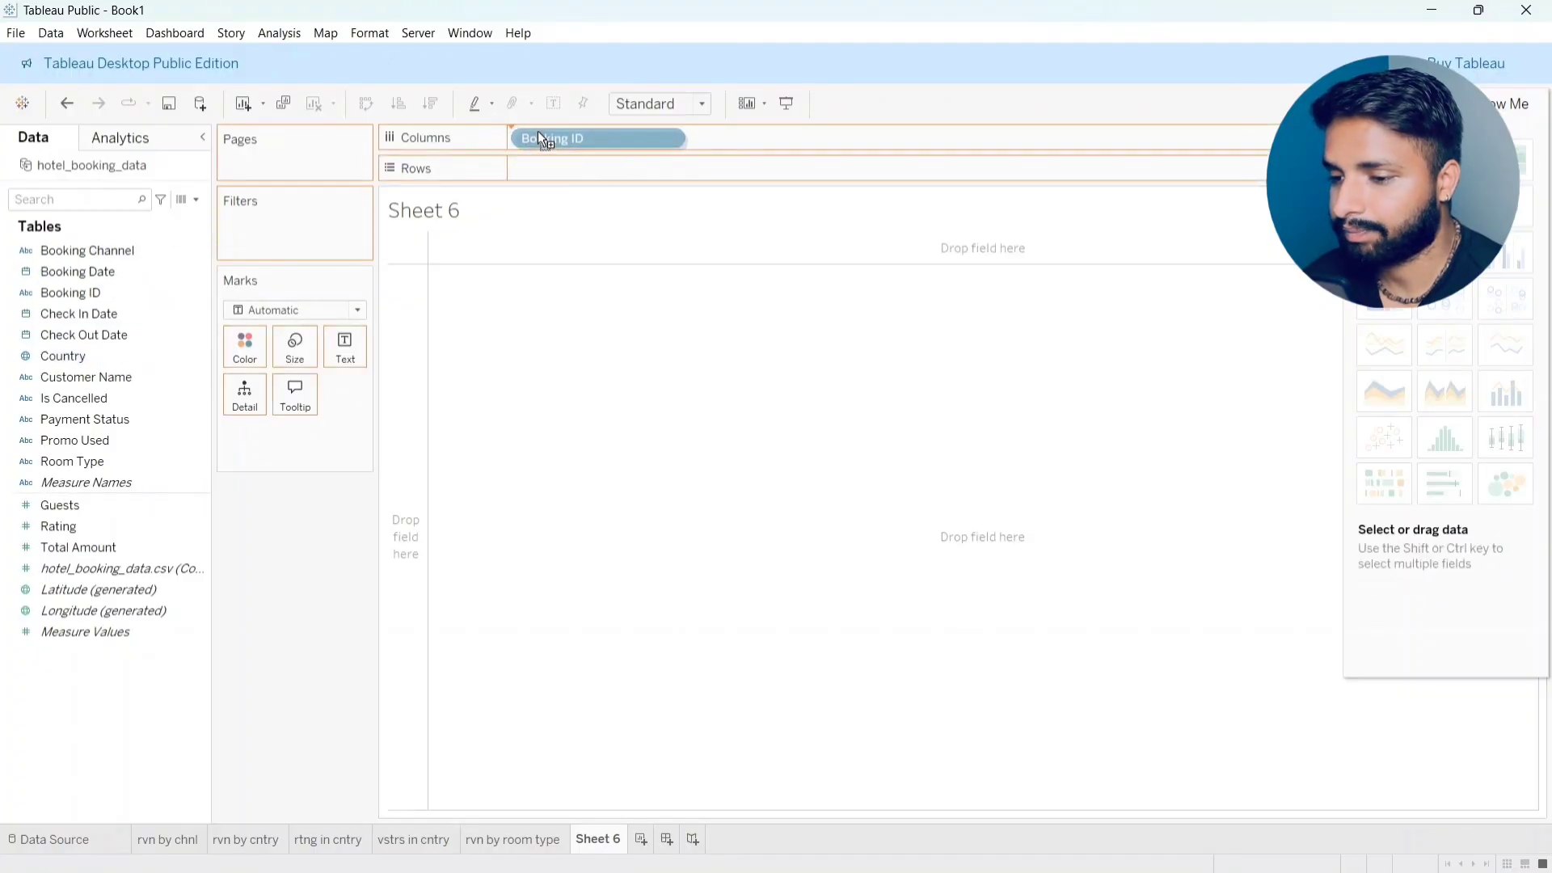
pyautogui.click(637, 138)
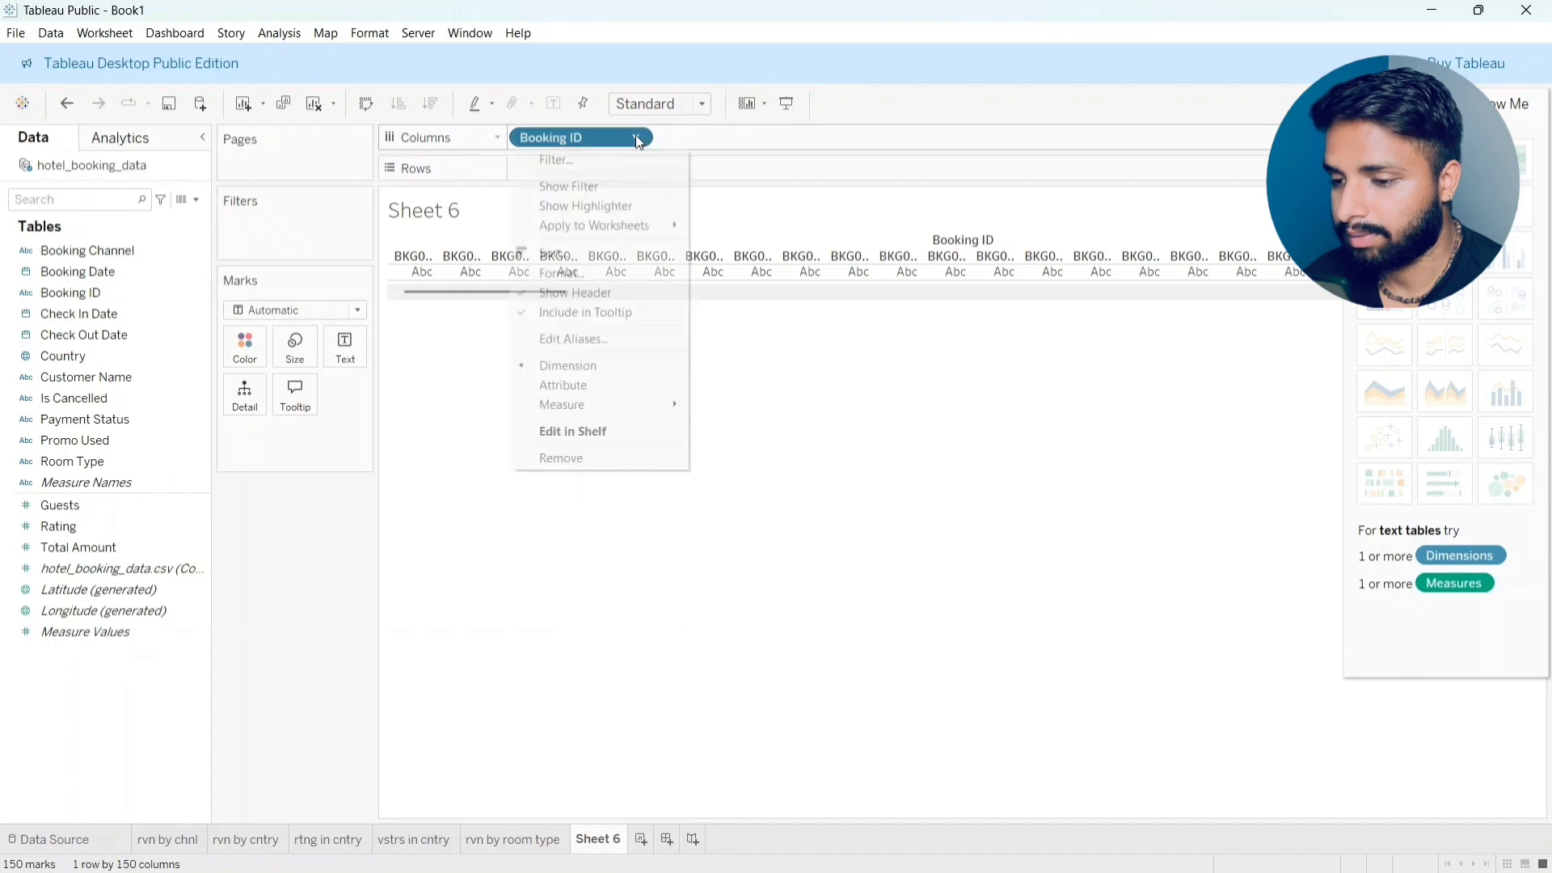
pyautogui.moveTo(581, 409)
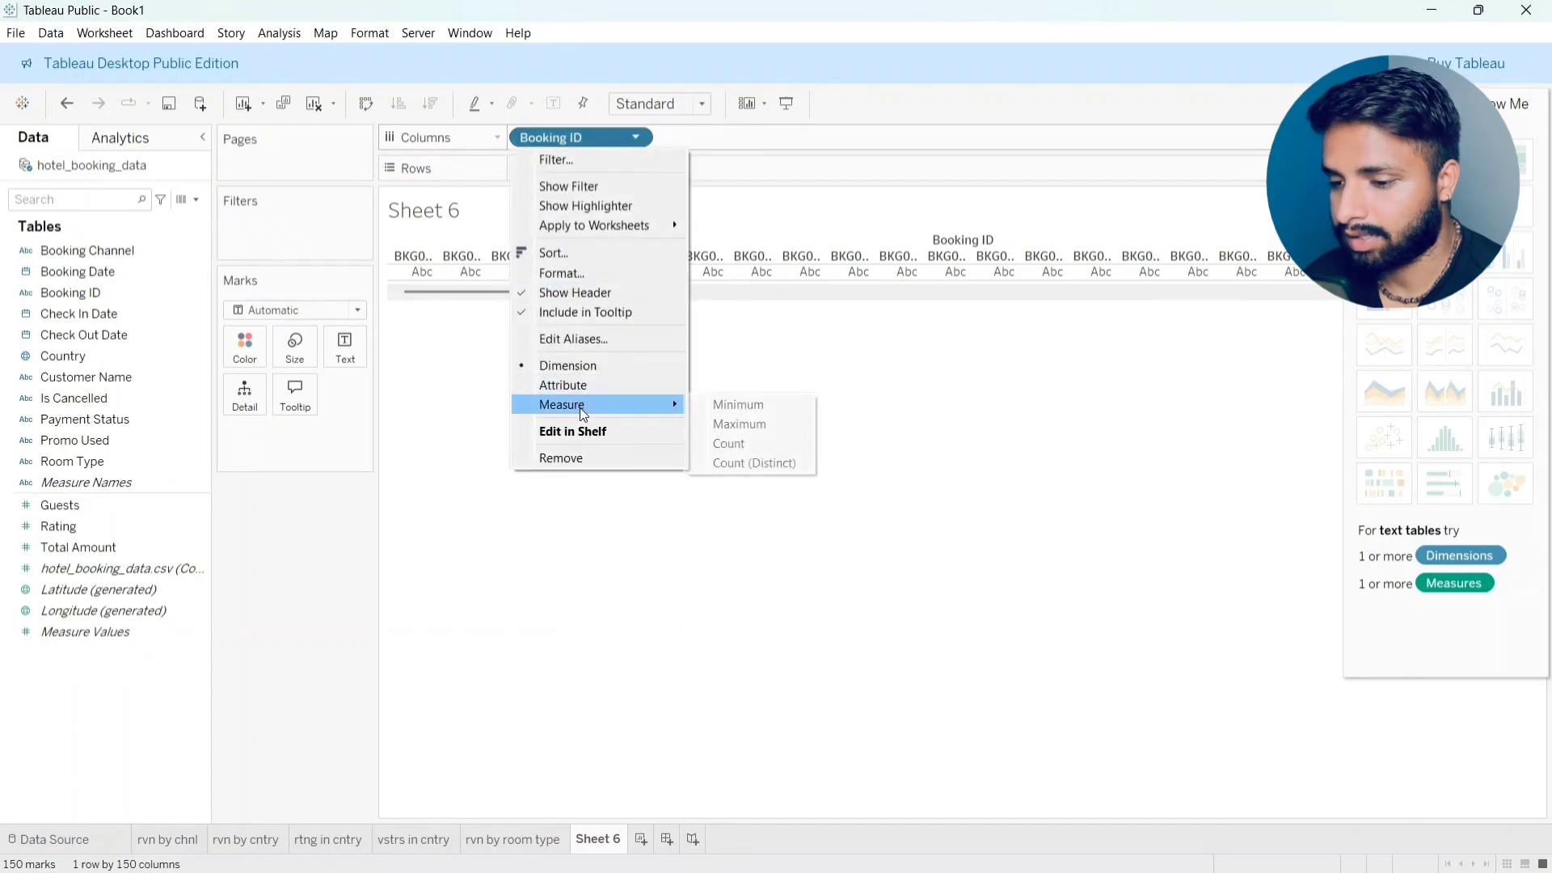
pyautogui.click(754, 463)
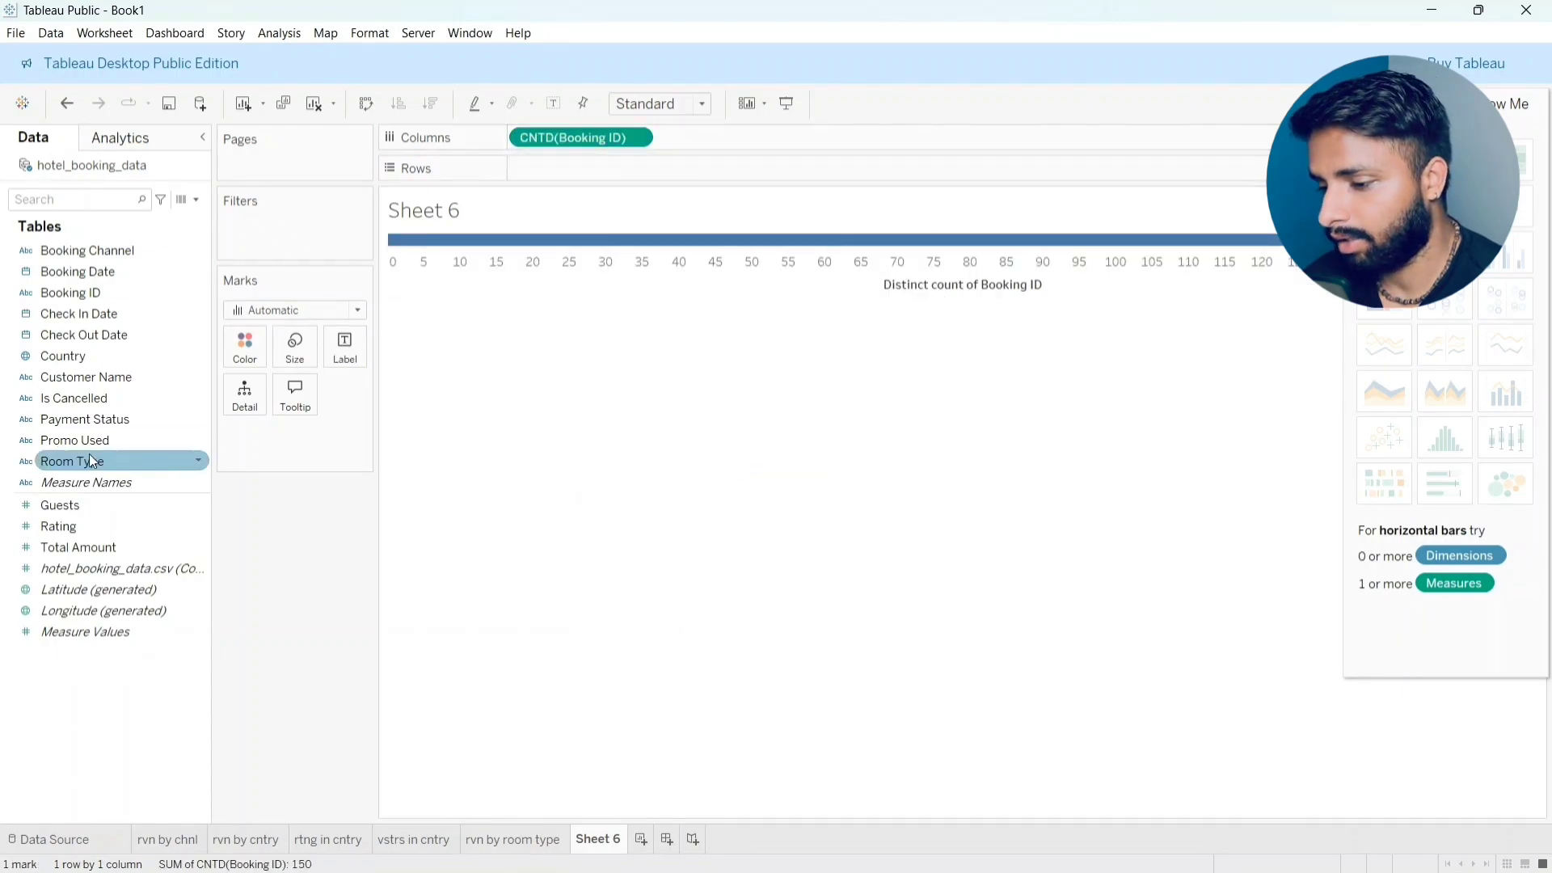
# Step: Break the distinct booking count down by Room Type and turn the chart into packed bubbles
pyautogui.moveTo(70, 459); pyautogui.dragTo(732, 163)
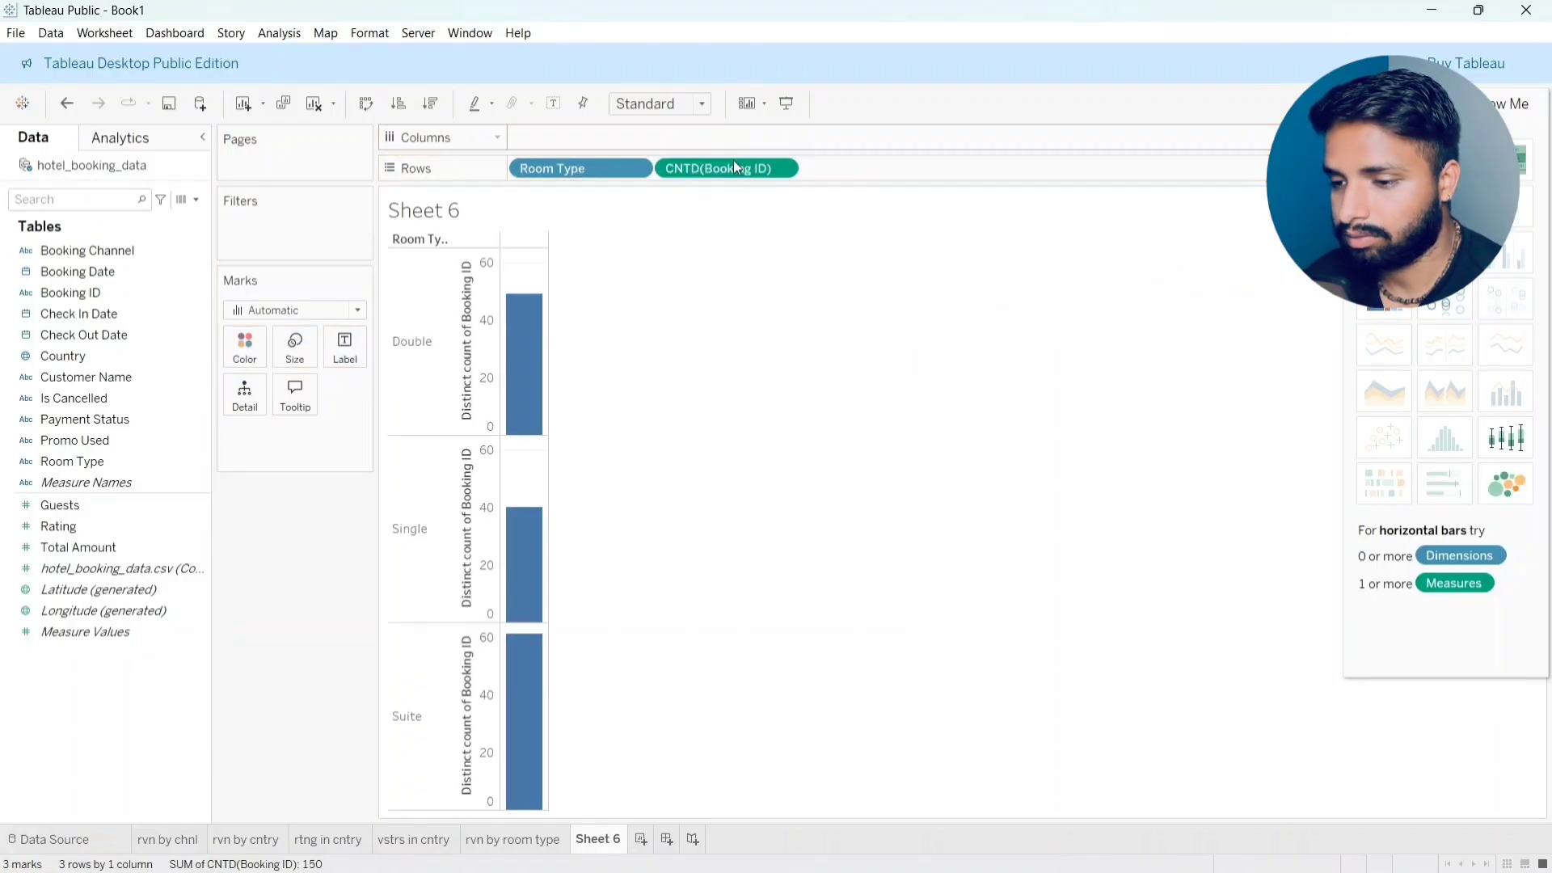
pyautogui.moveTo(583, 152); pyautogui.dragTo(584, 142)
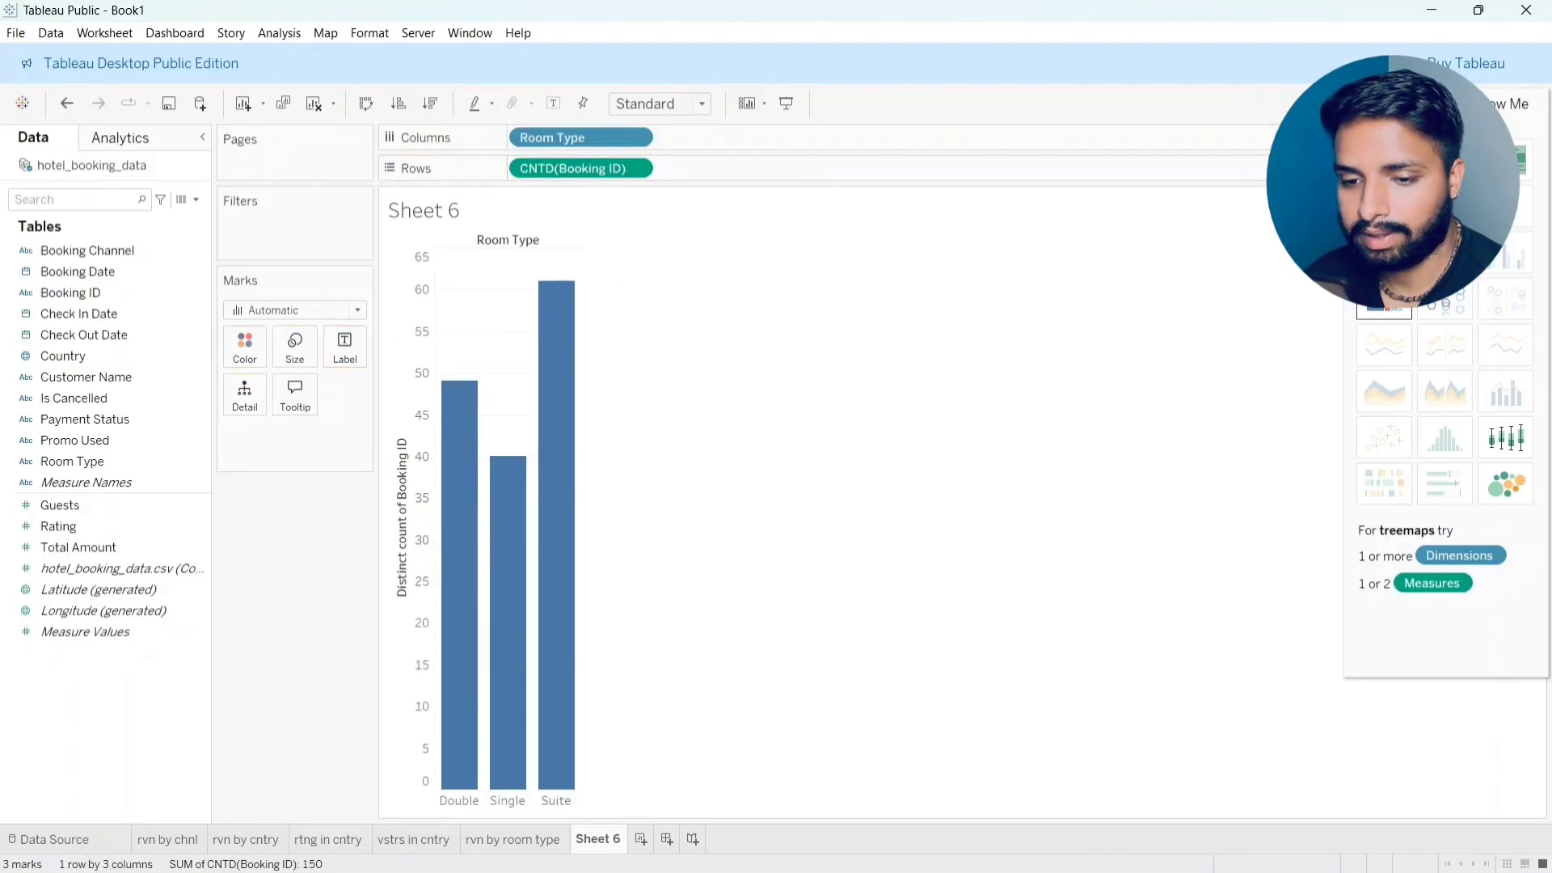
pyautogui.click(1506, 485)
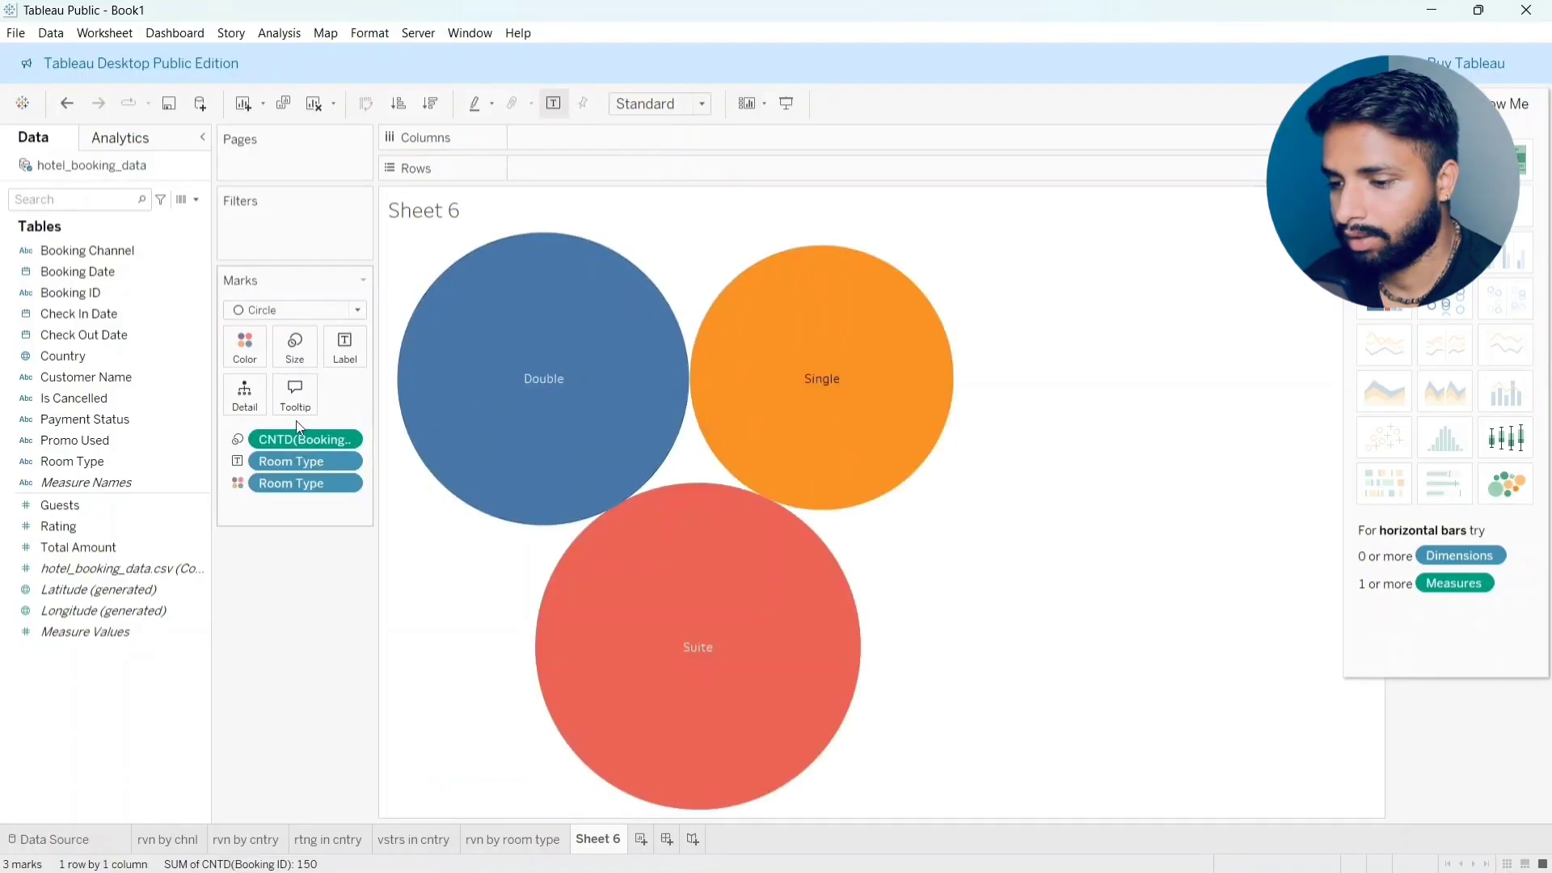
# Step: Add Booking ID to the bubble labels, aggregated as Count (Distinct)
pyautogui.moveTo(561, 420)
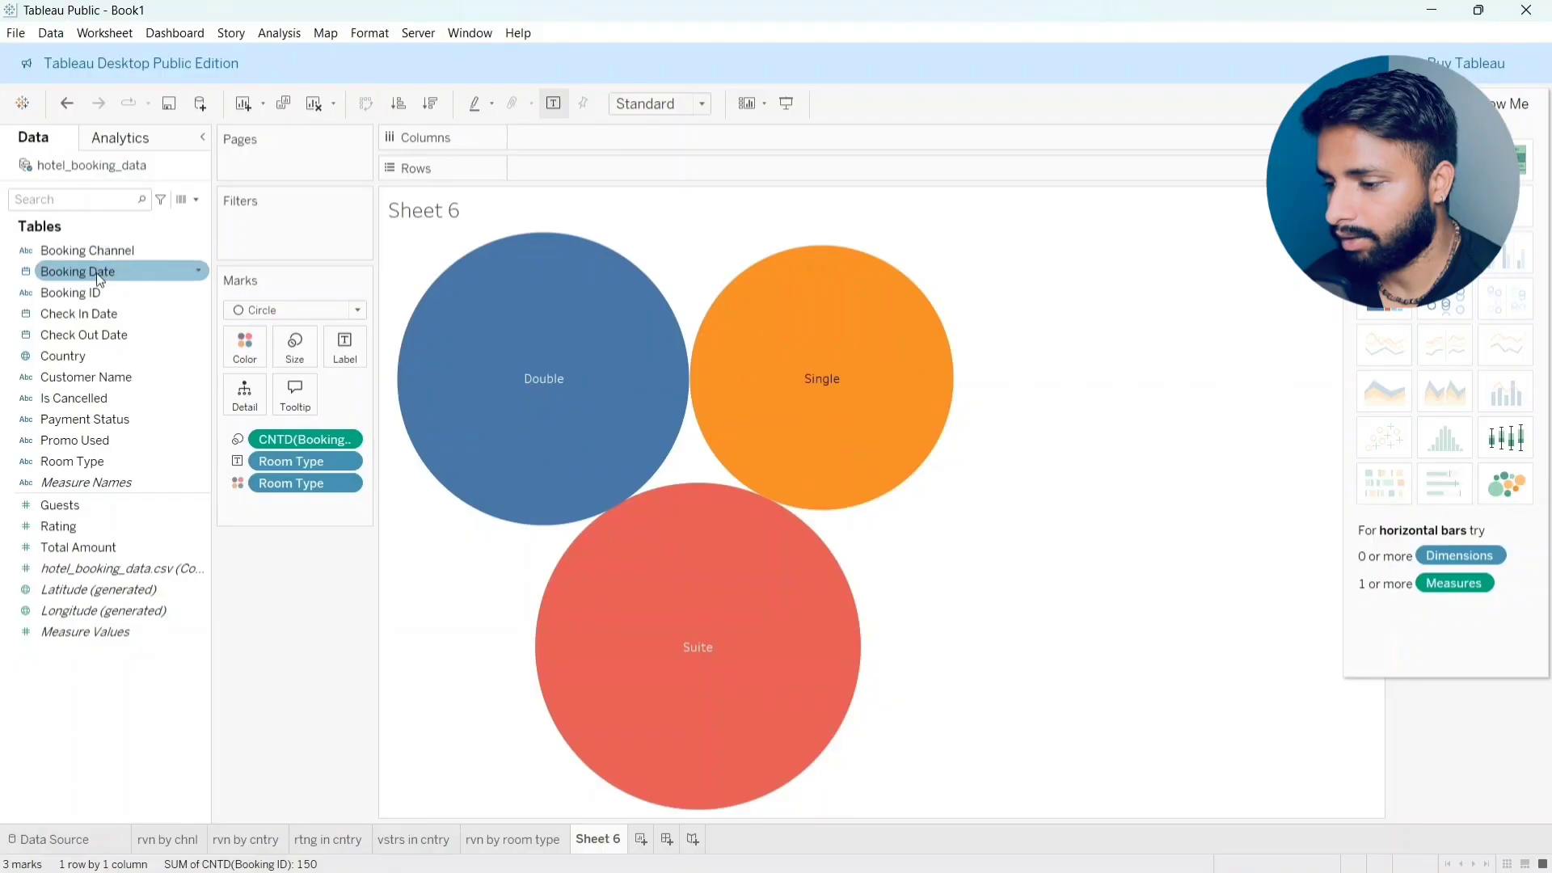
pyautogui.moveTo(80, 293); pyautogui.dragTo(349, 346)
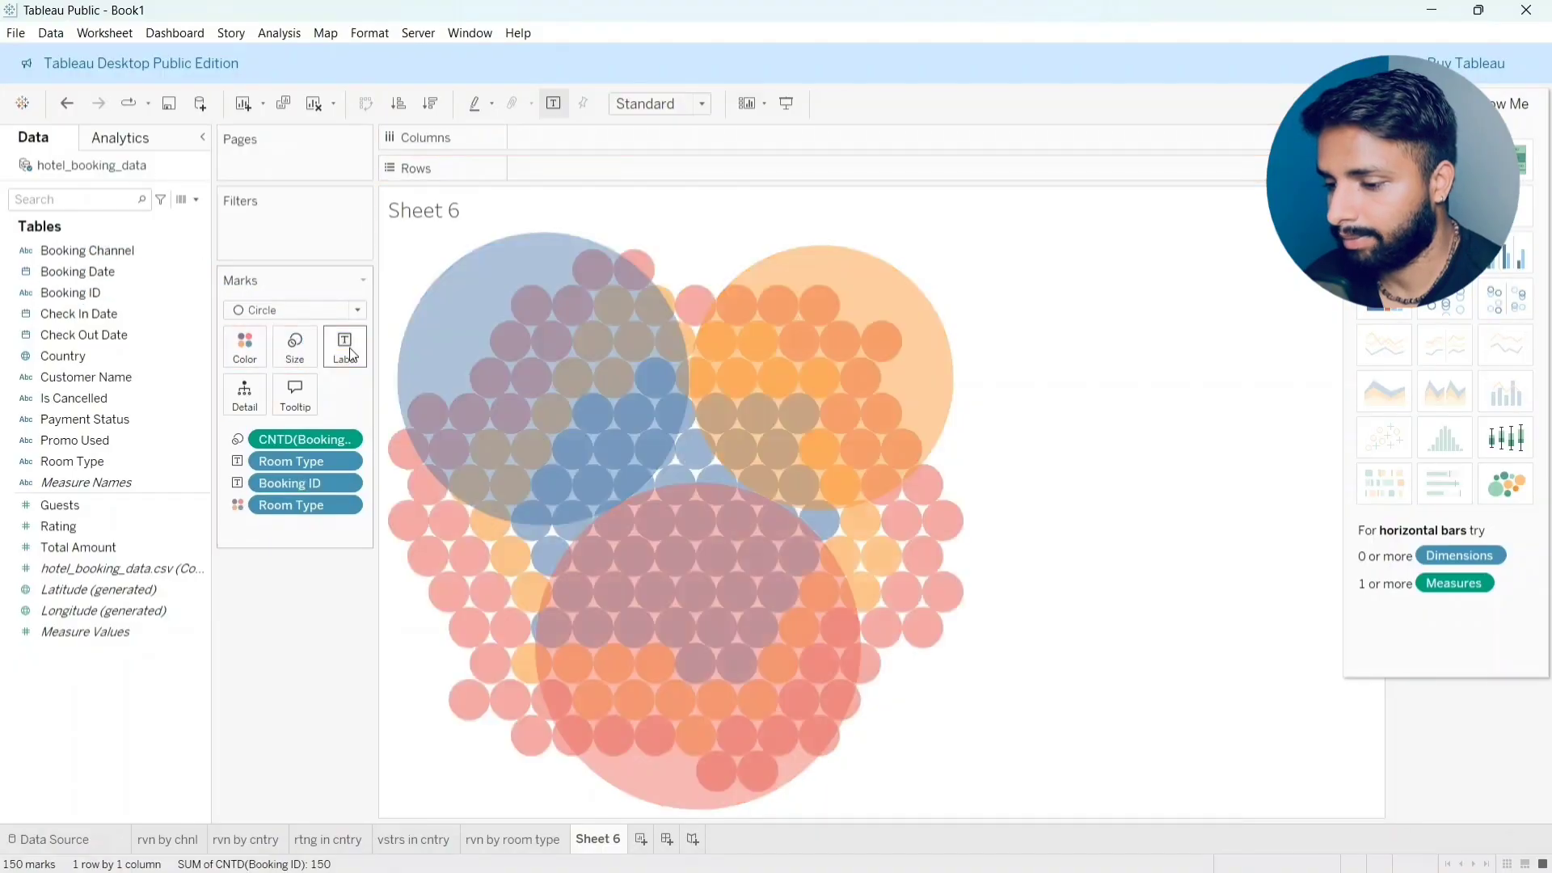
pyautogui.click(352, 484)
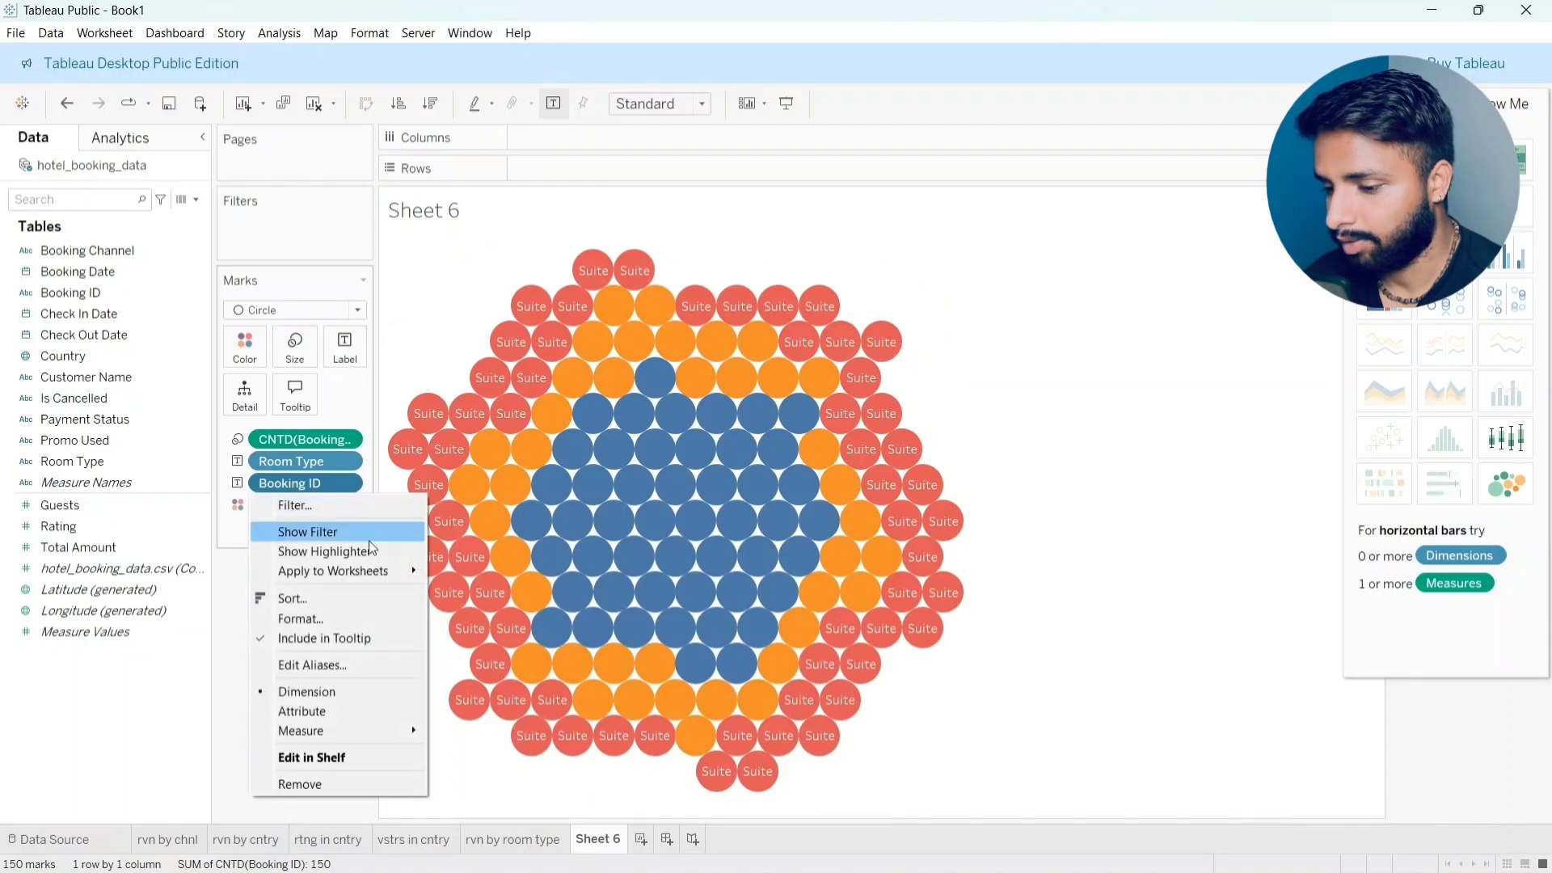
pyautogui.moveTo(363, 732)
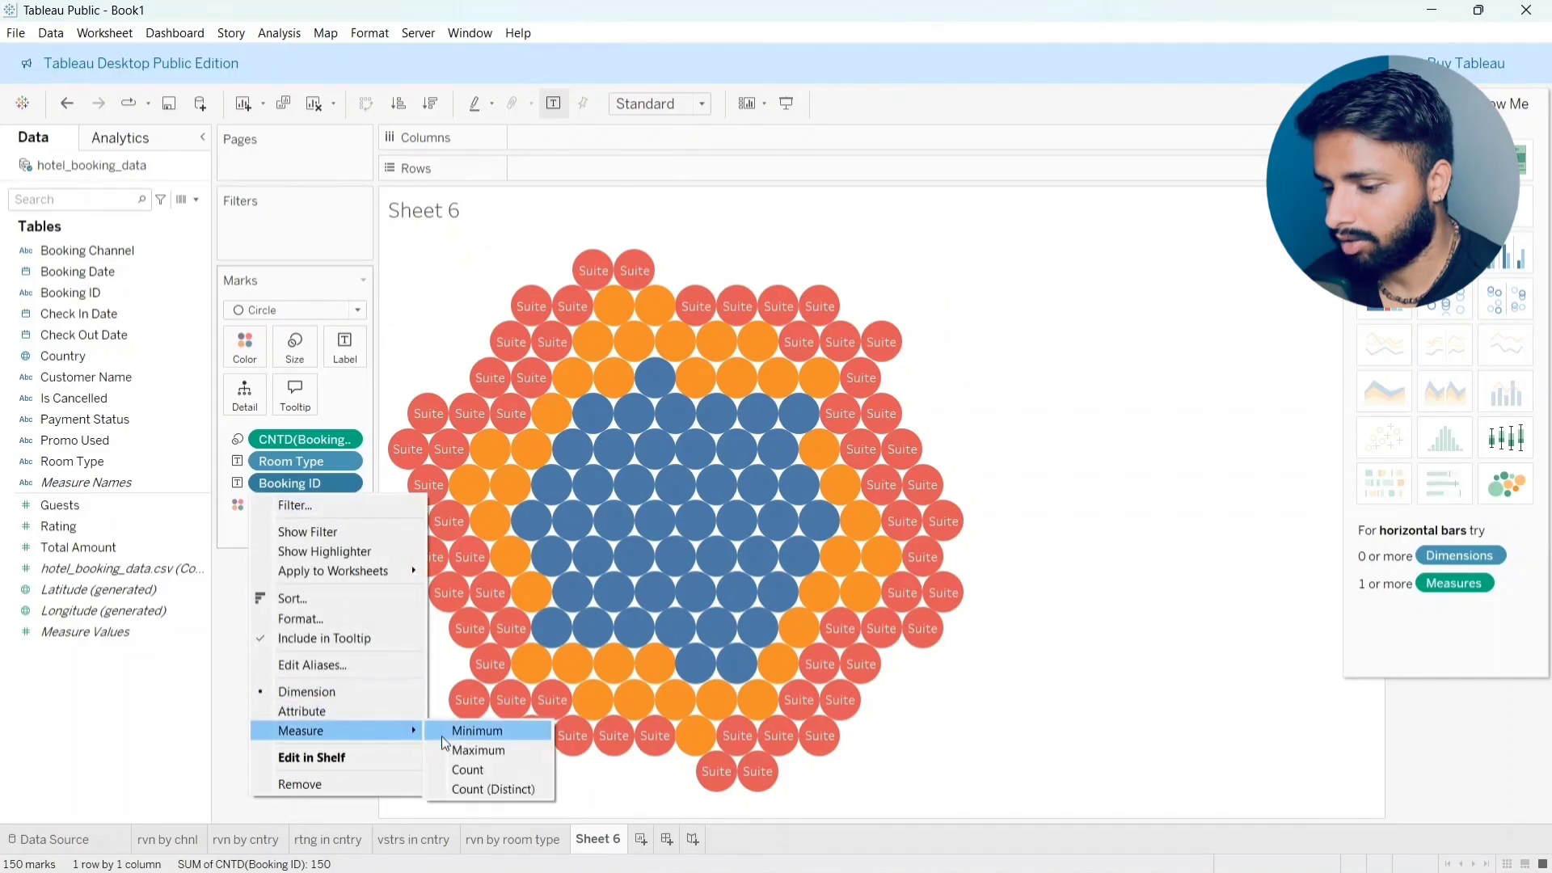
pyautogui.click(480, 788)
pyautogui.moveTo(542, 465)
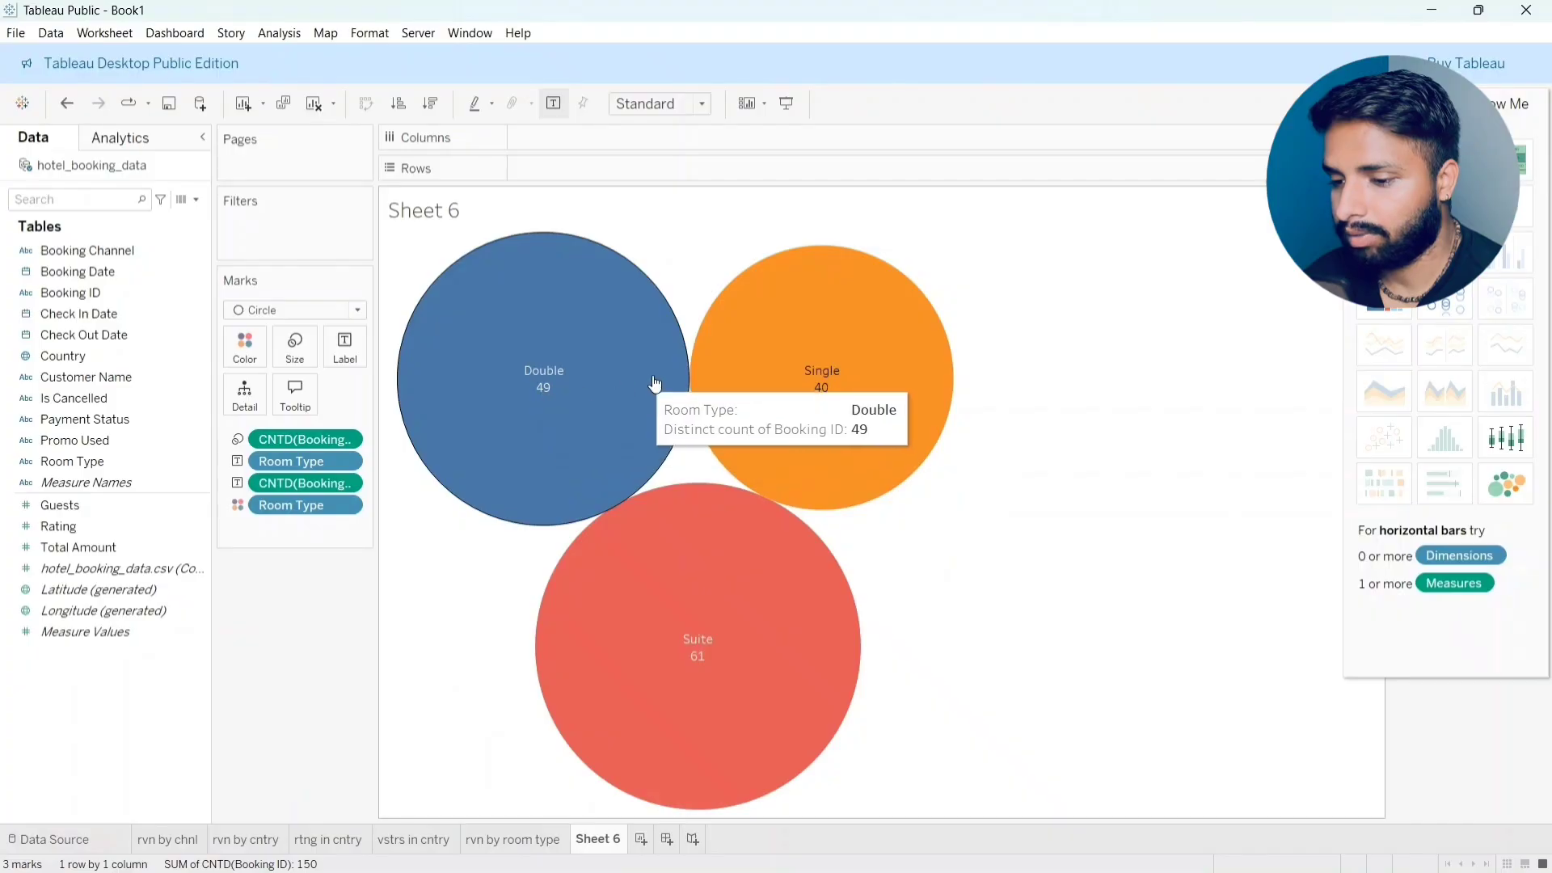
pyautogui.moveTo(727, 650)
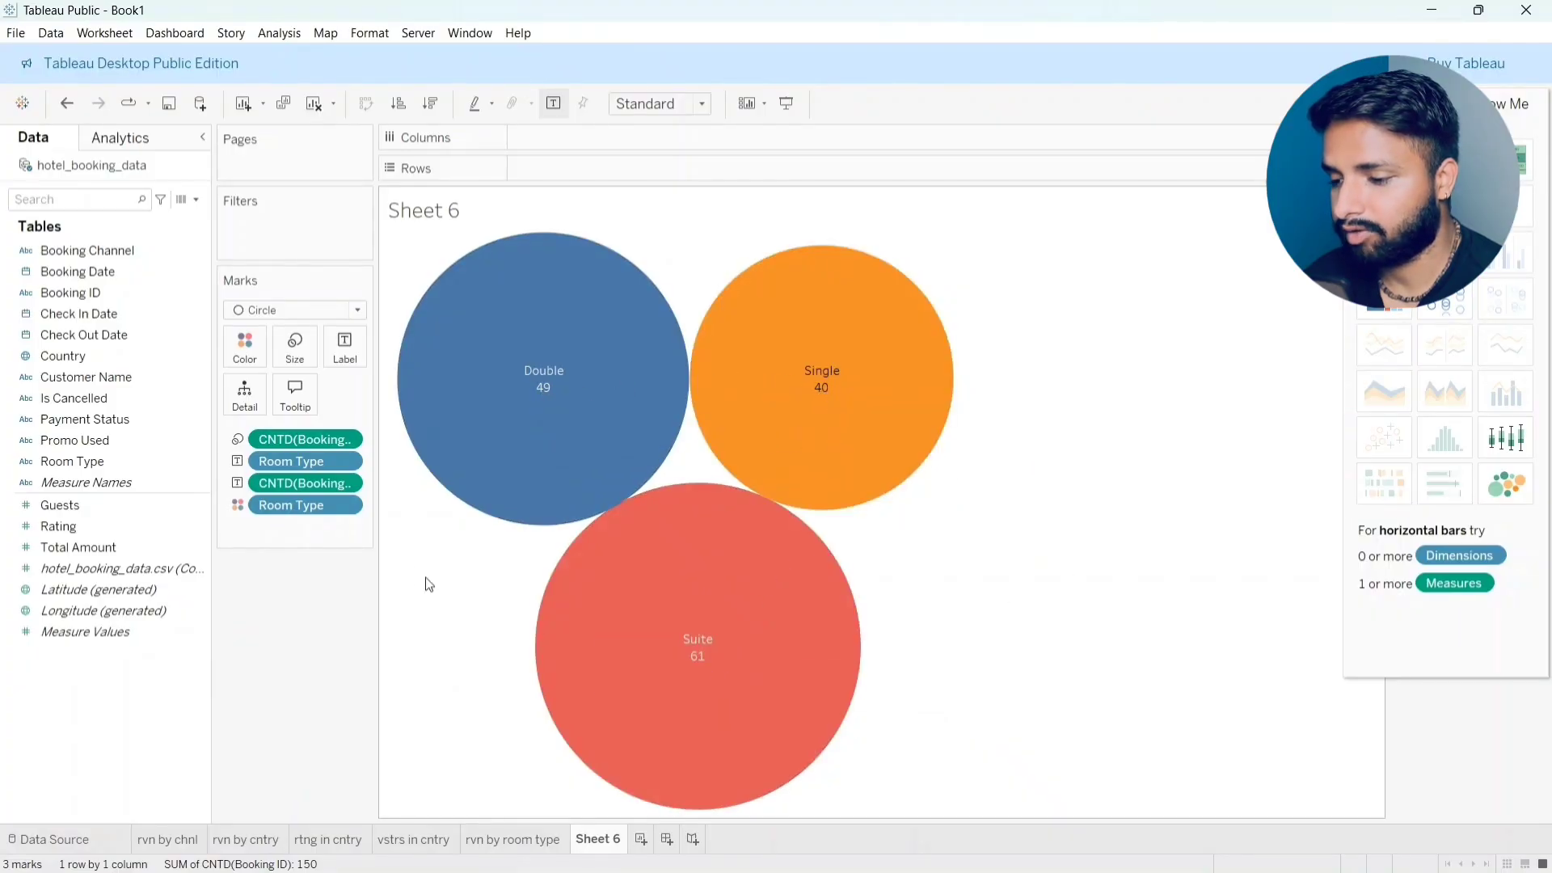
pyautogui.moveTo(570, 351)
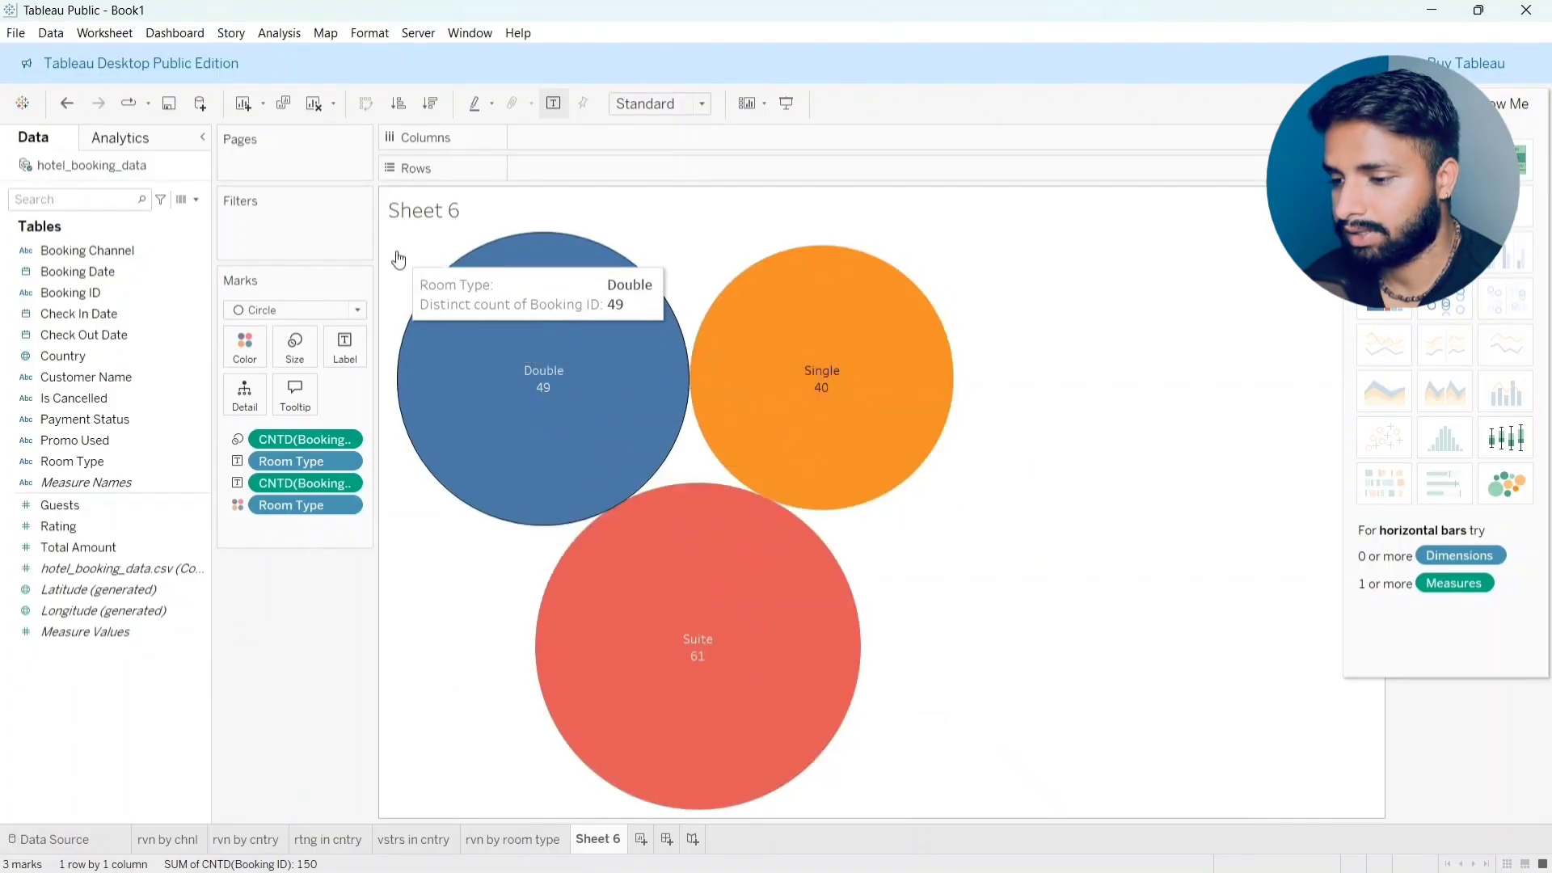
# Step: Replace the bubble chart's title with "No. of visitors for Rooms"
pyautogui.doubleClick(454, 216)
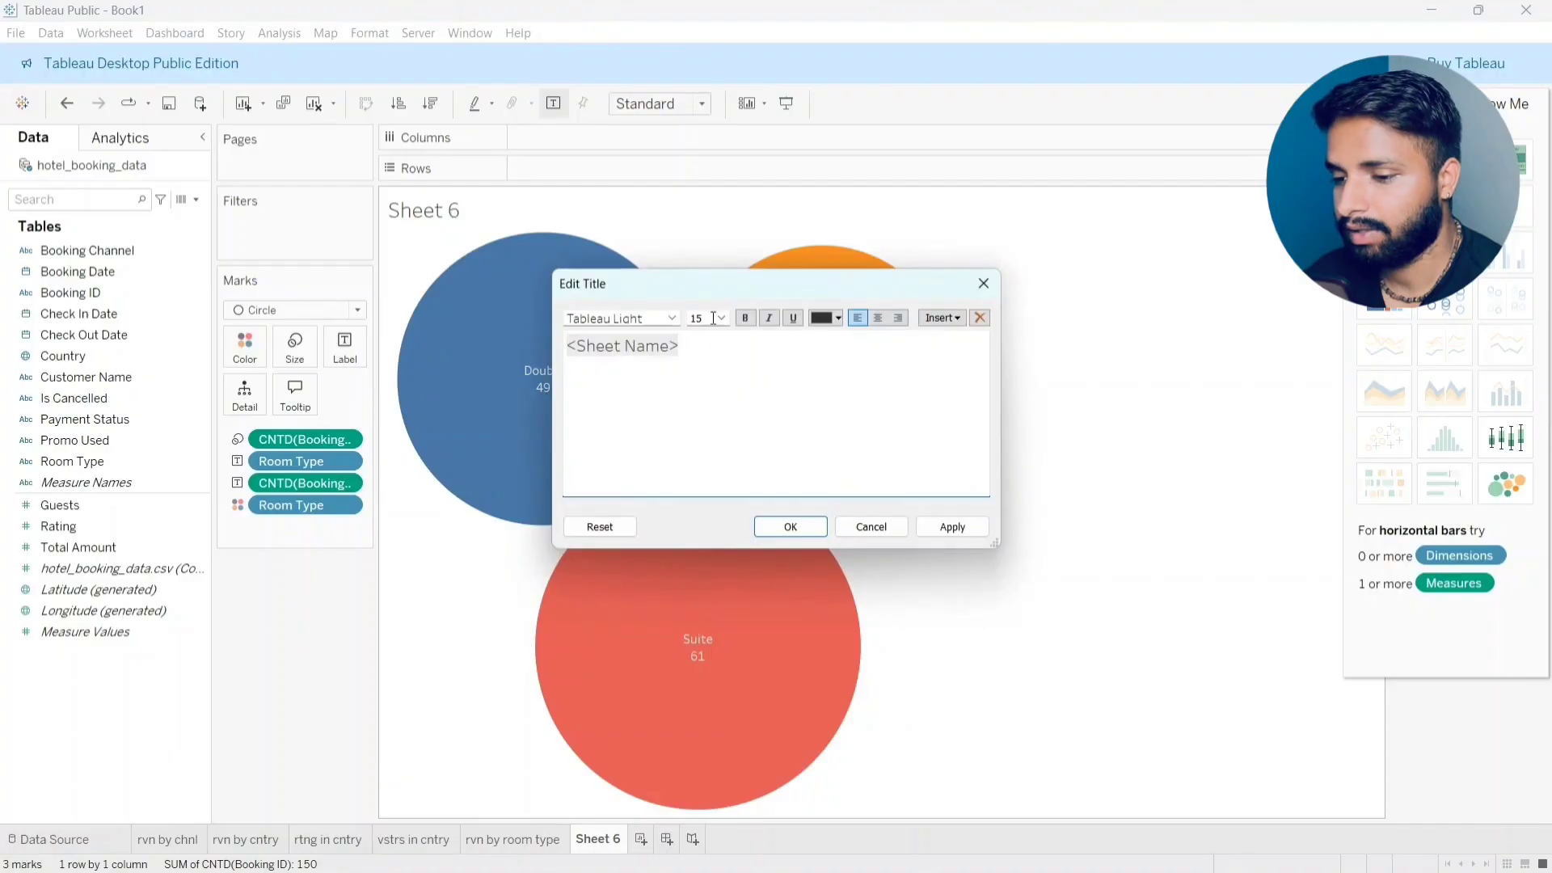
pyautogui.moveTo(687, 346); pyautogui.dragTo(549, 358)
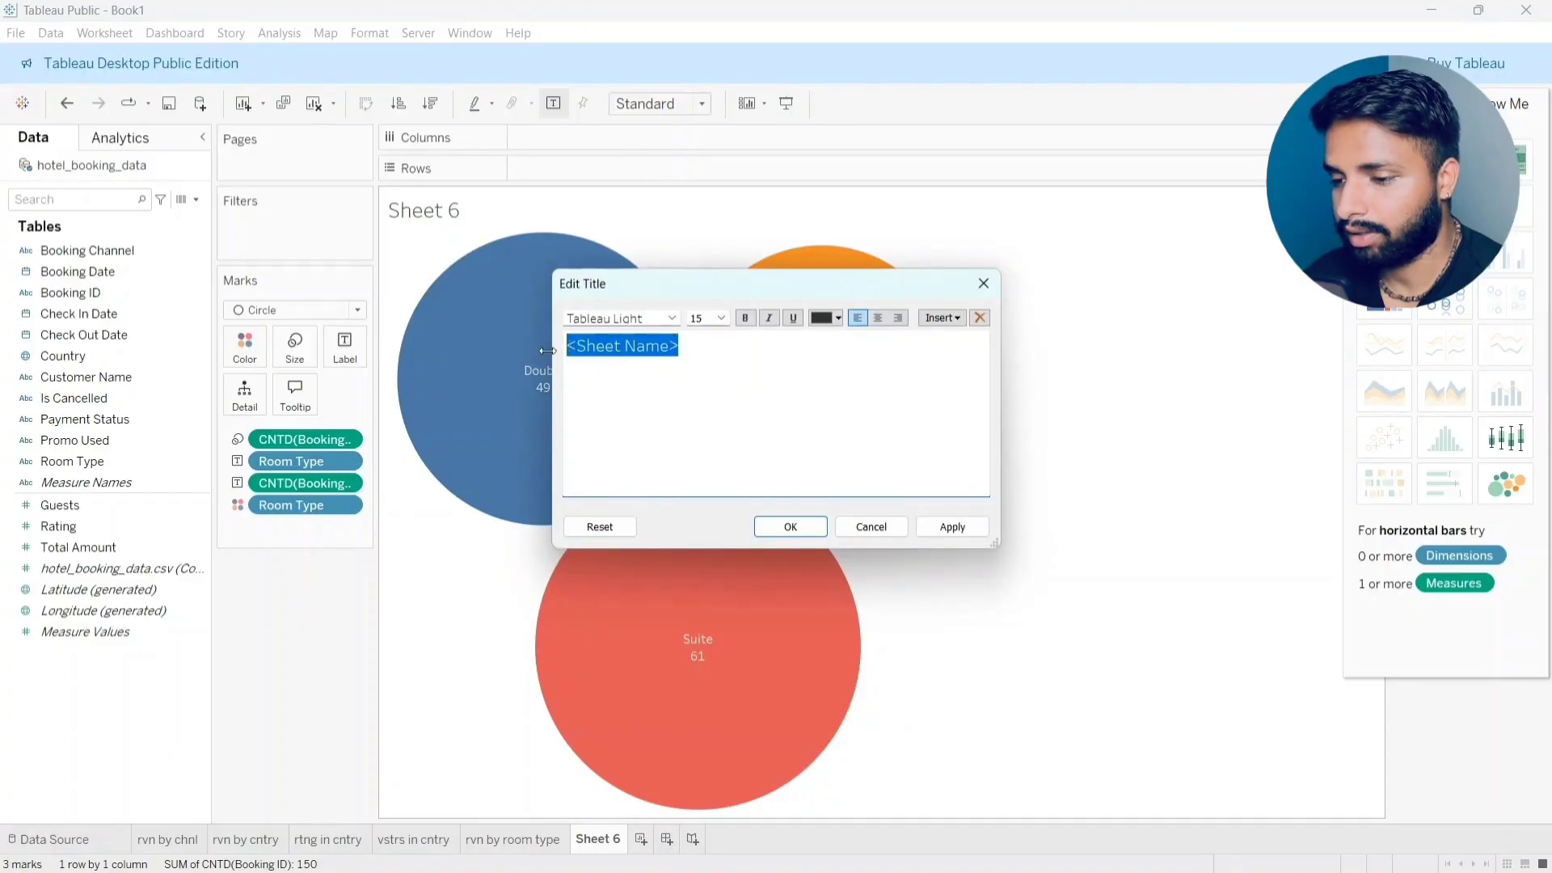
pyautogui.press('BackSpace')
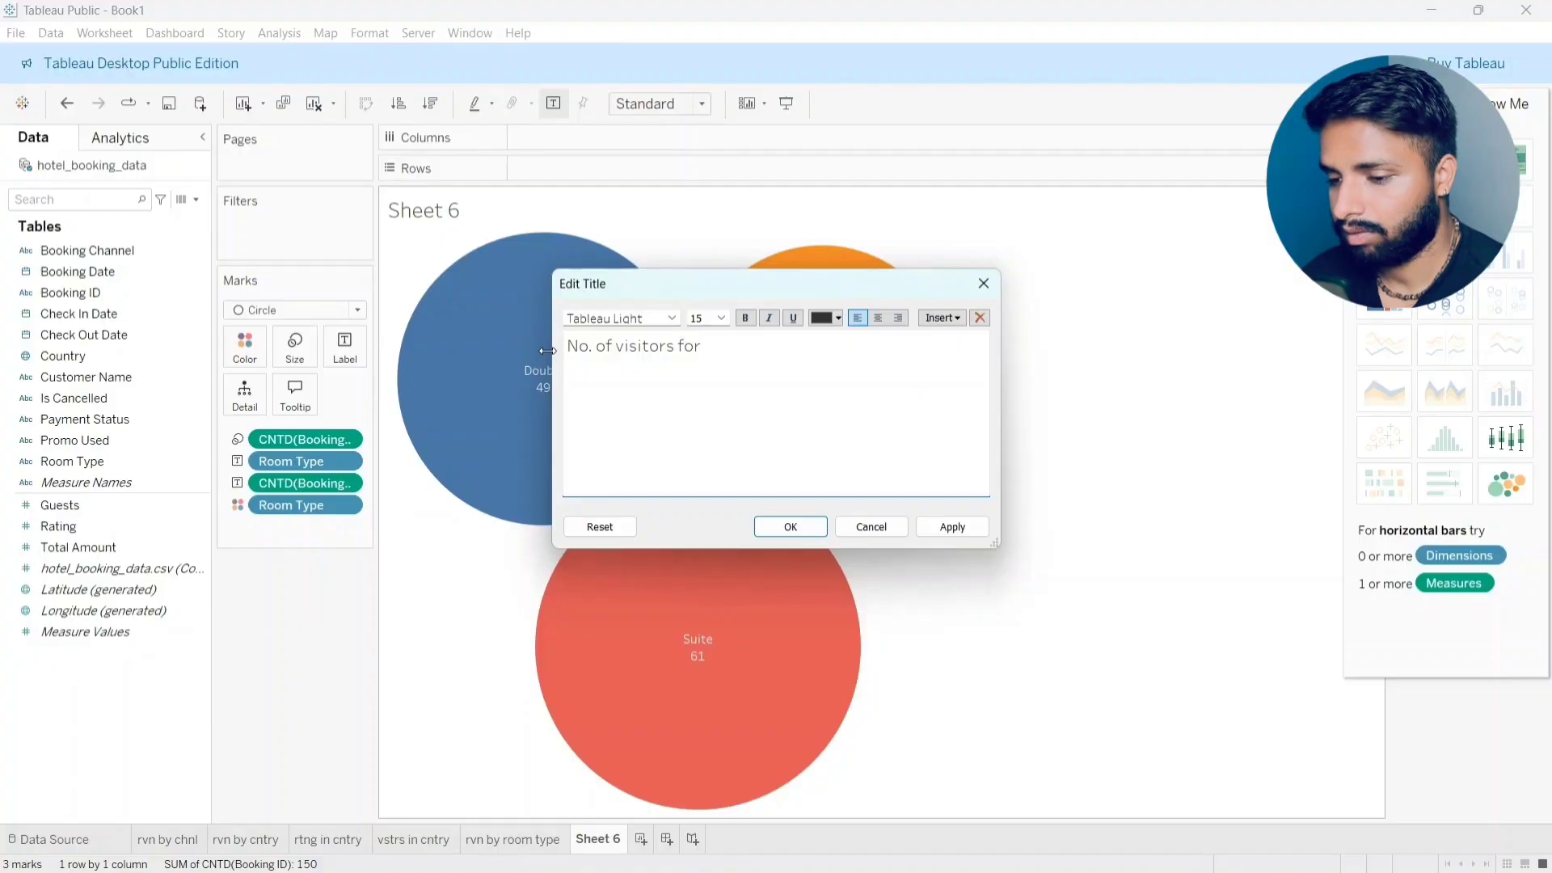
pyautogui.write('oms')
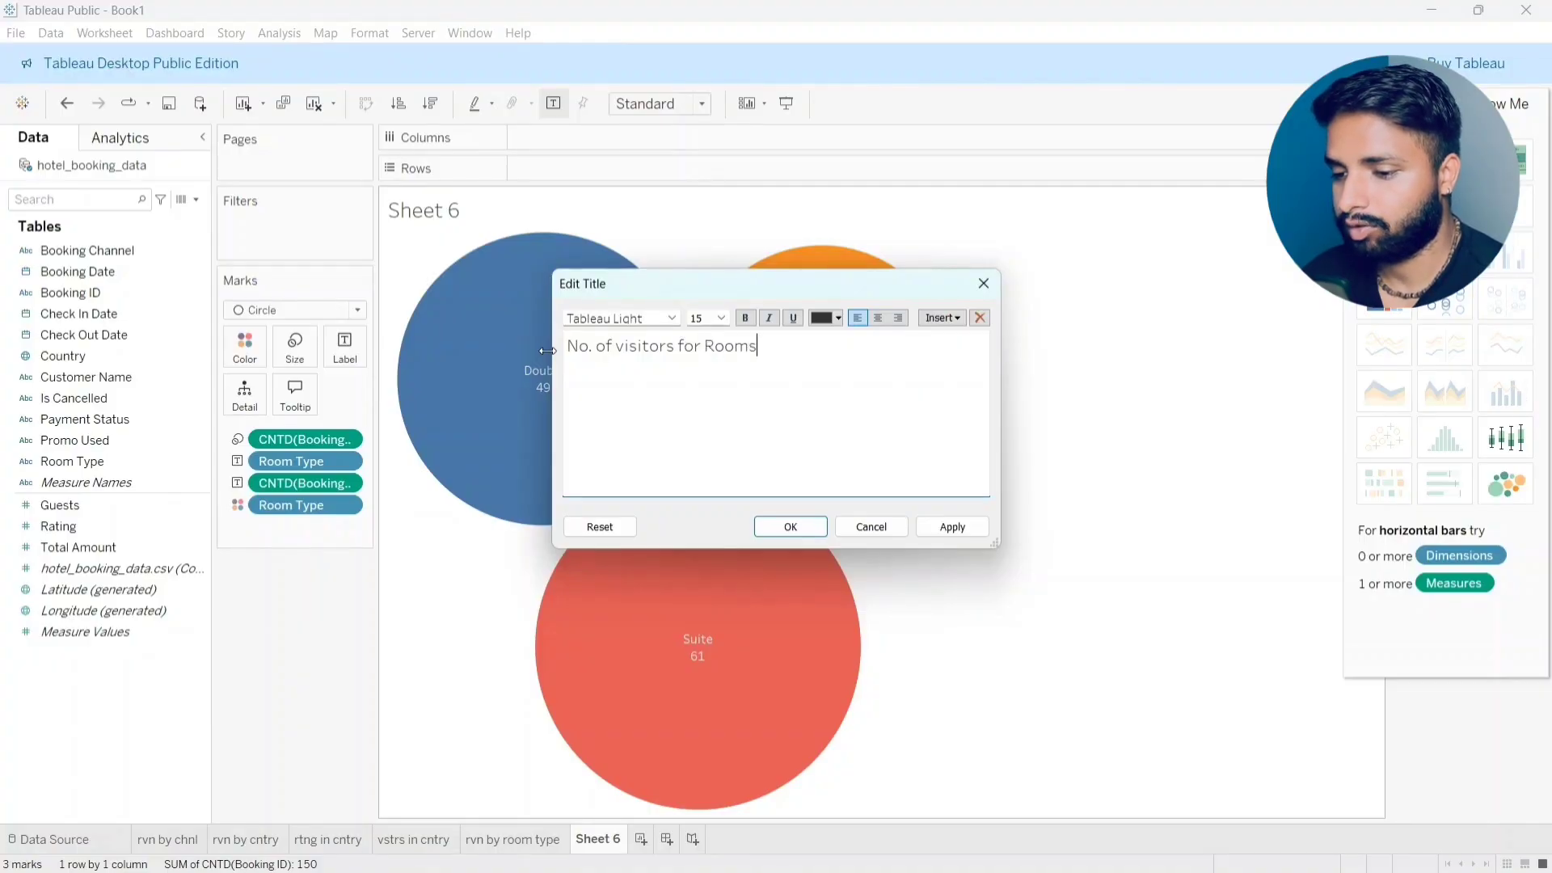
# Step: Format the whole bubble chart title as bold, centred and blue, and apply it
pyautogui.moveTo(783, 345); pyautogui.dragTo(552, 348)
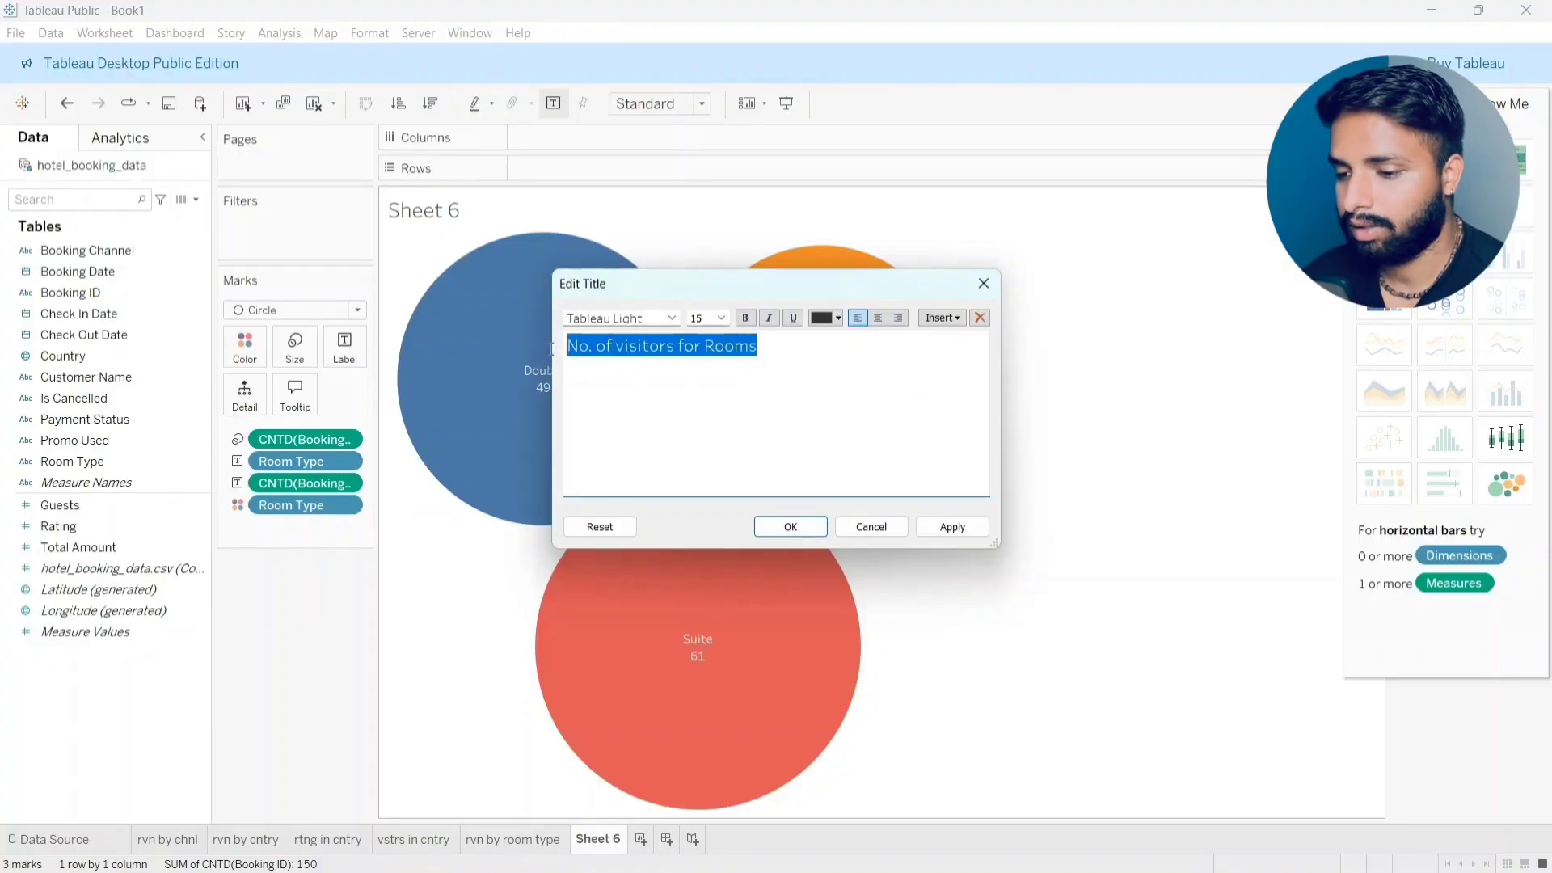
pyautogui.click(747, 318)
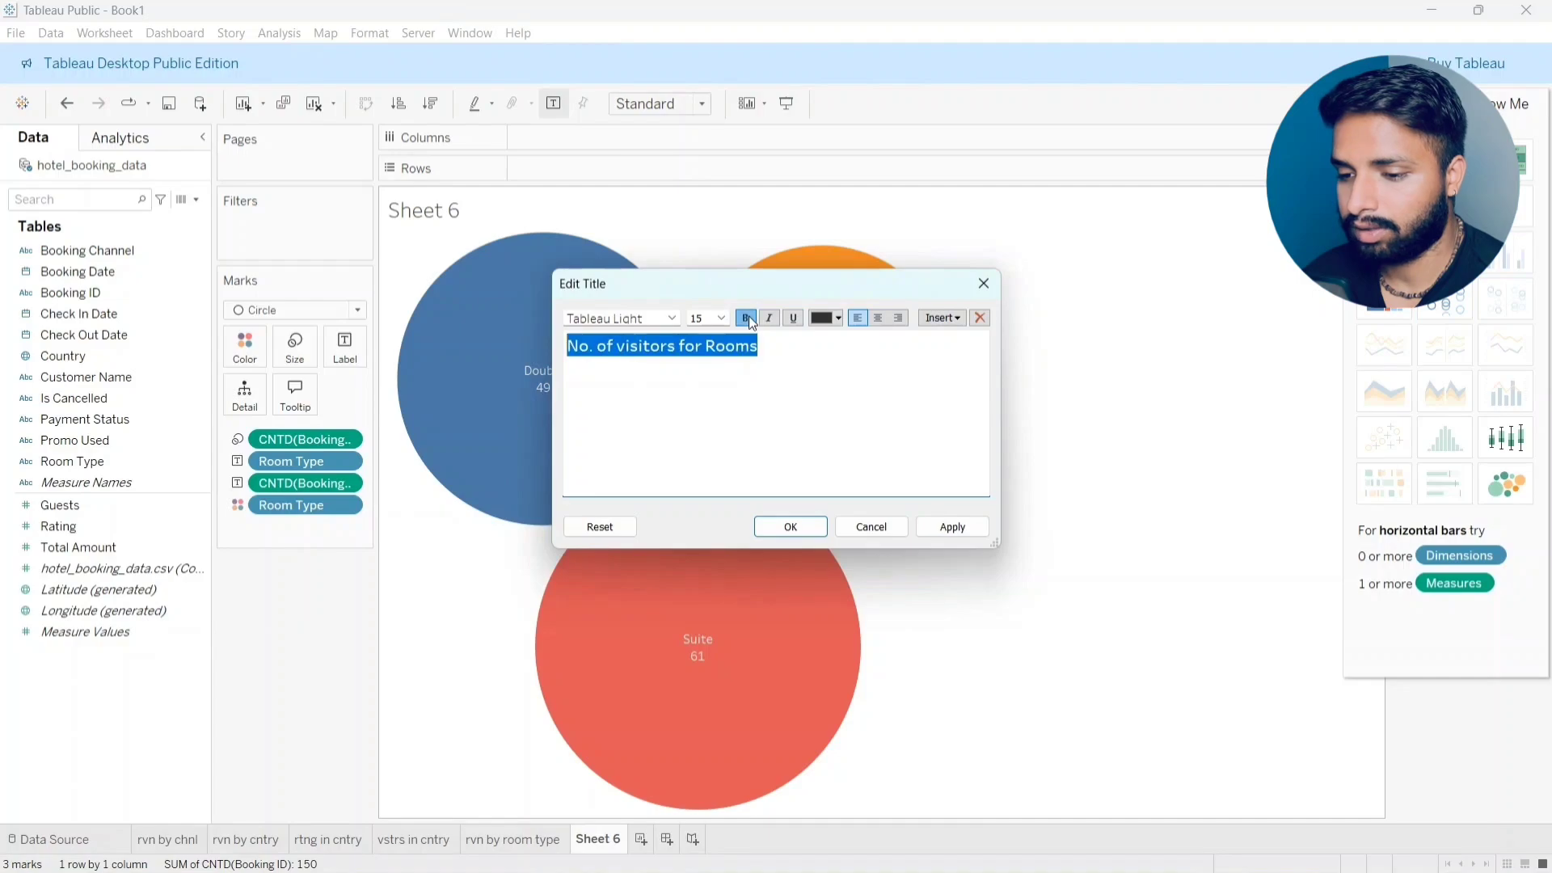
pyautogui.click(884, 319)
pyautogui.click(834, 319)
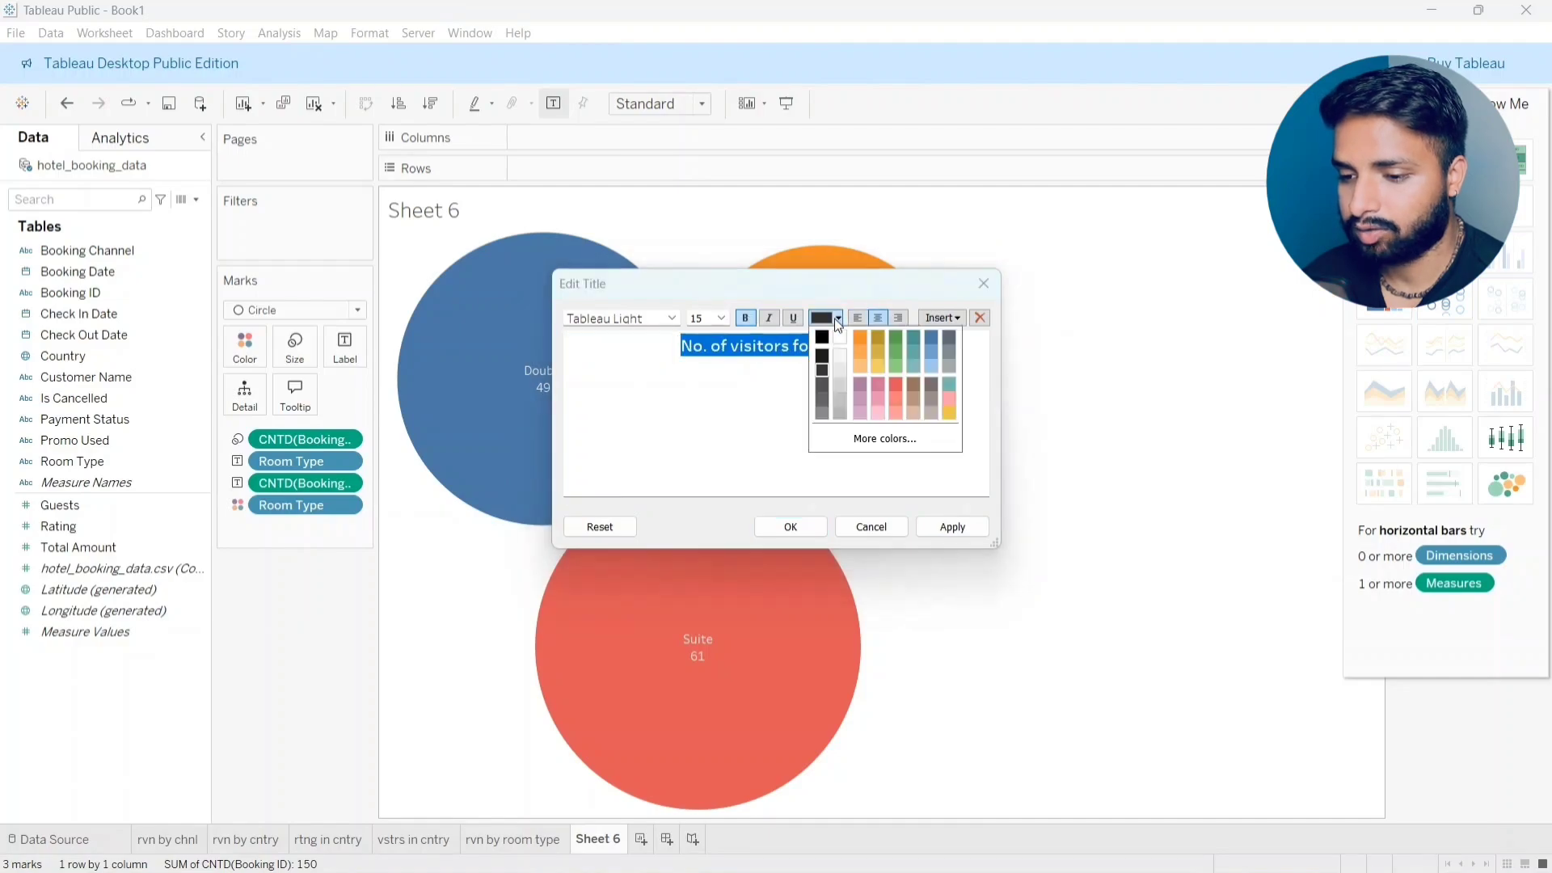
pyautogui.click(934, 338)
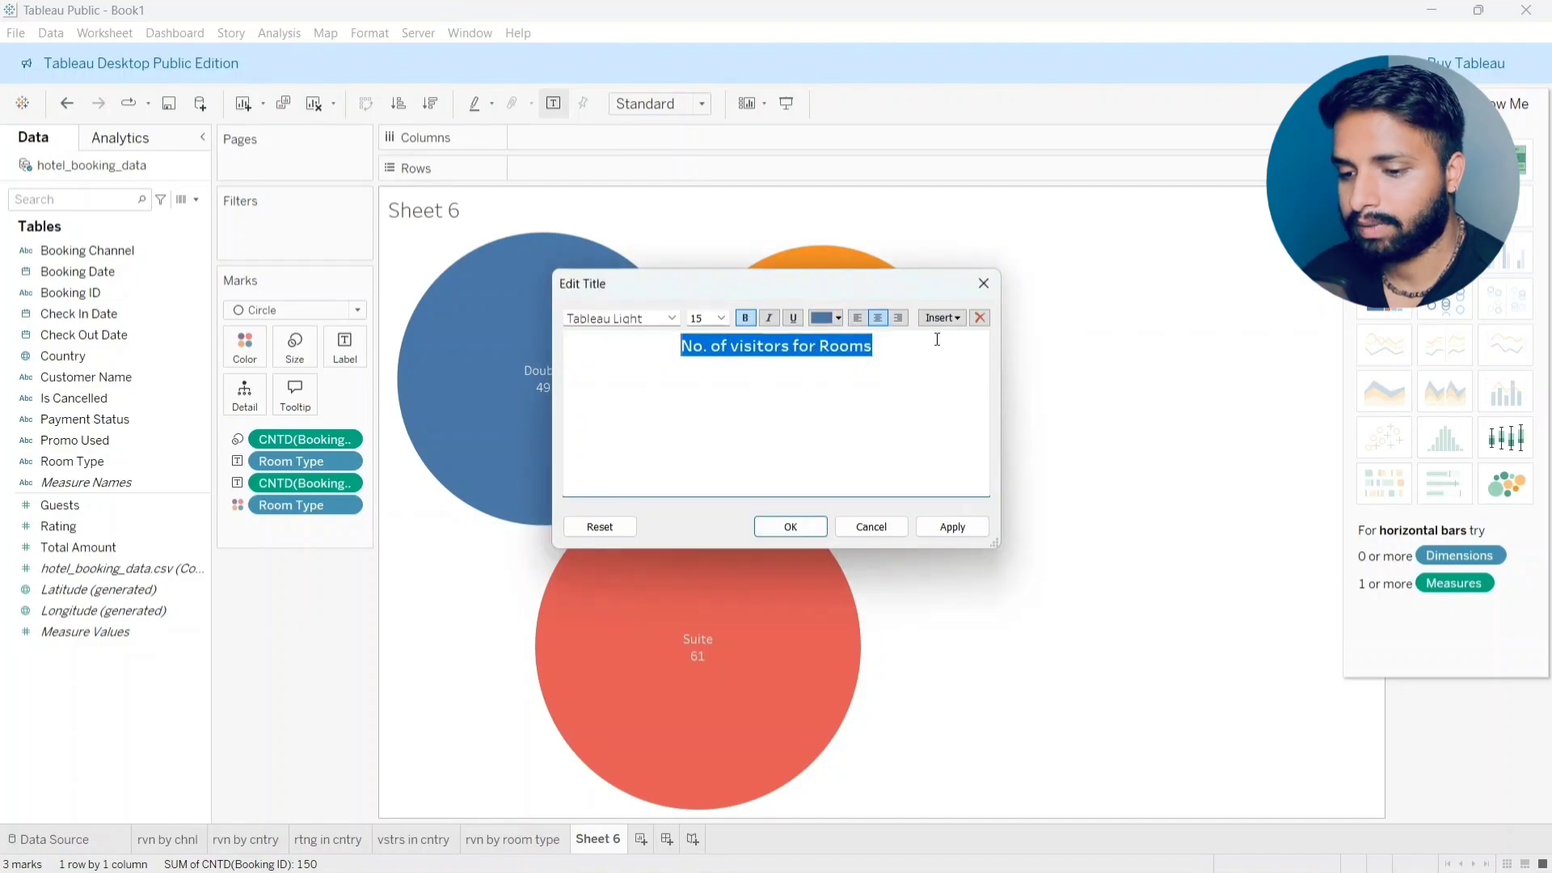
pyautogui.click(952, 526)
pyautogui.click(791, 526)
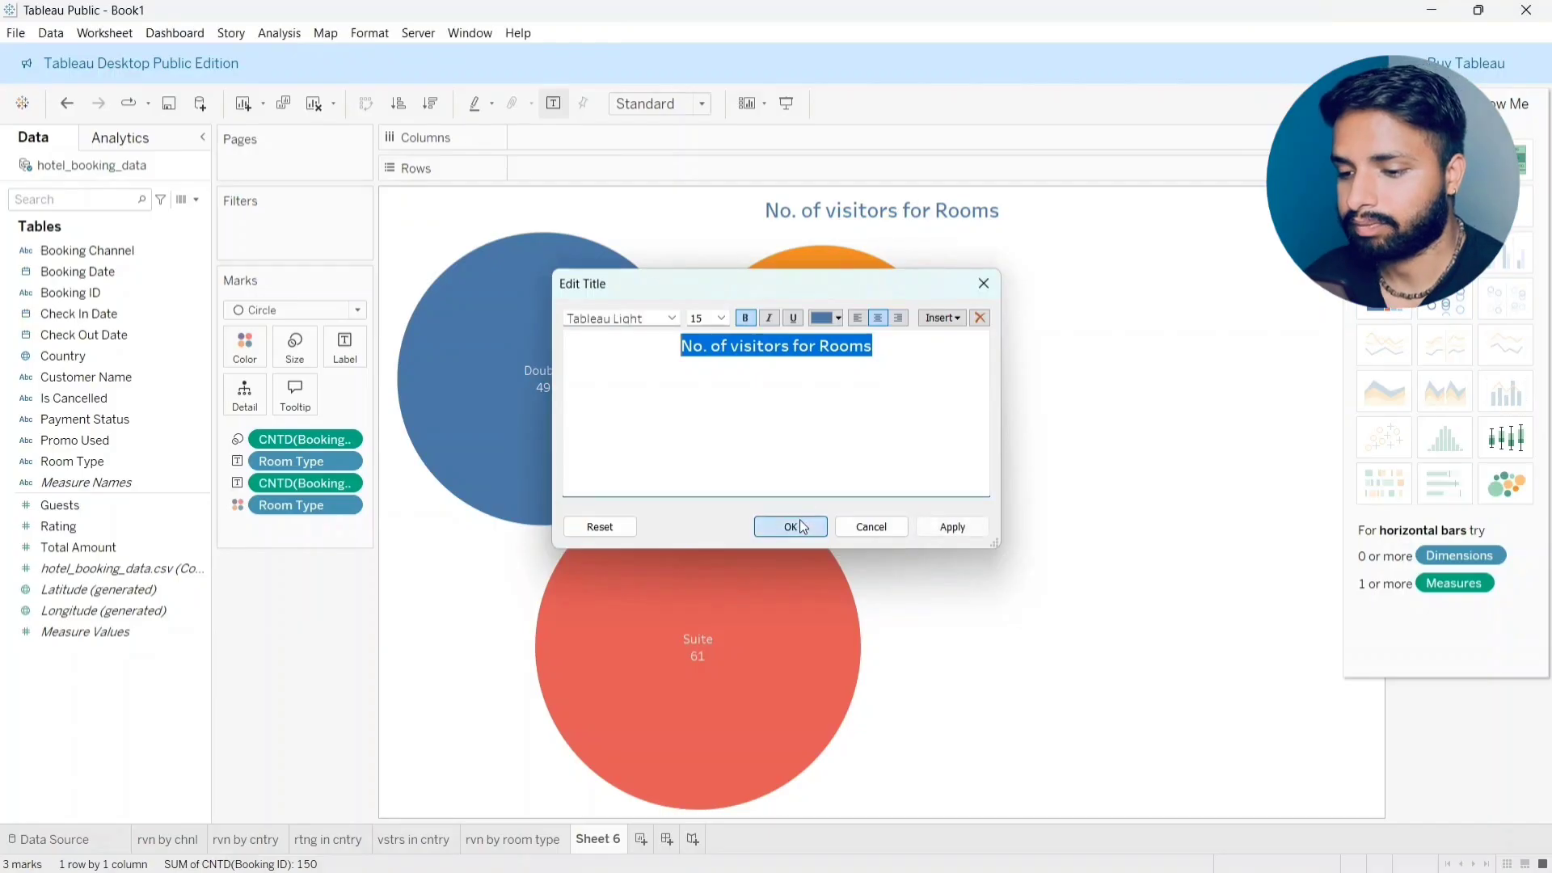
# Step: Rename the bubble chart worksheet as "Vstrs in room" and add another blank worksheet
pyautogui.doubleClick(602, 839)
pyautogui.press('BackSpace')
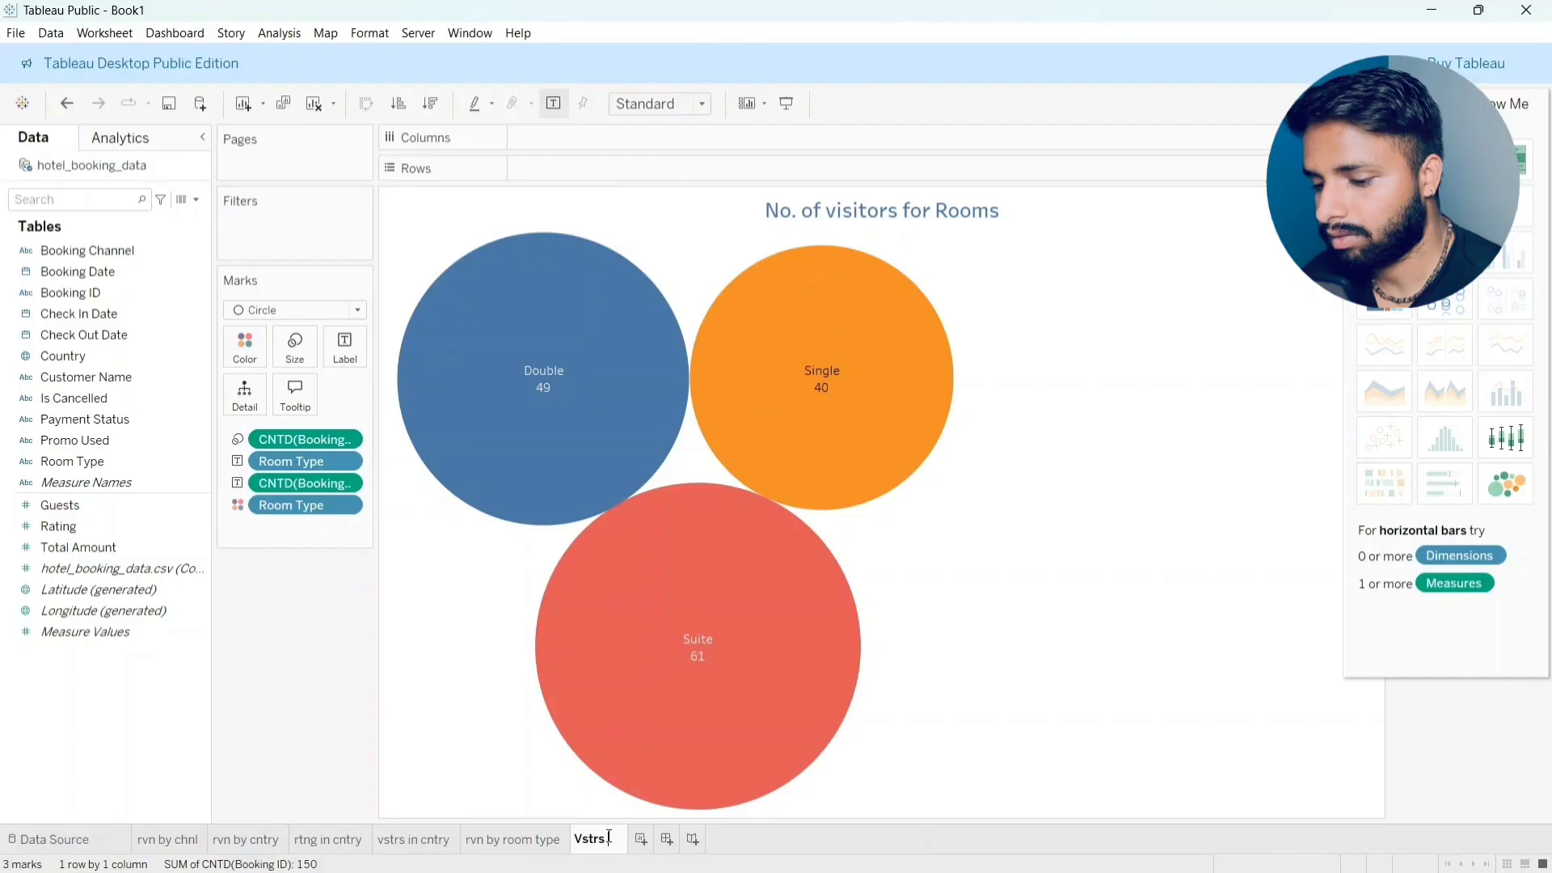
pyautogui.write('Vstrs in roo')
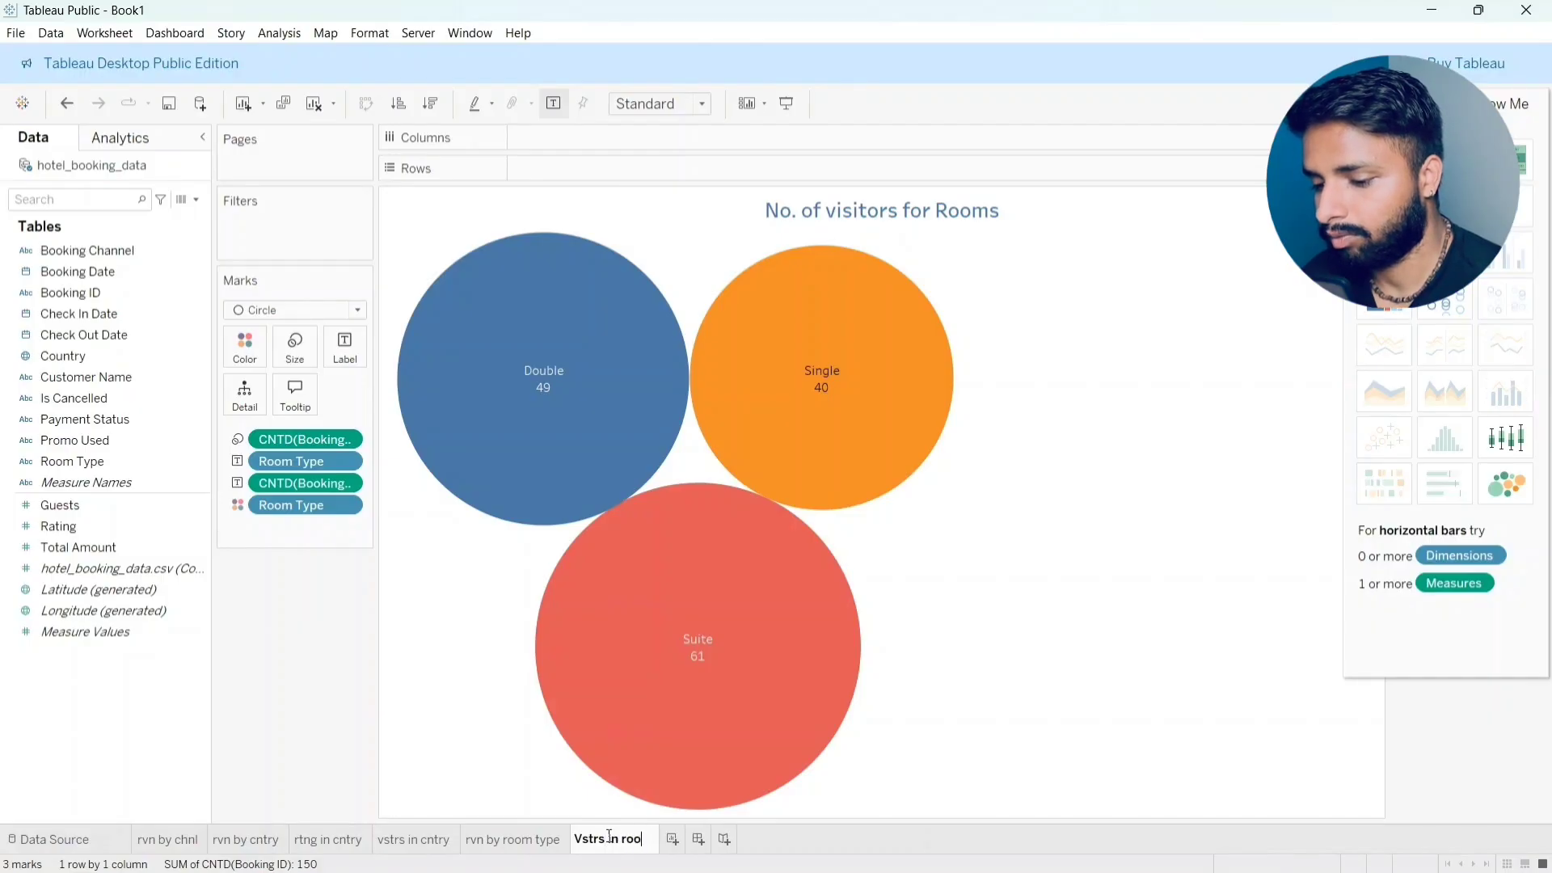
pyautogui.write('m')
pyautogui.press('Return')
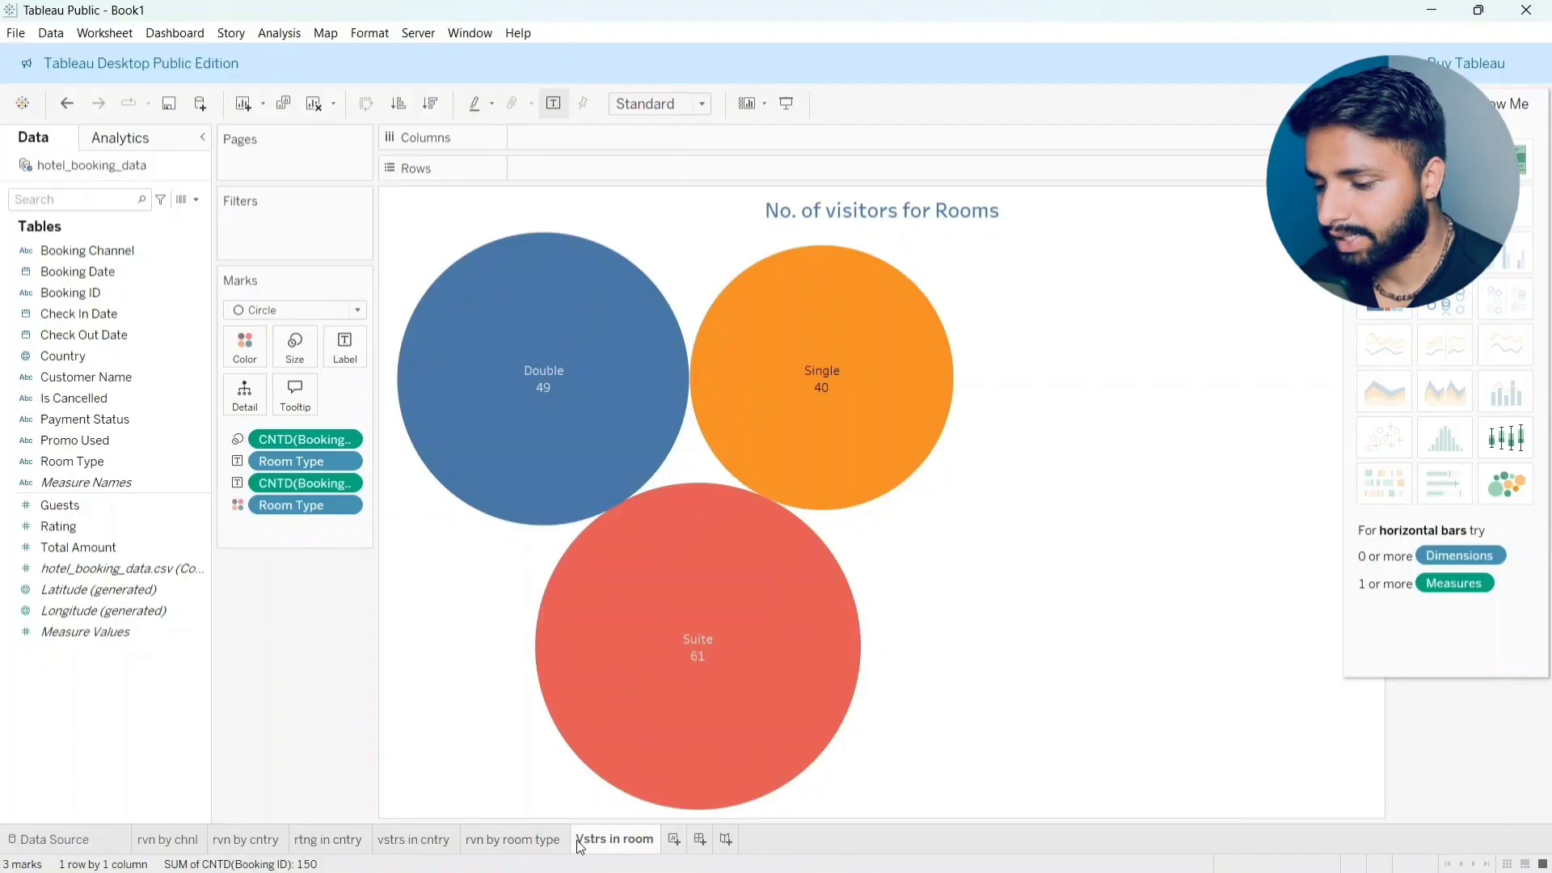
pyautogui.click(674, 839)
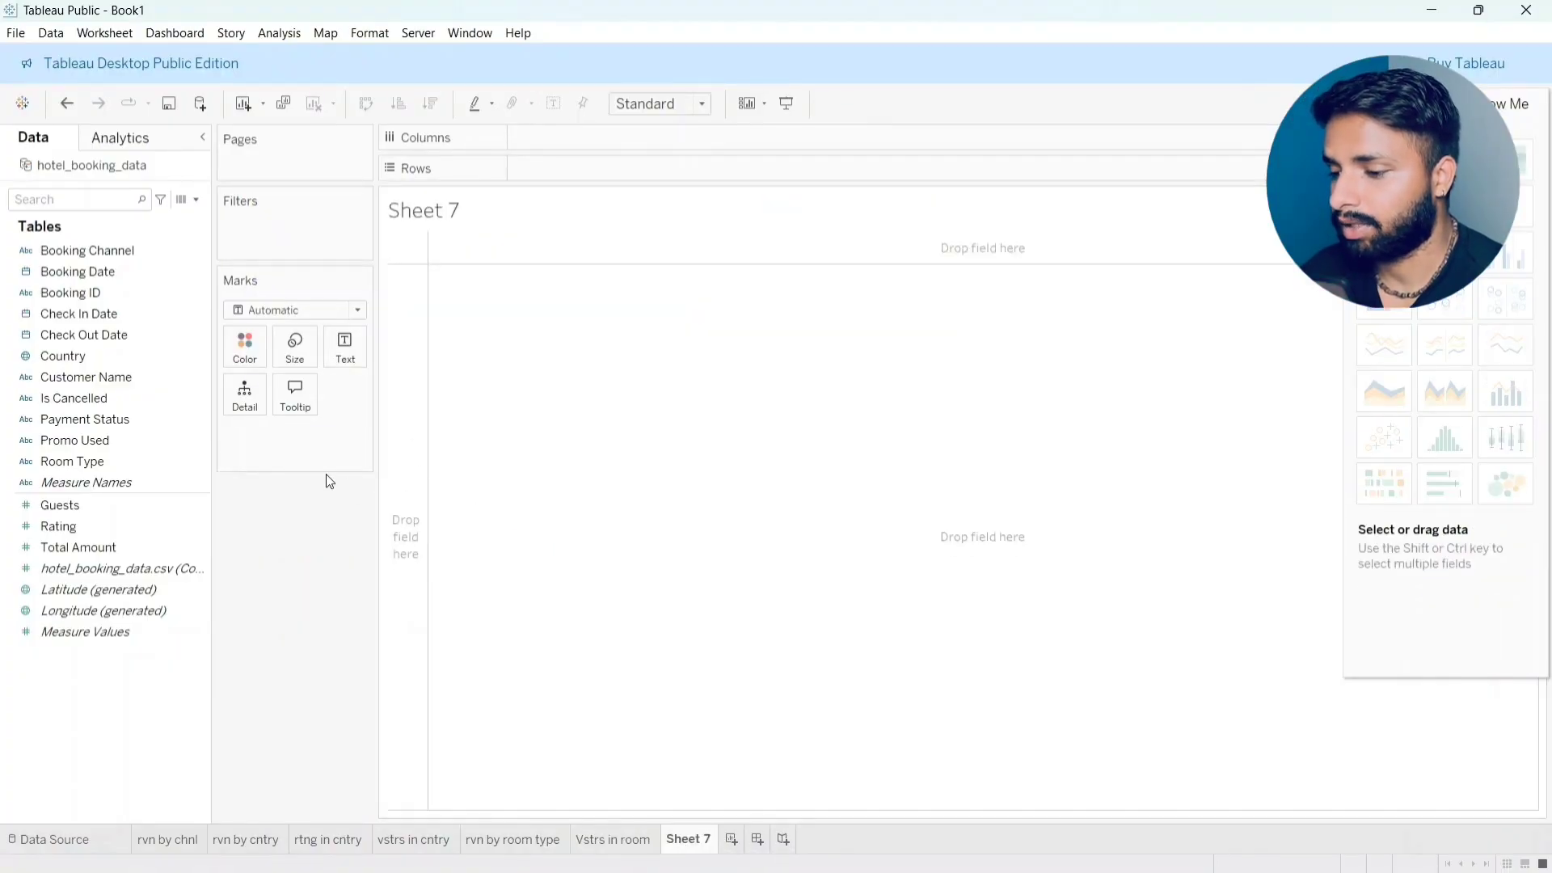
# Step: Plot the sum of Total Amount on the rows against the year of Booking Date on the columns
pyautogui.click(70, 252)
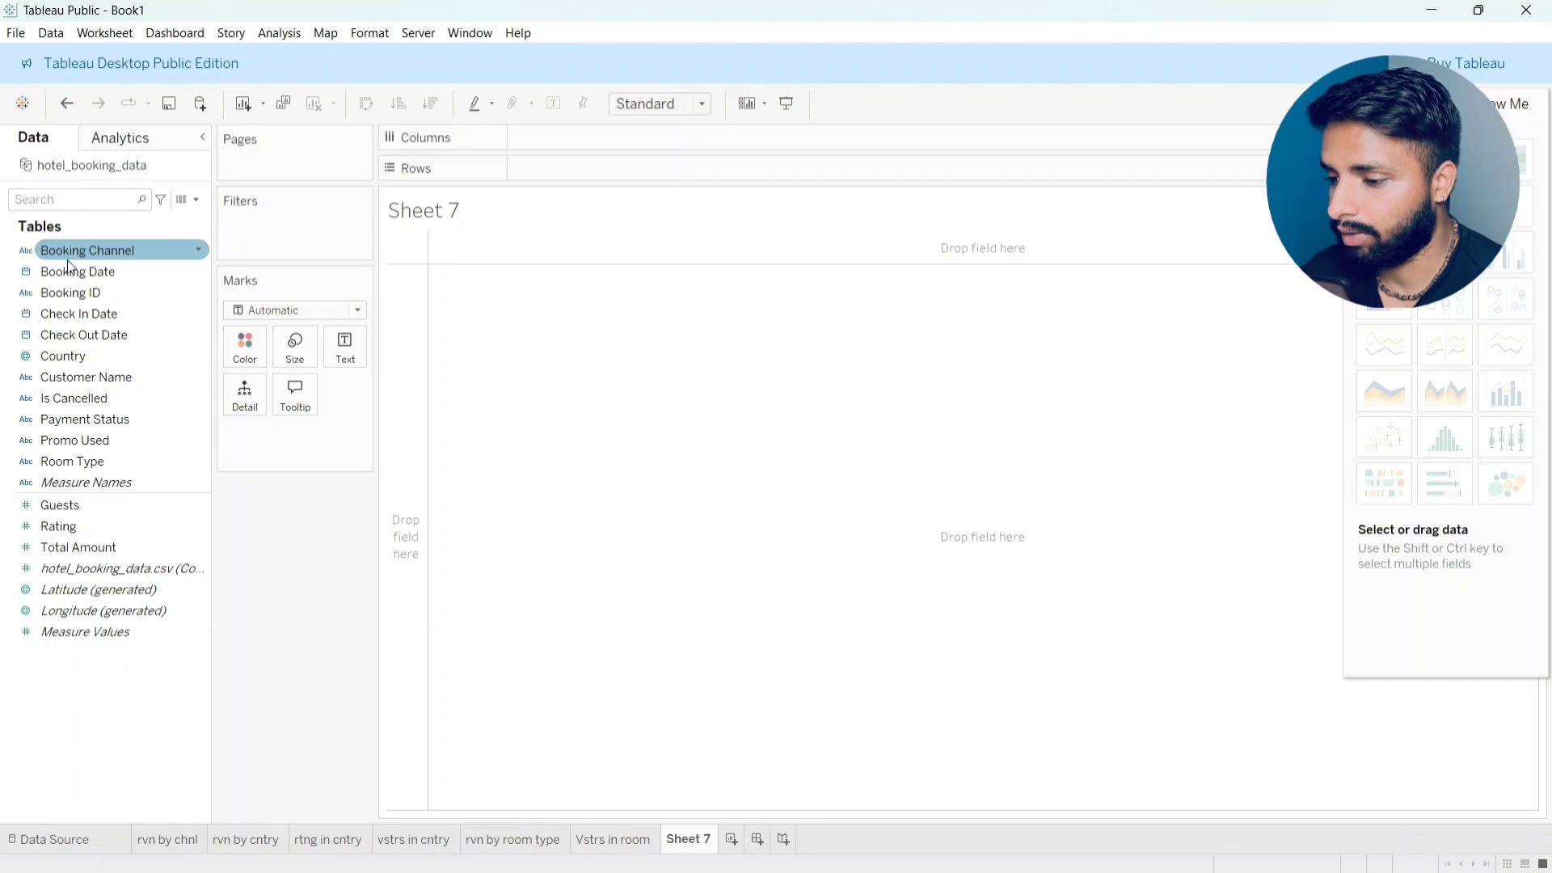
pyautogui.click(68, 270)
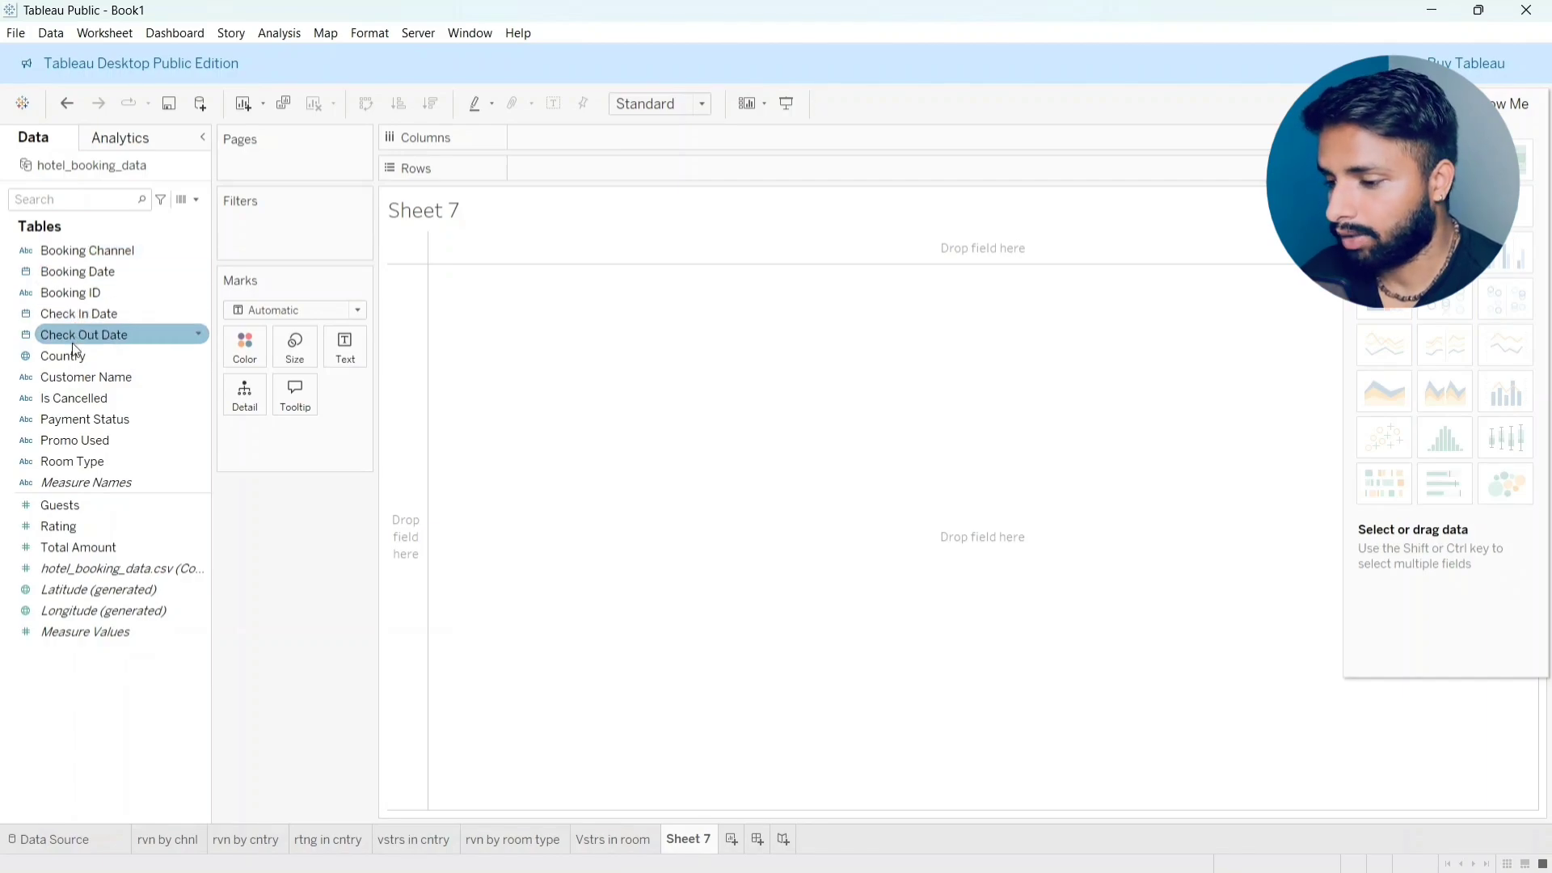
pyautogui.moveTo(91, 546); pyautogui.dragTo(562, 166)
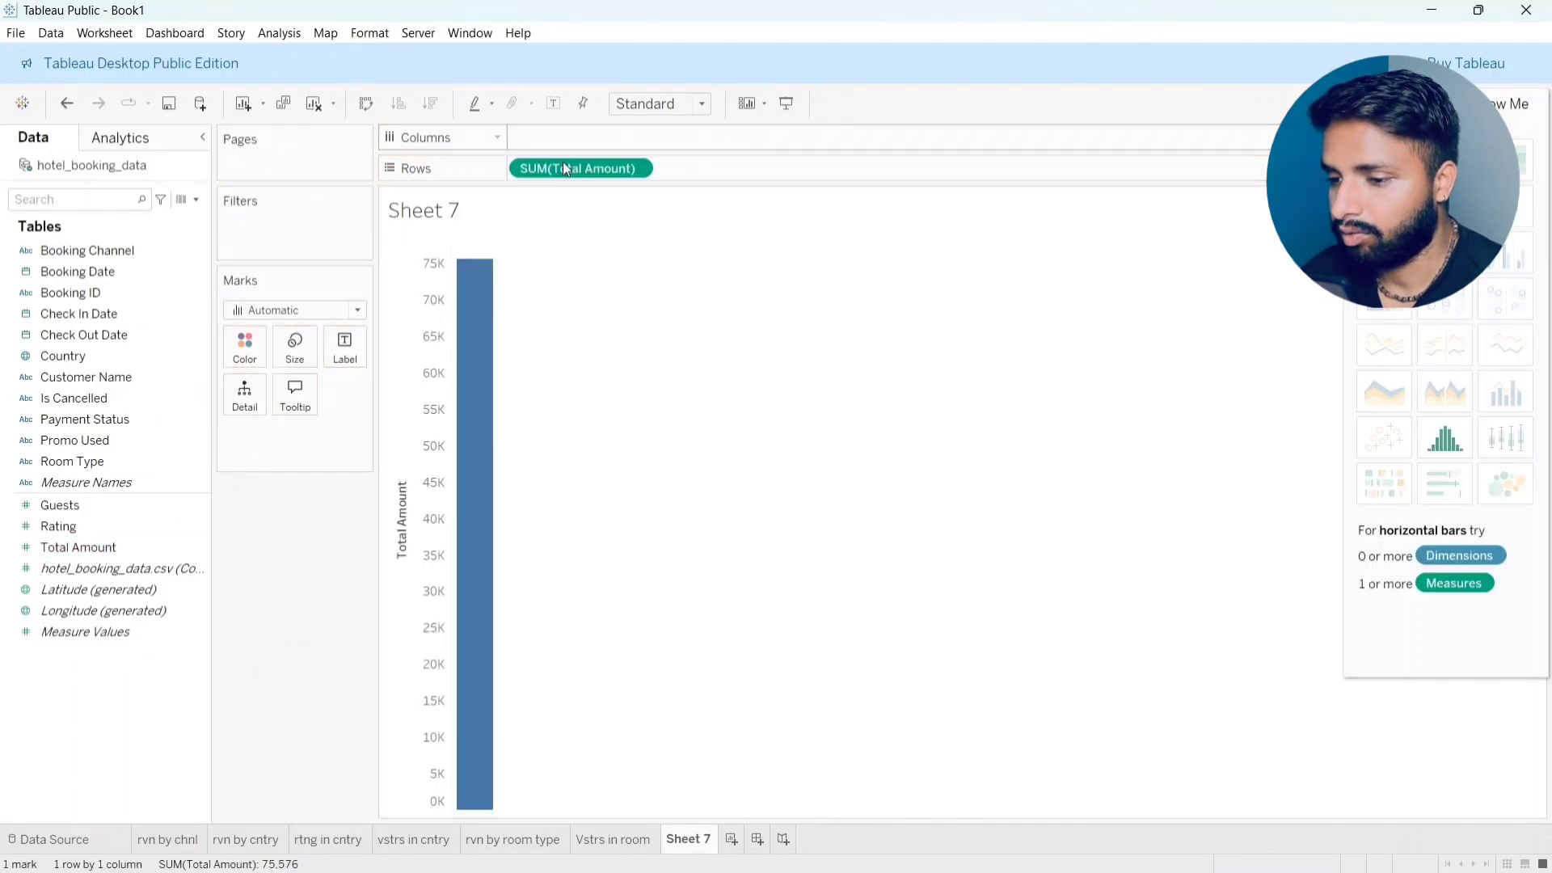
pyautogui.moveTo(94, 267); pyautogui.dragTo(572, 134)
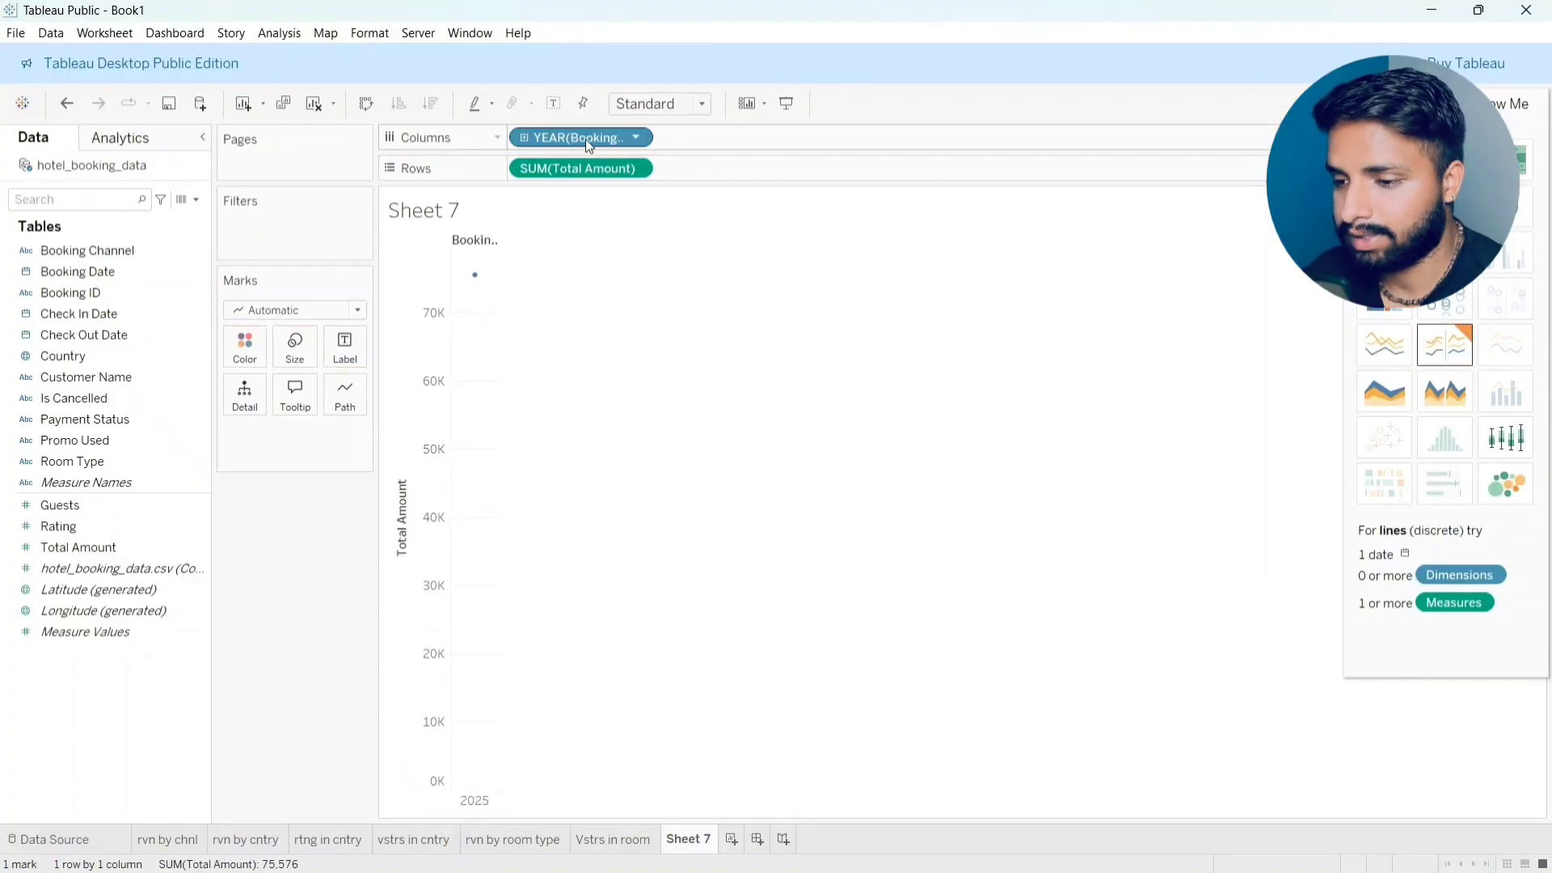
# Step: Drill the Booking Date hierarchy on the columns down through quarter and month to day
pyautogui.click(526, 136)
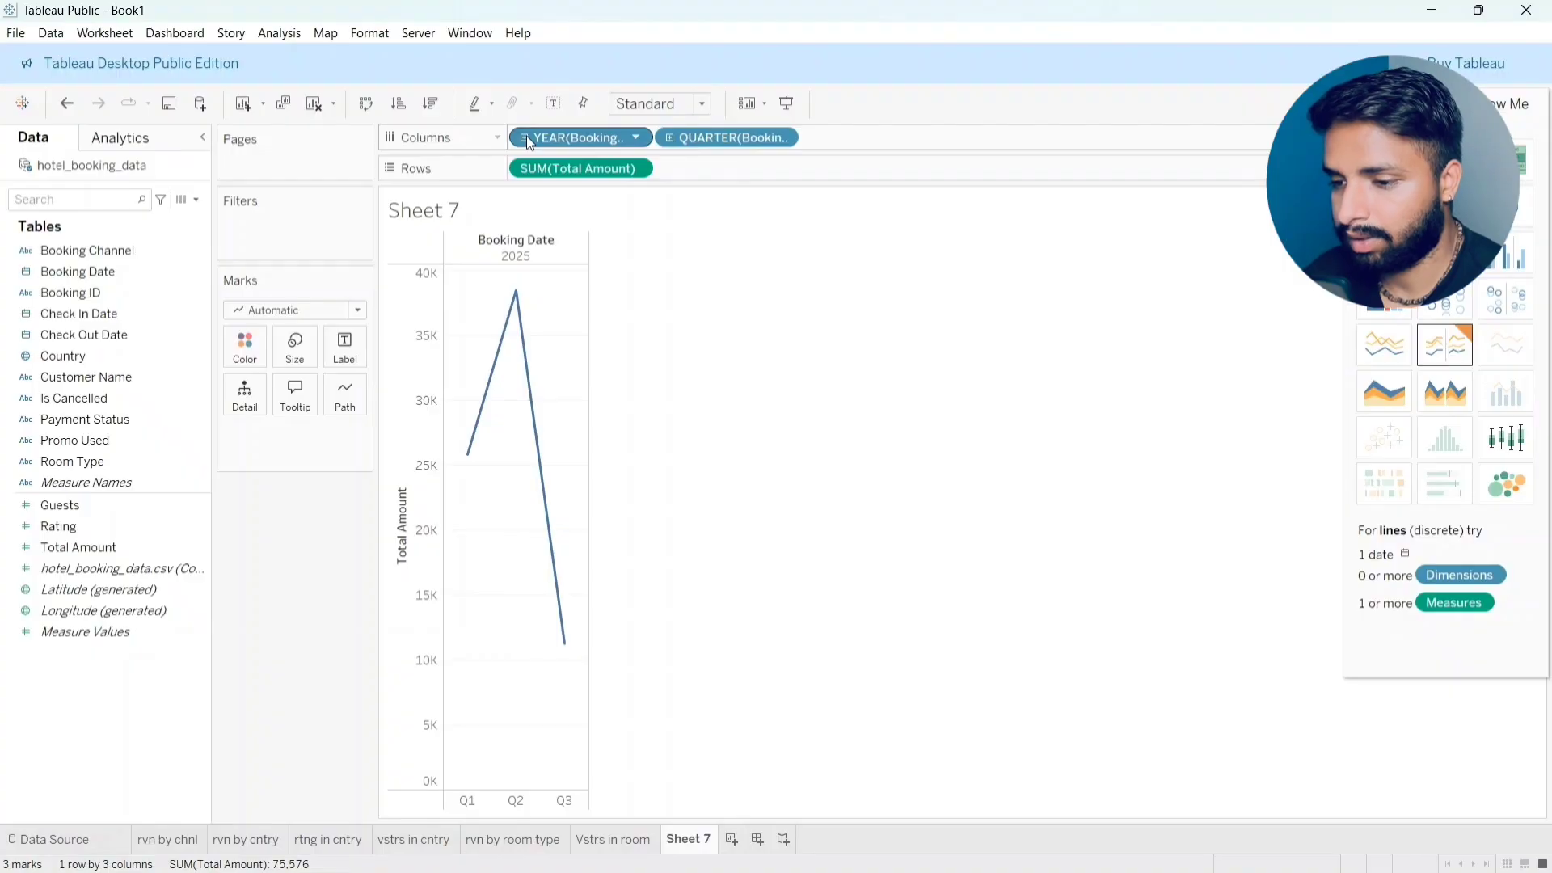
pyautogui.click(669, 136)
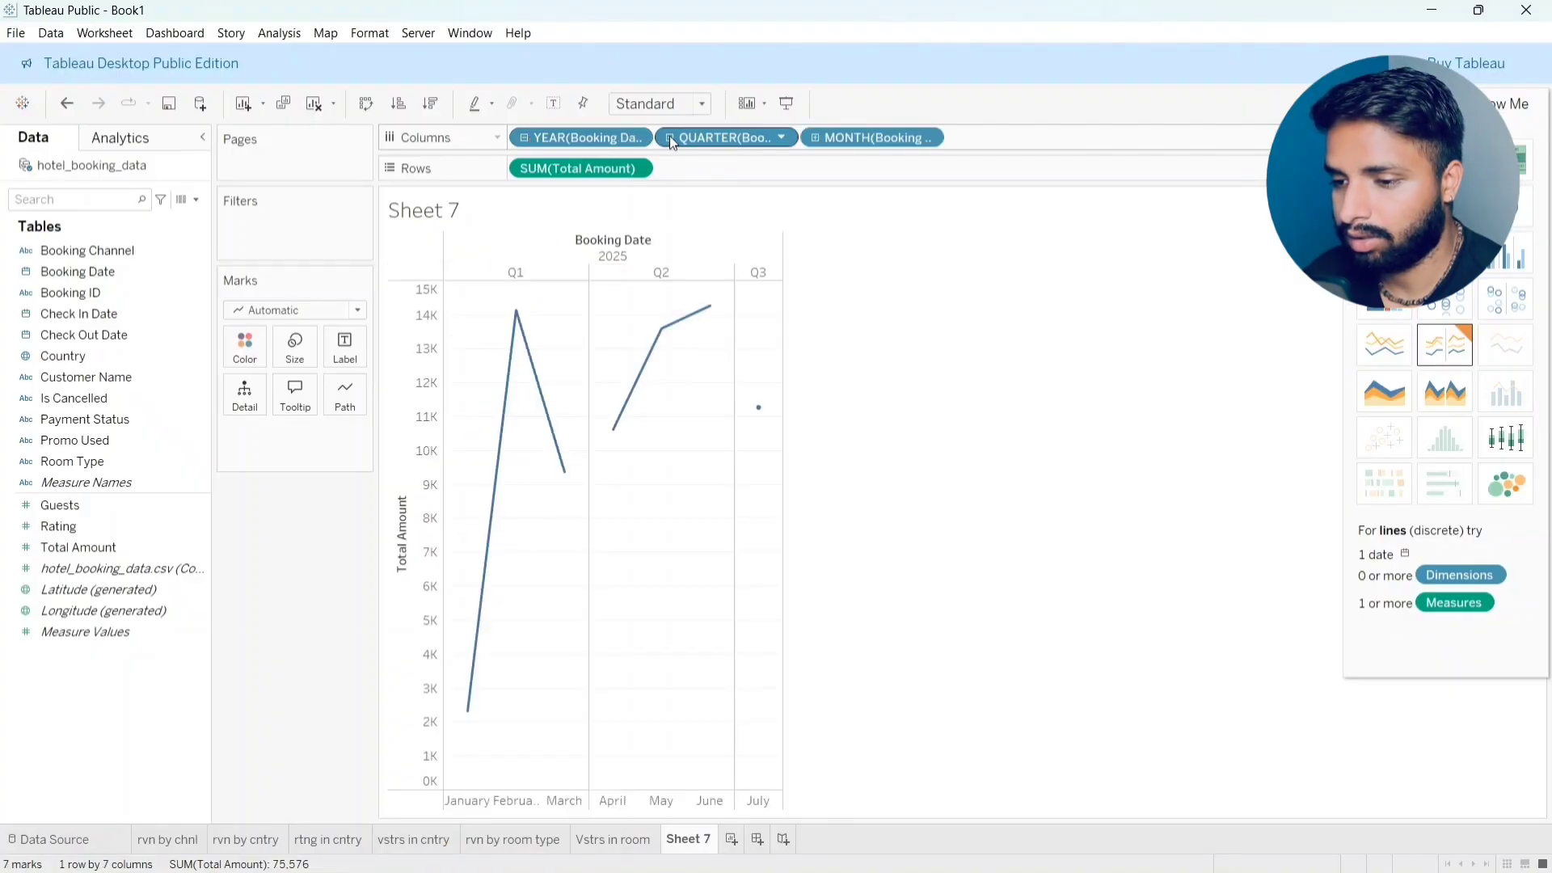
pyautogui.click(814, 138)
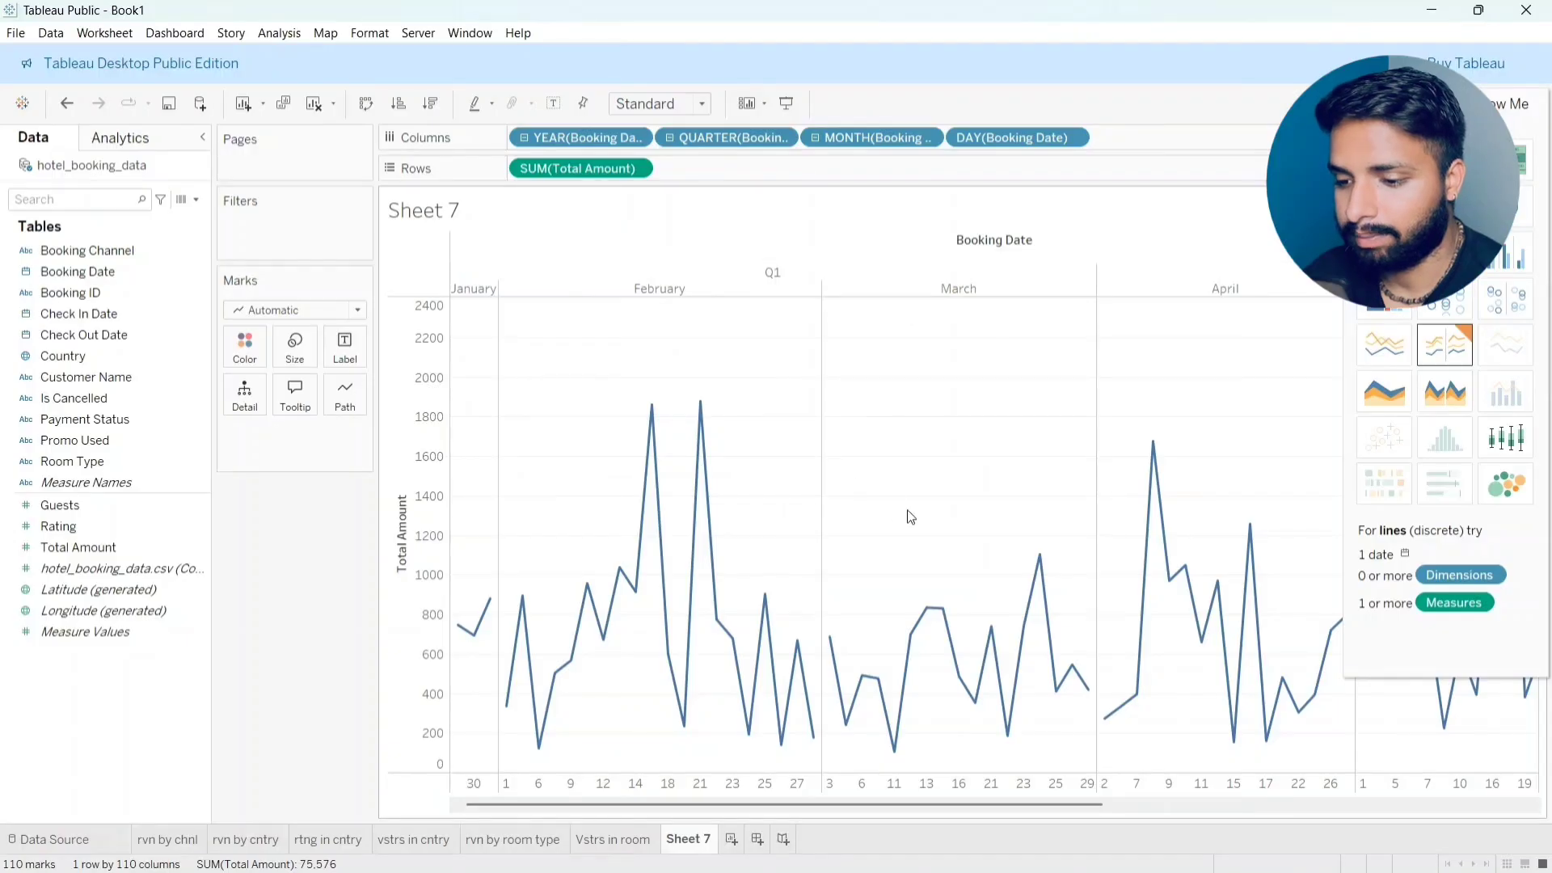
# Step: Try removing the year level of Booking Date from the columns
pyautogui.hscroll(5, 908, 512)
pyautogui.hscroll(-5, 912, 519)
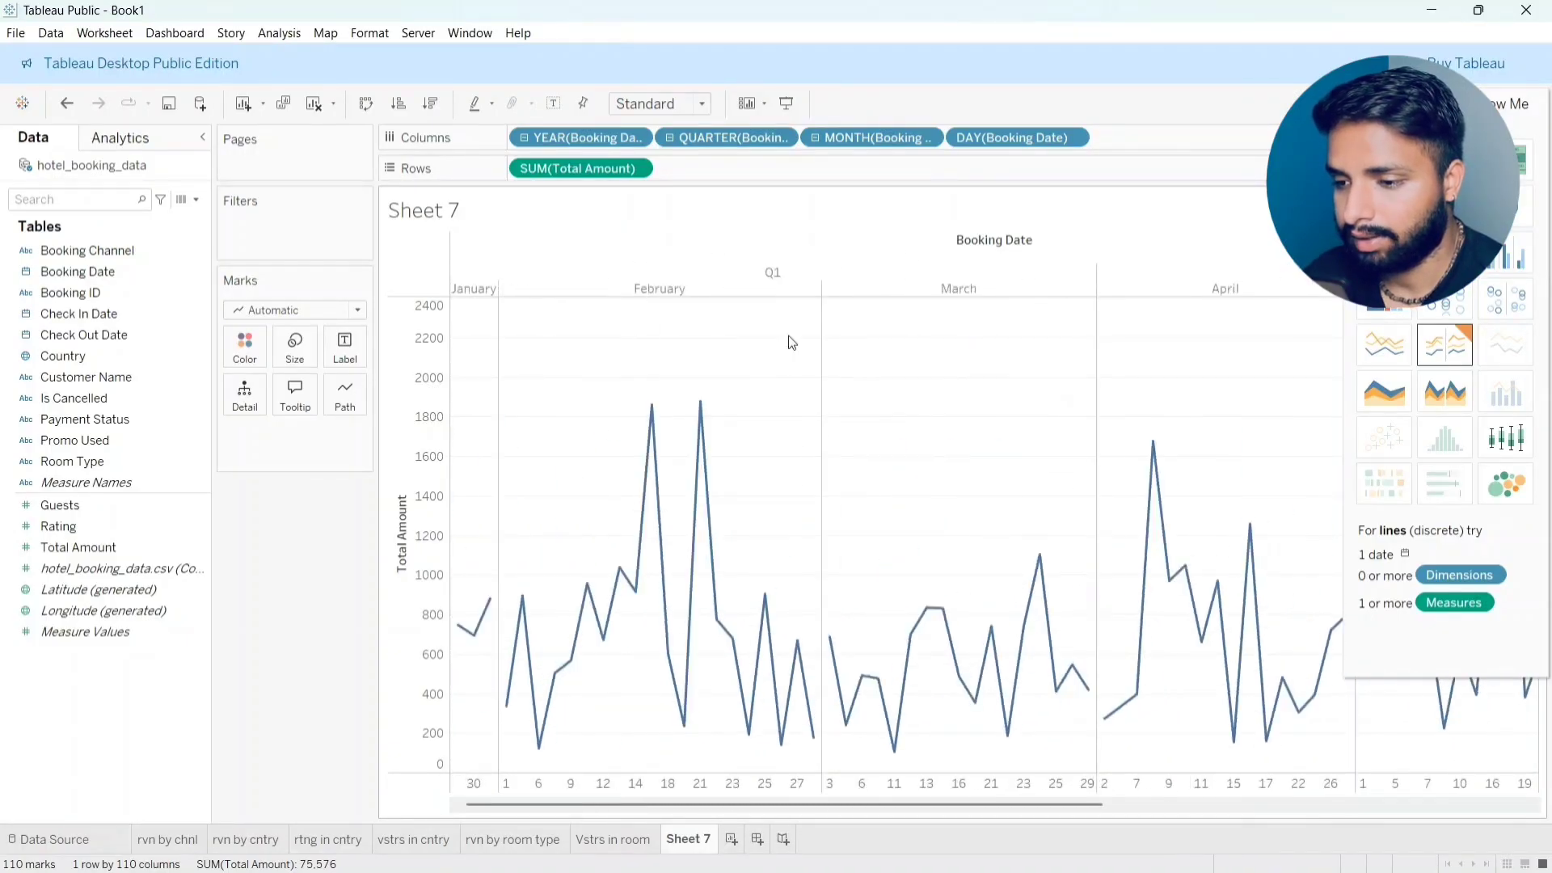
pyautogui.moveTo(599, 141); pyautogui.dragTo(240, 323)
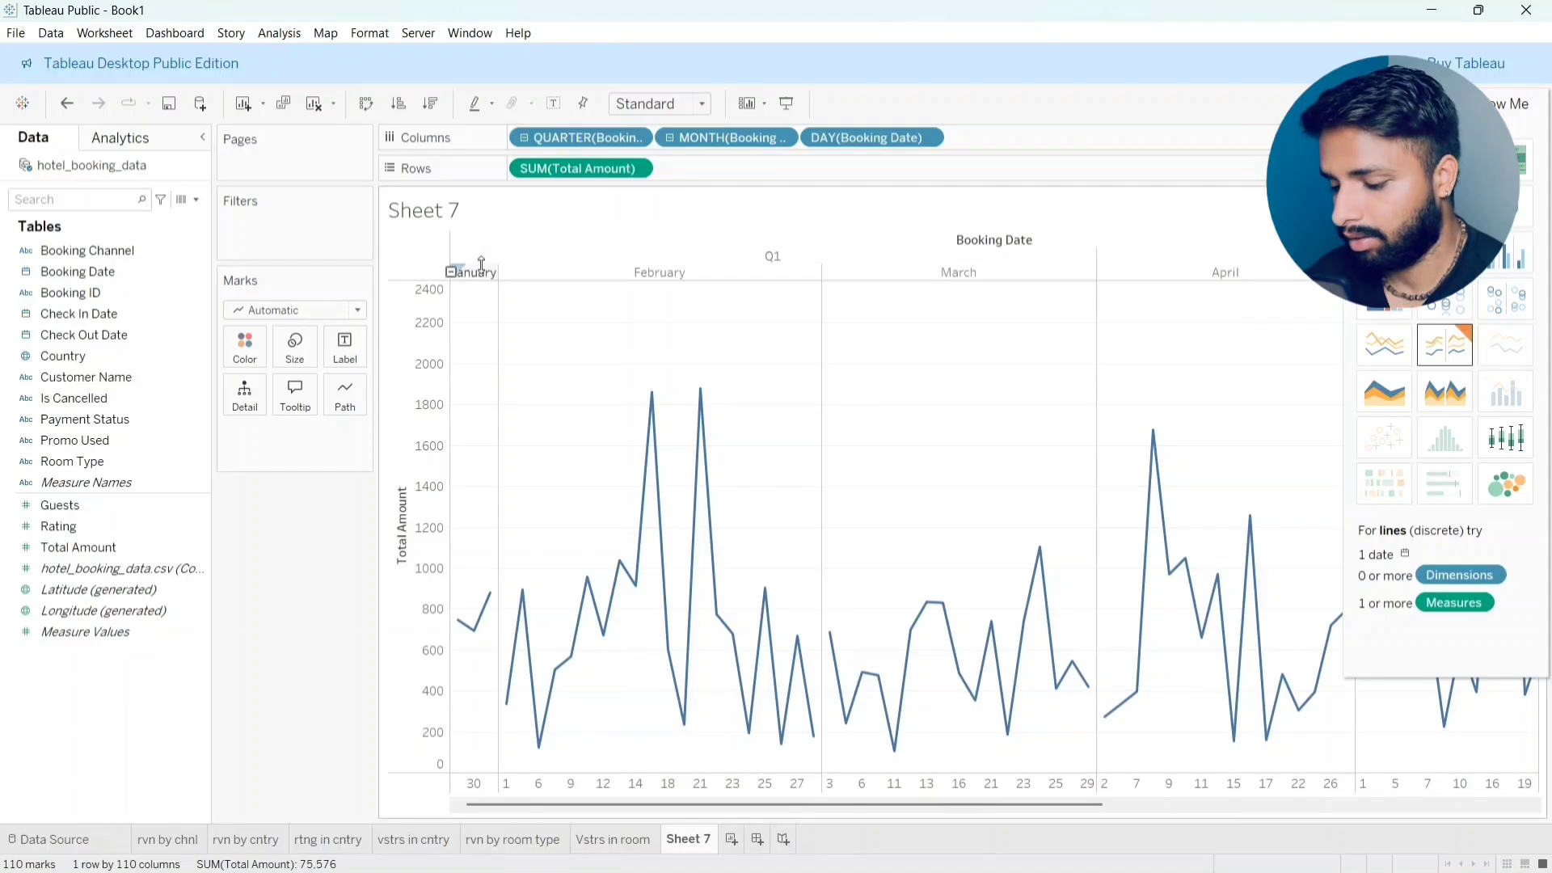
pyautogui.hotkey('ctrl', 'z')
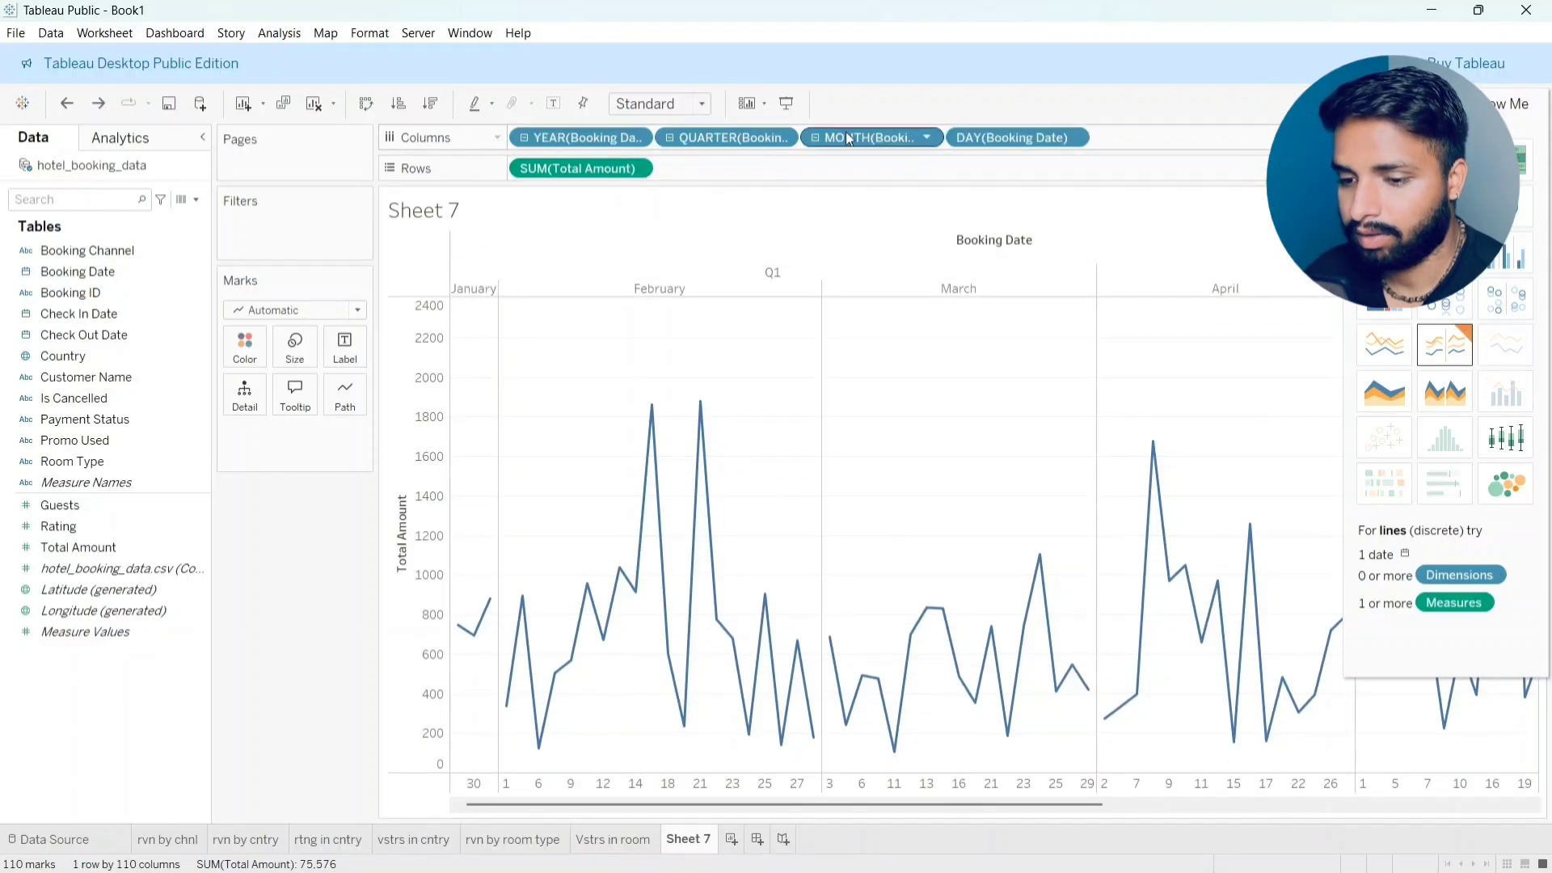
# Step: Remove the month level of Booking Date from the columns and hide the field labels for columns
pyautogui.hscroll(5, 817, 384)
pyautogui.hscroll(-5, 818, 387)
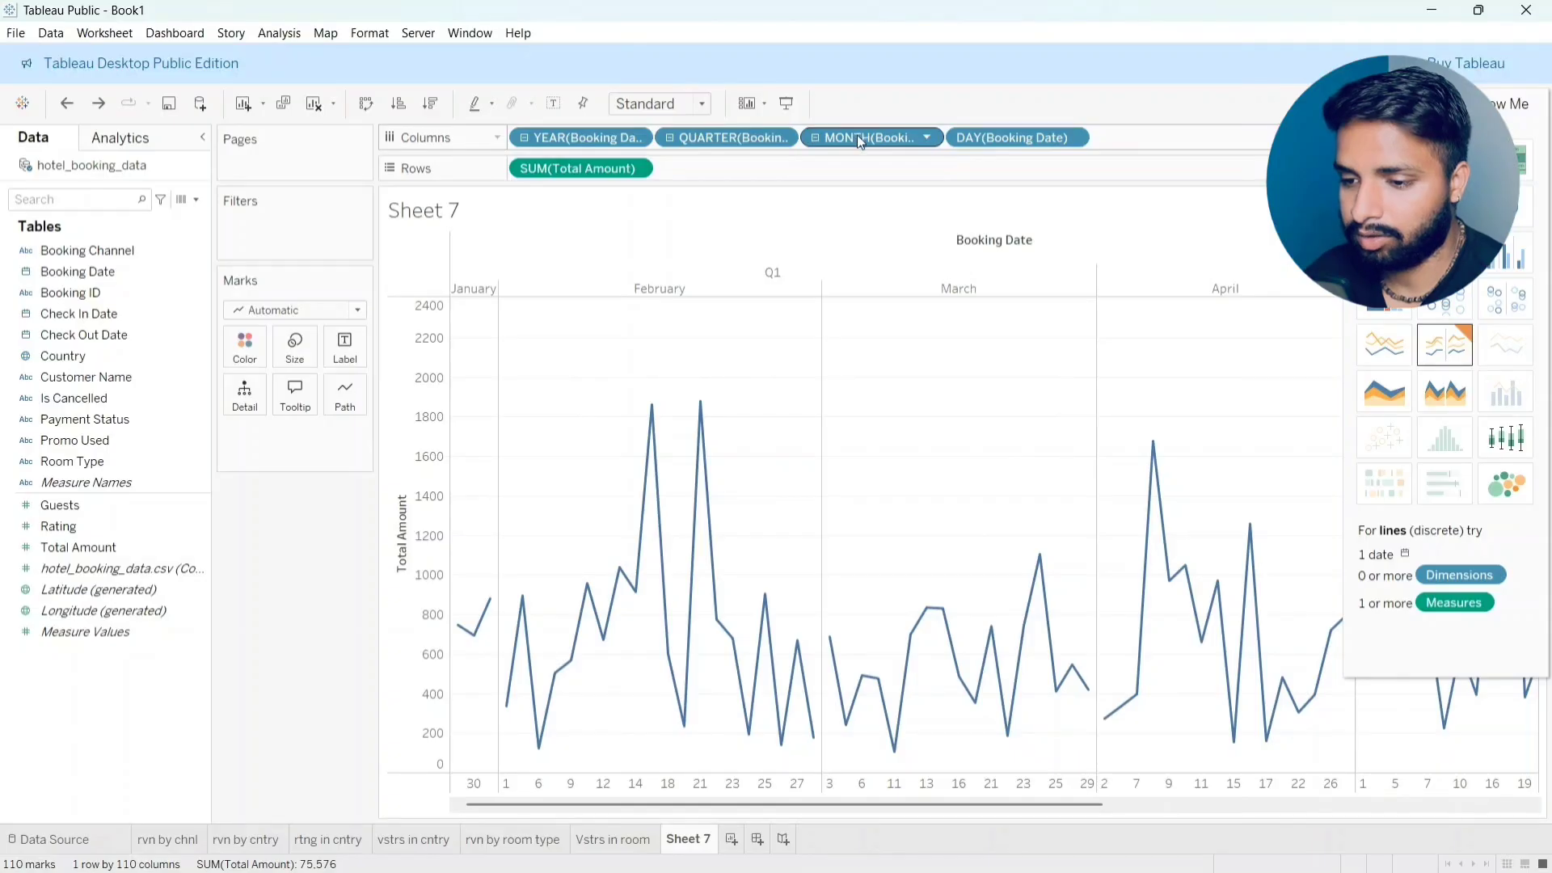
pyautogui.moveTo(856, 135); pyautogui.dragTo(206, 357)
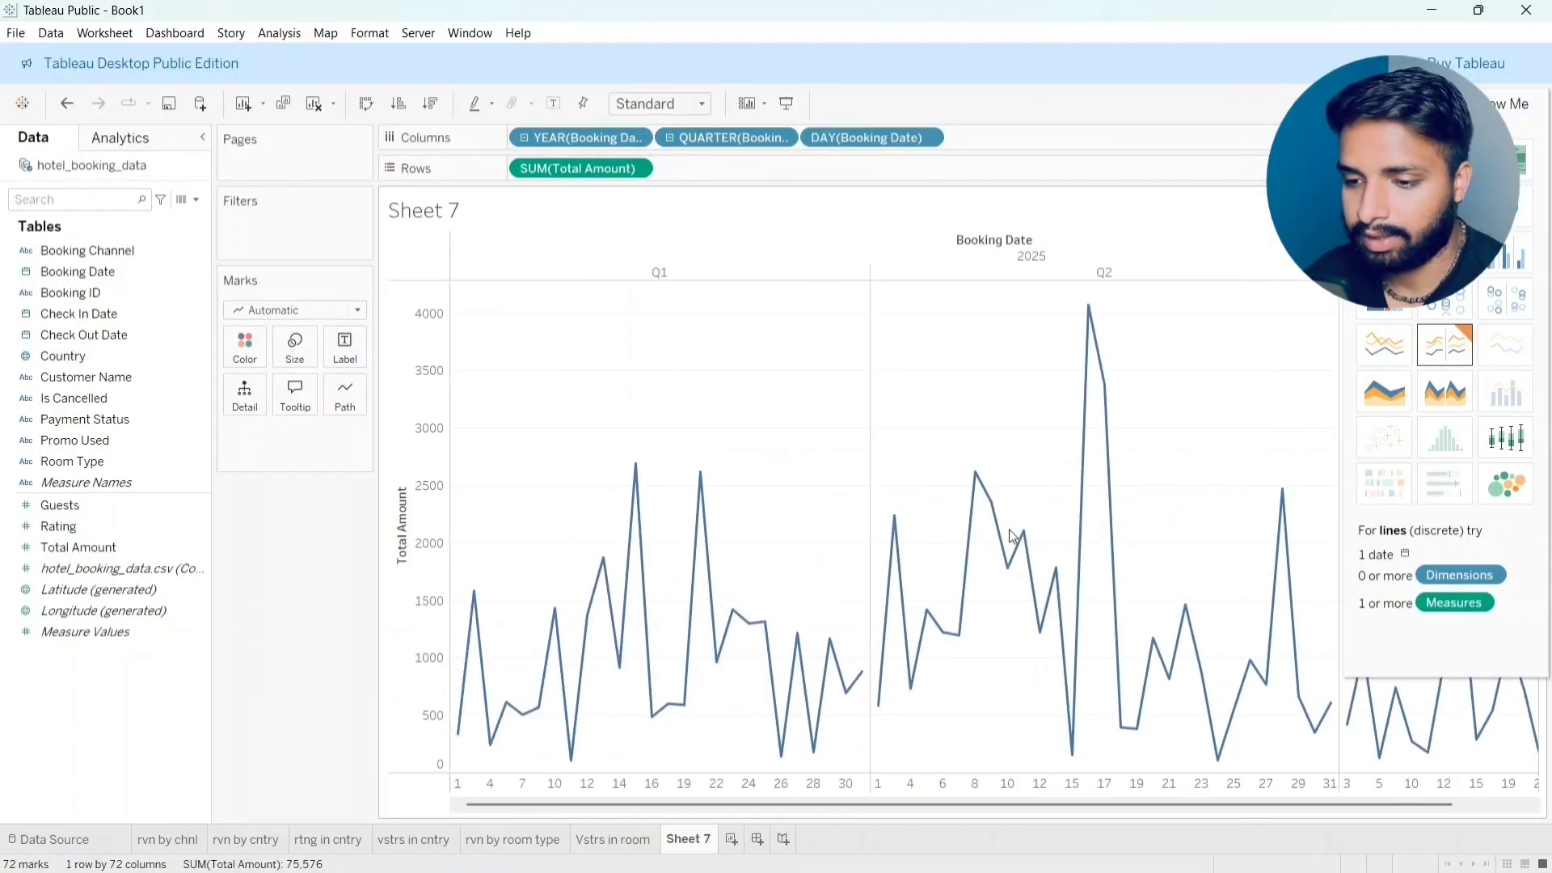
pyautogui.rightClick(988, 244)
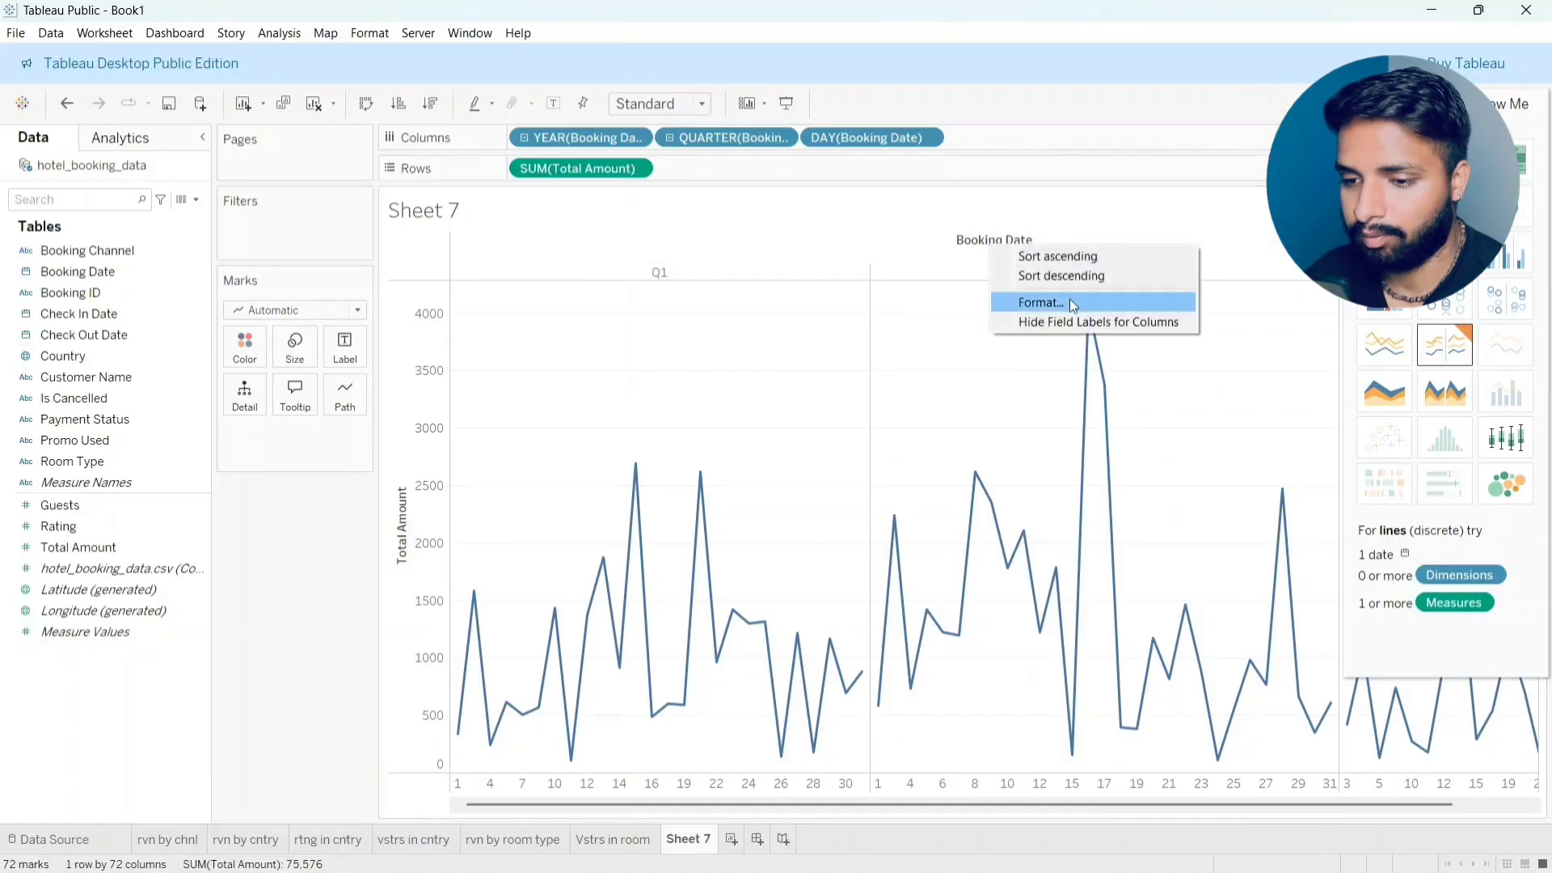
pyautogui.click(1034, 323)
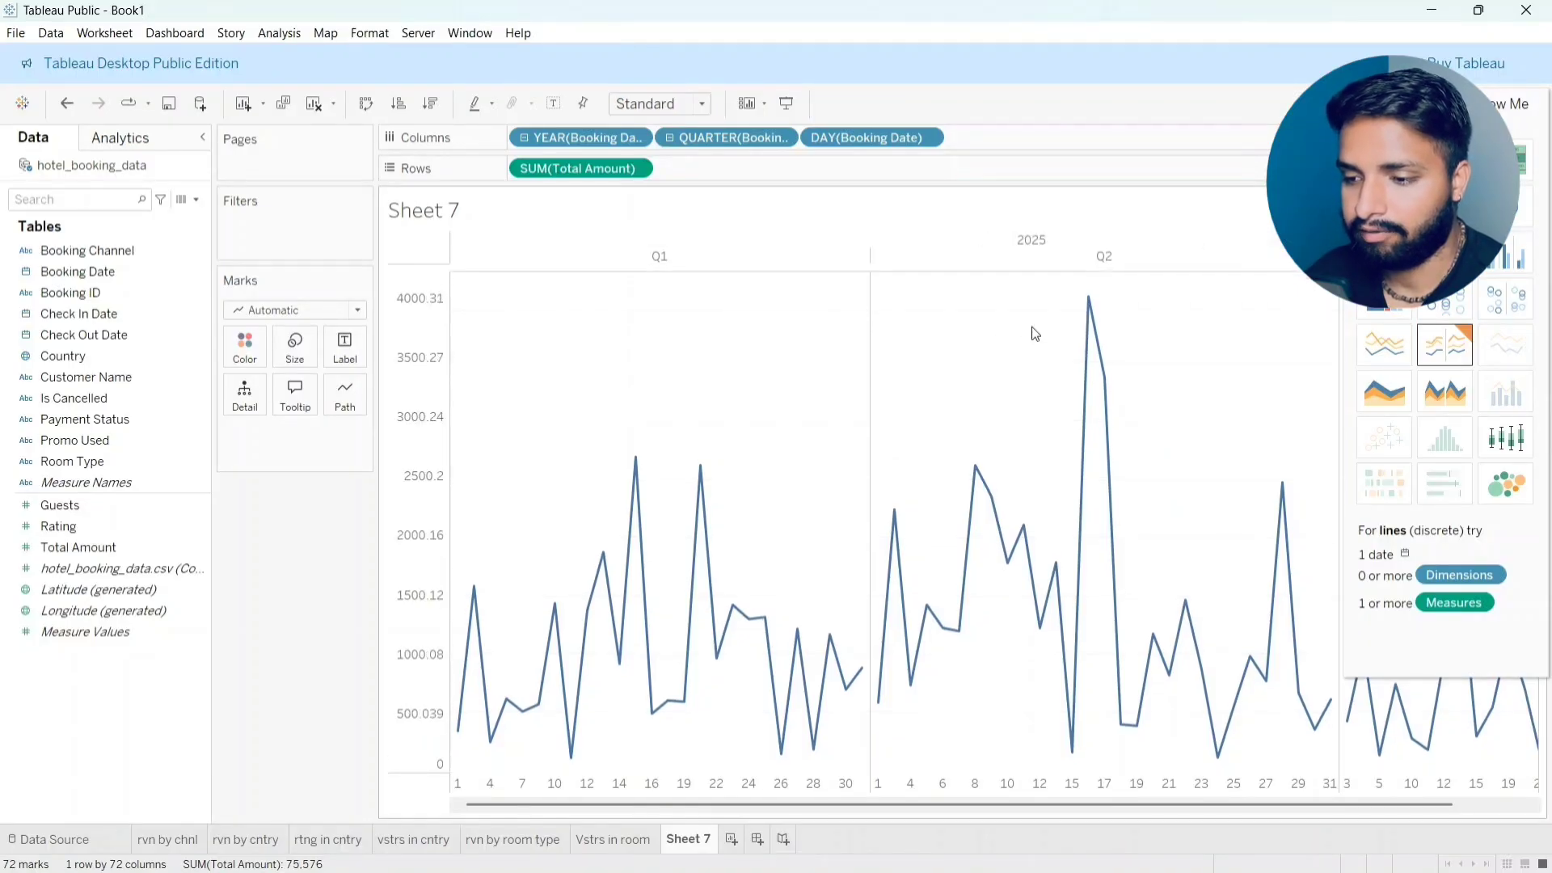
# Step: Label the line chart's marks with the sum of Total Amount
pyautogui.click(349, 316)
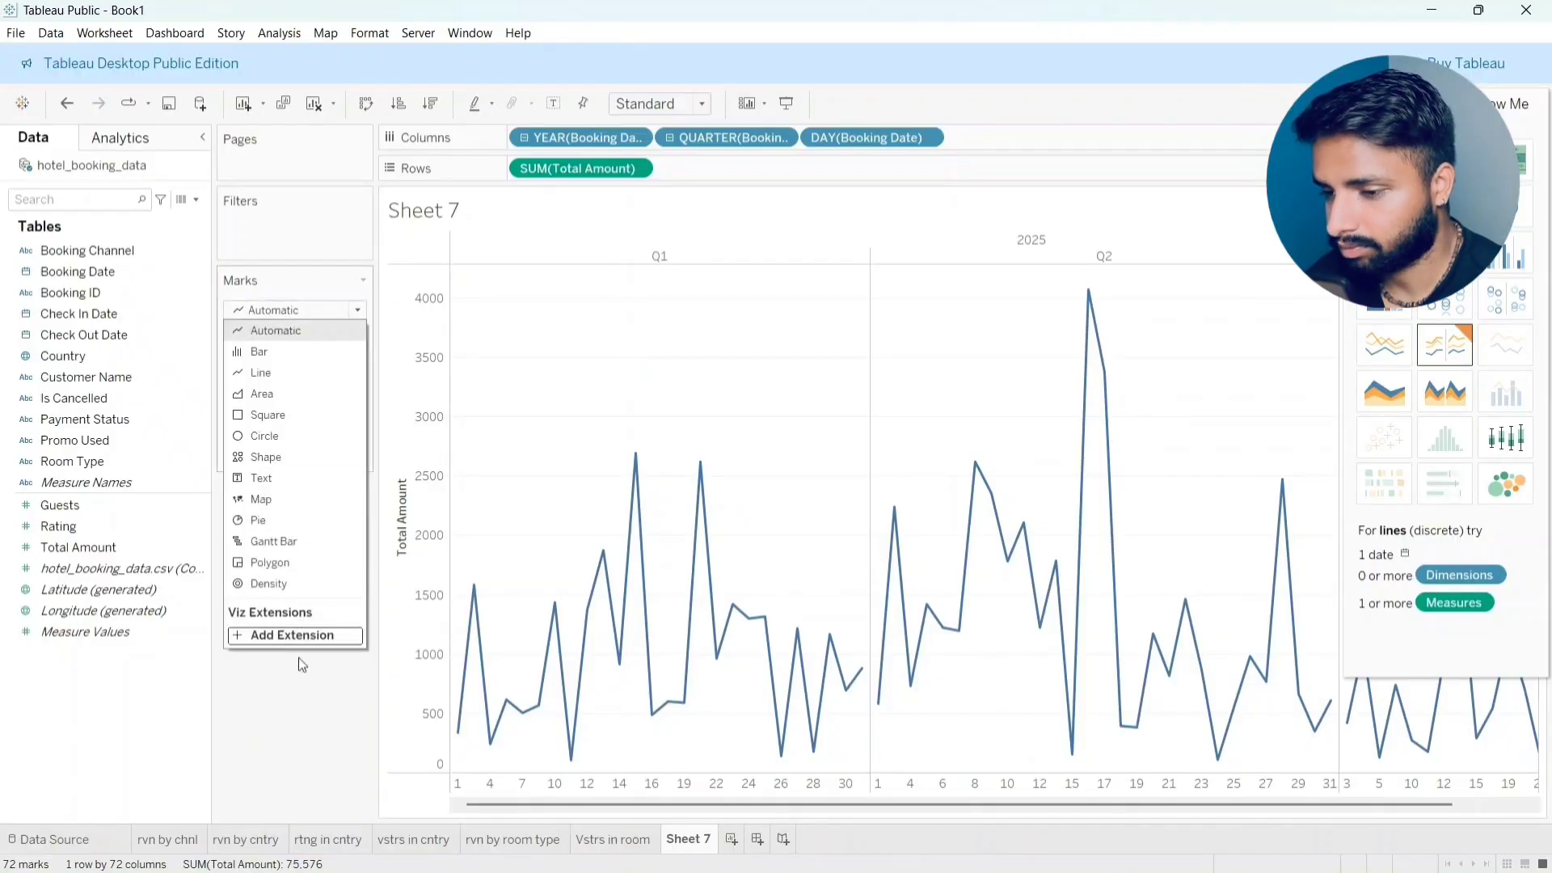
pyautogui.click(302, 687)
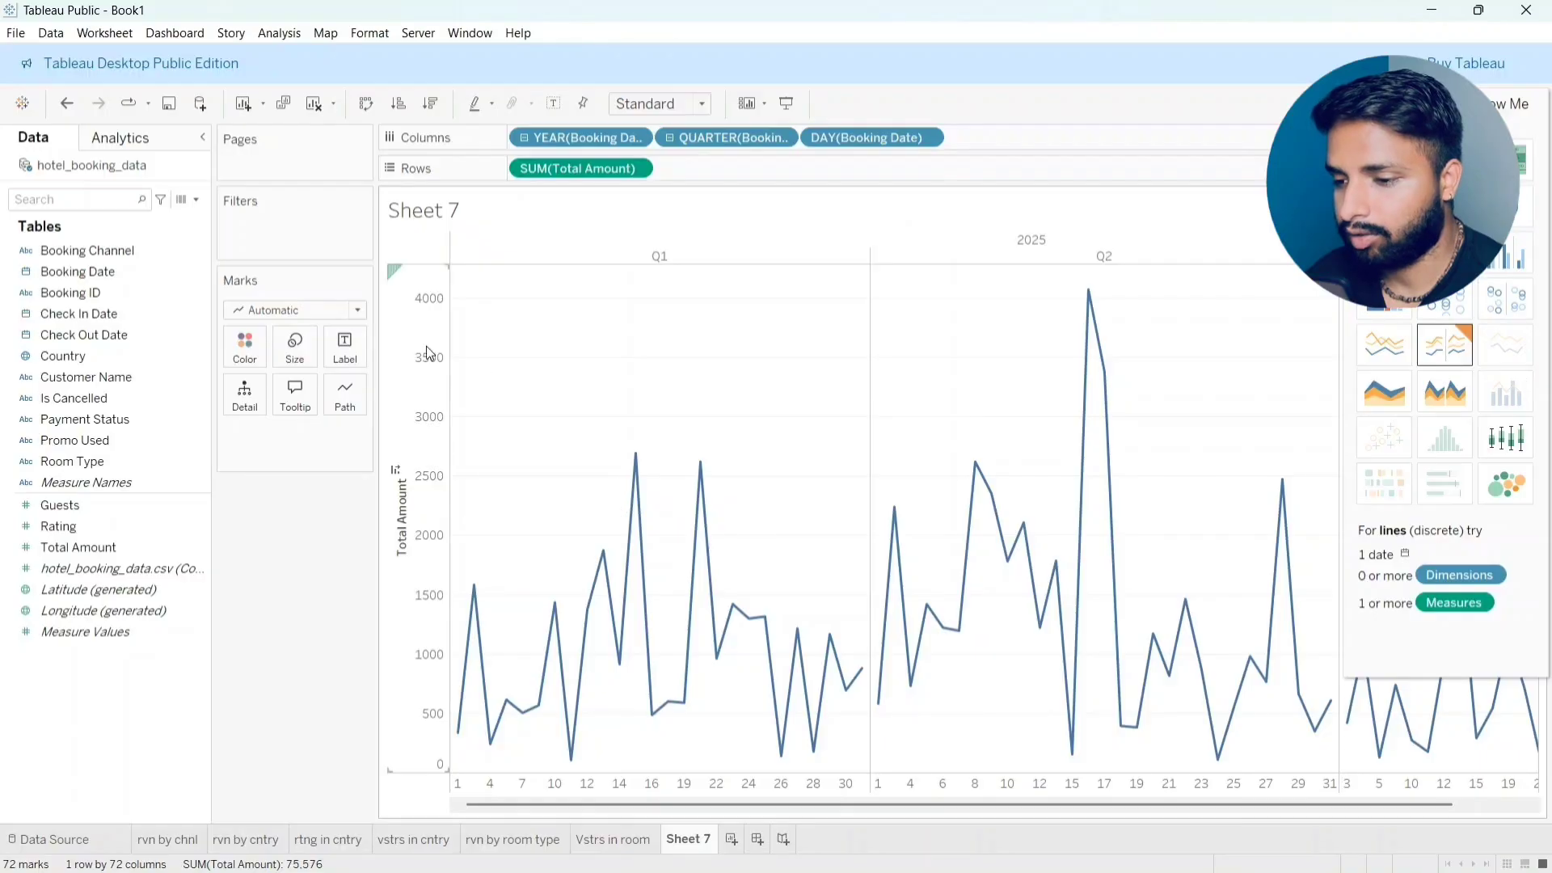
pyautogui.click(109, 532)
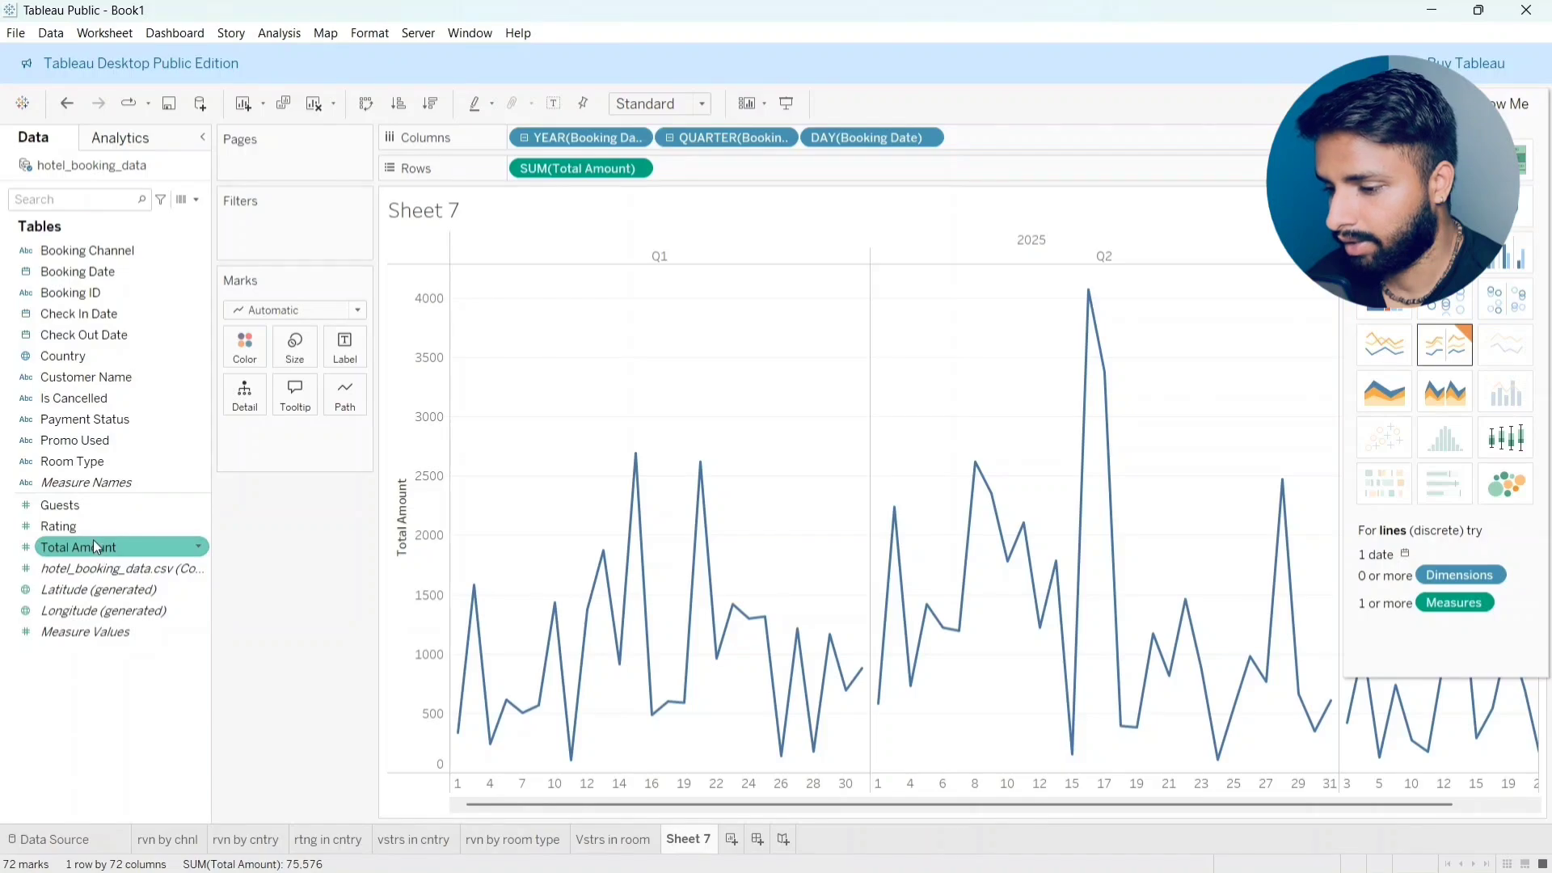
pyautogui.moveTo(93, 545); pyautogui.dragTo(345, 349)
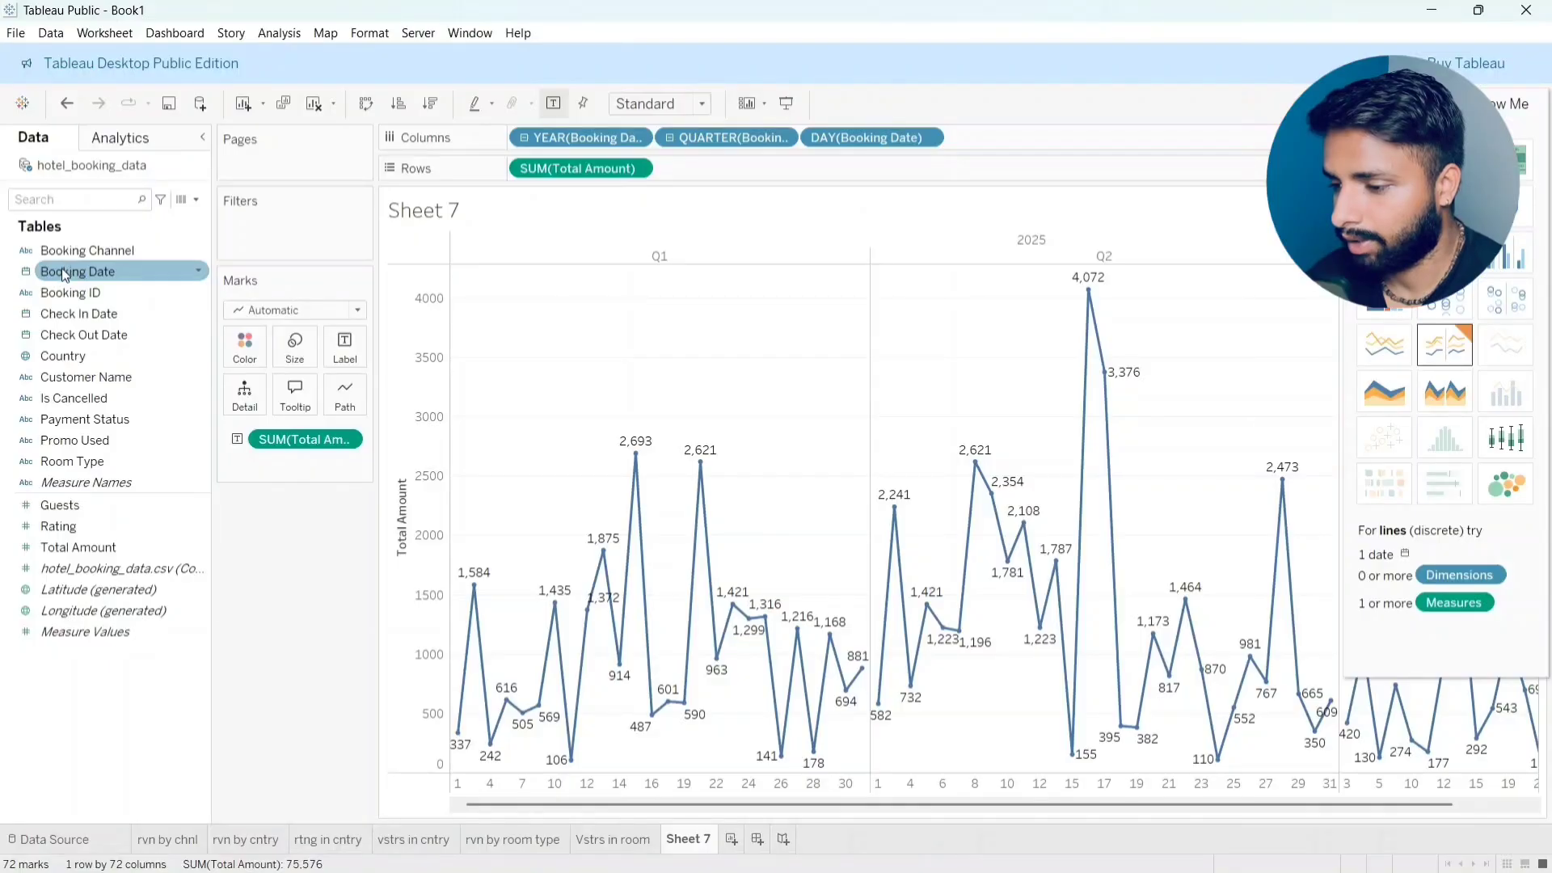
# Step: Colour the lines by the quarter of Booking Date only, leaving the year level out of the marks
pyautogui.moveTo(64, 277); pyautogui.dragTo(248, 356)
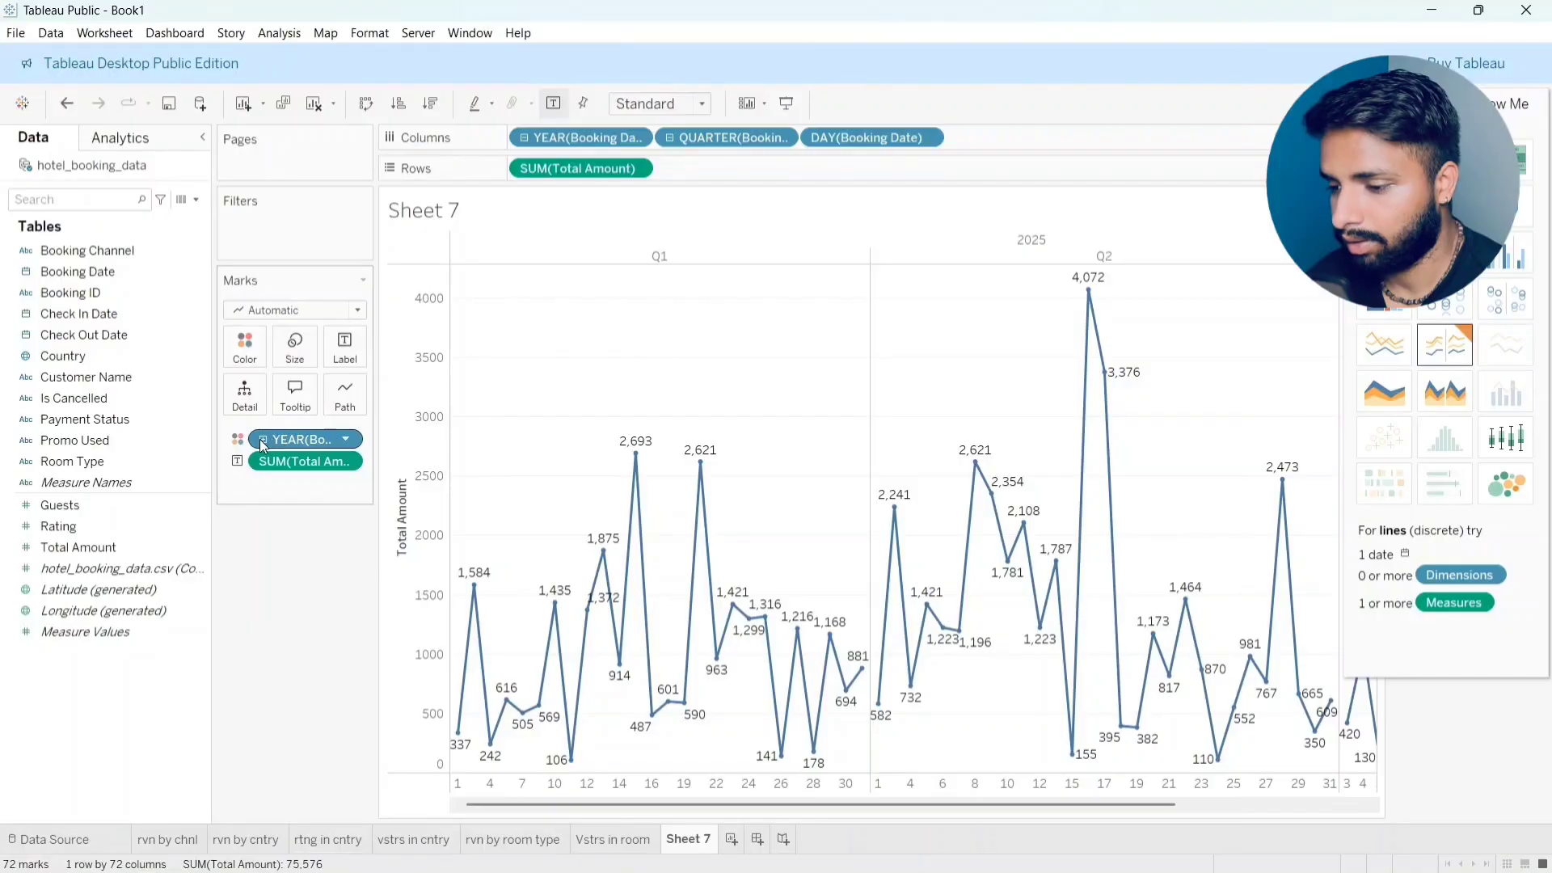
pyautogui.click(263, 439)
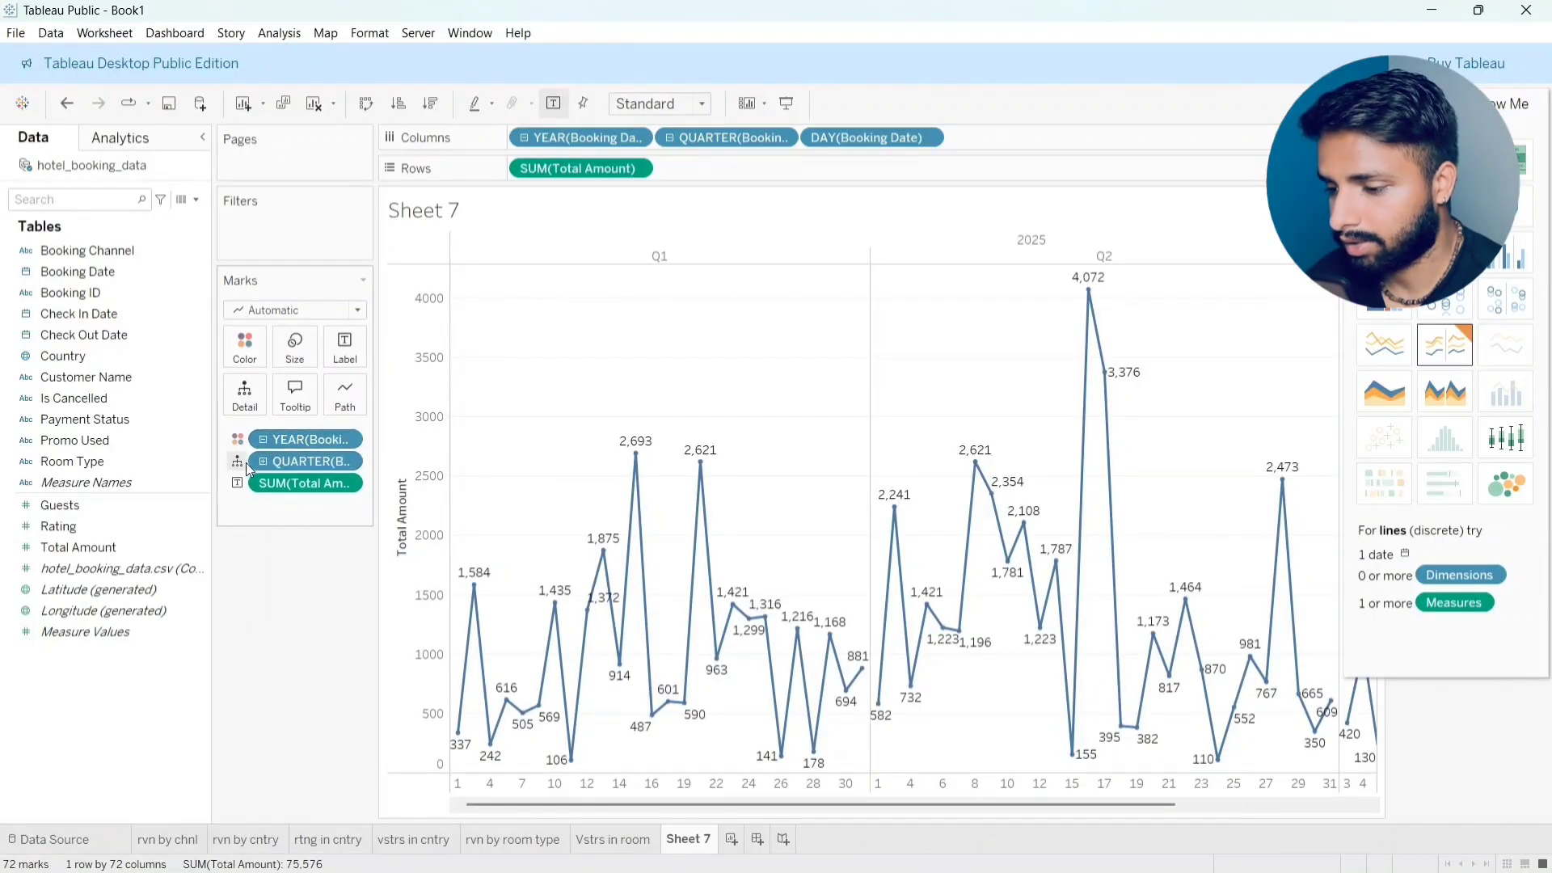
pyautogui.click(243, 463)
pyautogui.click(249, 483)
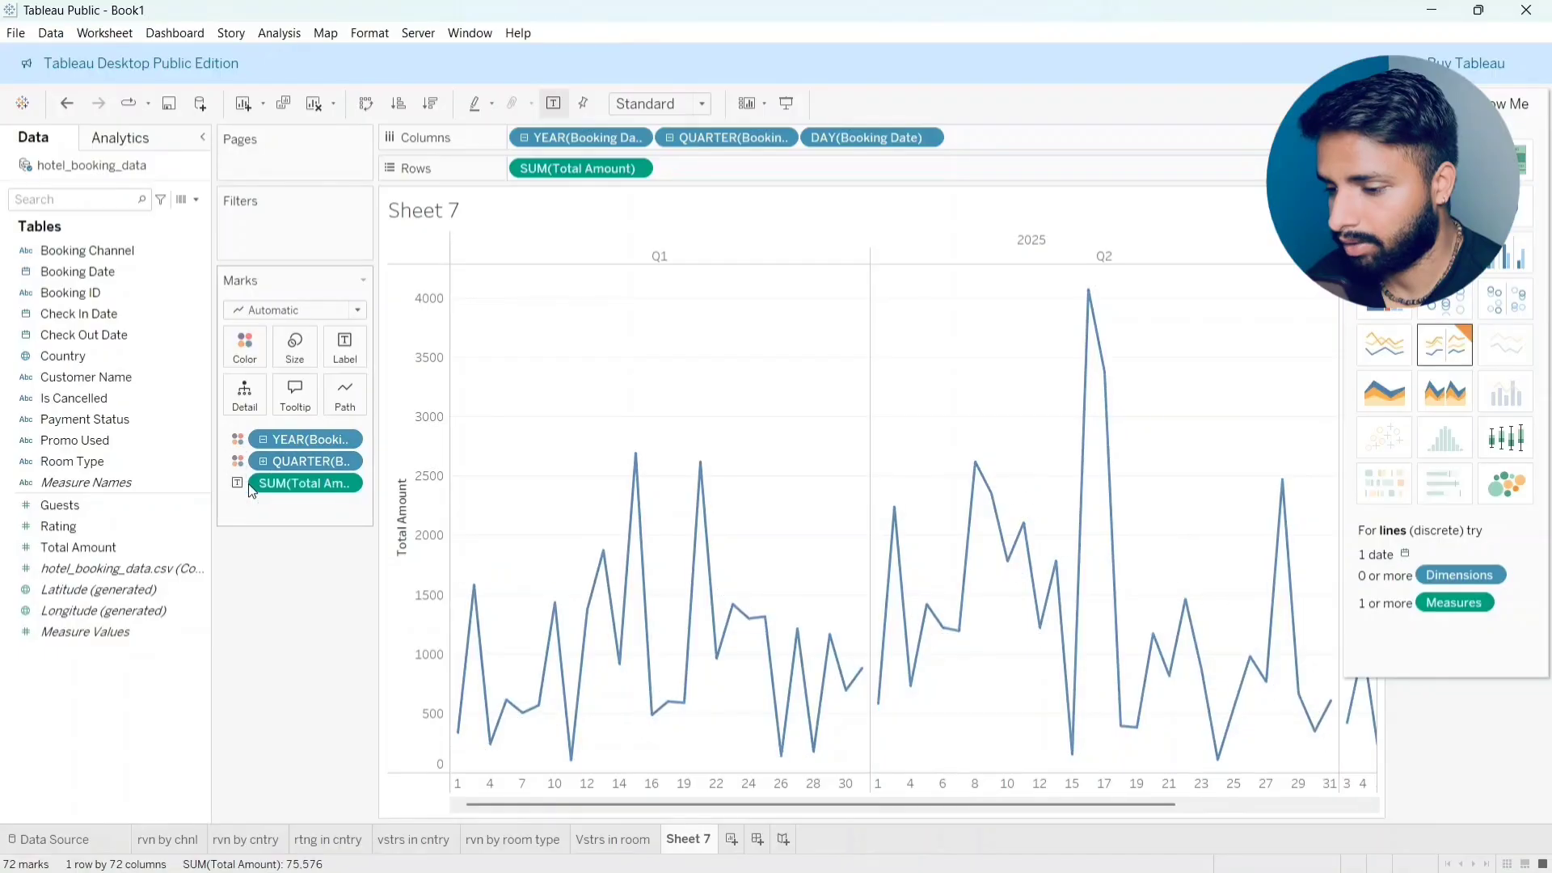
pyautogui.moveTo(281, 436); pyautogui.dragTo(178, 444)
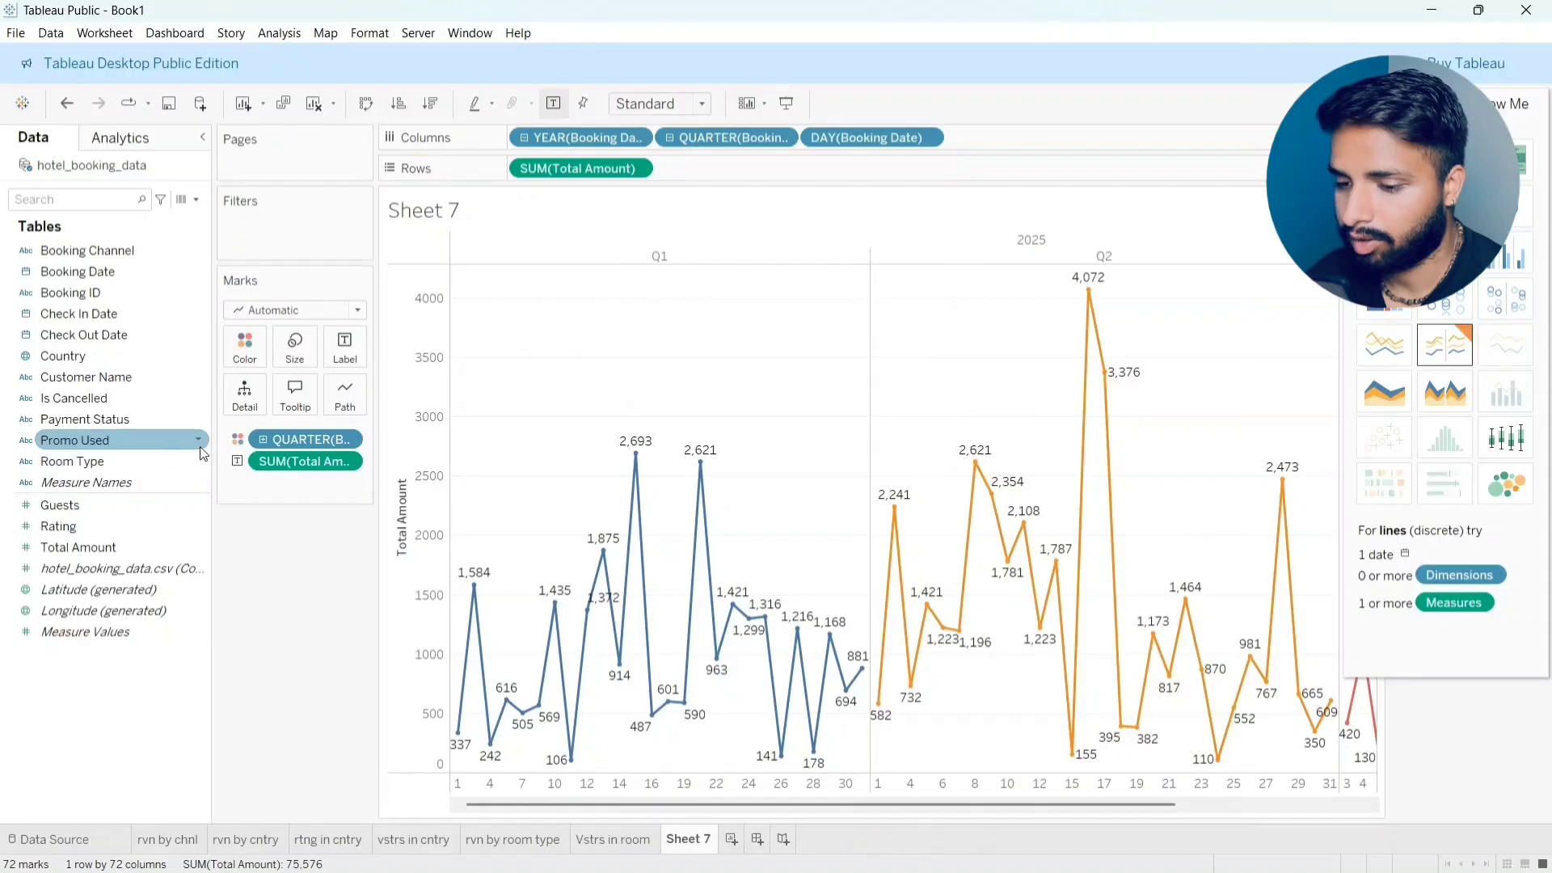
pyautogui.hscroll(5, 753, 651)
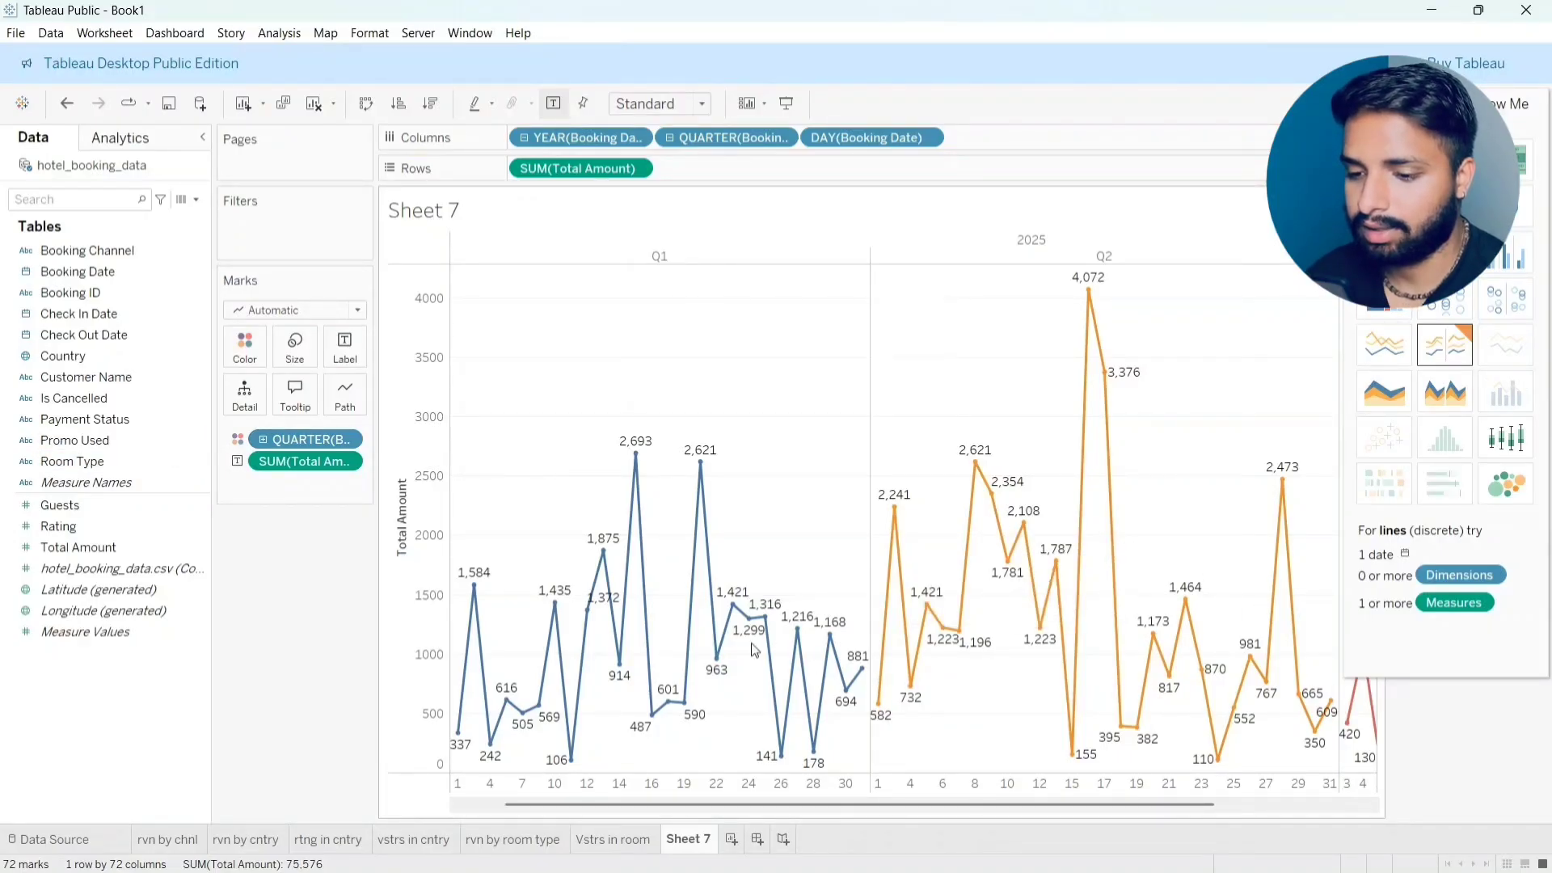
pyautogui.hscroll(-5, 753, 651)
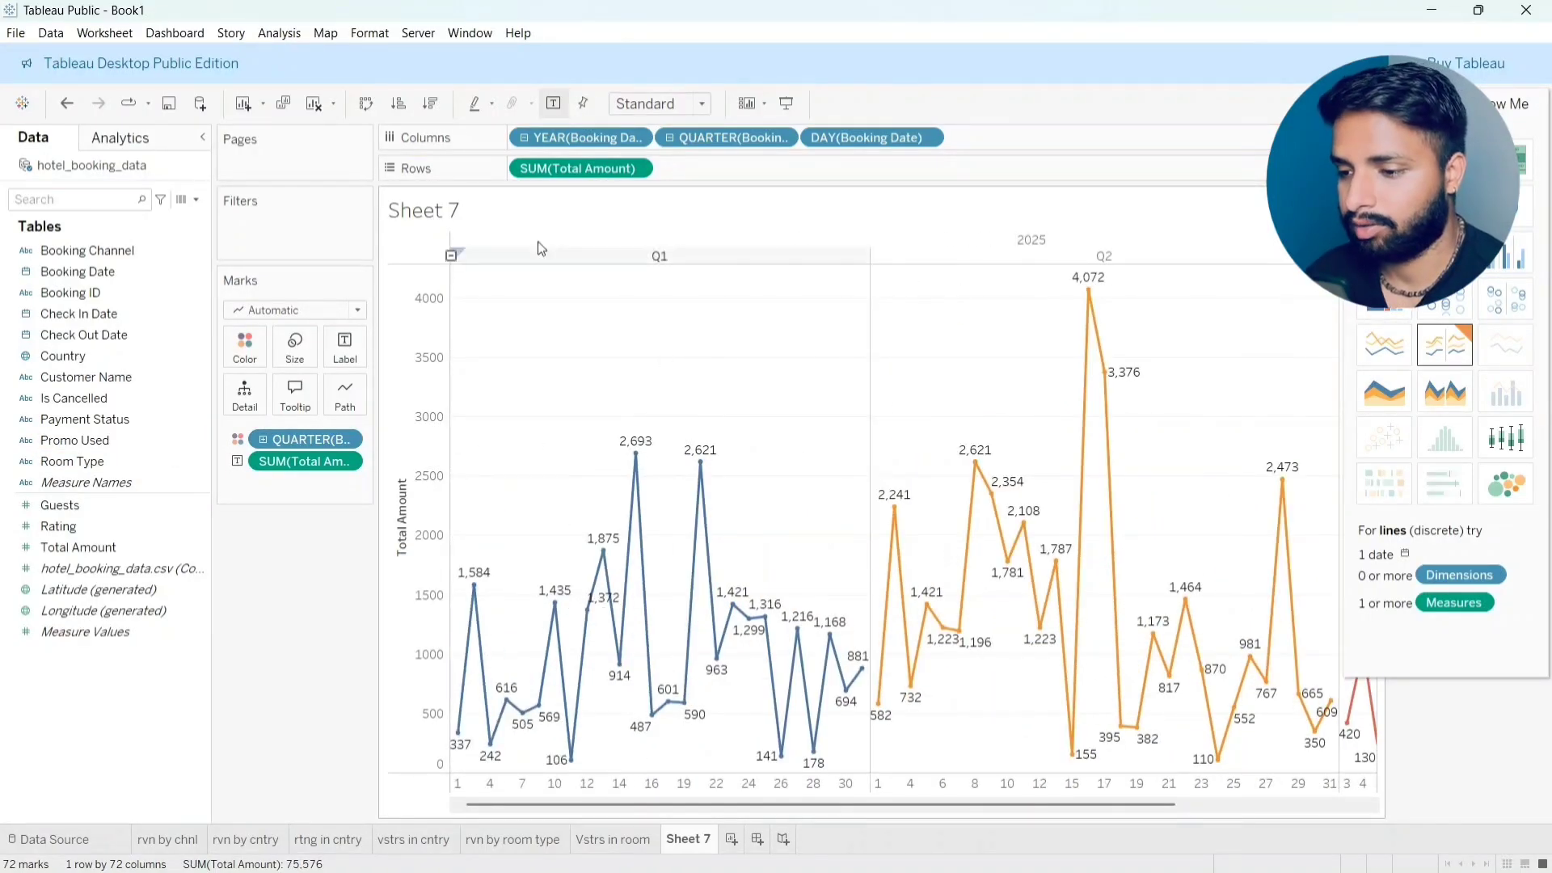
# Step: Replace the line chart's title placeholder with "Revenue Generate in Time"
pyautogui.doubleClick(477, 215)
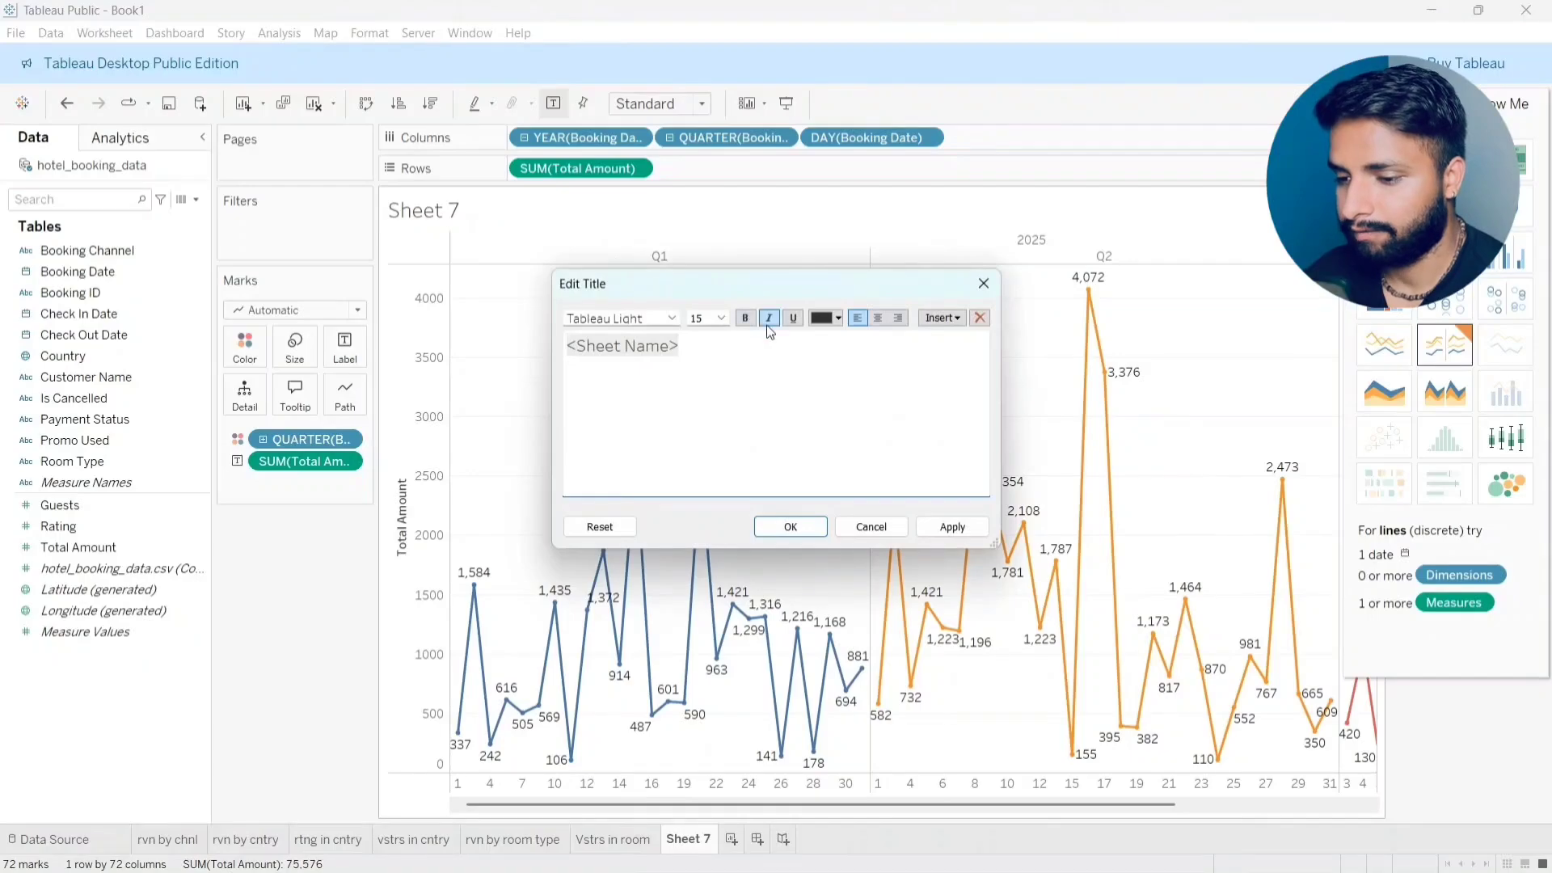
pyautogui.moveTo(580, 357); pyautogui.dragTo(556, 357)
pyautogui.press('Right')
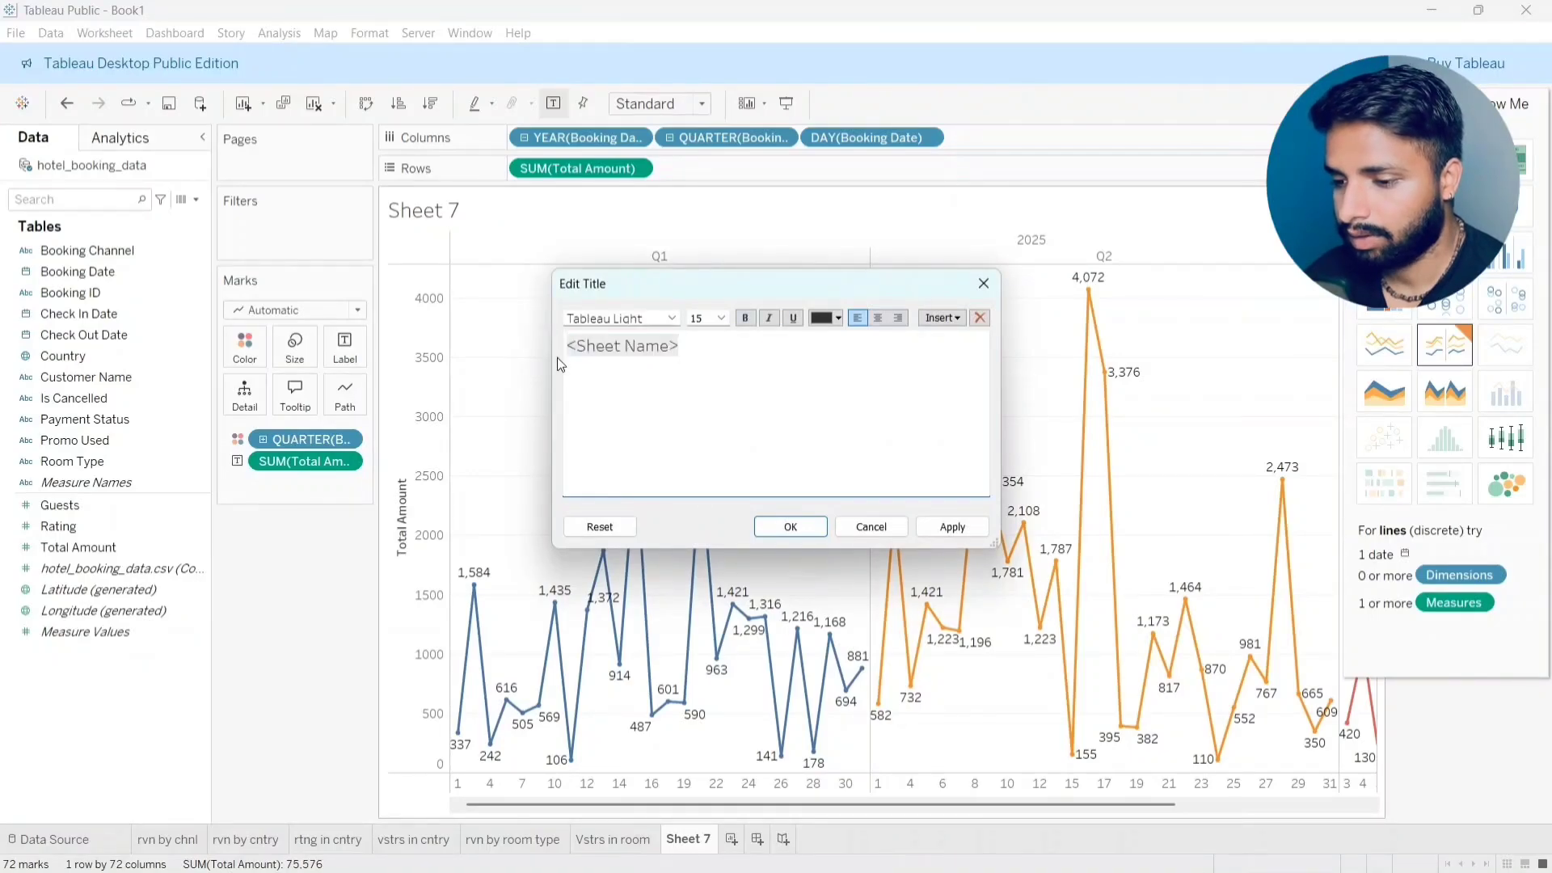
pyautogui.press('BackSpace')
pyautogui.press('BackSpace')
pyautogui.press('BackSpace')
pyautogui.press('BackSpace')
pyautogui.press('BackSpace')
pyautogui.press('BackSpace')
pyautogui.press('BackSpace')
pyautogui.press('BackSpace')
pyautogui.press('BackSpace')
pyautogui.press('BackSpace')
pyautogui.press('BackSpace')
pyautogui.press('BackSpace')
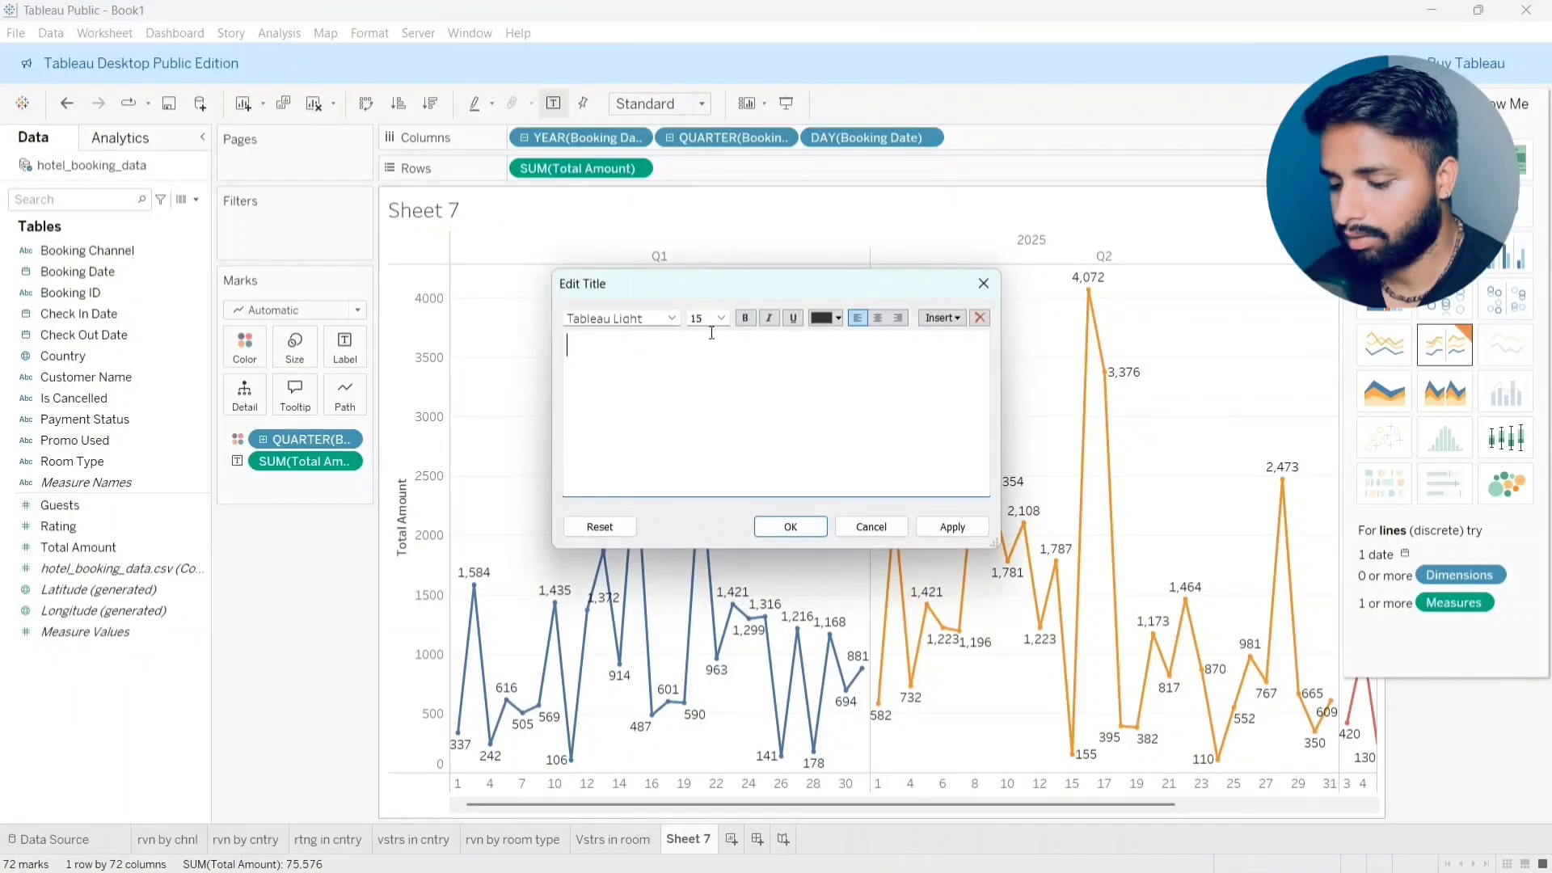
pyautogui.write('Revenue Generate in Time')
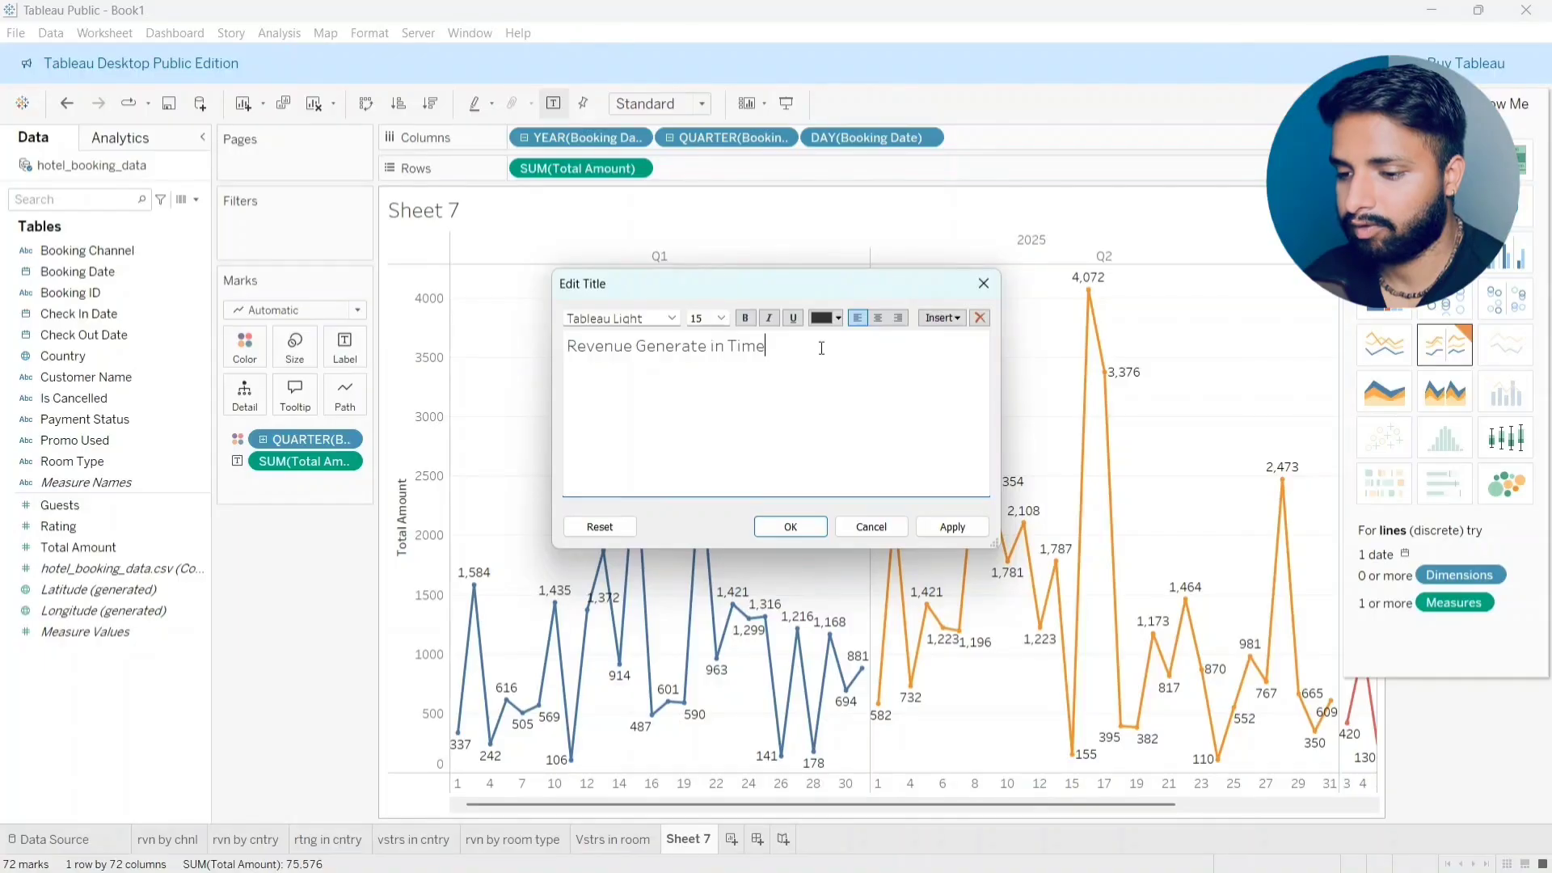
# Step: Format the whole line chart title as centred, bold and blue, and apply it
pyautogui.moveTo(799, 348); pyautogui.dragTo(524, 361)
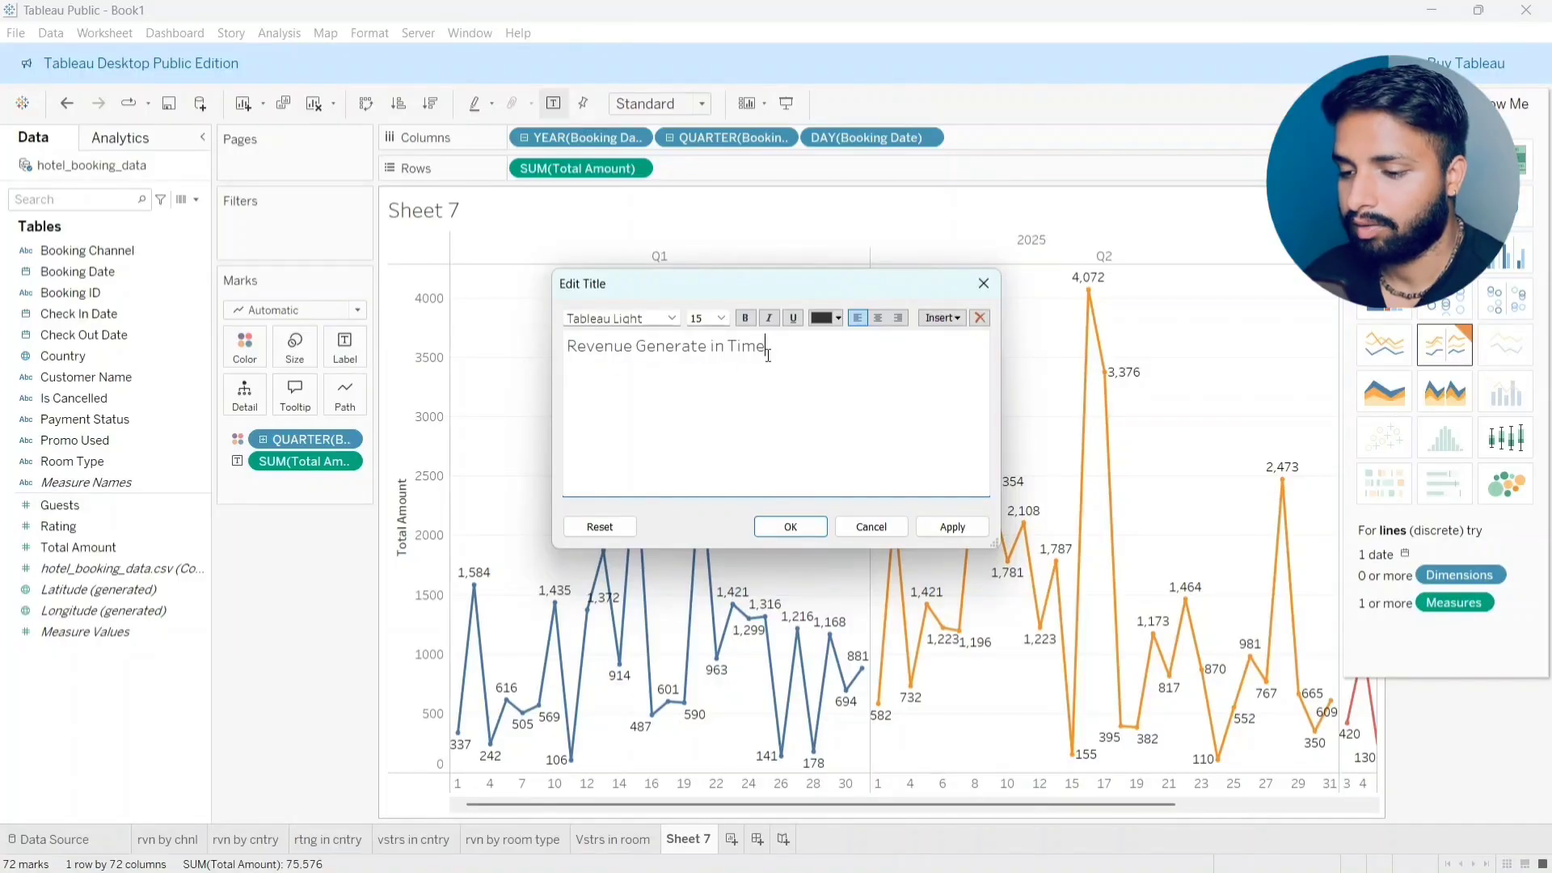
pyautogui.moveTo(768, 349); pyautogui.dragTo(557, 354)
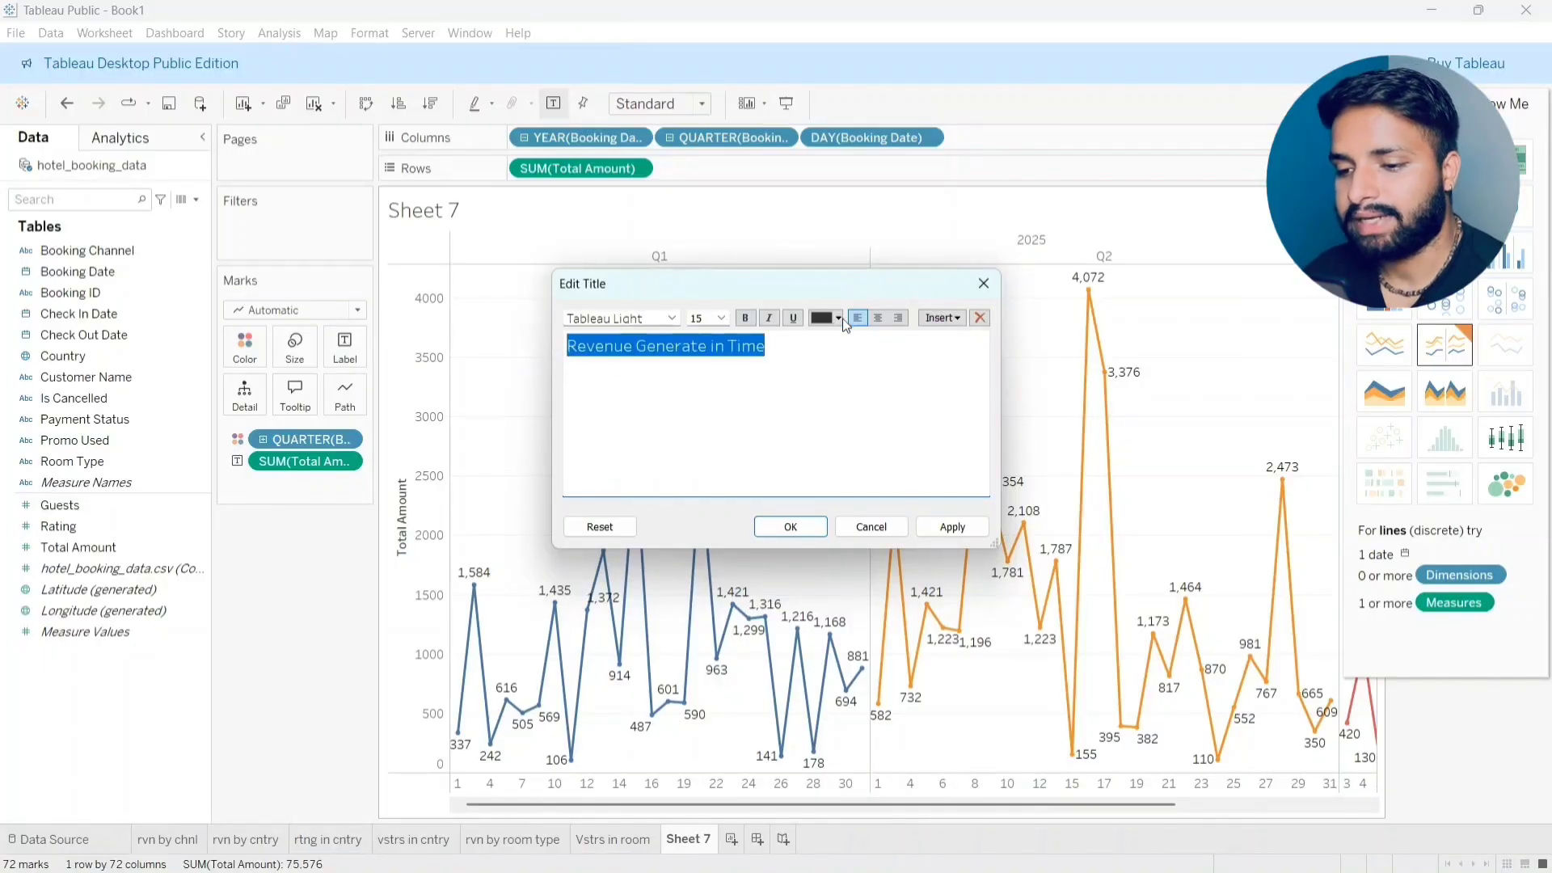
pyautogui.click(878, 318)
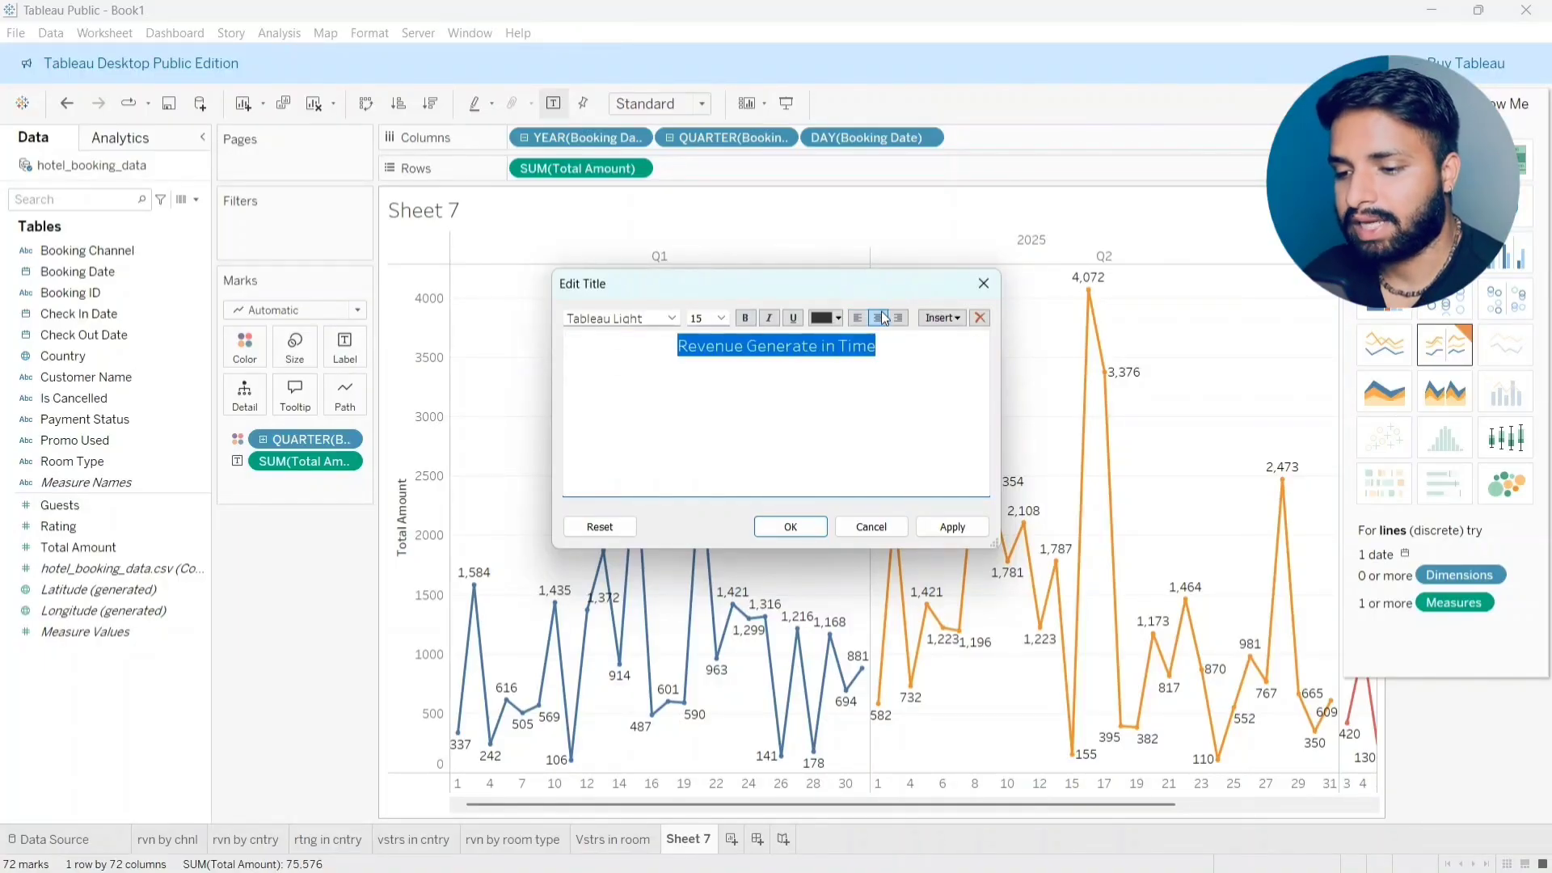
pyautogui.click(746, 320)
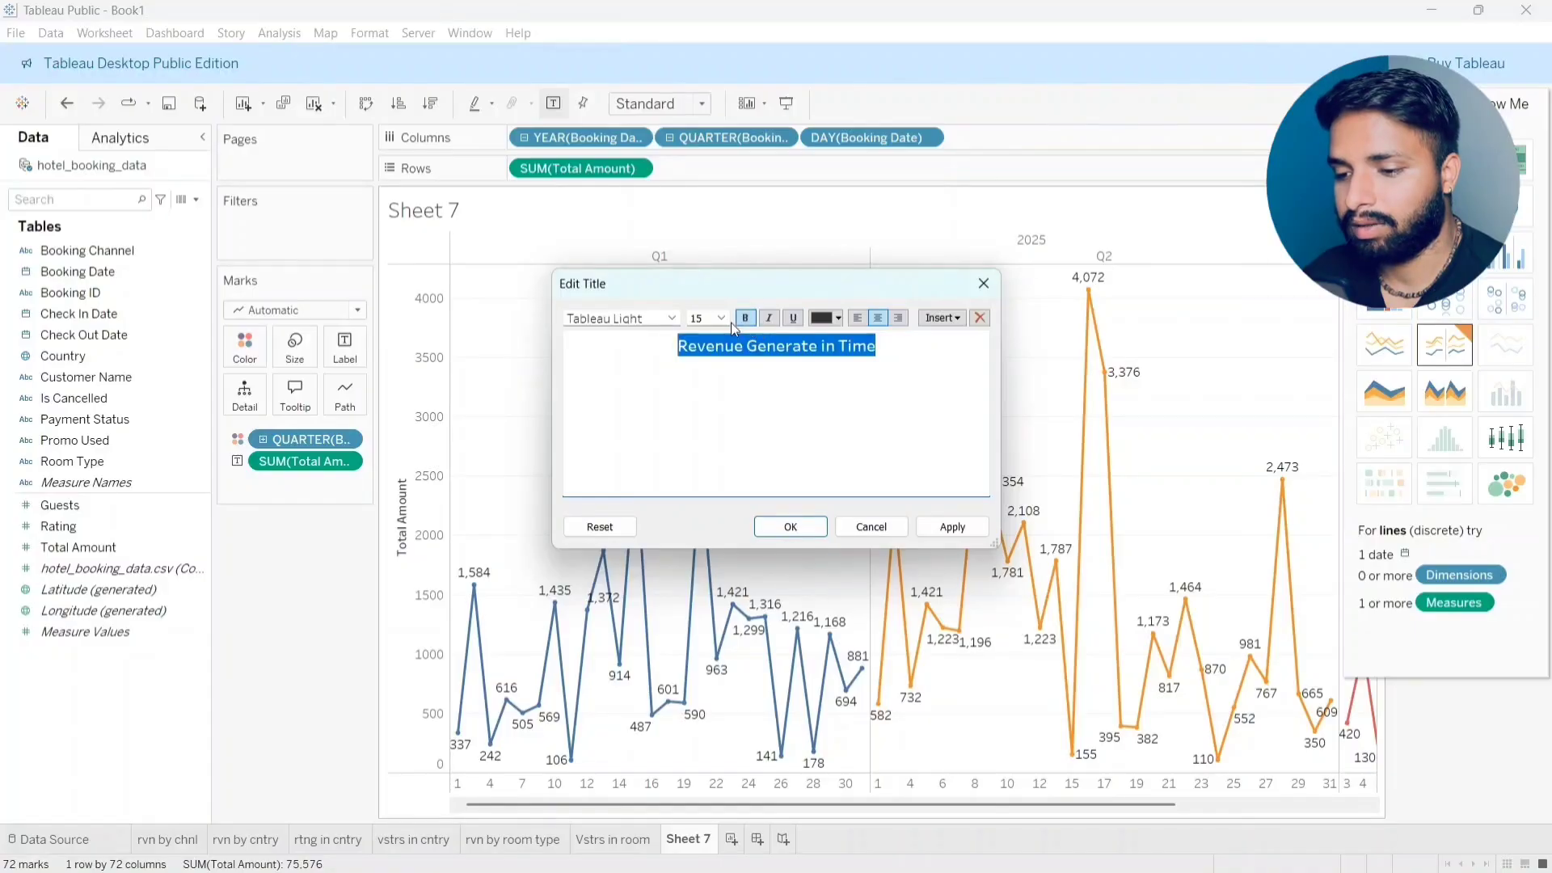
pyautogui.click(837, 319)
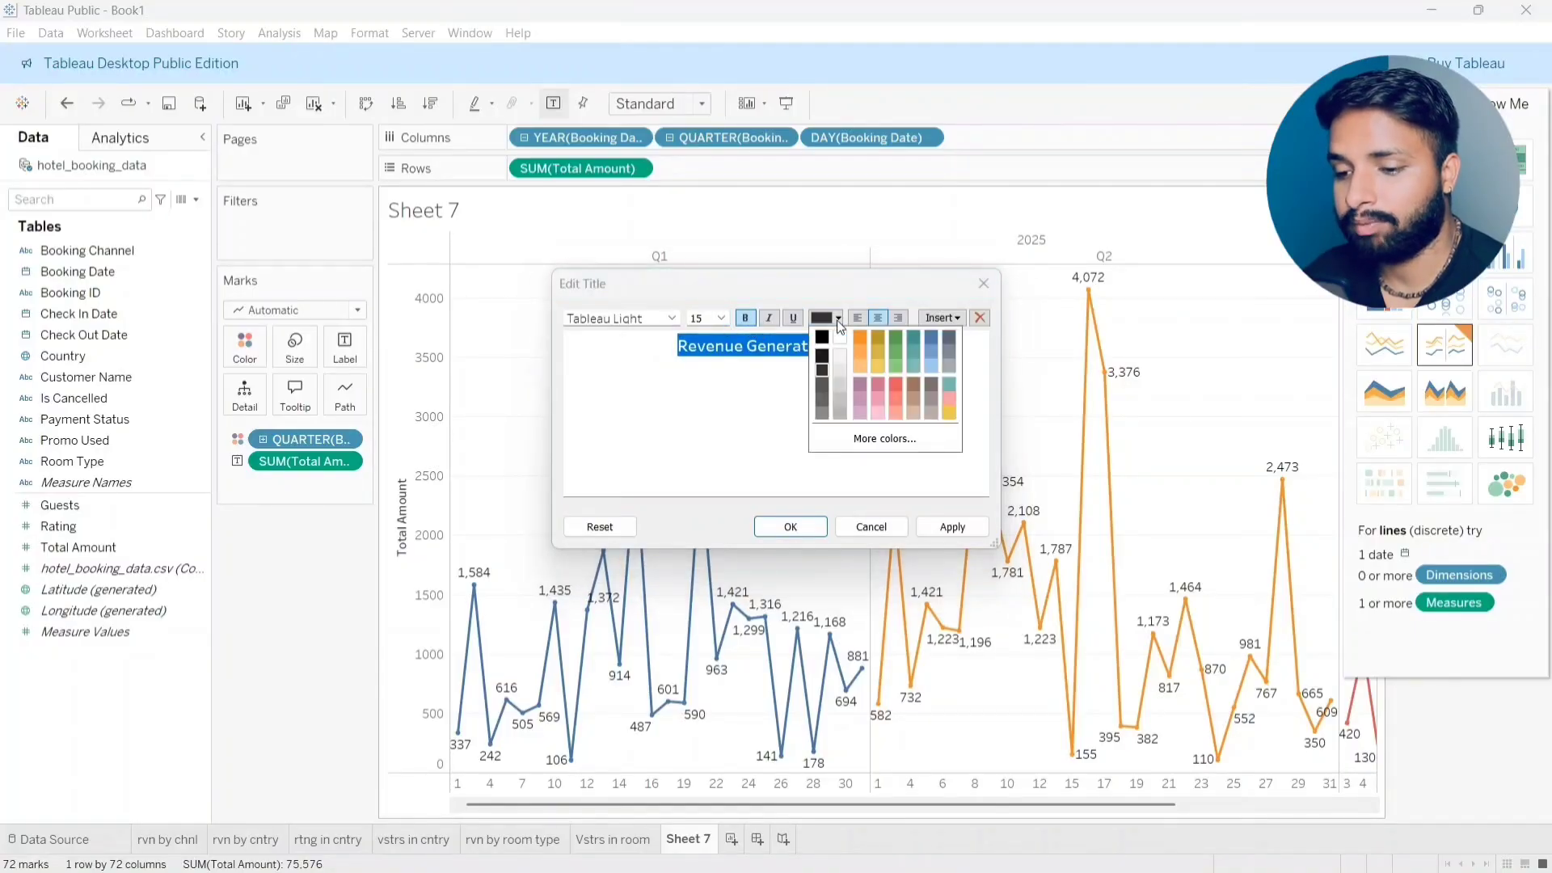
pyautogui.click(932, 344)
pyautogui.click(954, 530)
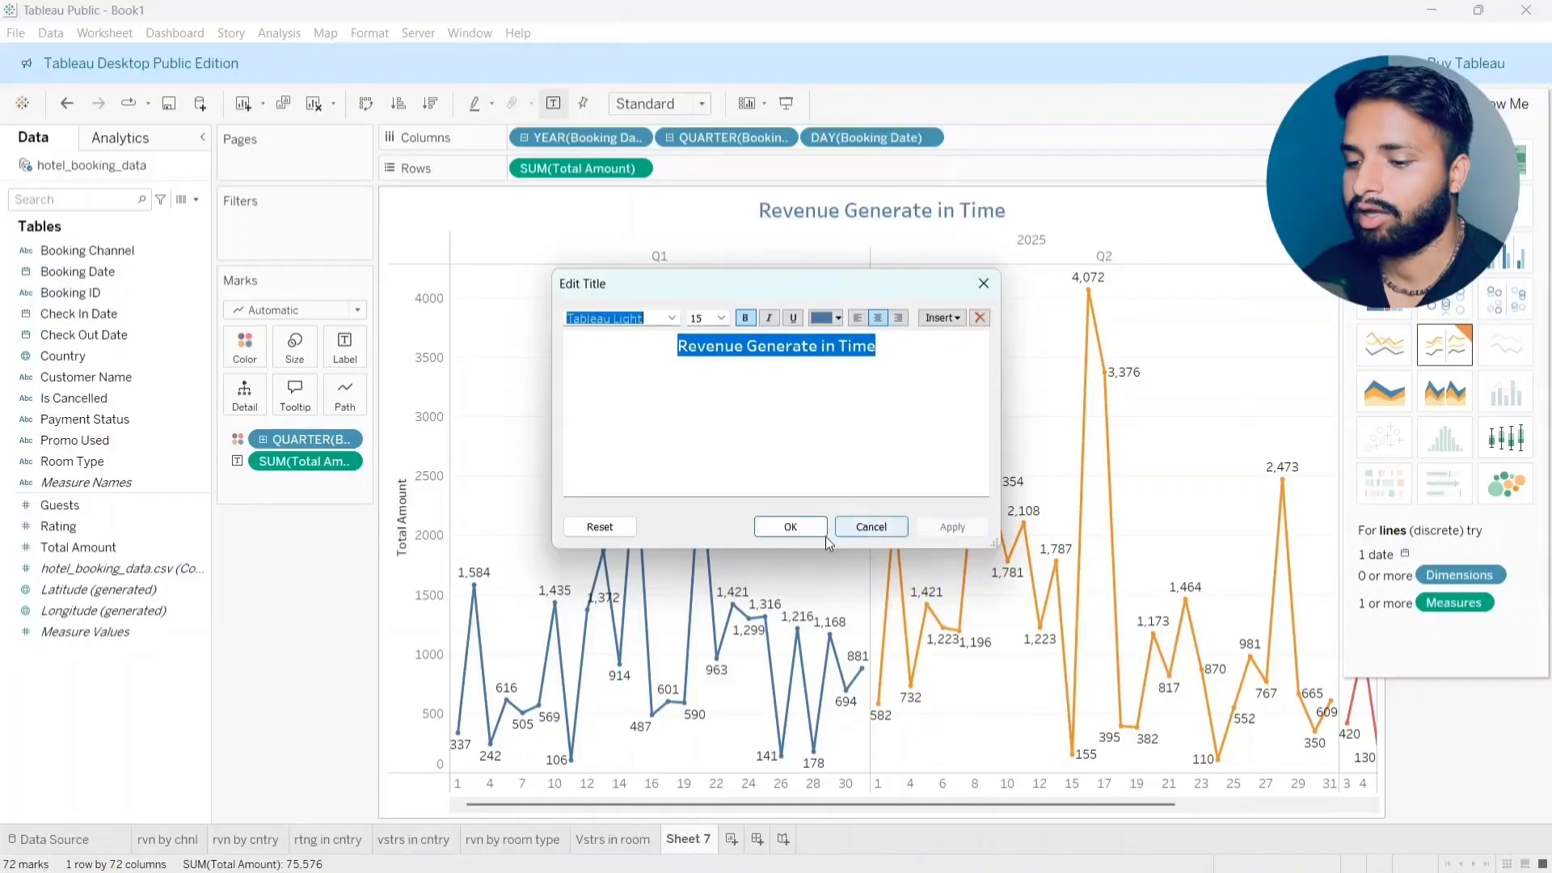
pyautogui.click(800, 527)
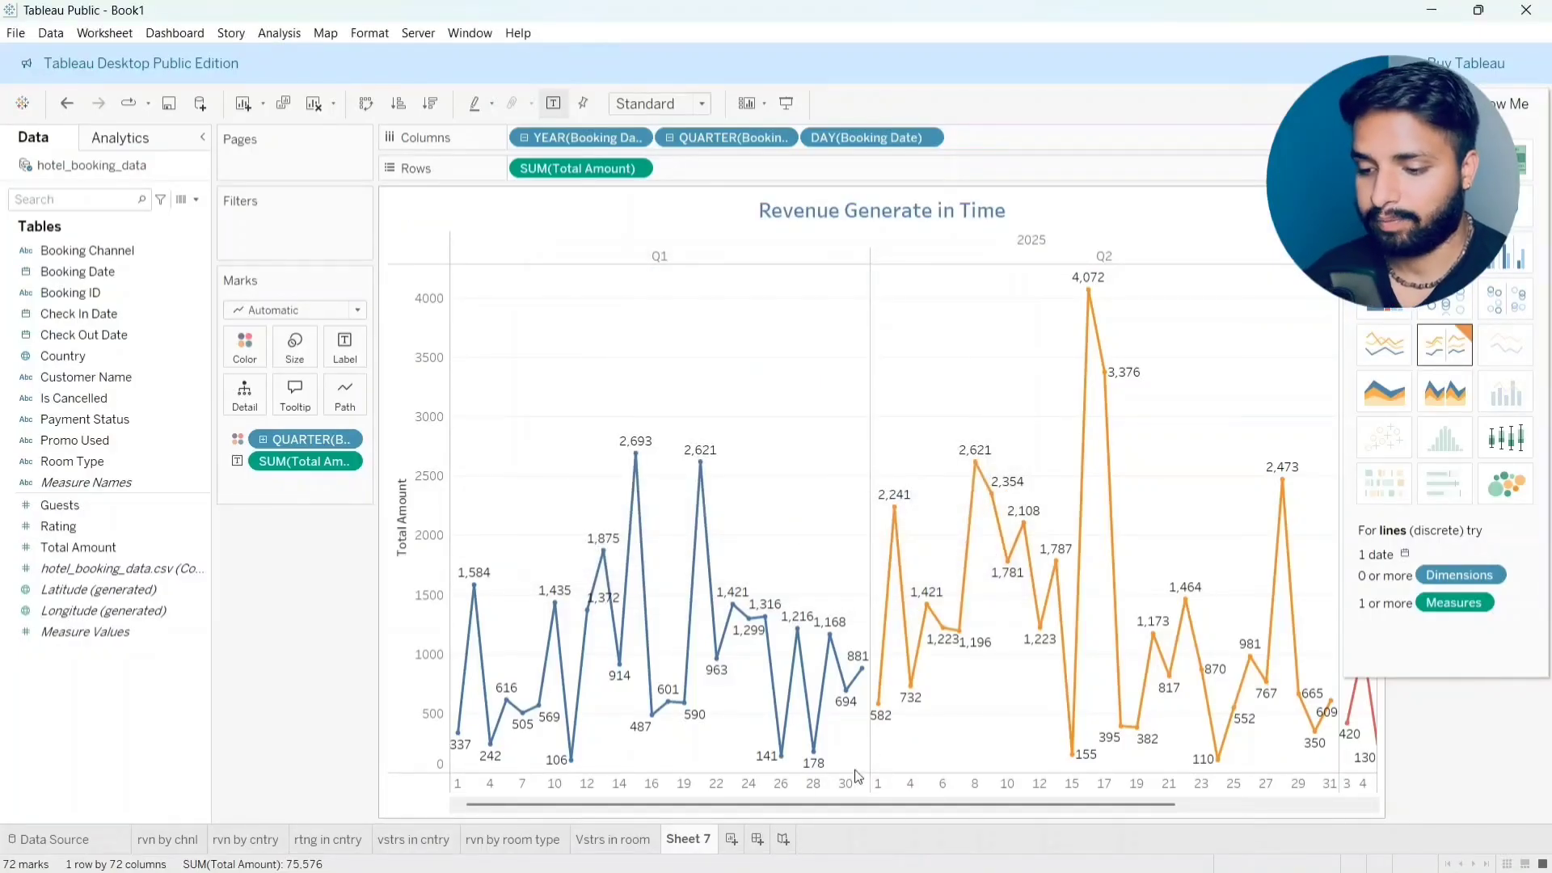
# Step: Rename the line chart worksheet as "Rvn gnrtd in tm" and add another blank worksheet
pyautogui.doubleClick(703, 841)
pyautogui.write('=')
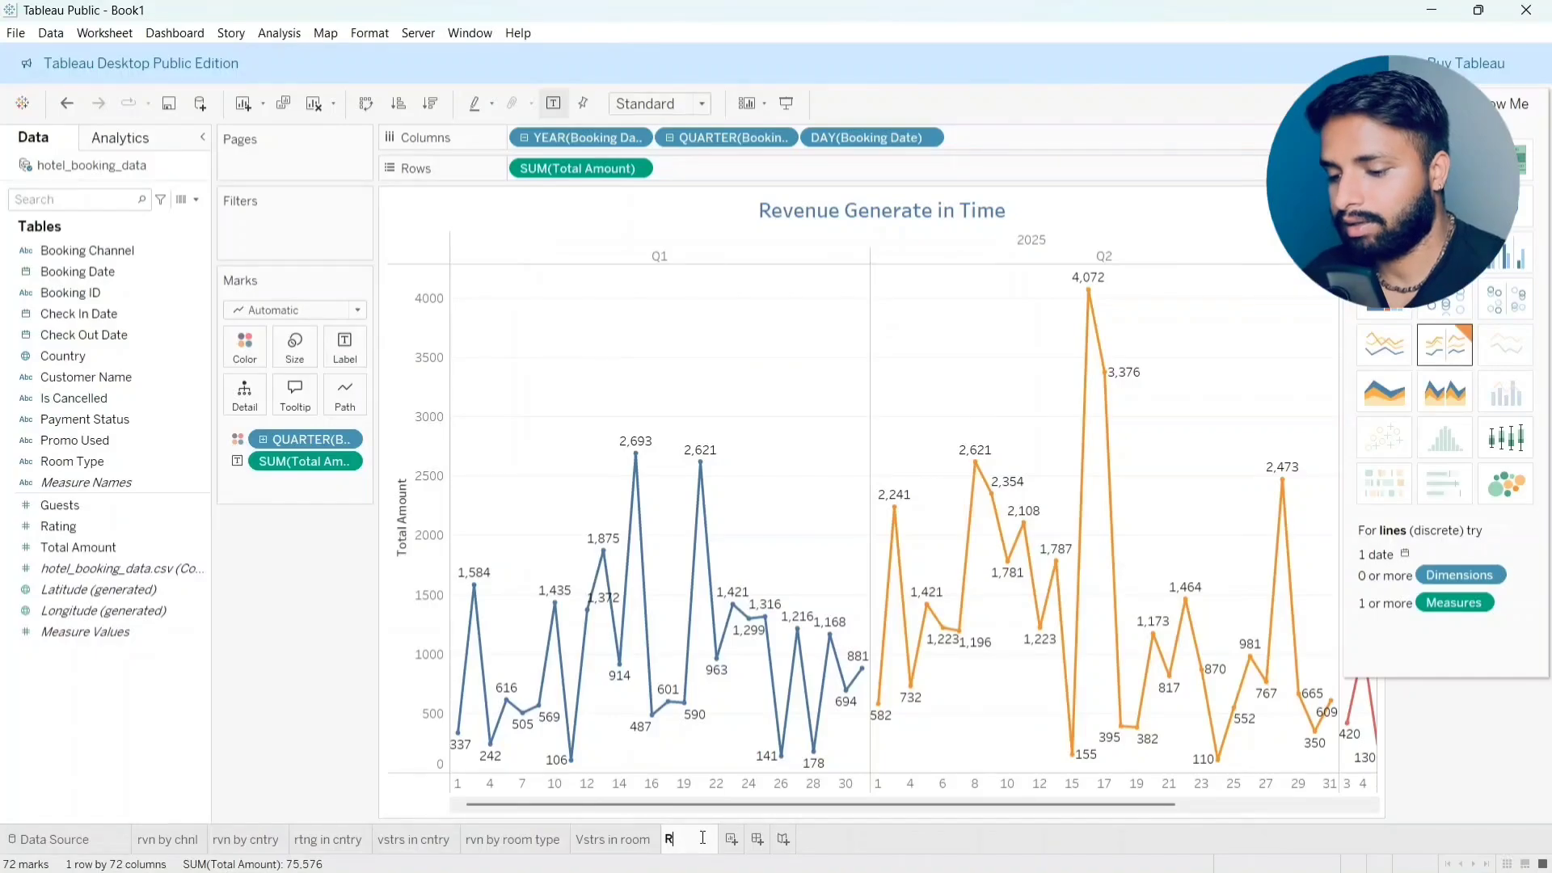
pyautogui.write('vn gen')
pyautogui.write('====')
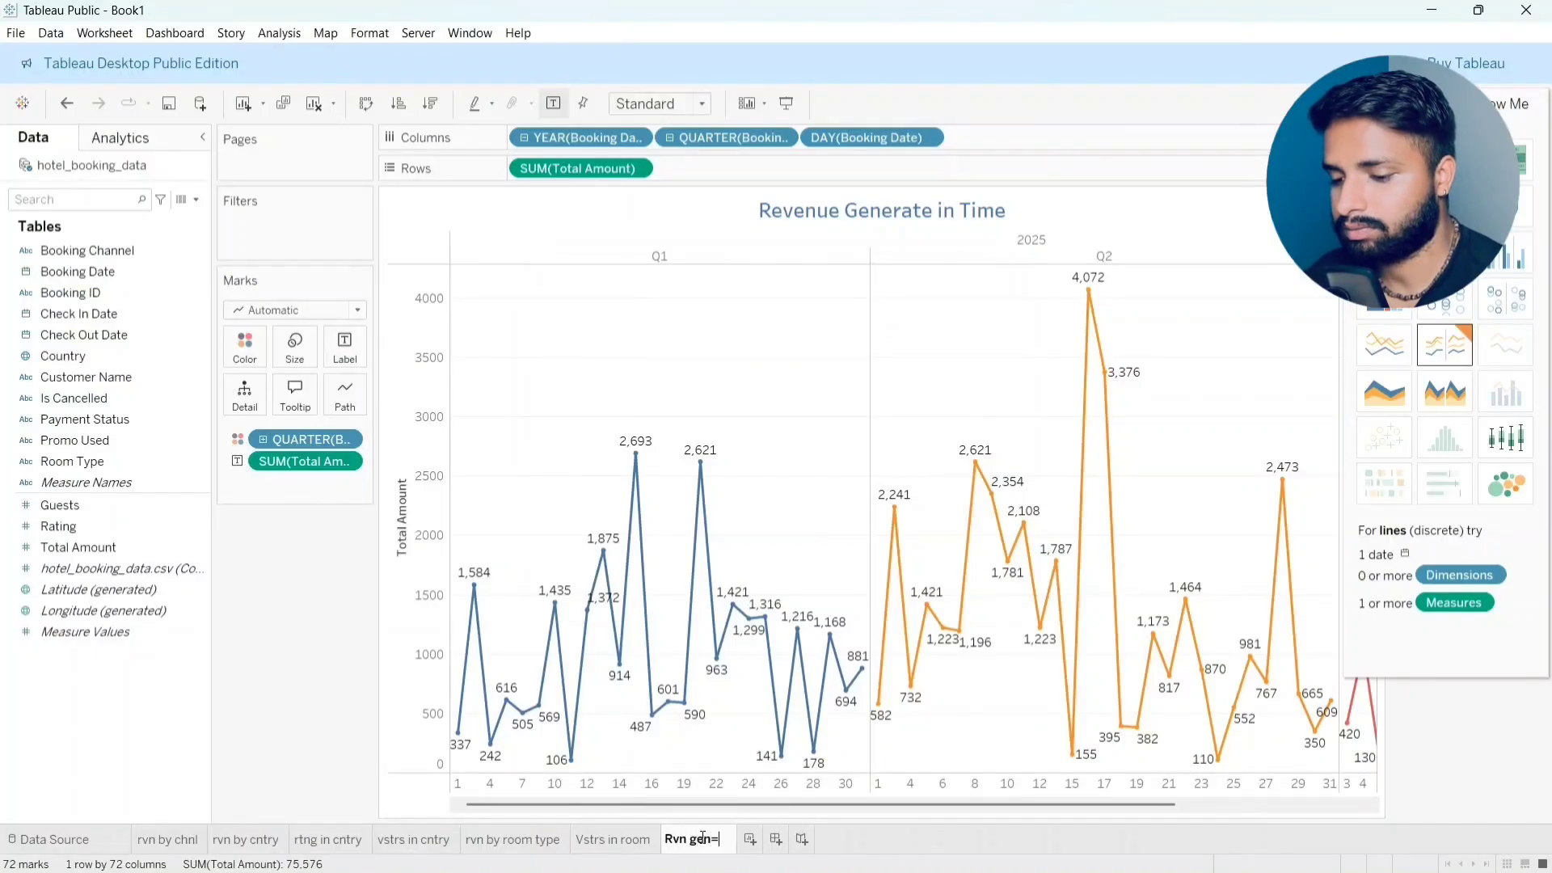
pyautogui.press('BackSpace')
pyautogui.press('BackSpace')
pyautogui.press('BackSpace')
pyautogui.press('BackSpace')
pyautogui.press('BackSpace')
pyautogui.press('BackSpace')
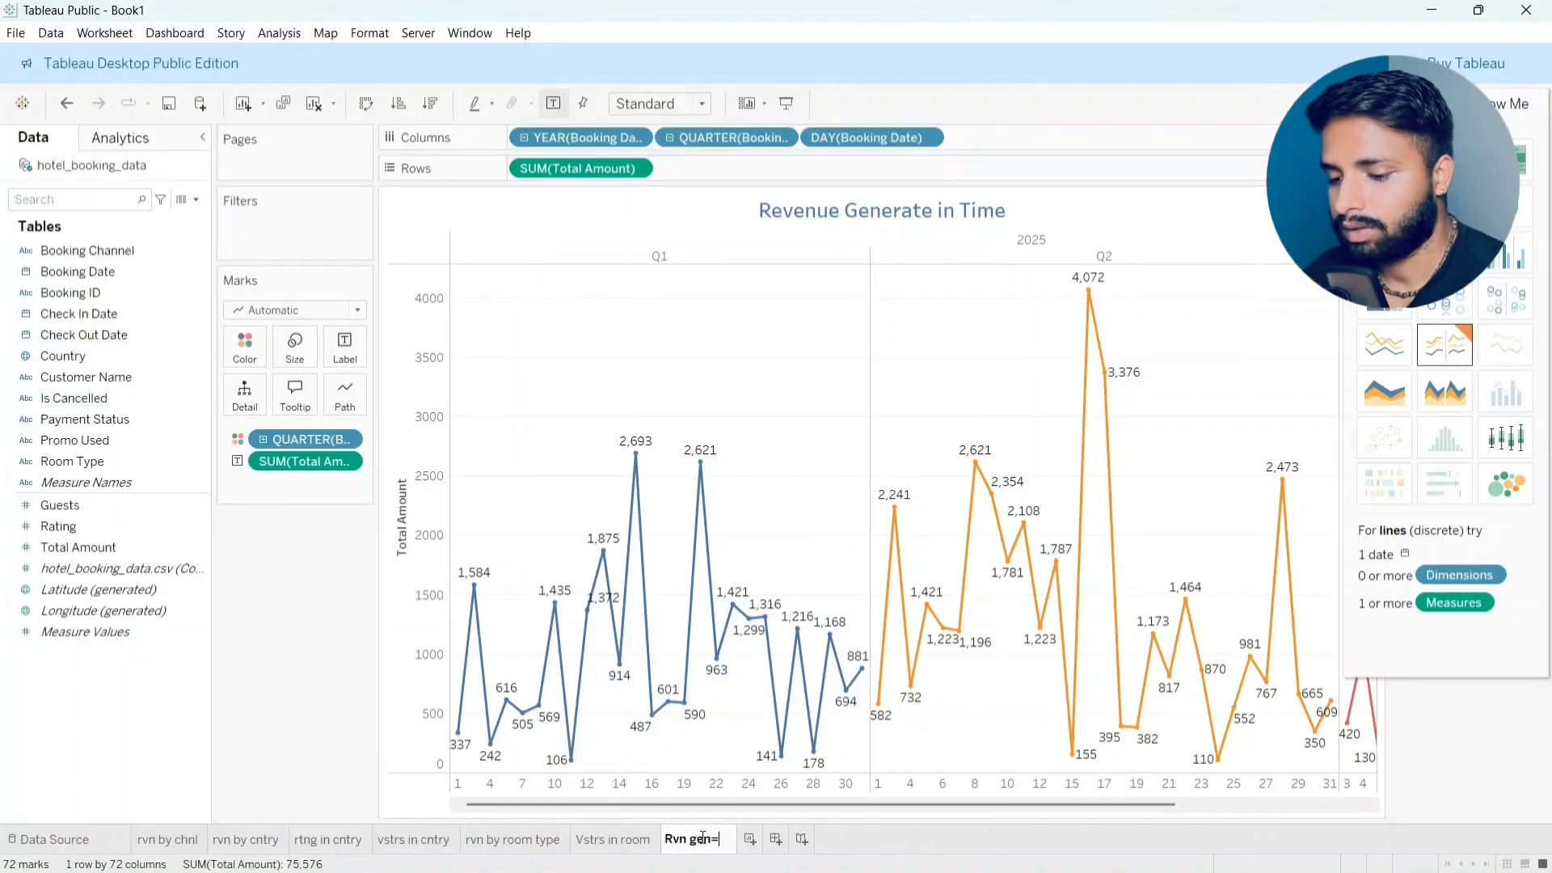
pyautogui.write('rt')
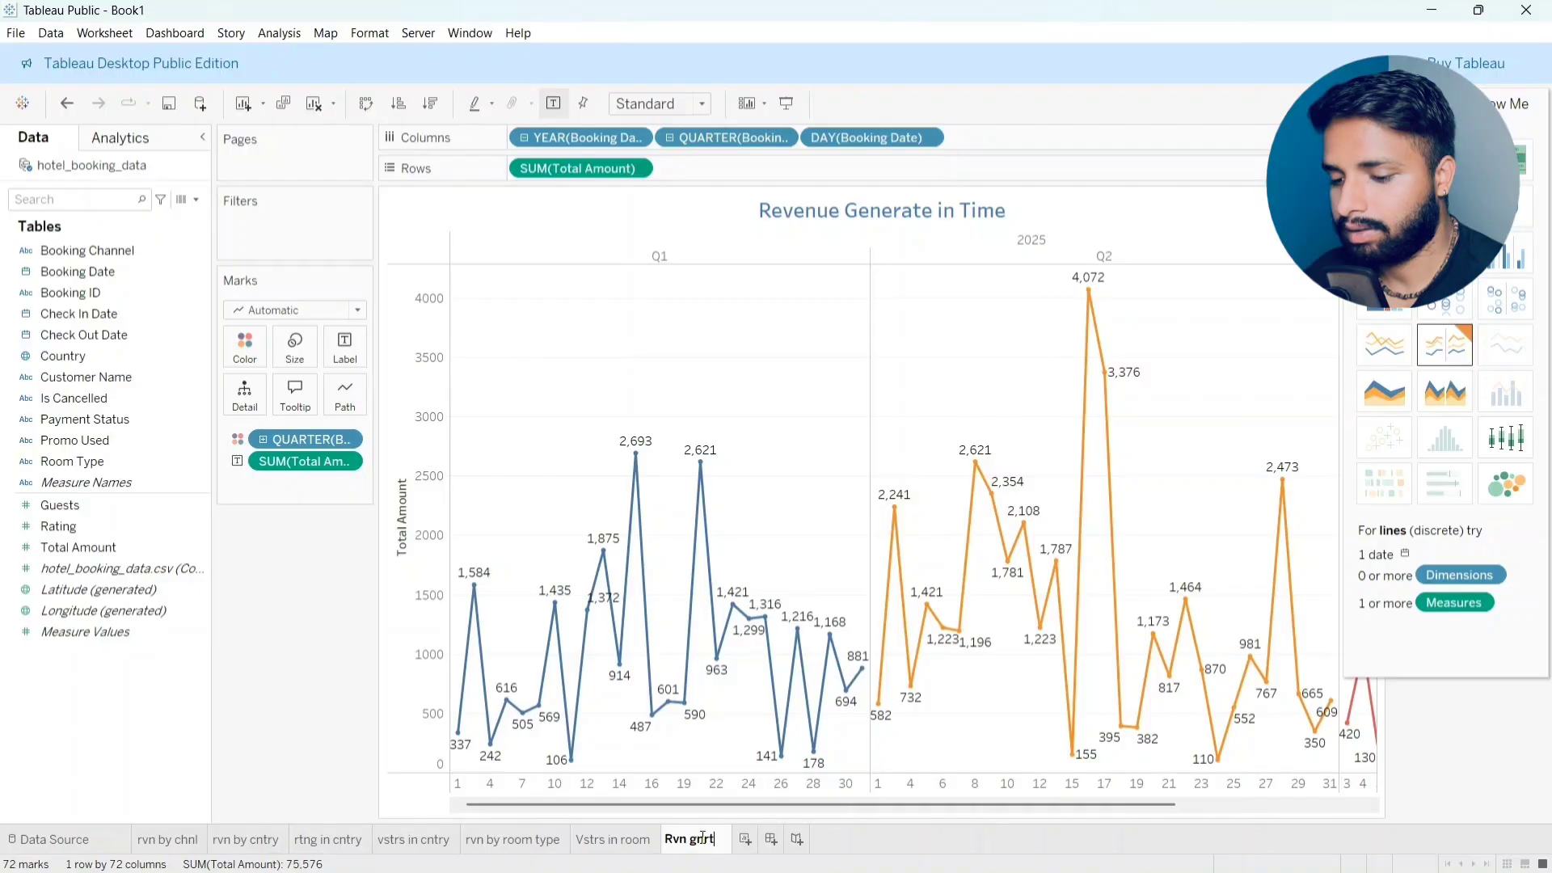
pyautogui.write('d in tm')
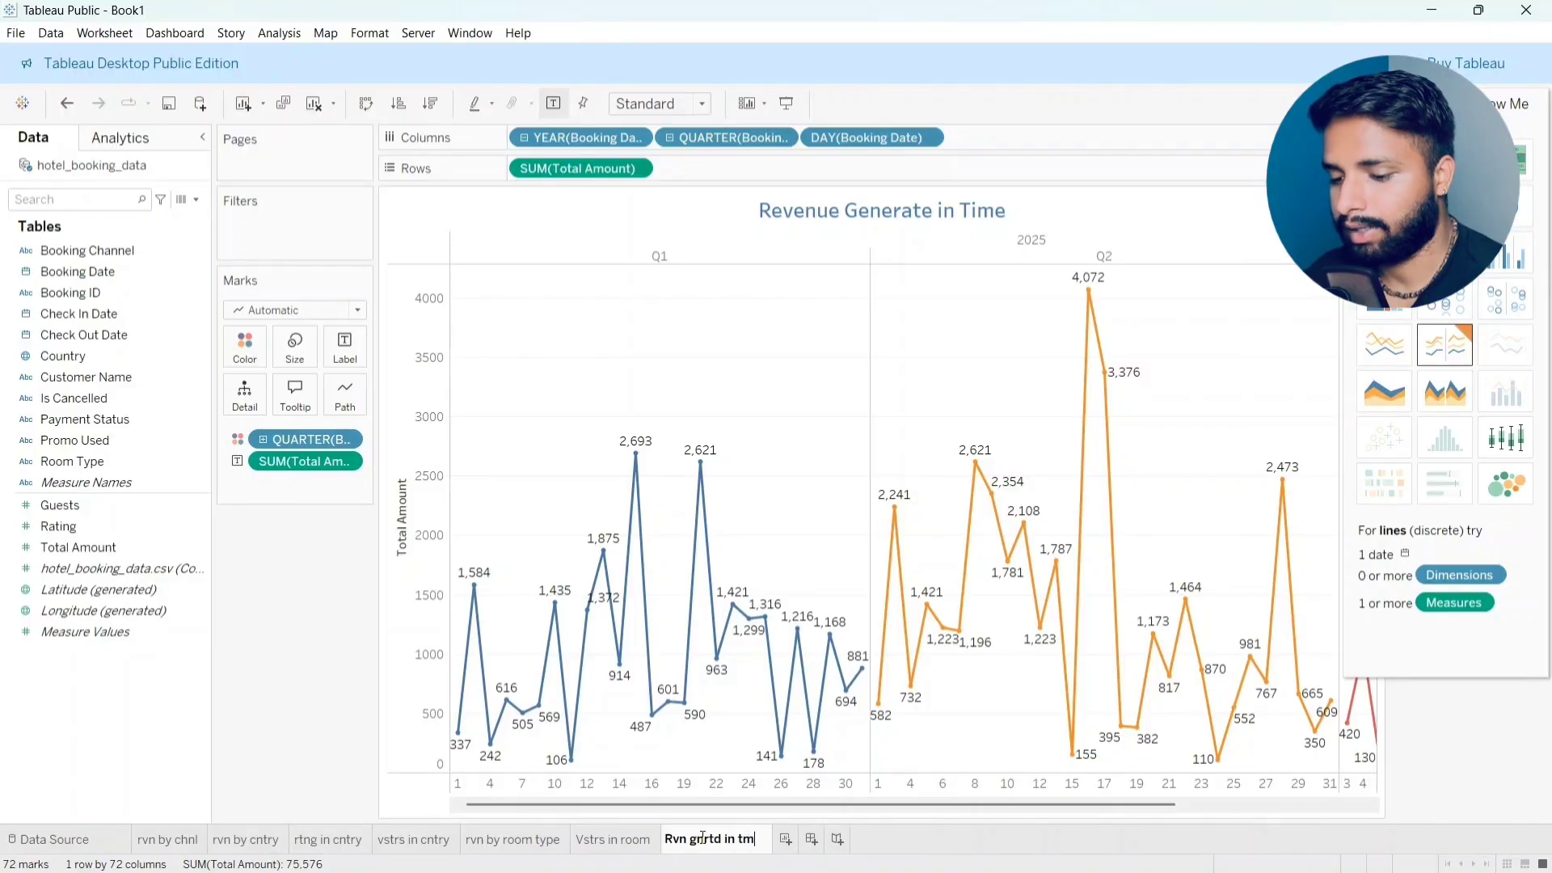
pyautogui.click(906, 839)
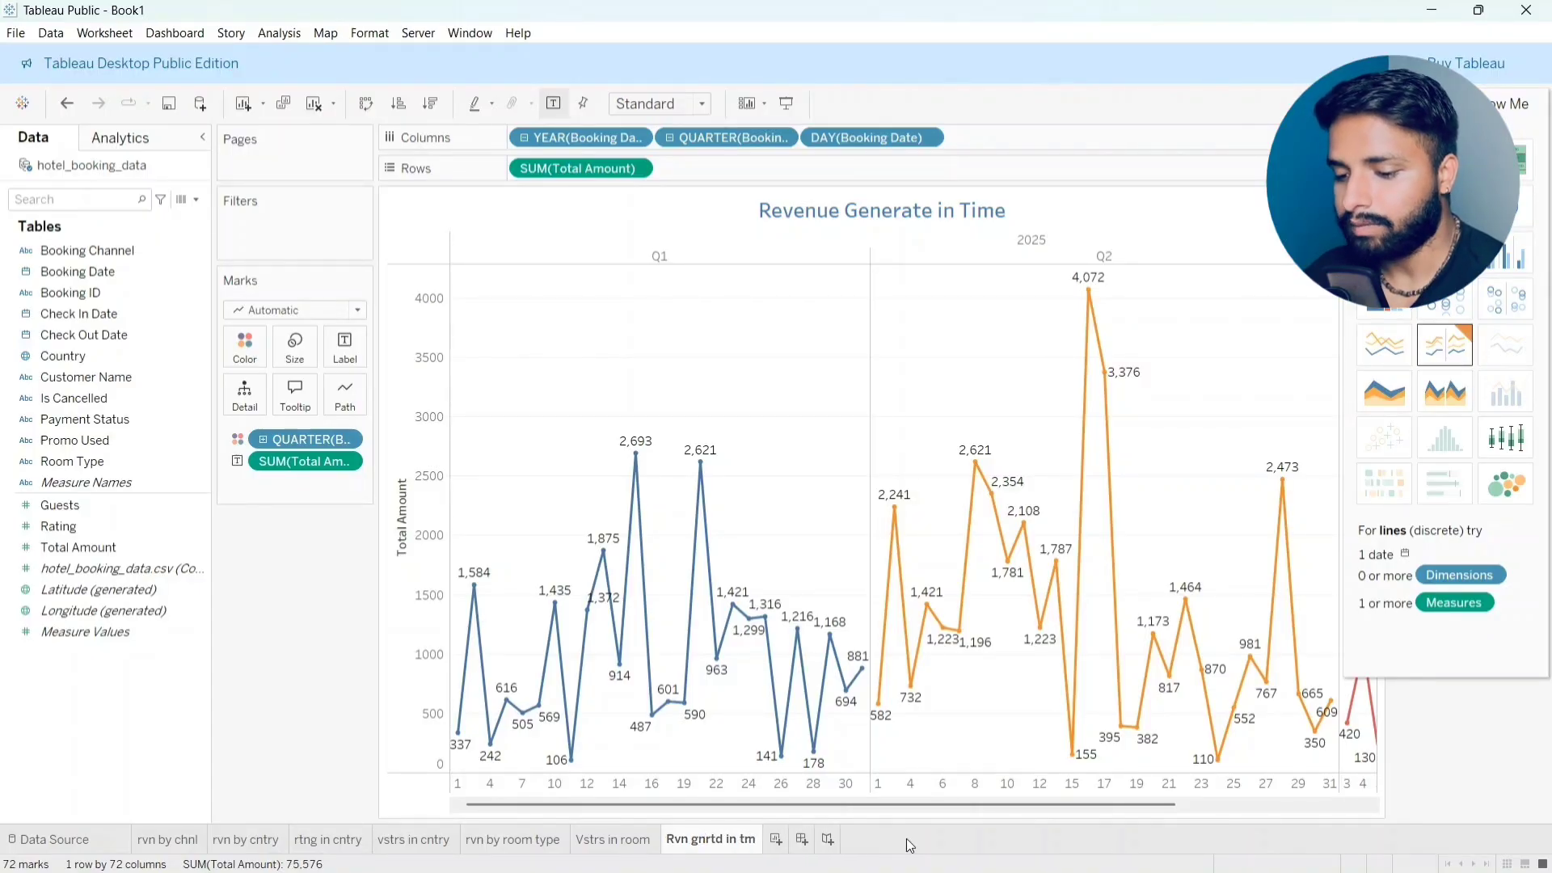
pyautogui.click(776, 840)
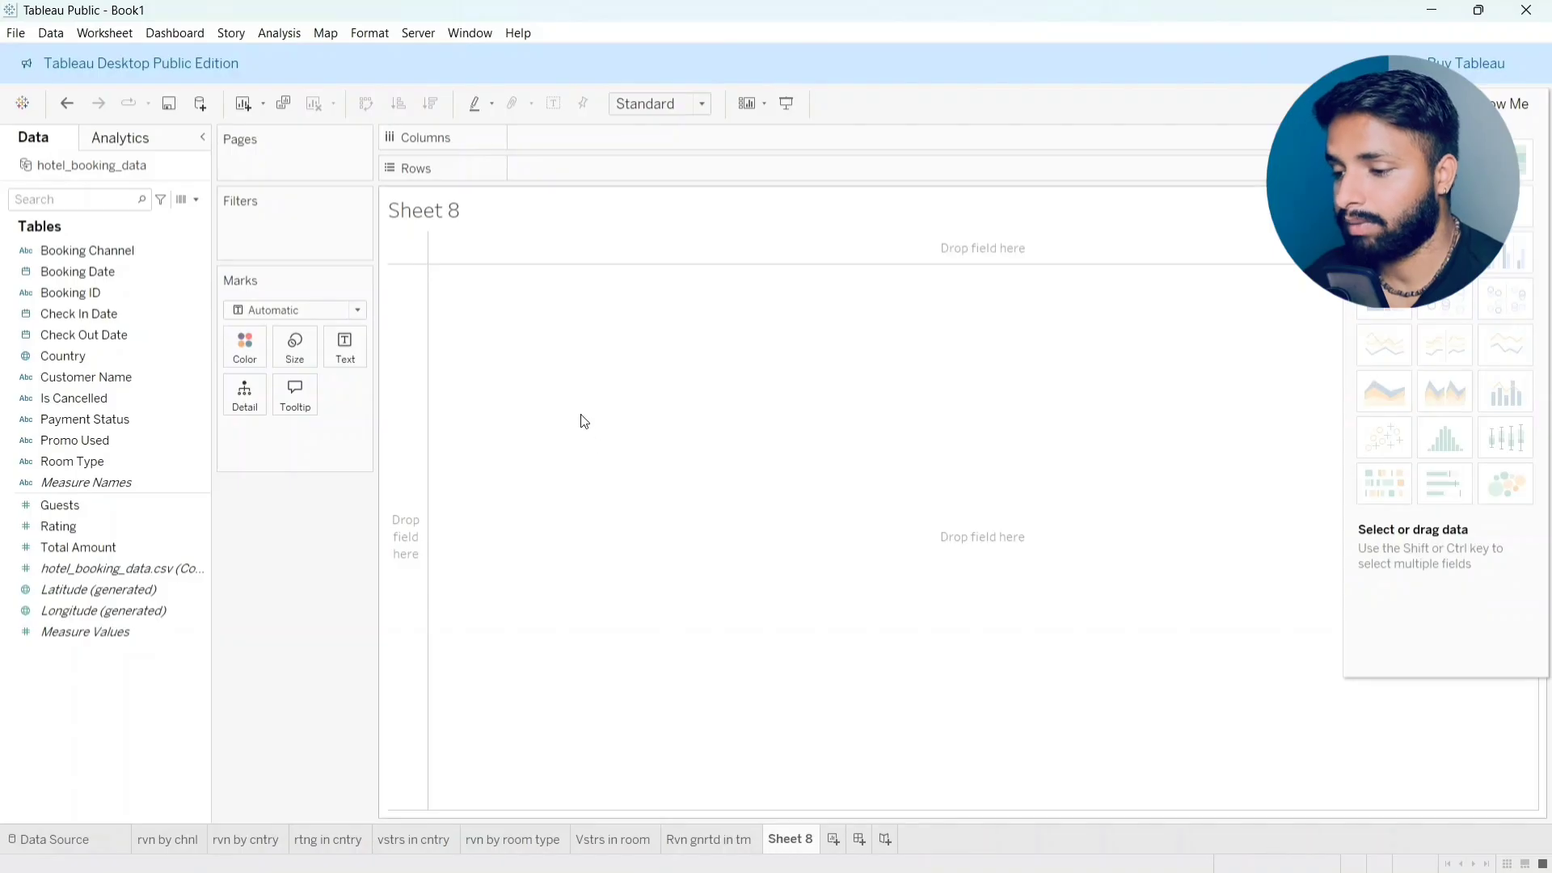
# Step: Add Total Amount and Rating to the columns of the blank worksheet, aggregating Rating as an average
pyautogui.click(79, 527)
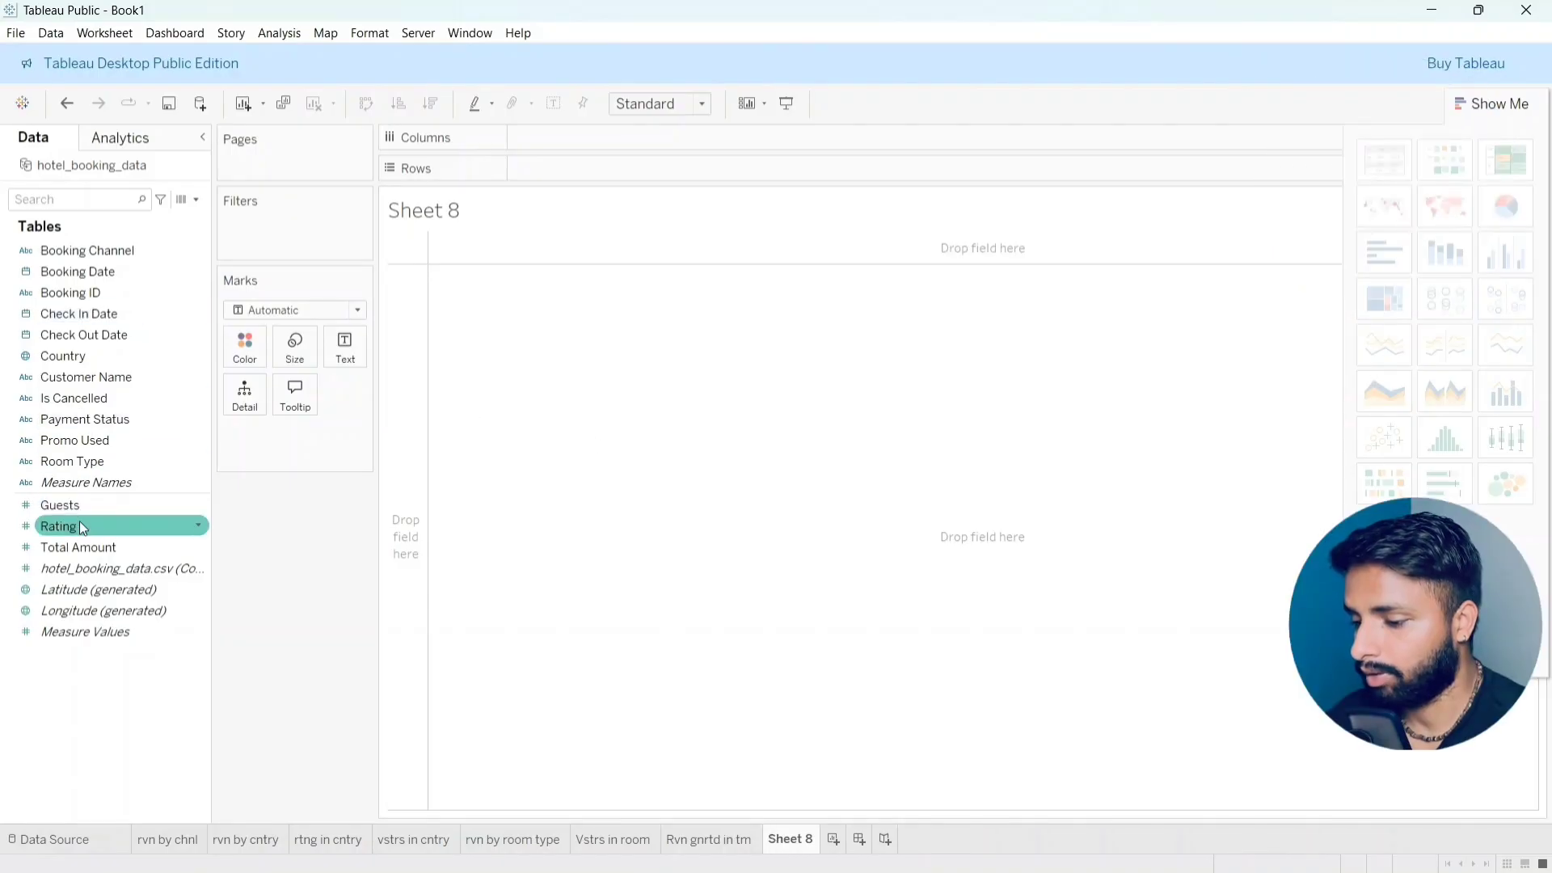
pyautogui.moveTo(78, 547); pyautogui.dragTo(561, 134)
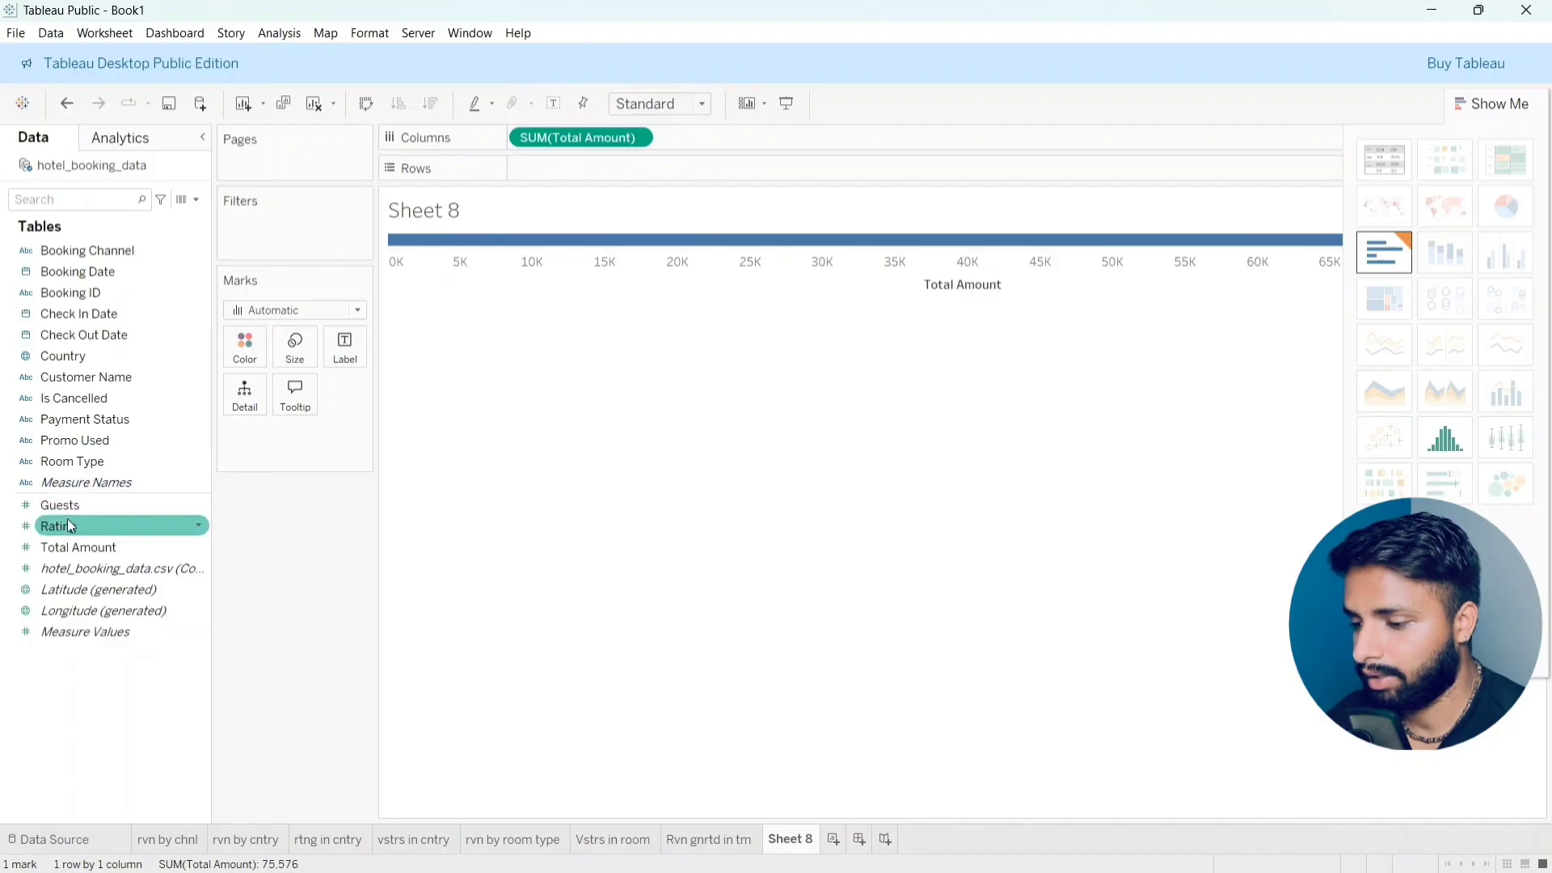
pyautogui.moveTo(70, 526); pyautogui.dragTo(686, 135)
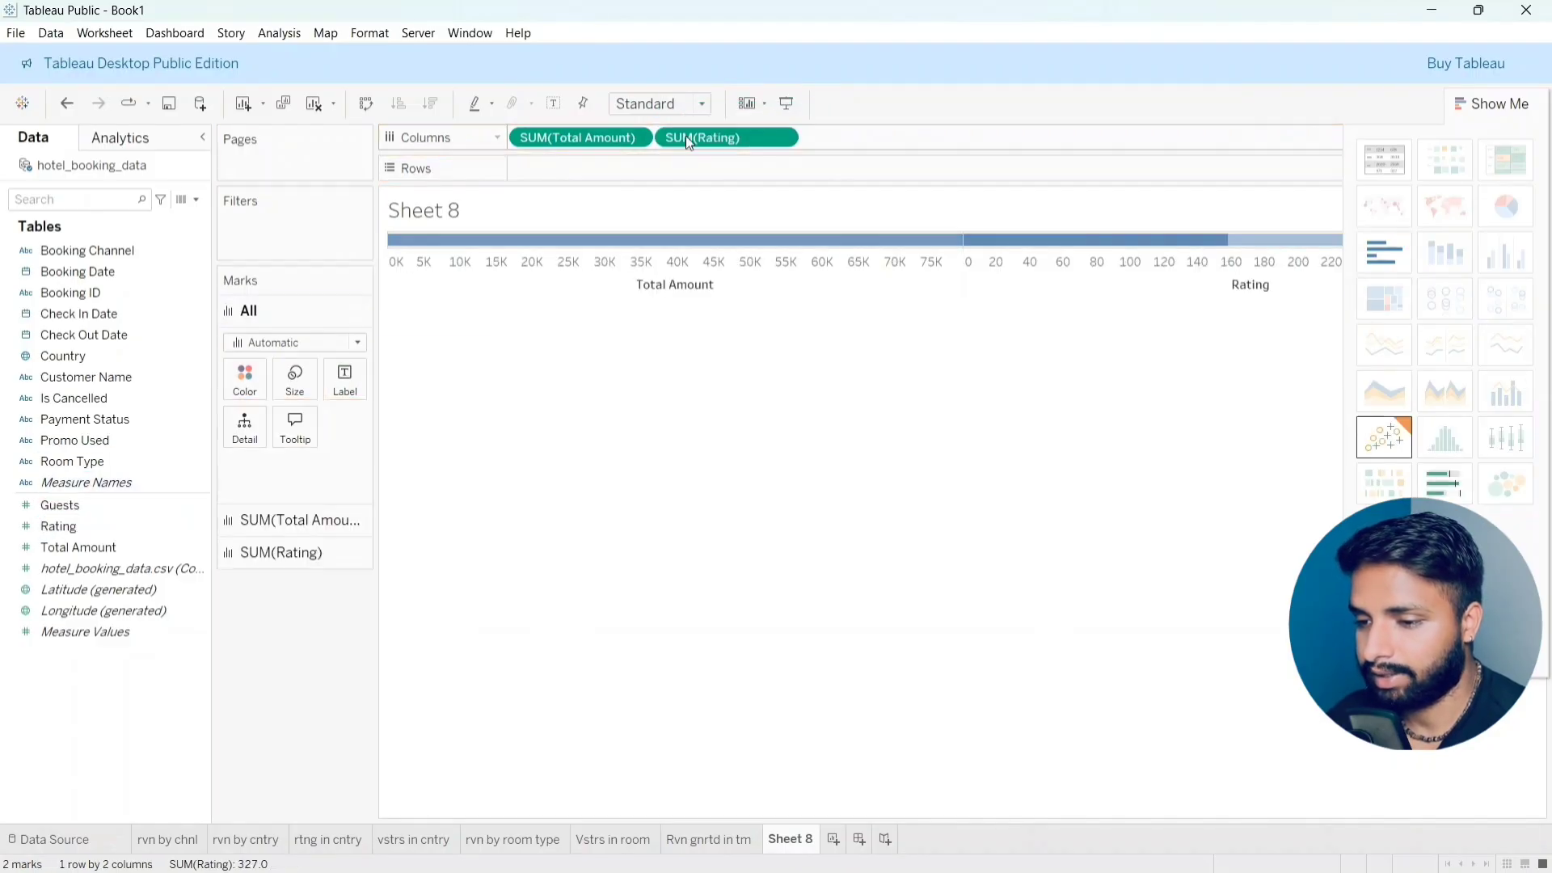
pyautogui.click(781, 139)
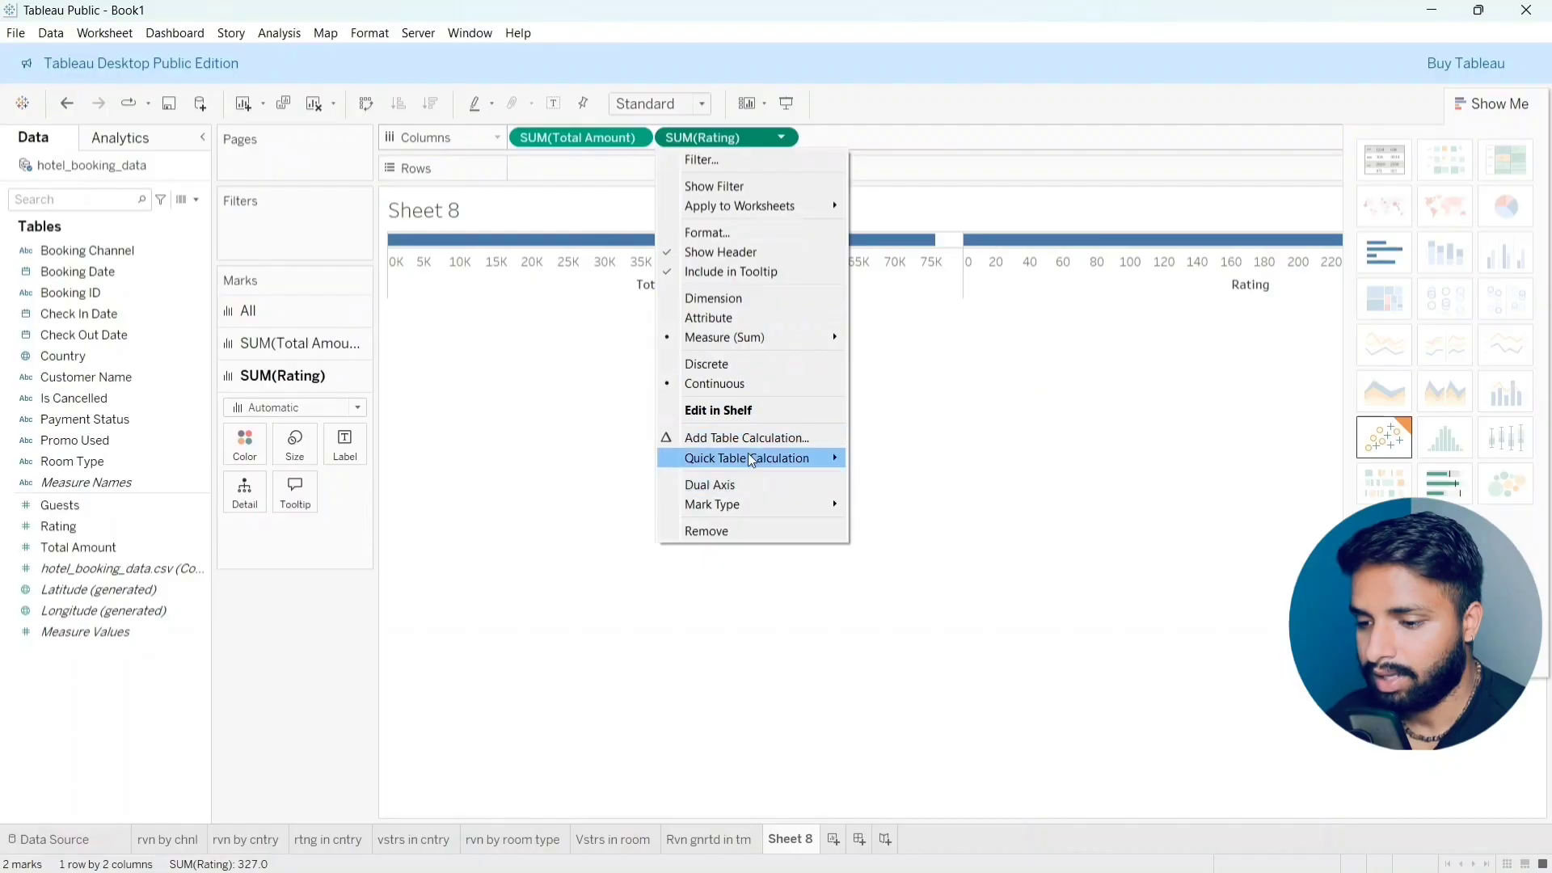
pyautogui.moveTo(773, 336)
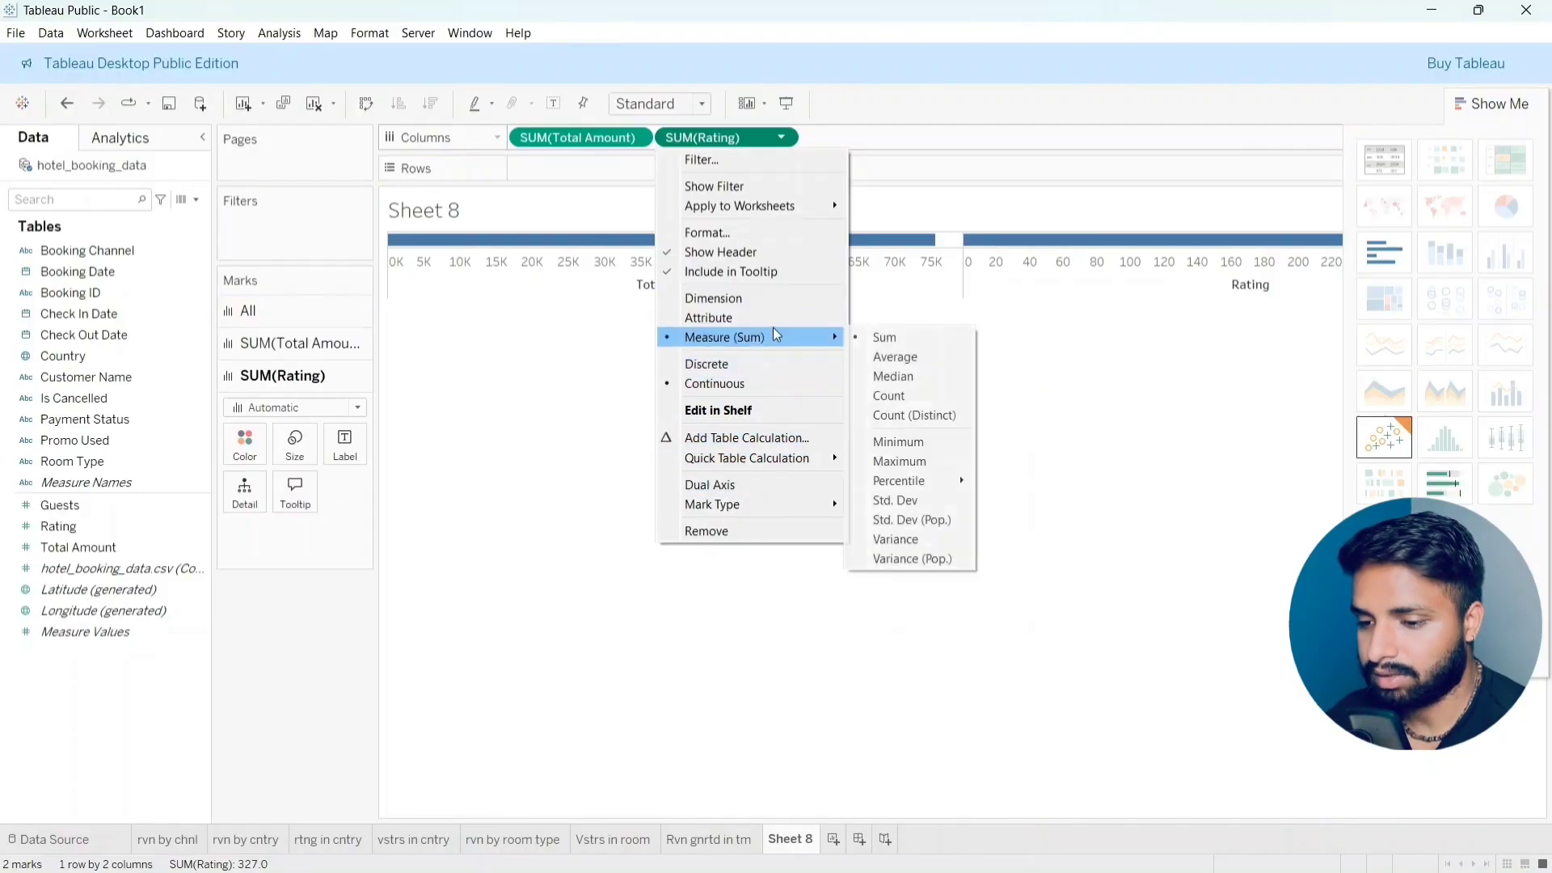
pyautogui.click(881, 354)
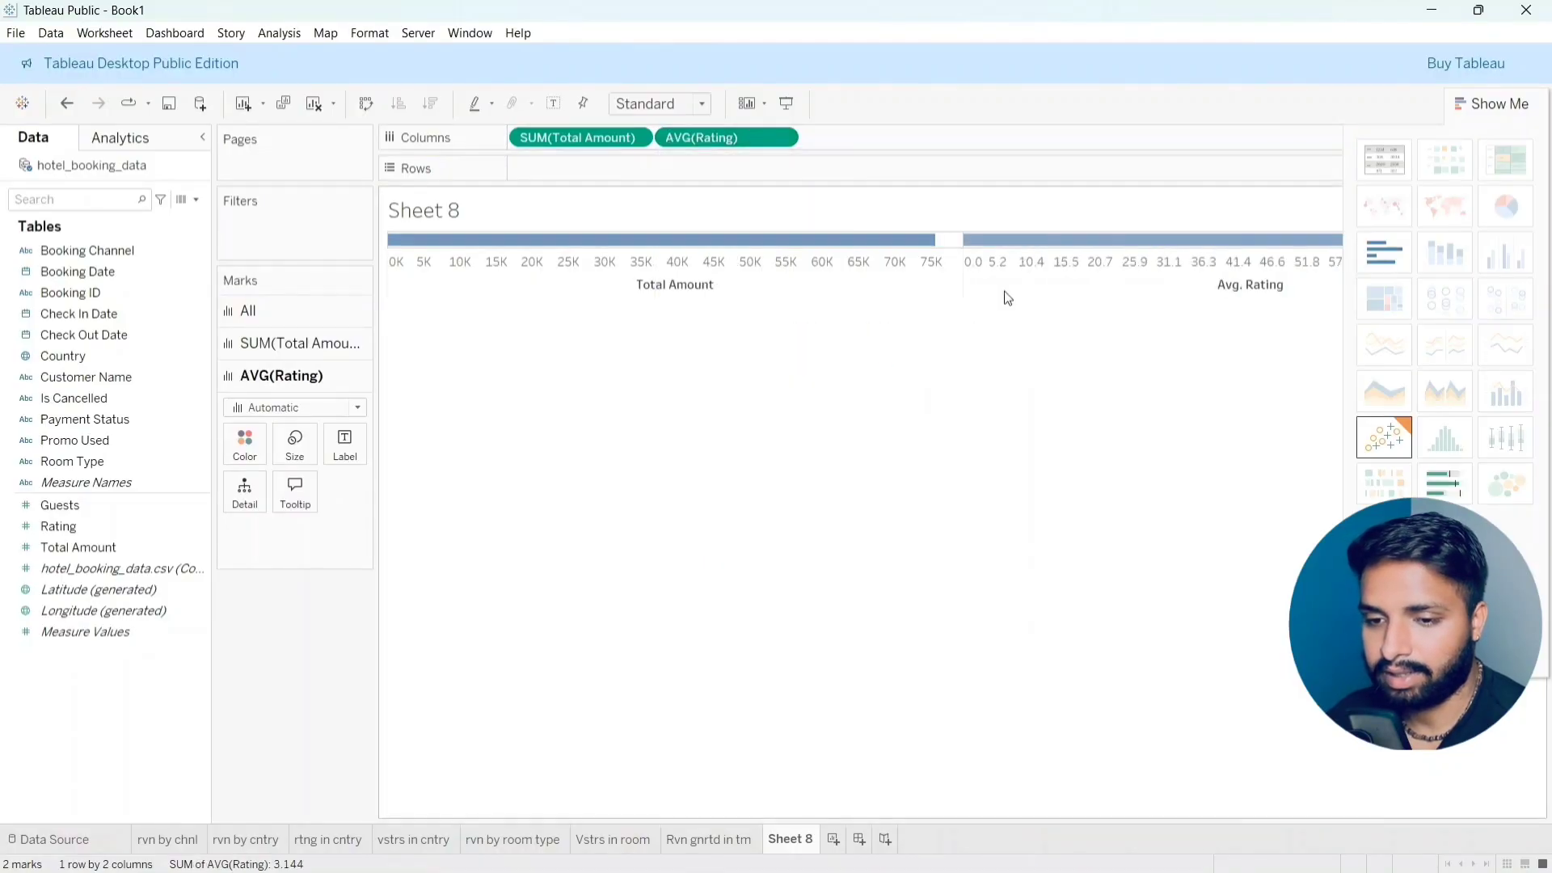
# Step: Convert the view to a text table, lay Measure Names out across the columns and widen them to fit their headers
pyautogui.click(1396, 160)
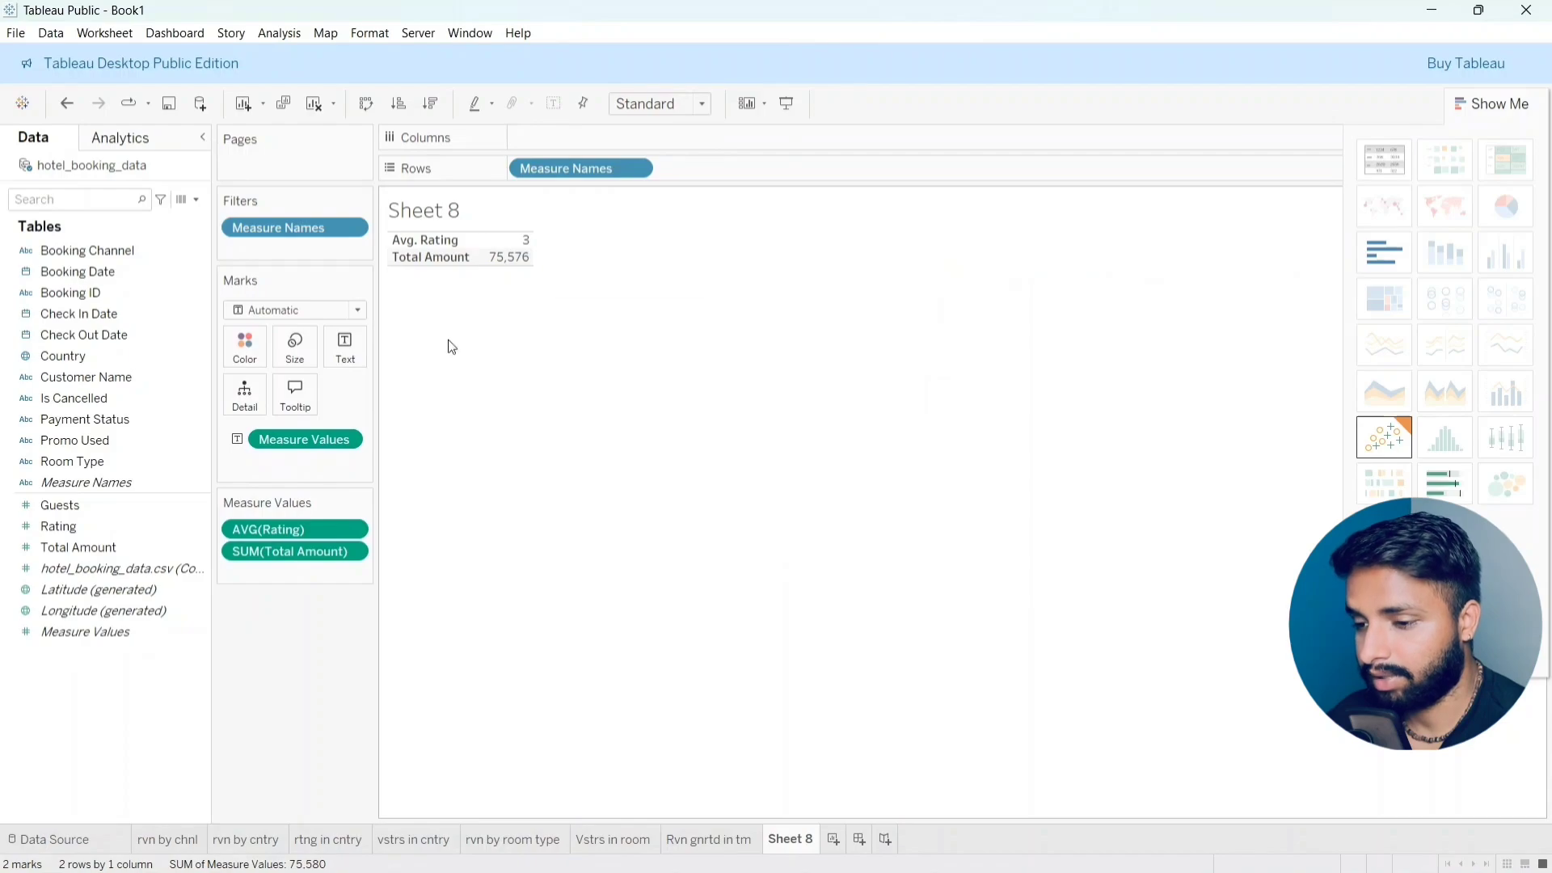
pyautogui.moveTo(551, 166); pyautogui.dragTo(556, 144)
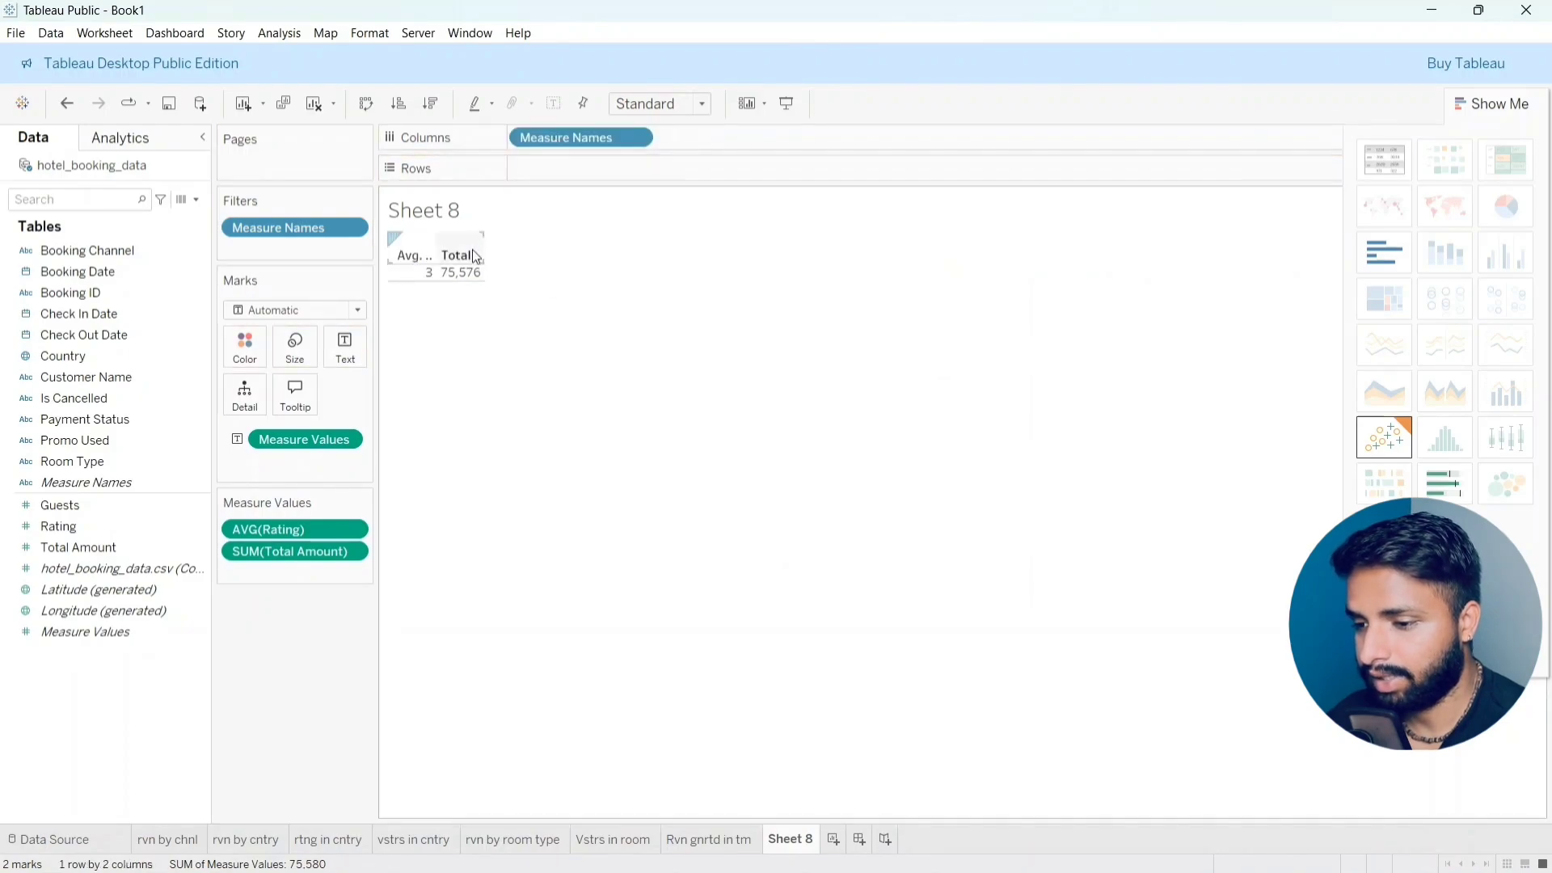
pyautogui.moveTo(483, 246); pyautogui.dragTo(523, 244)
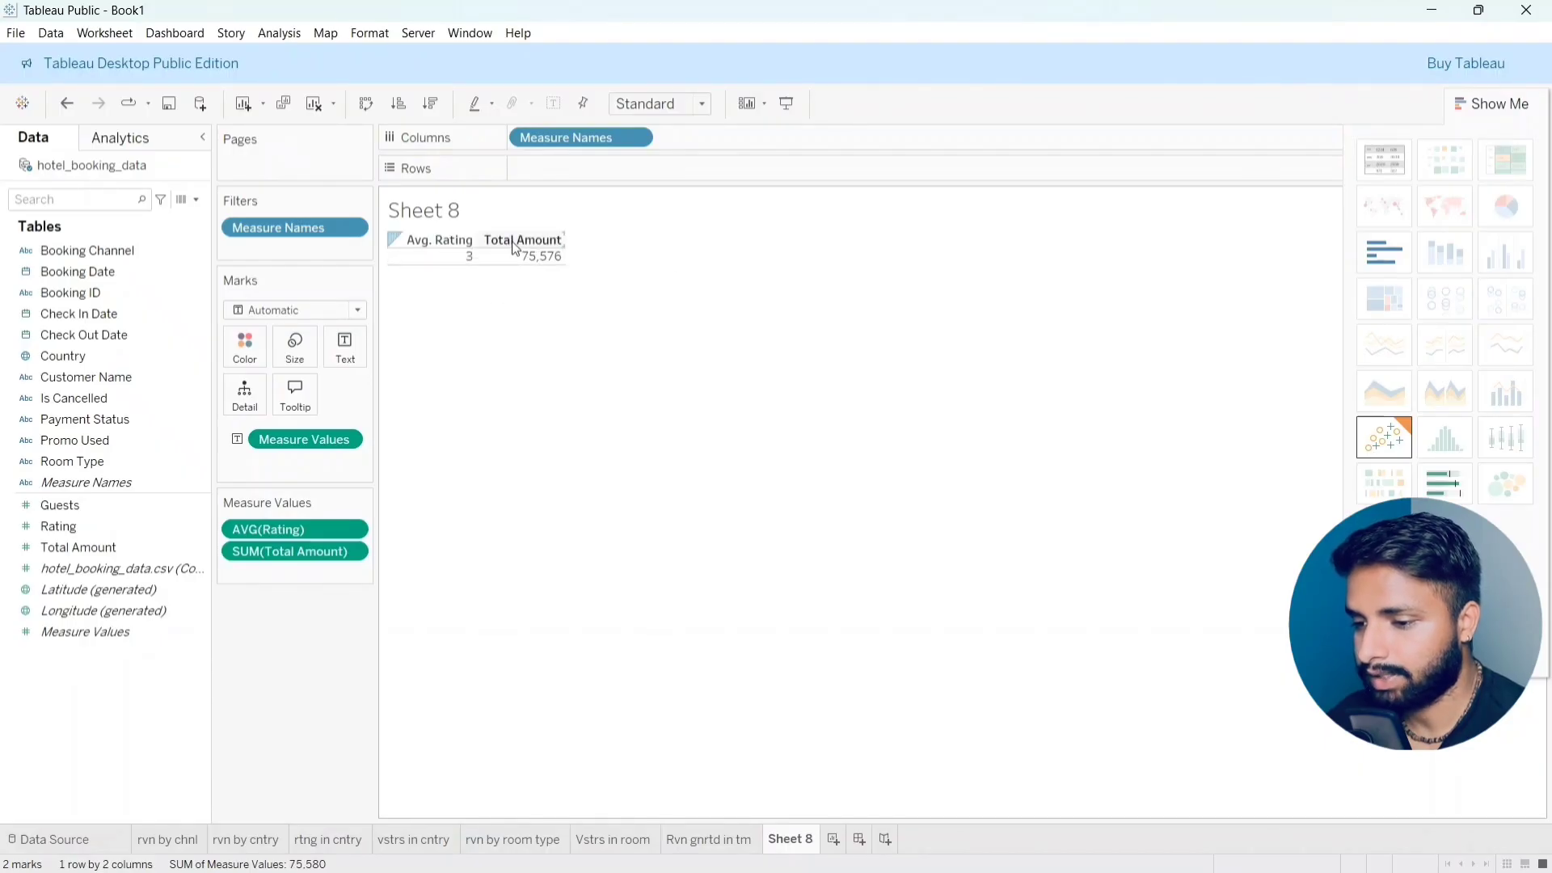
# Step: Change the alias of the Total Amount column header to "Total Revenue"
pyautogui.doubleClick(513, 242)
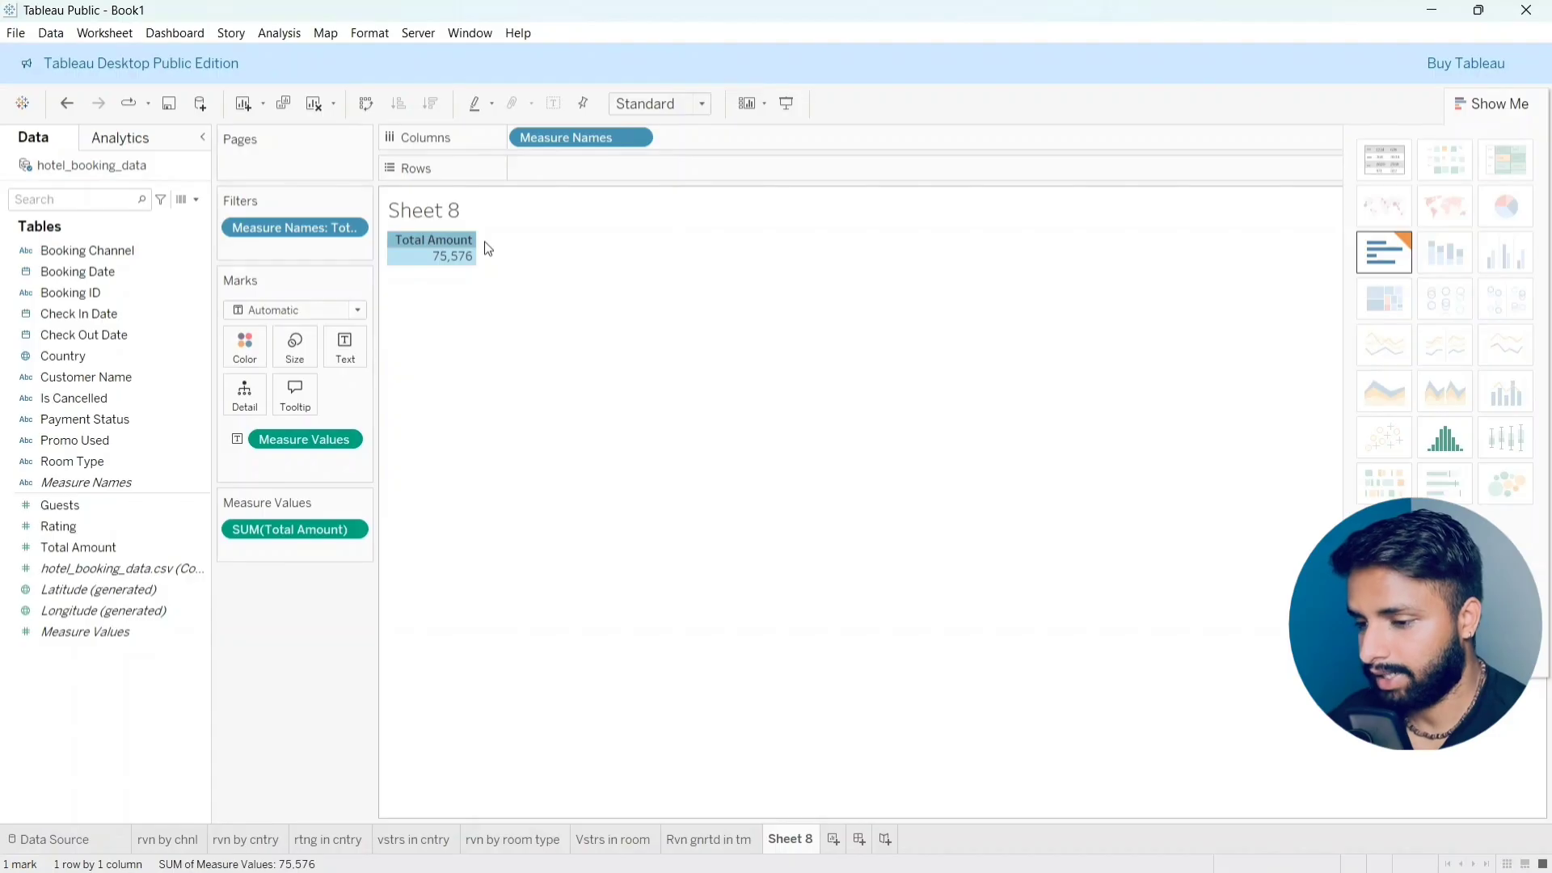
pyautogui.hotkey('ctrl', 'z')
pyautogui.rightClick(503, 240)
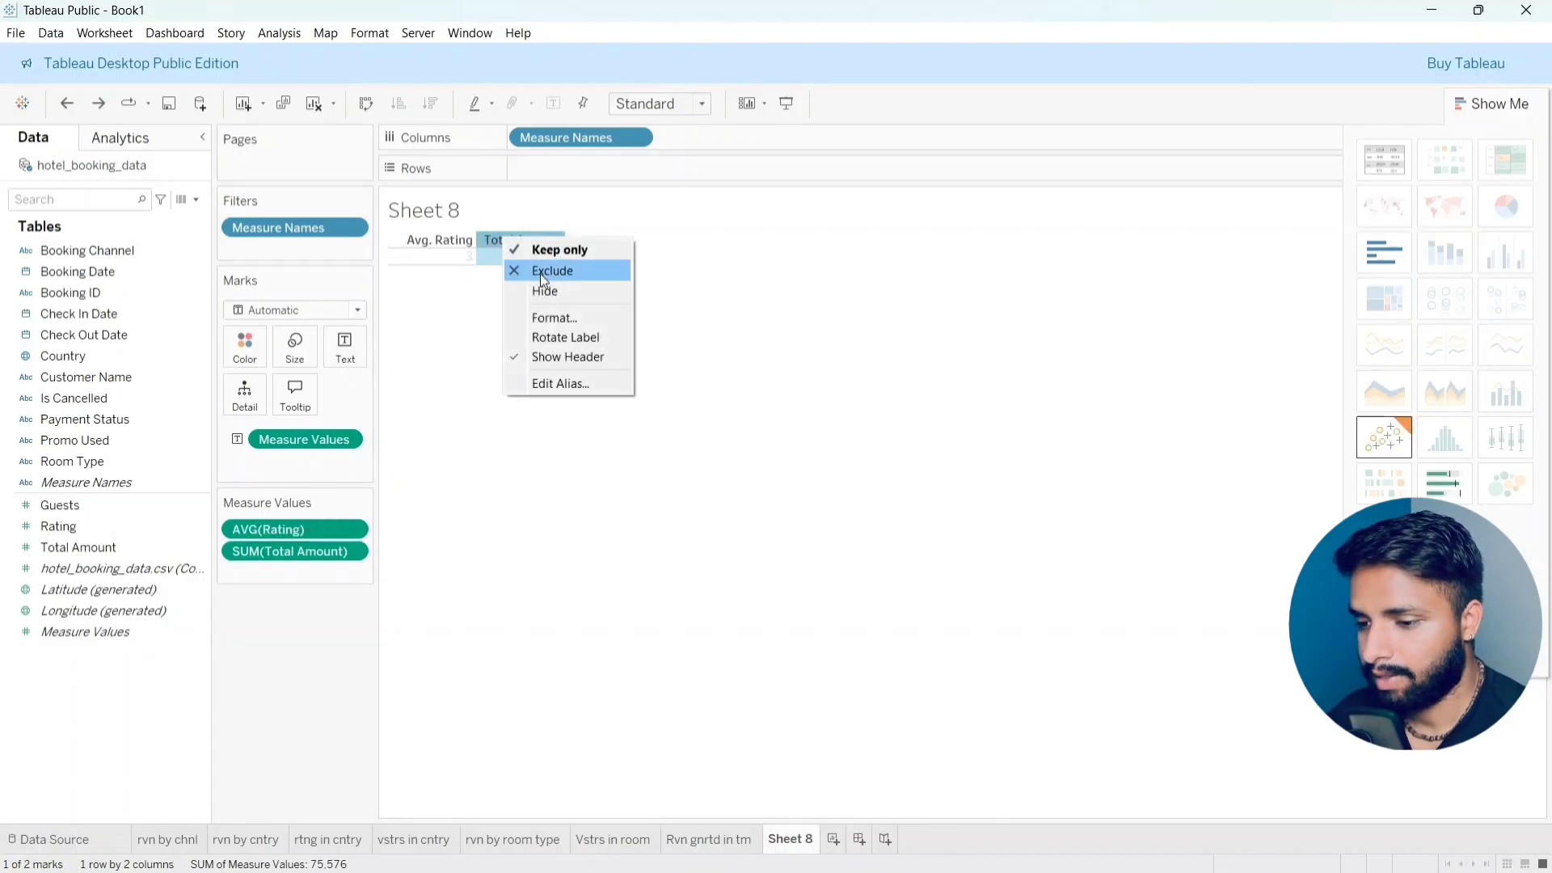
pyautogui.click(560, 383)
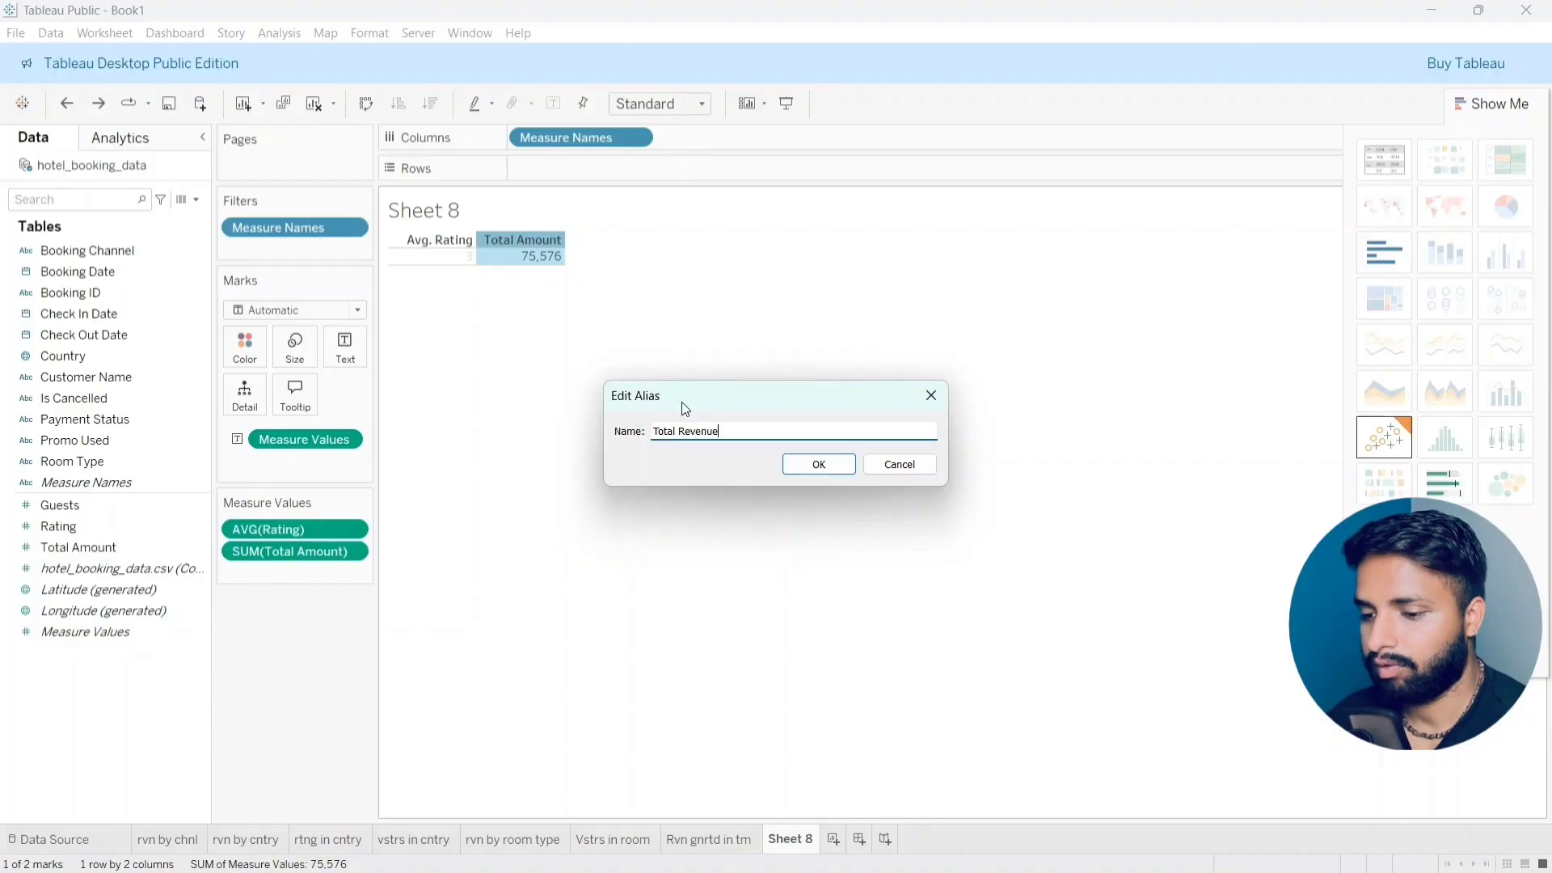
pyautogui.click(802, 464)
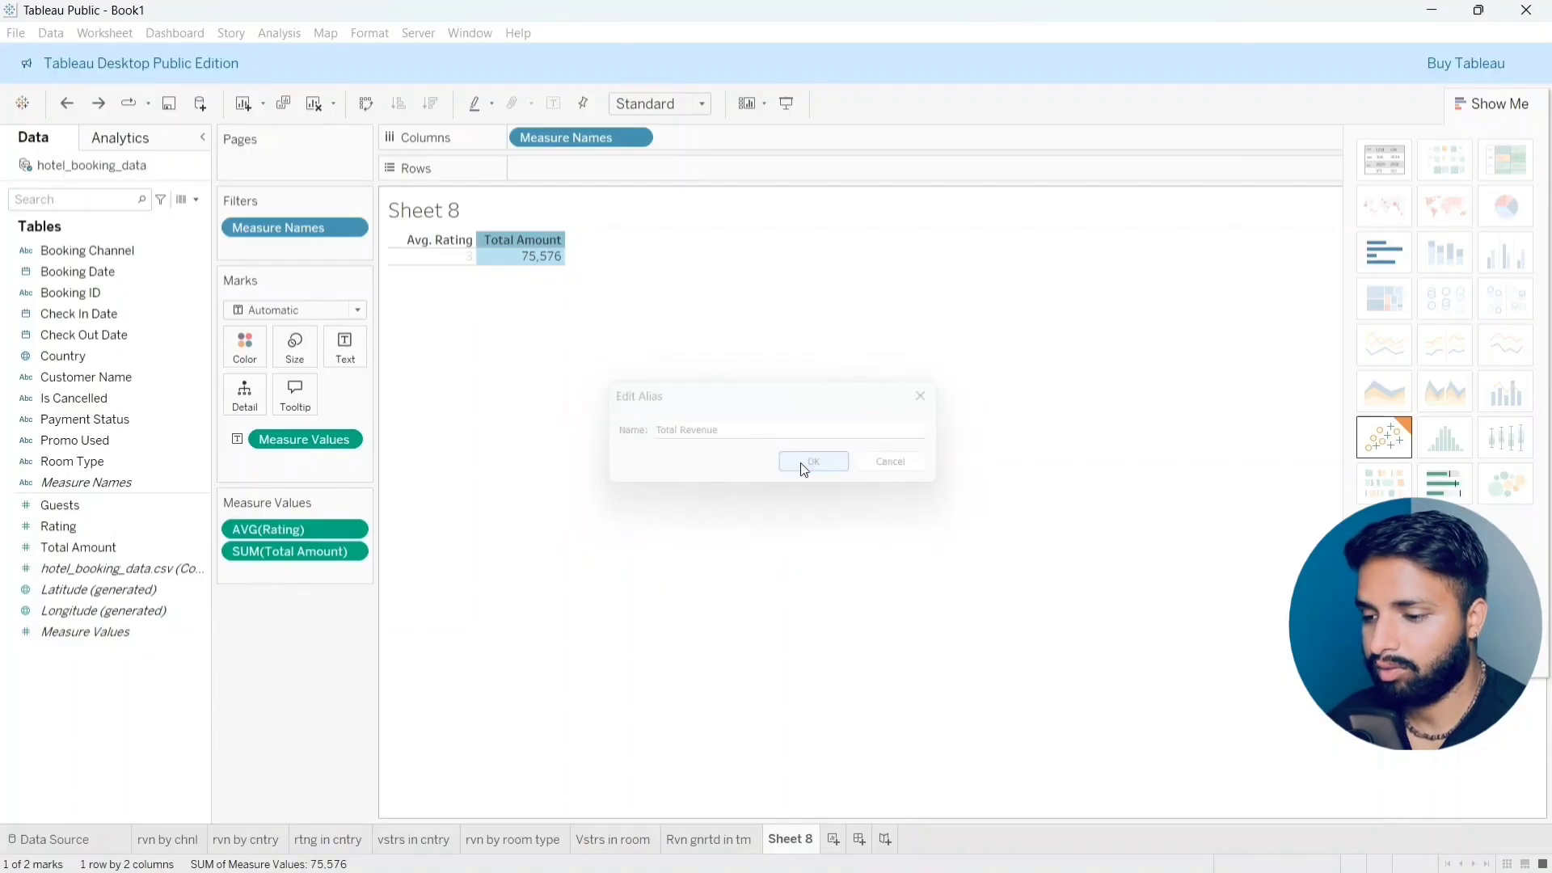
pyautogui.click(570, 320)
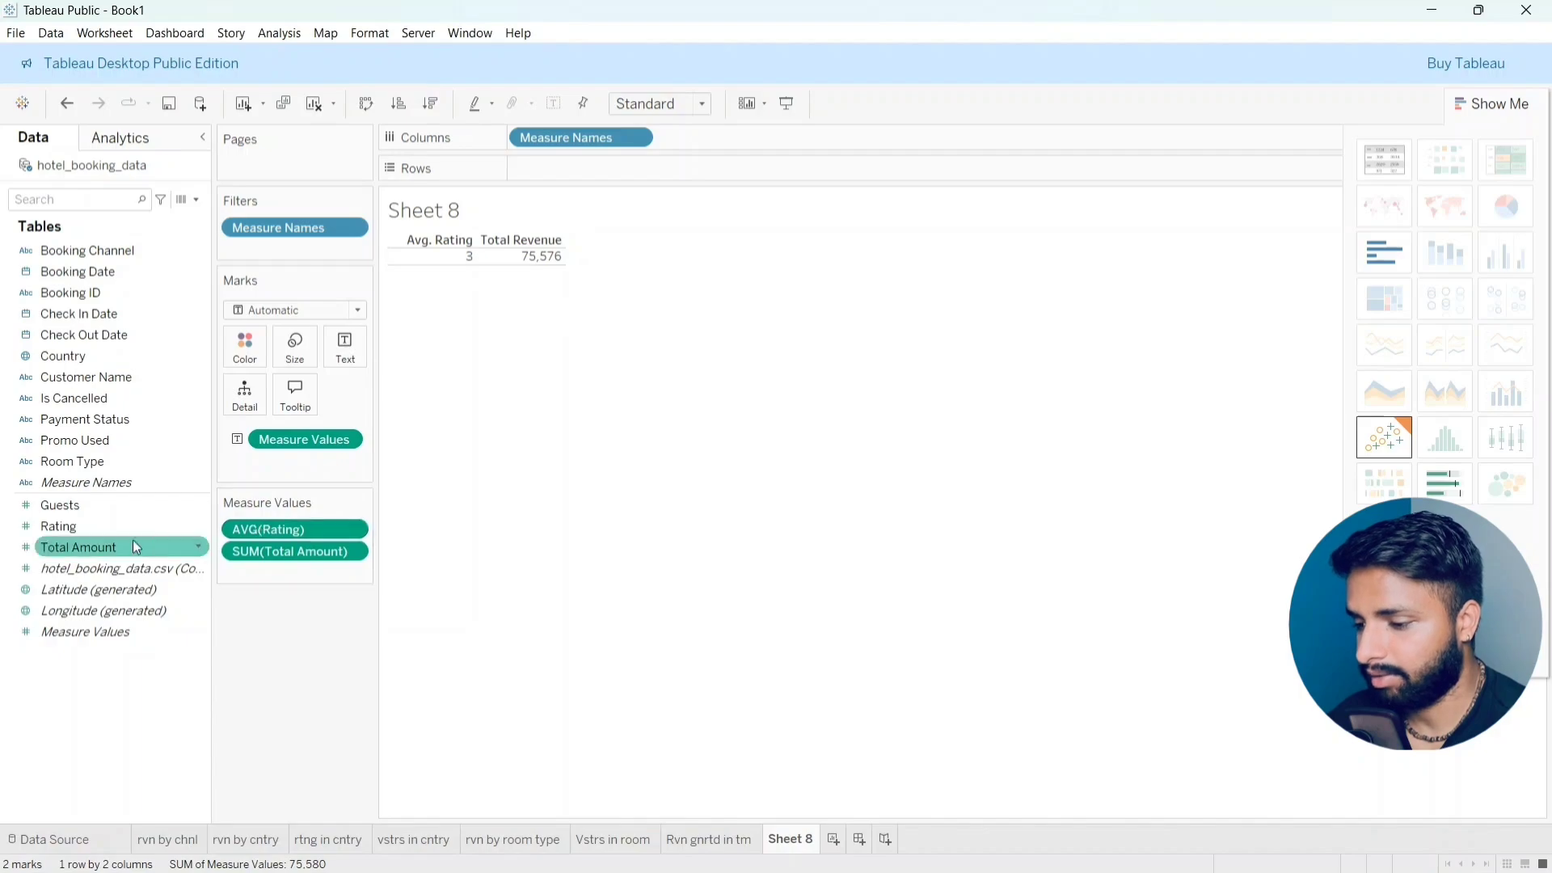
# Step: Add Guests to the table's measure values after Total Amount, keeping all three measures in the table
pyautogui.click(94, 530)
pyautogui.click(79, 508)
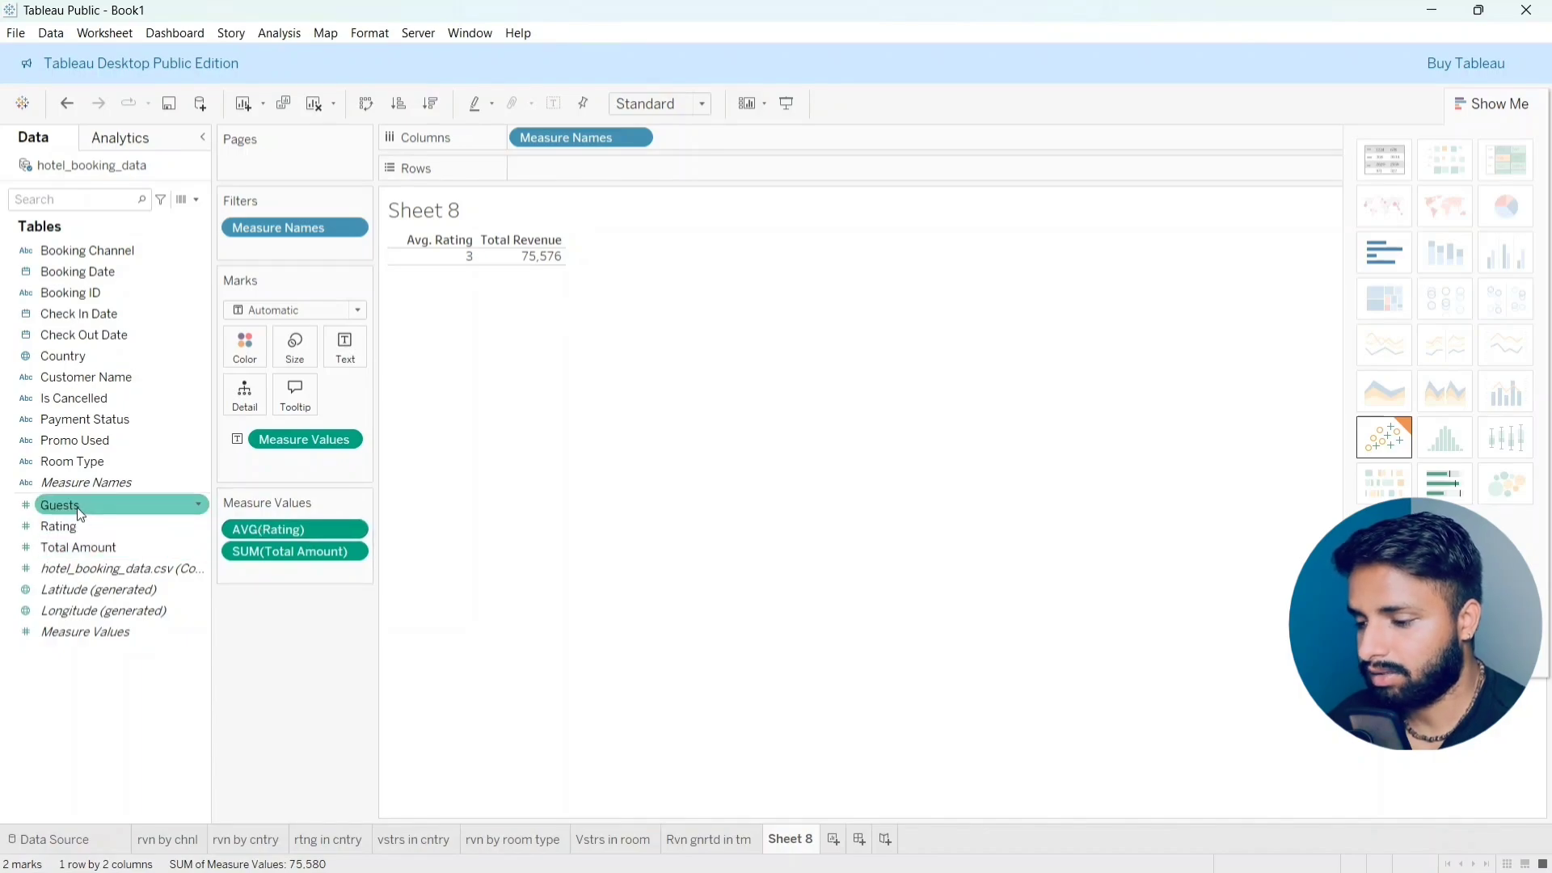
pyautogui.moveTo(79, 507); pyautogui.dragTo(252, 569)
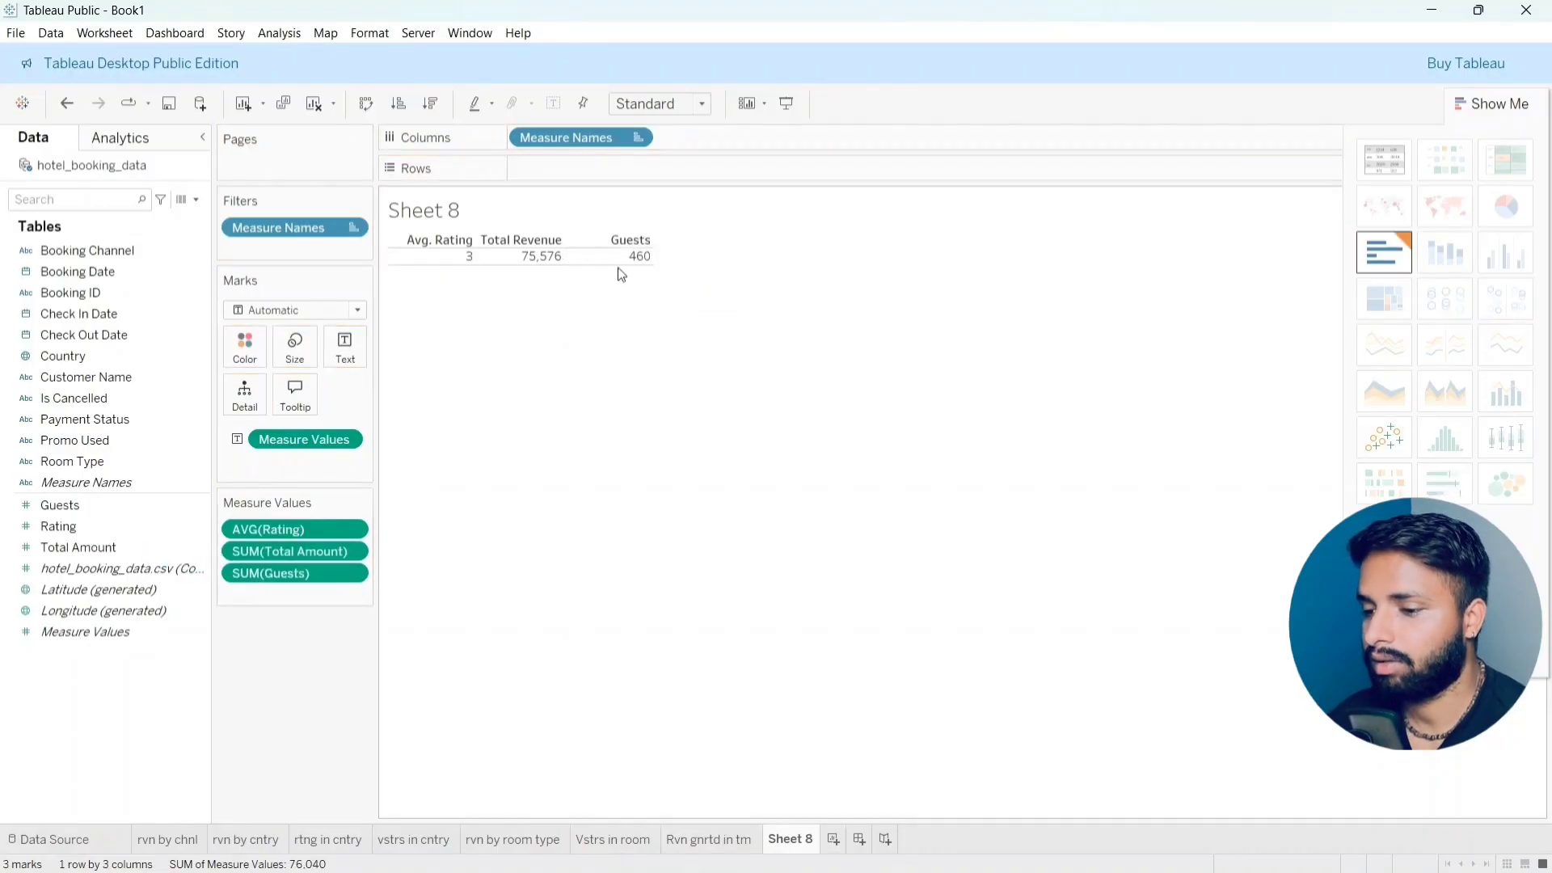
pyautogui.doubleClick(621, 240)
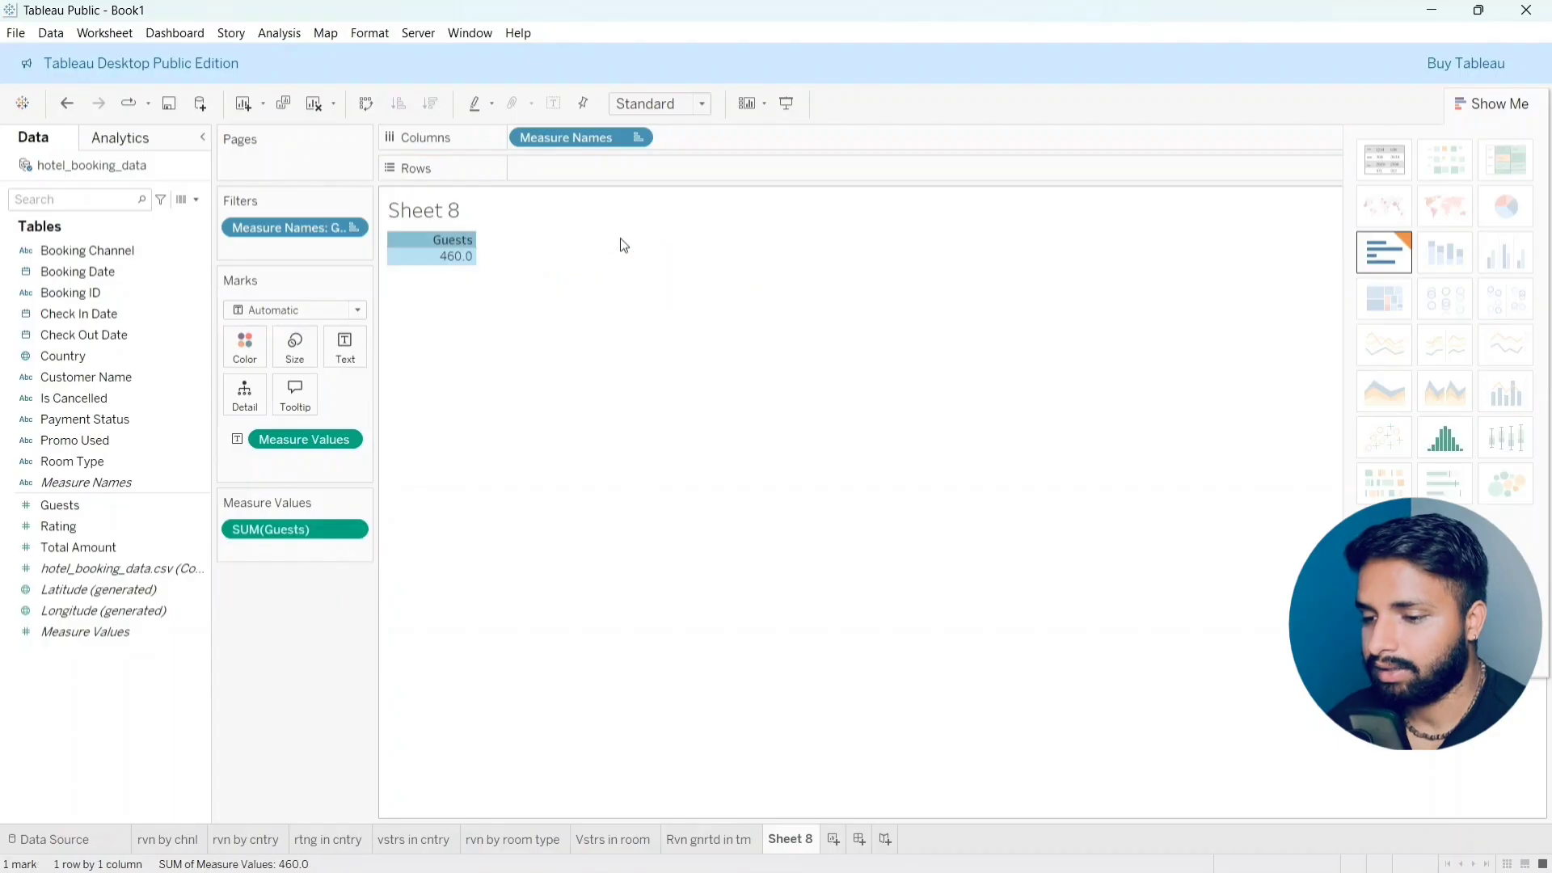
pyautogui.hotkey('ctrl', 'z')
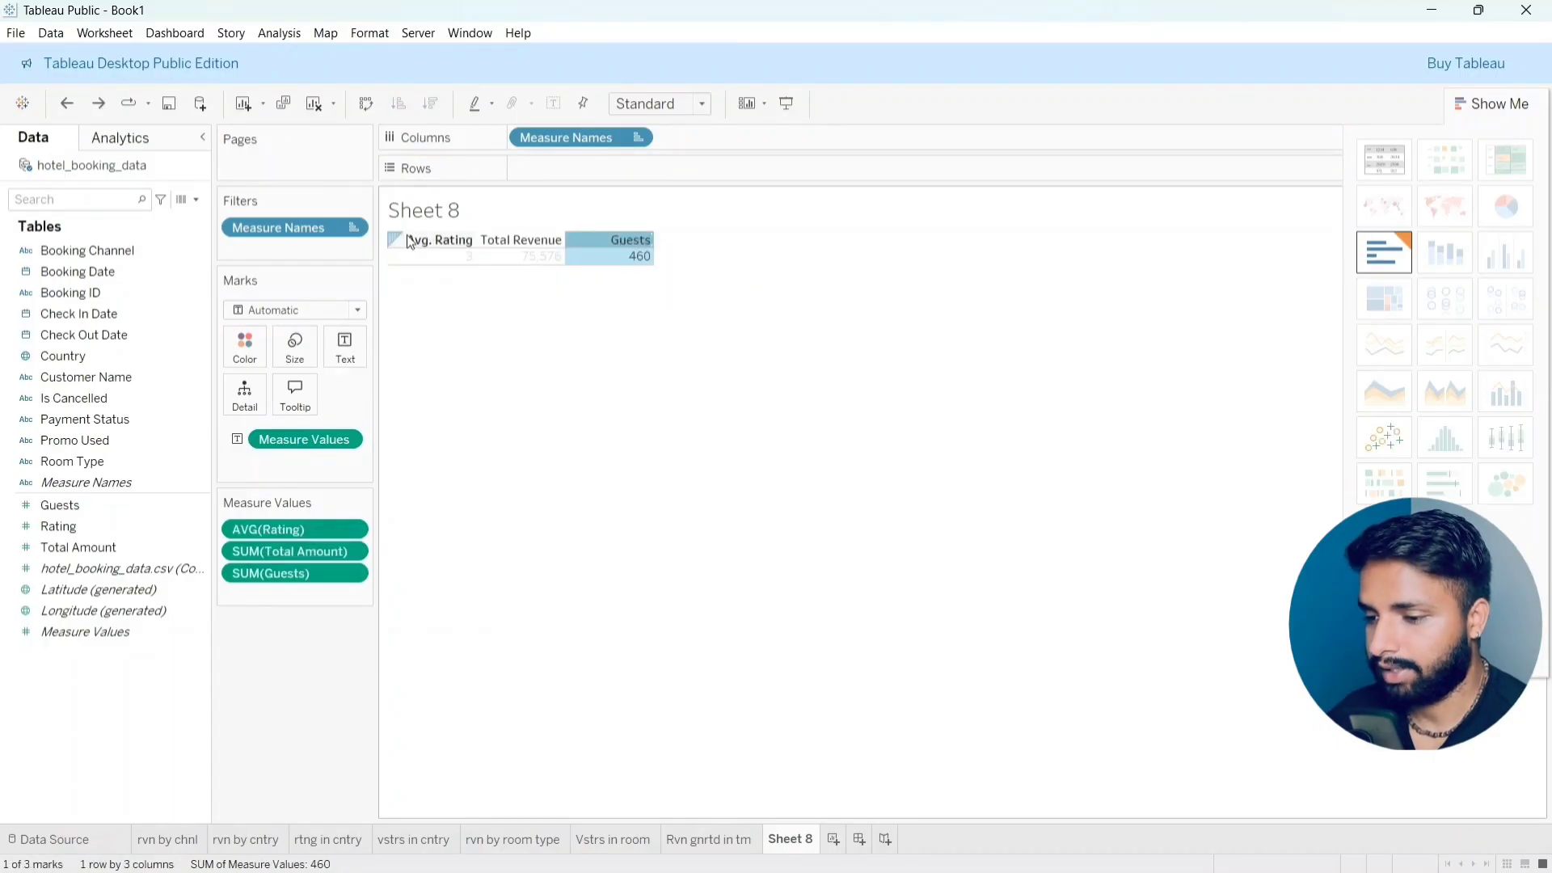
# Step: Replace the table worksheet's title placeholder with "Hotel Data Analysis"
pyautogui.doubleClick(457, 218)
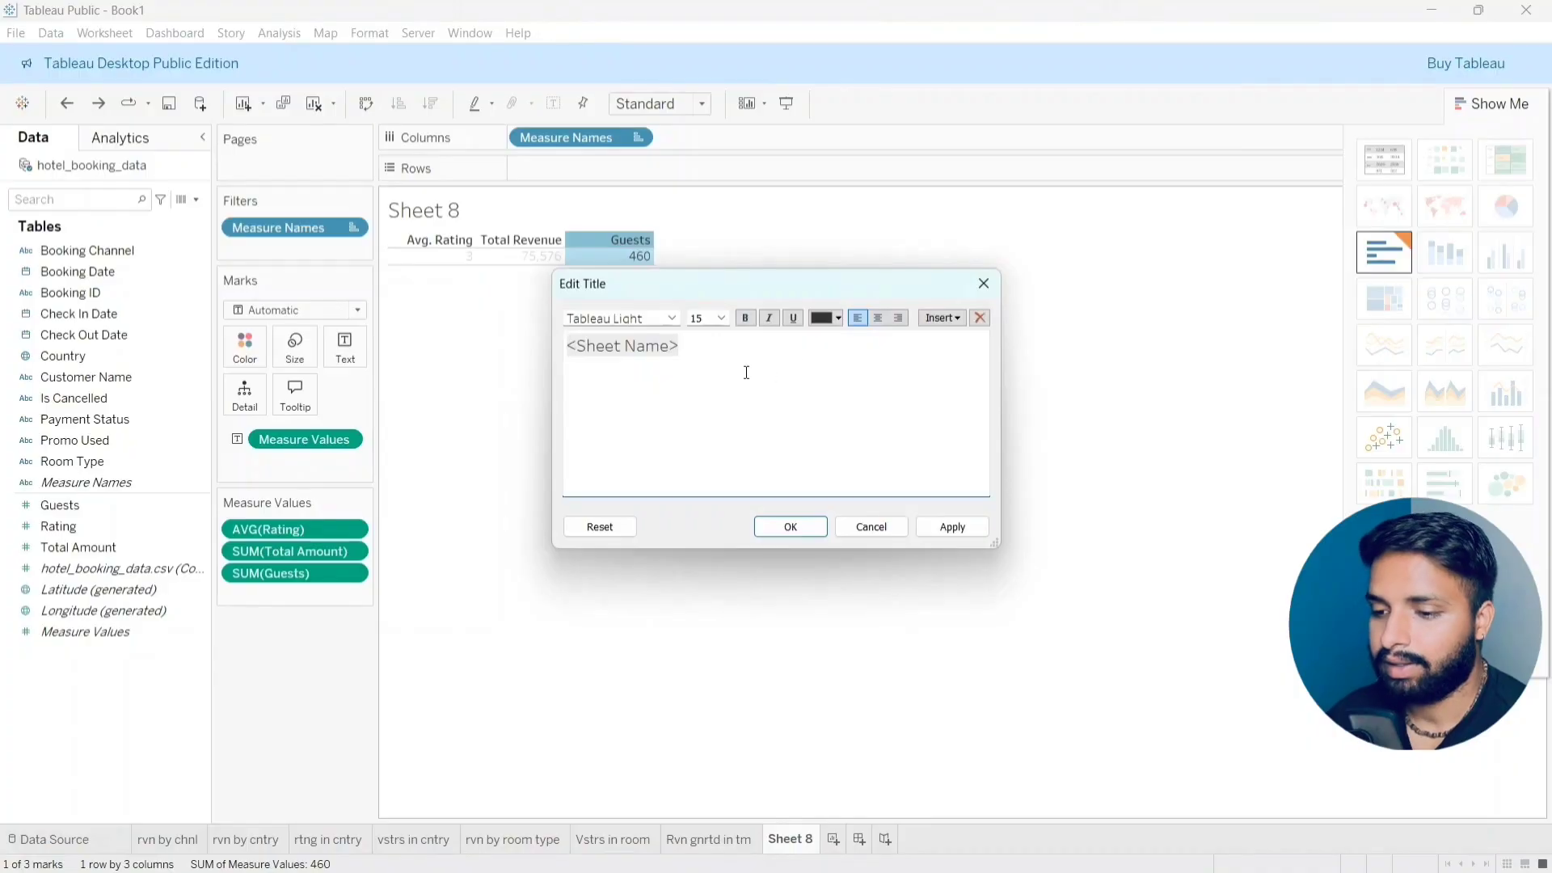
pyautogui.moveTo(562, 358); pyautogui.dragTo(545, 351)
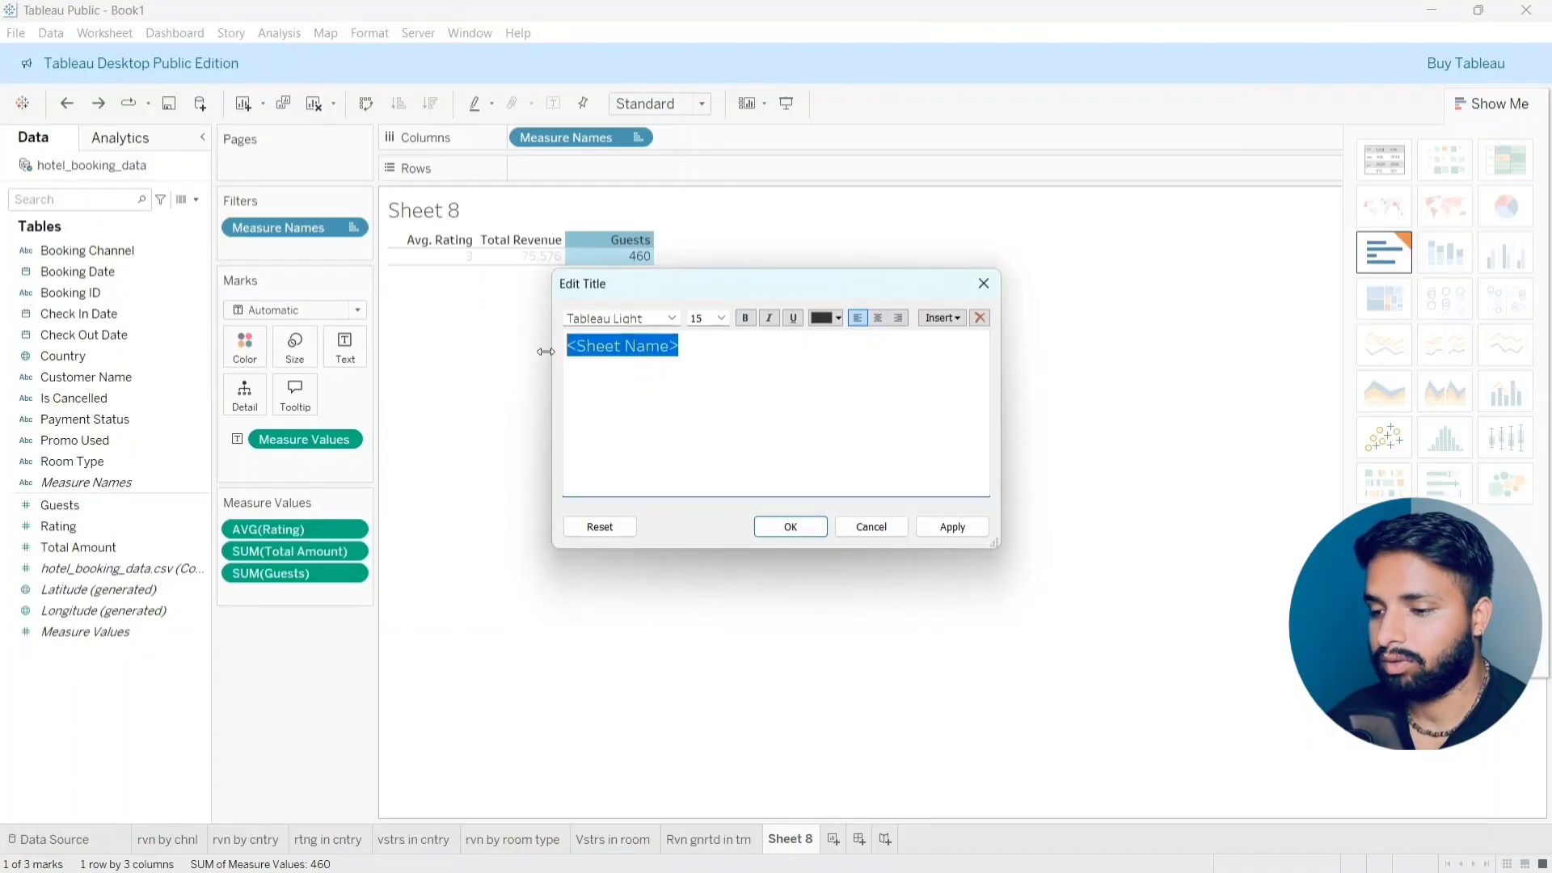
pyautogui.press('BackSpace')
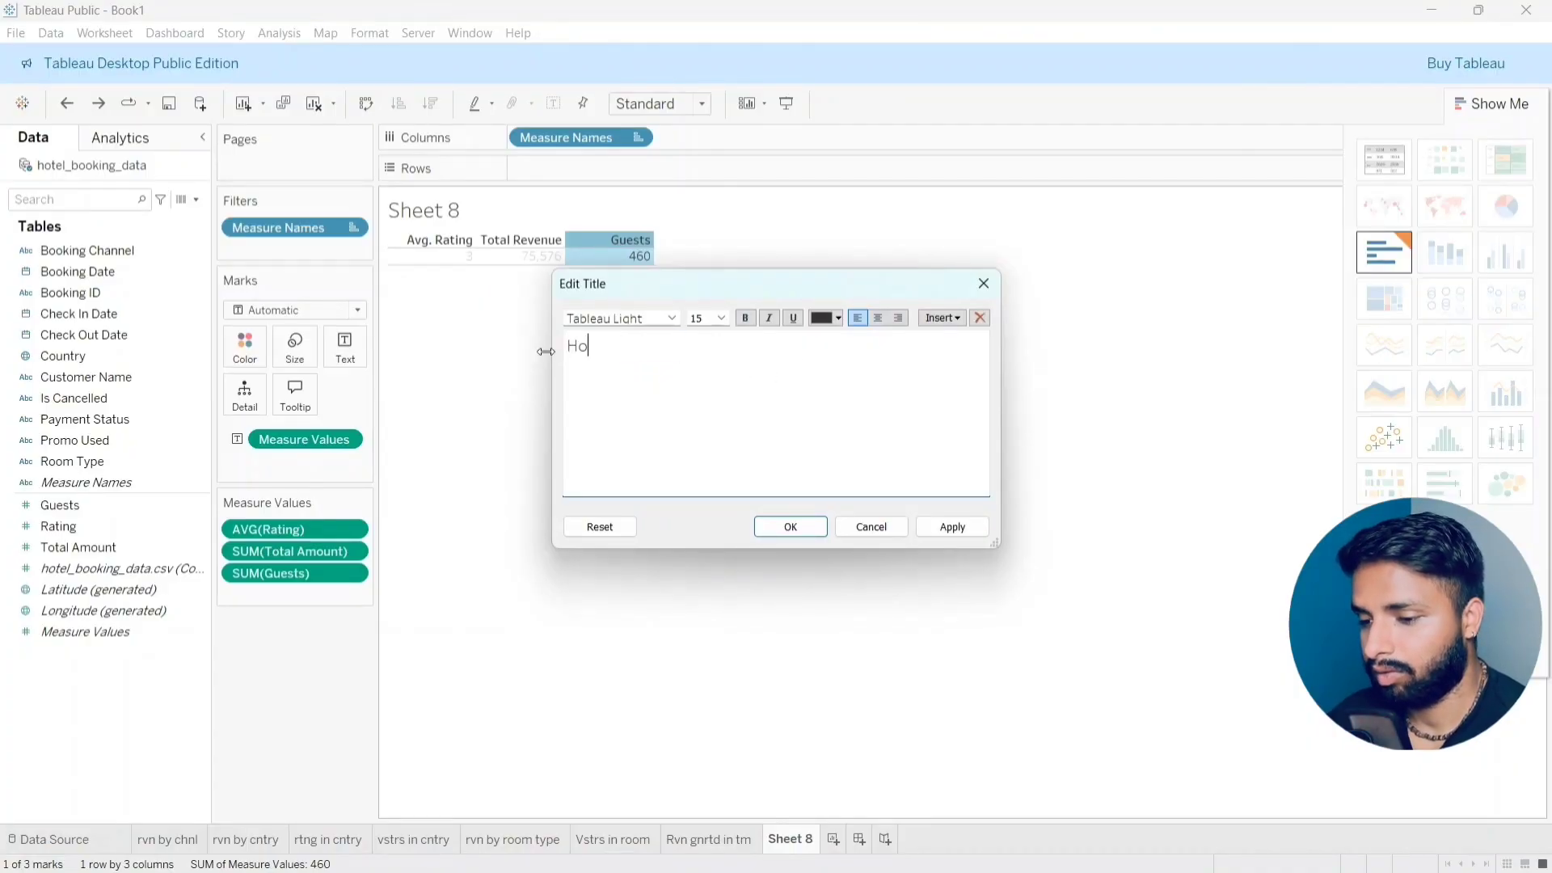
pyautogui.write('Hotel A')
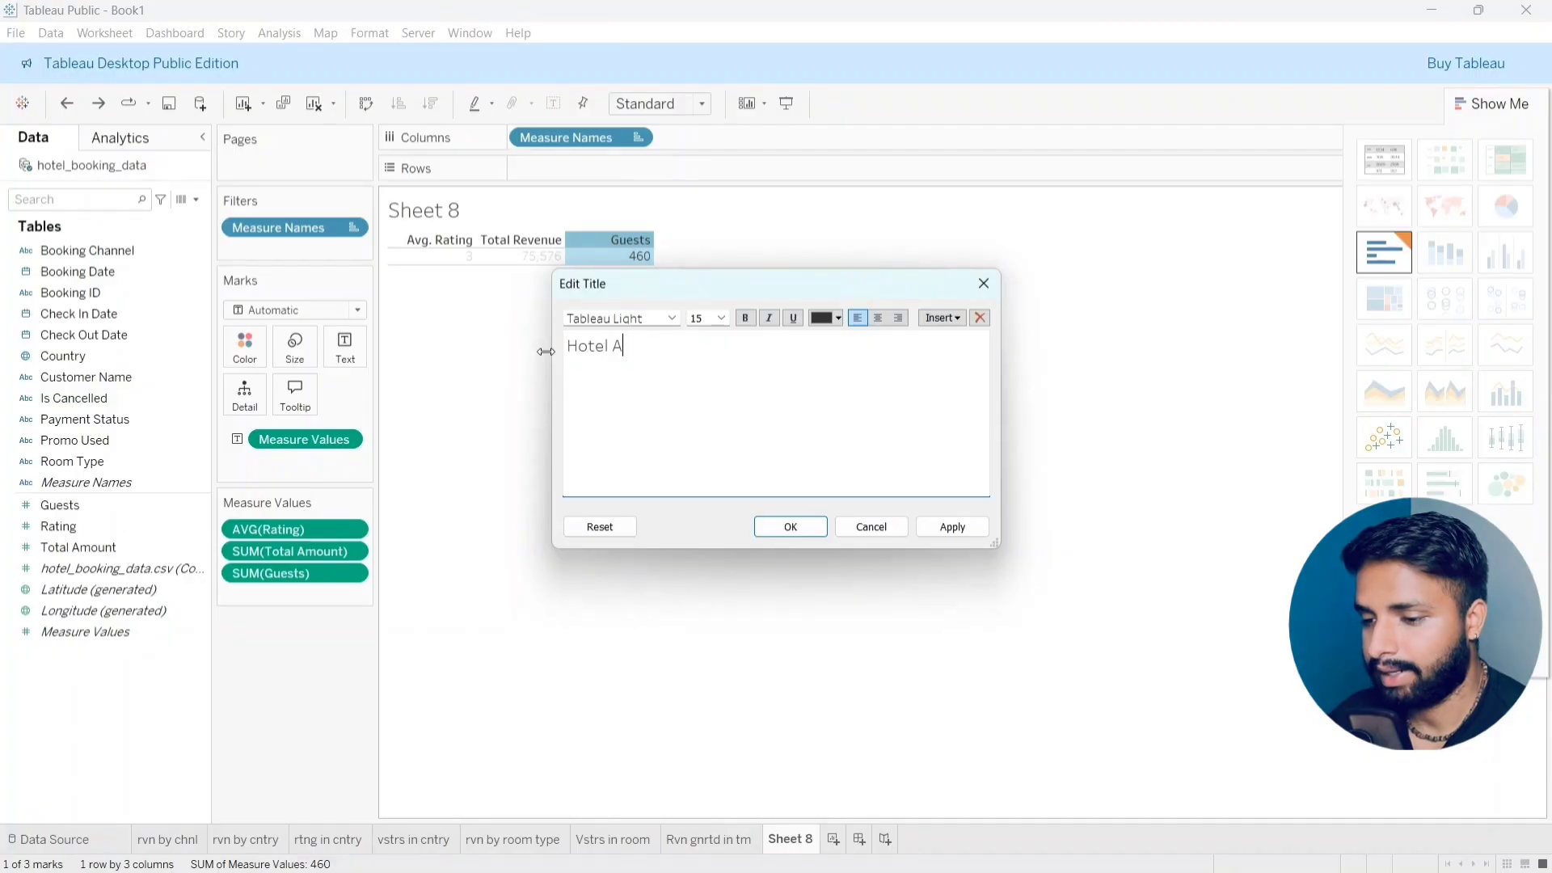
pyautogui.press('BackSpace')
pyautogui.write('Data Analysis')
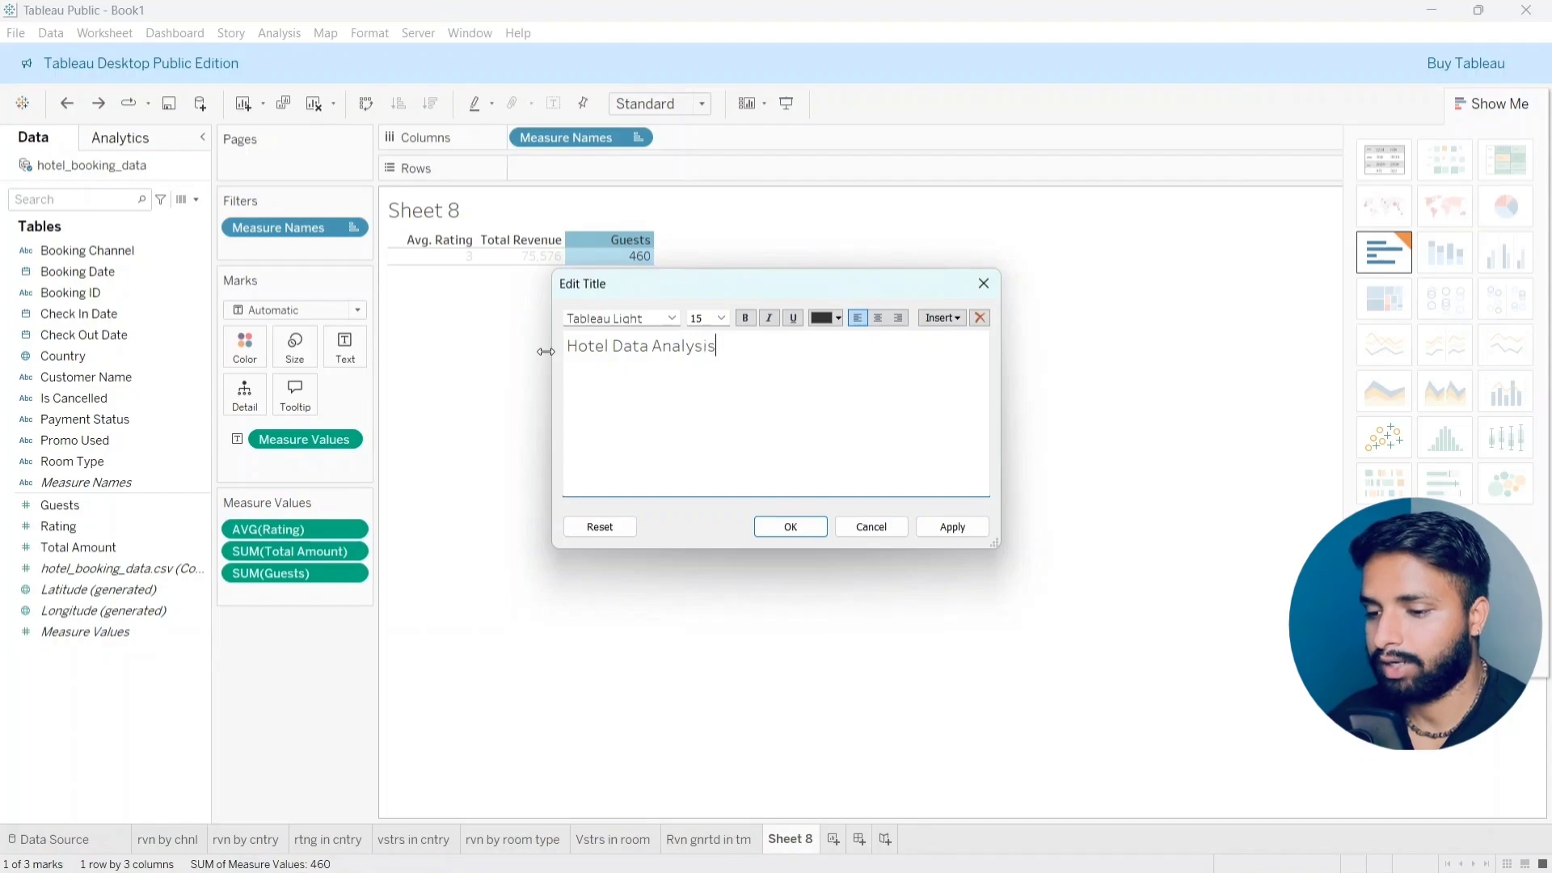
# Step: Format the whole table title as red, size 20, centred and bold, and apply it
pyautogui.hotkey('ctrl', 'a')
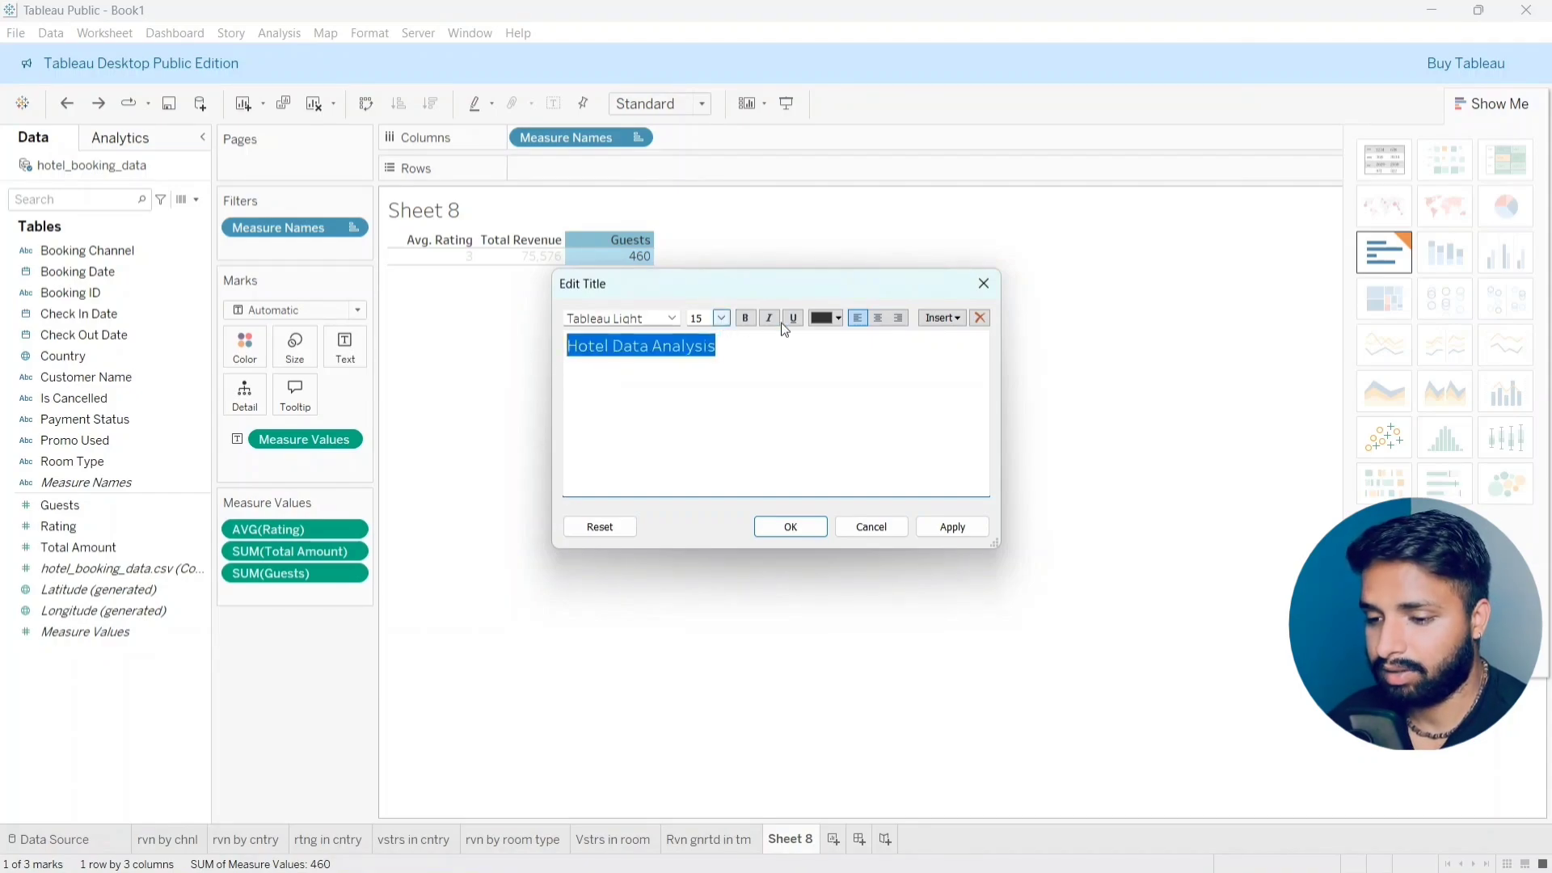
pyautogui.click(839, 319)
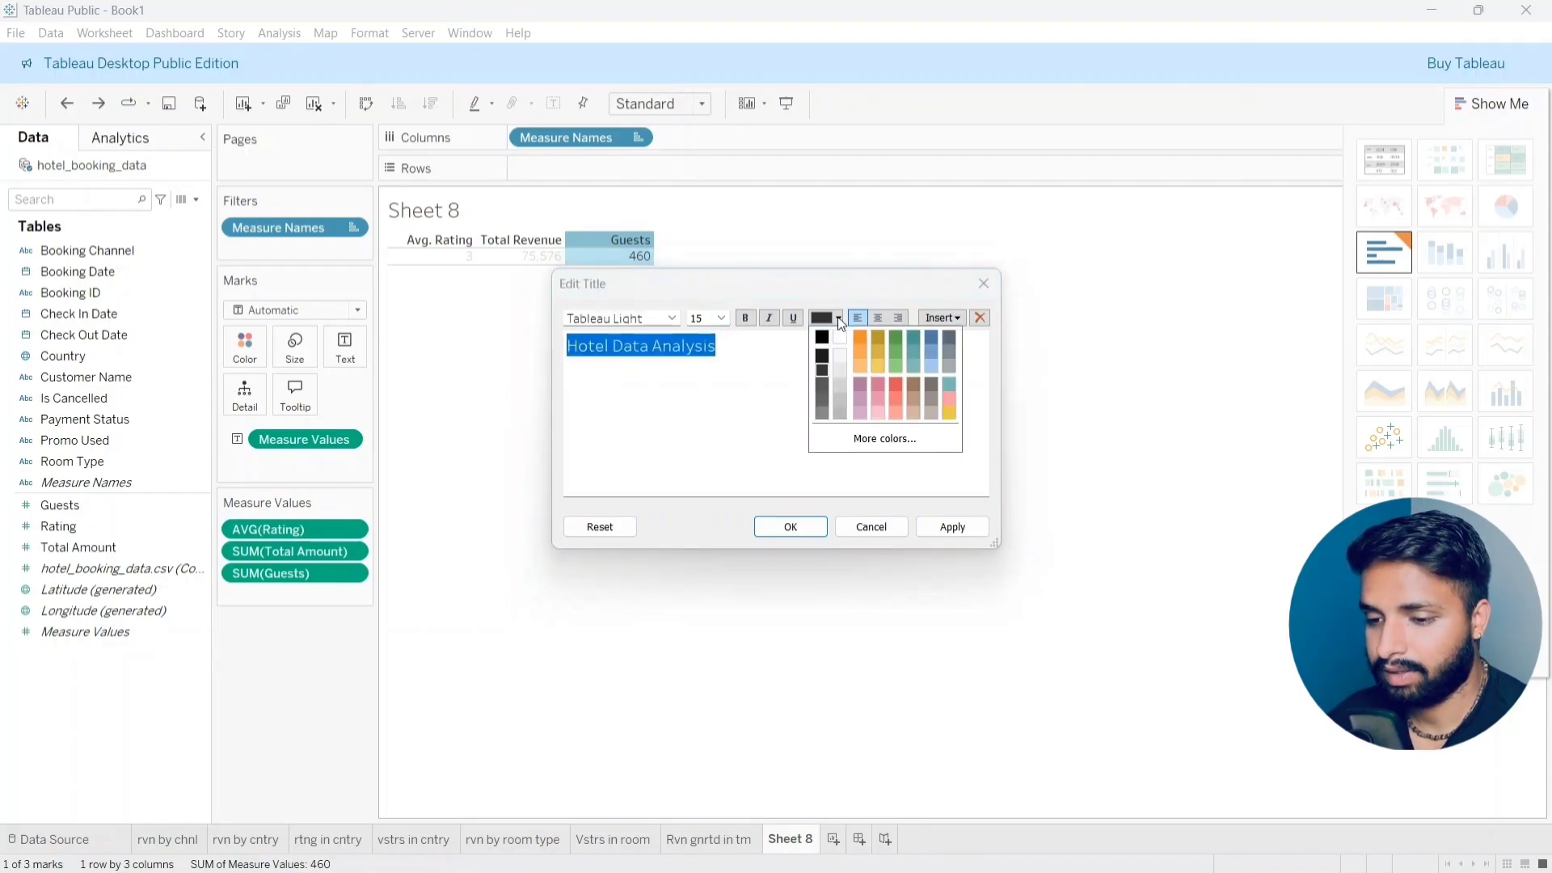
pyautogui.click(897, 389)
pyautogui.click(722, 320)
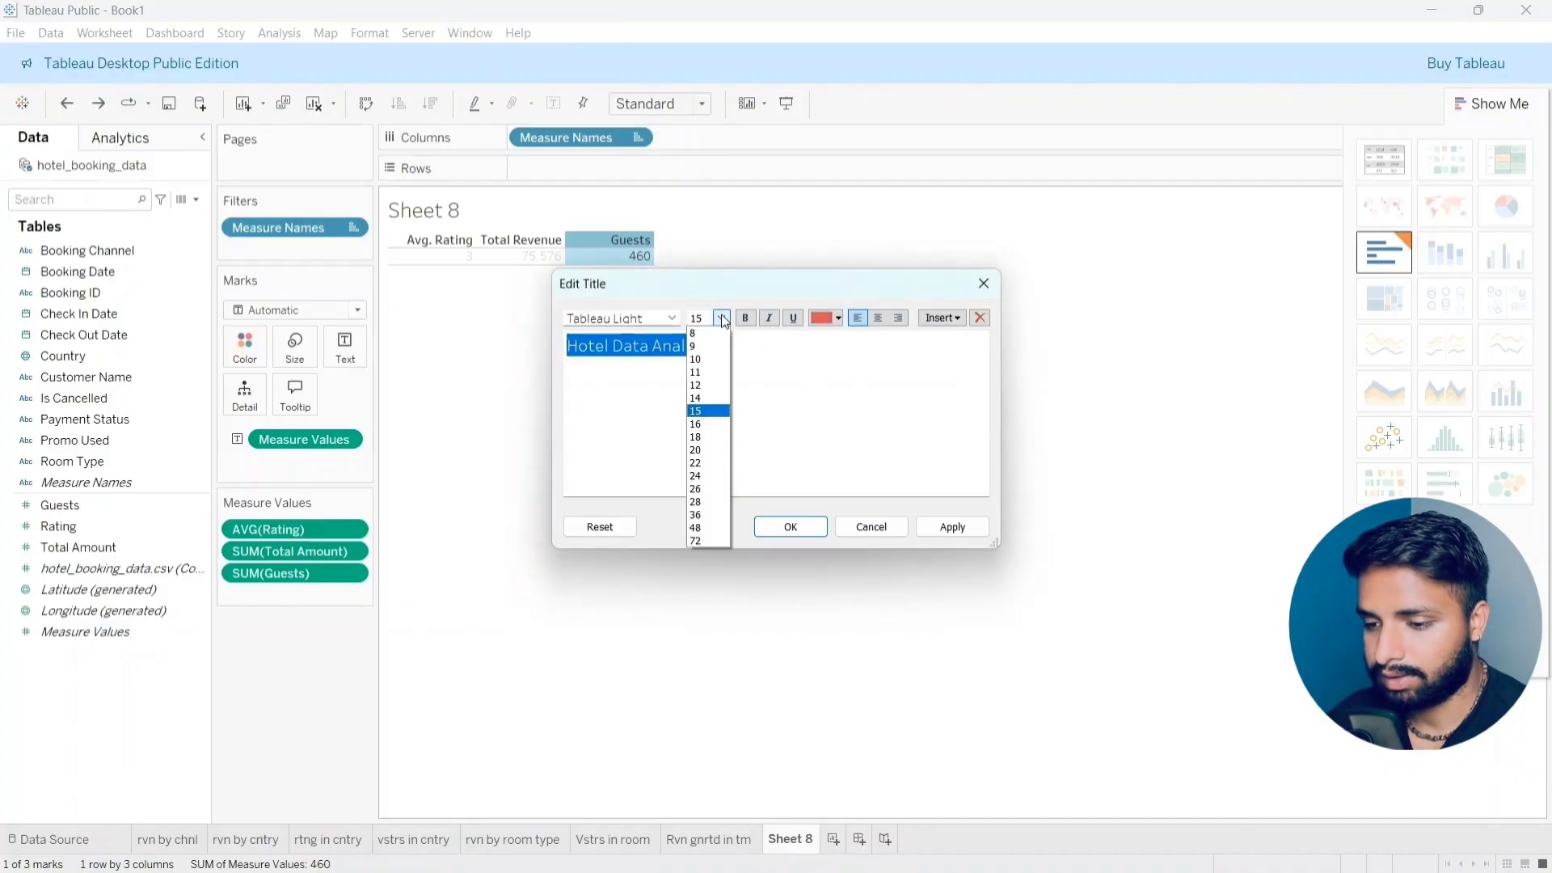
pyautogui.click(709, 455)
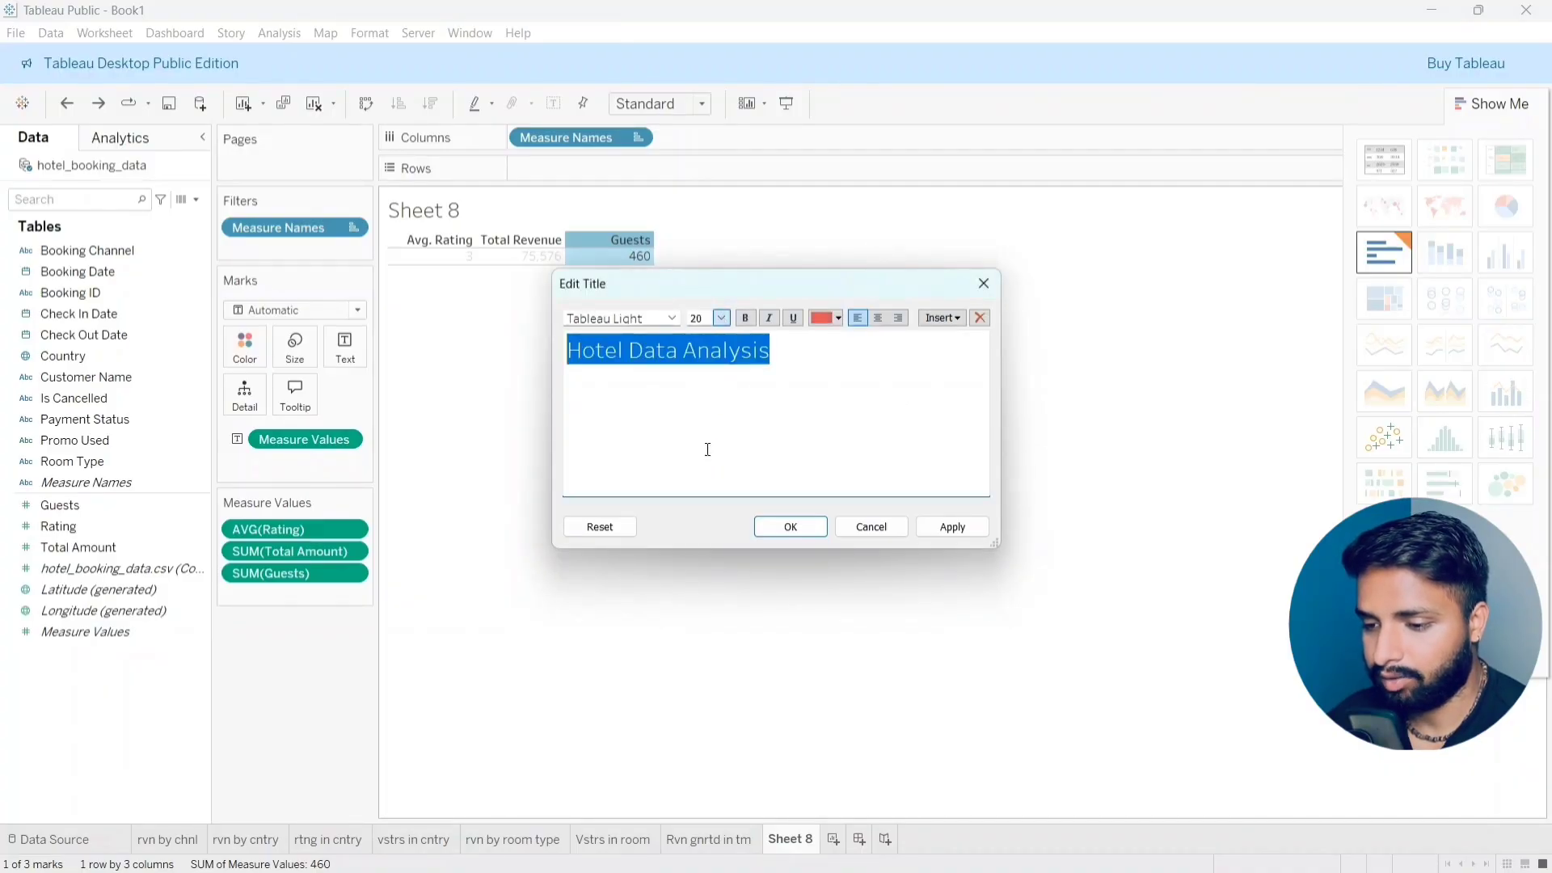
pyautogui.click(881, 324)
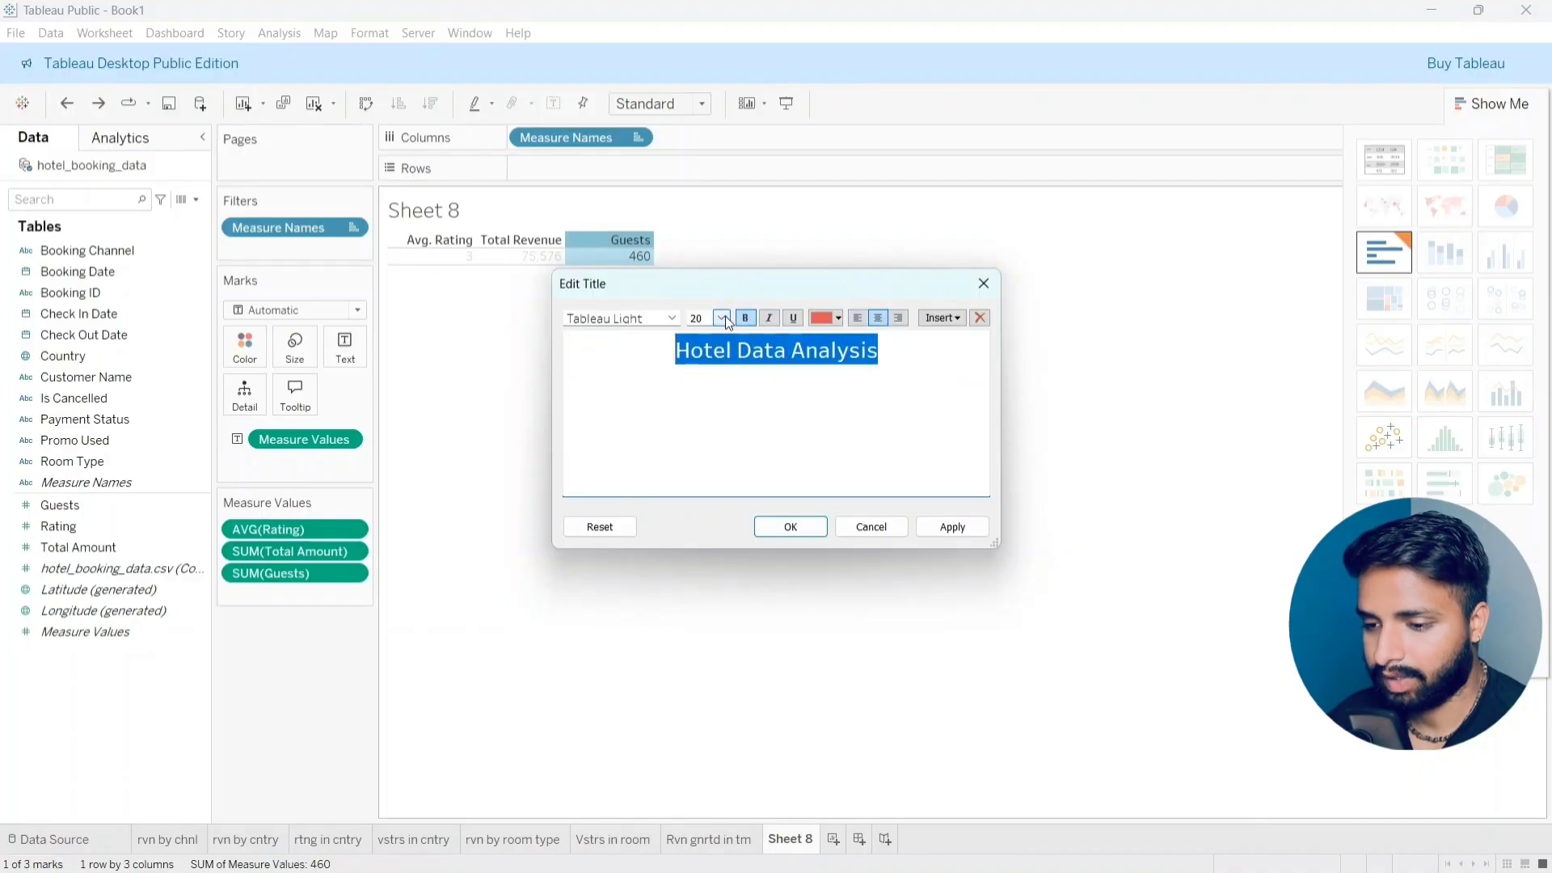
pyautogui.click(947, 527)
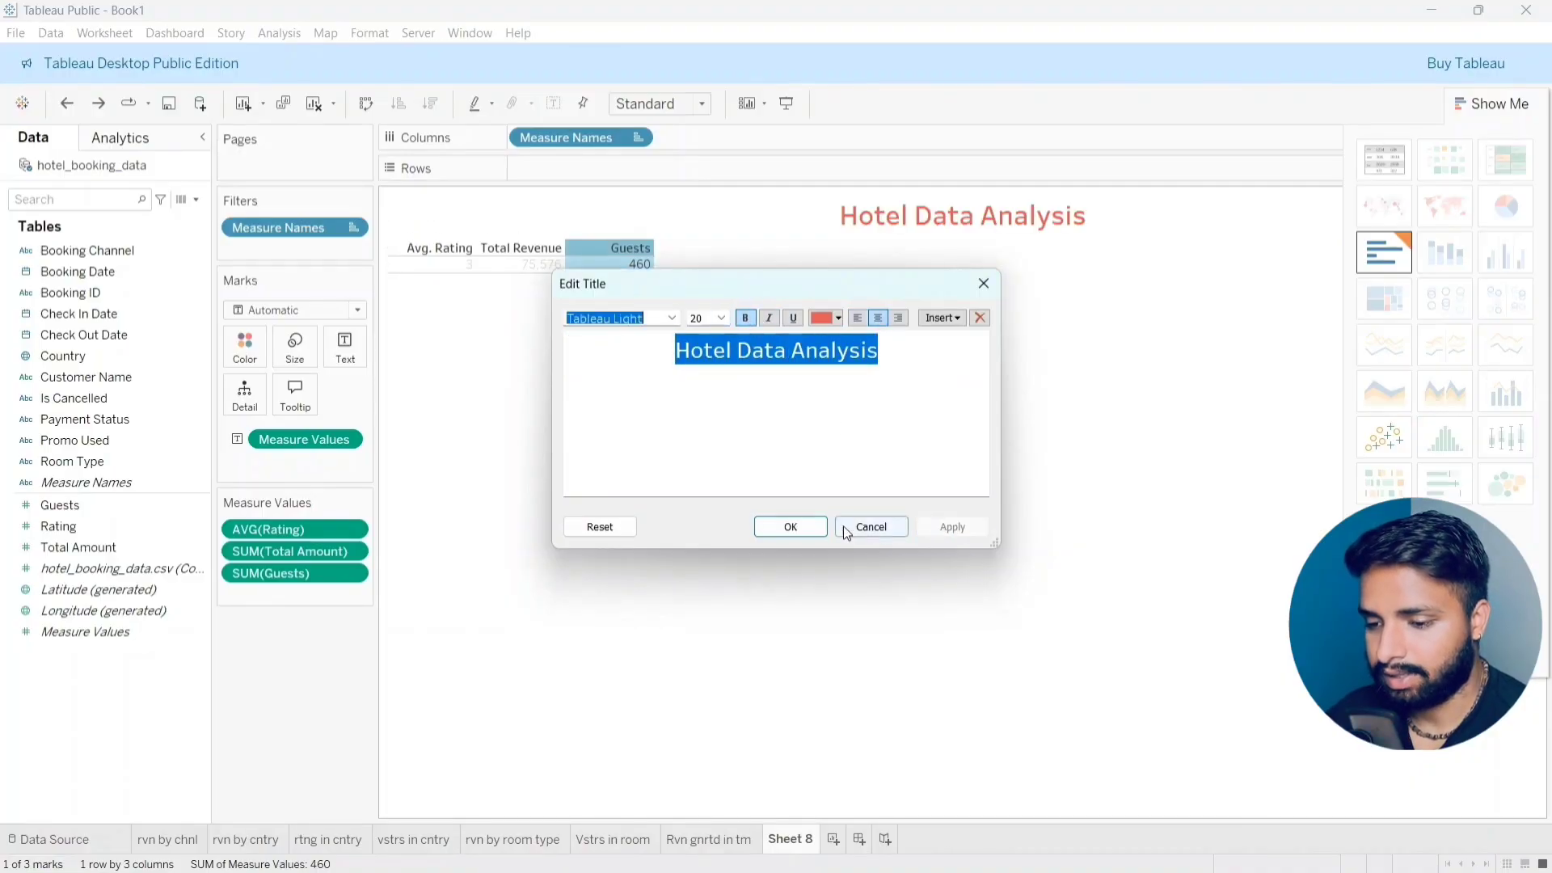
pyautogui.click(777, 529)
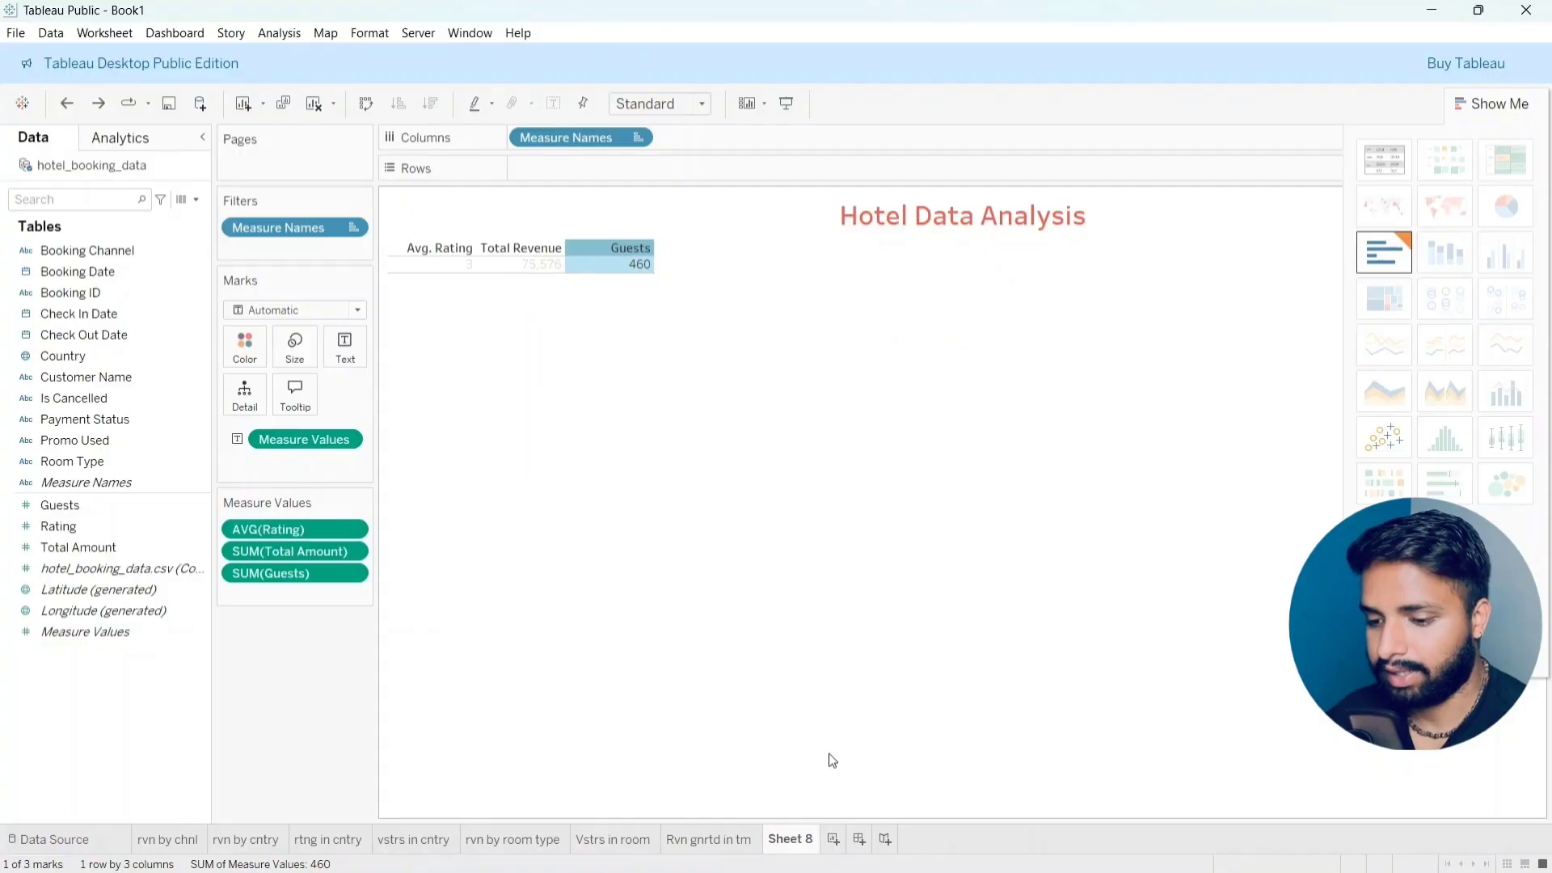
# Step: Rename the summary table worksheet as "KPI"
pyautogui.doubleClick(803, 840)
pyautogui.write('KPI')
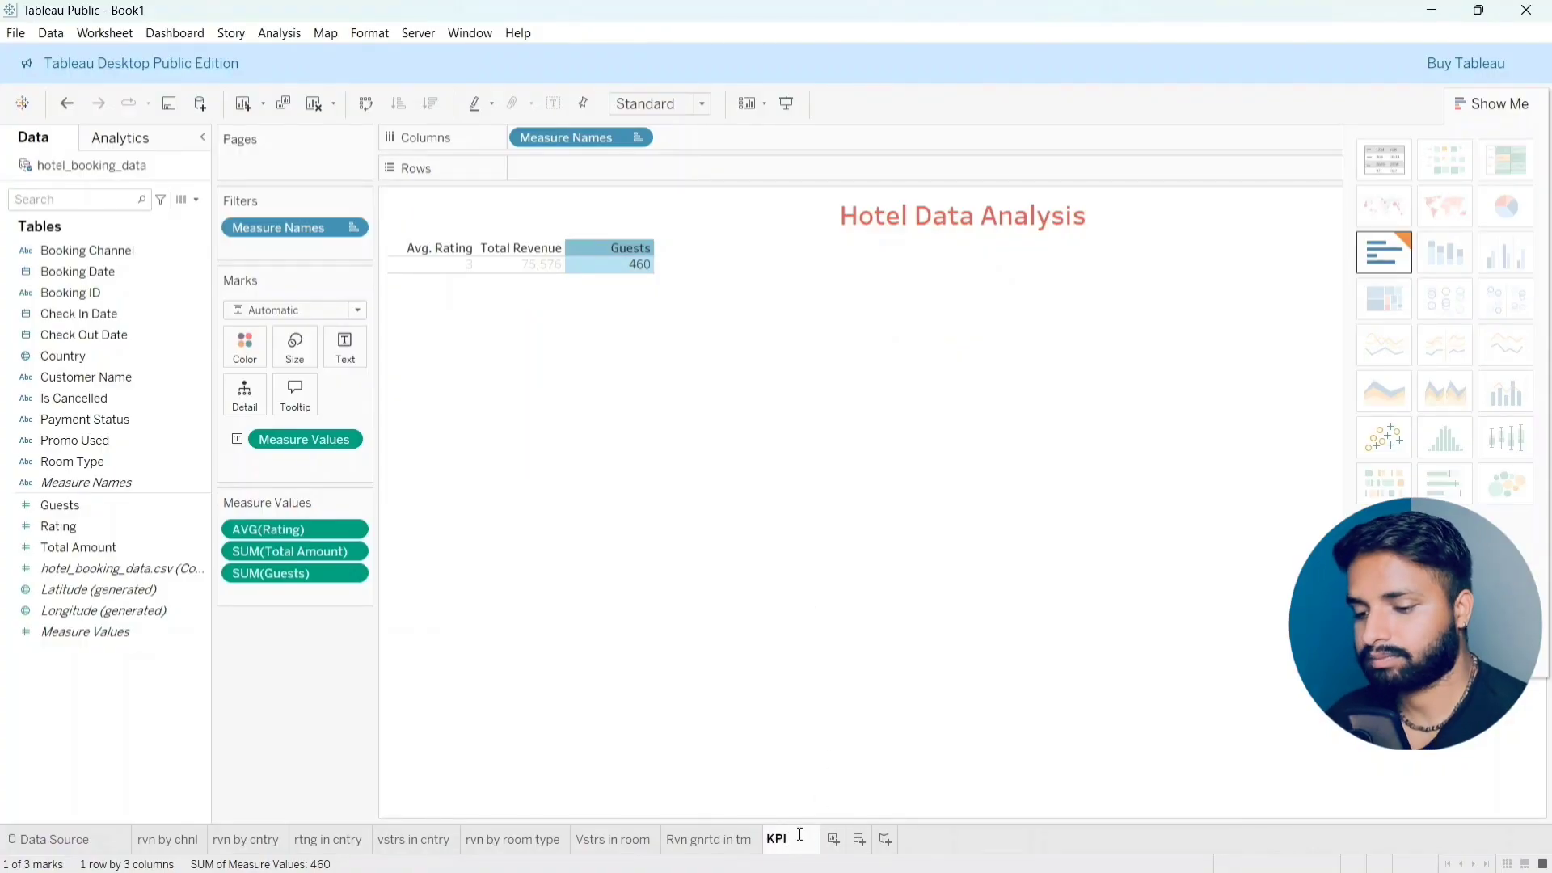
pyautogui.press('Return')
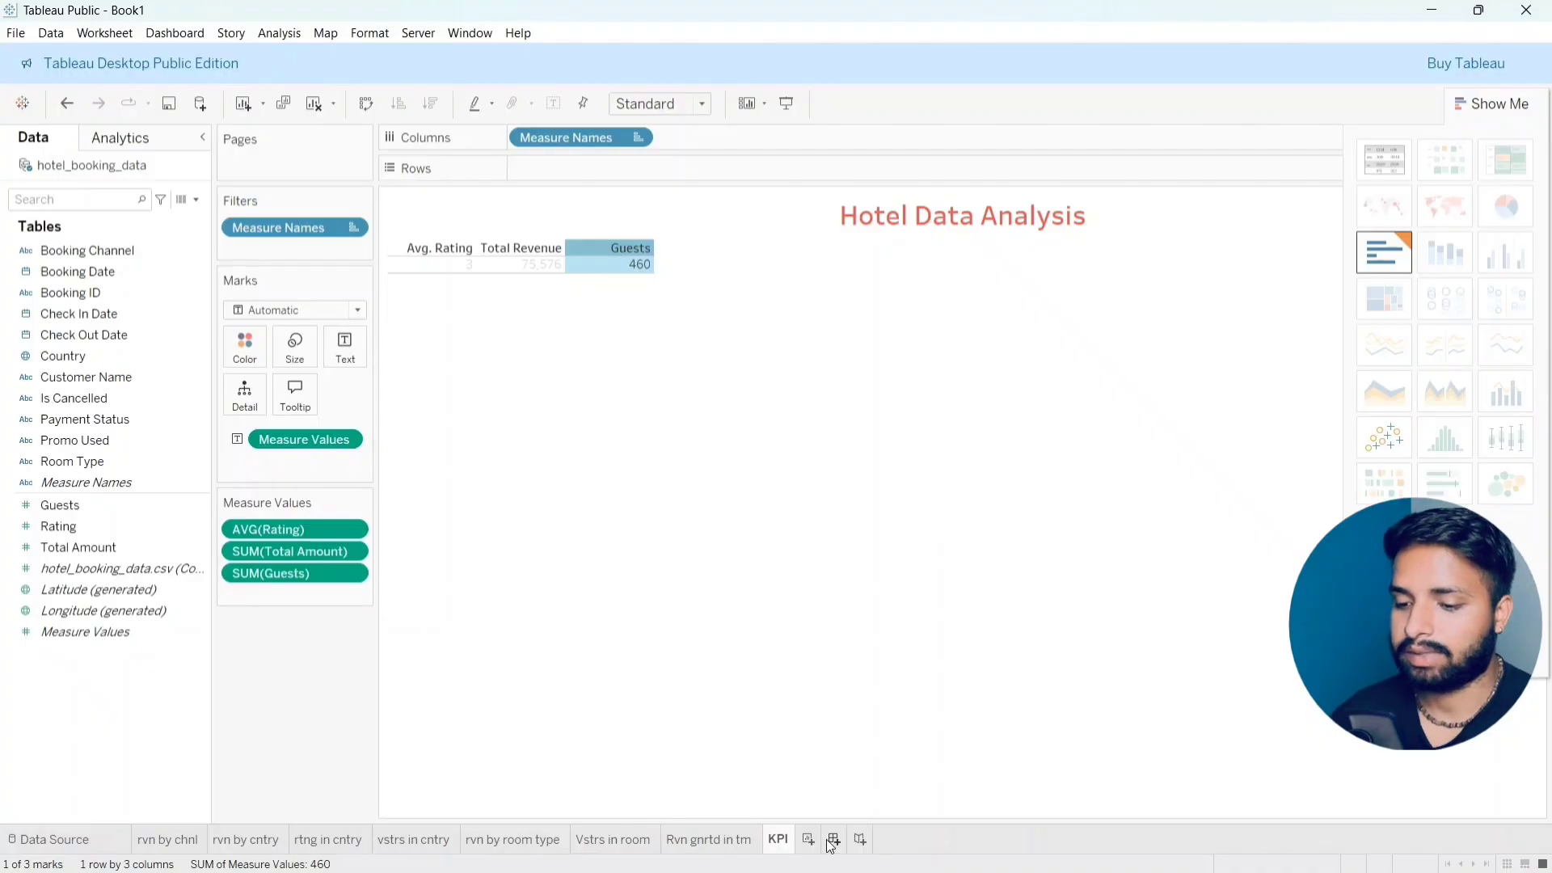
# Step: Create a new dashboard, raise its minimum width to 1620 px, and hide the chart suggestions
pyautogui.click(832, 843)
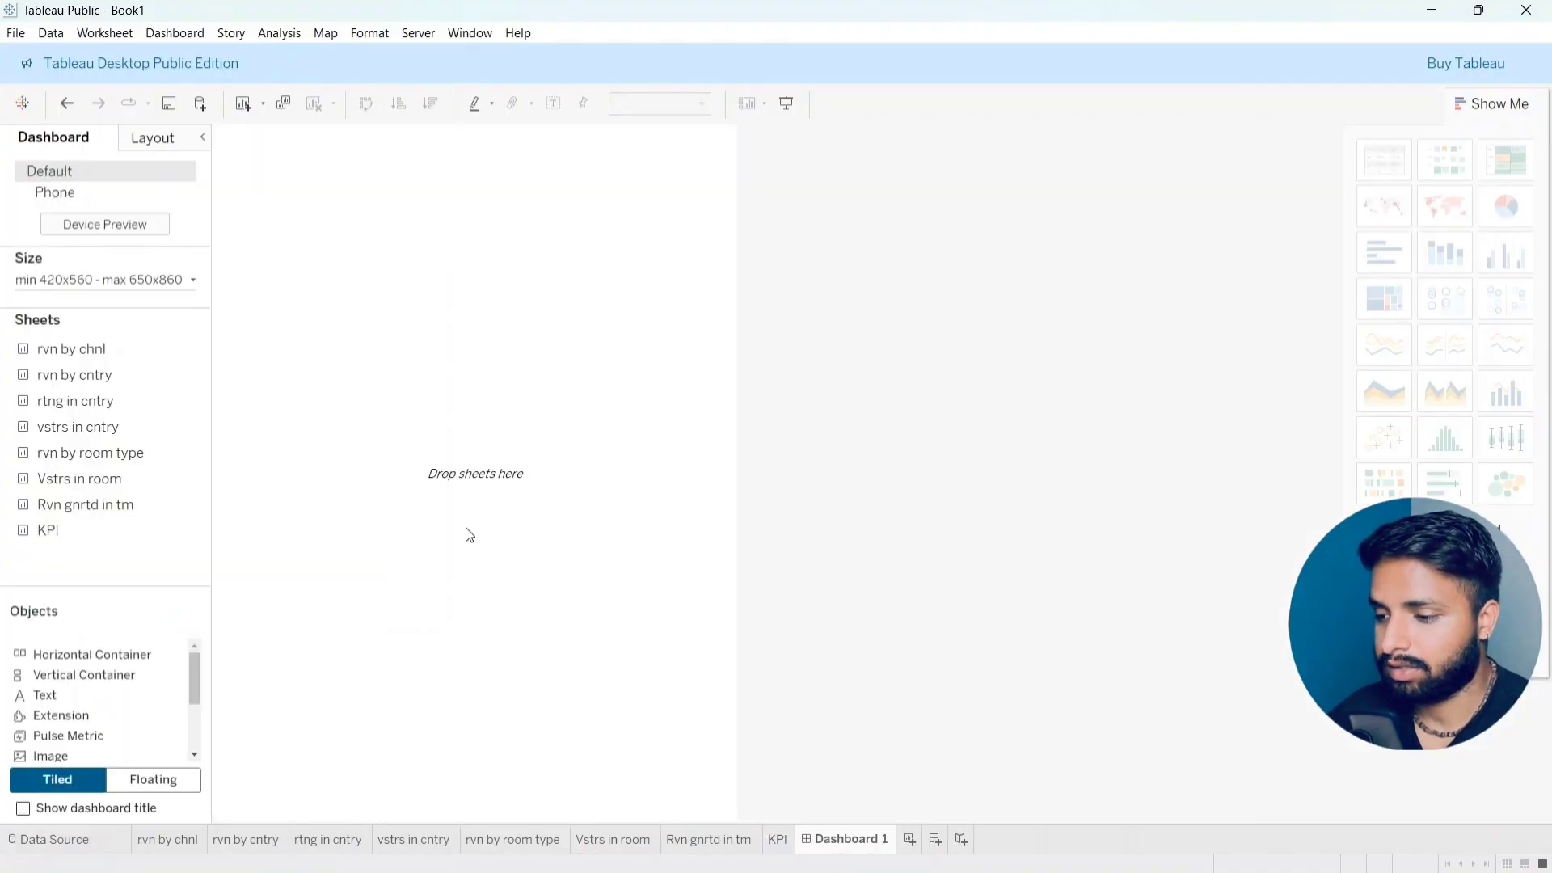
pyautogui.click(191, 281)
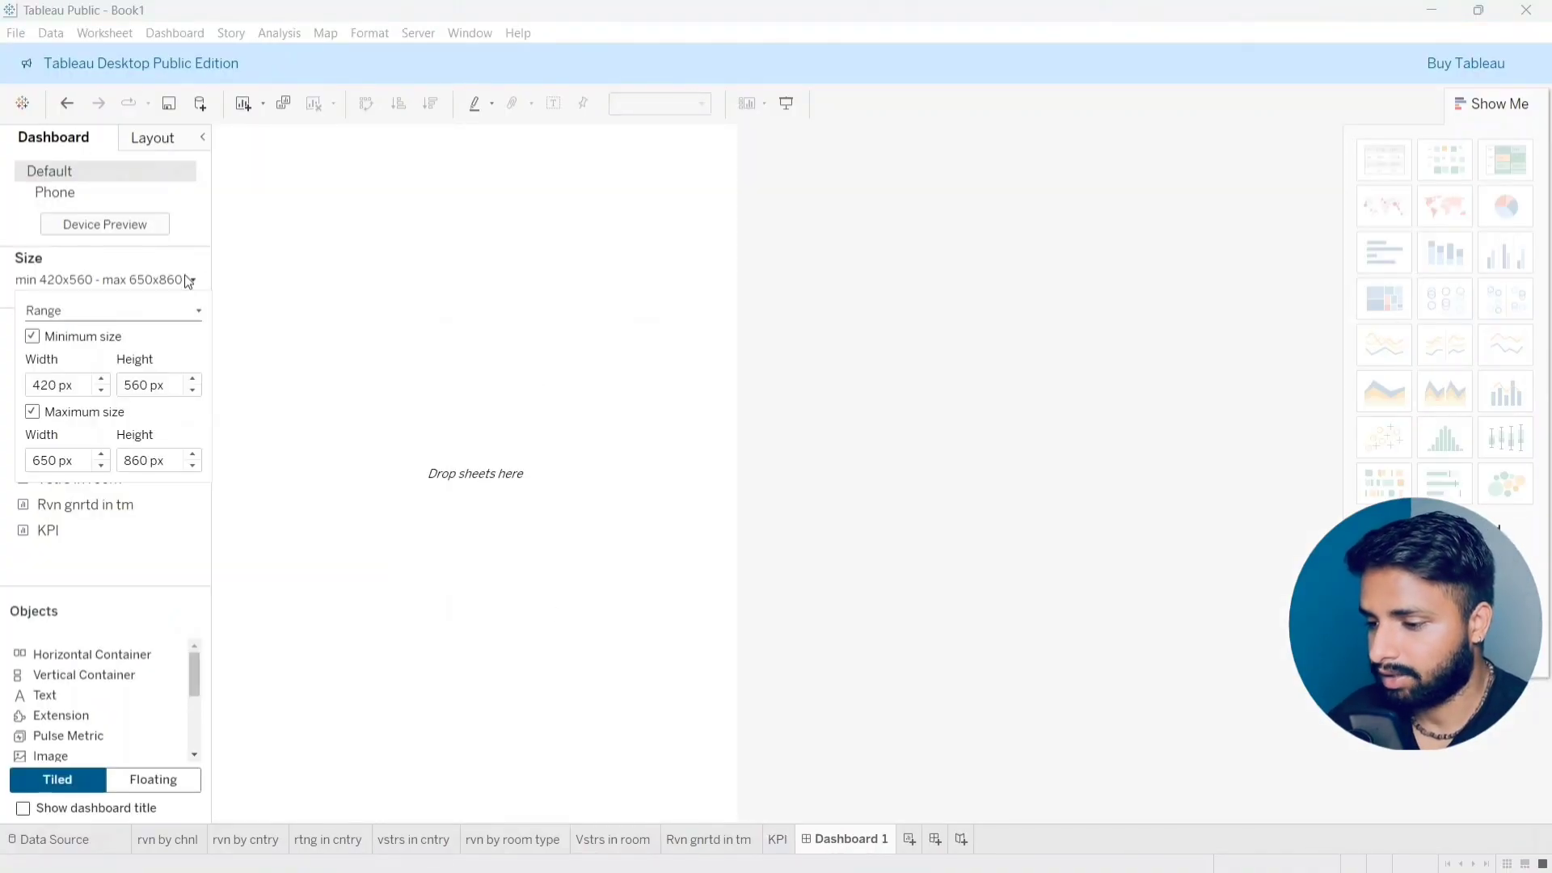
pyautogui.click(102, 379)
pyautogui.click(102, 379)
pyautogui.click(102, 379)
pyautogui.click(102, 379)
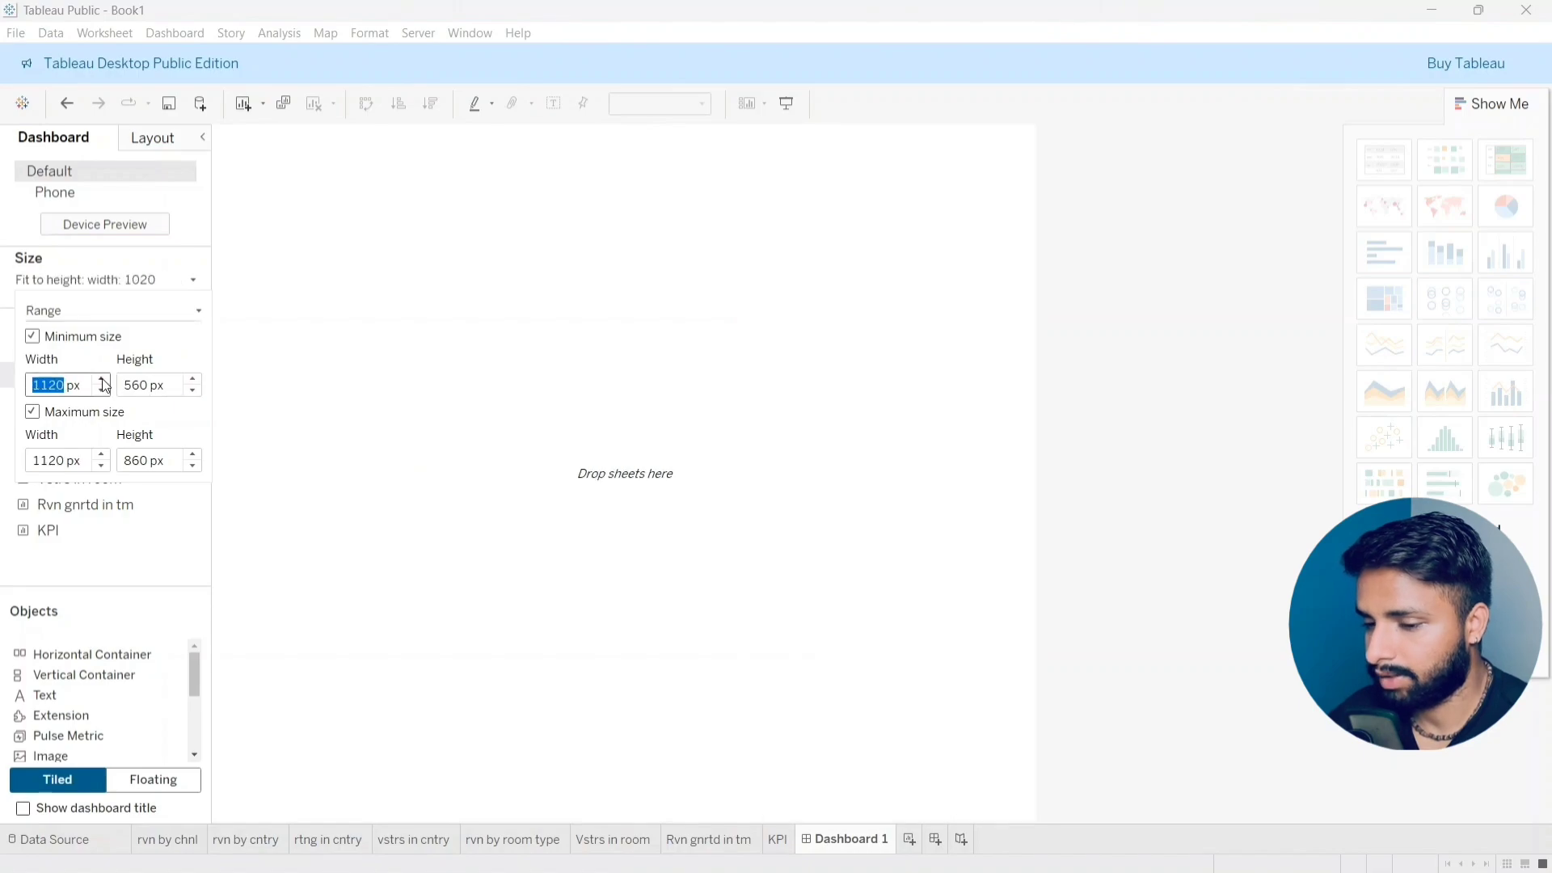
pyautogui.click(102, 379)
pyautogui.click(102, 379)
pyautogui.click(102, 379)
pyautogui.click(102, 379)
pyautogui.click(101, 379)
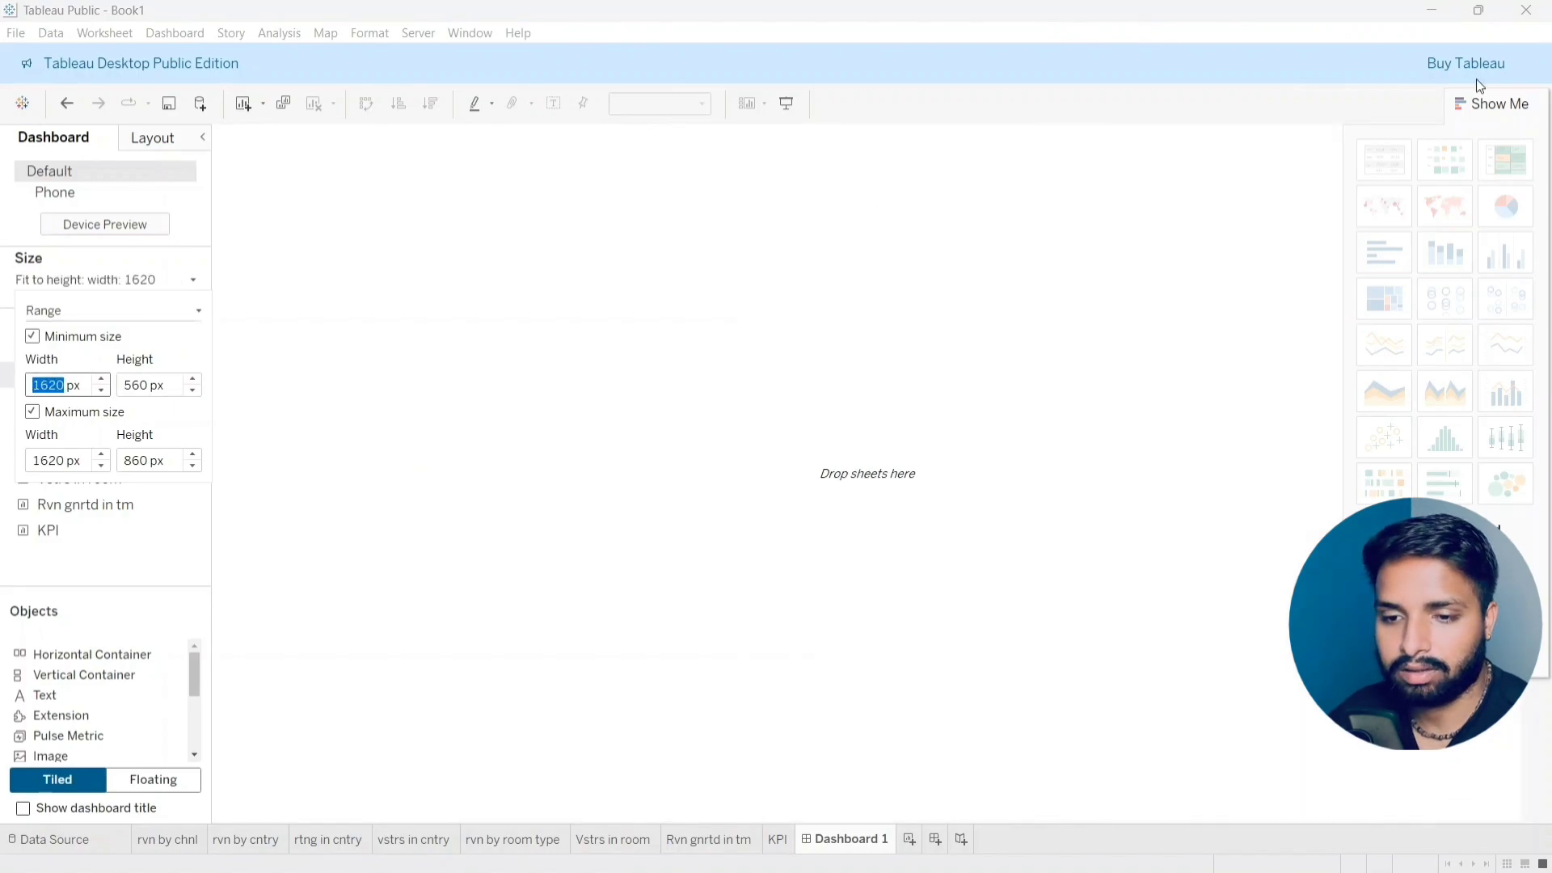
pyautogui.click(1491, 103)
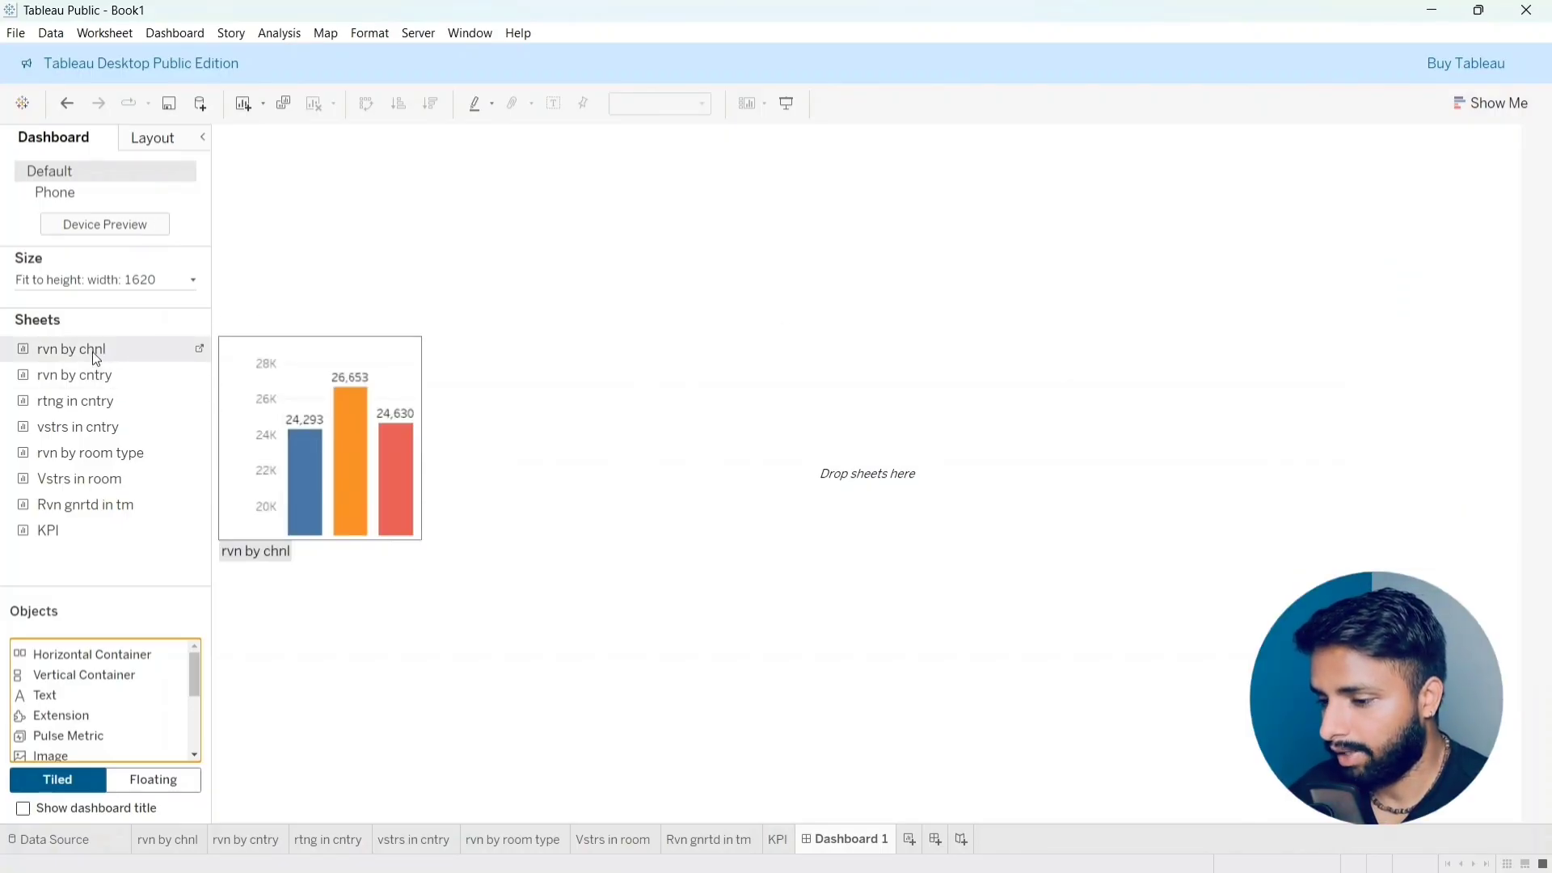
# Step: Place the rvn by chnl sheet on the empty dashboard and remove its Booking Channel legend
pyautogui.moveTo(96, 359); pyautogui.dragTo(407, 406)
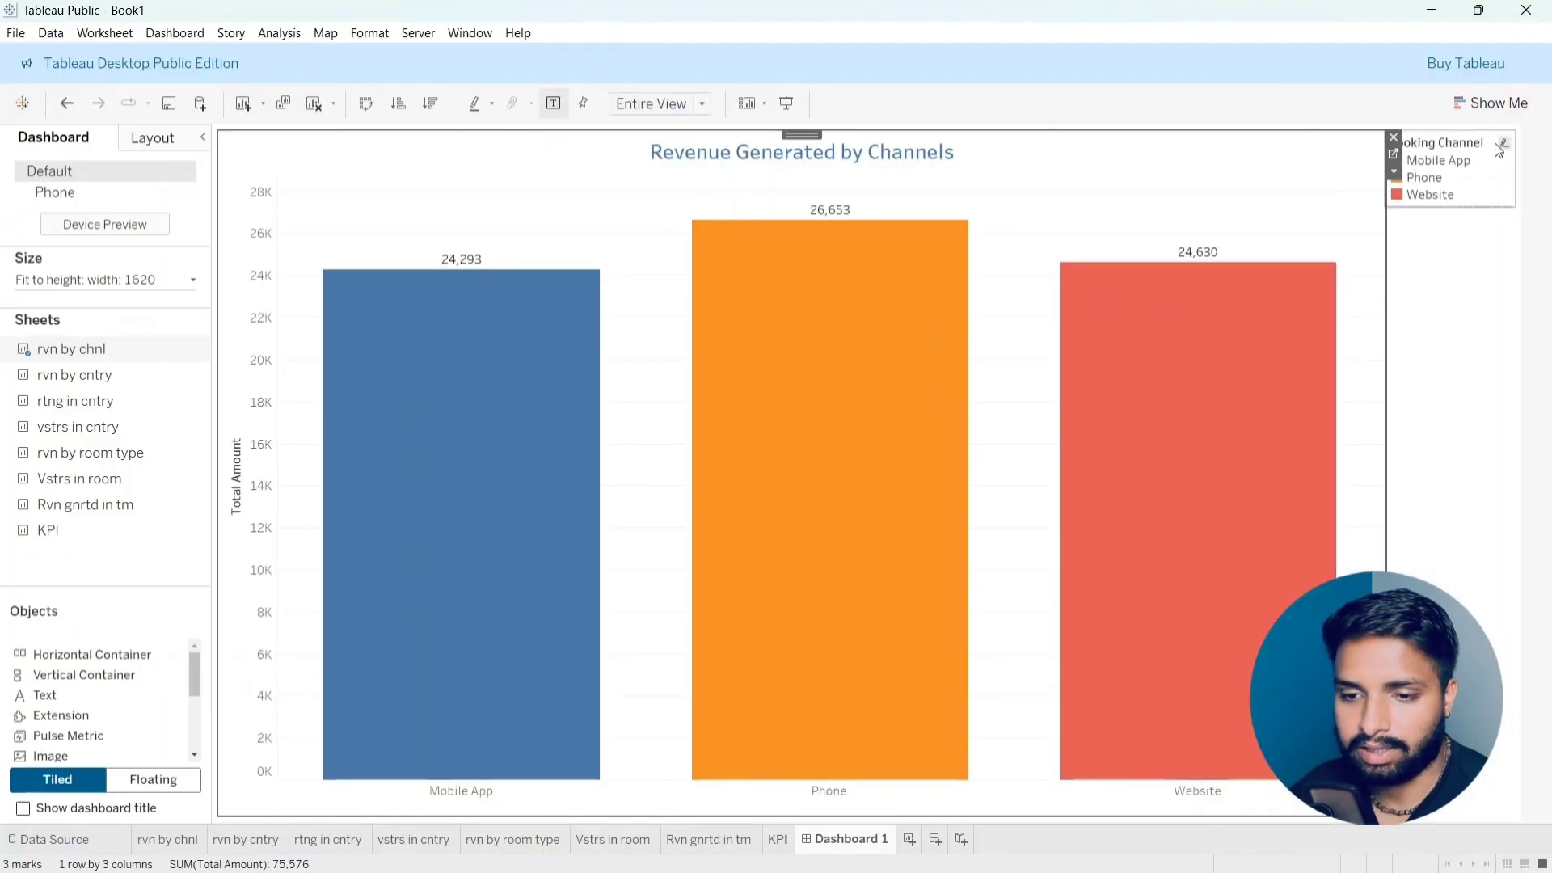
pyautogui.click(1485, 232)
pyautogui.click(1473, 184)
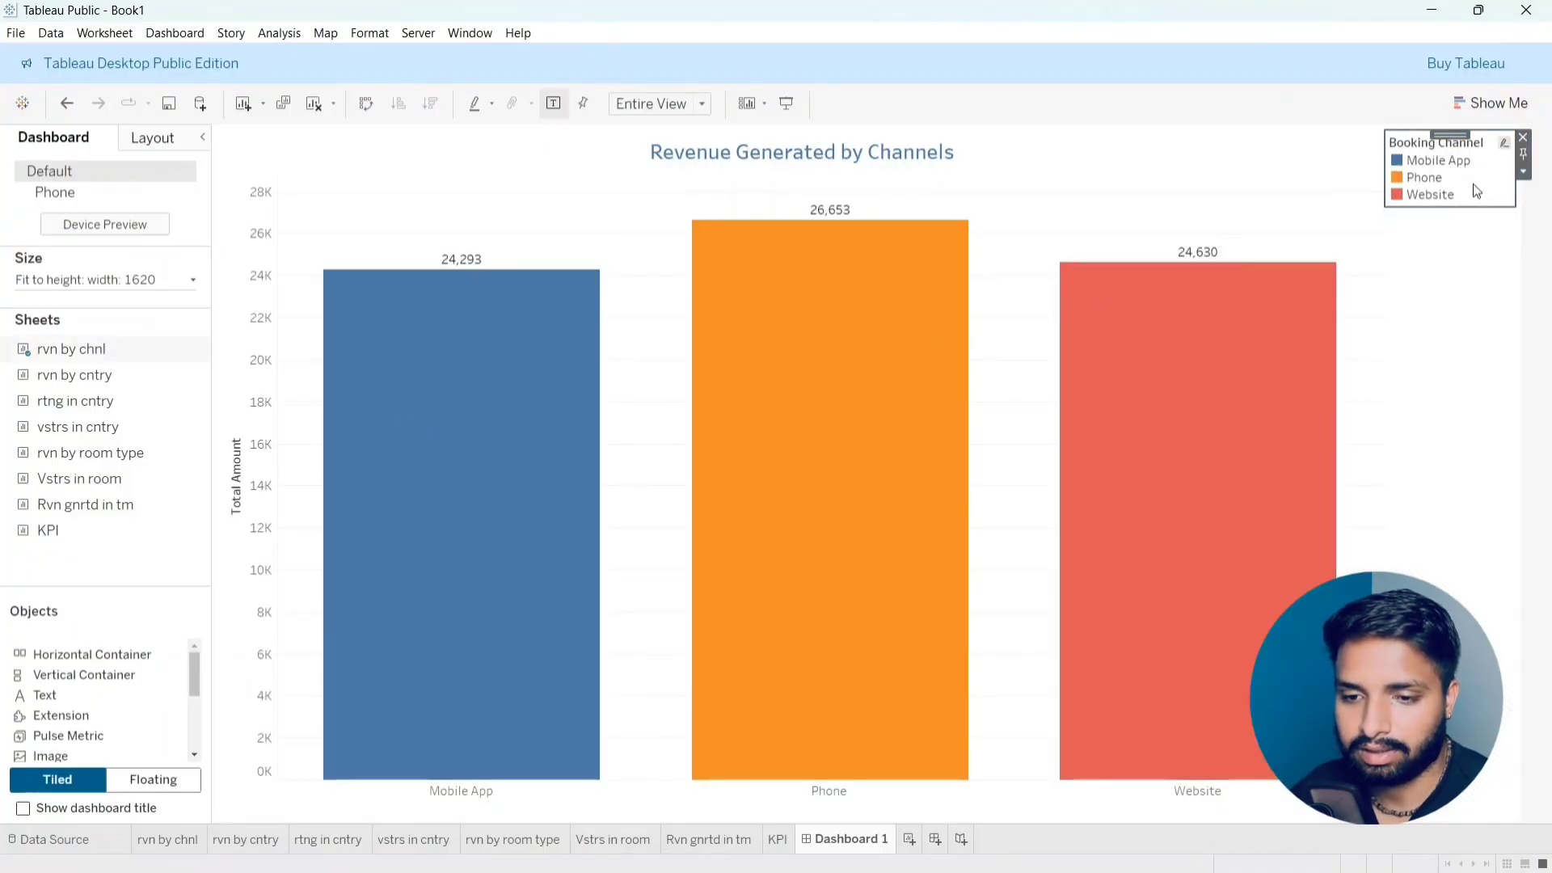
pyautogui.click(1522, 138)
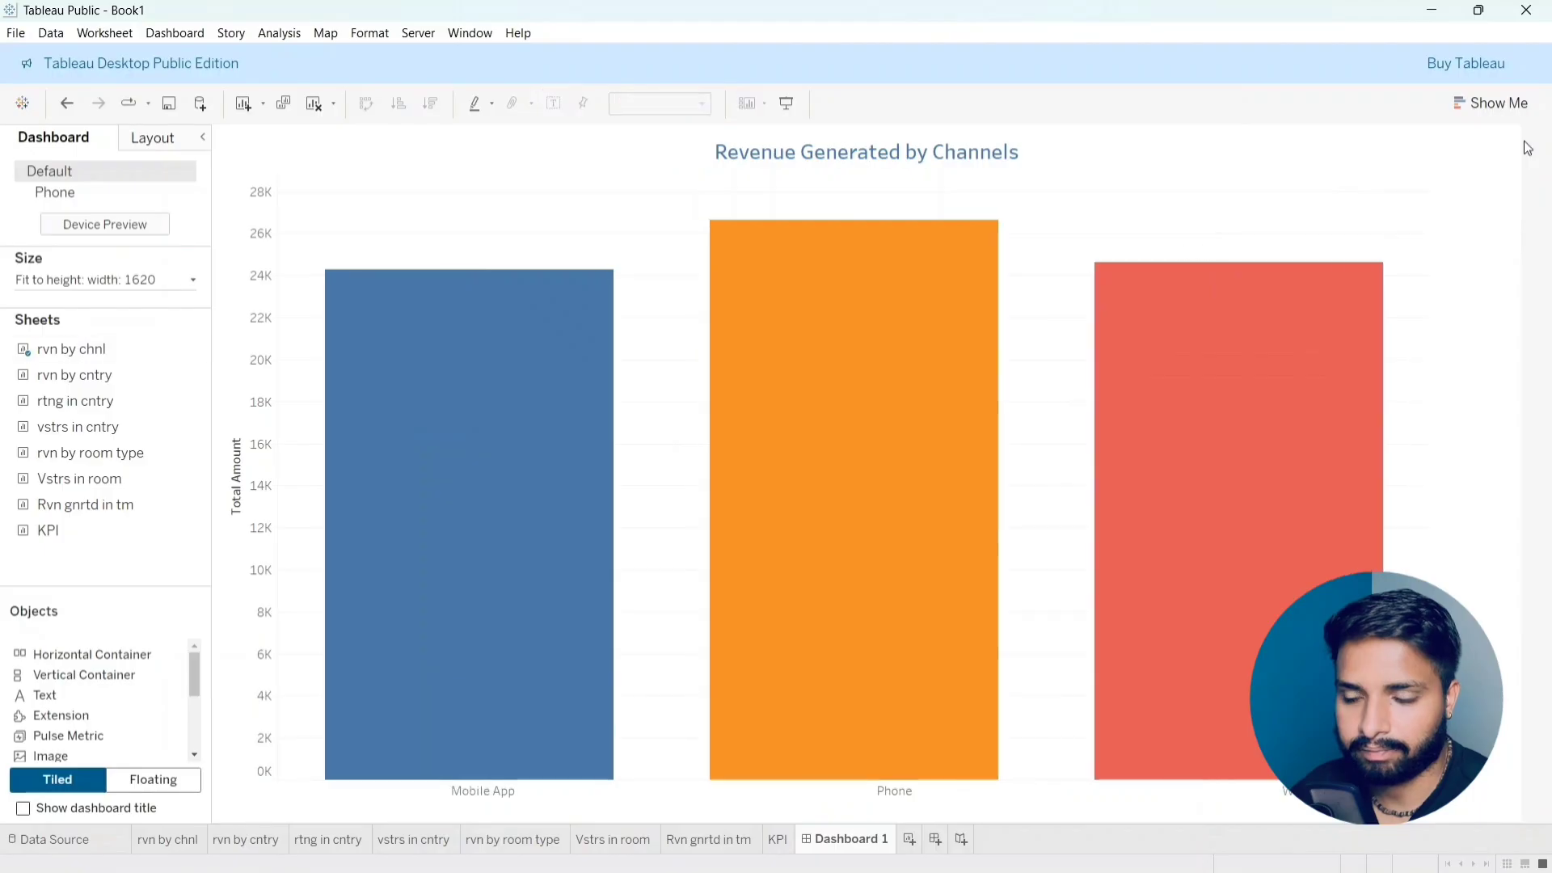
# Step: Add the rvn by cntry sheet to the left of the channels chart and remove its Payment Status legend
pyautogui.moveTo(109, 375); pyautogui.dragTo(250, 391)
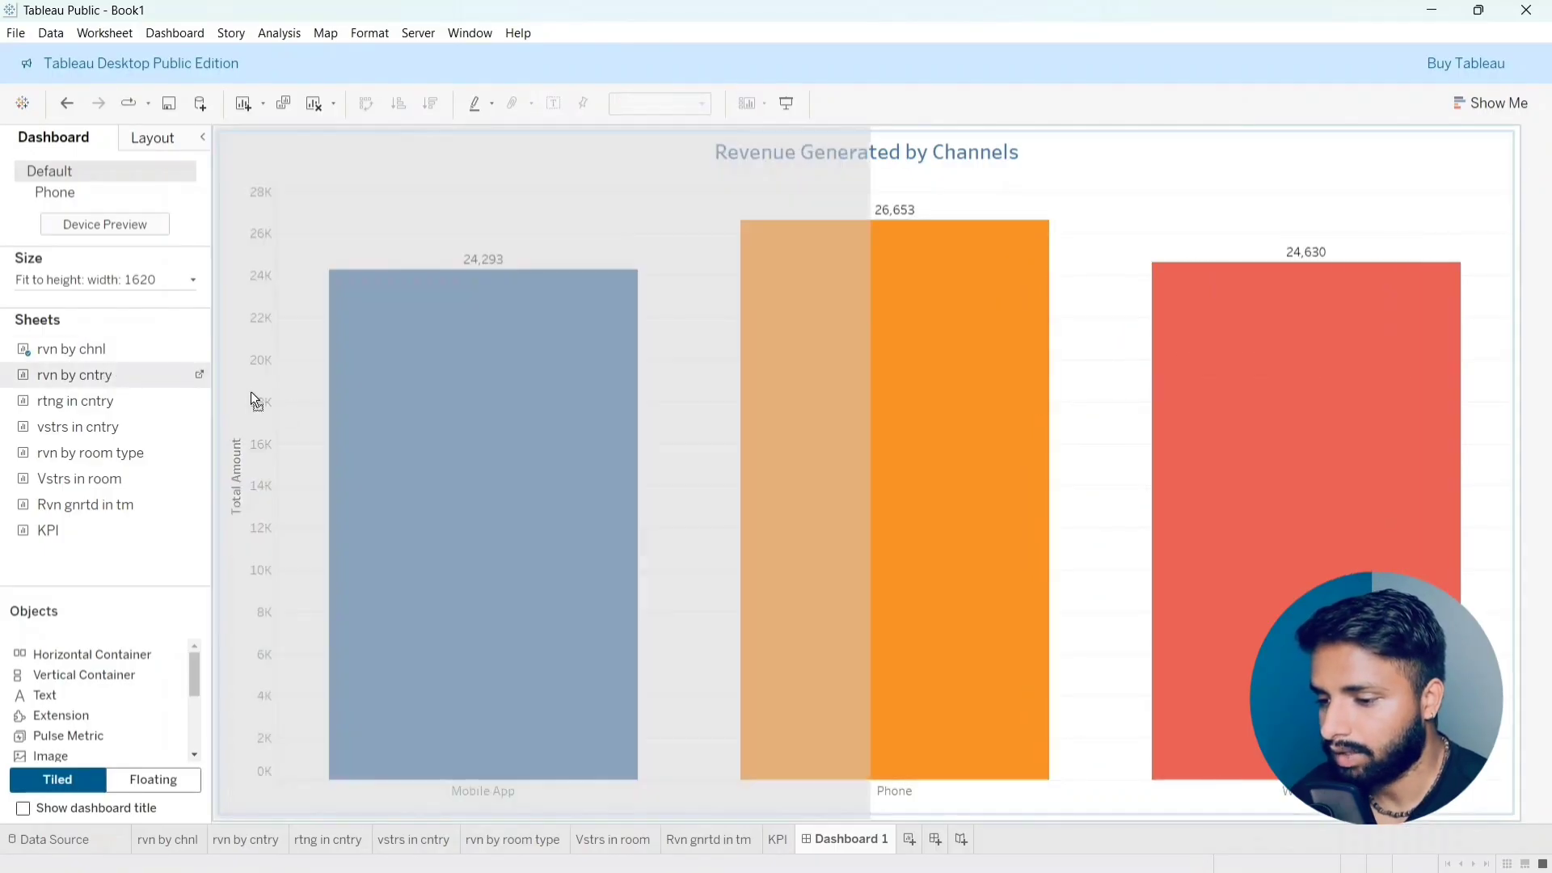
pyautogui.moveTo(342, 414); pyautogui.dragTo(351, 420)
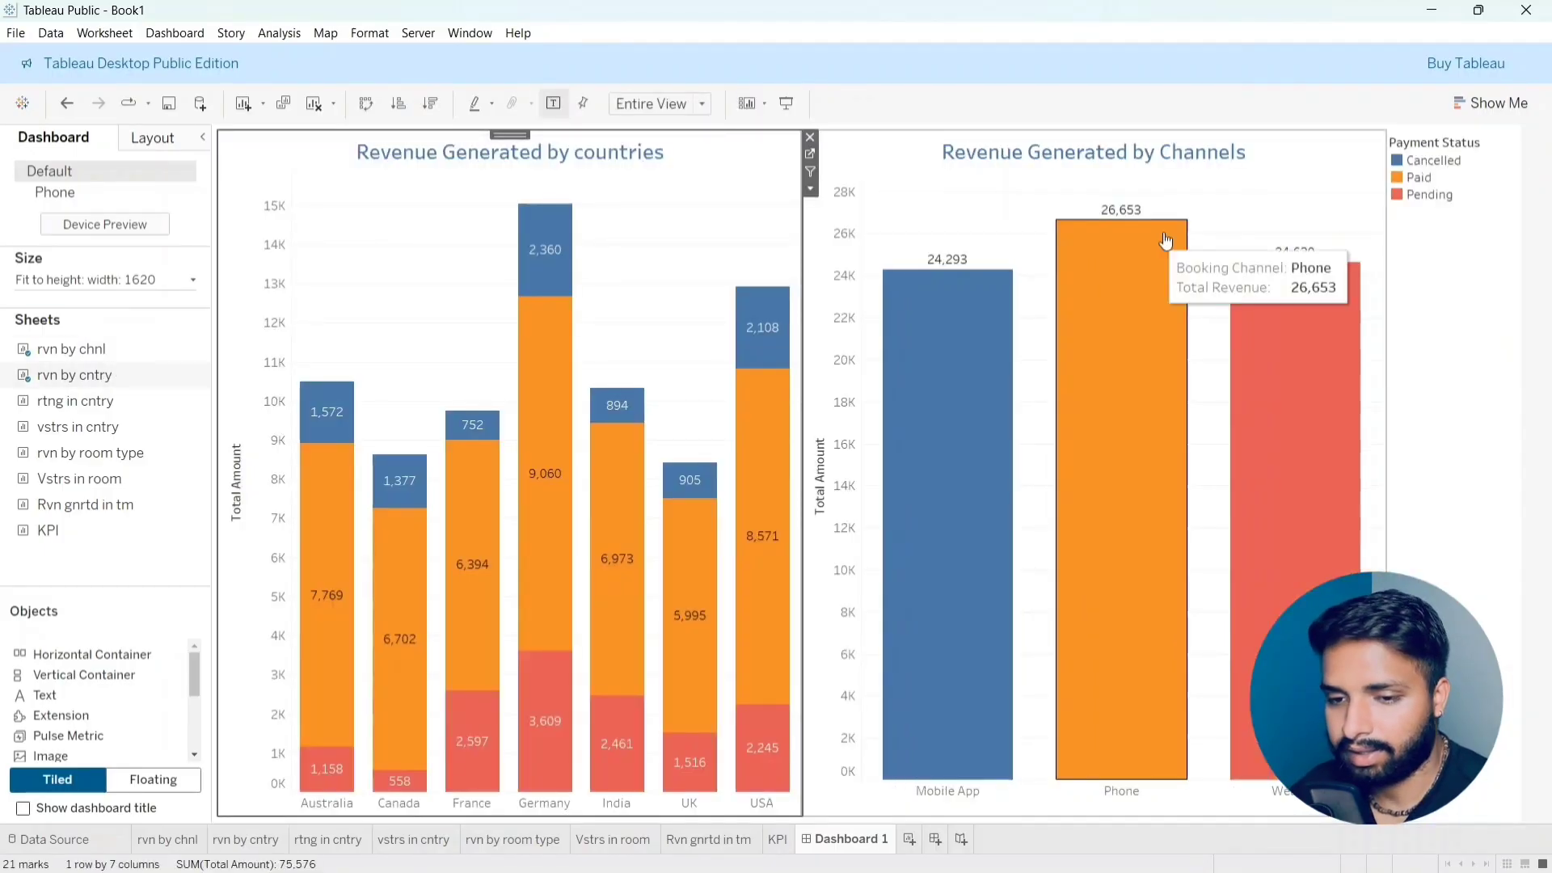
pyautogui.click(1464, 161)
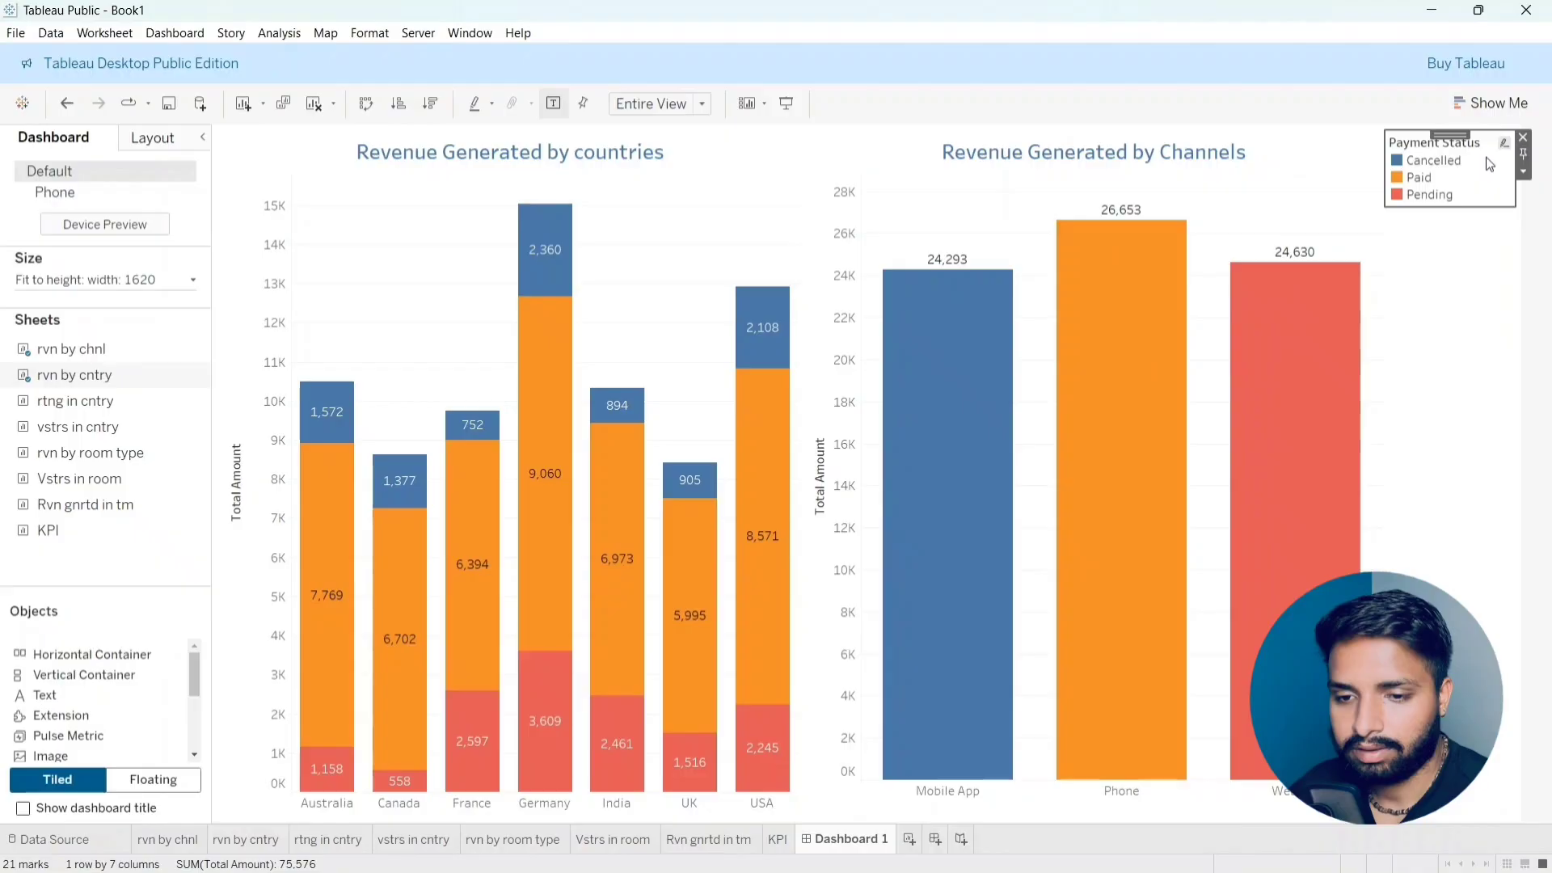
pyautogui.click(1525, 139)
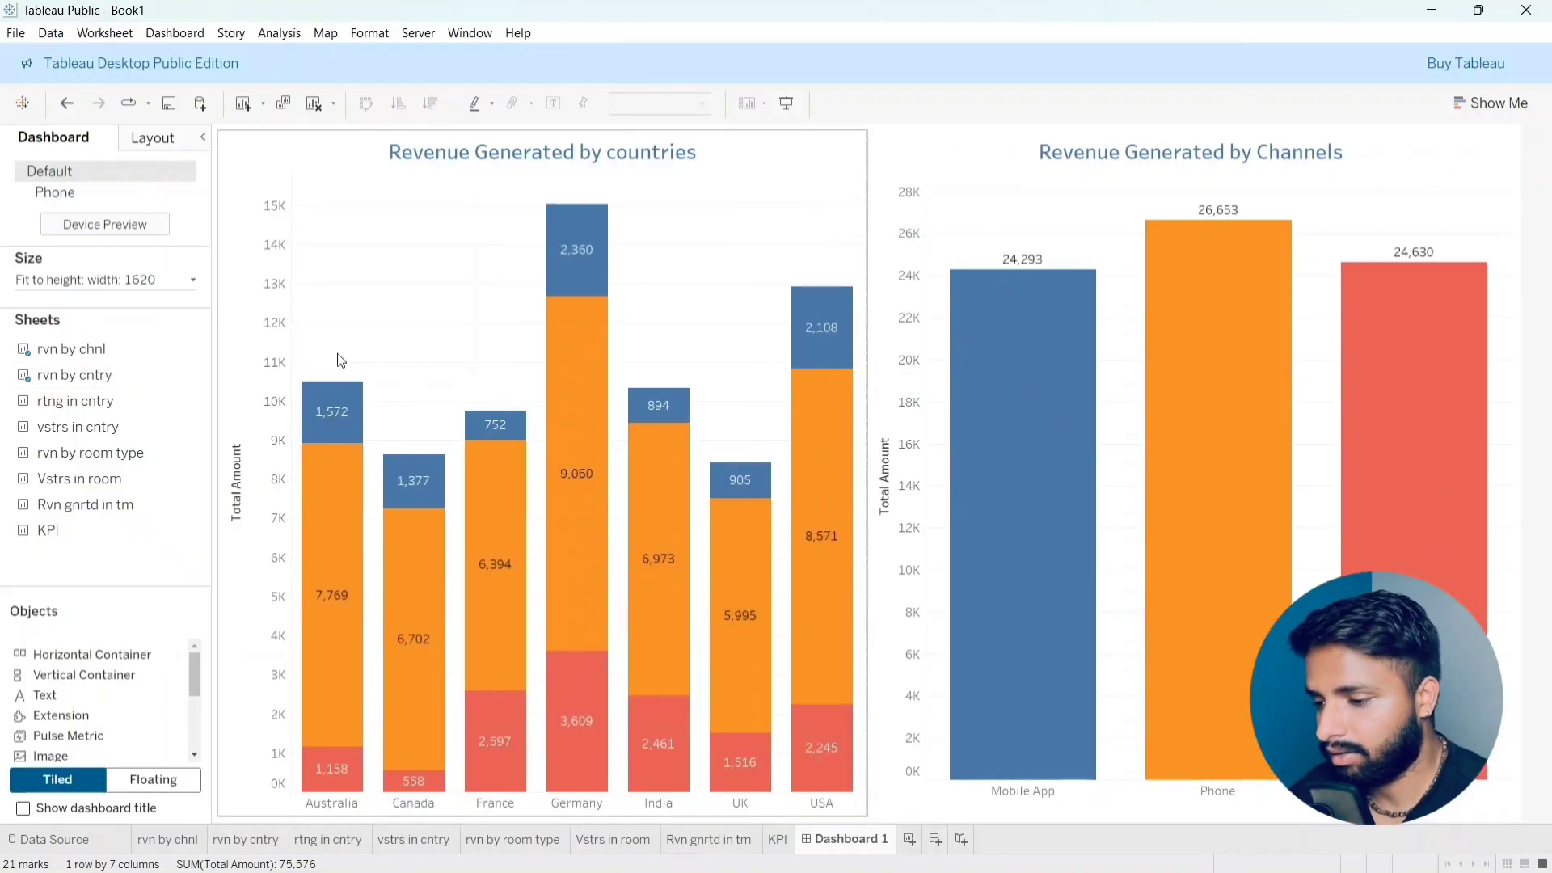
# Step: Place the rtng in cntry sheet below the countries revenue chart and the vstrs in cntry sheet below the channels chart
pyautogui.moveTo(132, 409)
pyautogui.moveTo(72, 414); pyautogui.dragTo(497, 588)
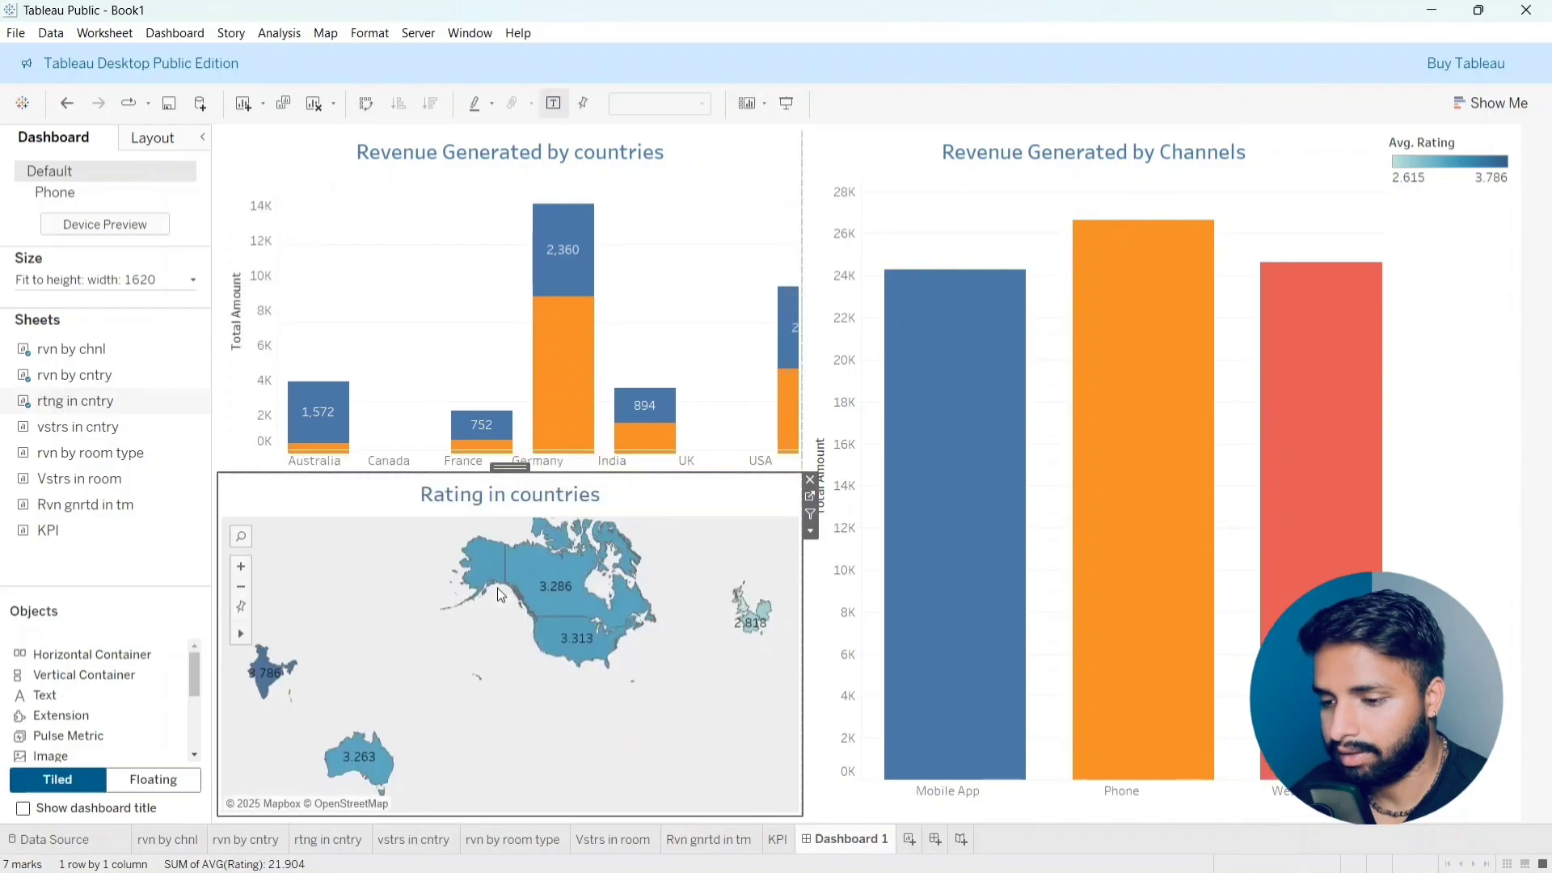
pyautogui.moveTo(64, 437)
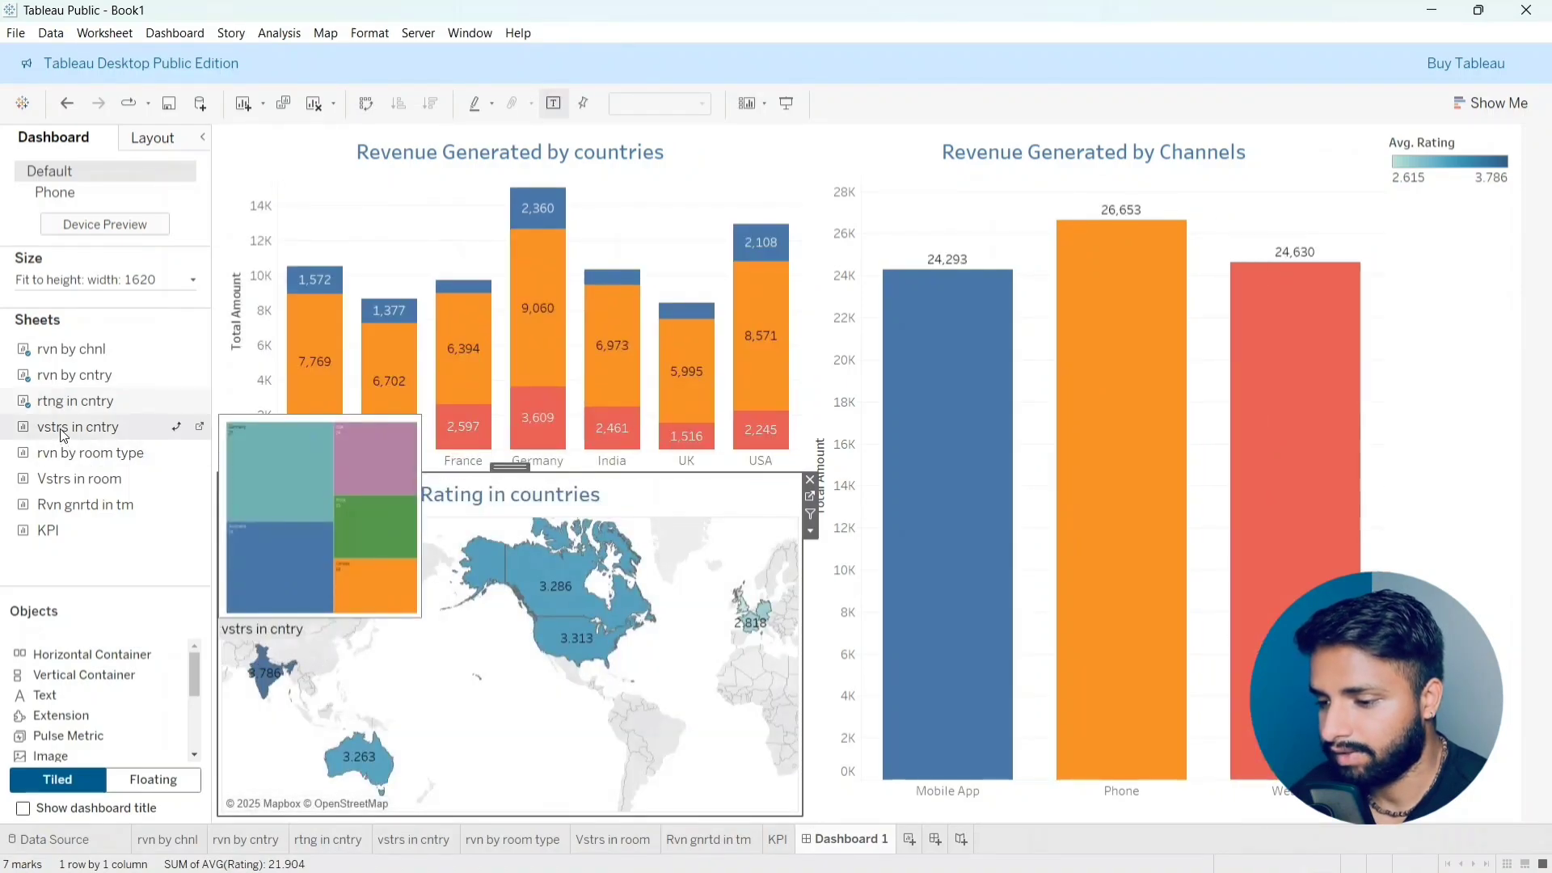
pyautogui.moveTo(64, 438); pyautogui.dragTo(822, 524)
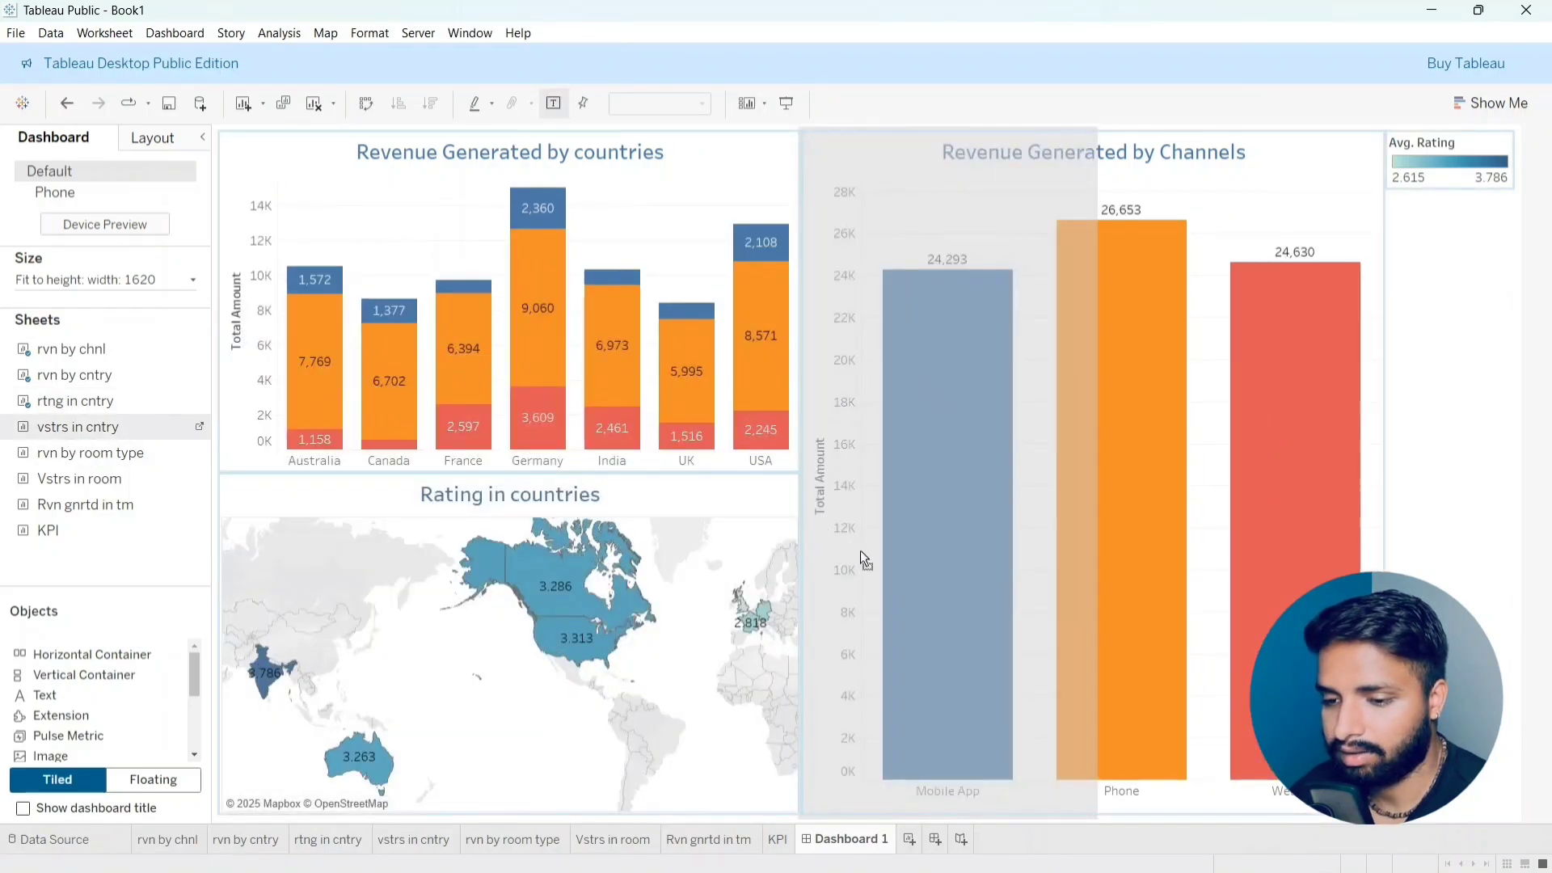
pyautogui.moveTo(899, 584); pyautogui.dragTo(1101, 578)
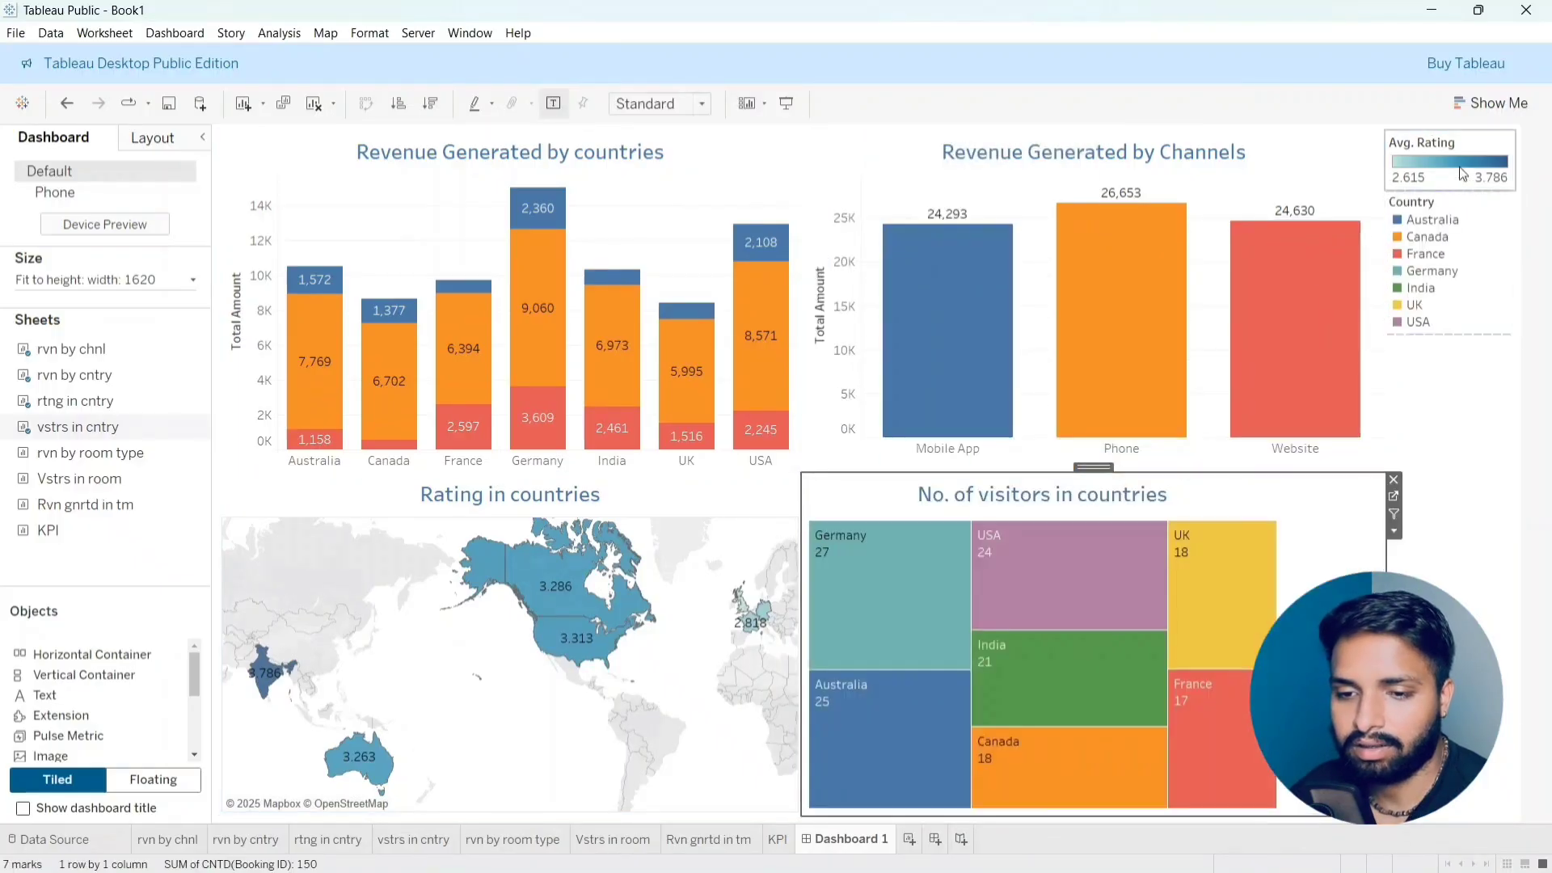
# Step: Remove the Avg. Rating and Country legends from the dashboard
pyautogui.click(1481, 143)
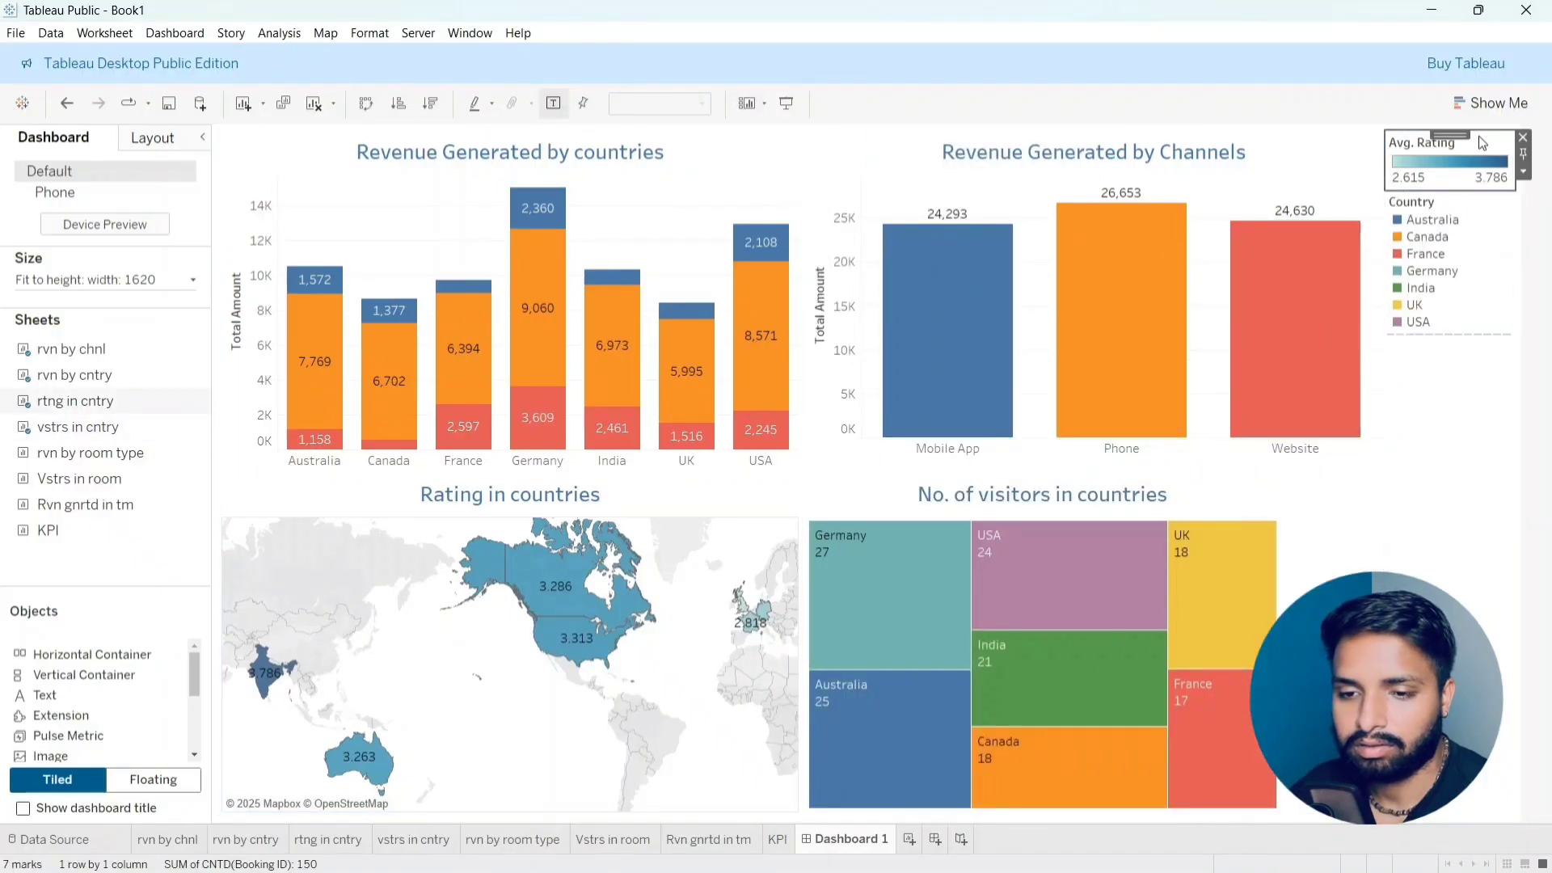
pyautogui.click(1523, 143)
pyautogui.click(1522, 143)
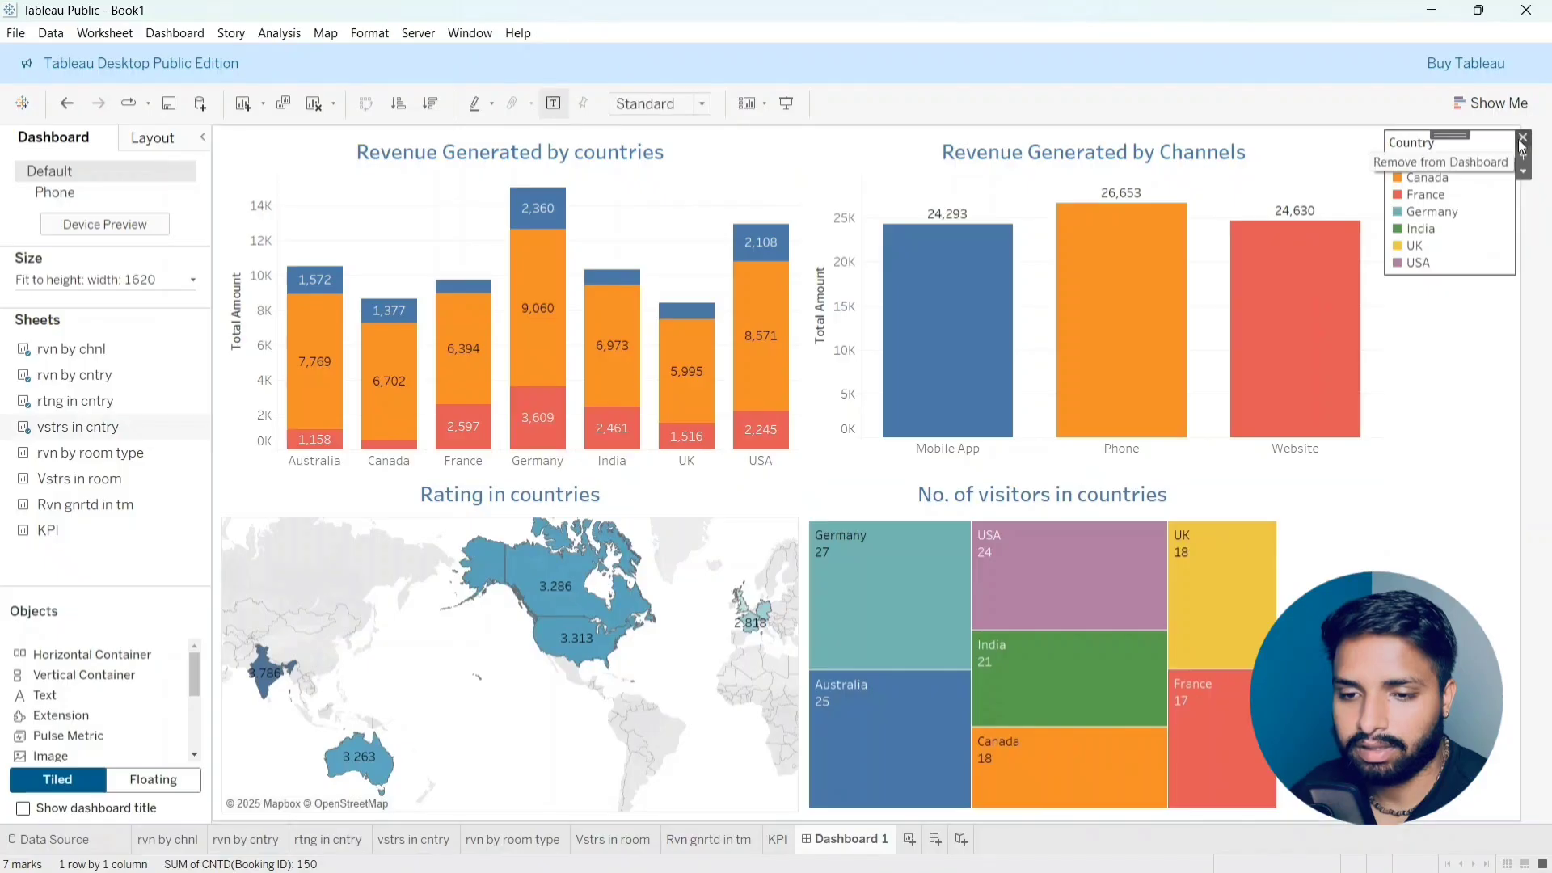
pyautogui.click(1524, 141)
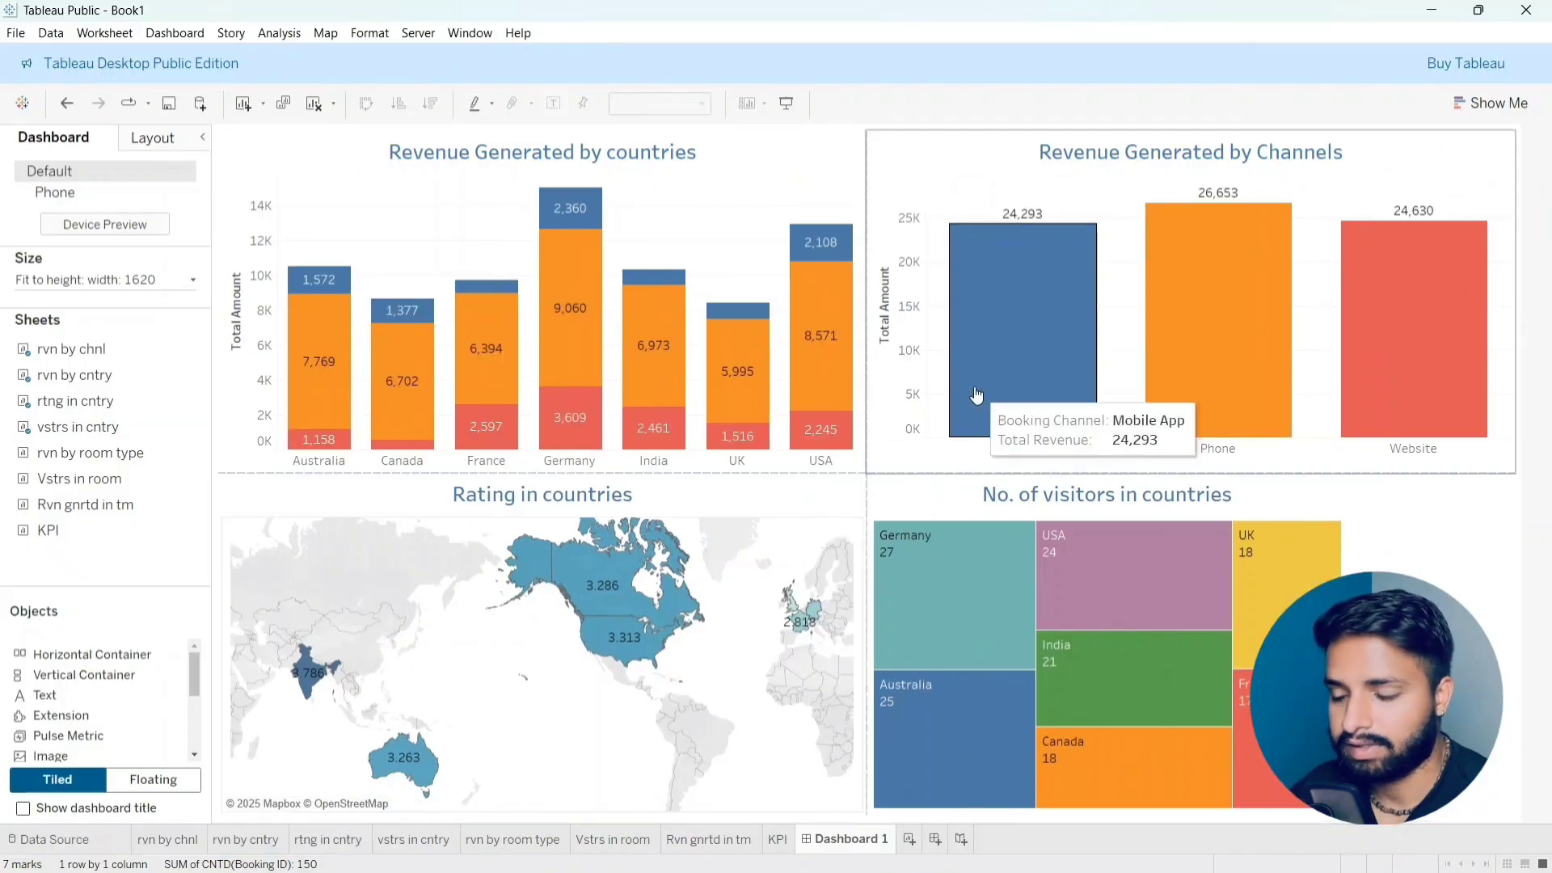
# Step: Try placing the rvn by room type sheet below the Revenue Generated by Channels chart and take it off the dashboard again
pyautogui.moveTo(76, 457)
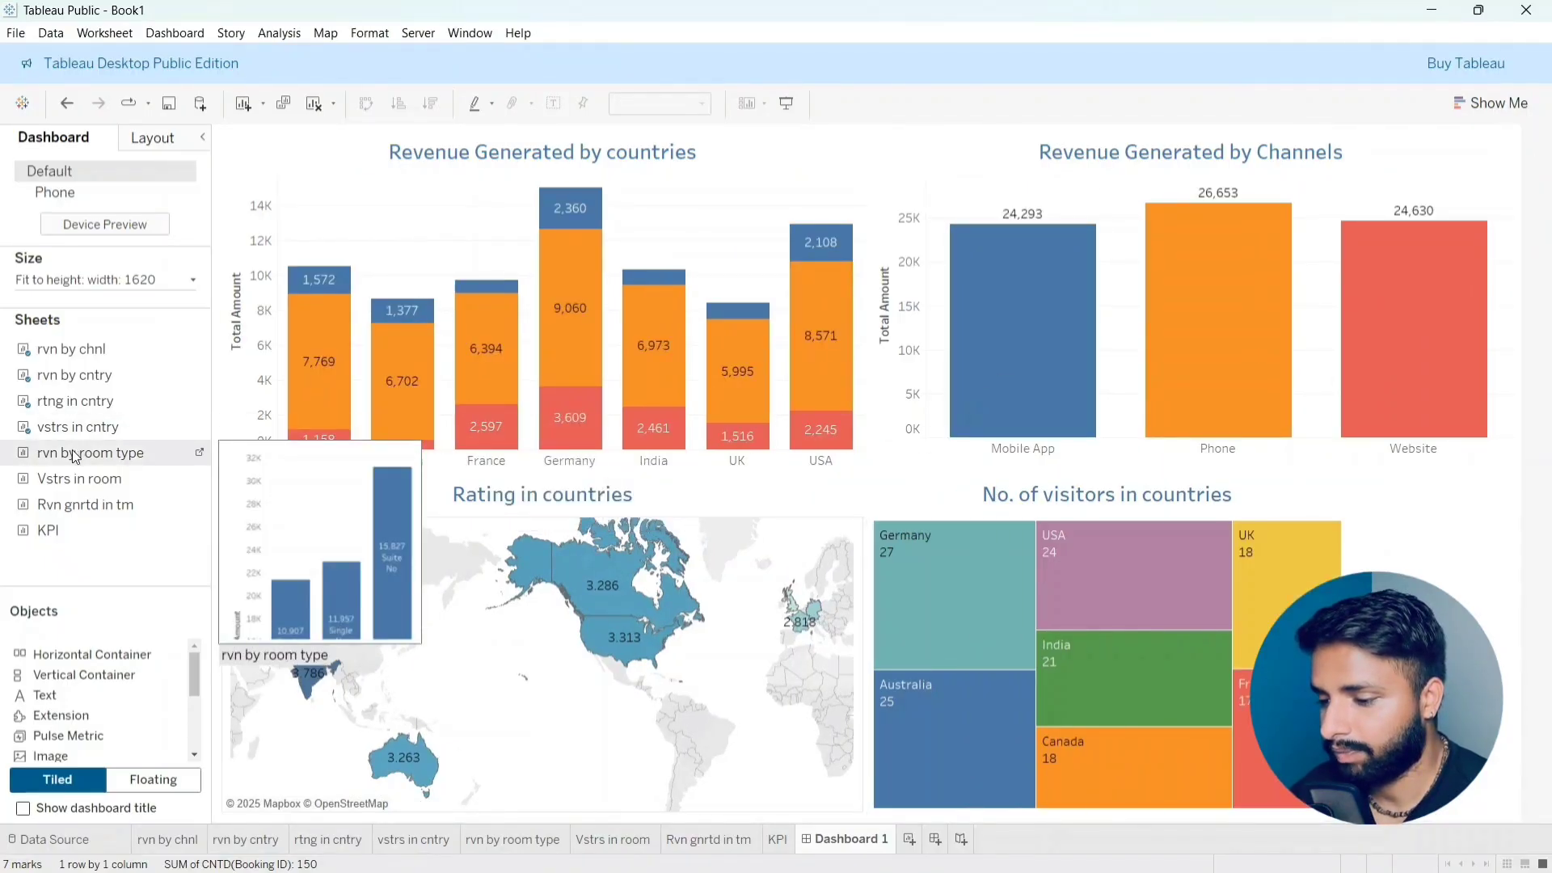
pyautogui.moveTo(75, 457)
pyautogui.mouseDown()
pyautogui.moveTo(395, 471)
pyautogui.moveTo(331, 487)
pyautogui.moveTo(348, 423)
pyautogui.mouseUp()
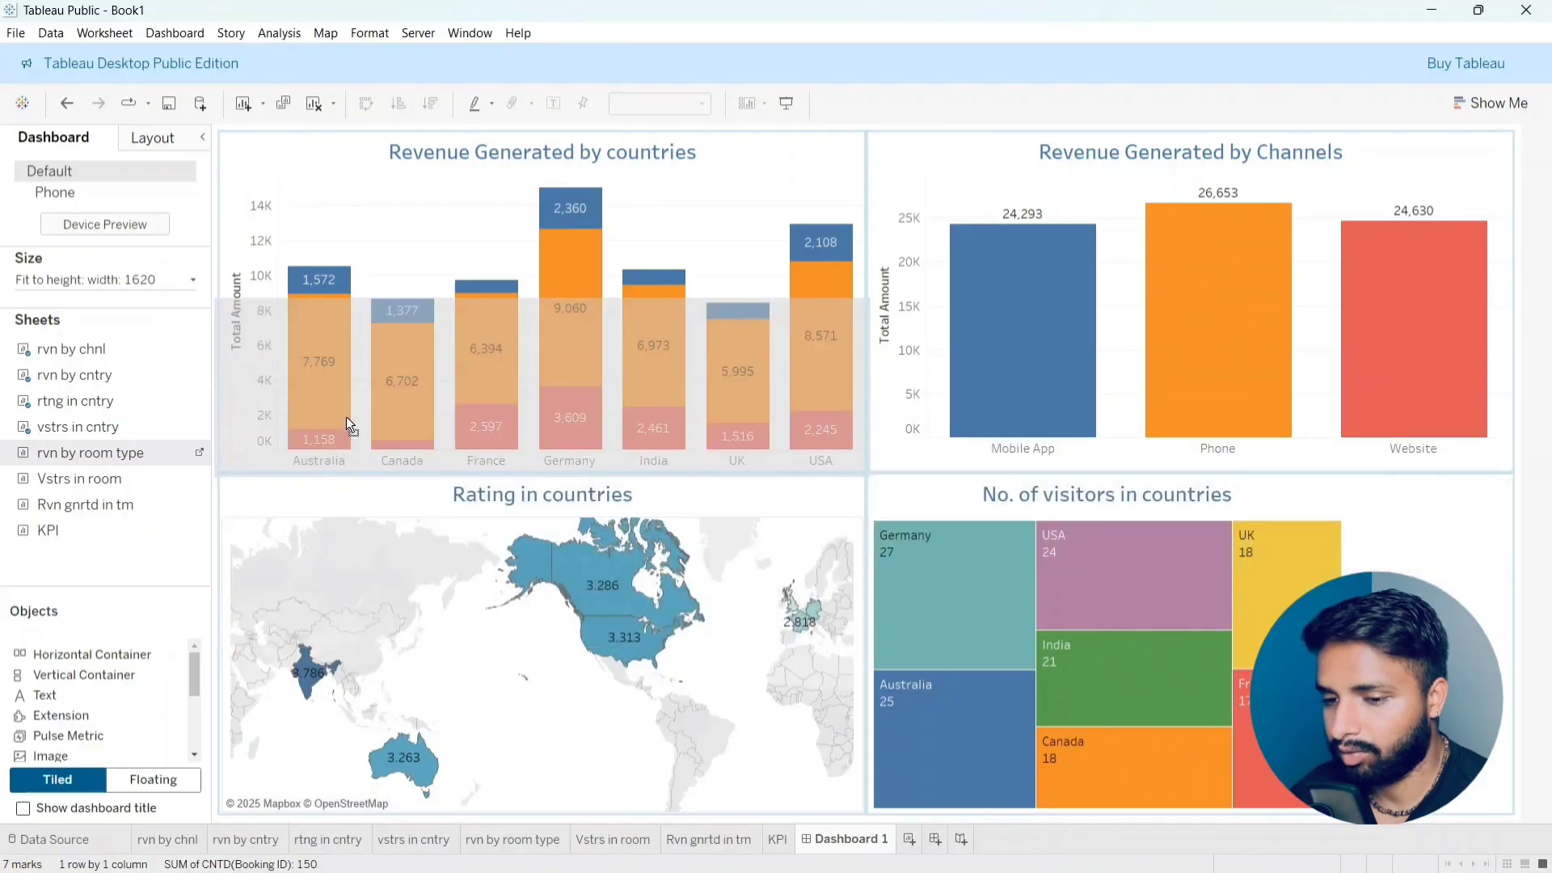
pyautogui.moveTo(717, 419); pyautogui.dragTo(1067, 414)
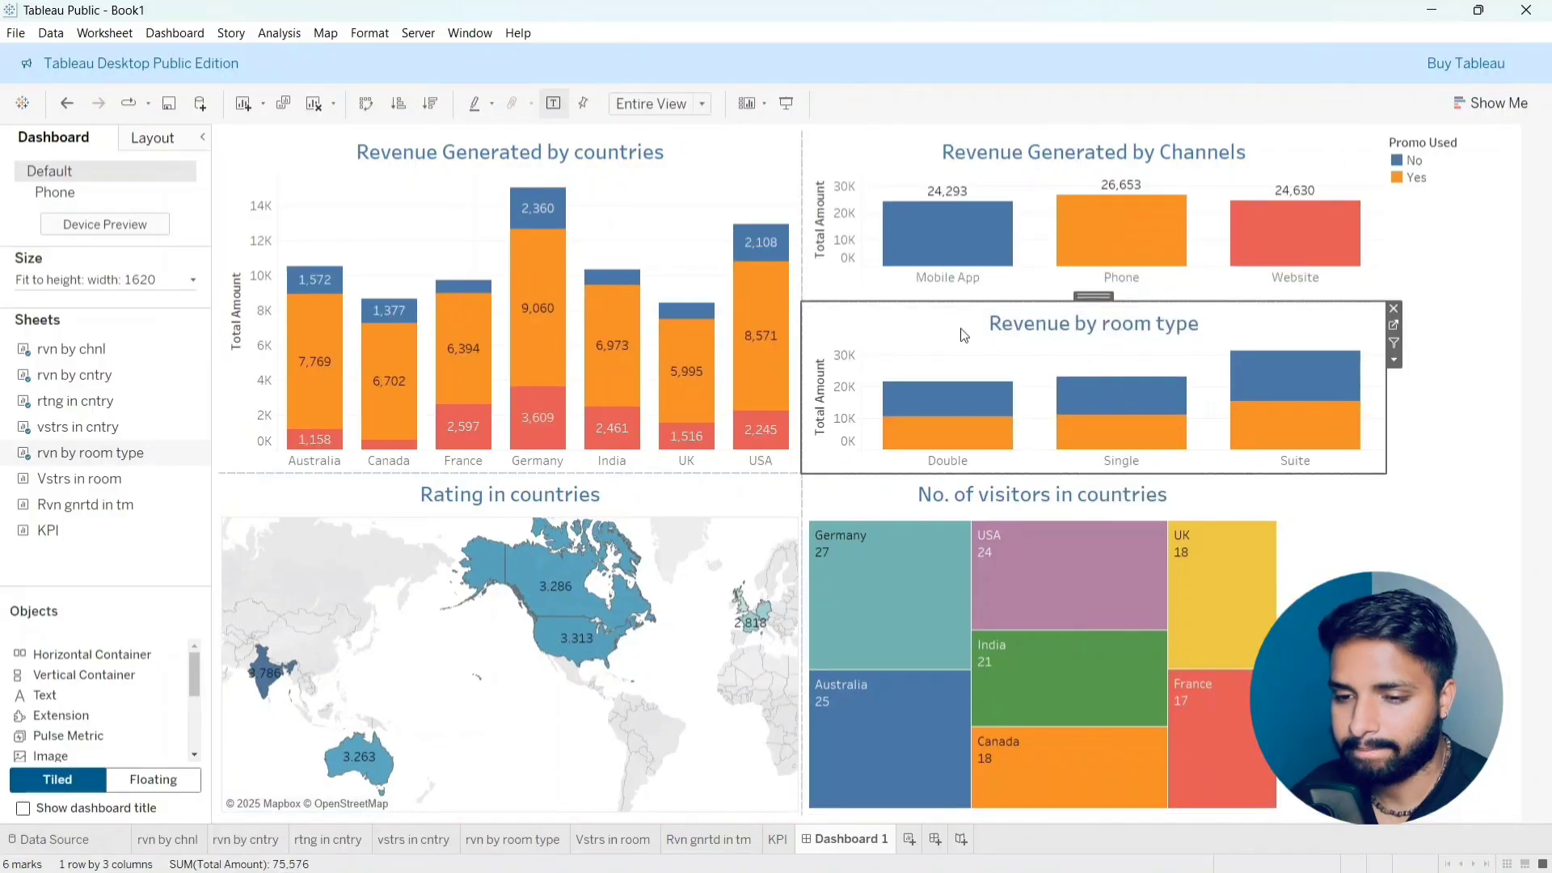
pyautogui.click(1467, 174)
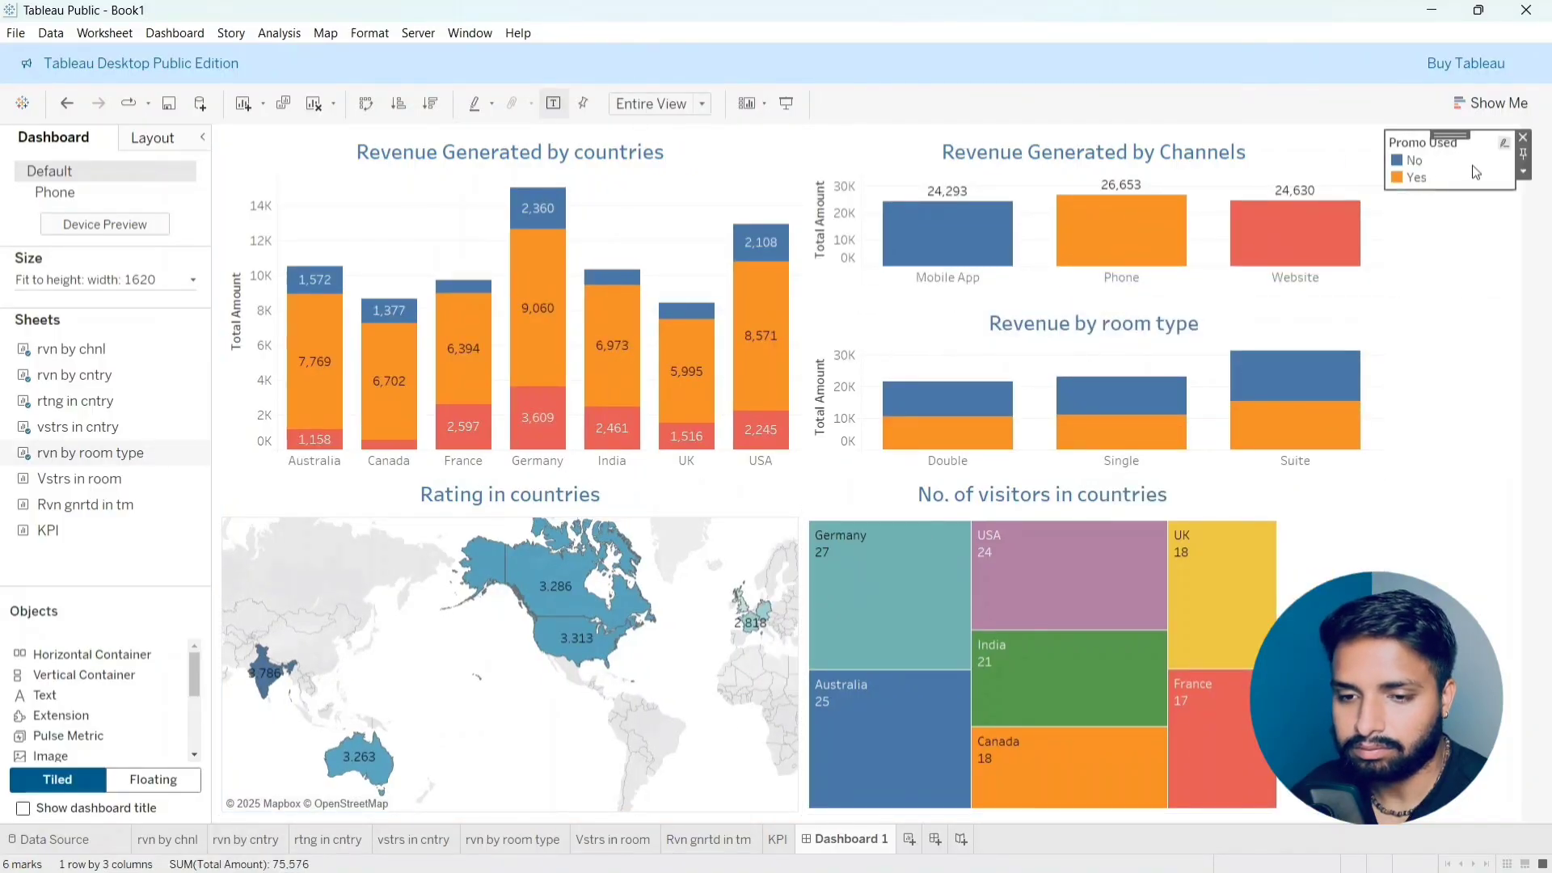
pyautogui.click(1523, 136)
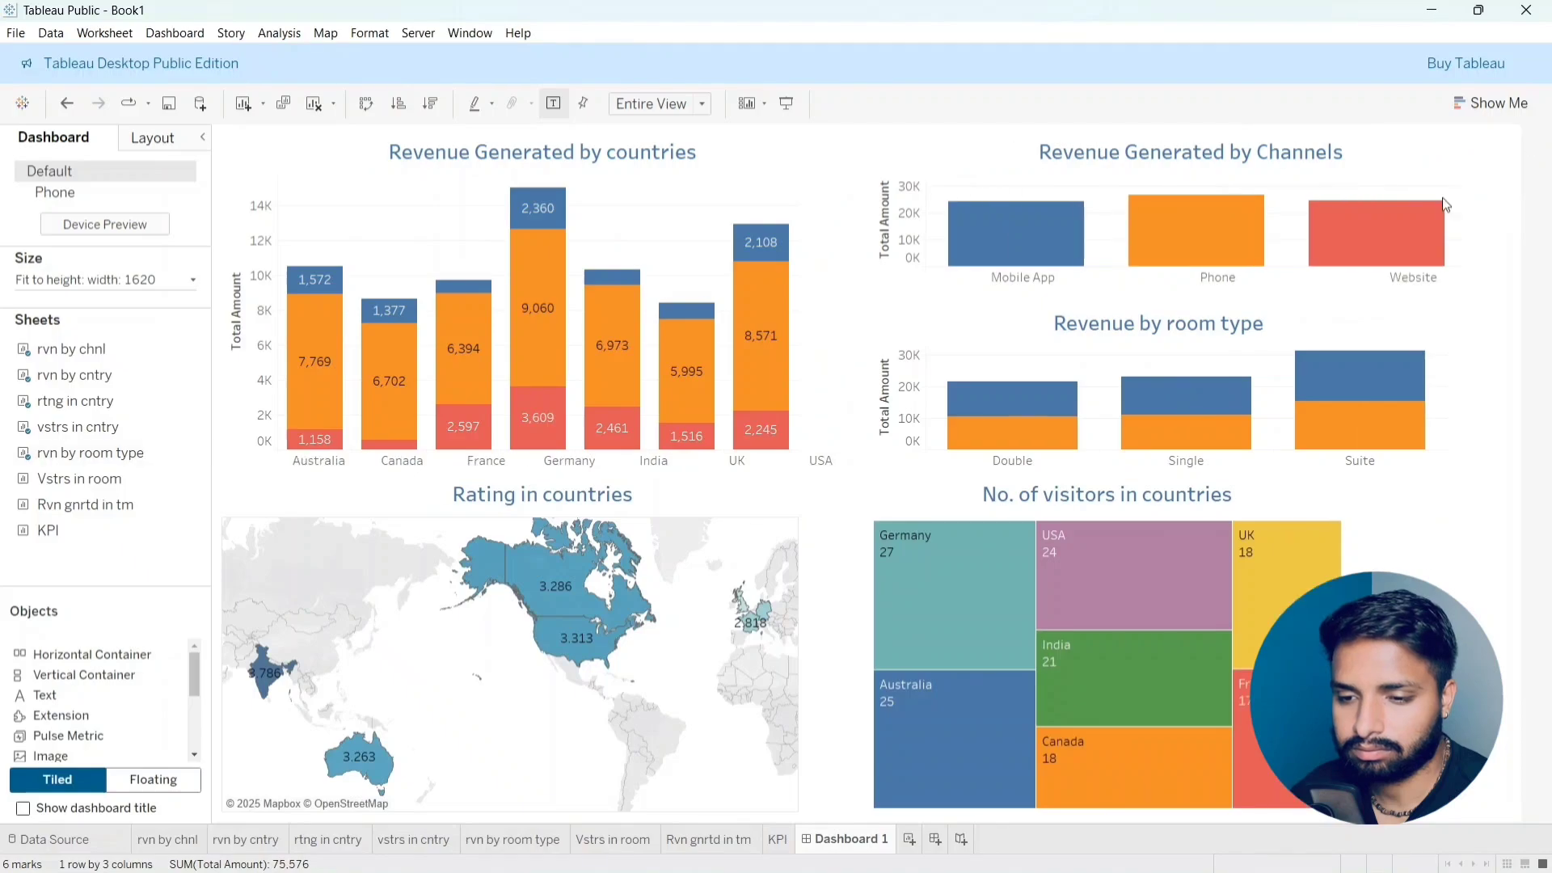
pyautogui.click(1307, 319)
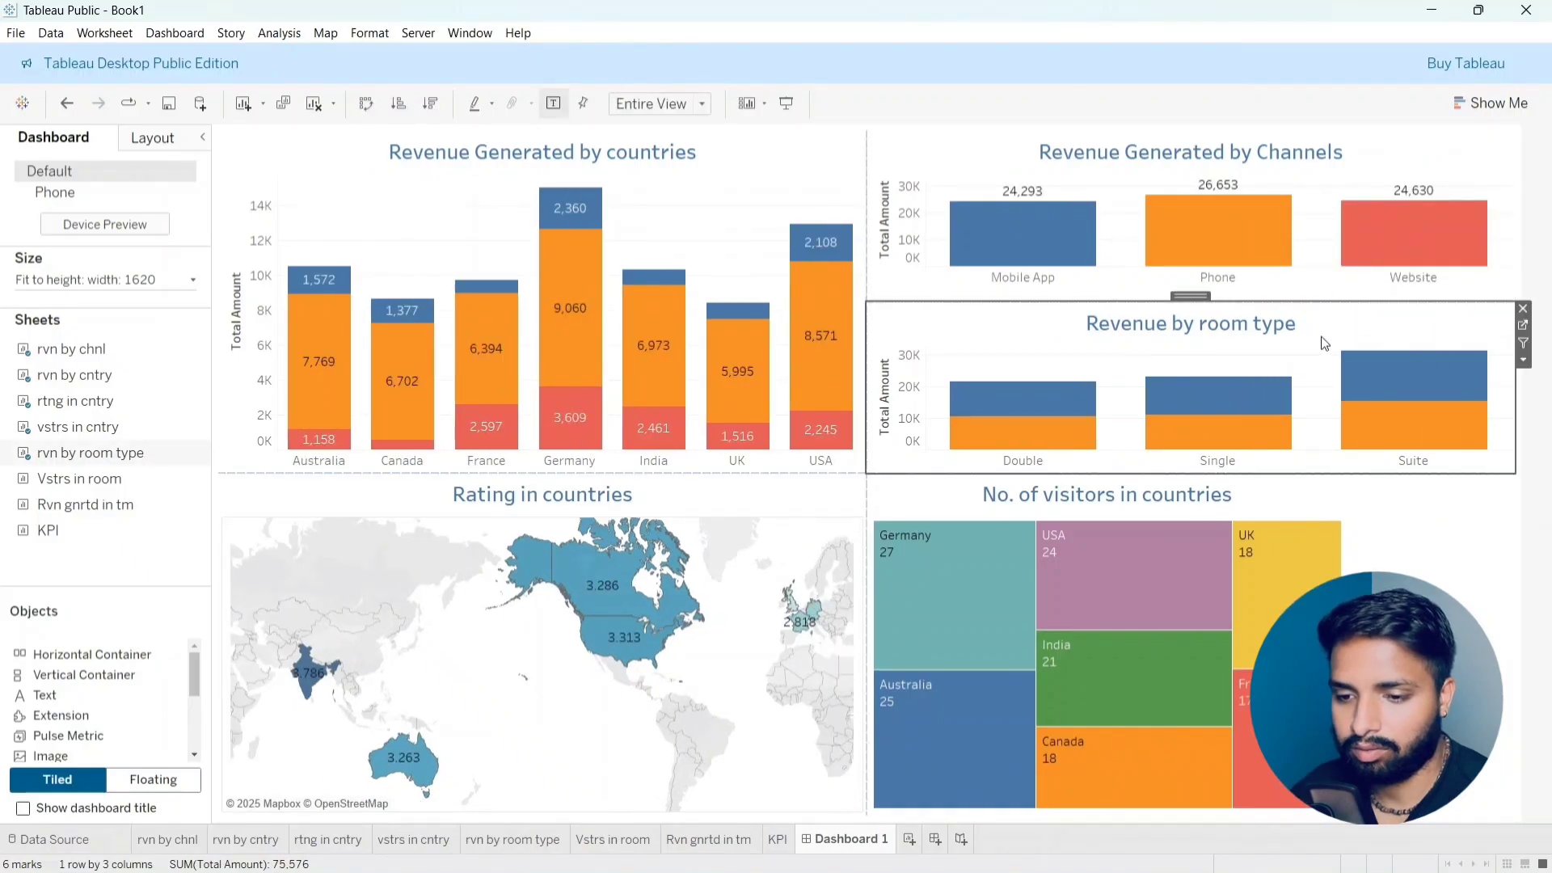
pyautogui.click(1522, 308)
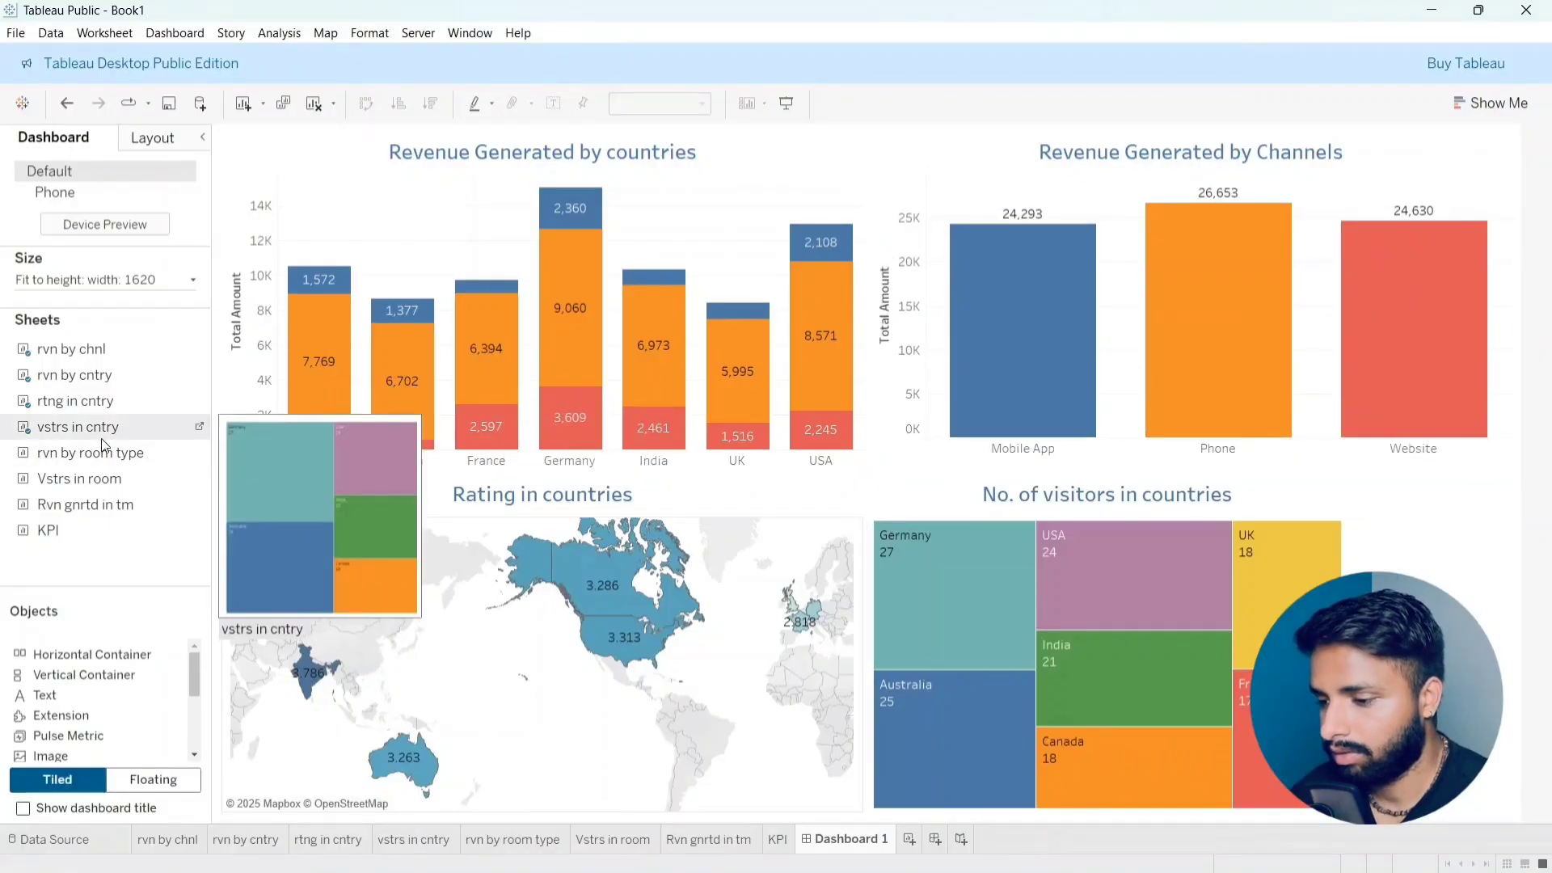
# Step: Place the rvn by room type sheet between the countries and channels revenue charts and remove its Promo Used legend
pyautogui.moveTo(84, 458); pyautogui.dragTo(889, 280)
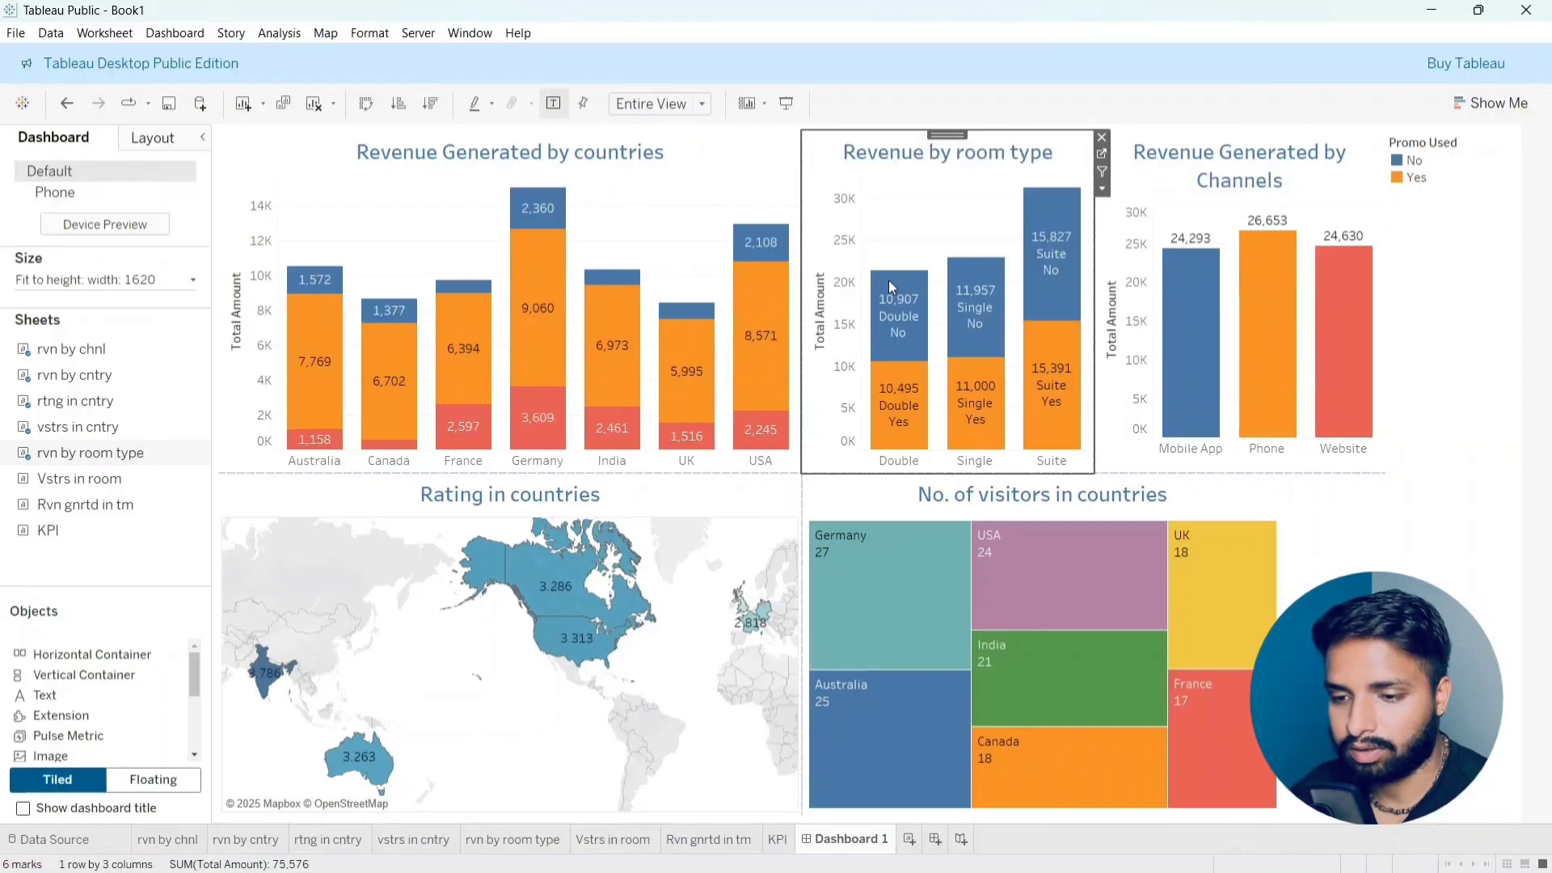
pyautogui.click(1442, 171)
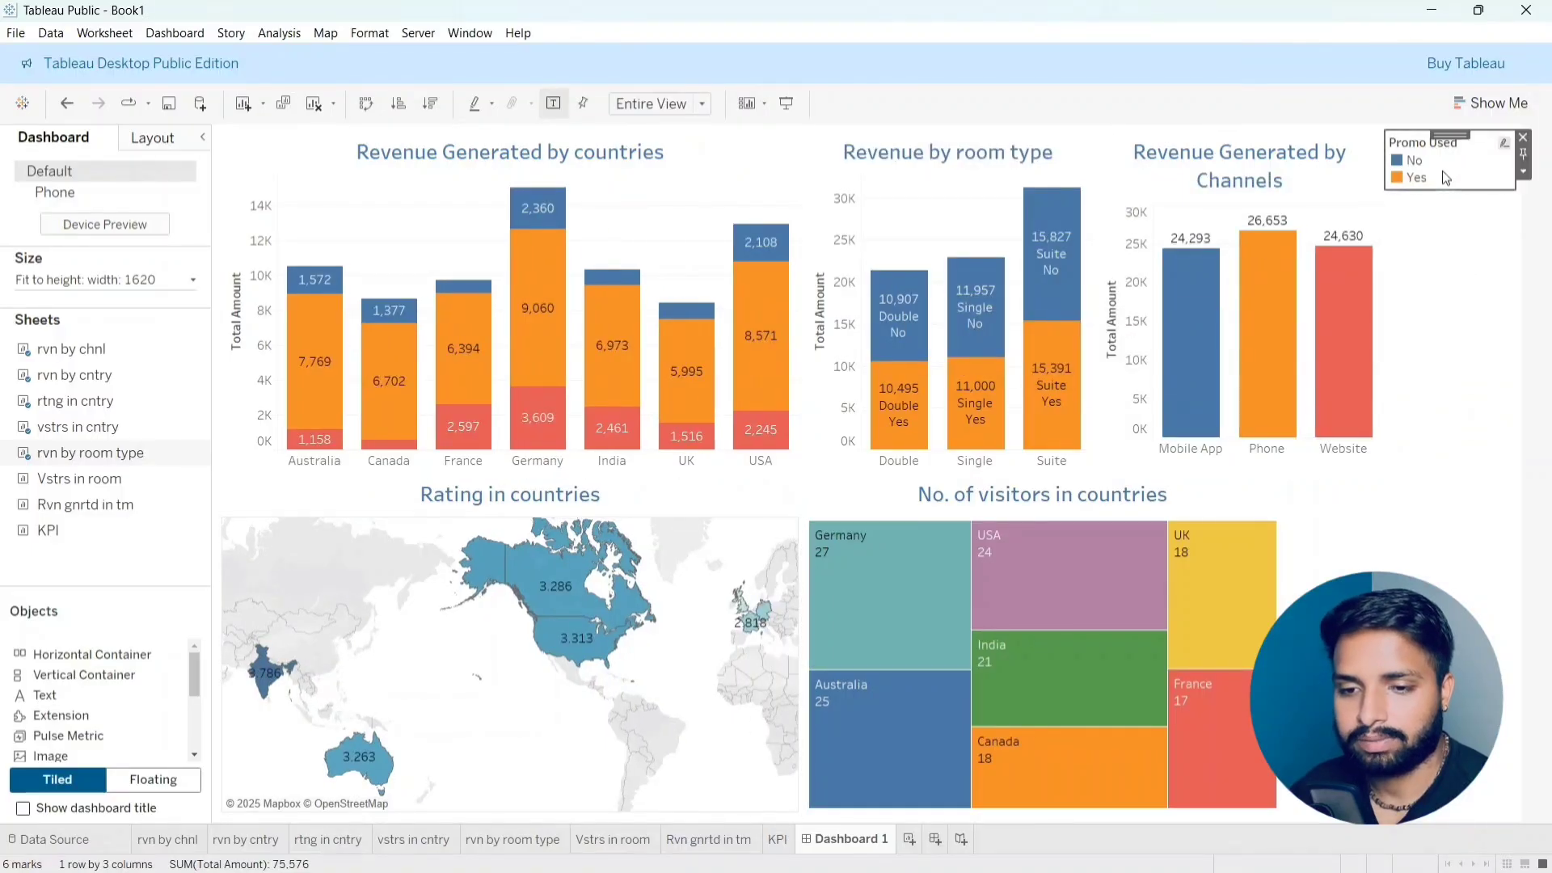
pyautogui.click(1523, 139)
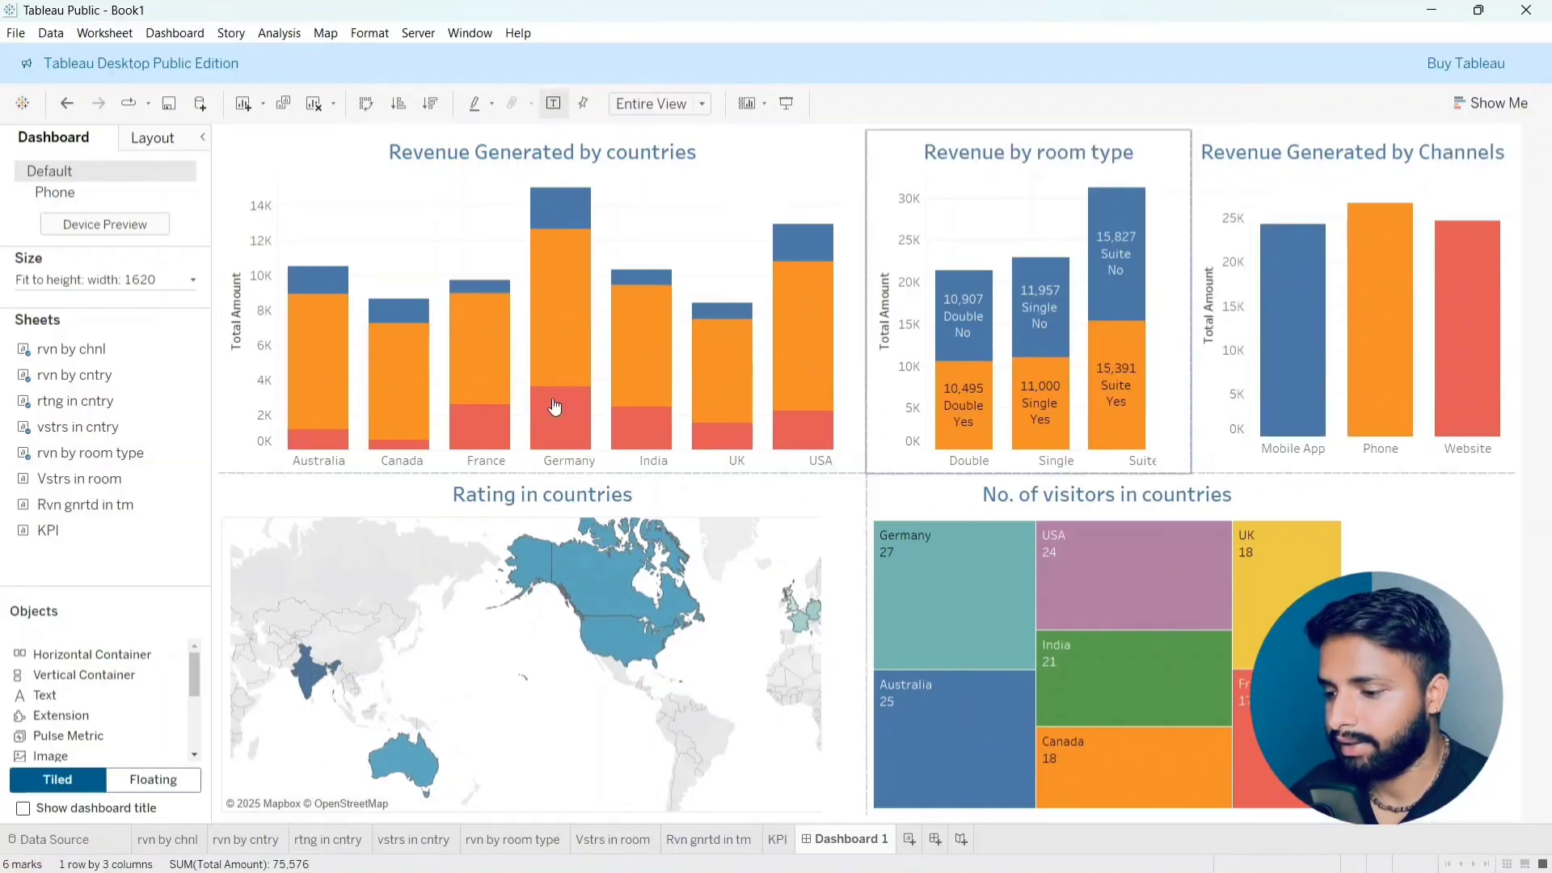
# Step: Insert the Vstrs in room sheet between the rating map and the visitors treemap, and remove its Room Type legend
pyautogui.moveTo(141, 488); pyautogui.dragTo(676, 616)
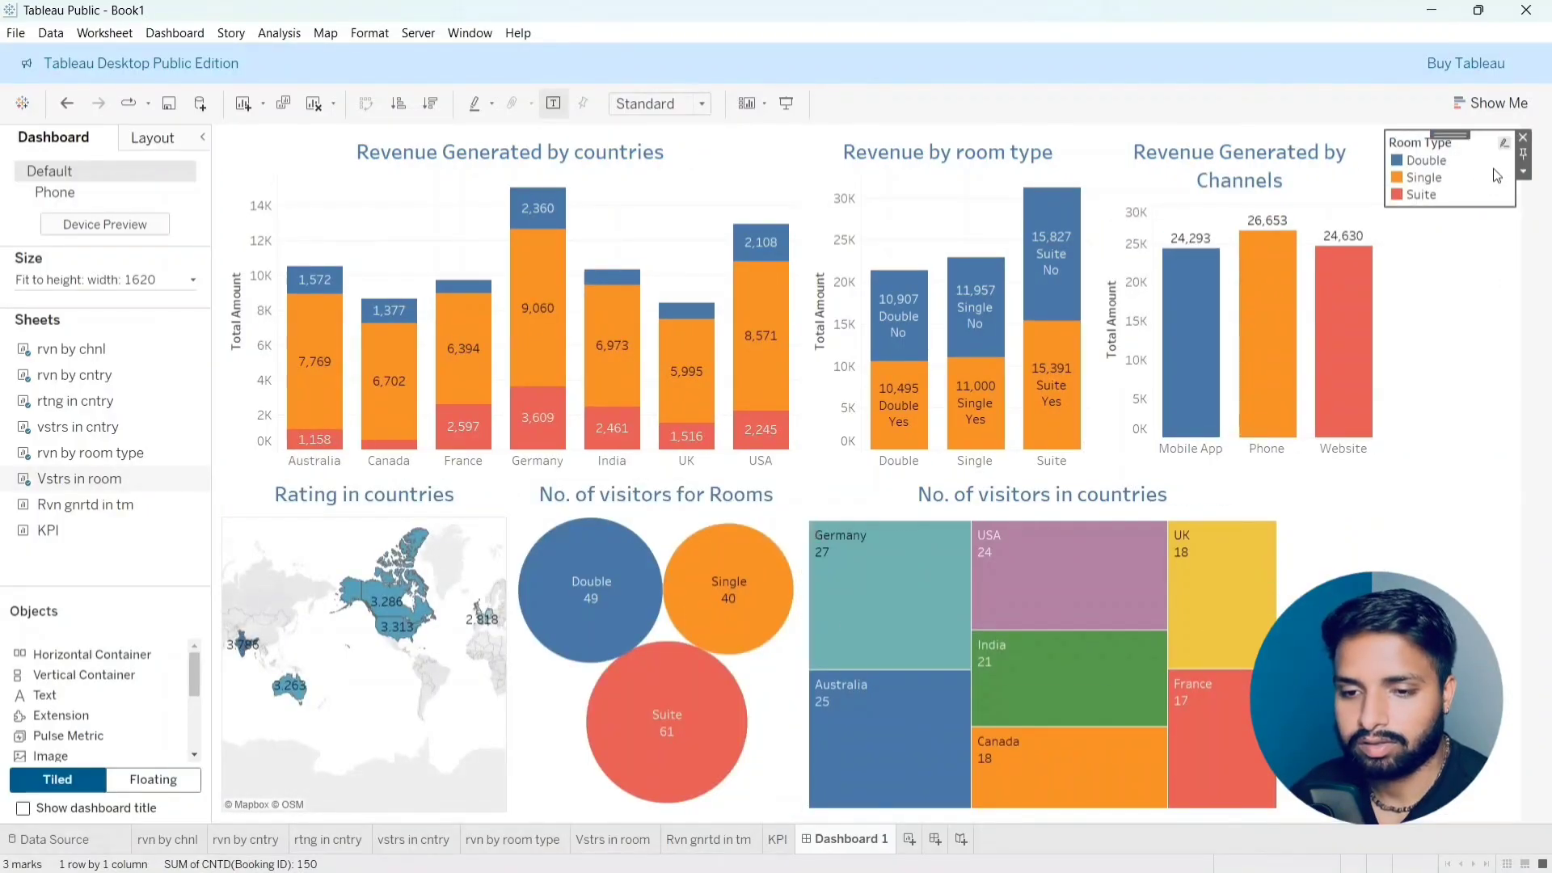
pyautogui.click(1522, 137)
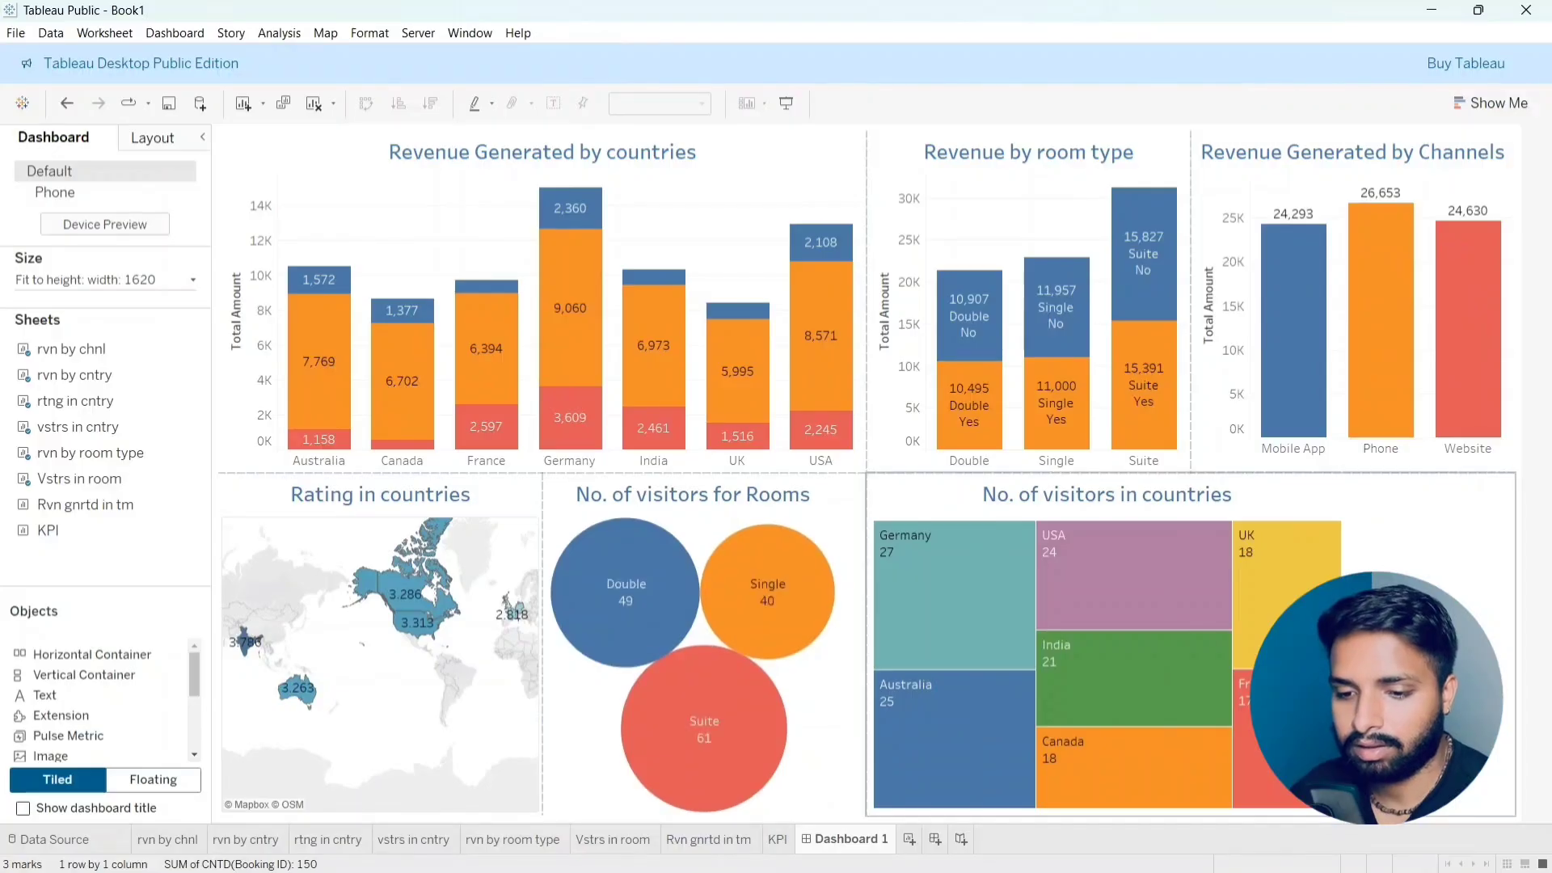
# Step: Place the Rvn gnrtd in tm sheet below the visitors in countries treemap and remove its booking quarter legend
pyautogui.moveTo(185, 524)
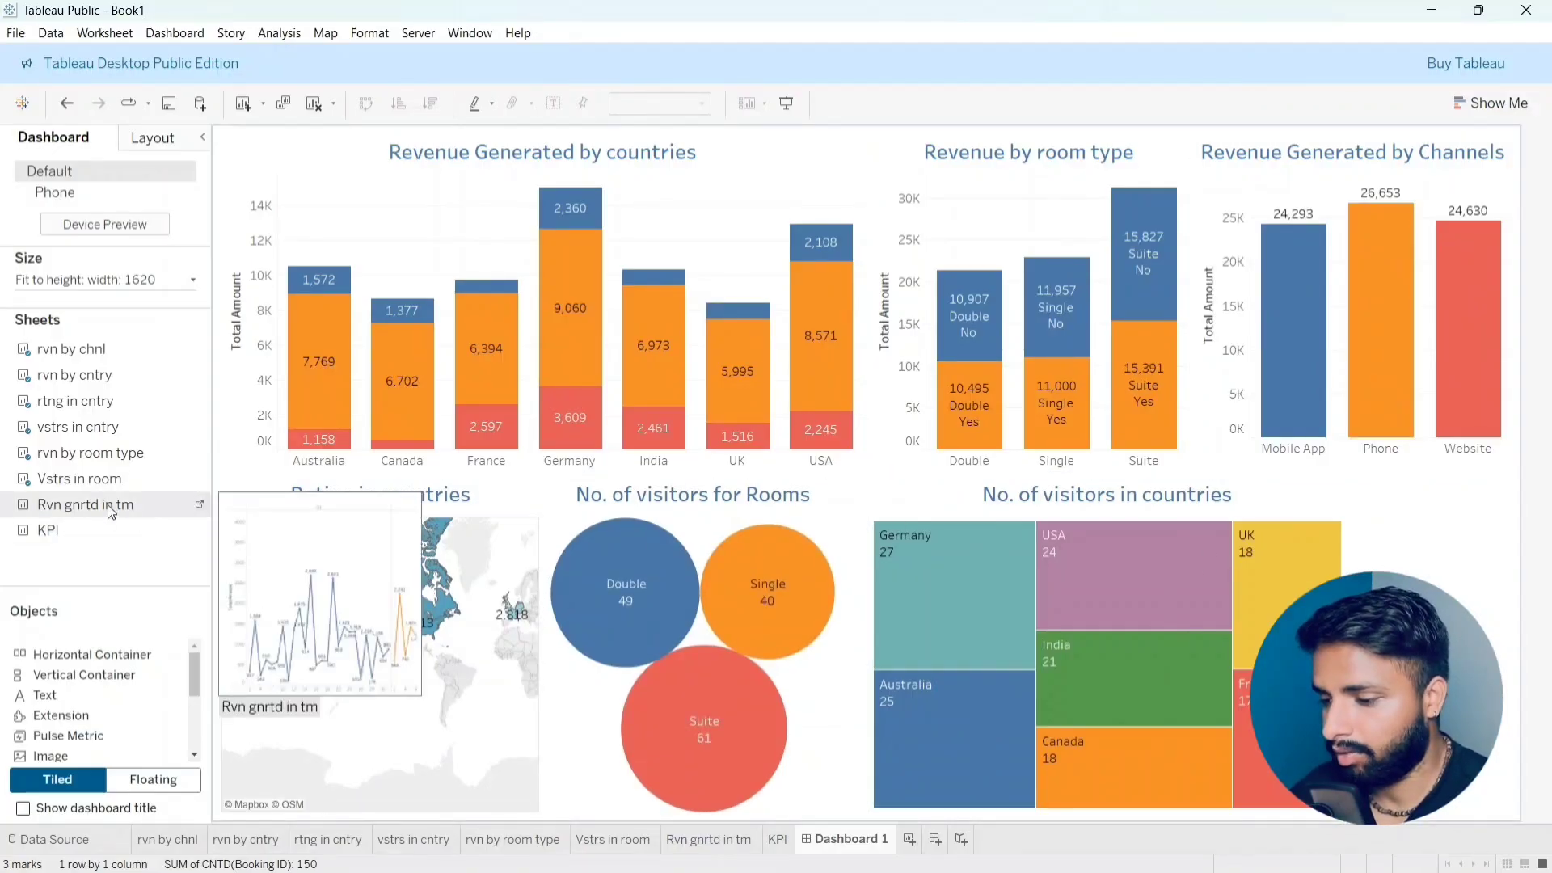
pyautogui.moveTo(110, 511)
pyautogui.mouseDown()
pyautogui.moveTo(242, 501)
pyautogui.moveTo(380, 646)
pyautogui.moveTo(1133, 705)
pyautogui.moveTo(1097, 645)
pyautogui.moveTo(1112, 710)
pyautogui.mouseUp()
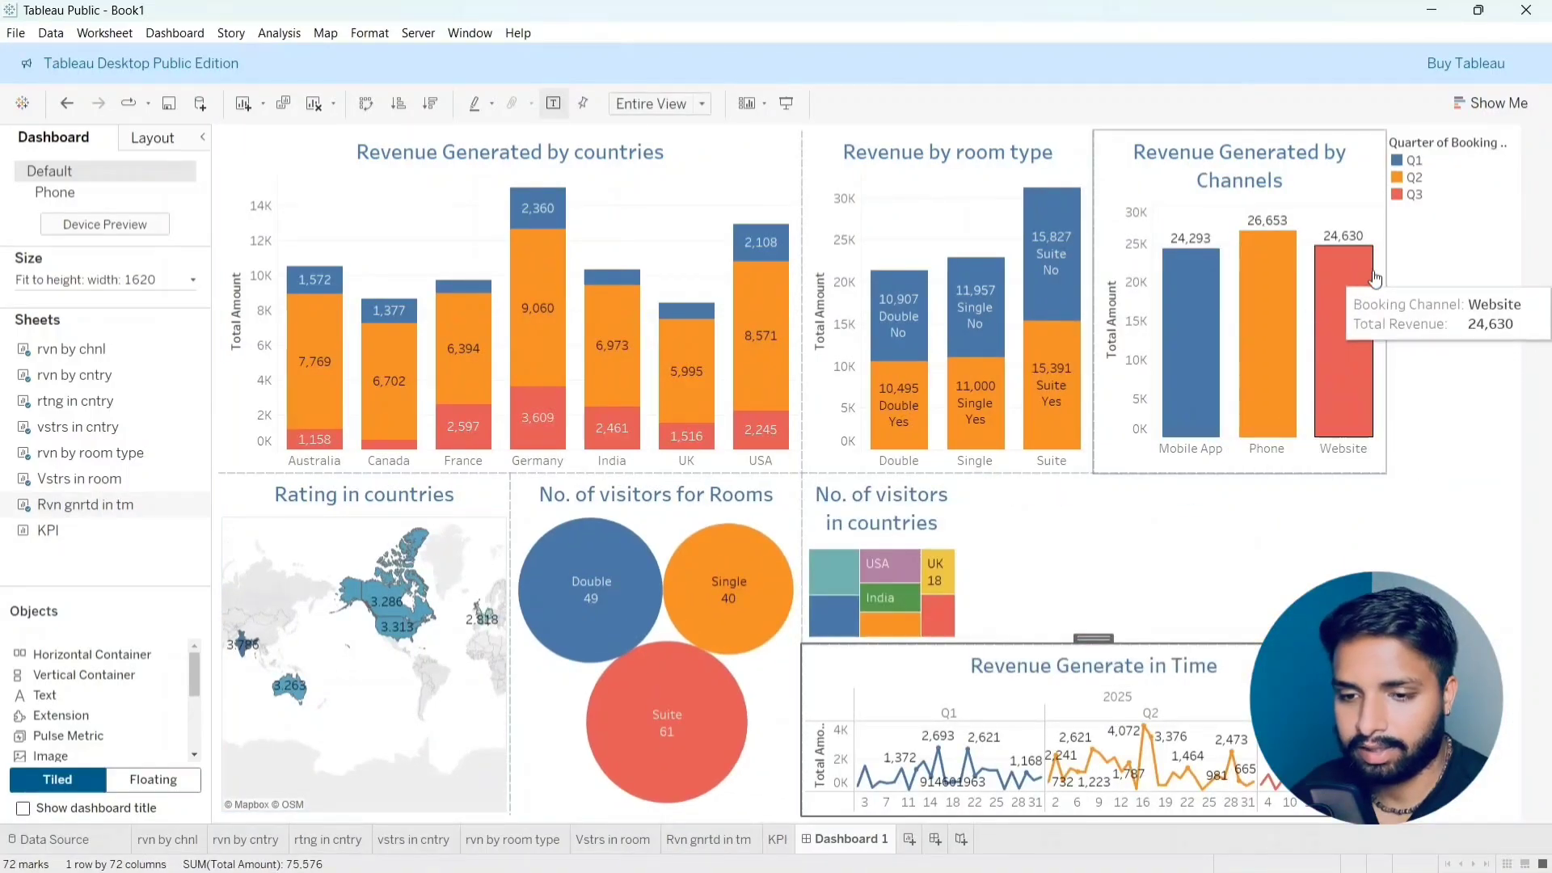
pyautogui.click(1460, 220)
pyautogui.click(1481, 186)
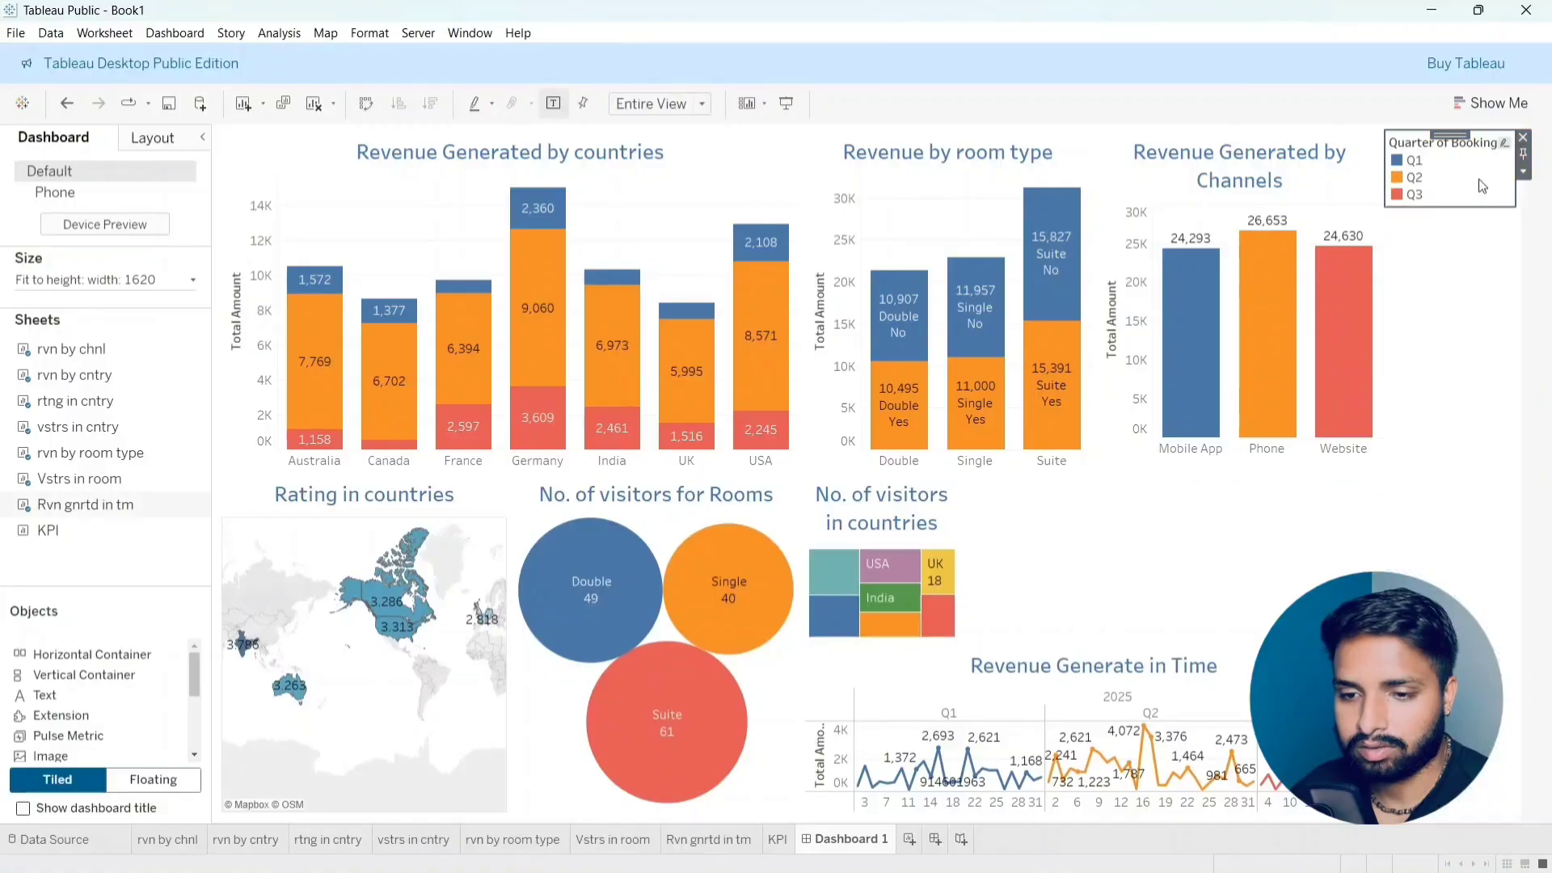
pyautogui.click(1522, 138)
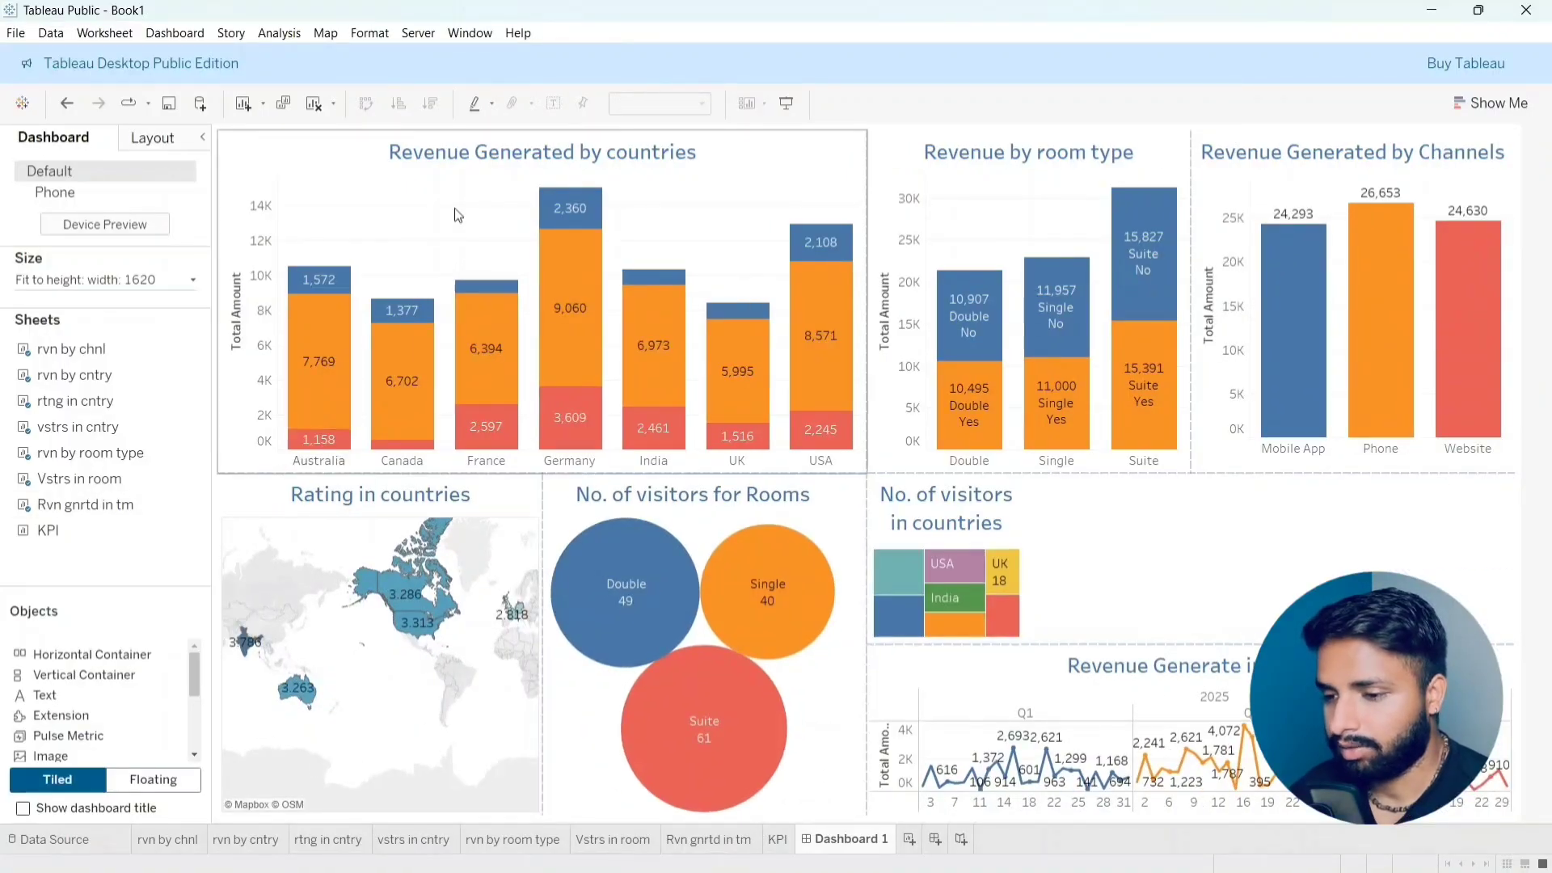
# Step: Check the fit setting of the Revenue Generated by countries, Revenue by room type and Revenue Generated by Channels charts
pyautogui.click(779, 179)
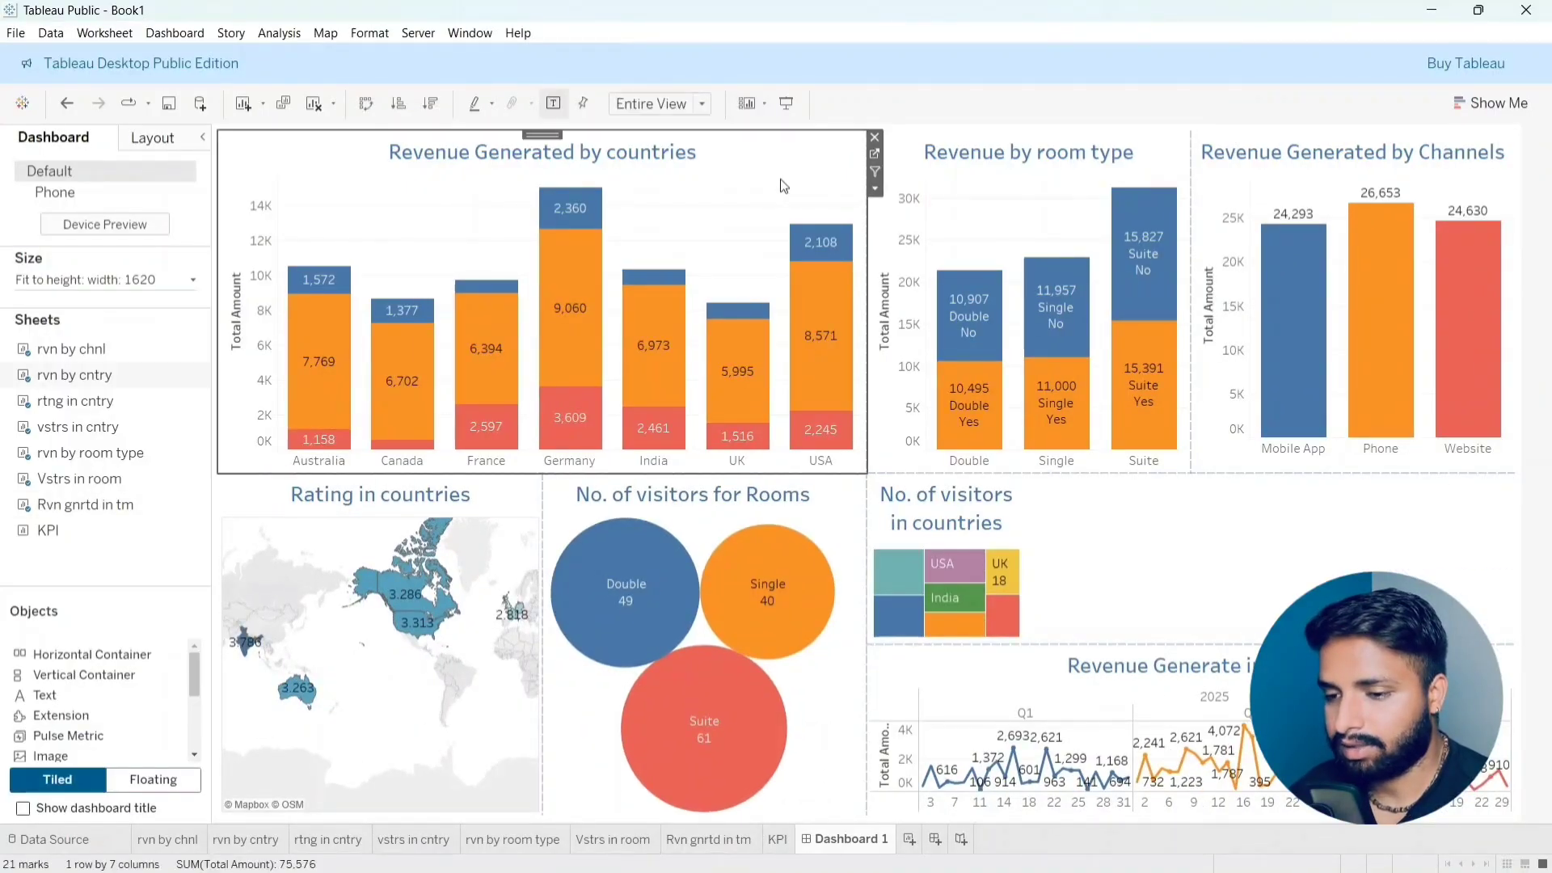
pyautogui.click(877, 193)
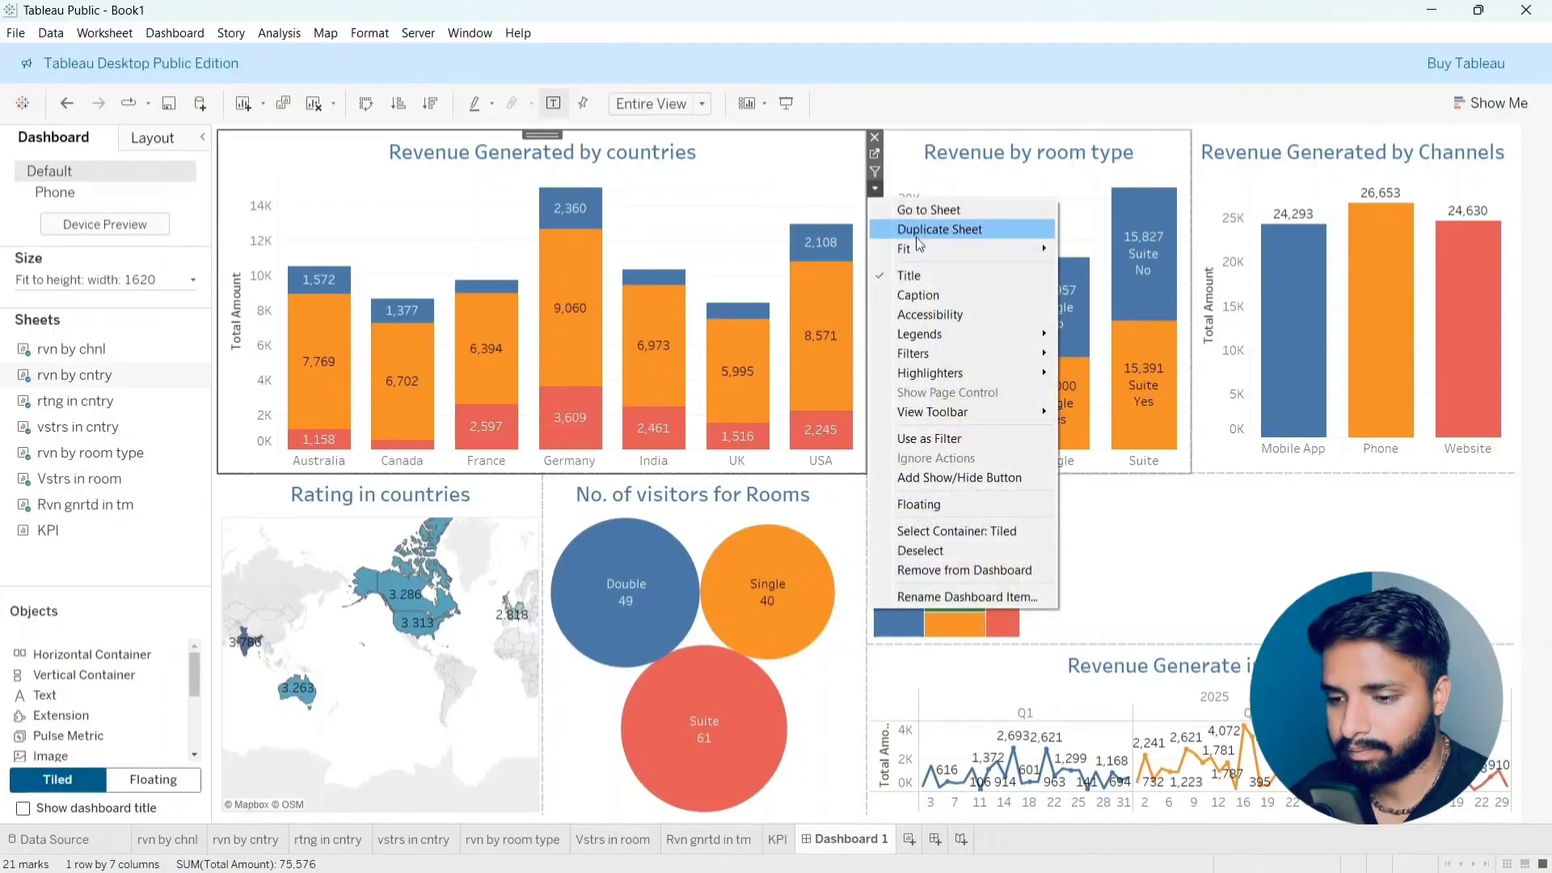
pyautogui.moveTo(919, 253)
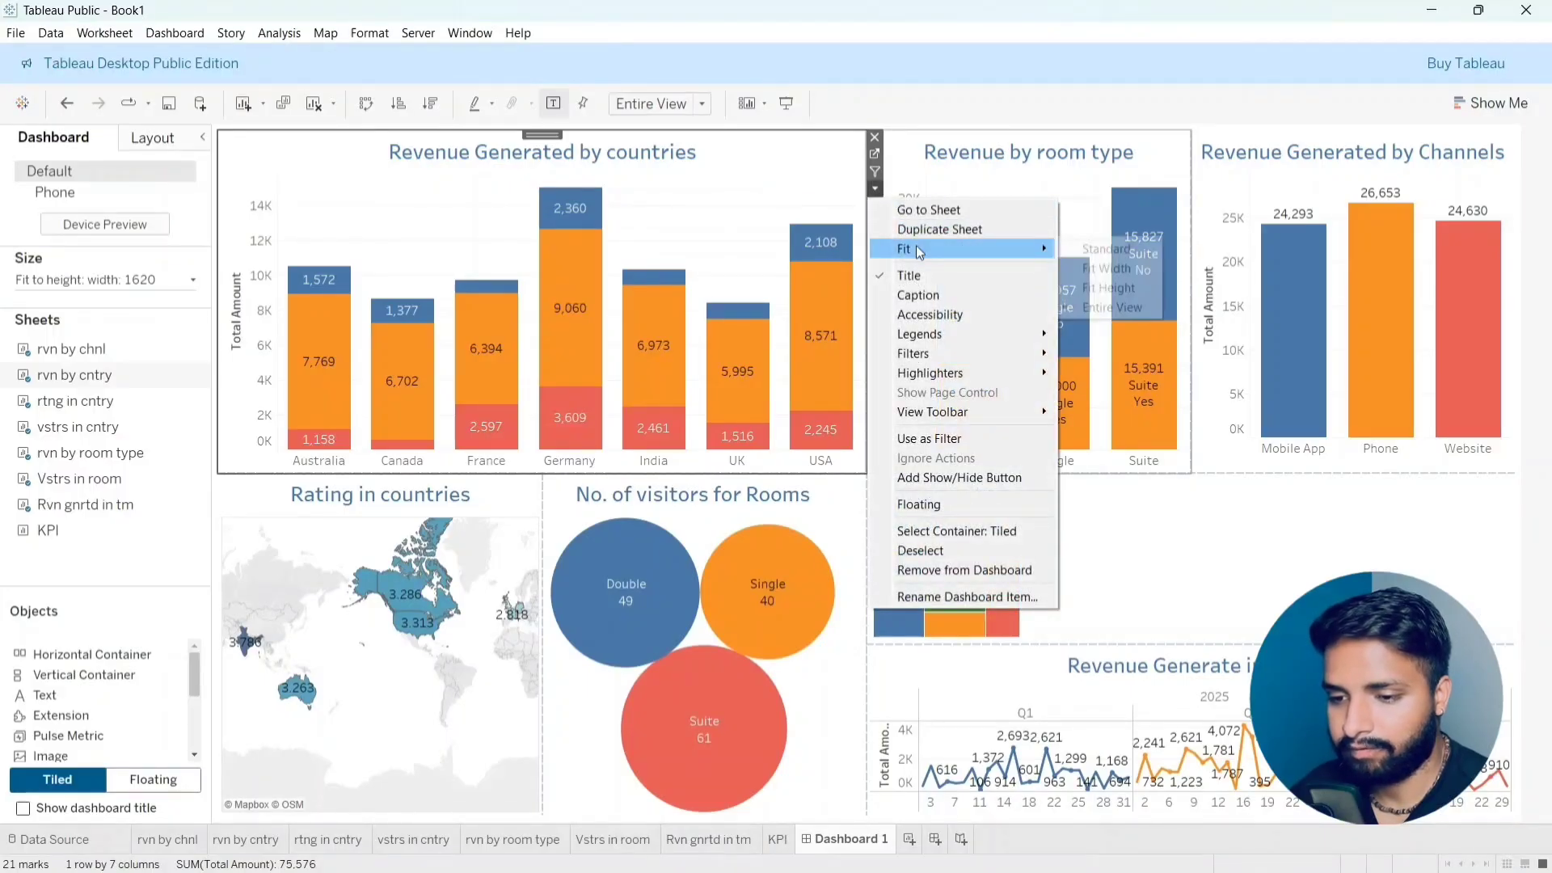
pyautogui.click(1152, 158)
pyautogui.click(1151, 158)
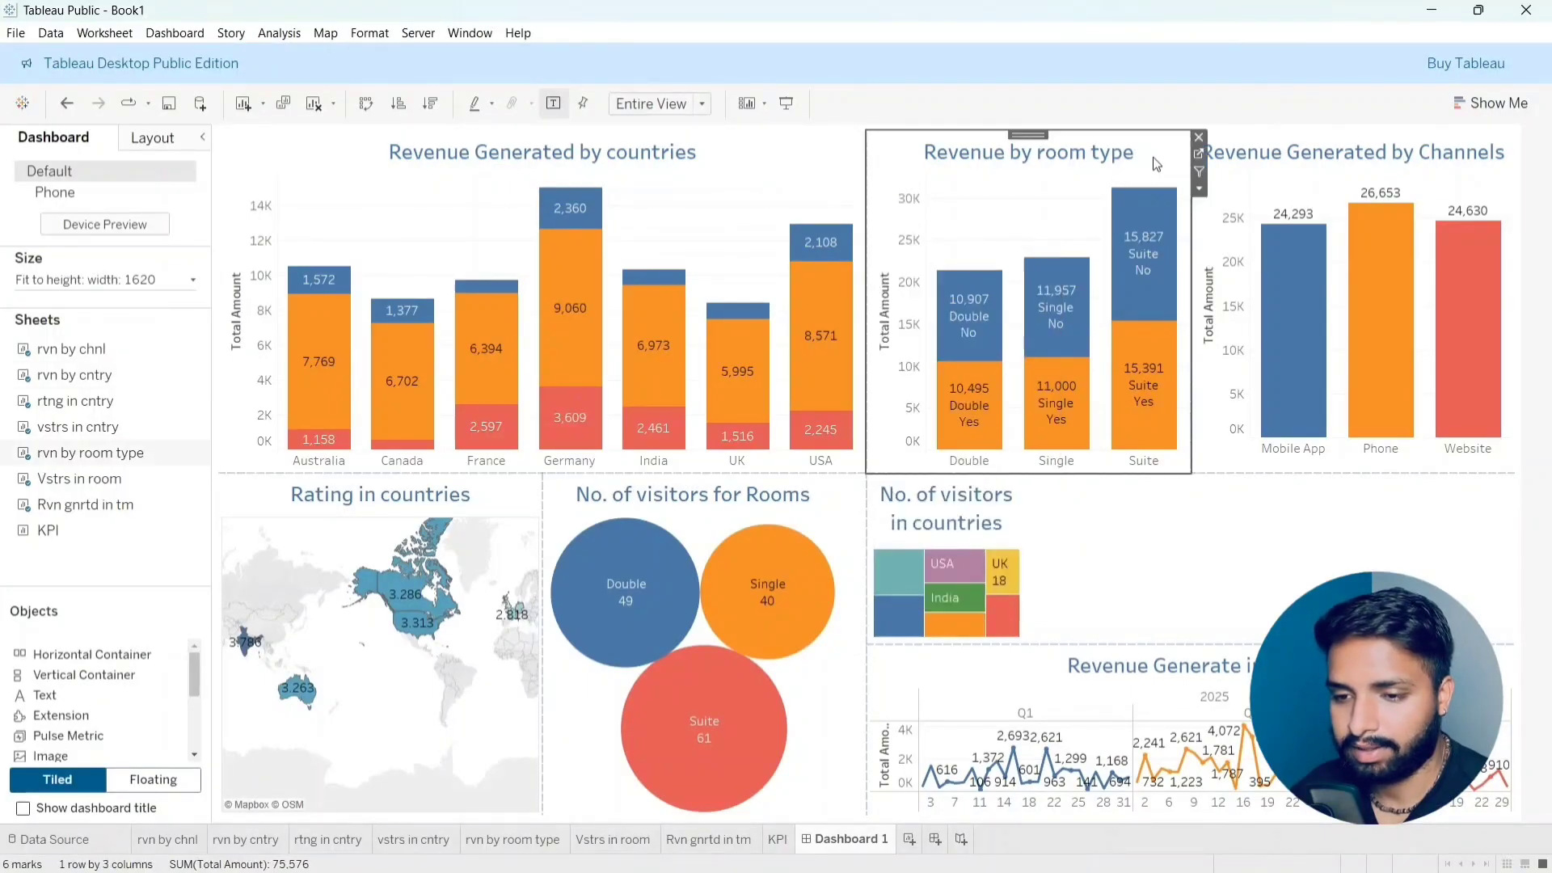
pyautogui.click(1198, 189)
pyautogui.moveTo(1299, 251)
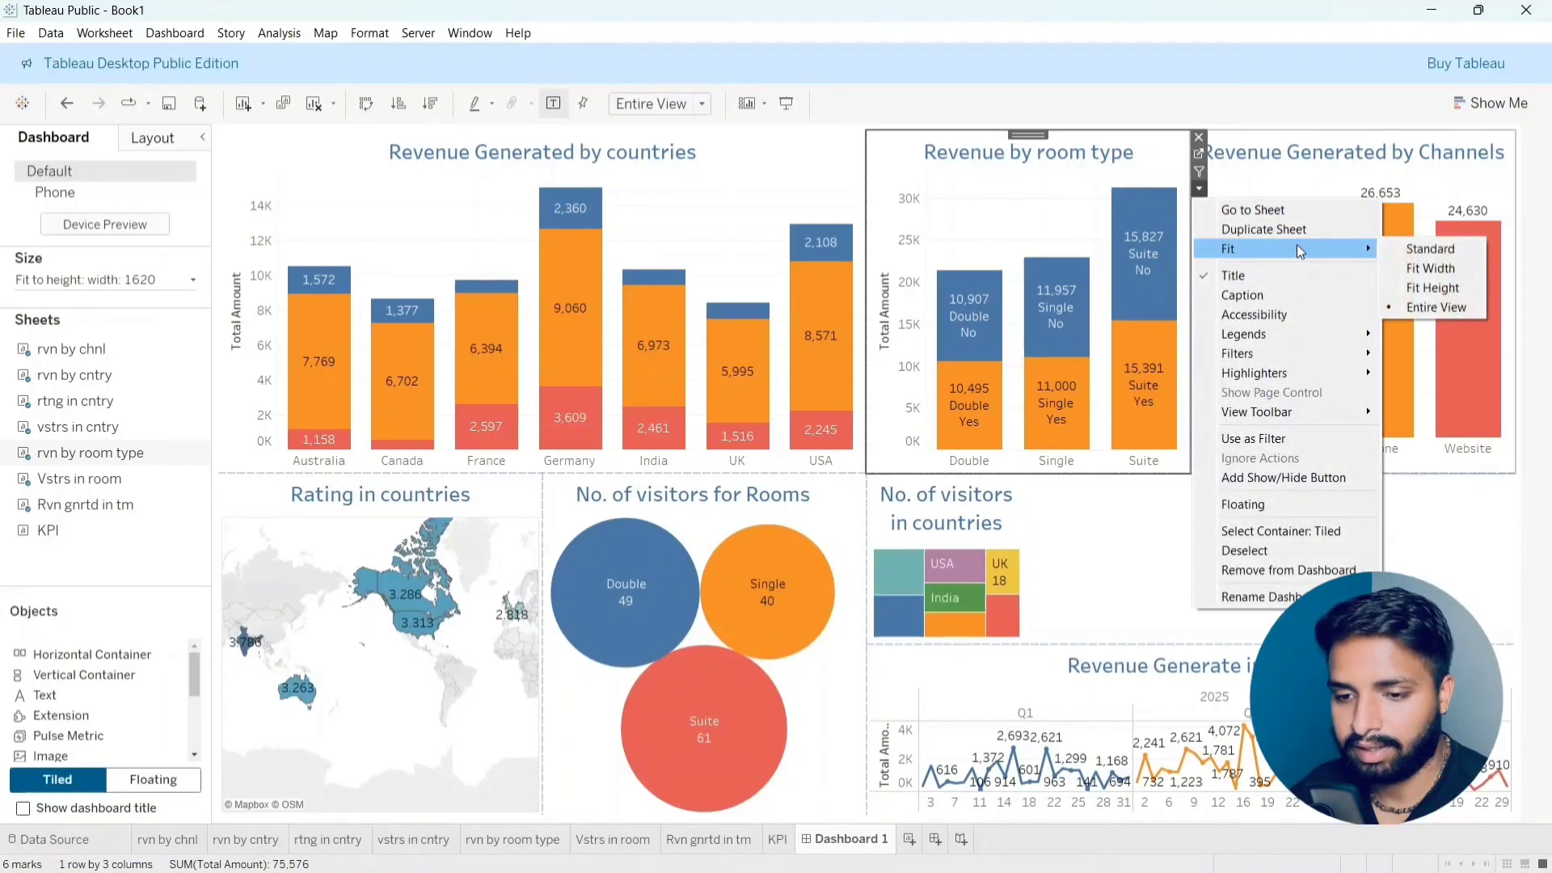
pyautogui.click(1471, 193)
pyautogui.click(1471, 192)
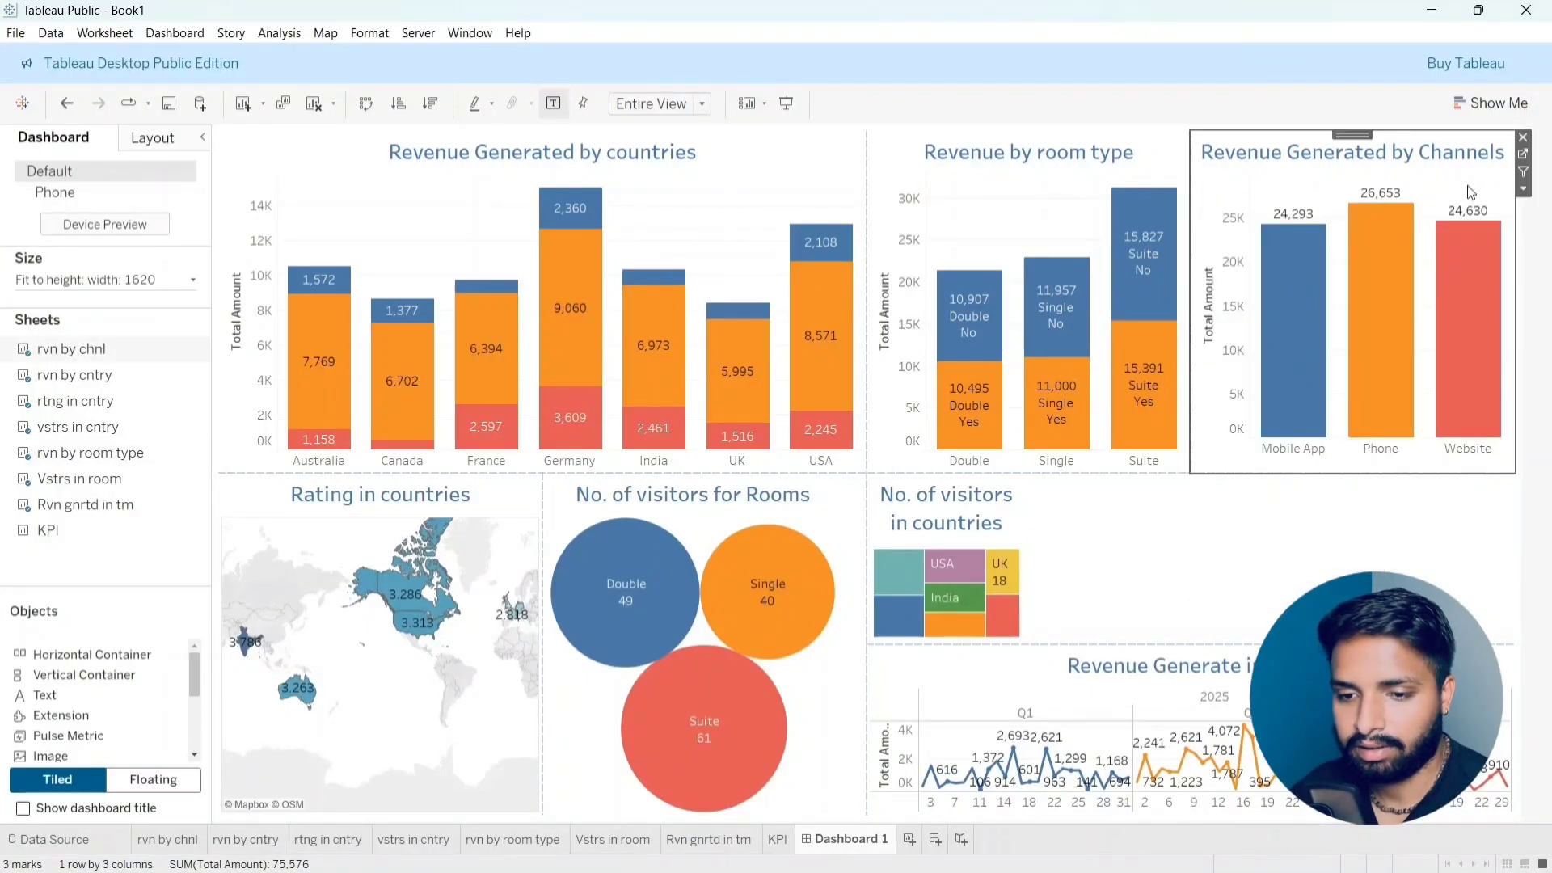
pyautogui.click(1524, 190)
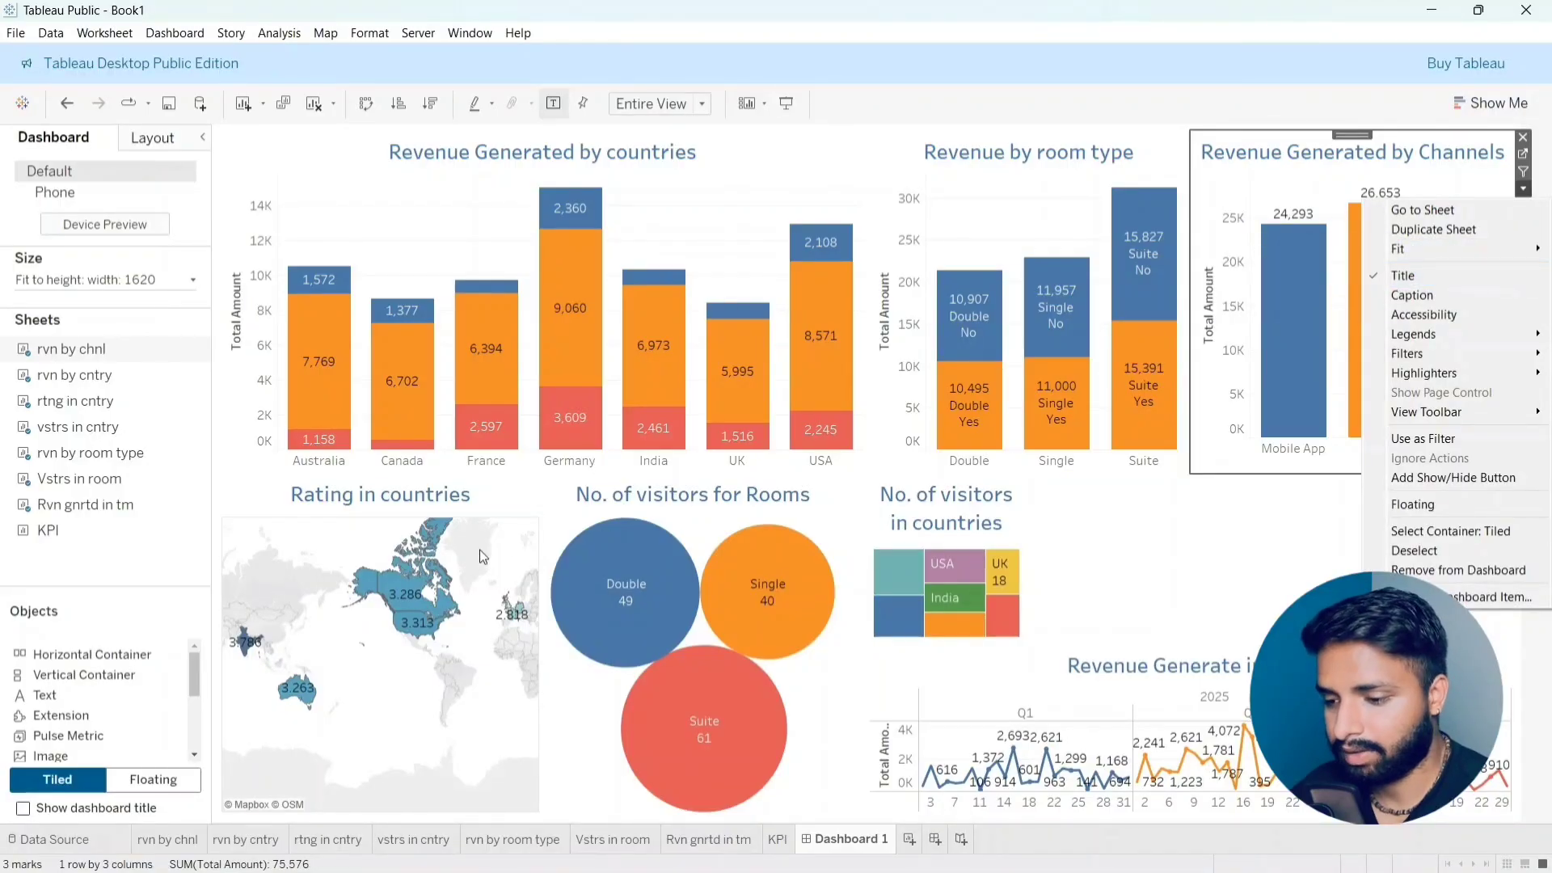
# Step: Set the fit of the No. of visitors for Rooms bubble chart to Entire View
pyautogui.click(847, 516)
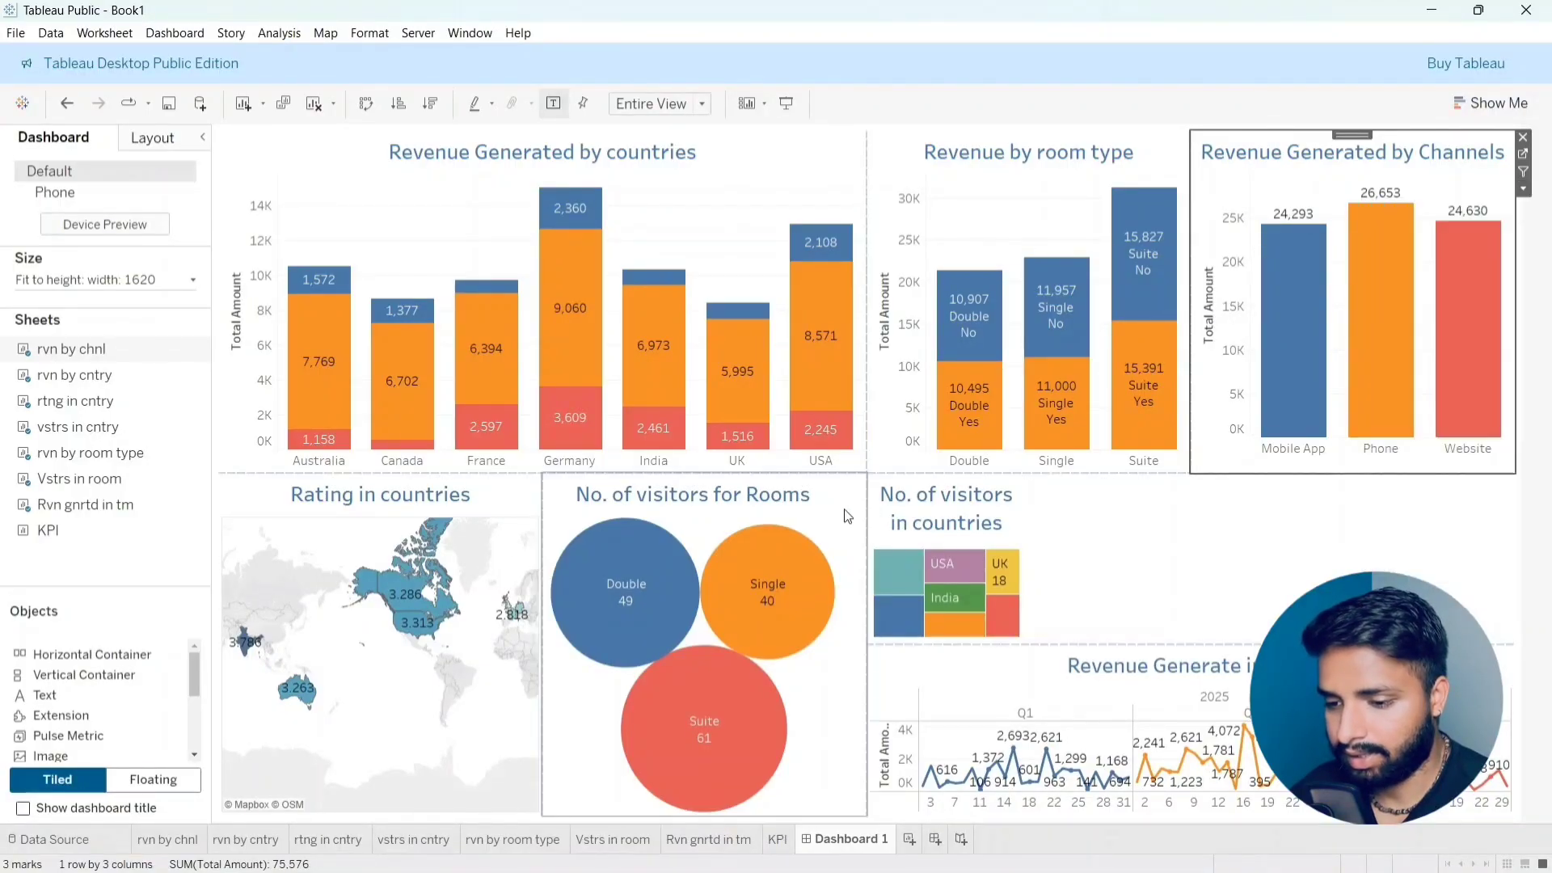
pyautogui.click(848, 517)
pyautogui.rightClick(873, 529)
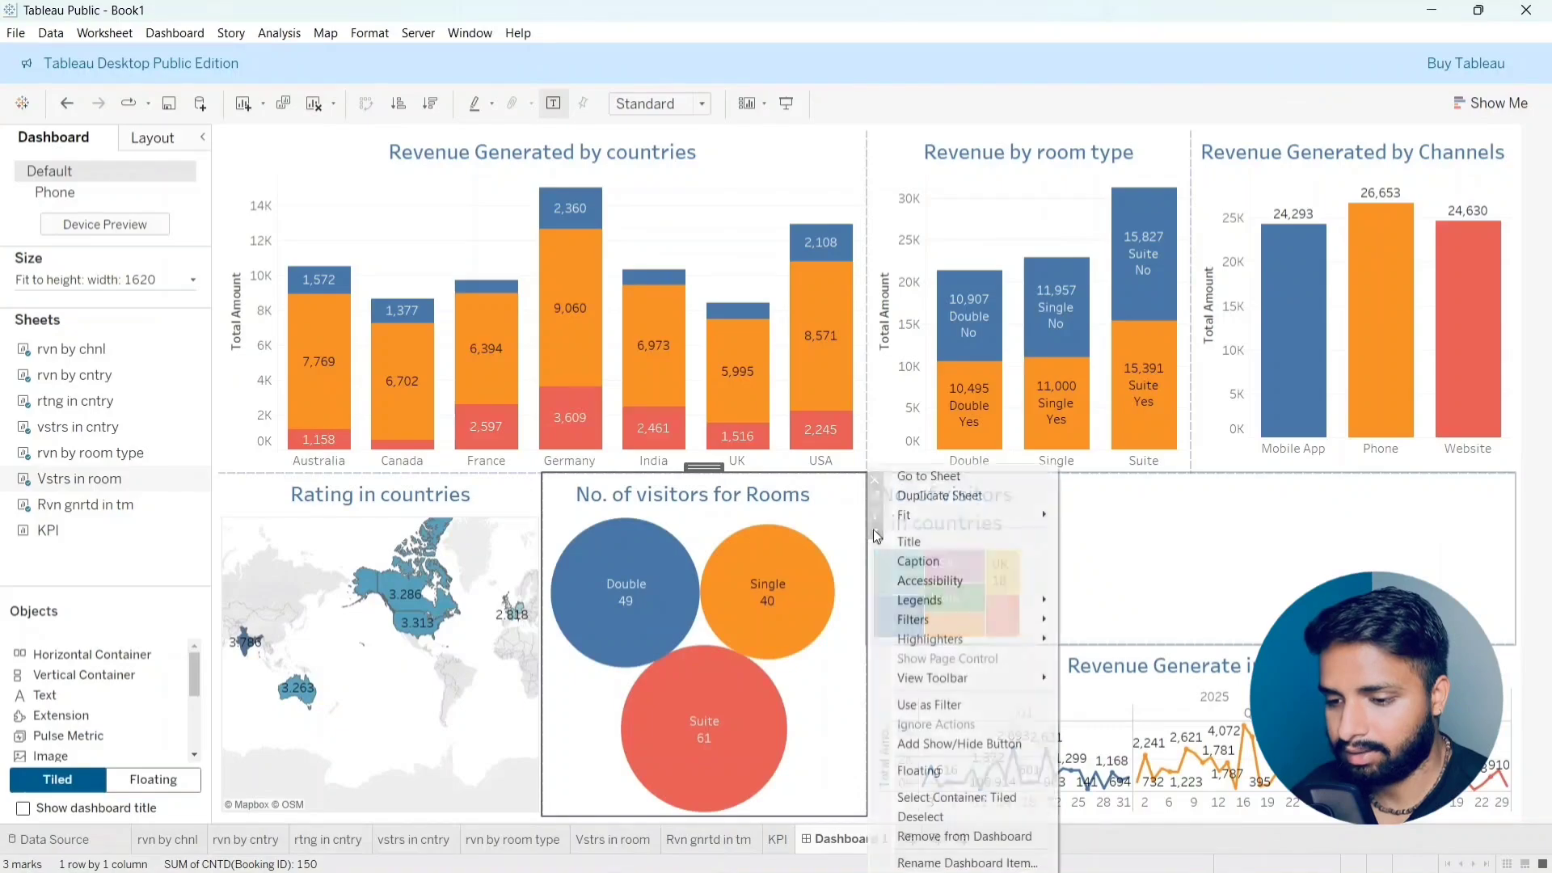
pyautogui.moveTo(977, 515)
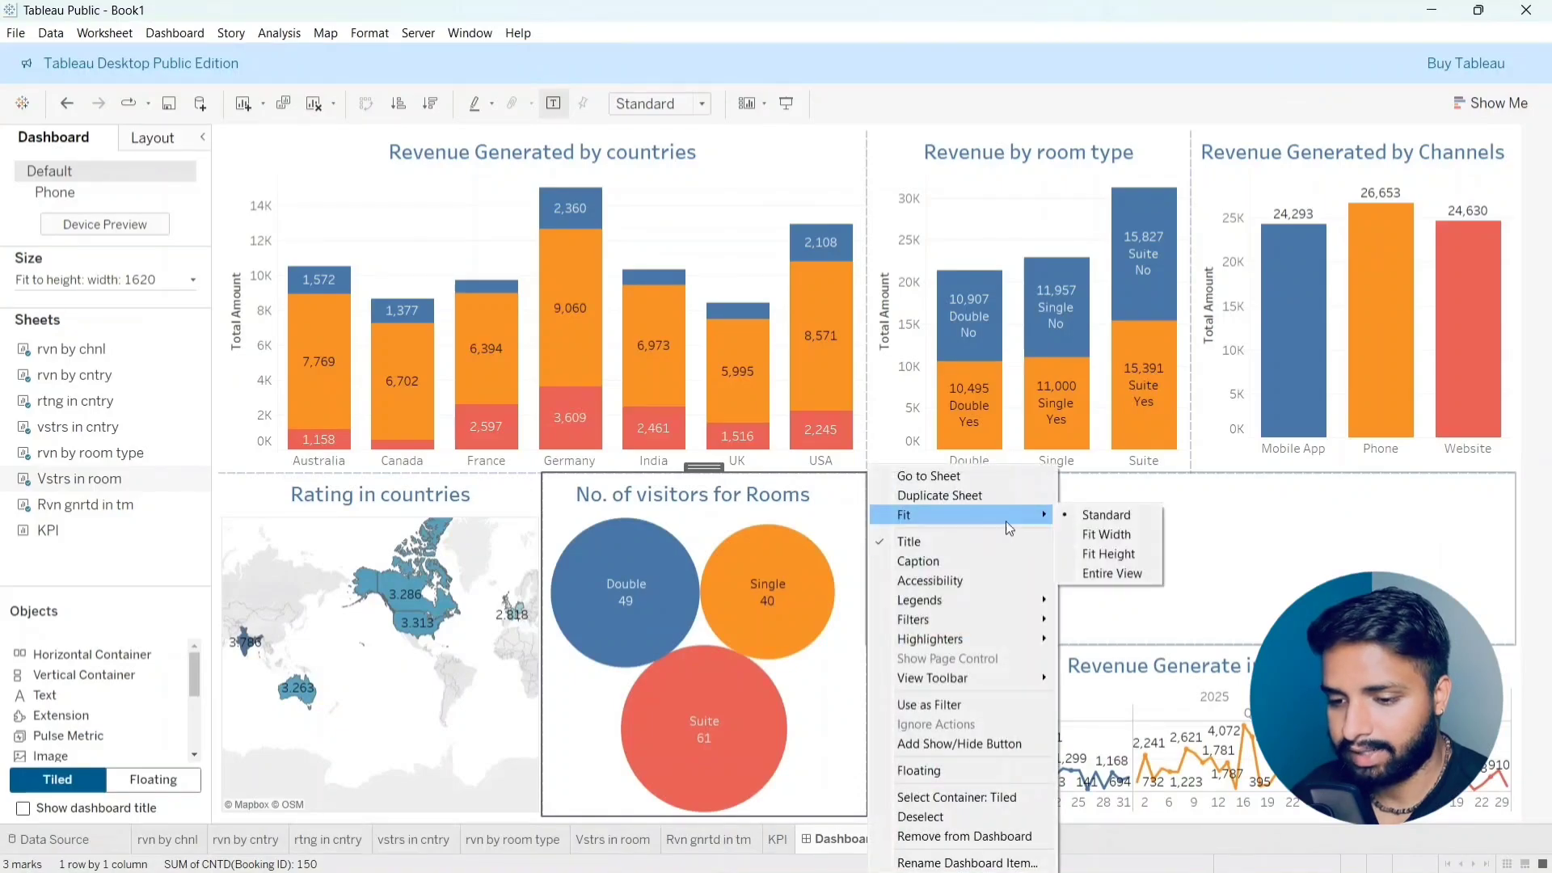
pyautogui.click(1080, 574)
# Step: Make the No. of visitors in countries treemap fill its dashboard area with the Entire View fit
pyautogui.click(1080, 524)
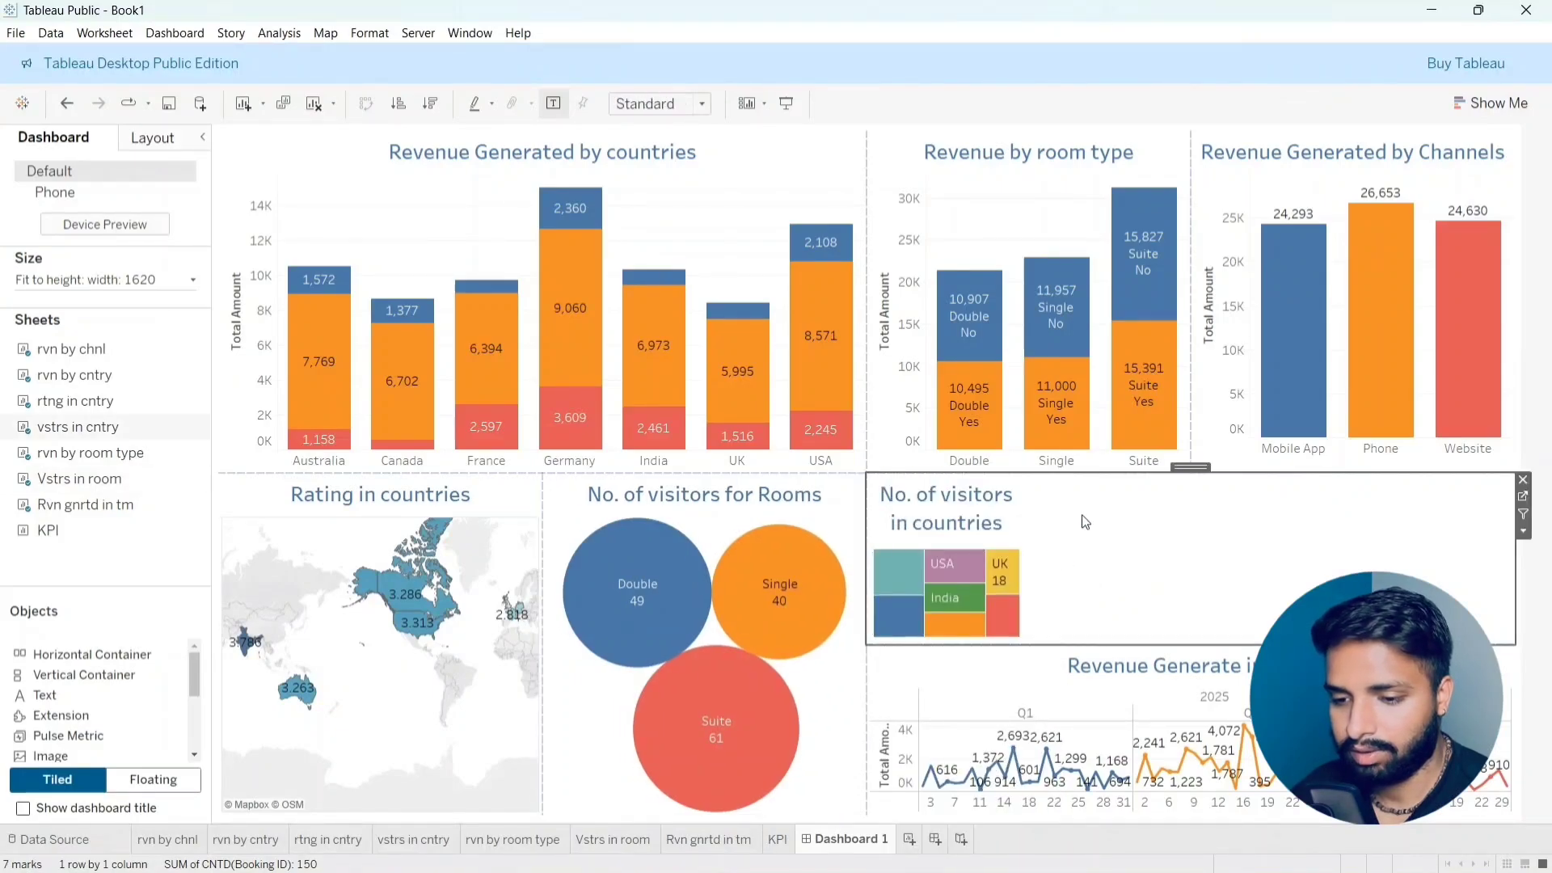
pyautogui.click(1533, 536)
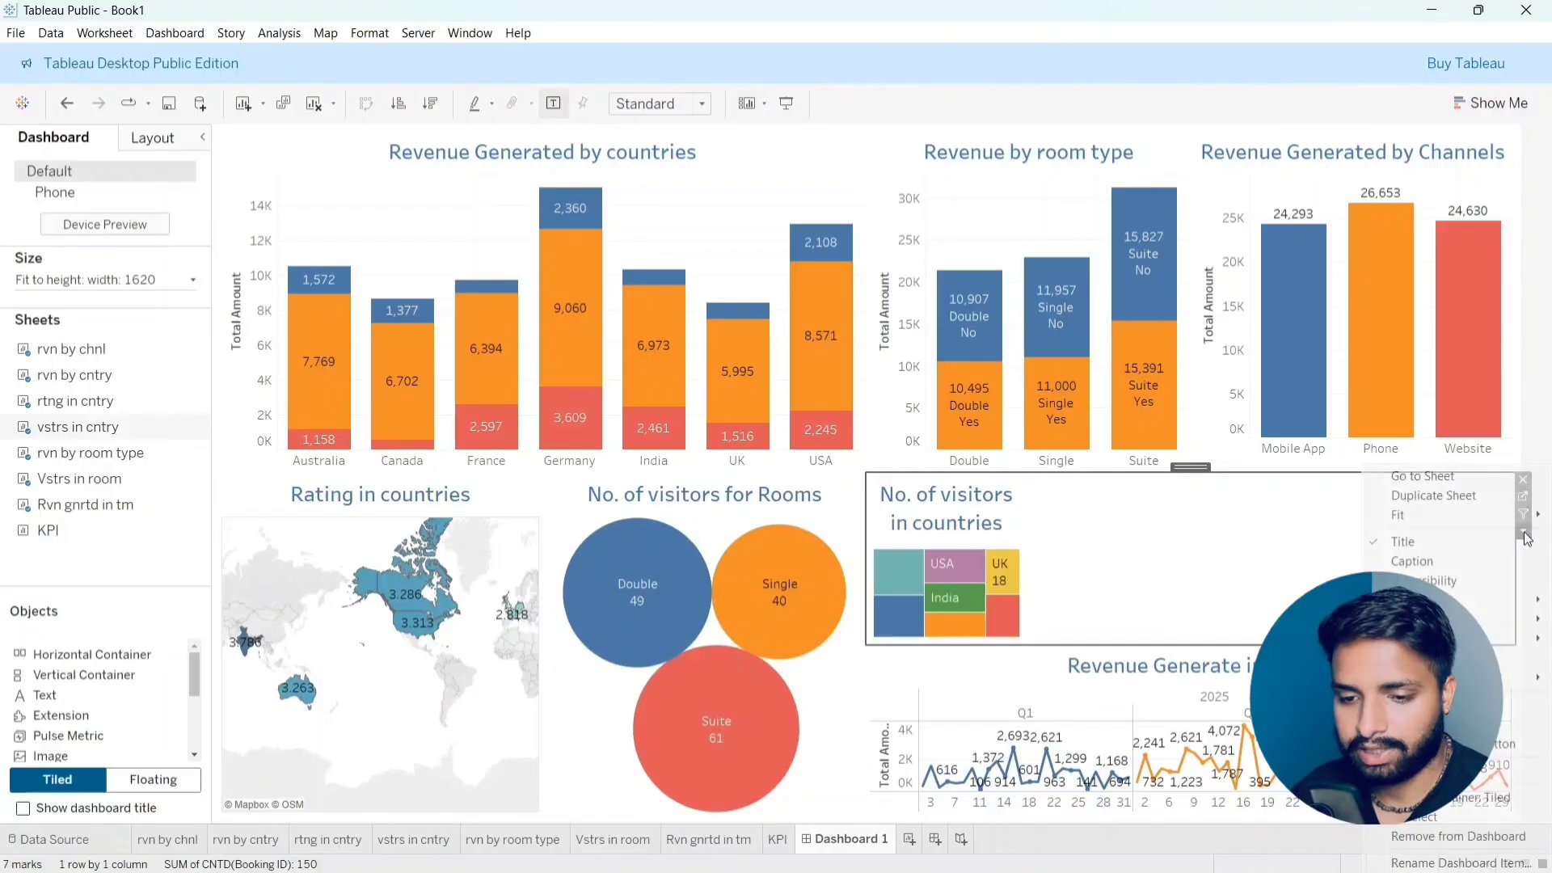
pyautogui.moveTo(1485, 519)
pyautogui.click(1312, 572)
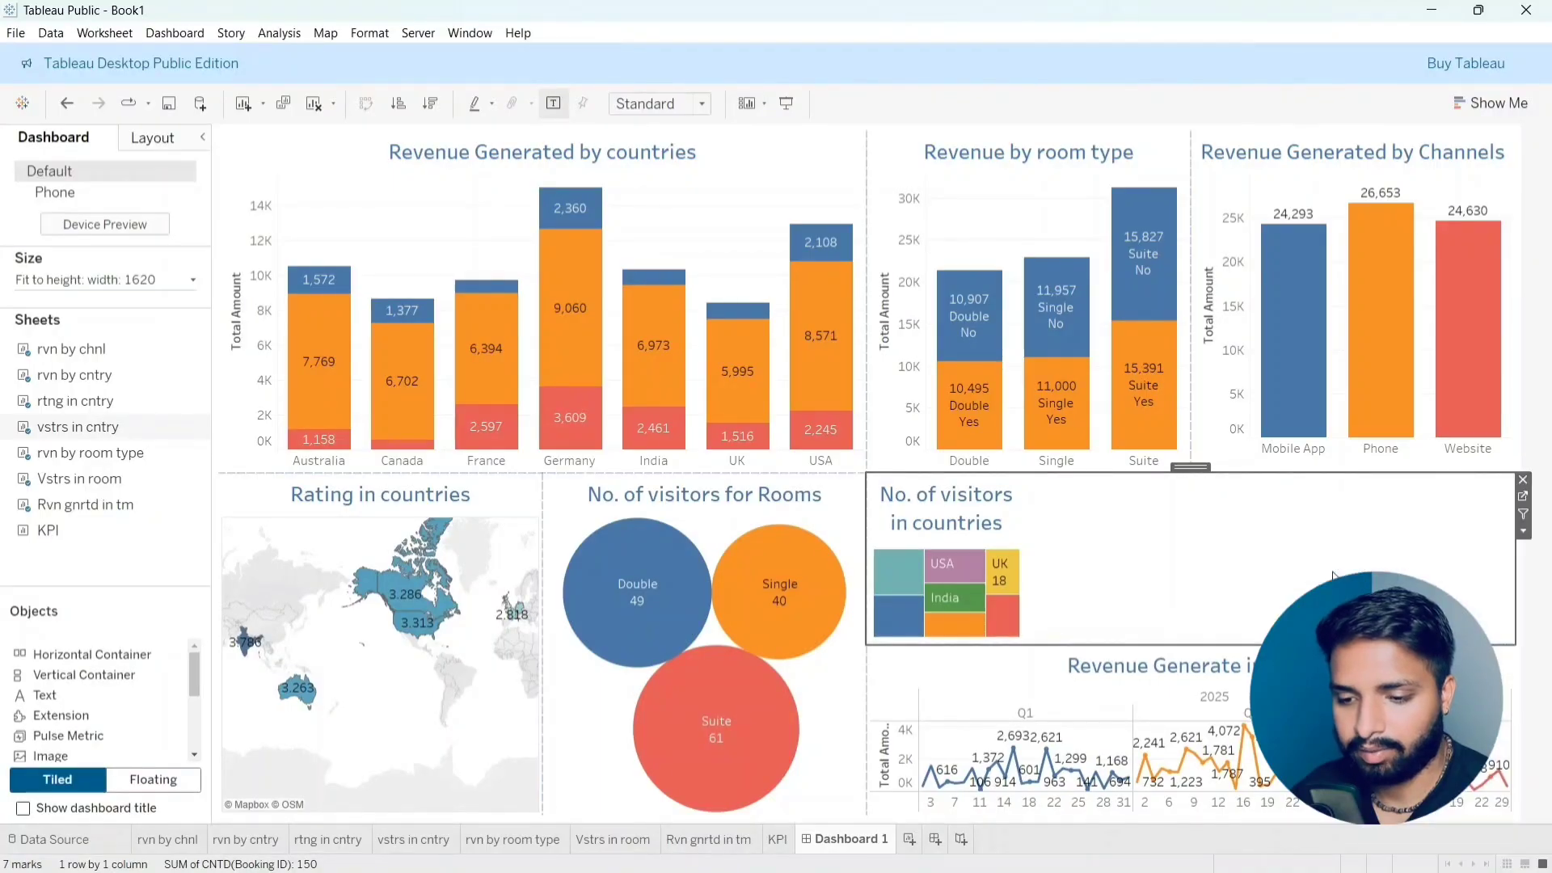
# Step: Check the fit options of the Revenue Generate in Time line chart
pyautogui.click(1325, 670)
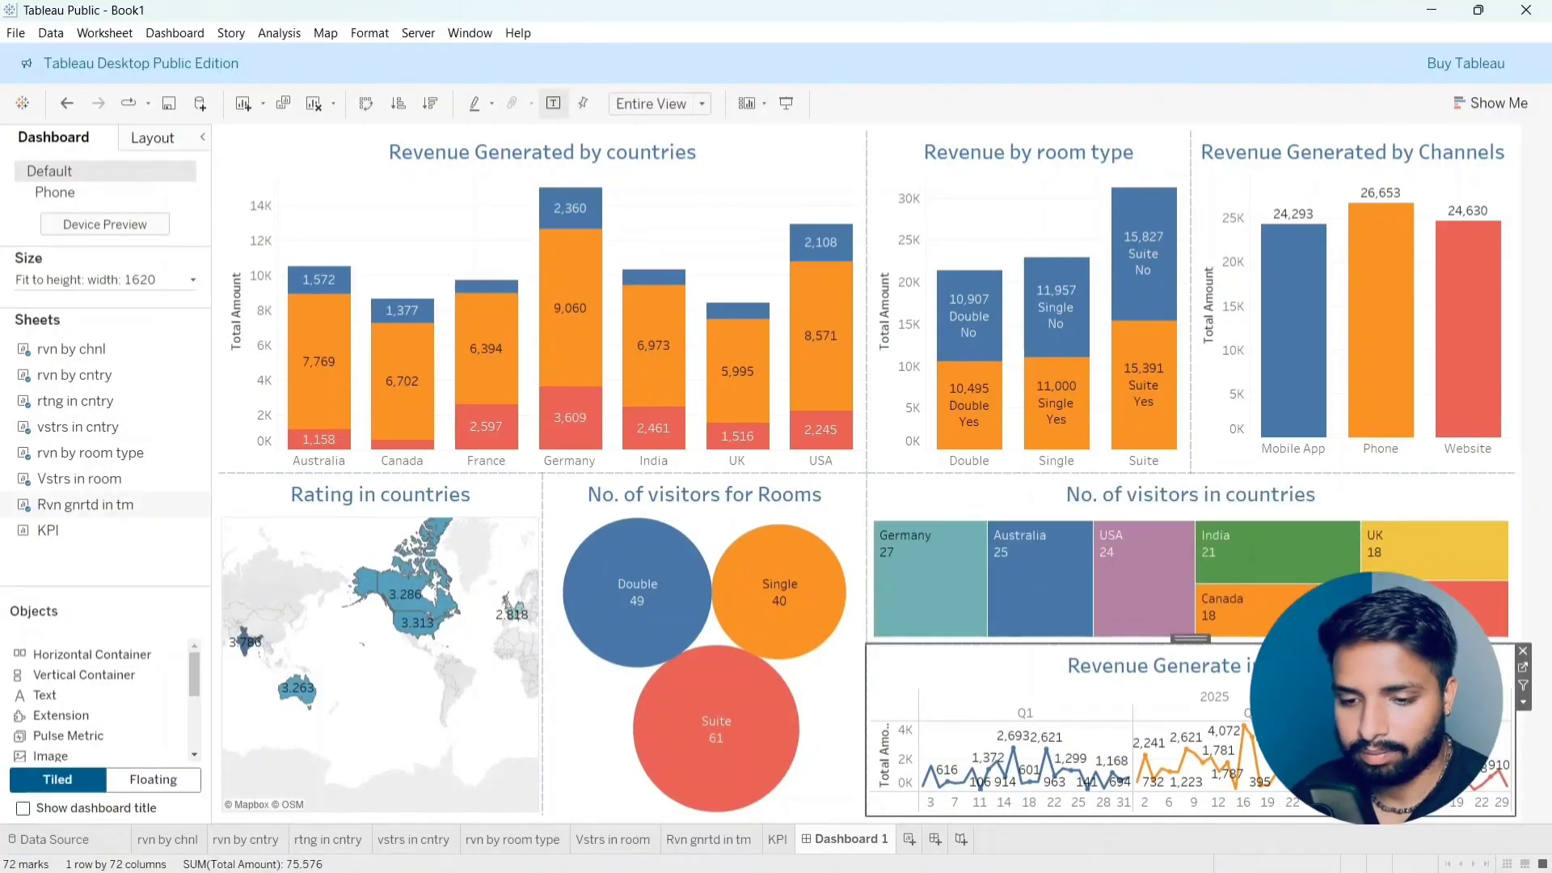
pyautogui.click(1523, 701)
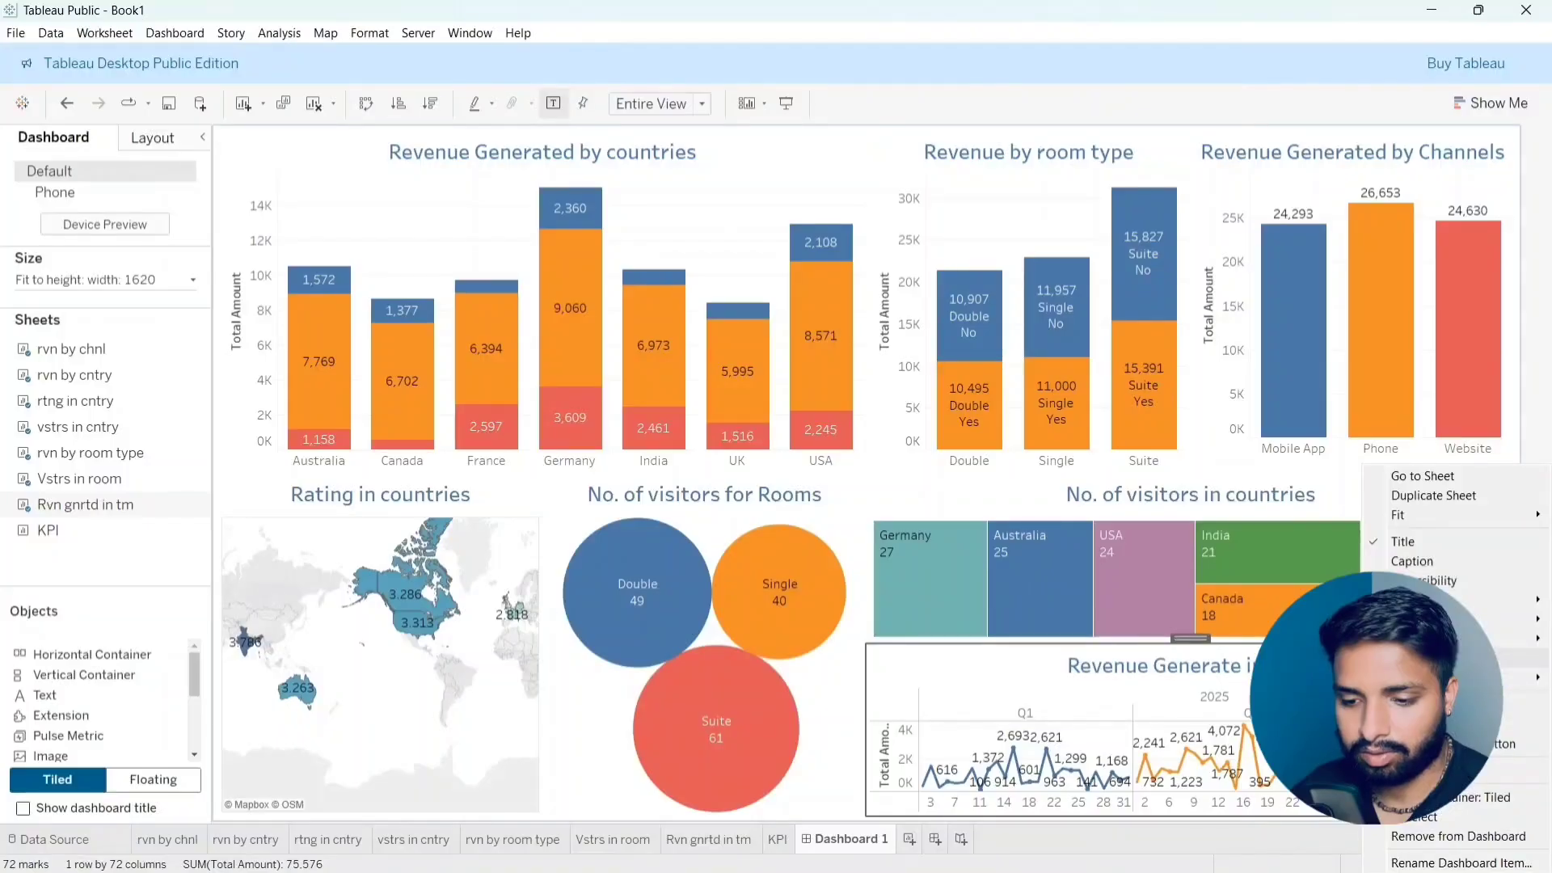
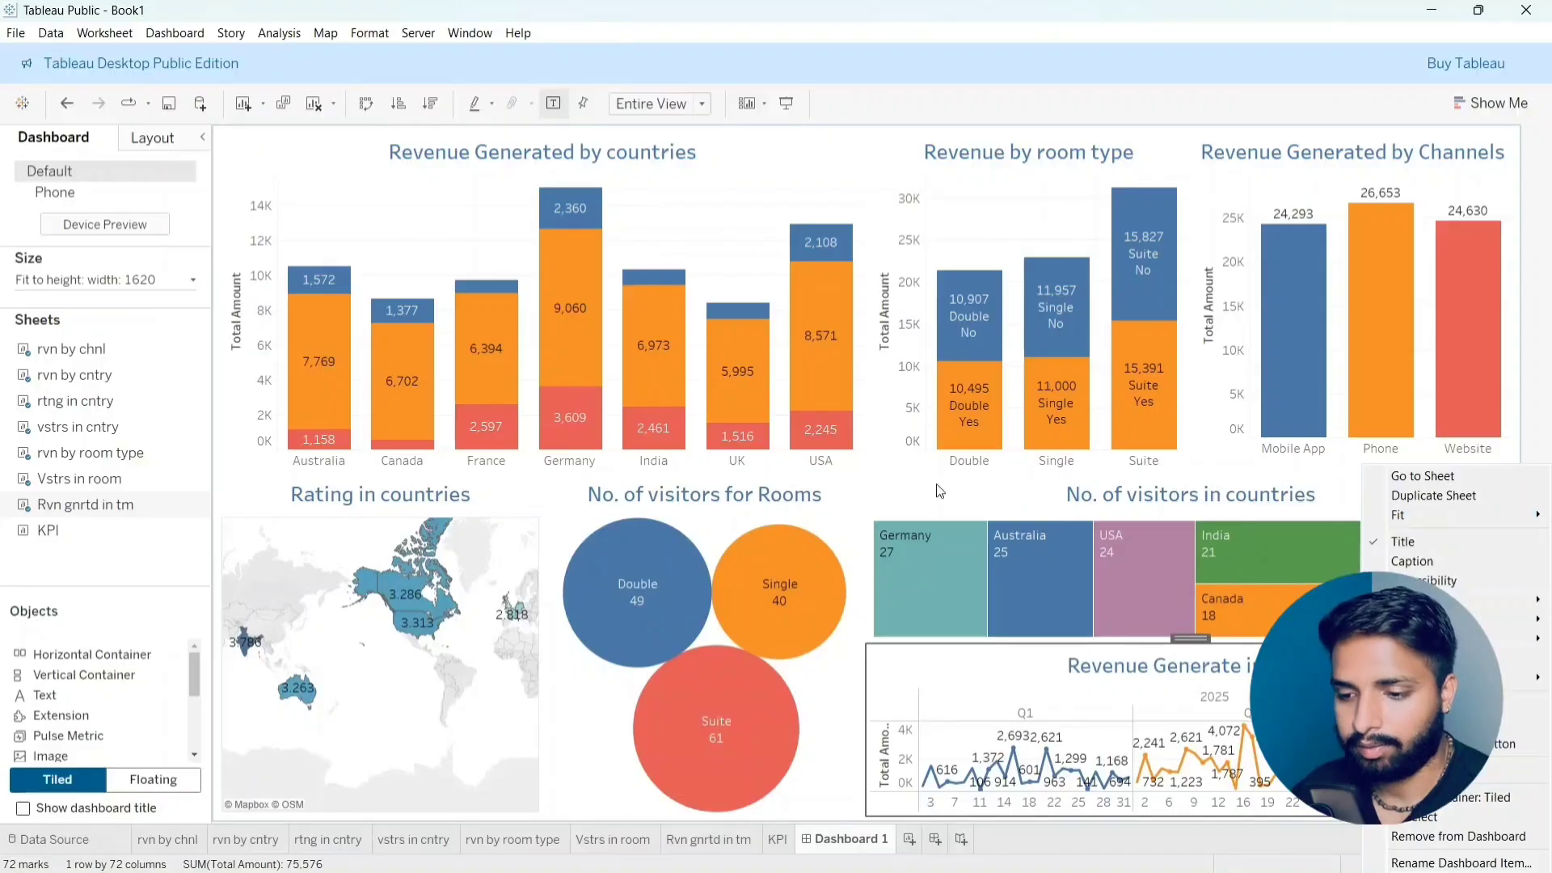
pyautogui.click(899, 490)
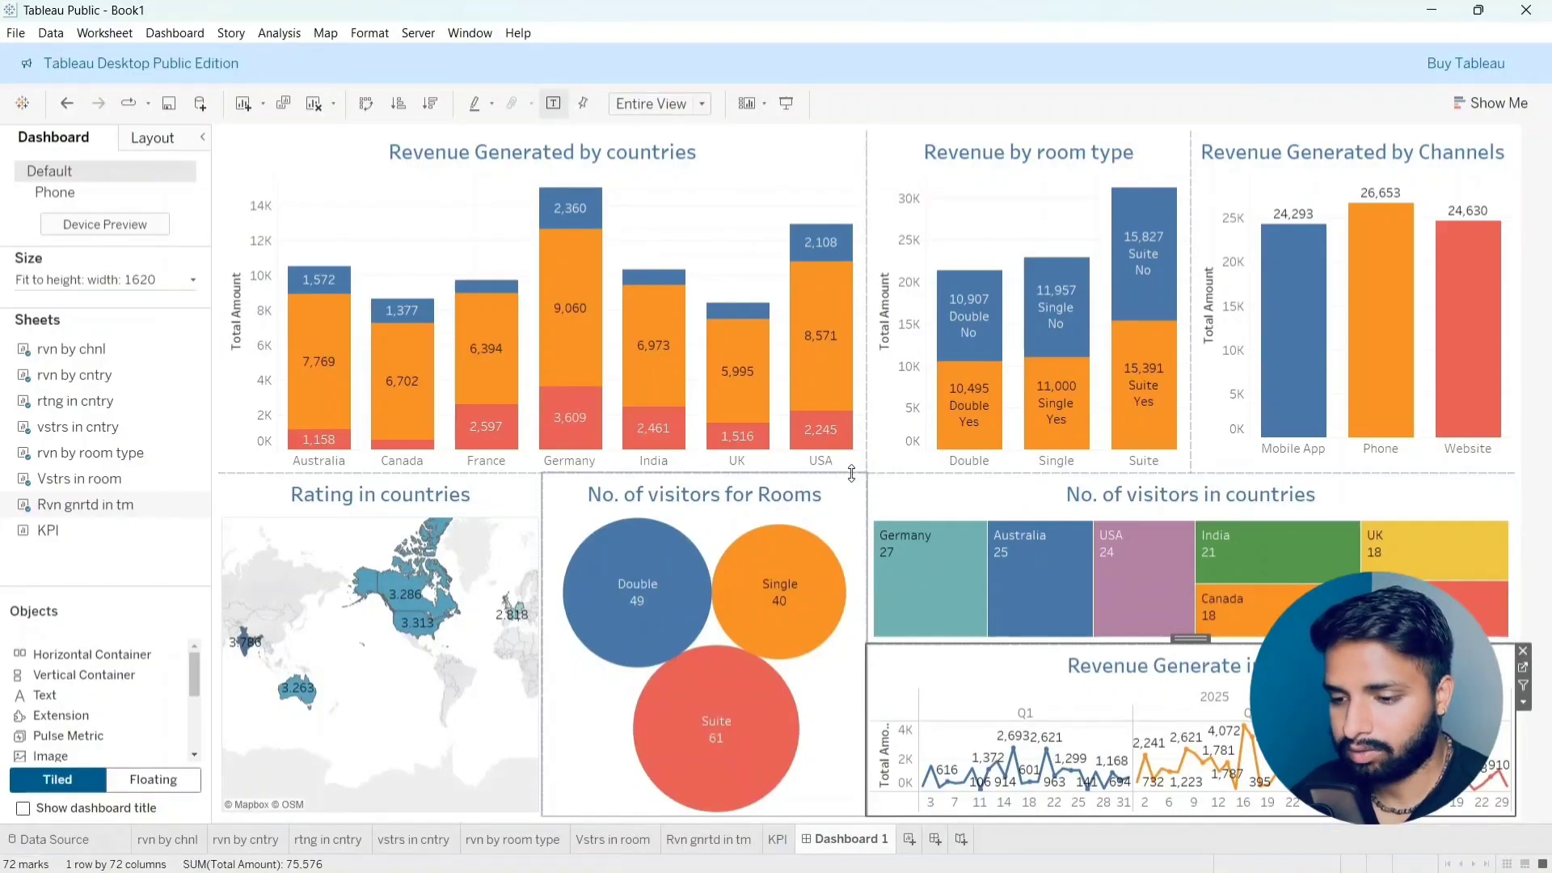
# Step: Make the countries revenue chart slightly taller, shorten the room type and channels charts, and enlarge the Revenue Generate in Time chart upward
pyautogui.moveTo(856, 463)
pyautogui.mouseDown()
pyautogui.moveTo(857, 449)
pyautogui.moveTo(859, 492)
pyautogui.mouseUp()
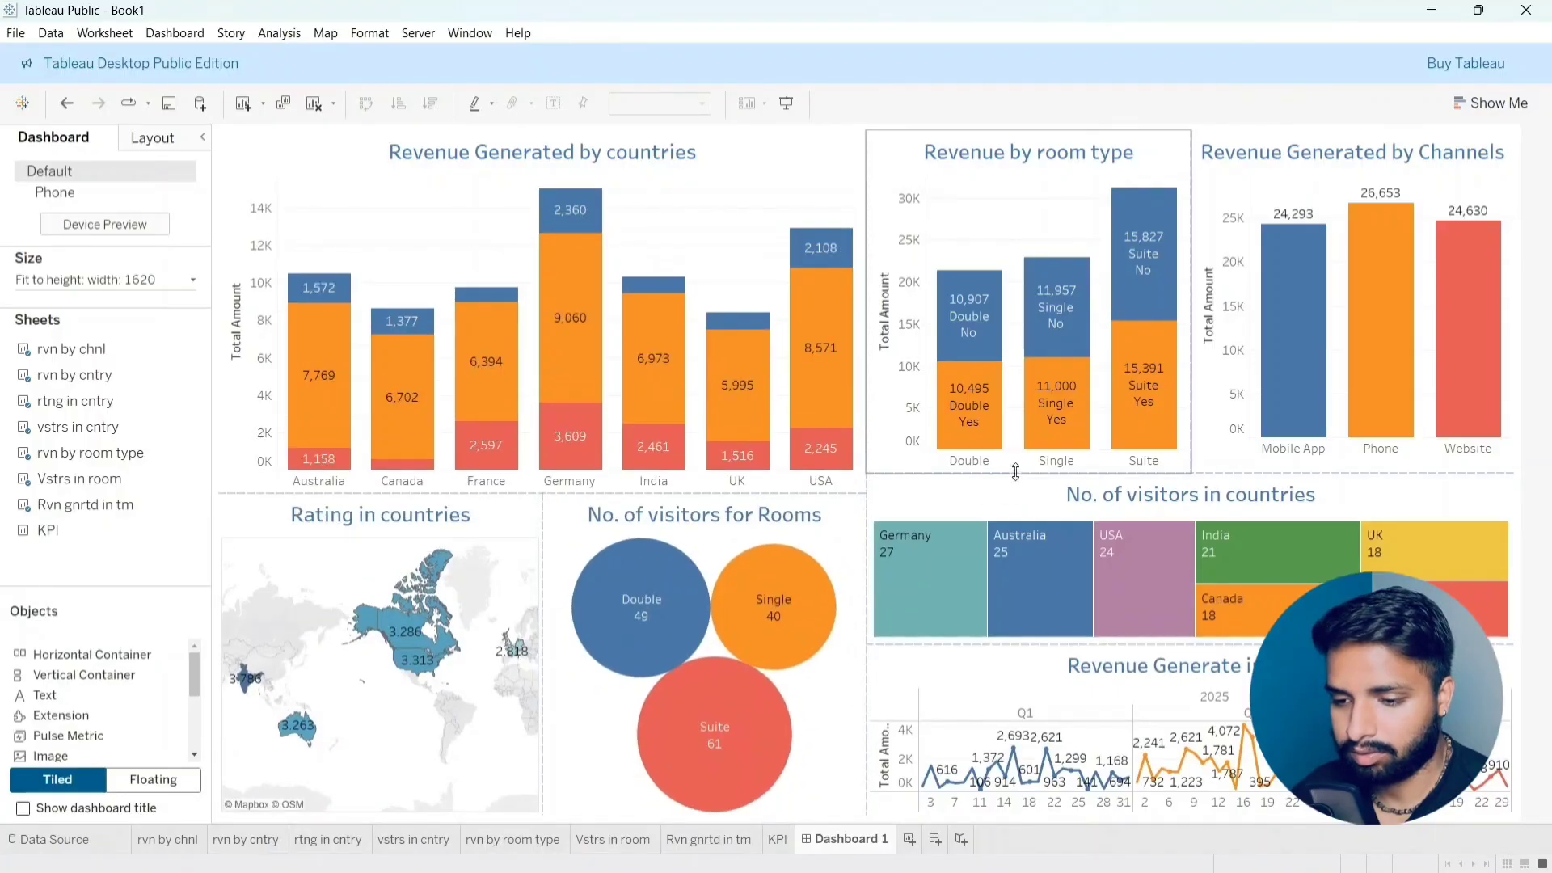
pyautogui.moveTo(1016, 473); pyautogui.dragTo(1025, 414)
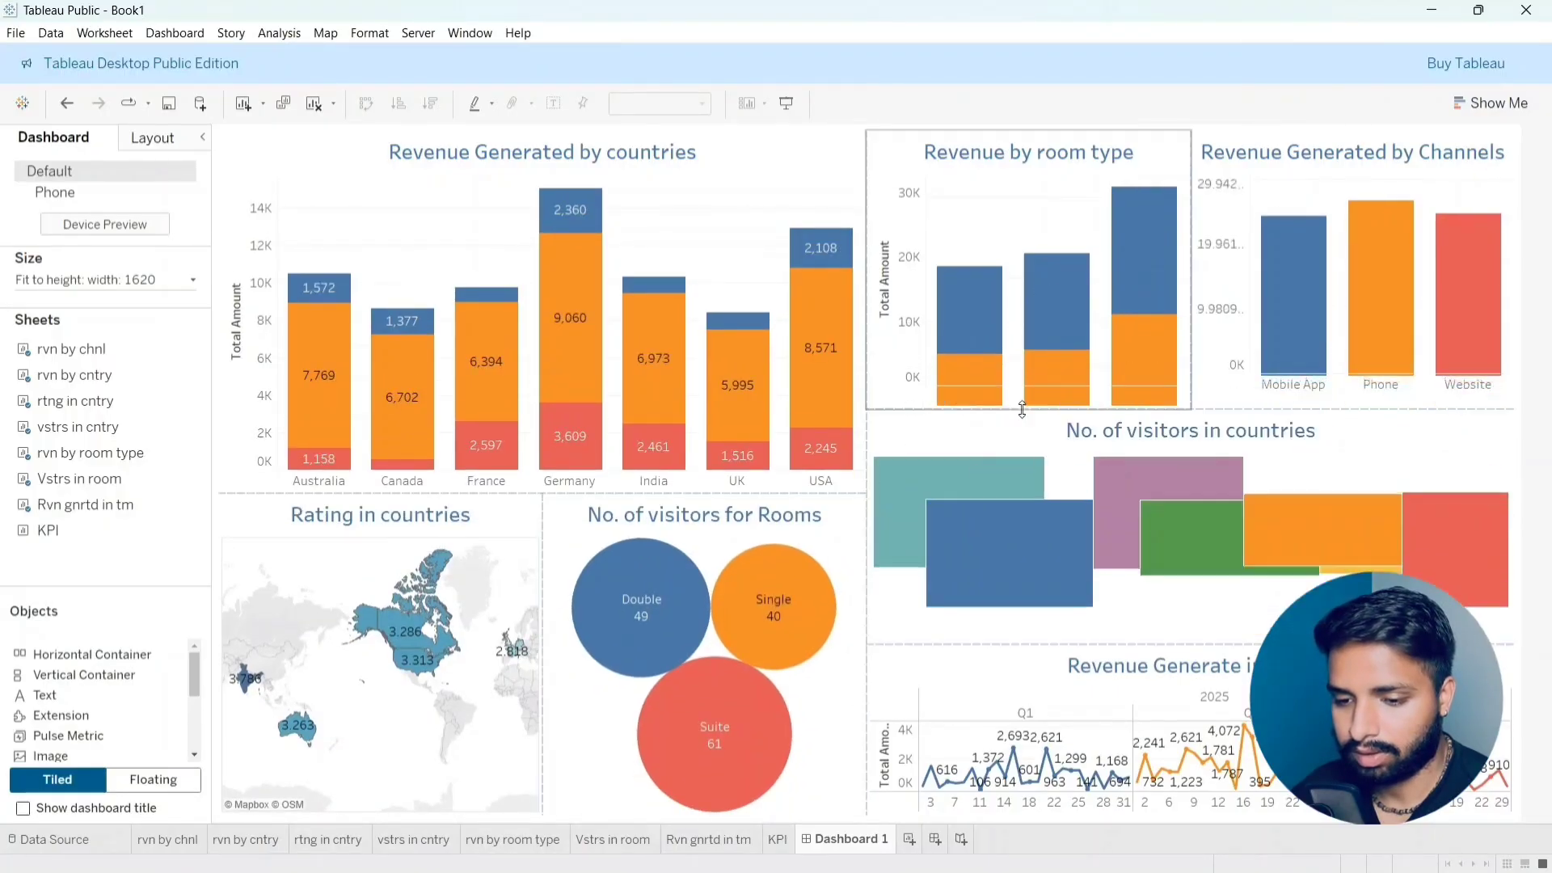
pyautogui.moveTo(1122, 645); pyautogui.dragTo(1132, 590)
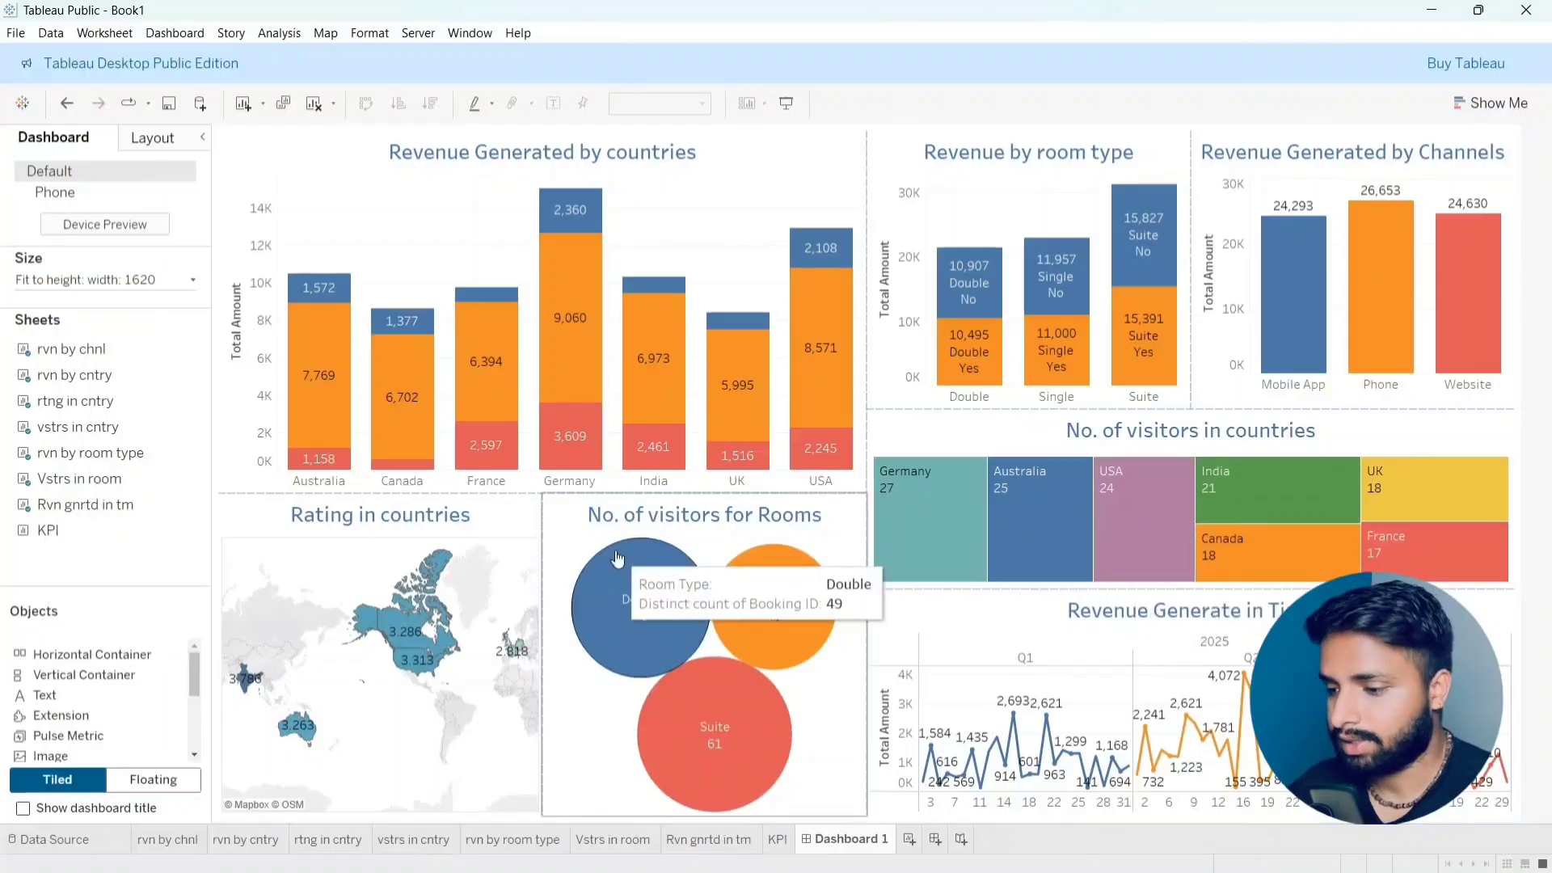
# Step: Place the KPI sheet above the Revenue Generated by countries chart, reduce its height to a narrow strip and fit it to Entire View
pyautogui.moveTo(87, 543); pyautogui.dragTo(388, 181)
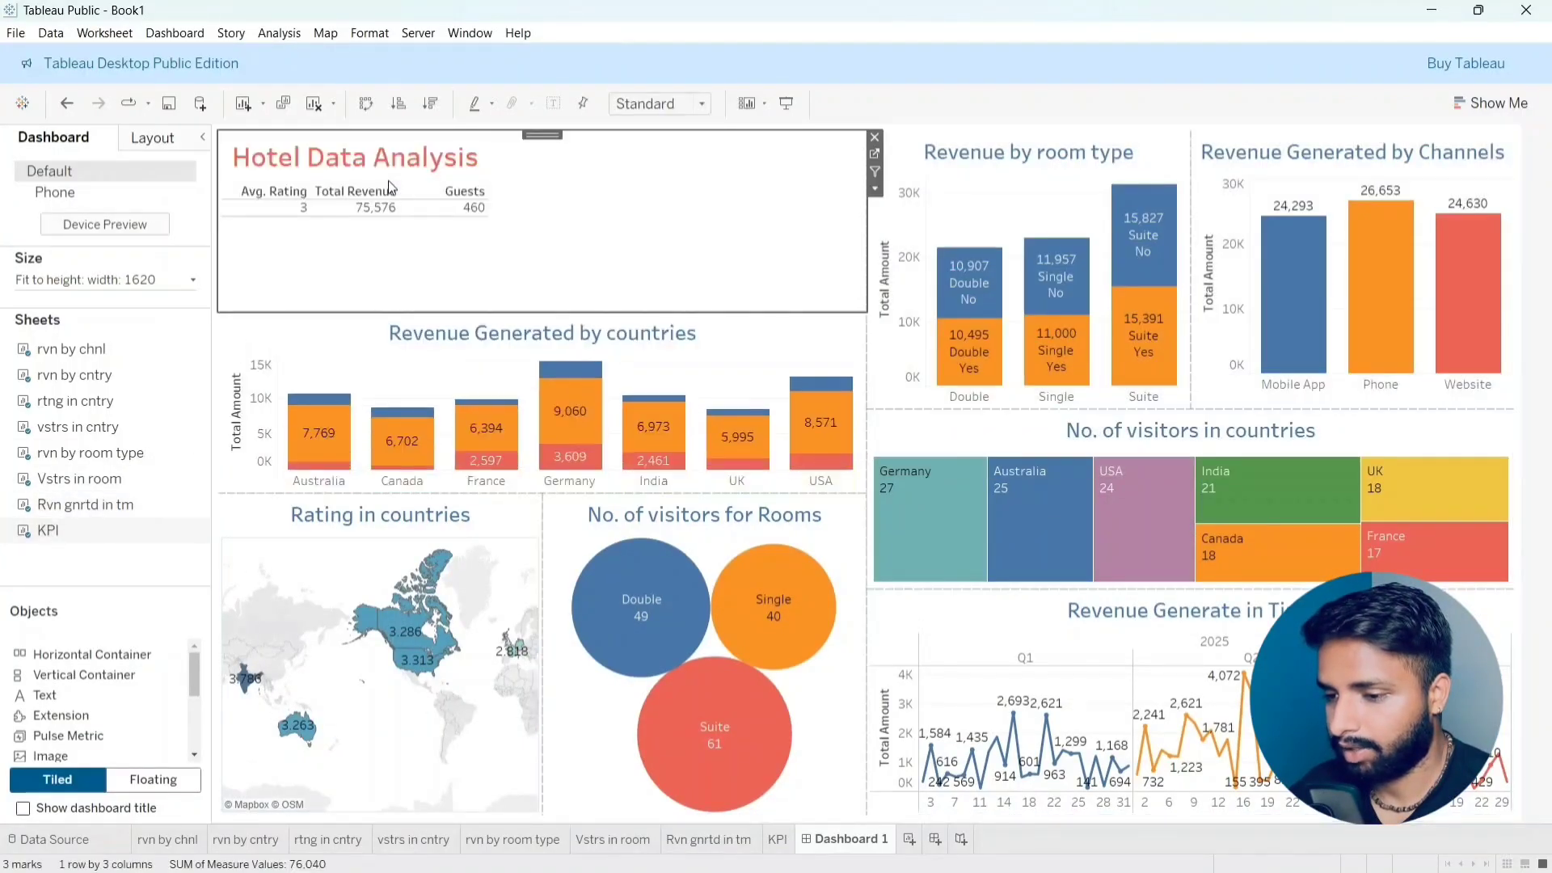
pyautogui.moveTo(523, 311); pyautogui.dragTo(524, 230)
pyautogui.click(806, 200)
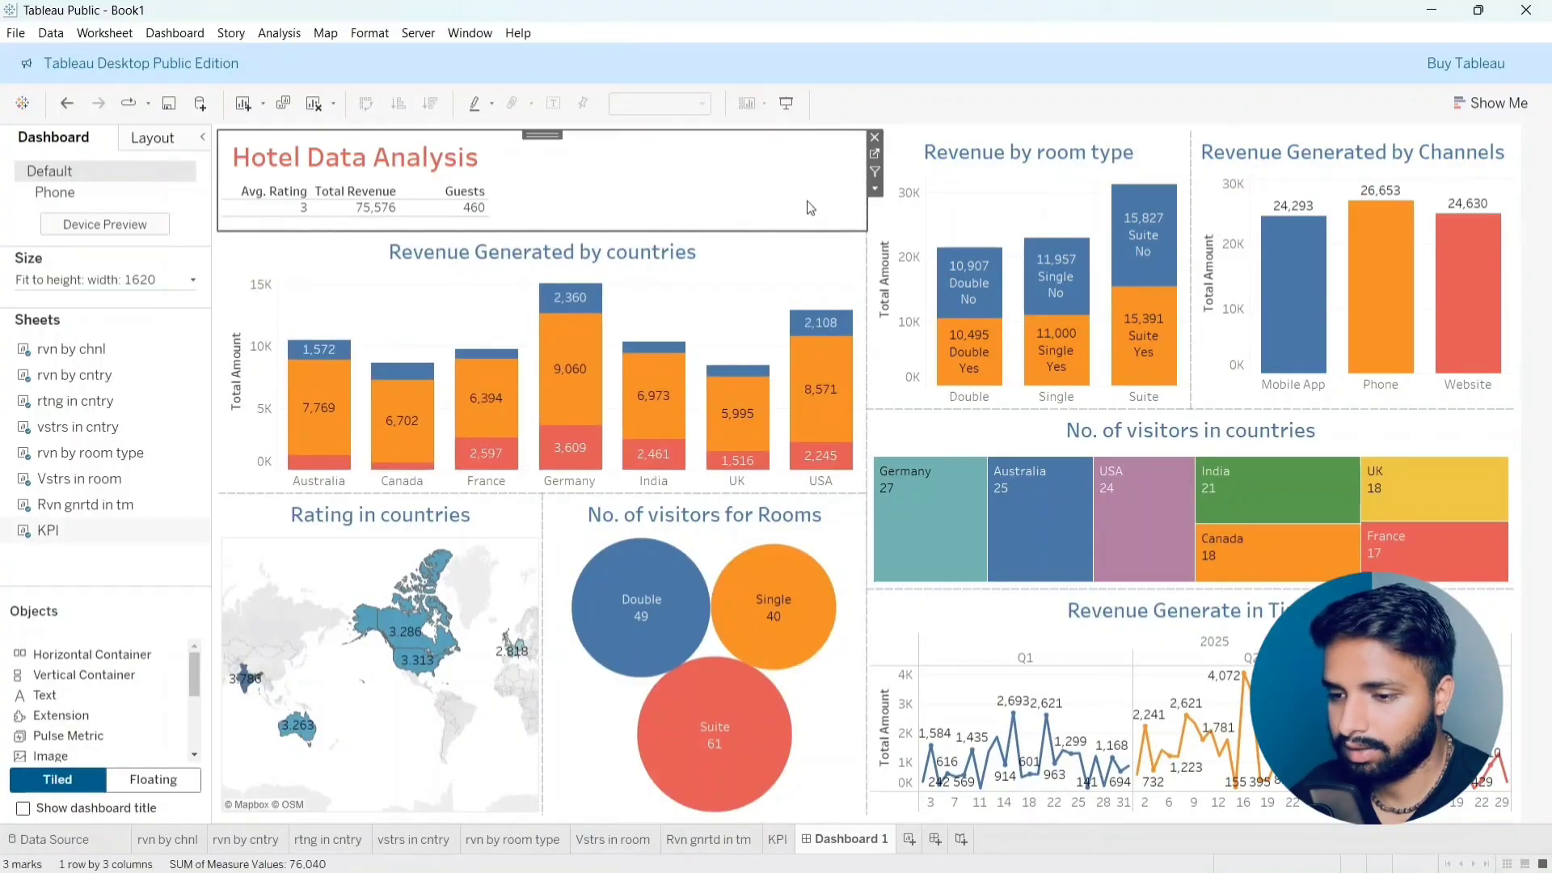
pyautogui.click(875, 190)
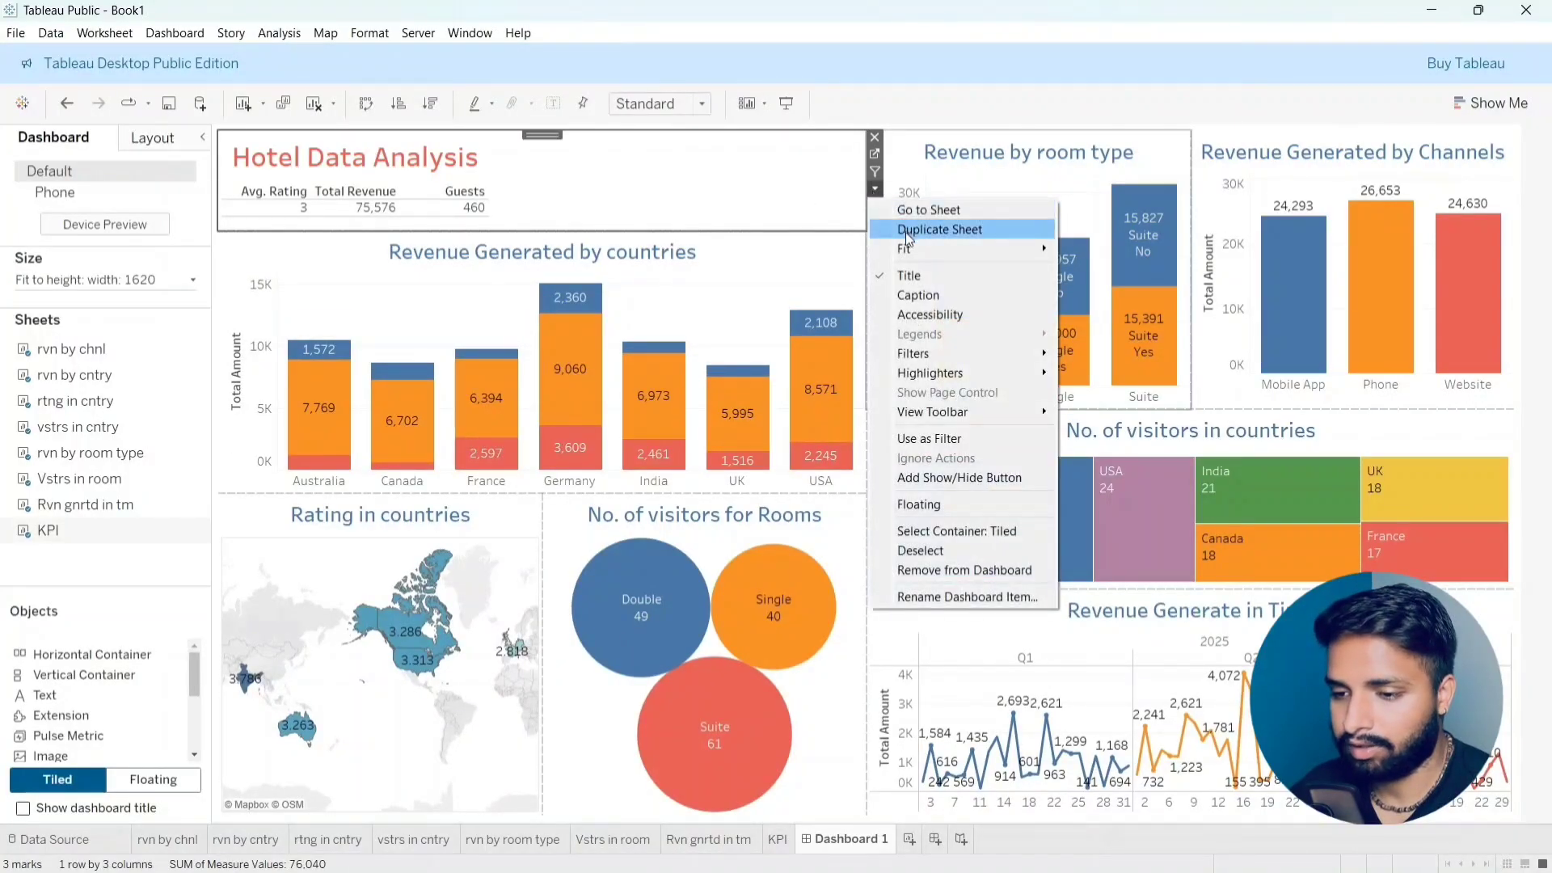
pyautogui.moveTo(909, 249)
pyautogui.click(1112, 310)
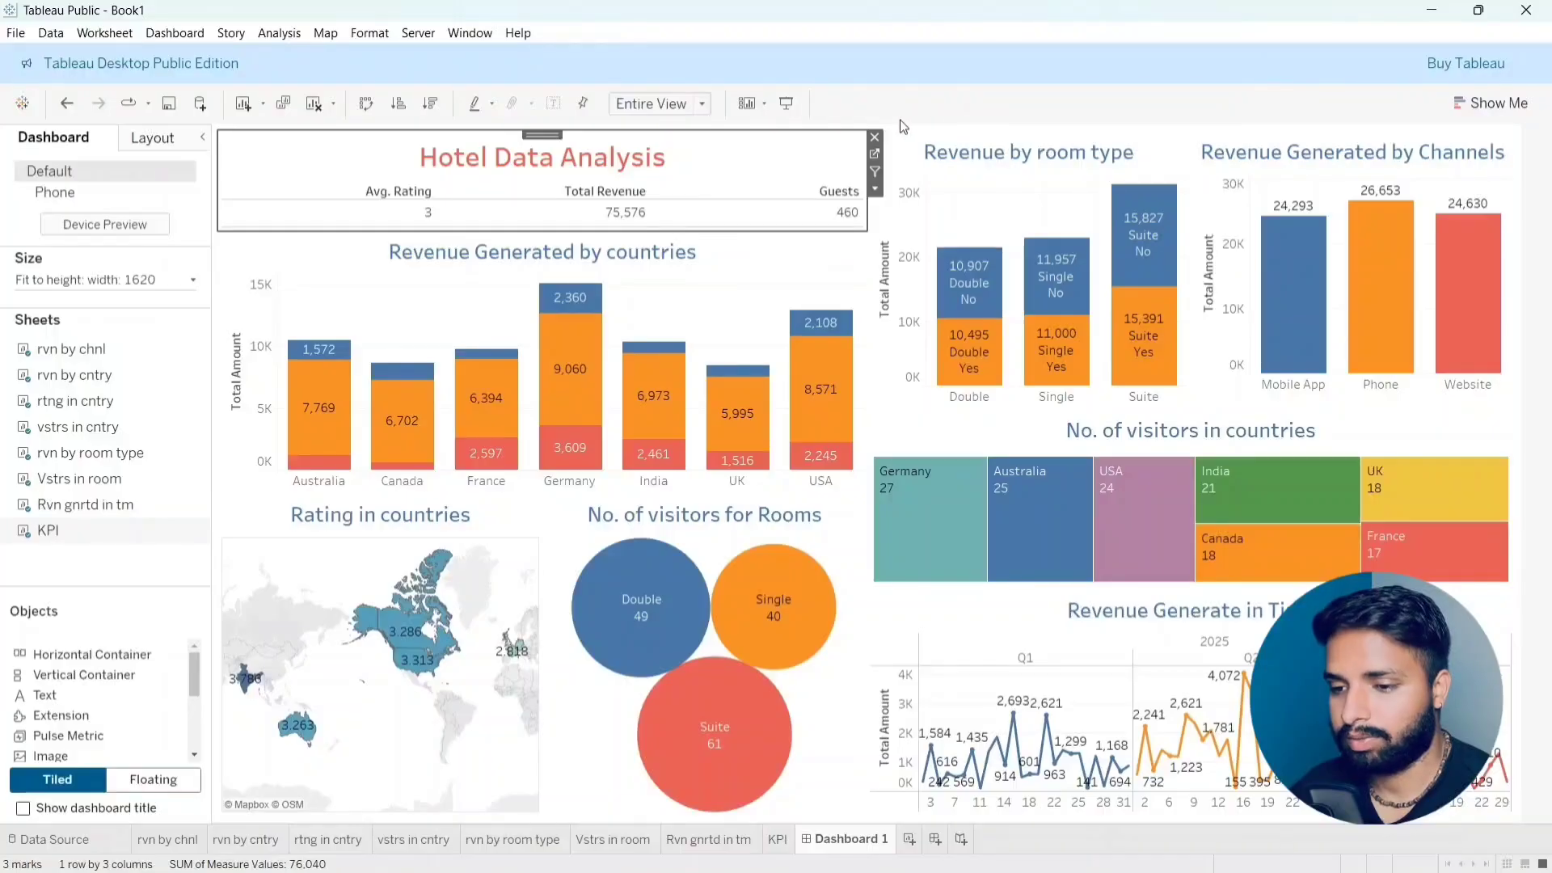
pyautogui.click(926, 168)
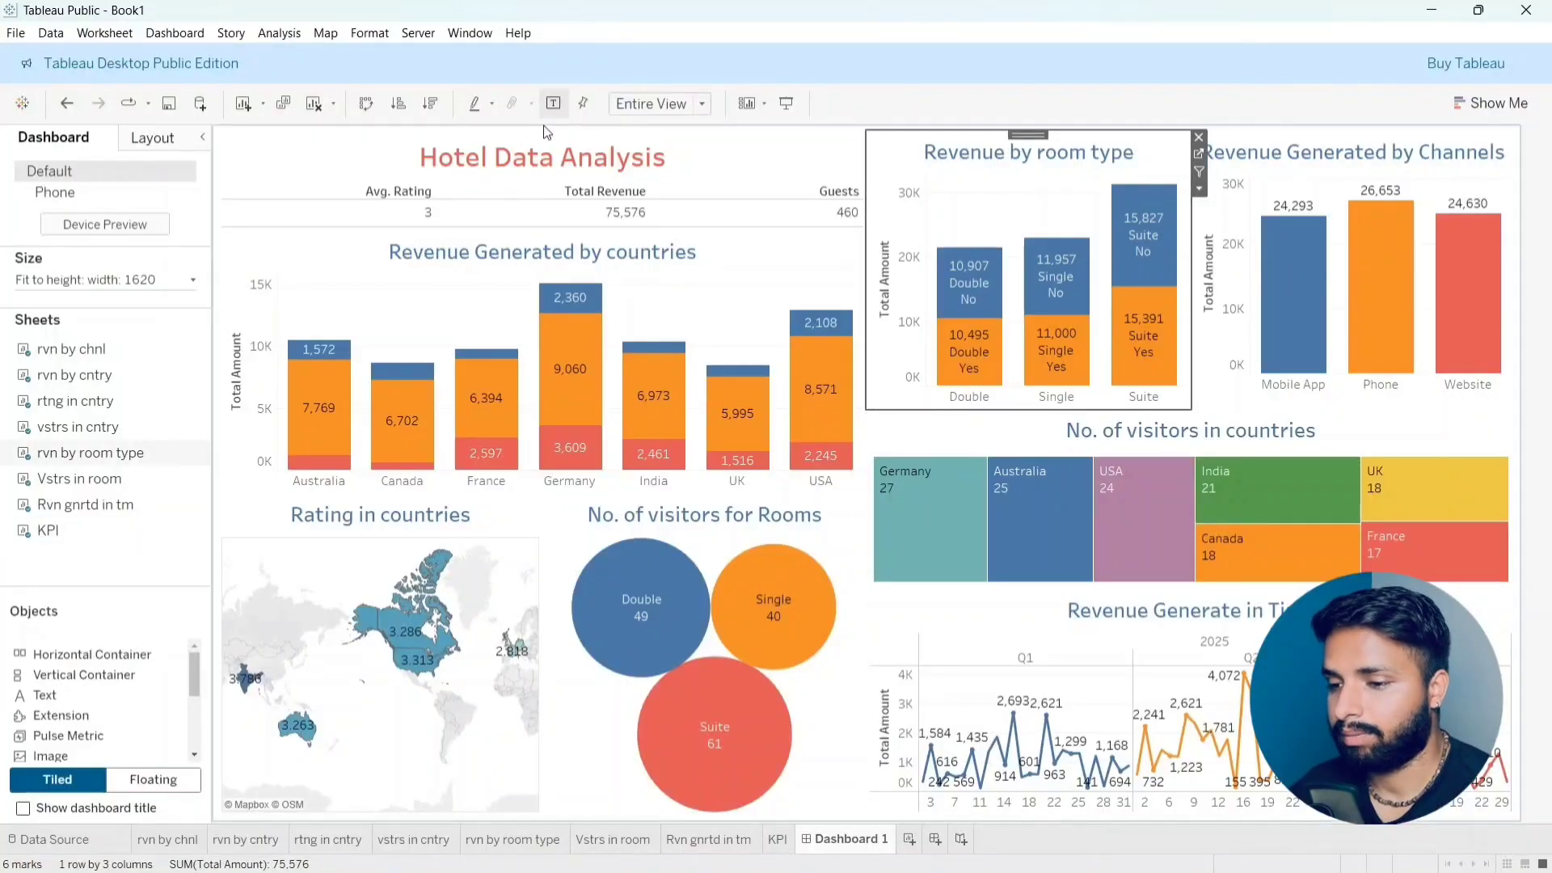
# Step: Preview the dashboard in presentation mode, test selecting the Single room bubble, and return to editing
pyautogui.click(796, 103)
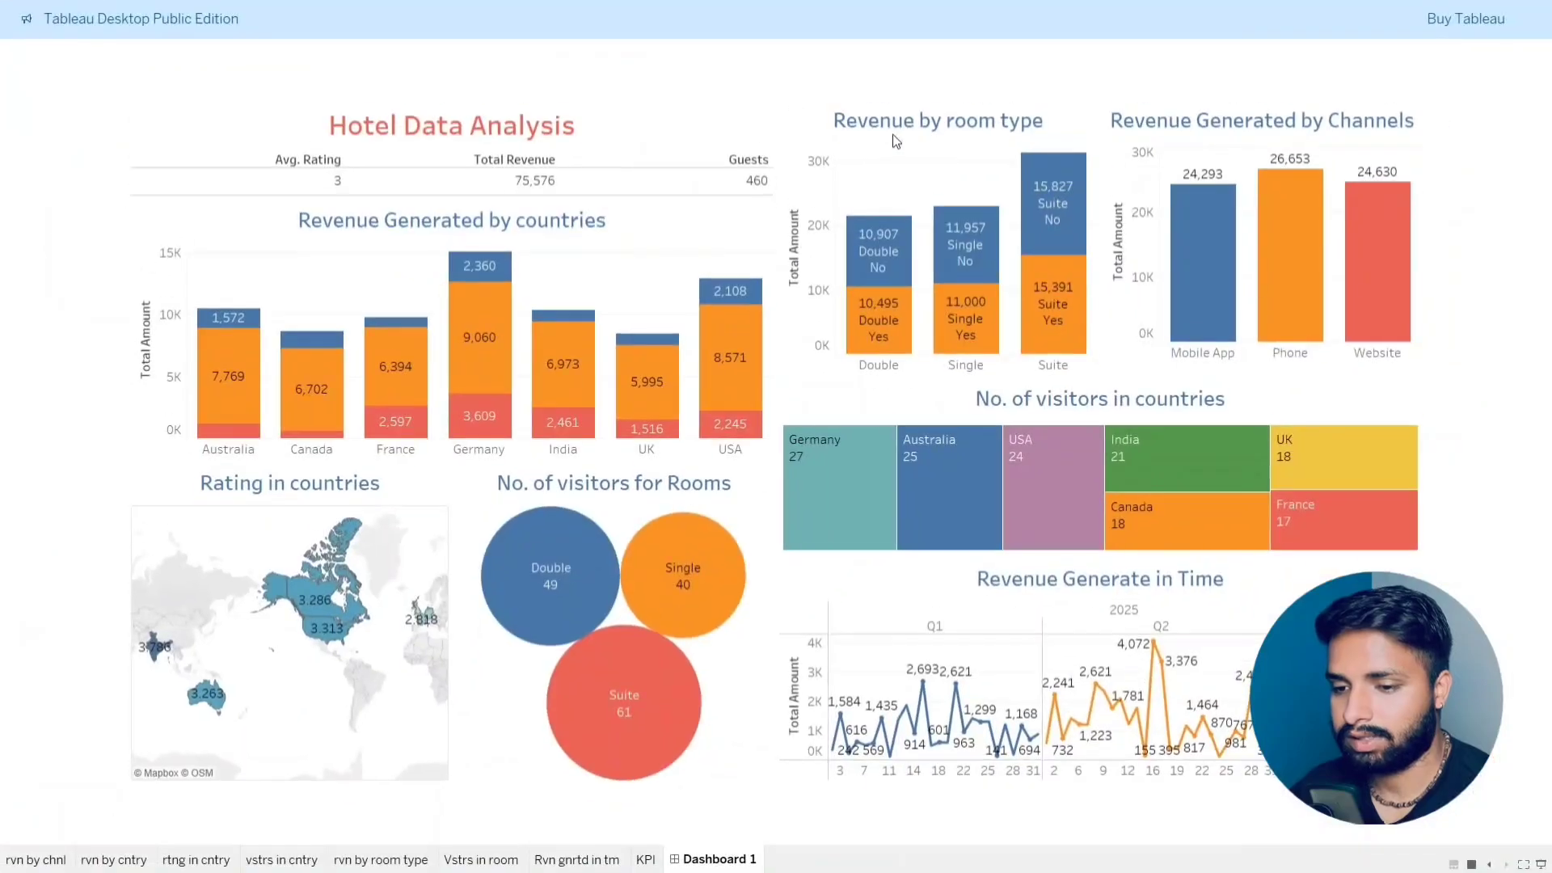
pyautogui.click(713, 624)
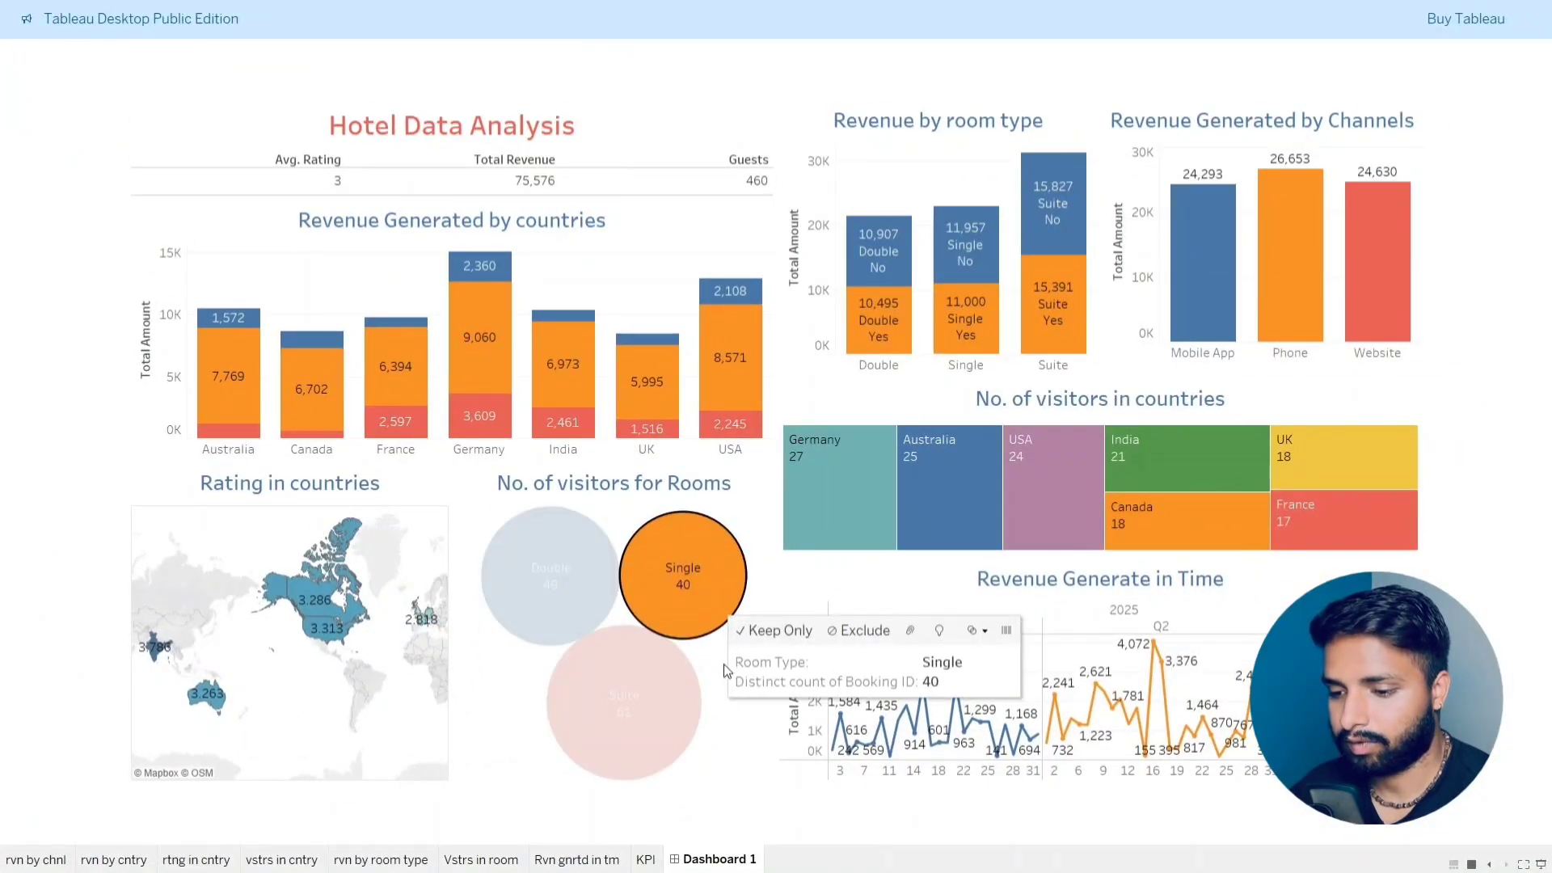
pyautogui.click(727, 739)
pyautogui.press('Escape')
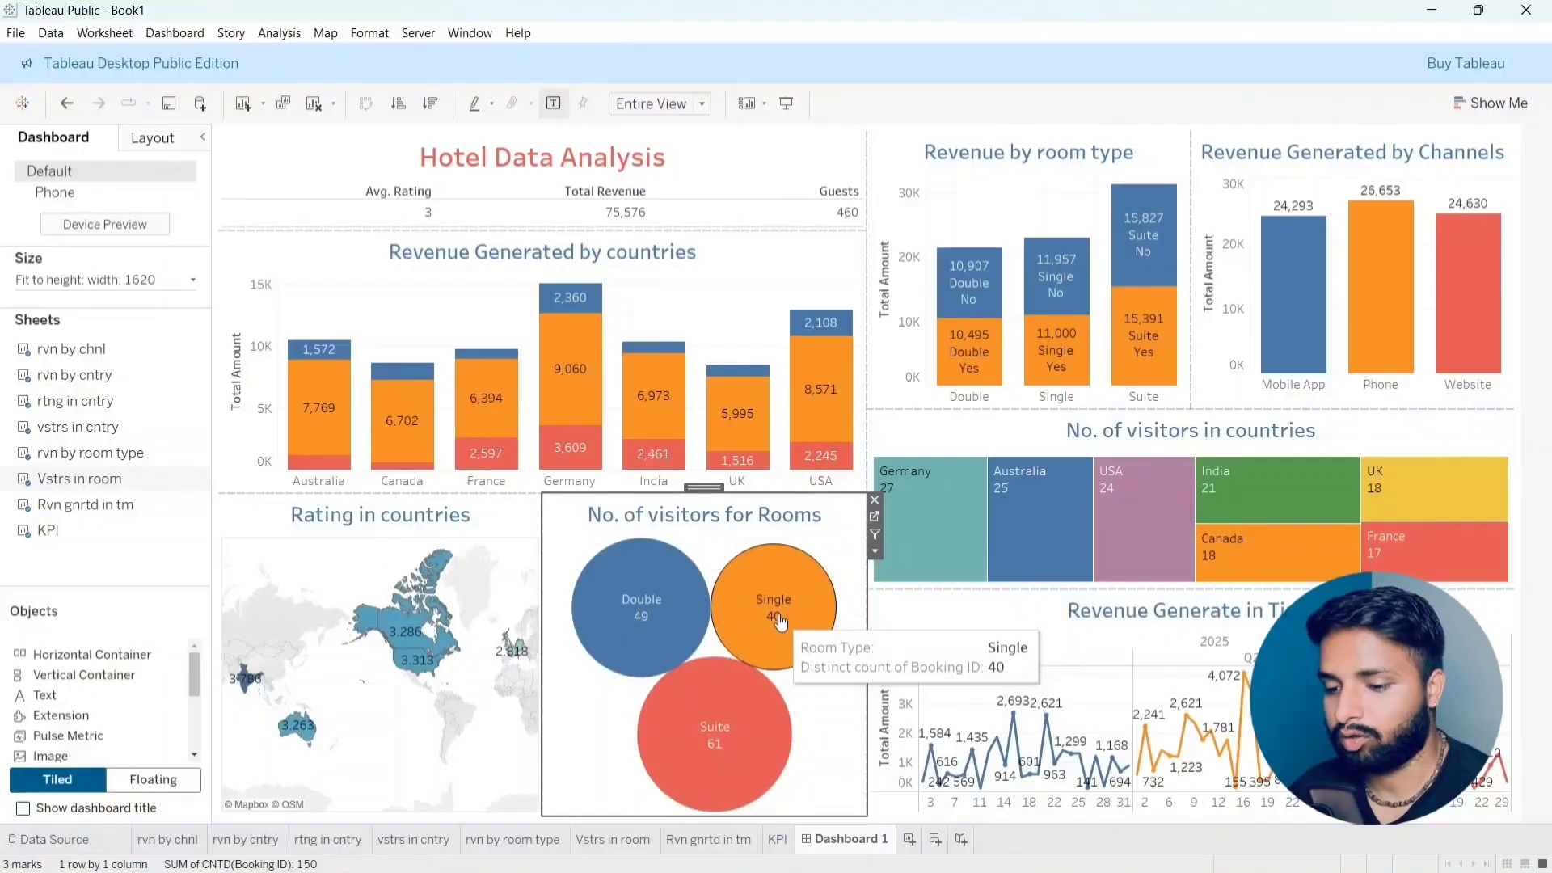
# Step: Try the No. of visitors for Rooms chart as a dashboard filter with Single, Double and Suite, and turn the filter off again
pyautogui.click(875, 535)
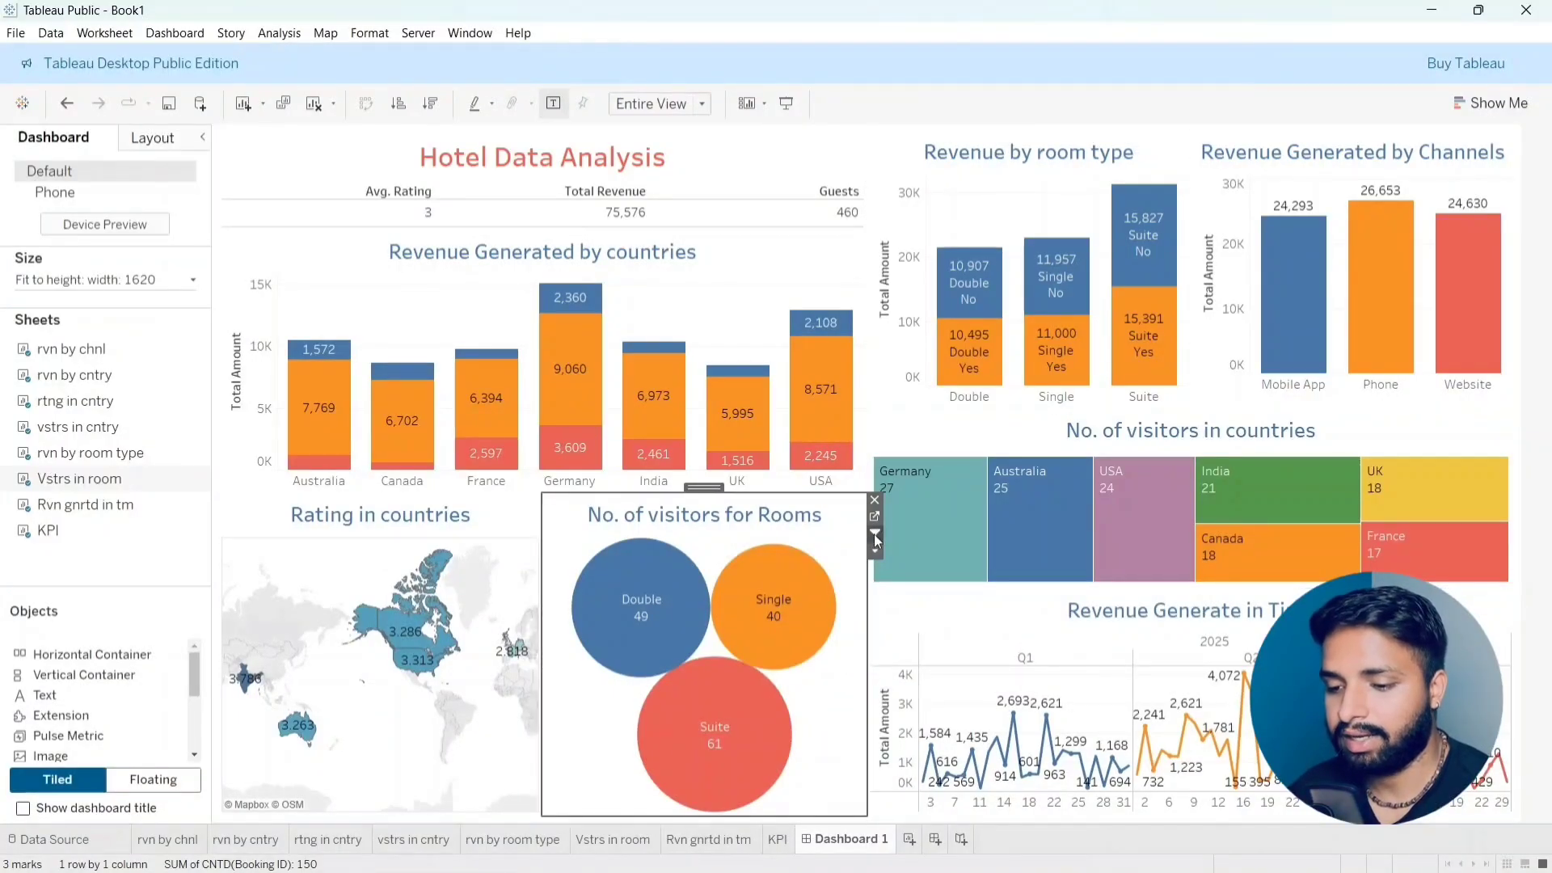
pyautogui.click(778, 596)
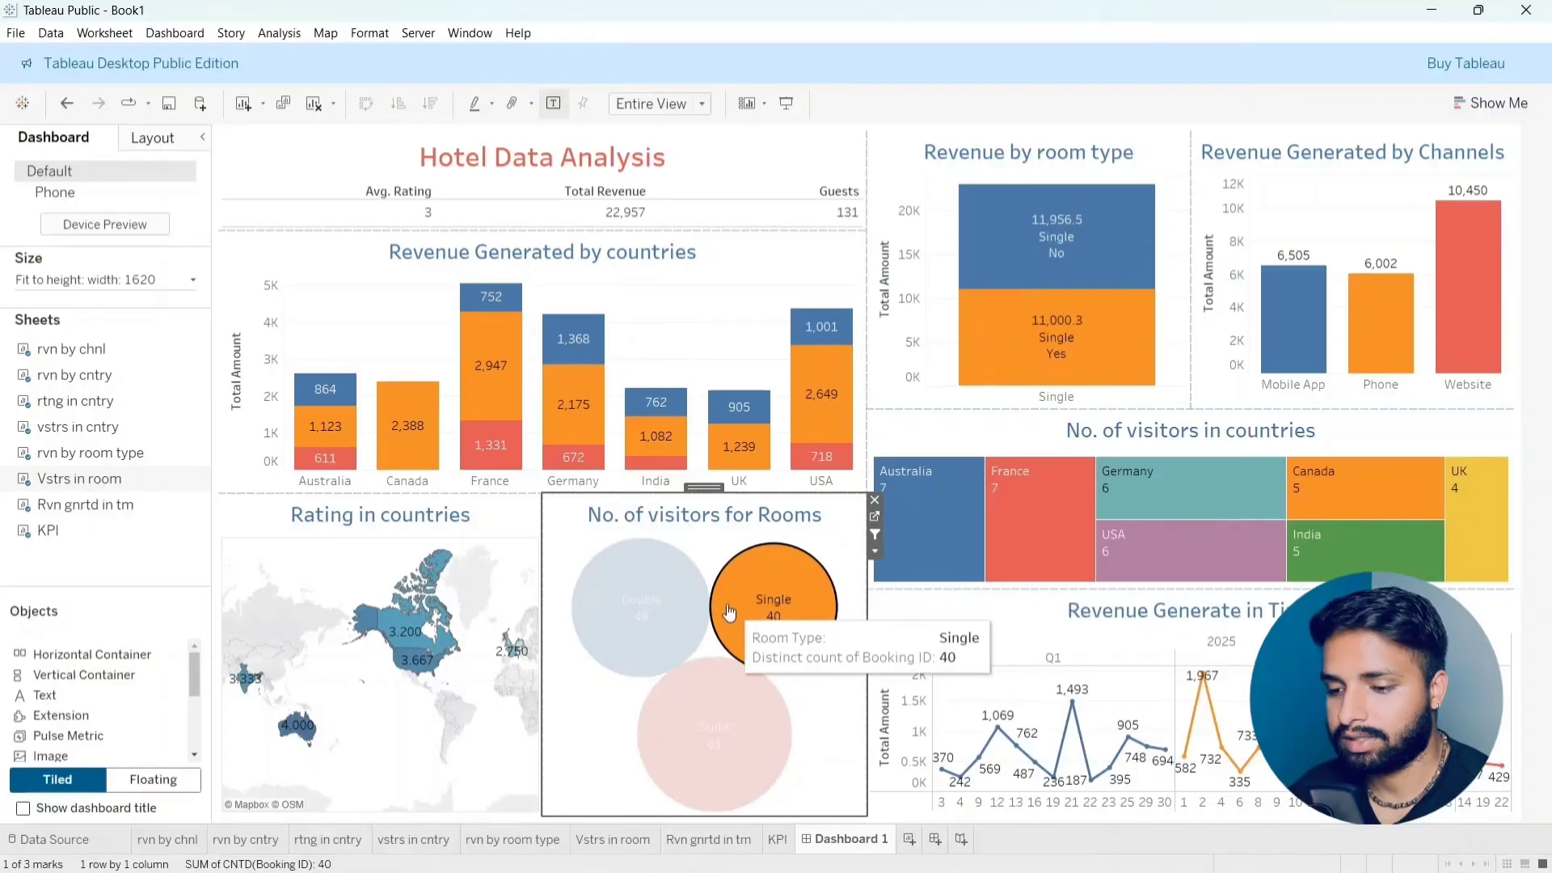
pyautogui.click(663, 611)
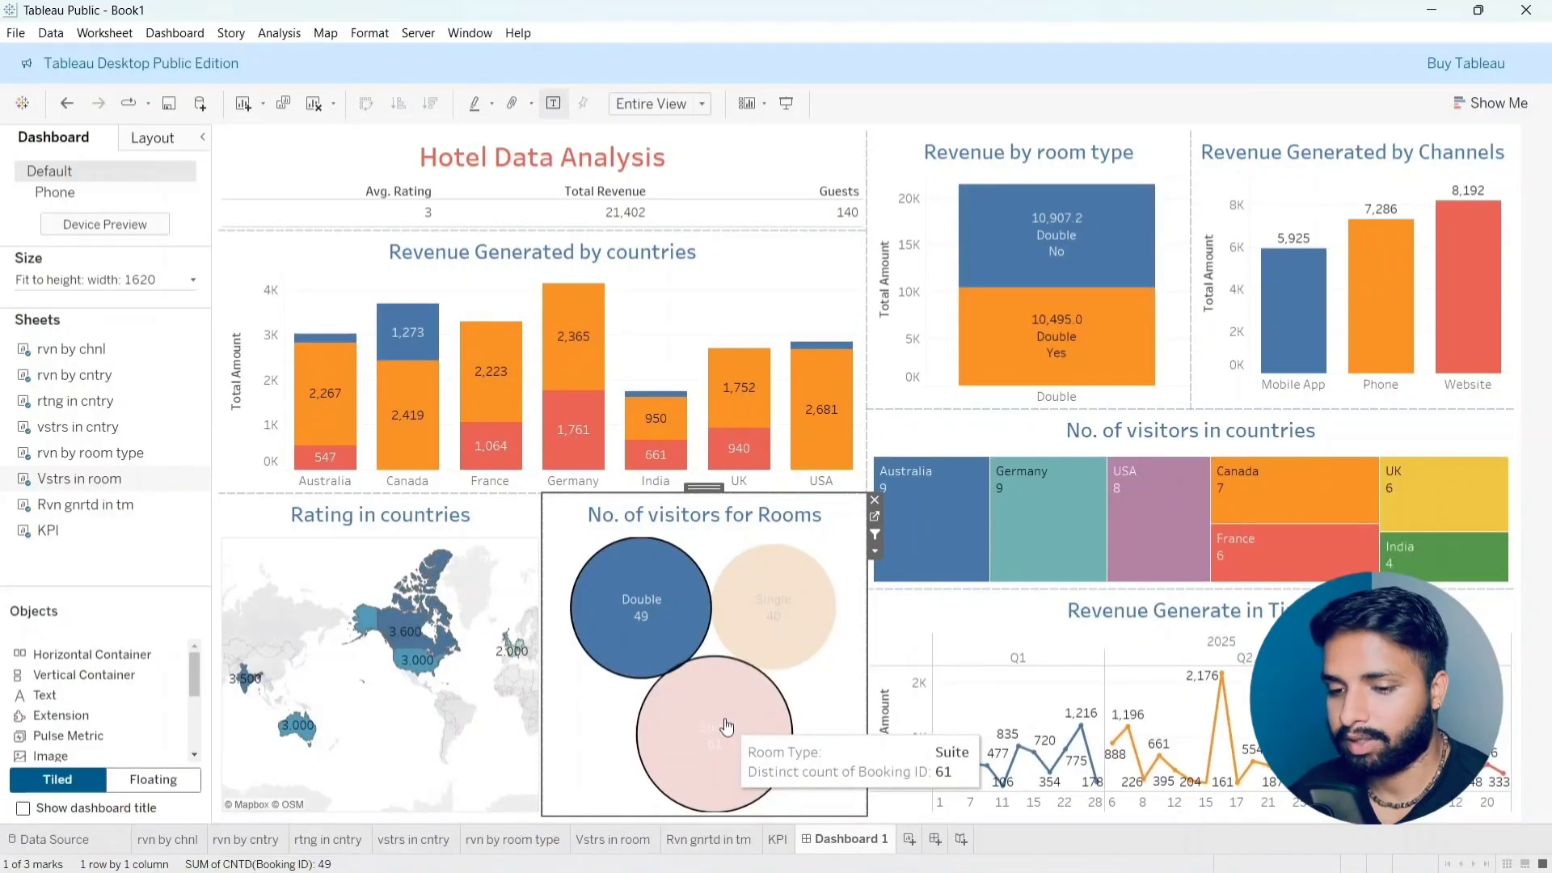
pyautogui.click(727, 727)
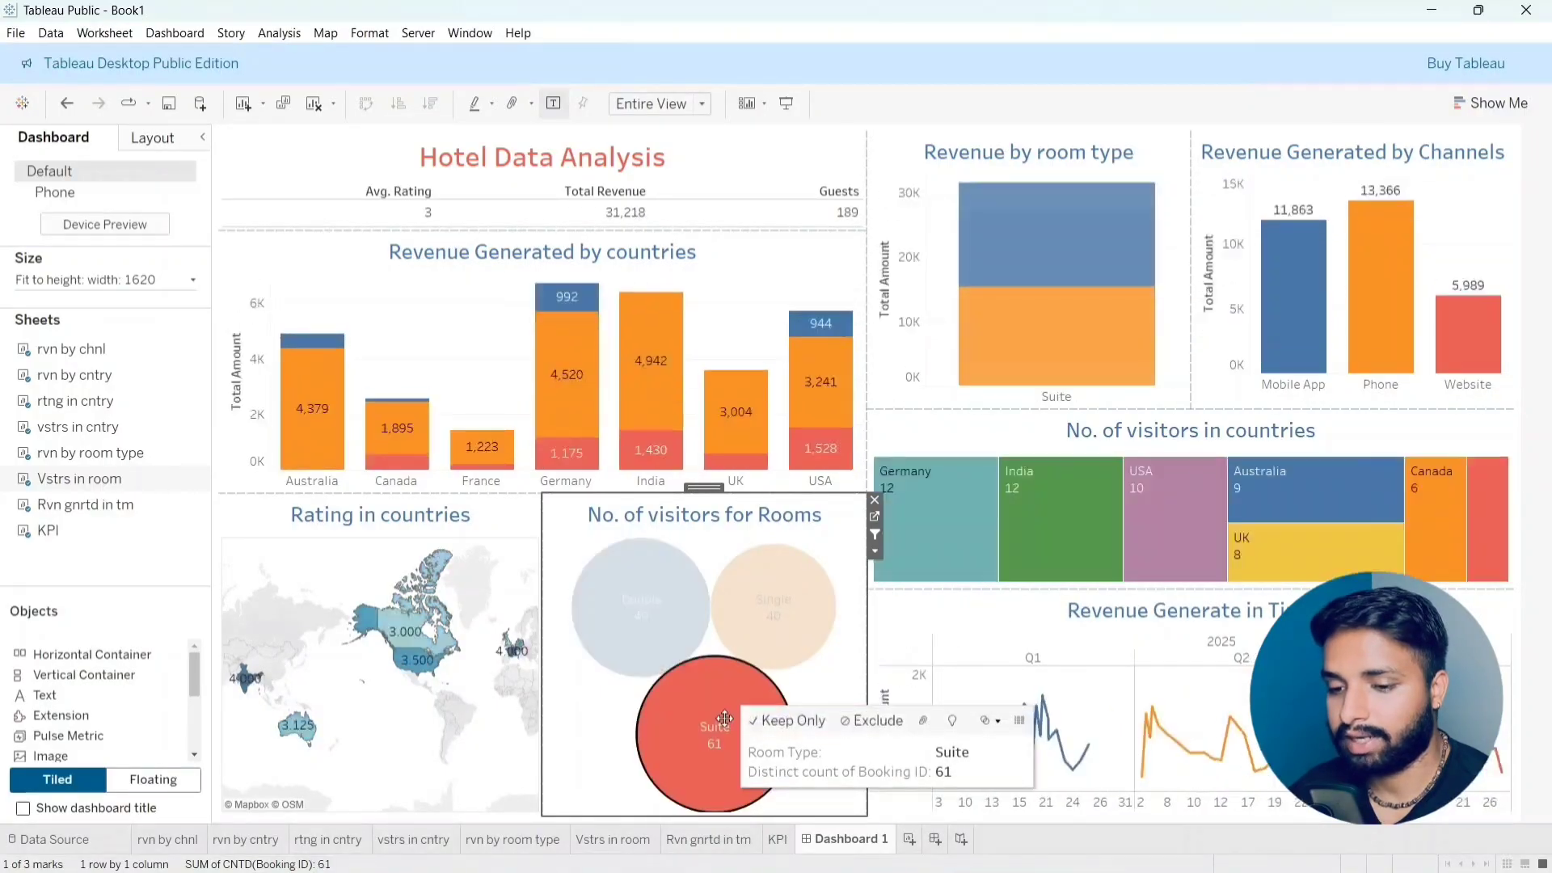
pyautogui.click(873, 535)
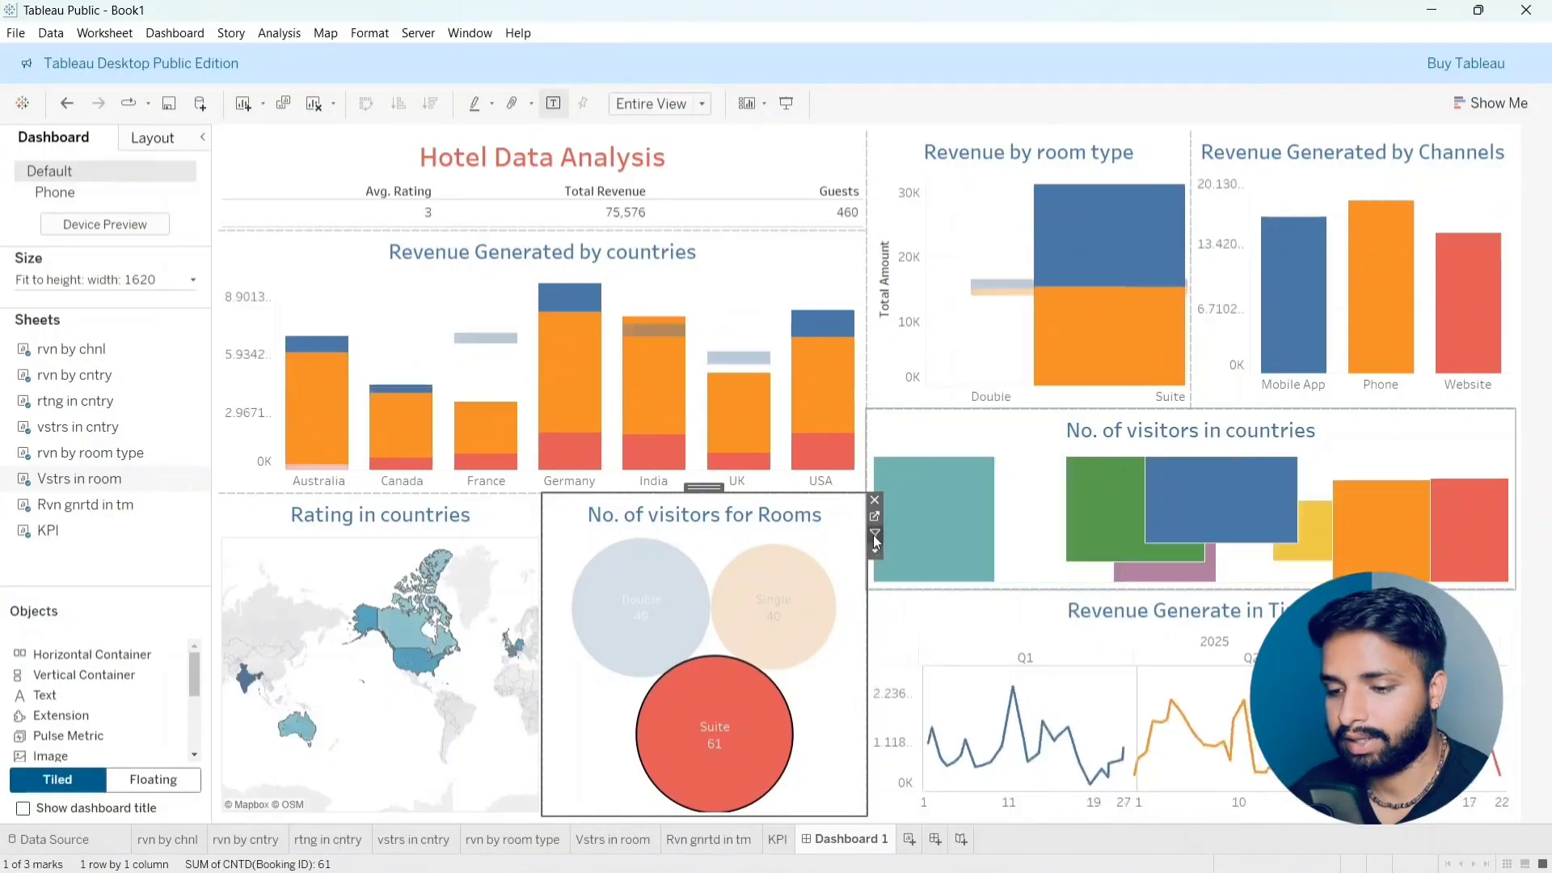
# Step: Try the No. of visitors in countries treemap as a dashboard filter with UK, USA and Australia, and turn the filter off again
pyautogui.click(1465, 436)
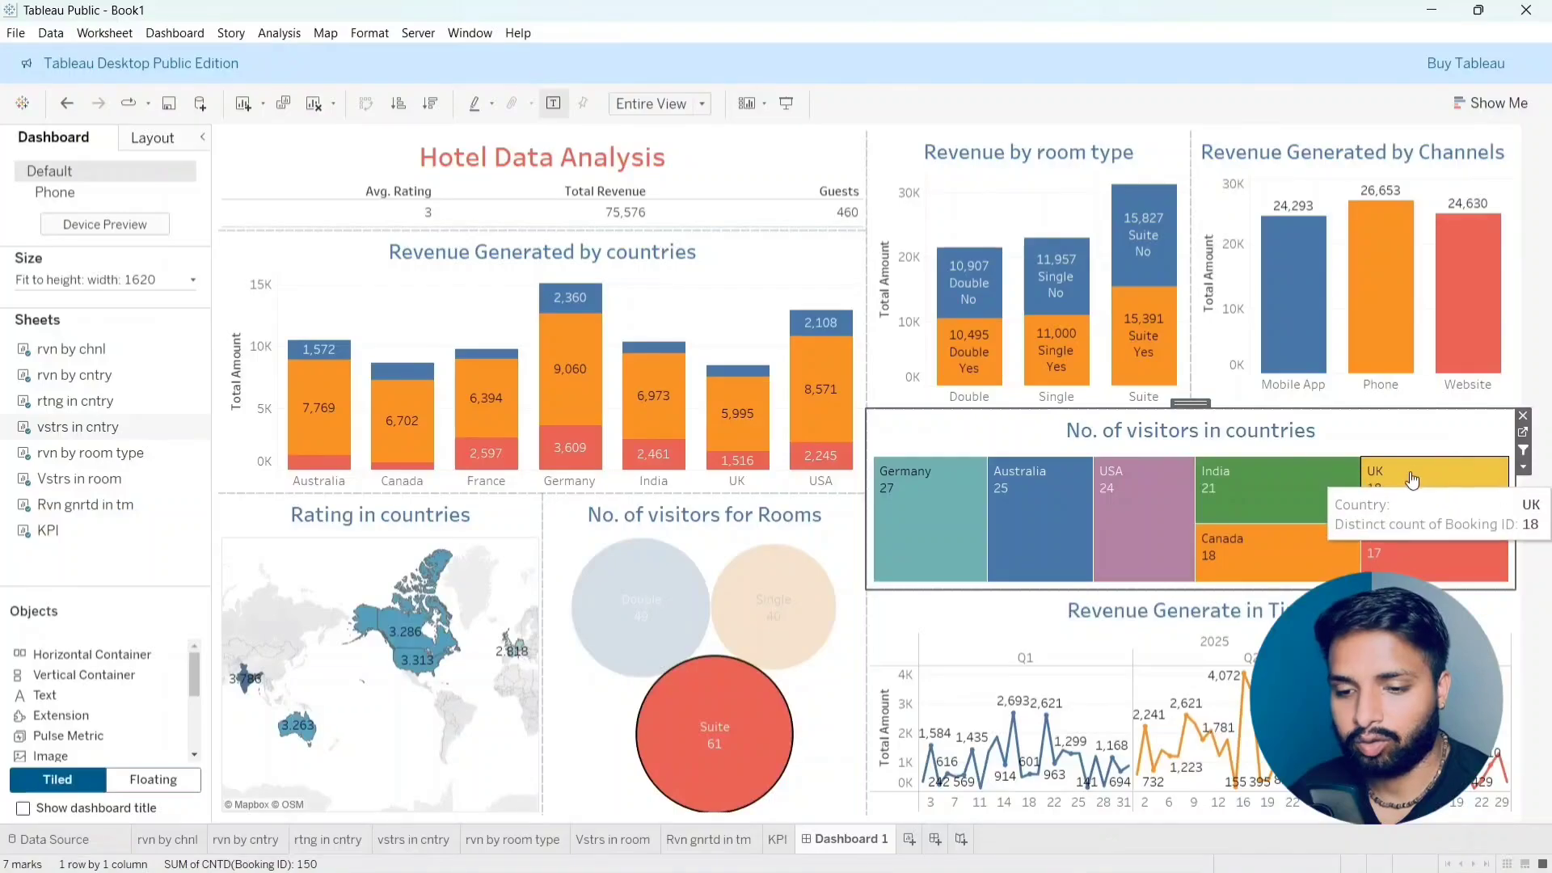
pyautogui.click(1411, 480)
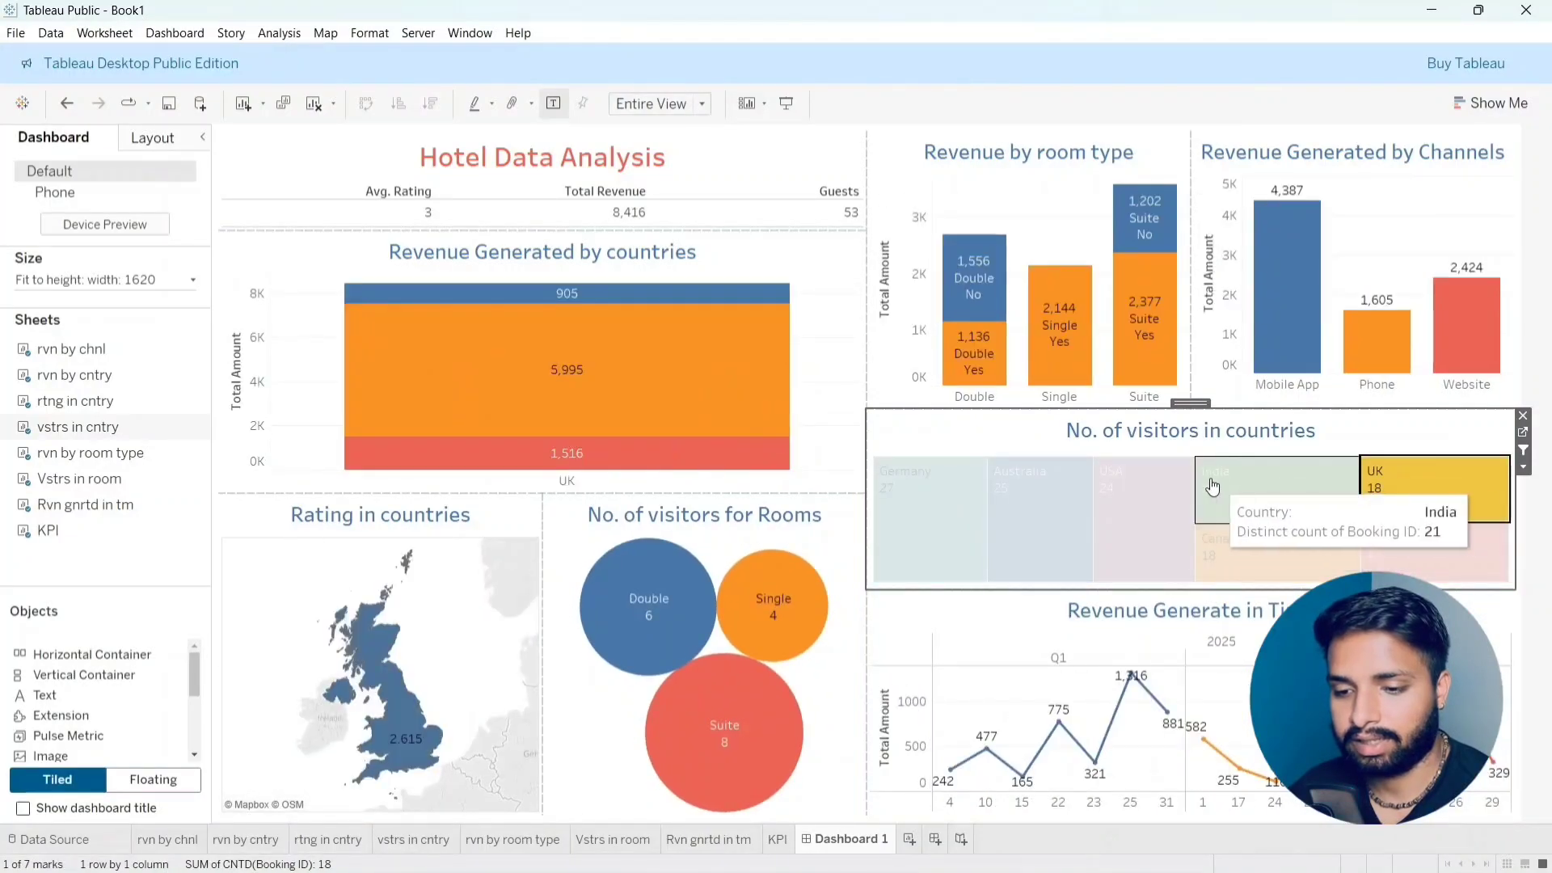
pyautogui.click(1148, 493)
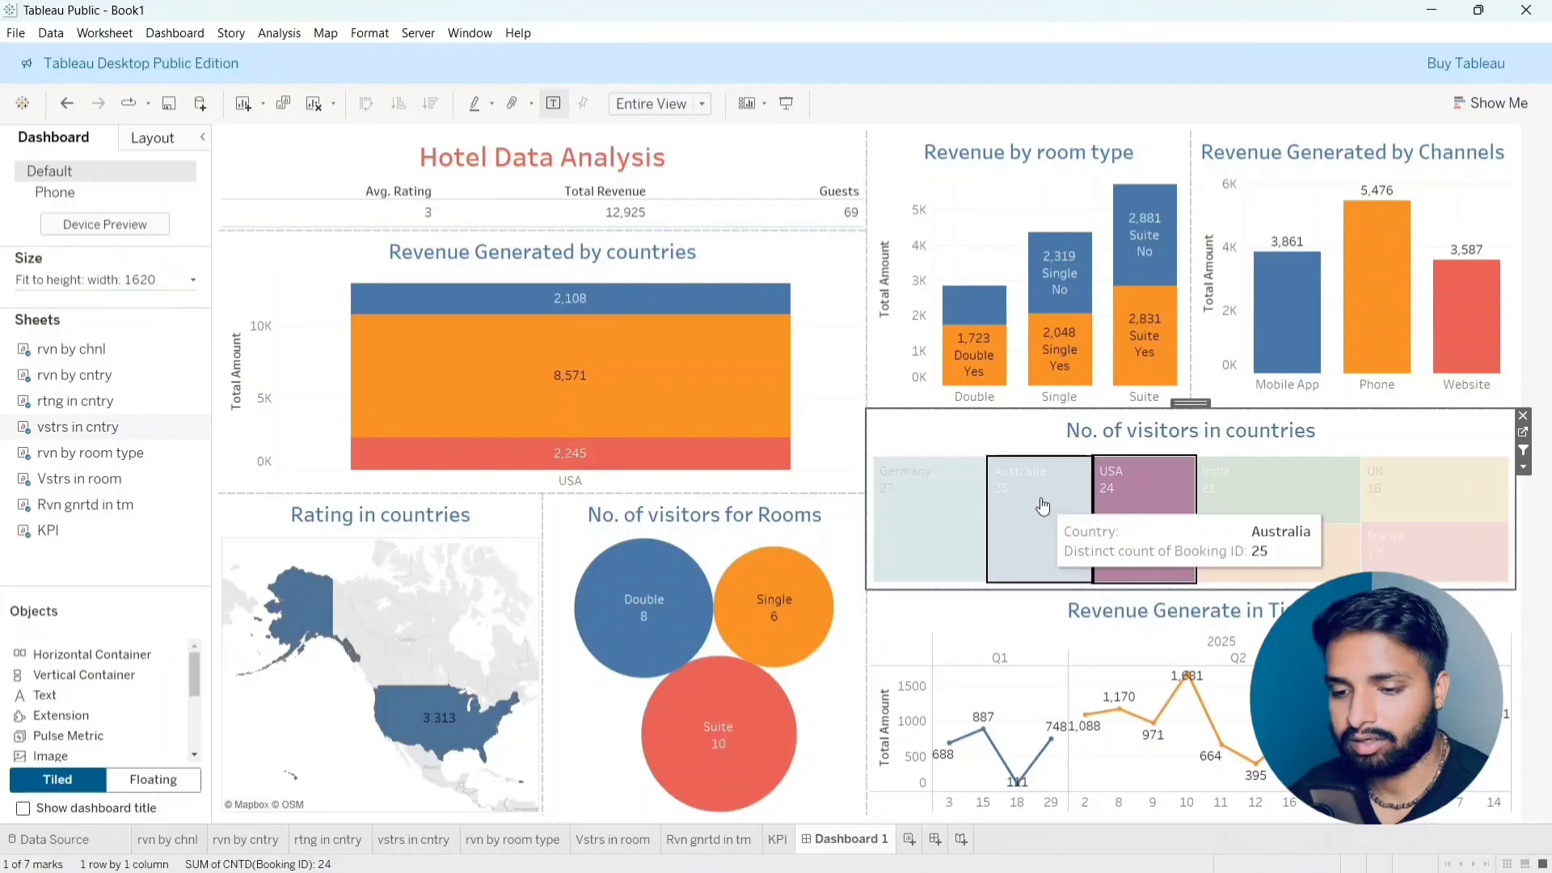
pyautogui.click(1042, 505)
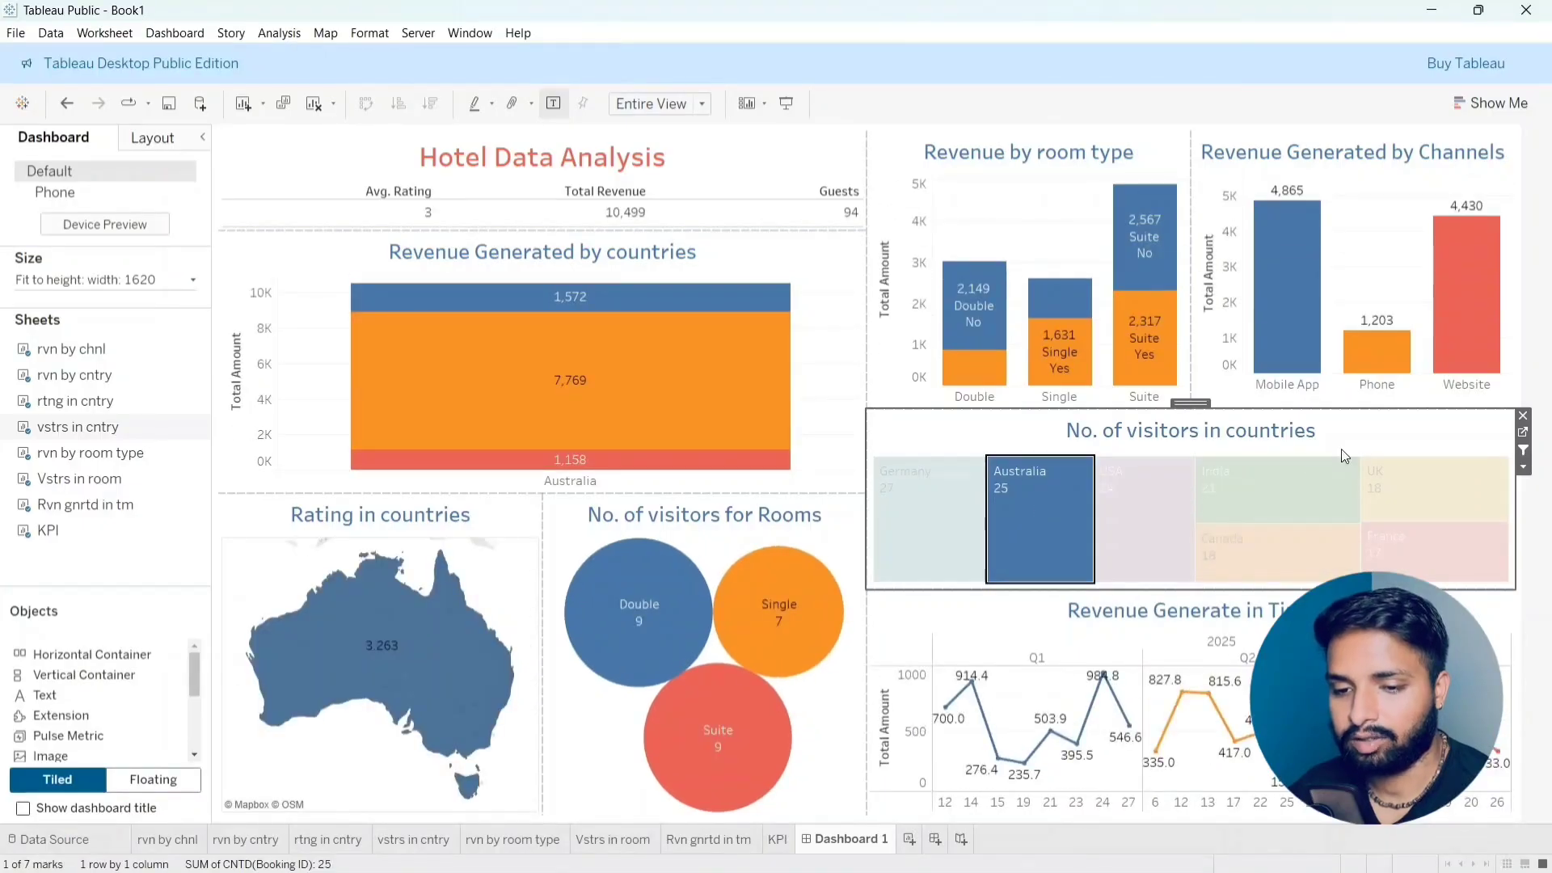
pyautogui.click(1523, 449)
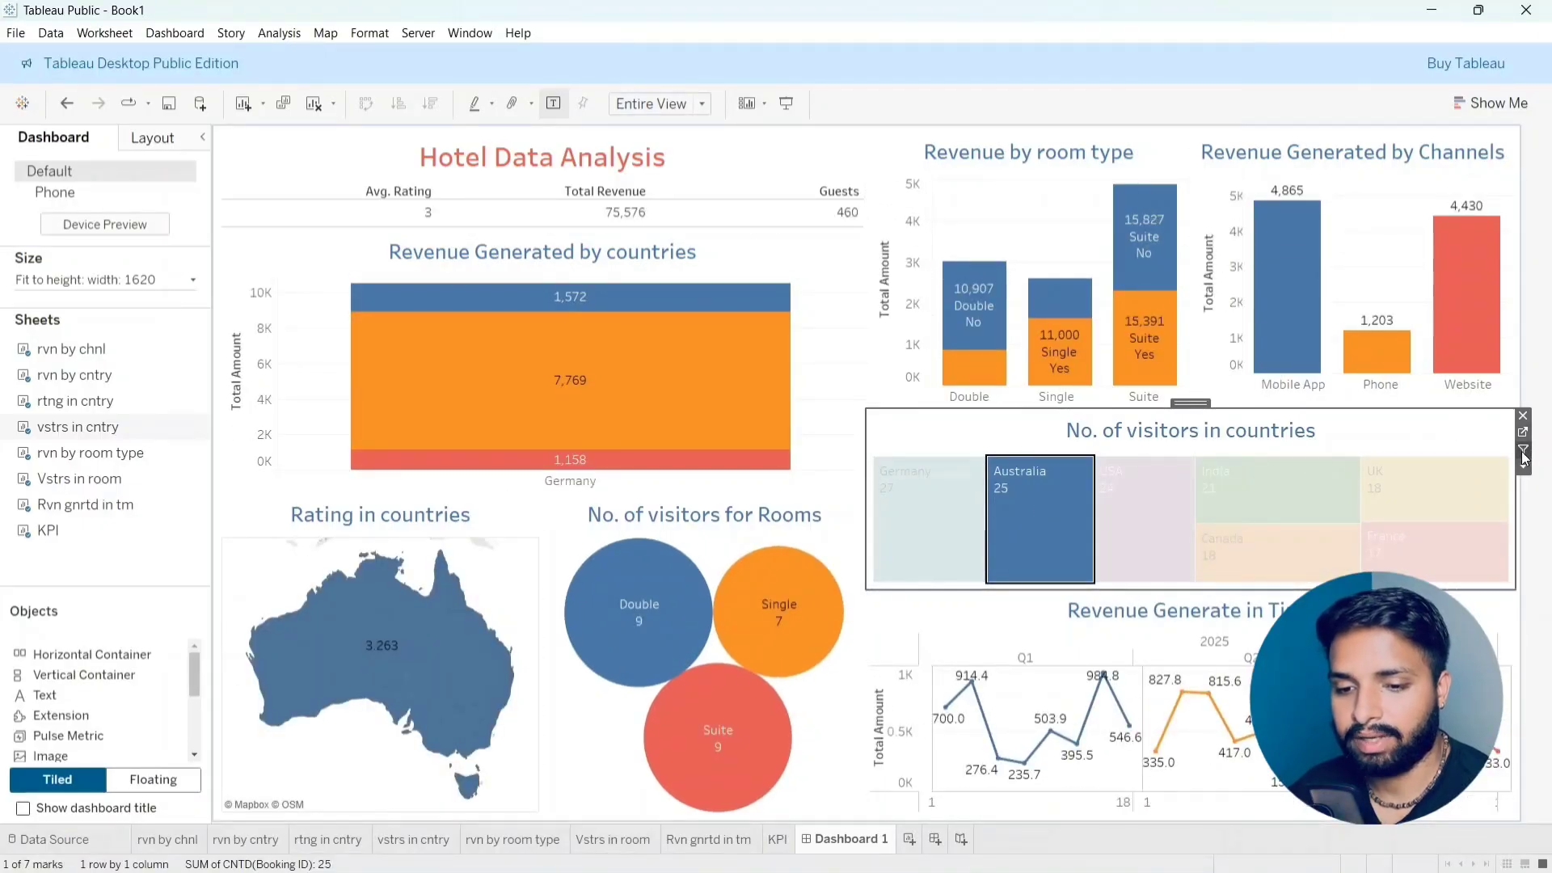
# Step: Show the completed hotel dashboard in presentation mode
pyautogui.click(784, 105)
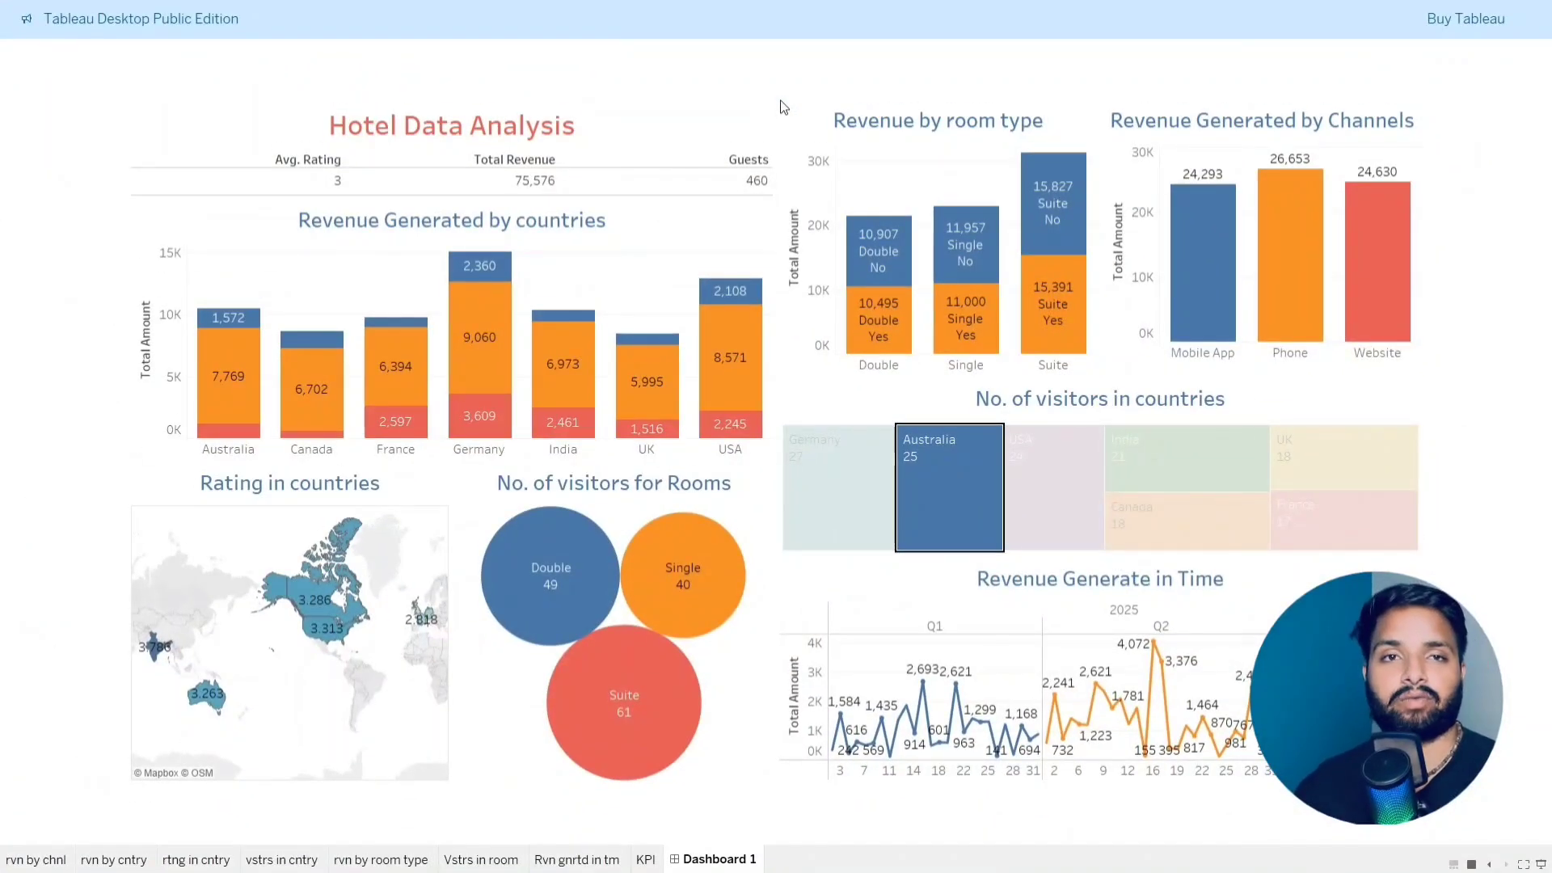